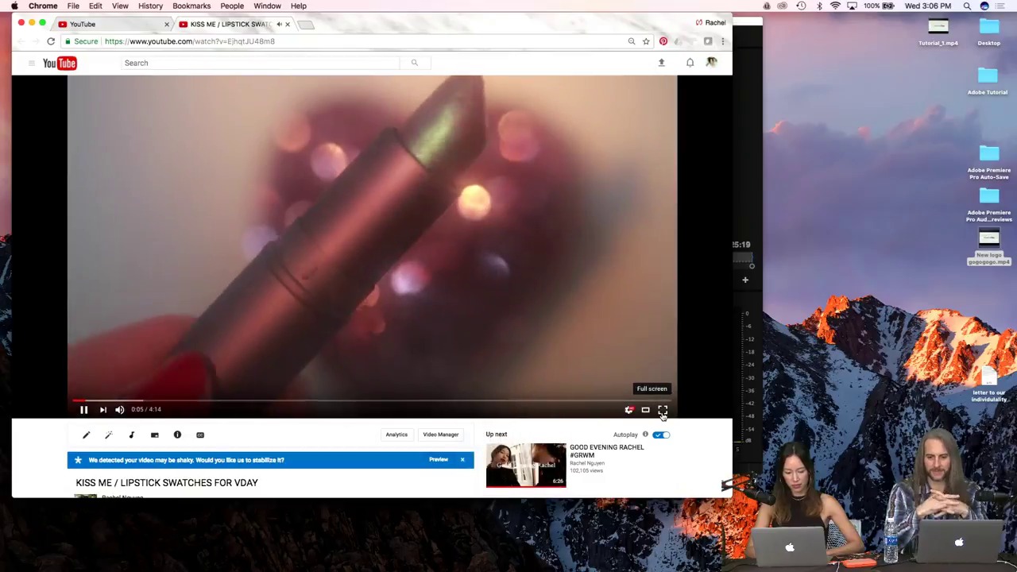
Watch the lipstick swatches video in full screen up to 0:42 with the volume lowered, leaving full screen after pausing
click(663, 411)
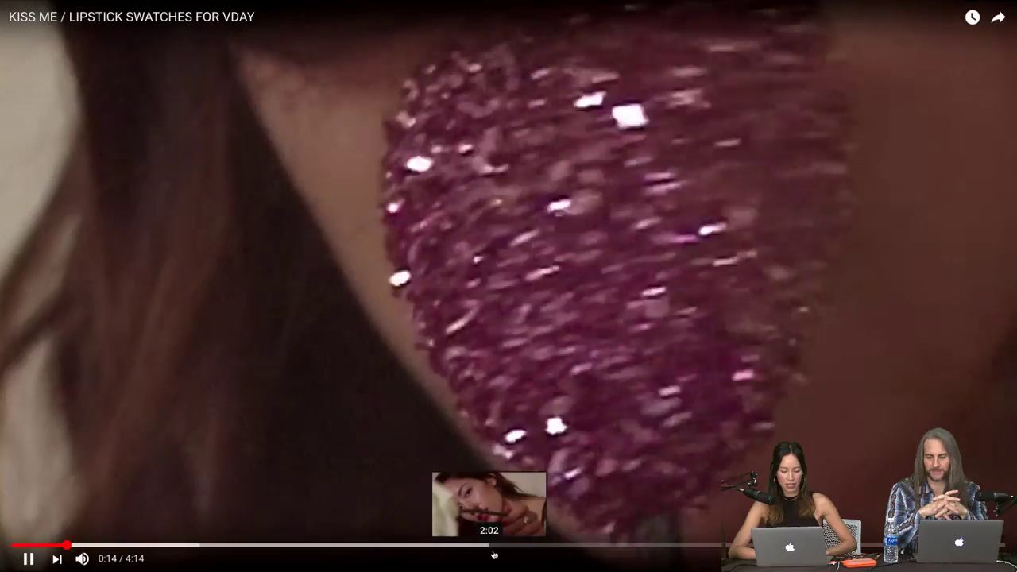
key(XF86AudioRaiseVolume)
key(XF86AudioLowerVolume)
key(XF86AudioLowerVolume)
key(XF86AudioLowerVolume)
key(XF86AudioLowerVolume)
key(XF86AudioLowerVolume)
key(XF86AudioLowerVolume)
key(XF86AudioLowerVolume)
key(XF86AudioLowerVolume)
key(XF86AudioLowerVolume)
key(XF86AudioLowerVolume)
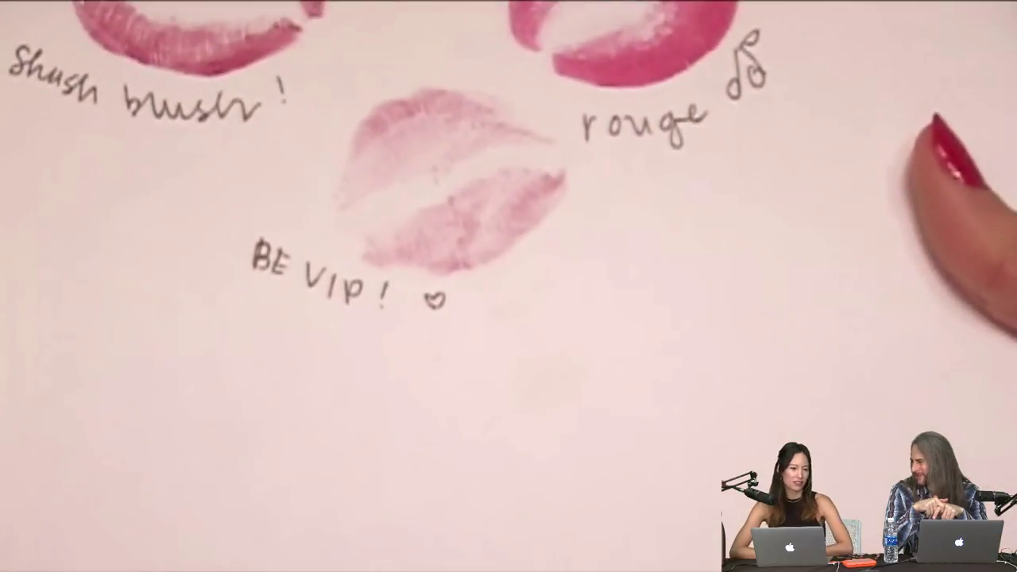
click(493, 440)
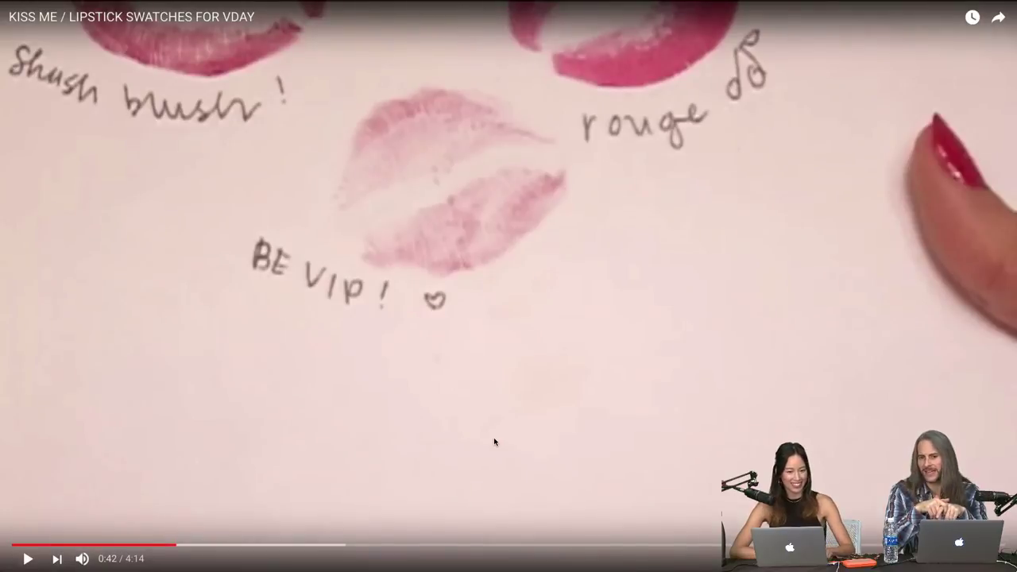
key(Escape)
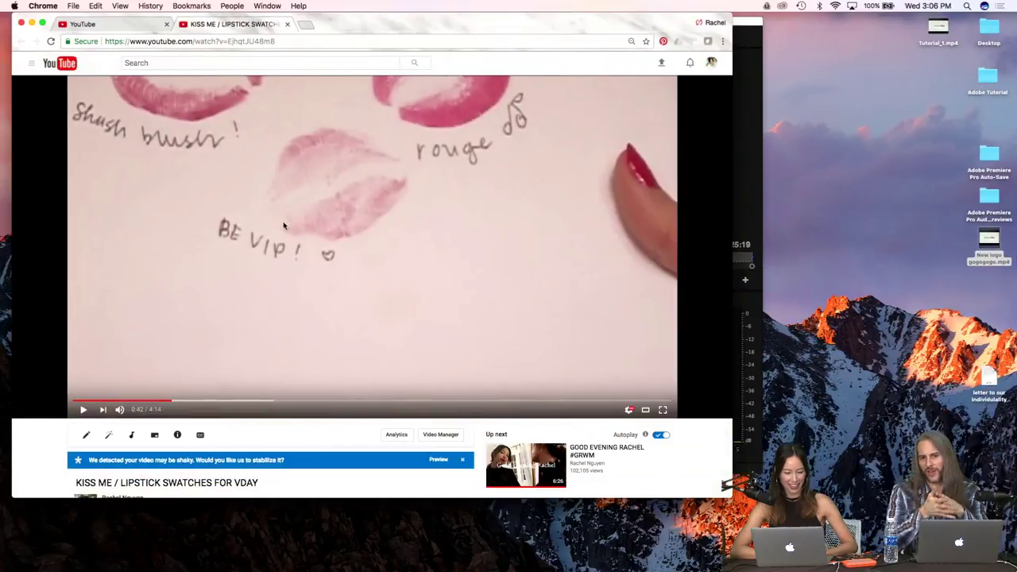
Hide Chrome to switch to Premiere Pro and enlarge its window to fill most of the screen
drag(331, 31, 381, 38)
key(super+h)
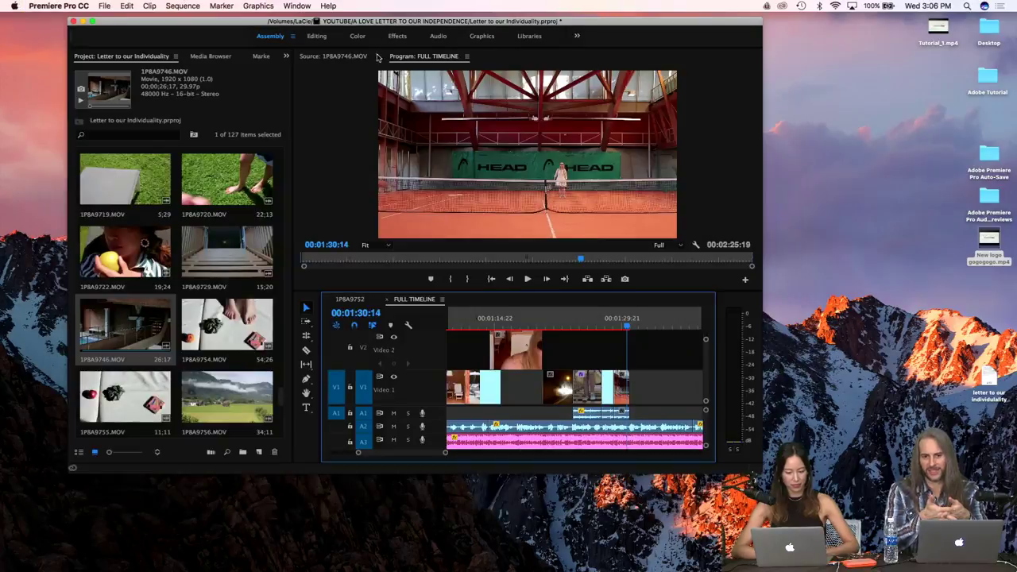
click(326, 82)
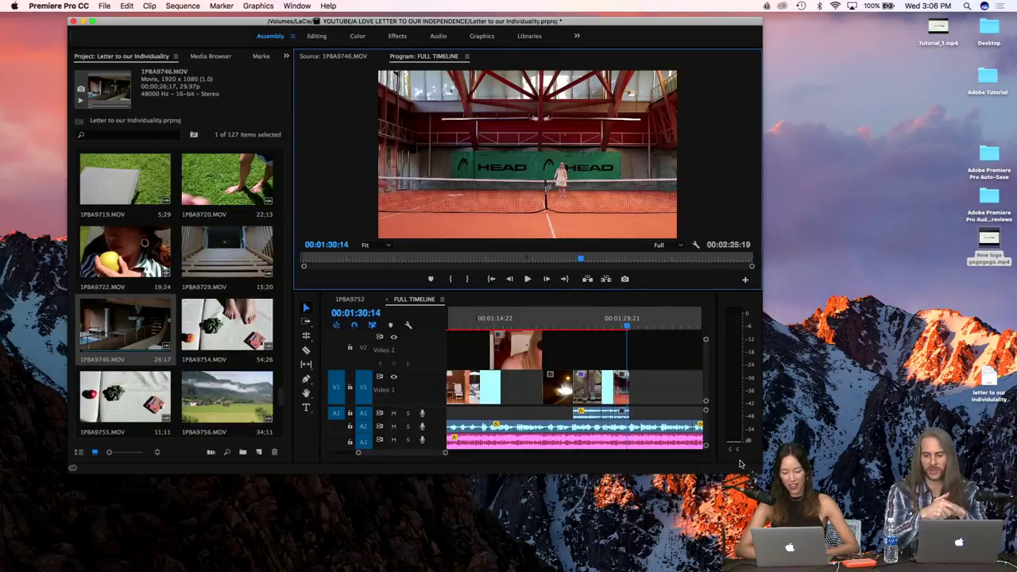
drag(760, 471, 976, 550)
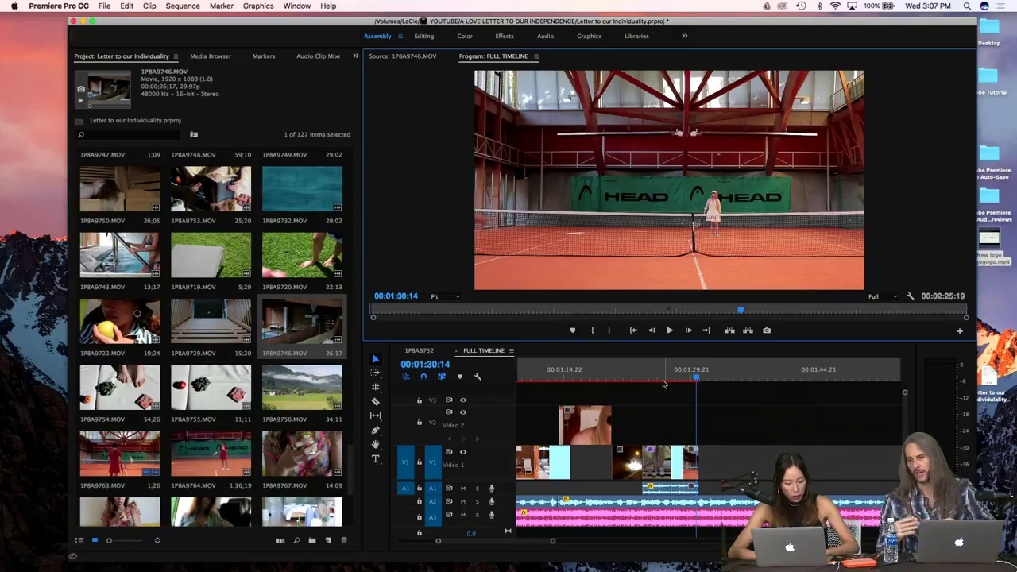
Create a black video item at 1920 x 1080, 23.976 fps with square pixels in the project
click(329, 543)
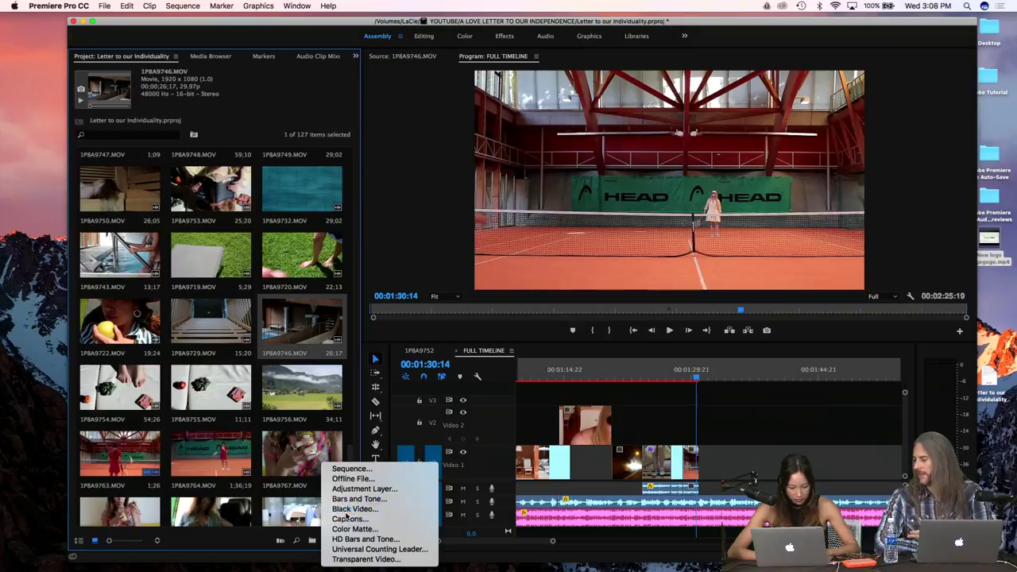
click(347, 509)
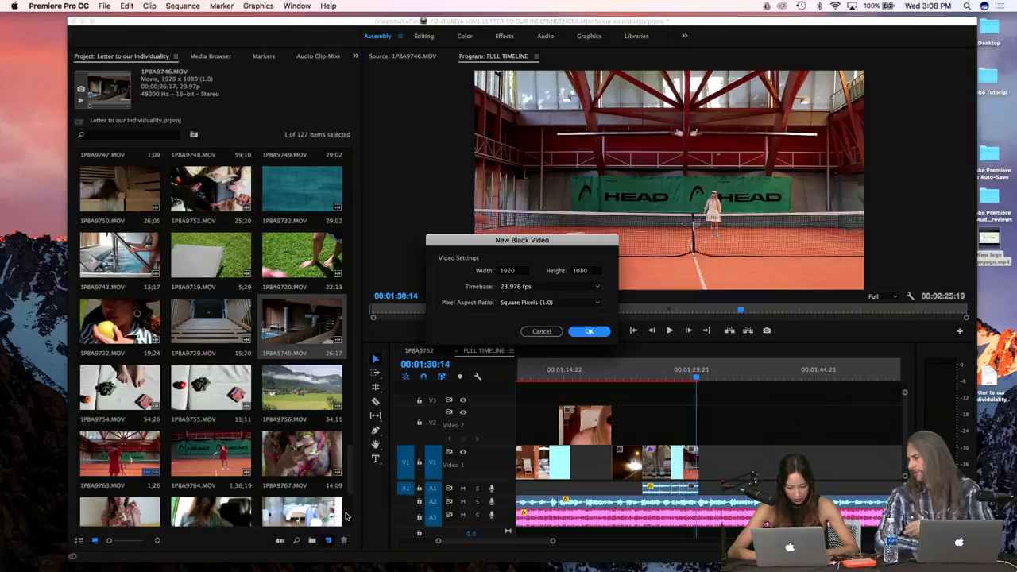
click(570, 332)
Place the black video on track V4 above the Video 2 clip, preview it, and delete it from the timeline
drag(211, 493, 567, 388)
click(575, 372)
click(578, 388)
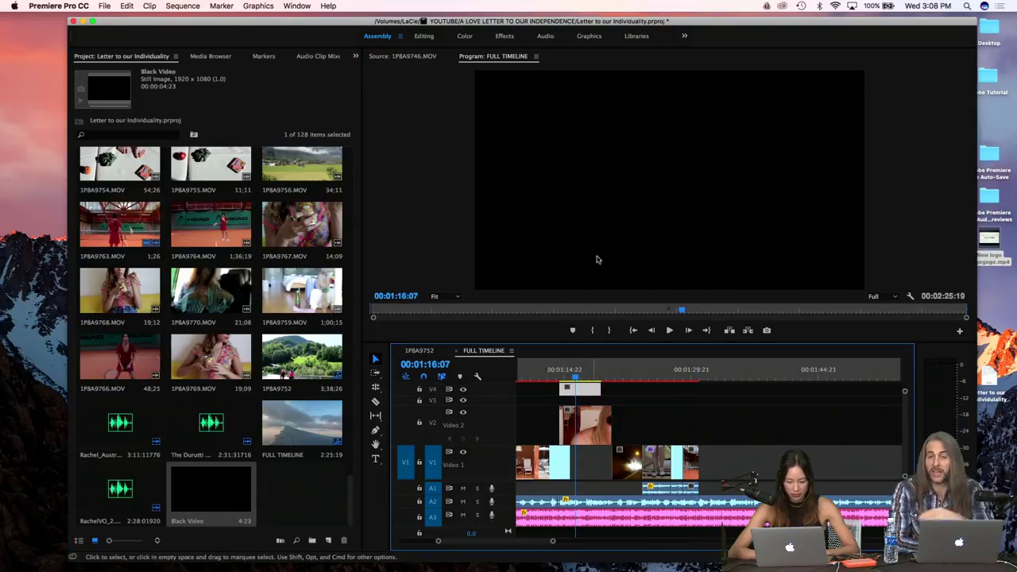
key(BackSpace)
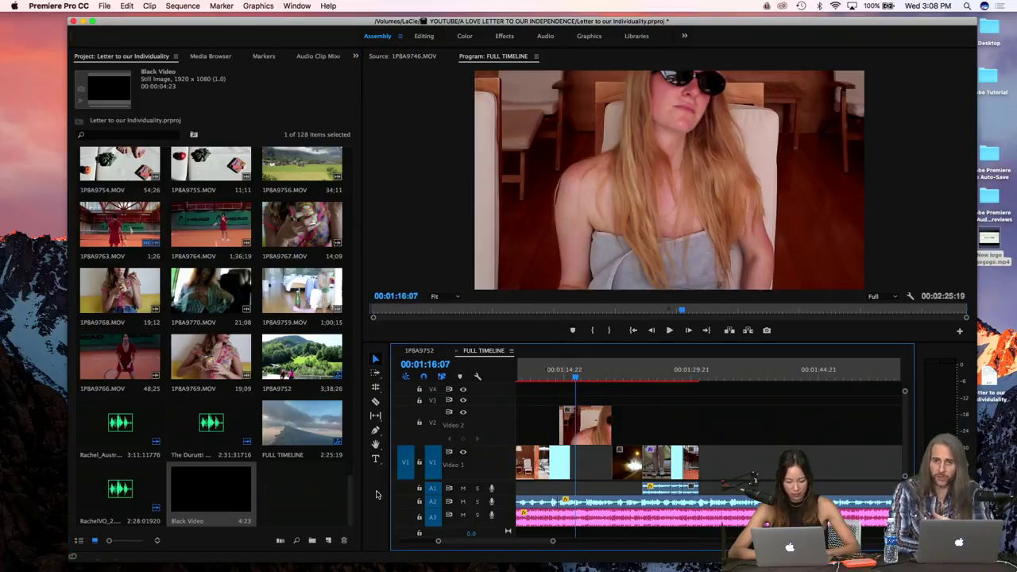
click(329, 542)
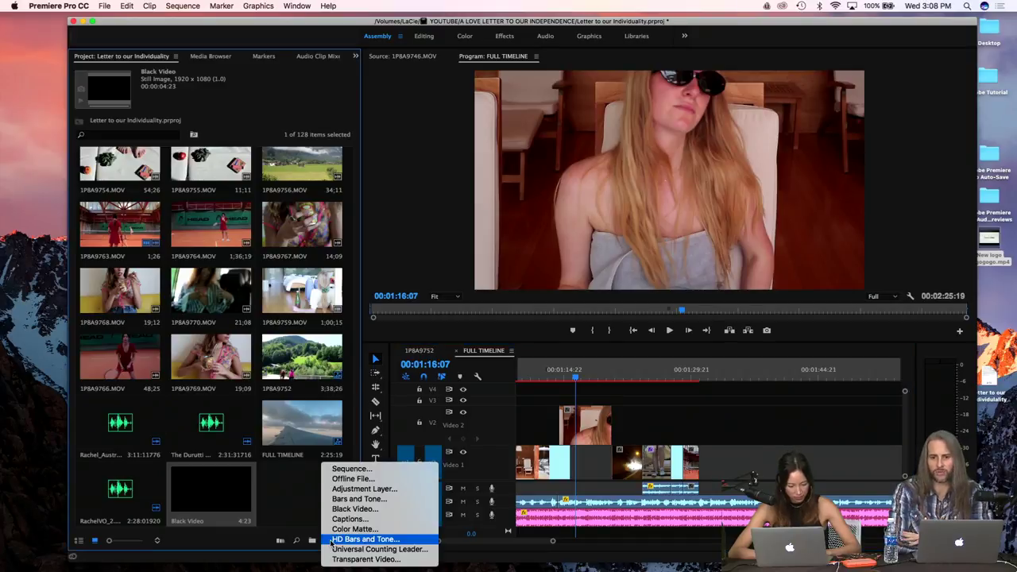
click(308, 492)
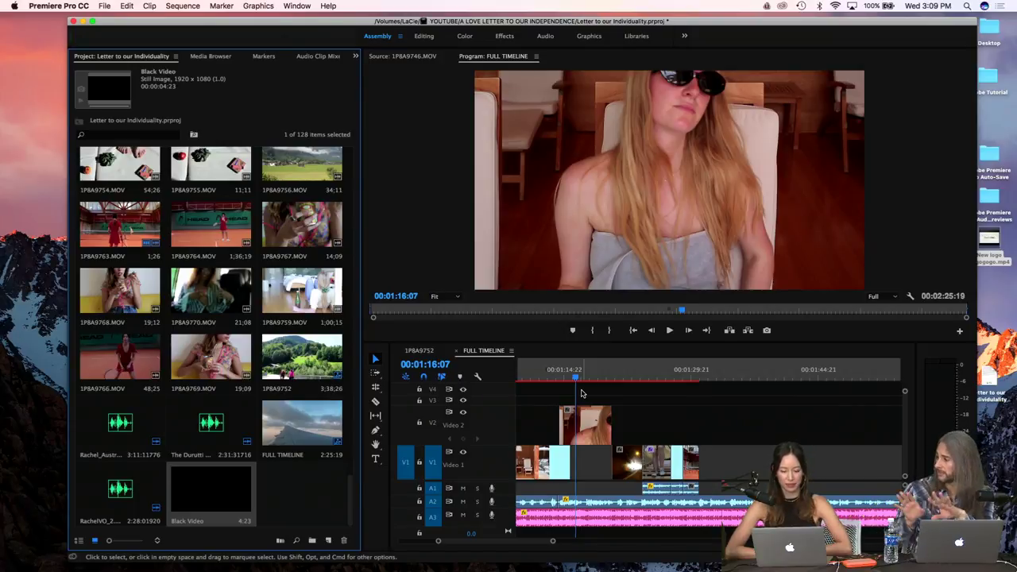
Delete the tunnel driving clip on Video 1 at about 00:01:22:10 from the FULL TIMELINE sequence
drag(583, 383, 624, 380)
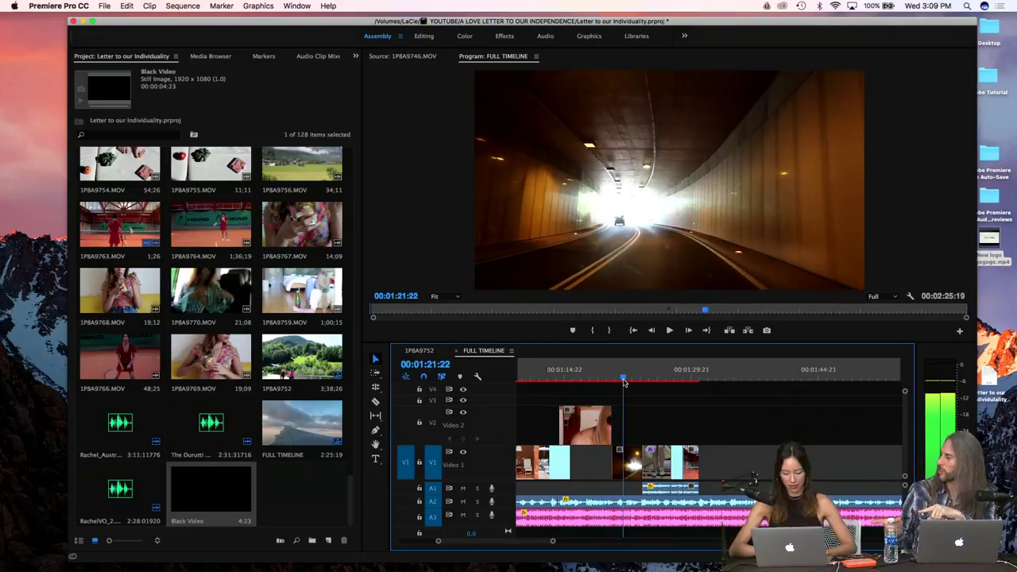
key(XF86AudioRaiseVolume)
click(689, 378)
drag(689, 378, 628, 383)
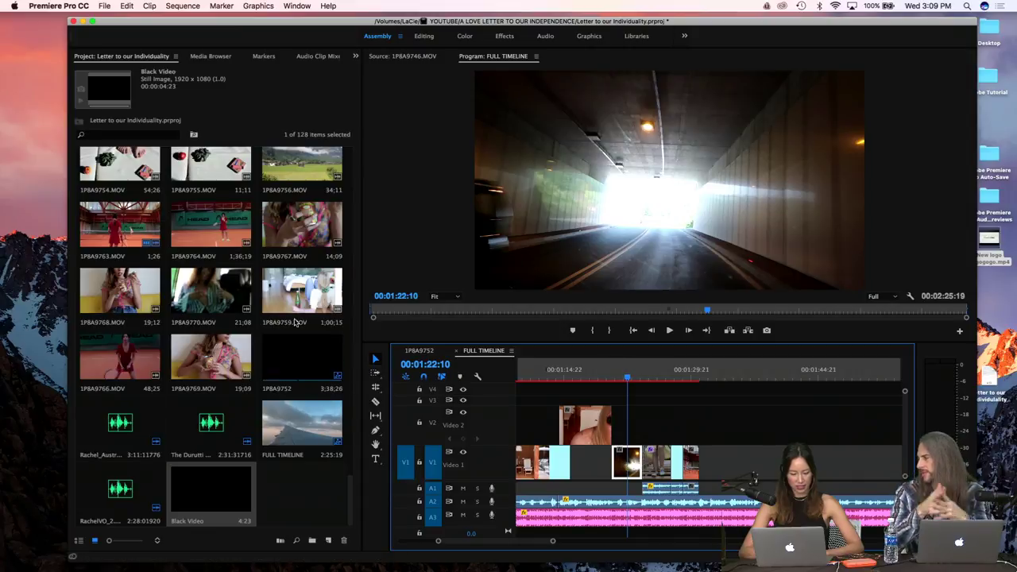
key(Delete)
Mark 1P8A9759.MOV from about 02:20:24:27 to 02:20:28:03 and append that section after the last clip on Video 1
double_click(275, 305)
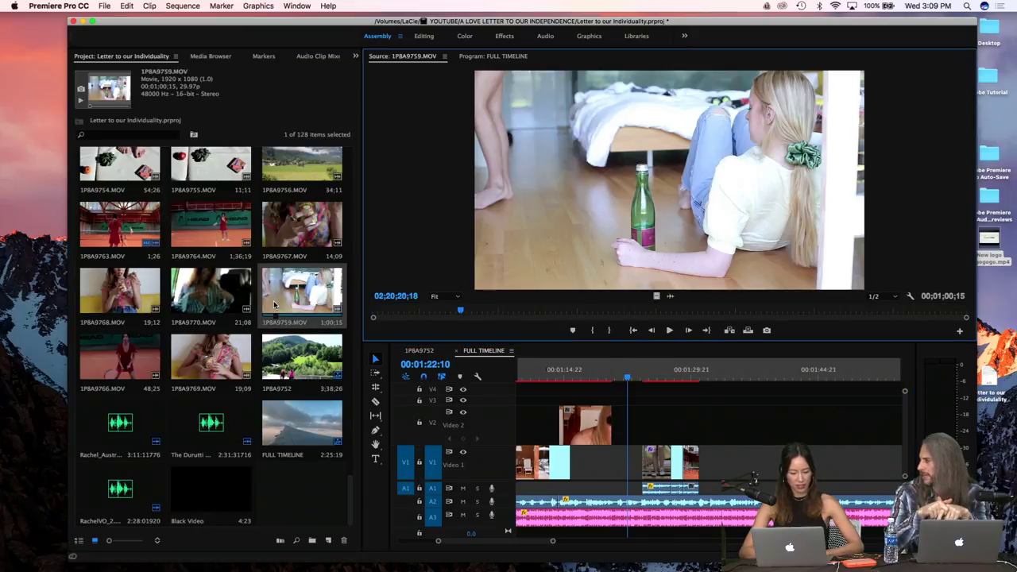
key(i)
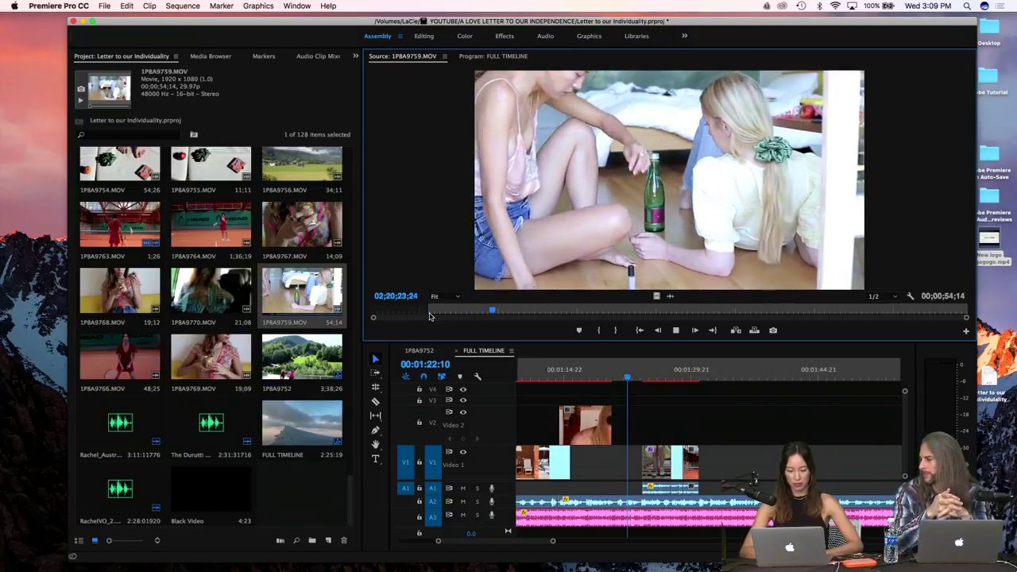
key(space)
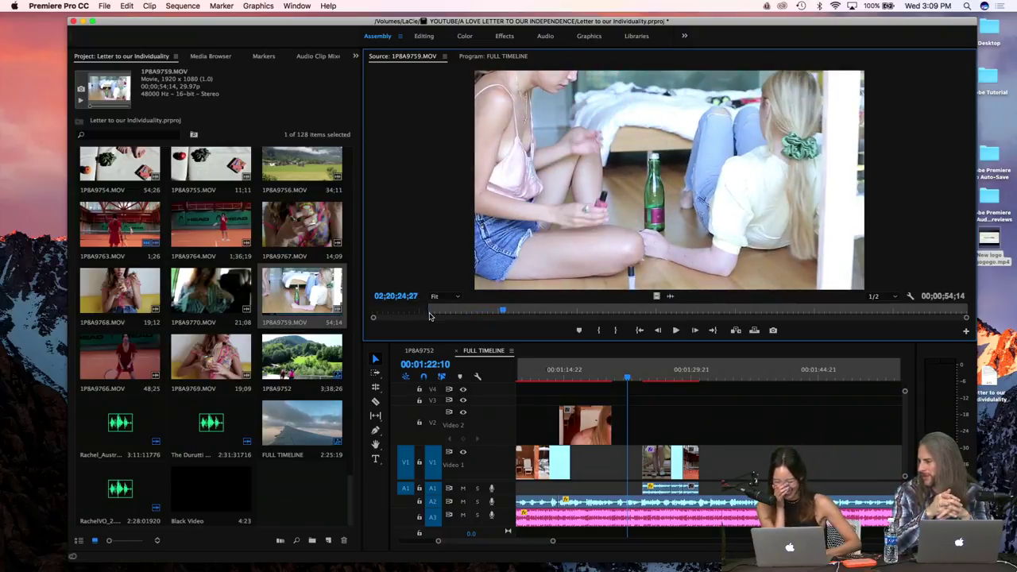
key(i)
key(space)
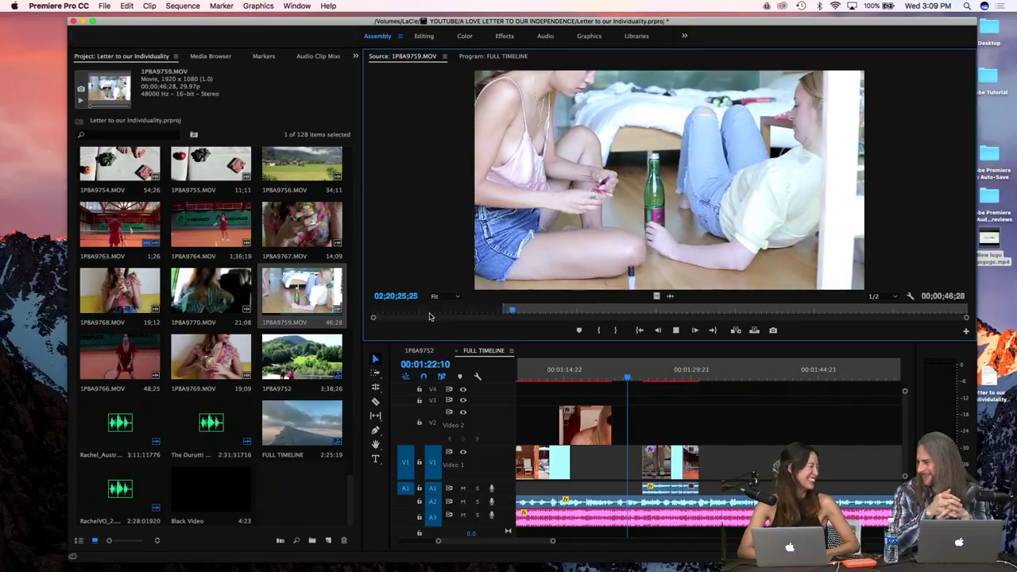
key(space)
key(o)
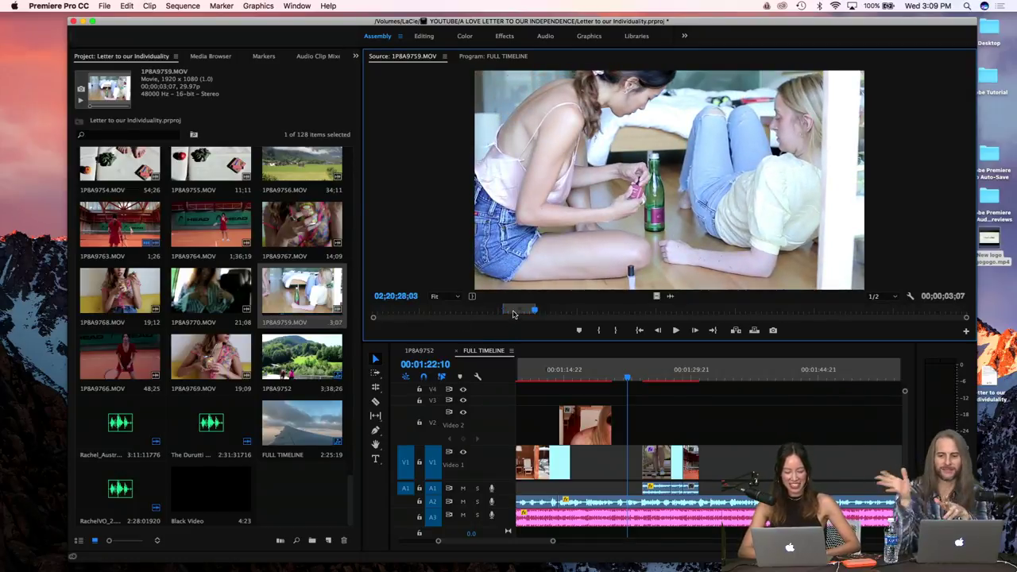
drag(517, 311, 712, 464)
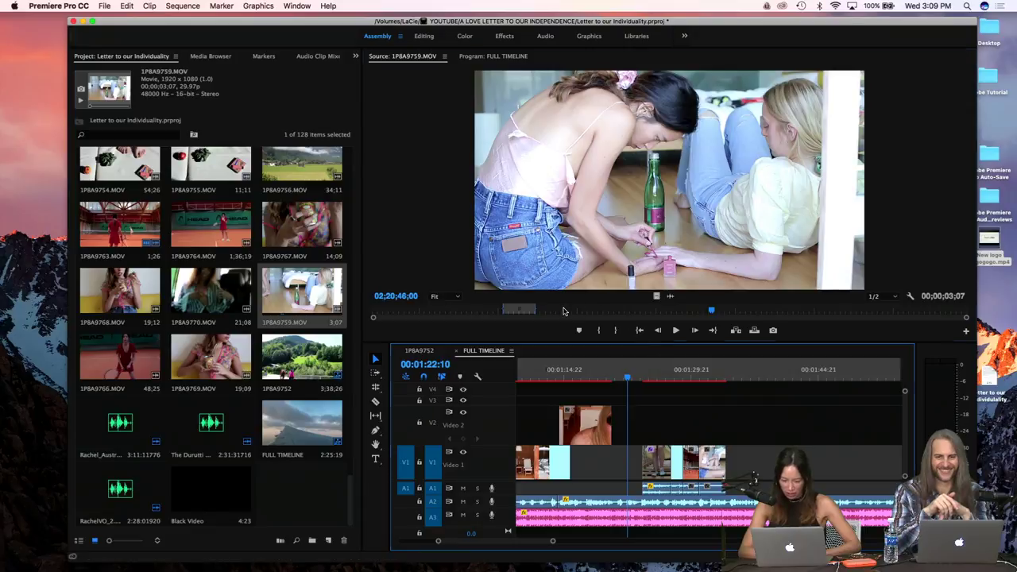
Mark a second section of 1P8A9759.MOV from about 02:20:34:14 to 02:20:38:16 and append it to Video 1
click(570, 311)
drag(571, 311, 598, 315)
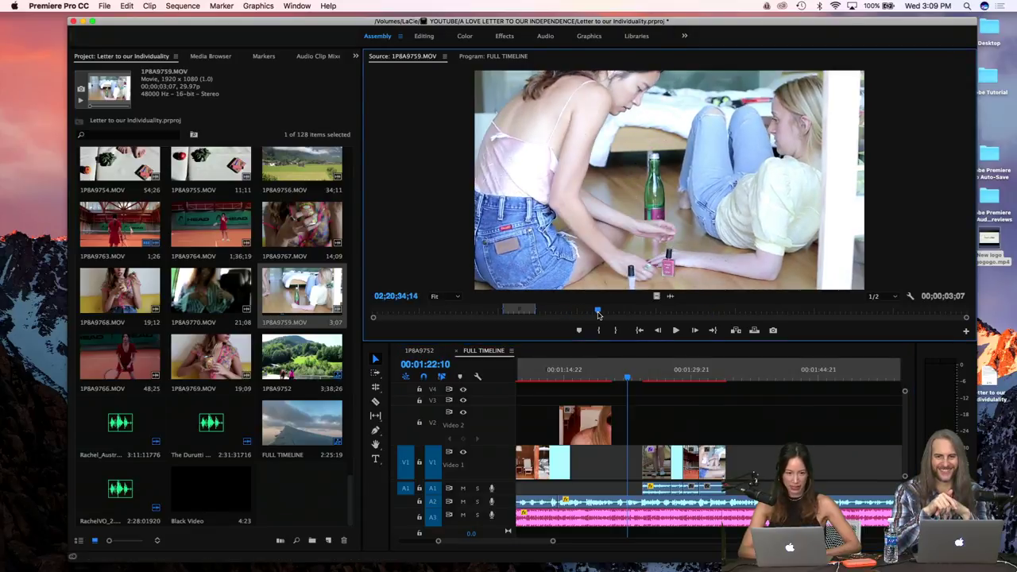
key(space)
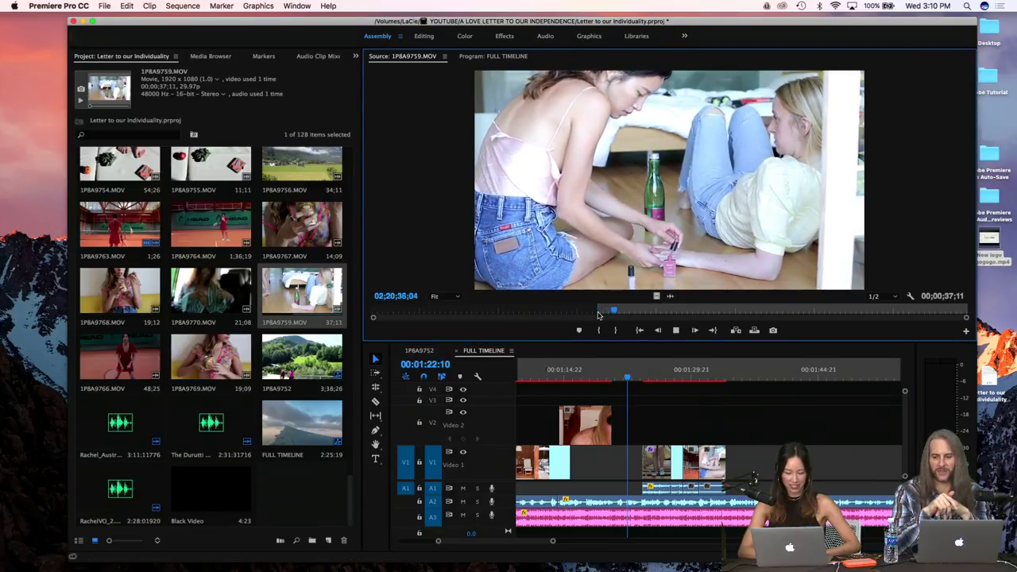
key(space)
key(o)
drag(628, 264, 735, 459)
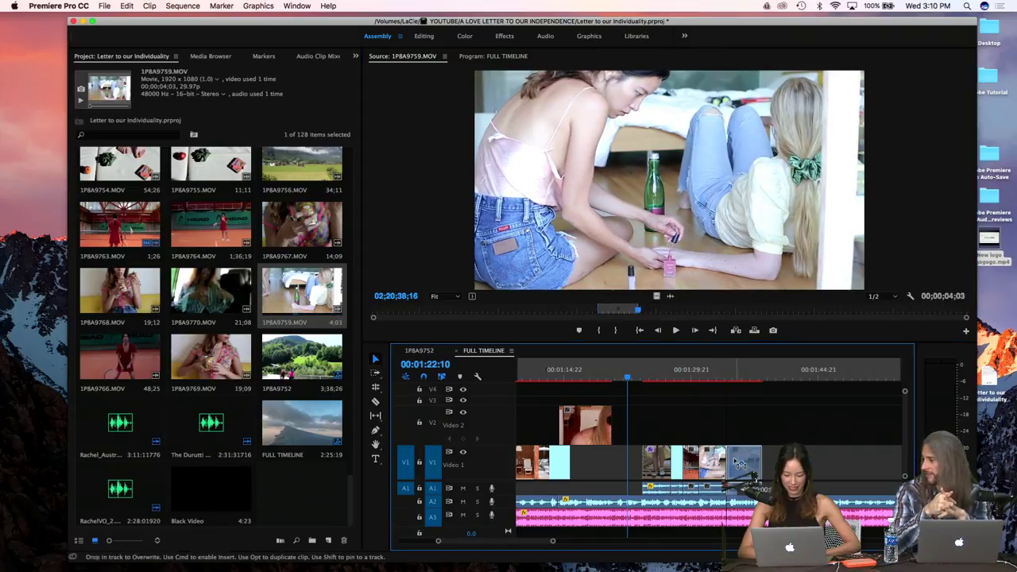
Mark a third section of 1P8A9759.MOV, about 4:26 long and ending at 02:21:05:00, and append it to Video 1
drag(678, 312, 835, 310)
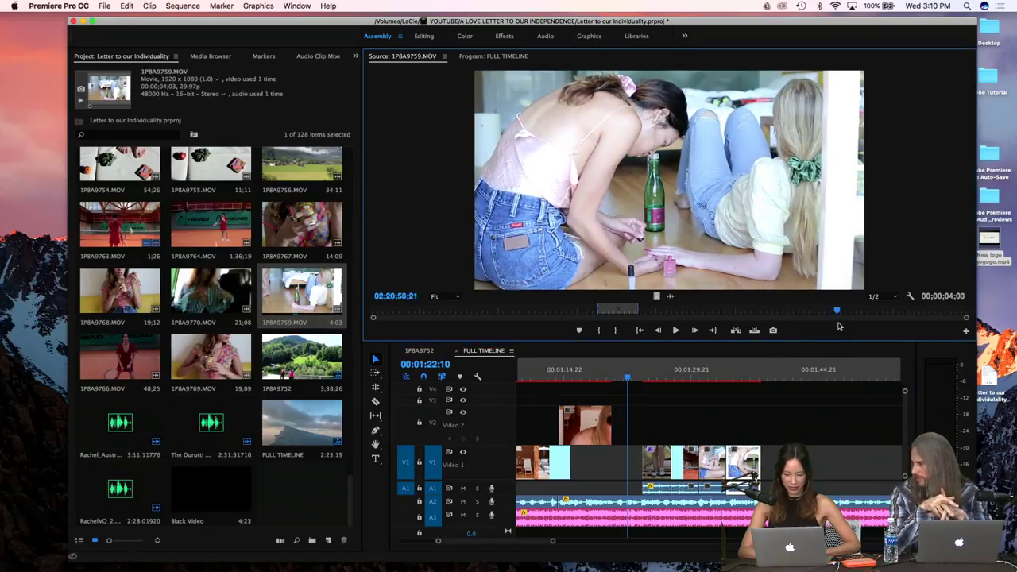
key(space)
key(i)
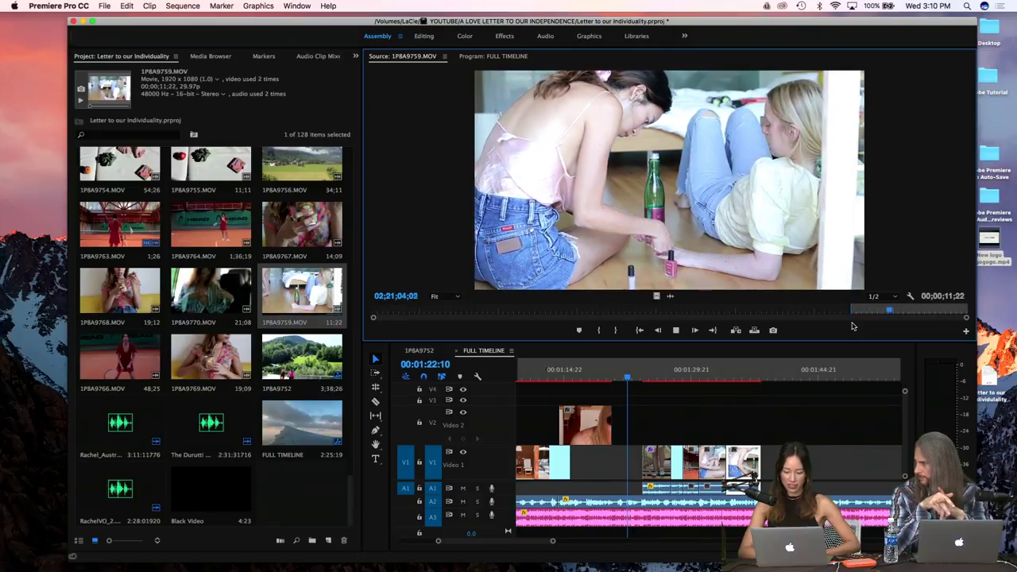
key(space)
key(o)
drag(810, 251, 767, 468)
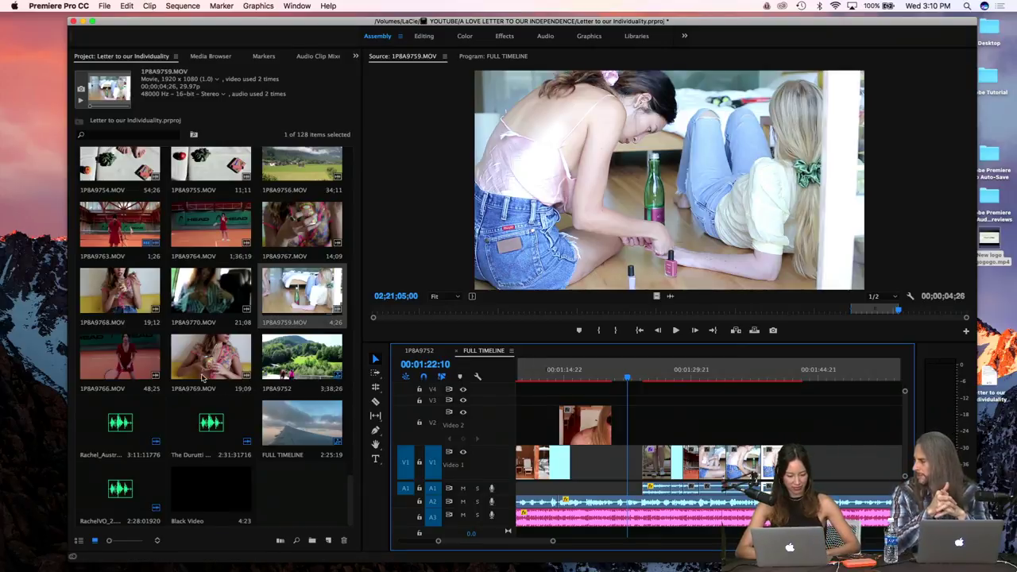
Open 1P8A9754.MOV in the source monitor and scrub through it to about 02:19:18:11
scroll(233, 285, up, 5)
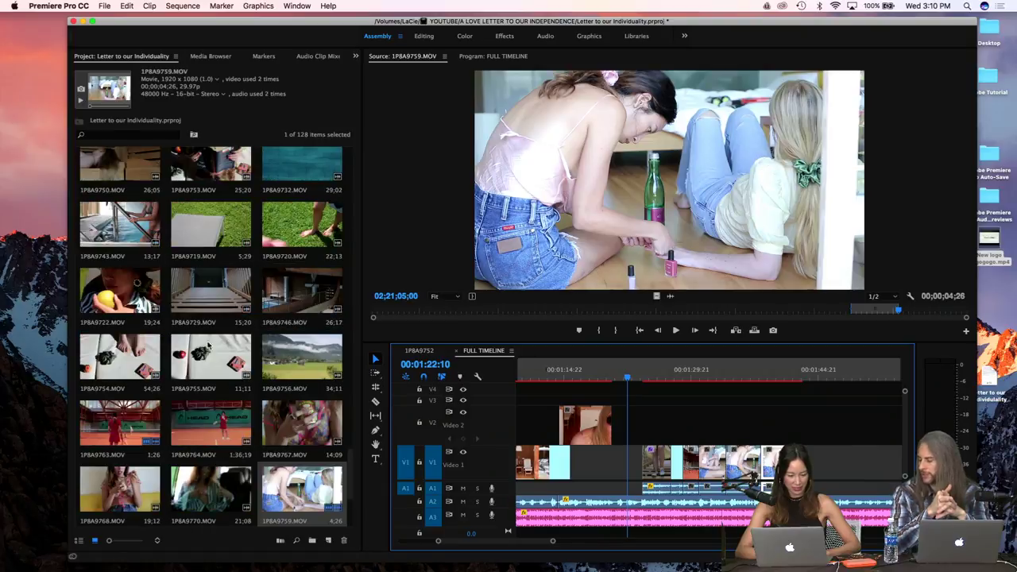
click(205, 356)
double_click(124, 347)
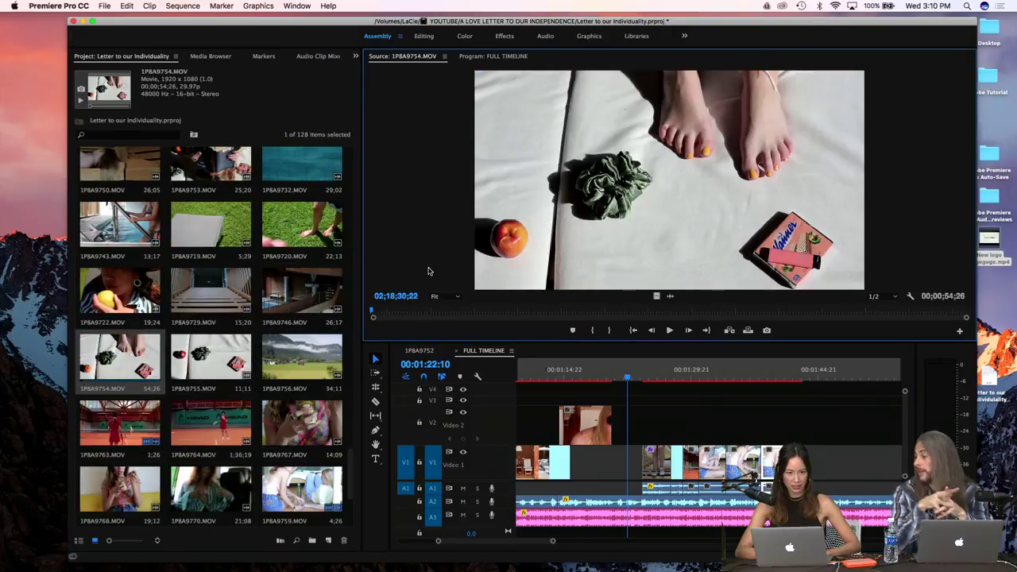
drag(622, 315, 889, 315)
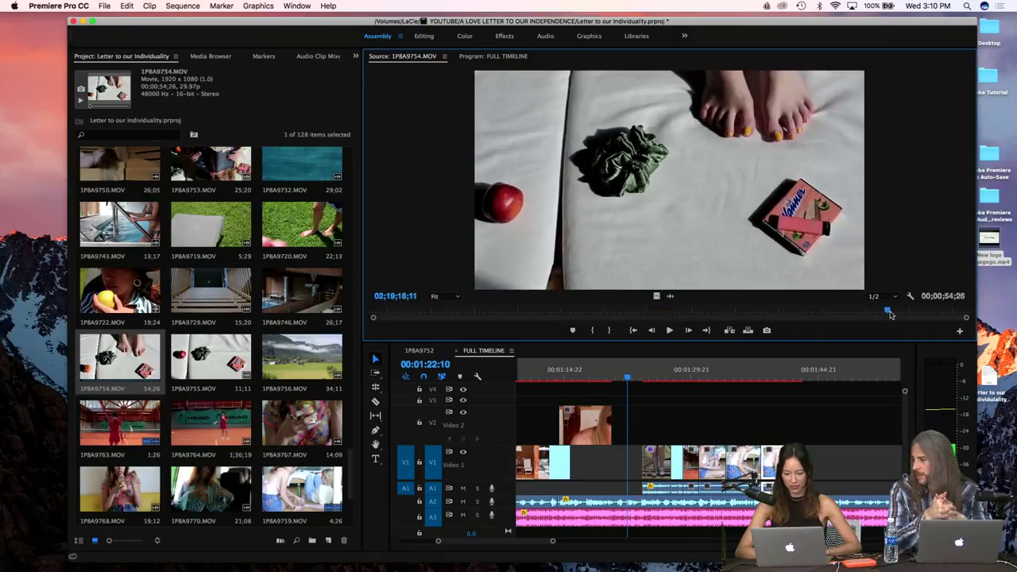
Mark a section of 1P8A9755.MOV, about 3:16 long and ending at 02:19:30:16, and append it to Video 1
double_click(181, 355)
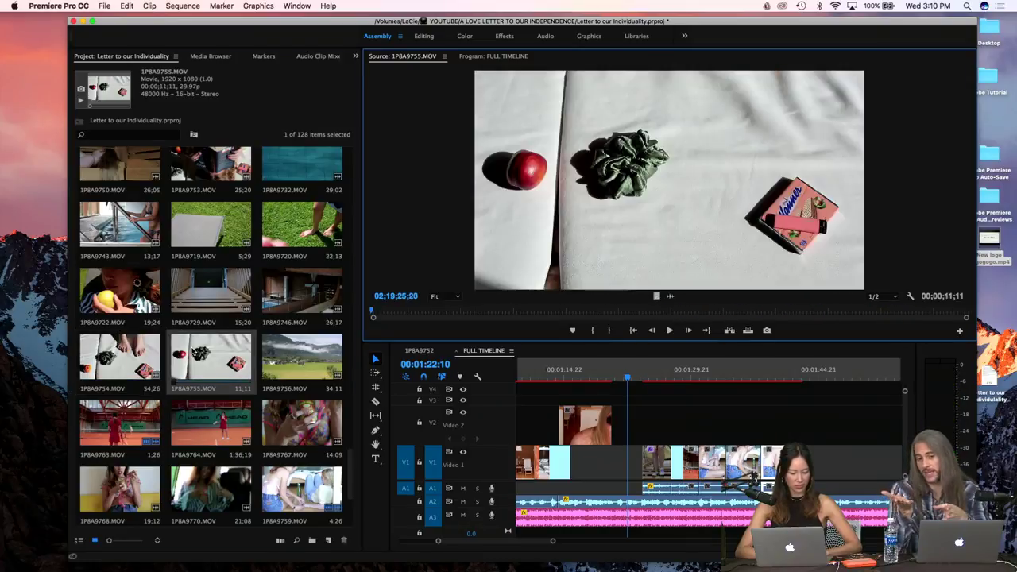
mouse_move(427, 318)
mouse_down()
mouse_move(695, 314)
mouse_move(442, 320)
mouse_up()
key(i)
key(space)
key(space)
key(i)
key(space)
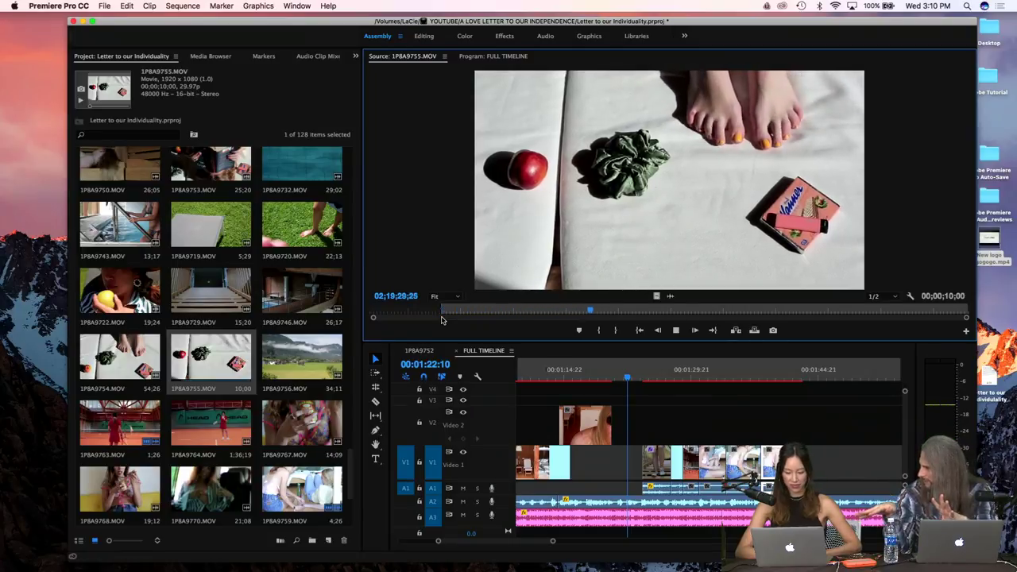
key(space)
key(o)
drag(554, 234, 819, 464)
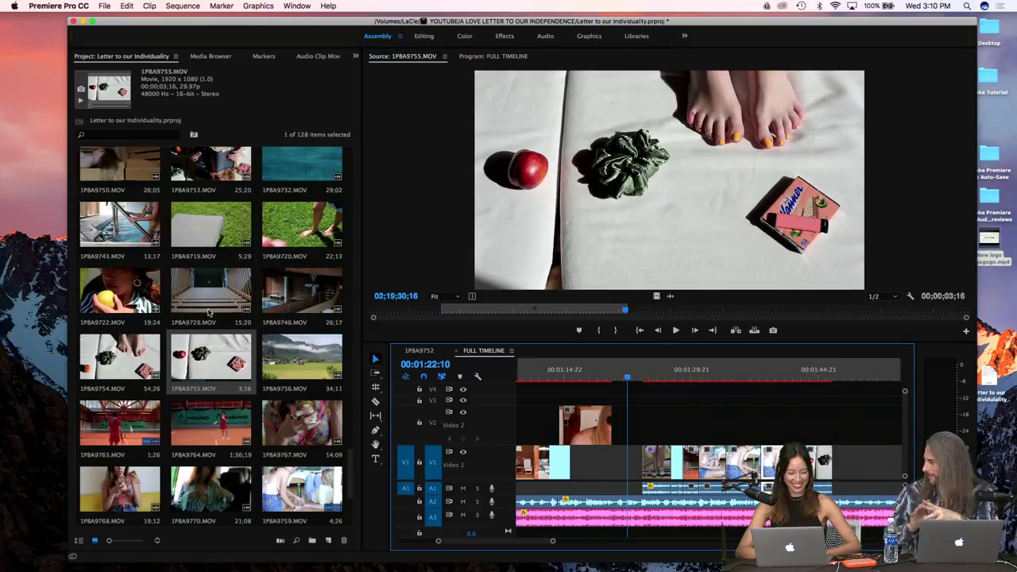
Open 1P8A9747.MOV from the project clips in the source monitor to preview it
scroll(209, 211, up, 2)
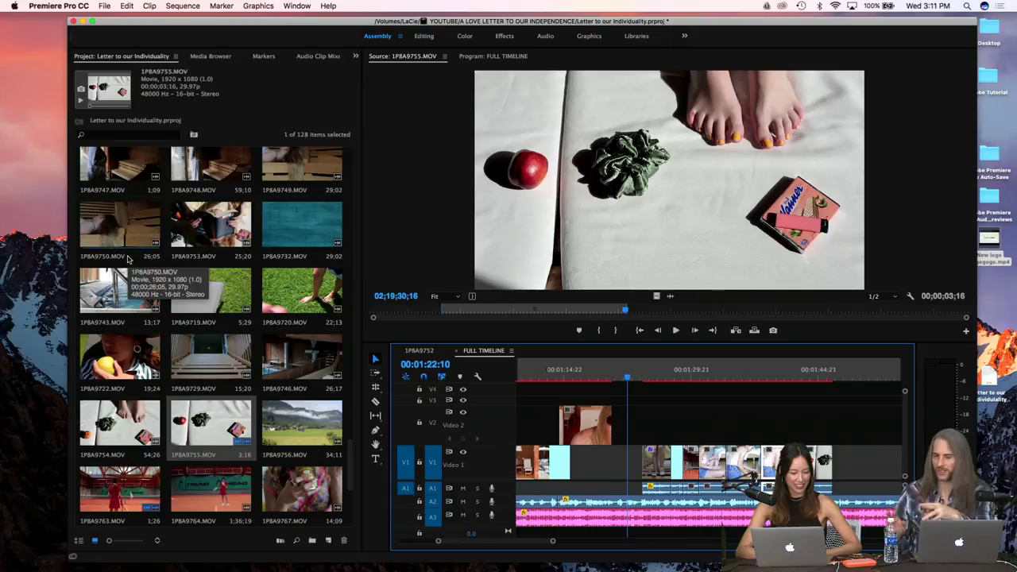
scroll(124, 254, up, 2)
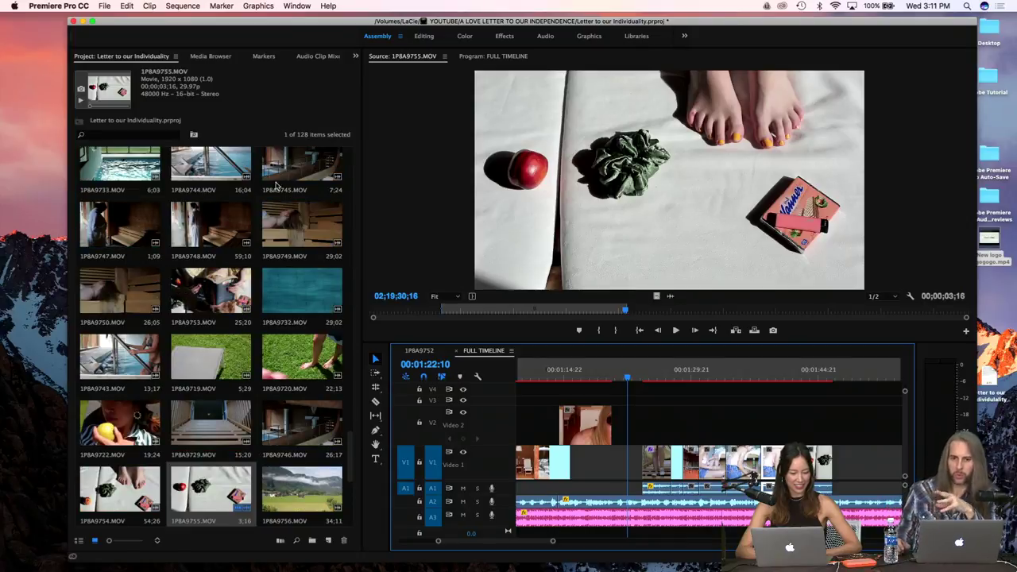
double_click(106, 229)
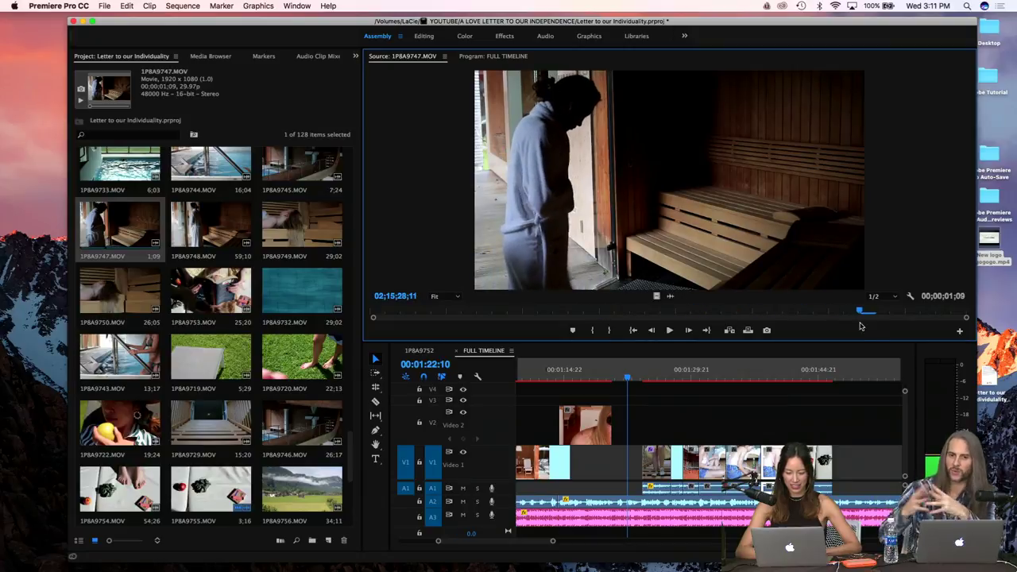
Open 1P8A9748.MOV and mark a section about 10:06 long, ending at 02:16:06:24
double_click(188, 235)
drag(441, 316, 629, 332)
key(i)
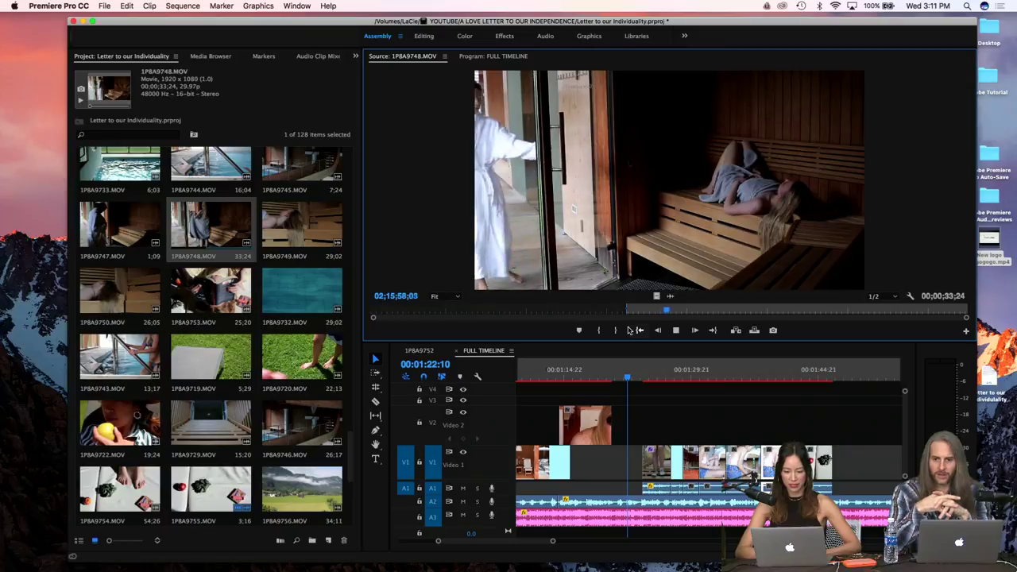
key(space)
key(j)
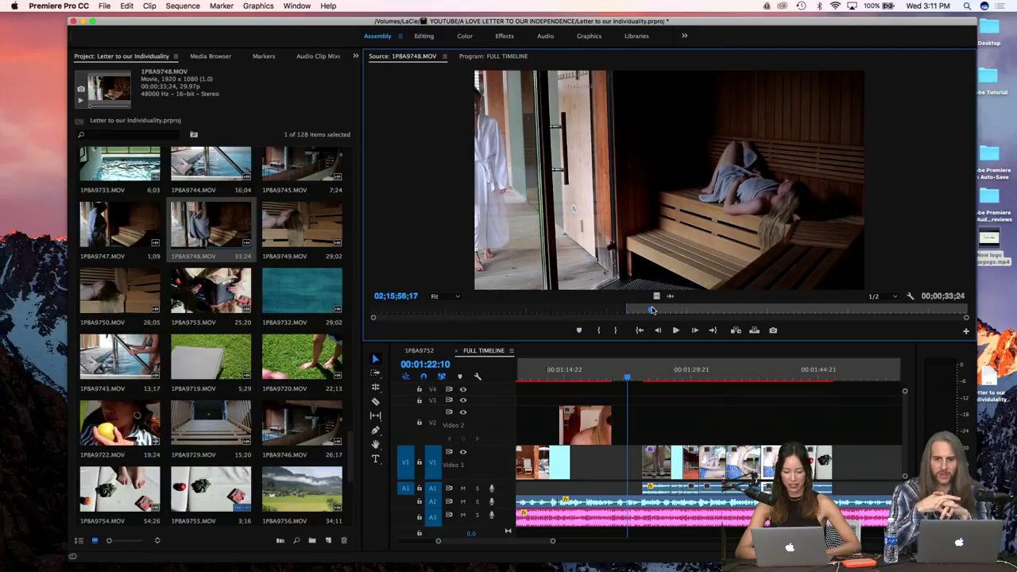
key(l)
key(l)
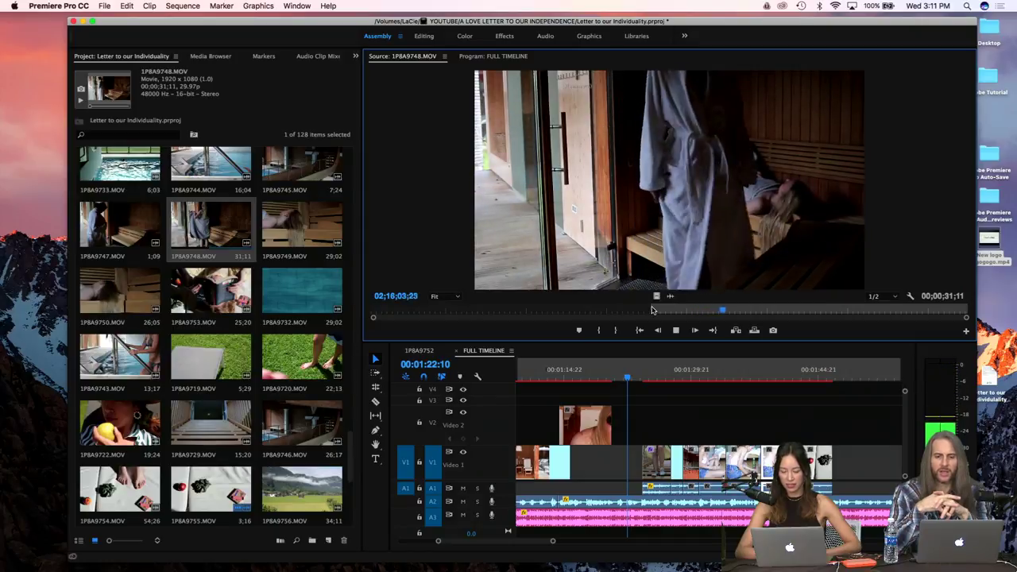
key(k)
key(o)
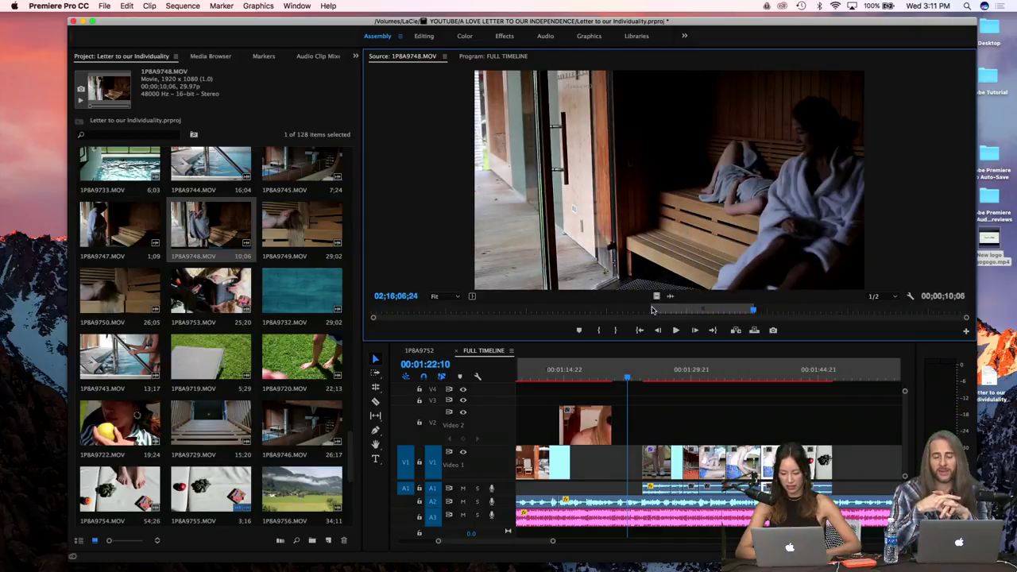
Append the marked section of 1P8A9748.MOV after the last clip on Video 1
click(651, 310)
key(i)
drag(659, 310, 840, 310)
drag(843, 454, 844, 465)
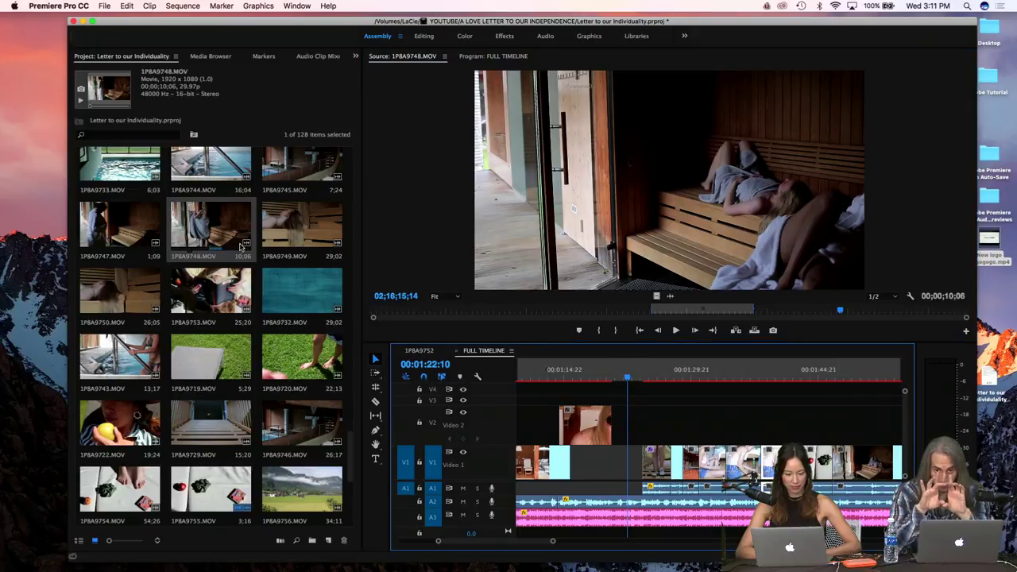
Mark a section of 1P8A9749.MOV, about 4:01 long and ending at 02:16:42:06, and append it to Video 1
double_click(280, 235)
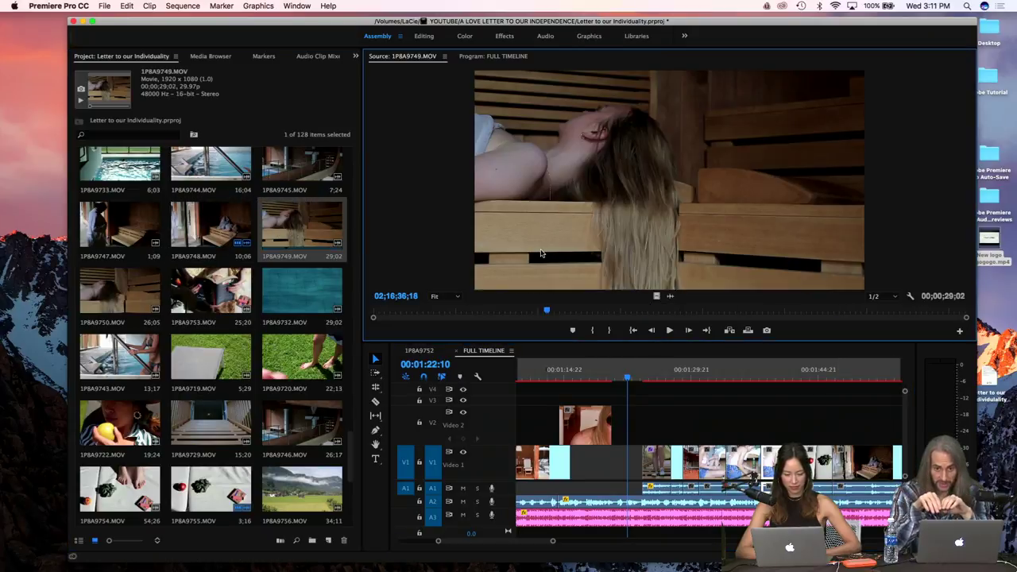
drag(583, 310, 672, 310)
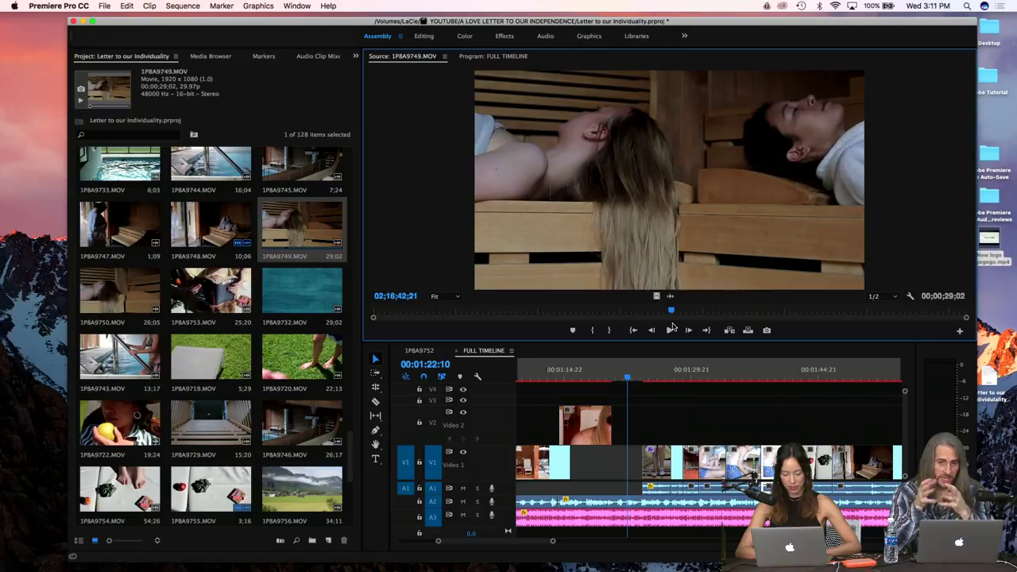
key(i)
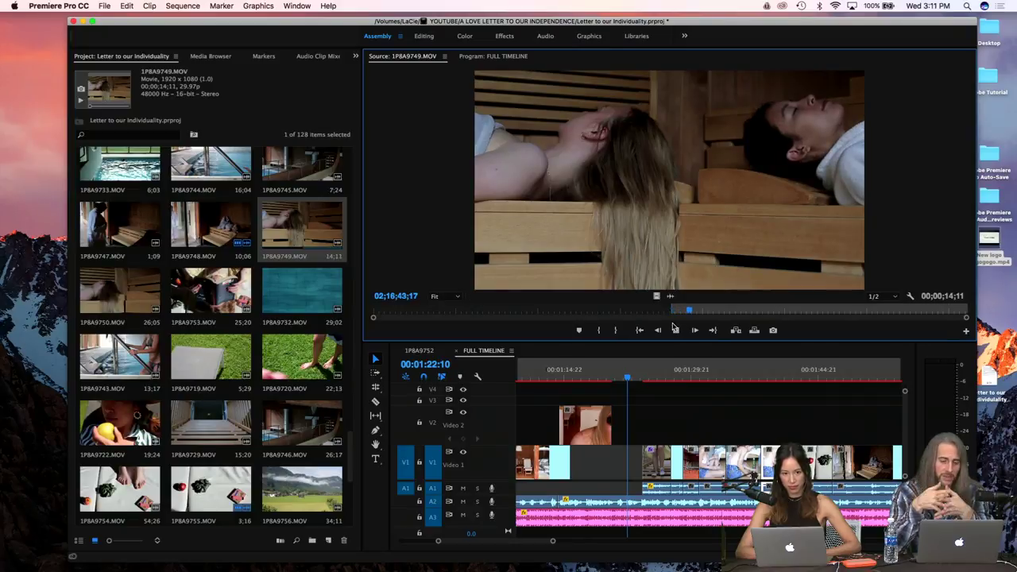
key(i)
key(space)
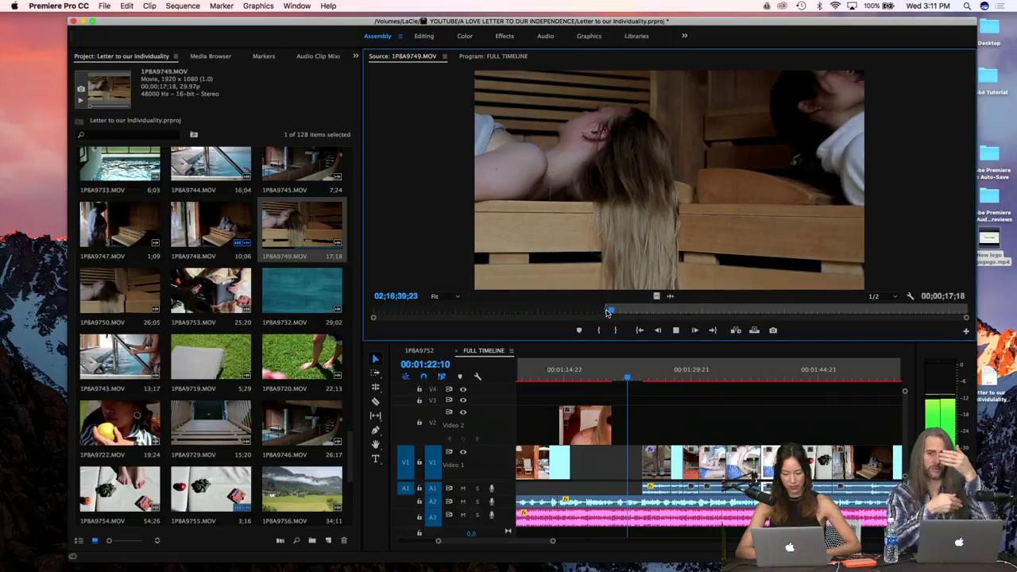
click(580, 310)
key(space)
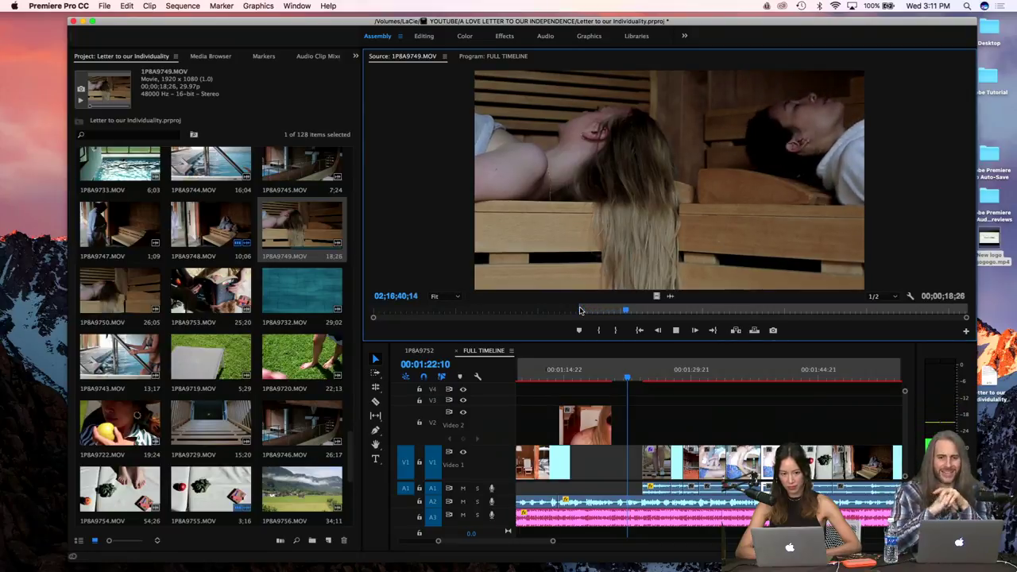
key(space)
key(o)
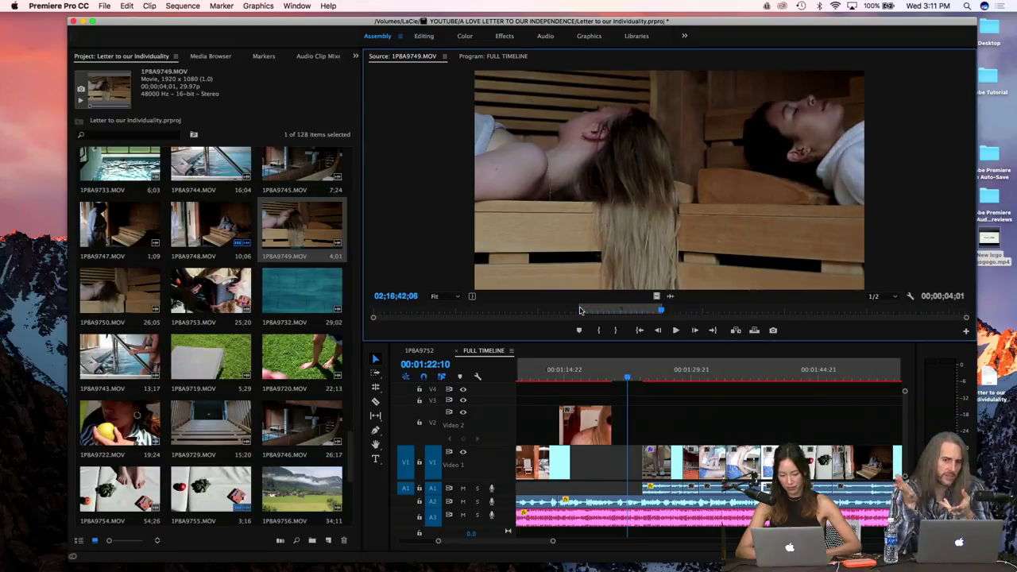
scroll(775, 414, right, 5)
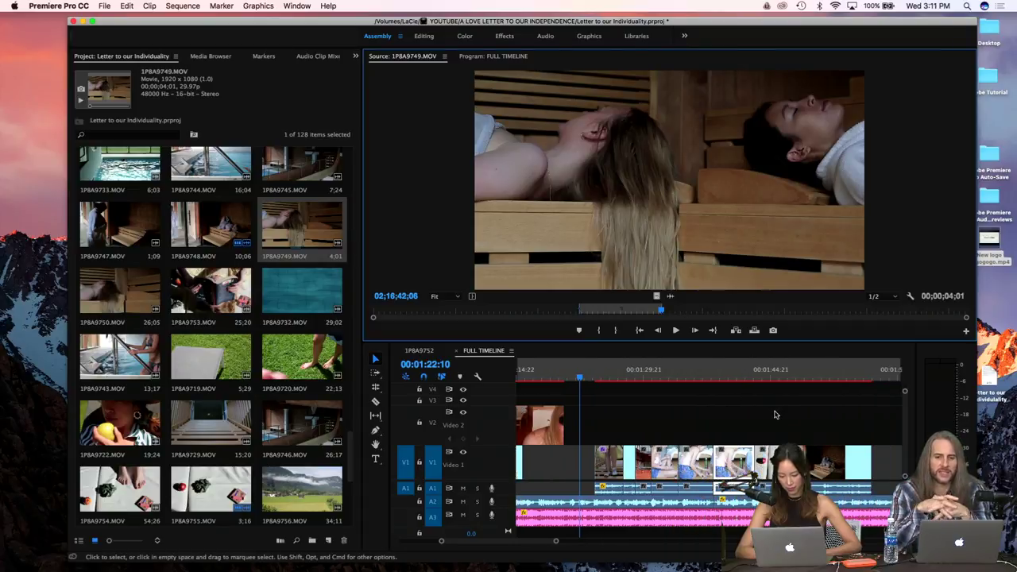
drag(776, 414, 801, 463)
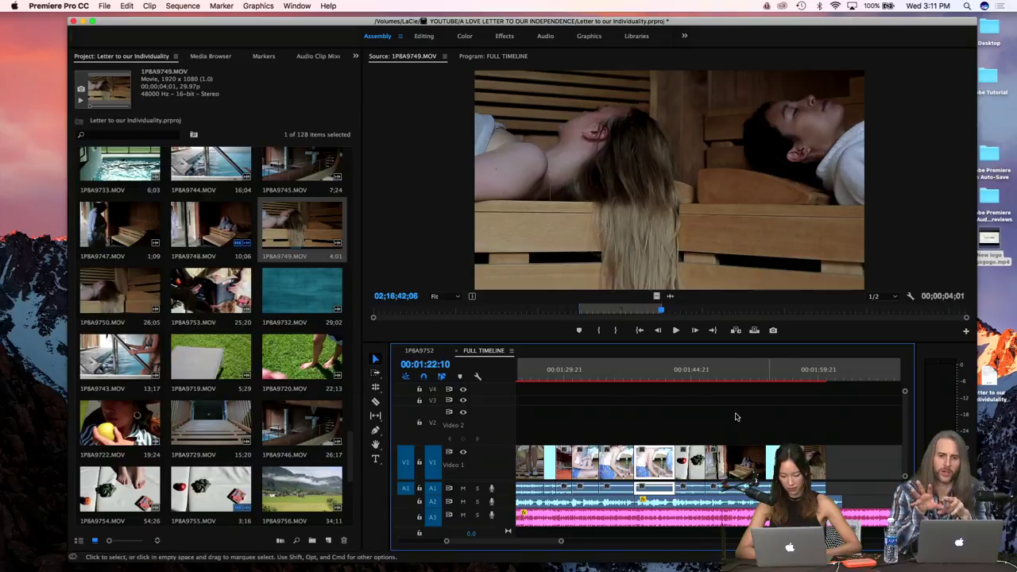
Find 1P8A9731.MOV among the project clips, open it as the source and set its in point at about 02:13:24
scroll(236, 391, down, 5)
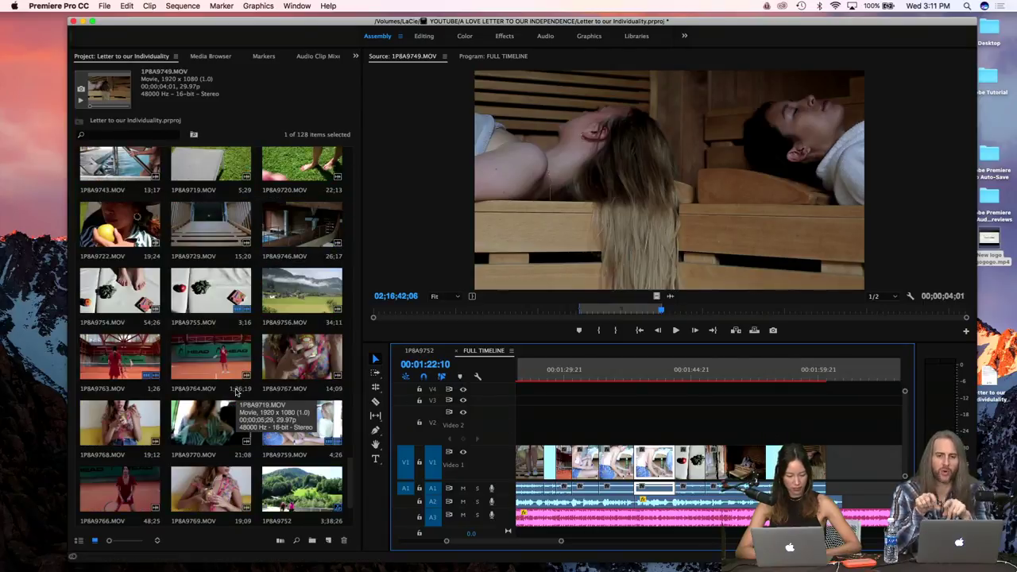
scroll(236, 391, down, 3)
scroll(236, 391, up, 8)
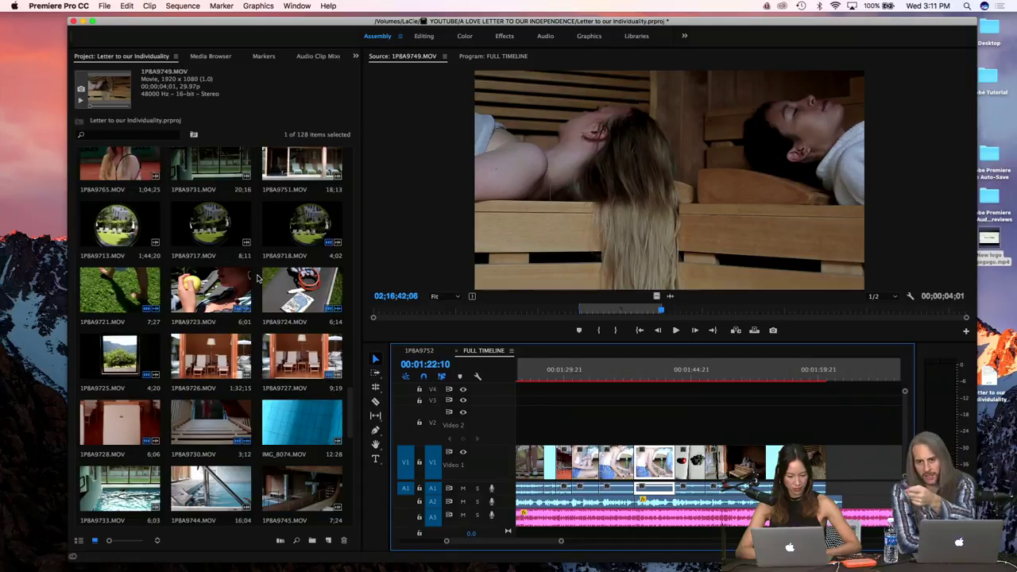
scroll(257, 278, up, 3)
double_click(213, 303)
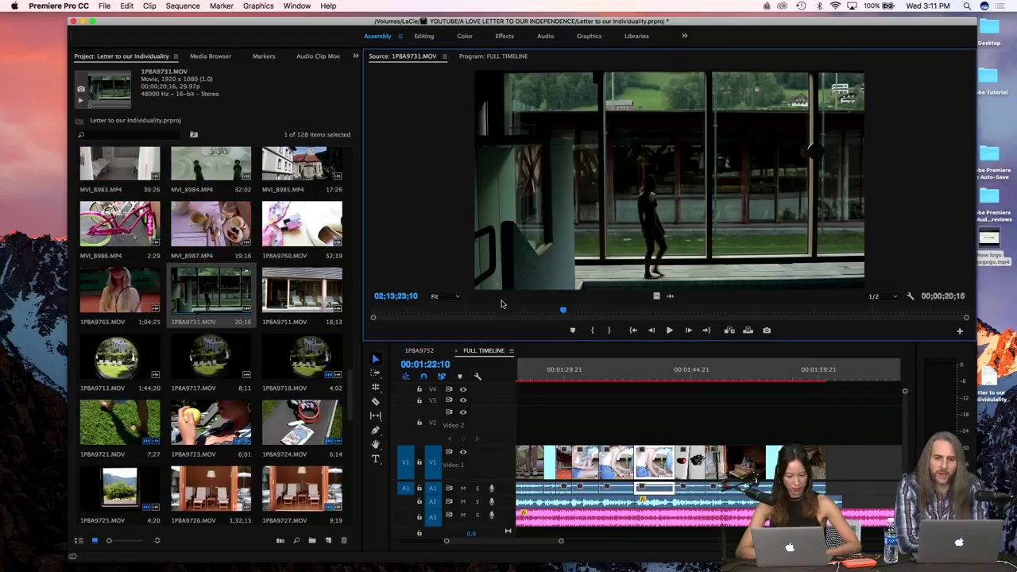
mouse_move(575, 315)
mouse_down()
mouse_move(640, 325)
mouse_move(588, 324)
mouse_up()
key(i)
key(space)
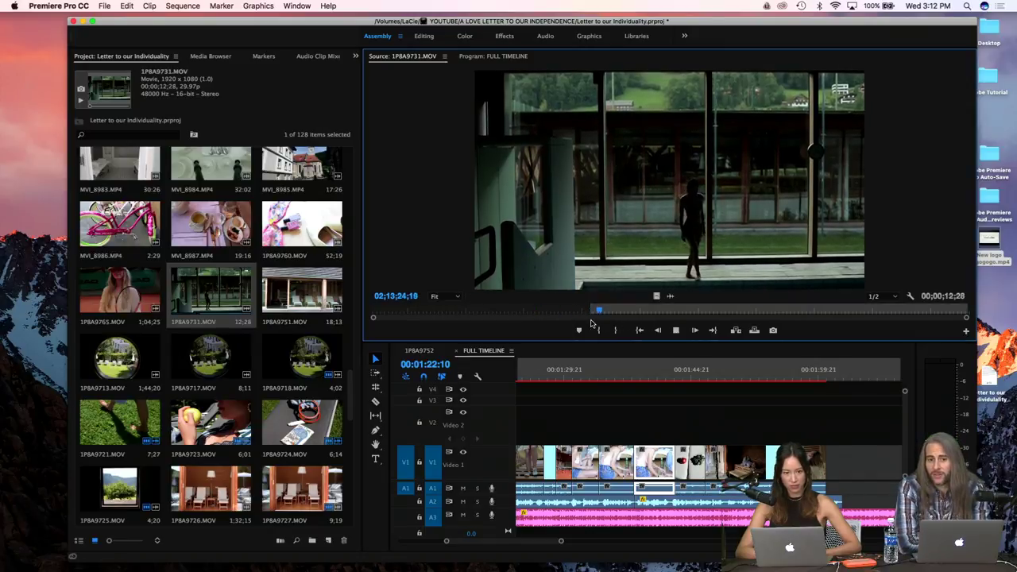
Set the out point of 1P8A9731.MOV at 02:13:27:24 for a 3:16 section and append it to Video 1
key(space)
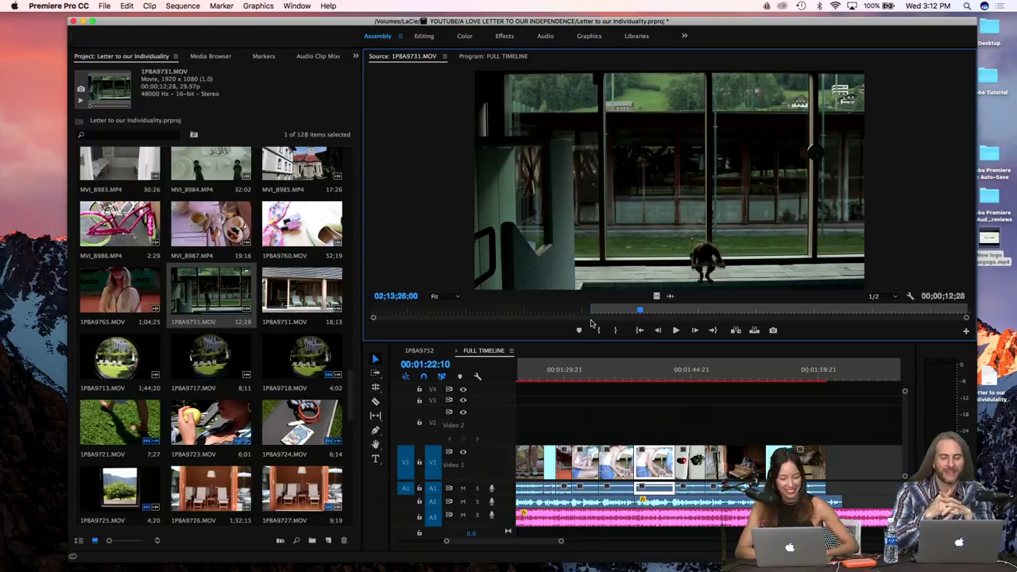
key(o)
key(space)
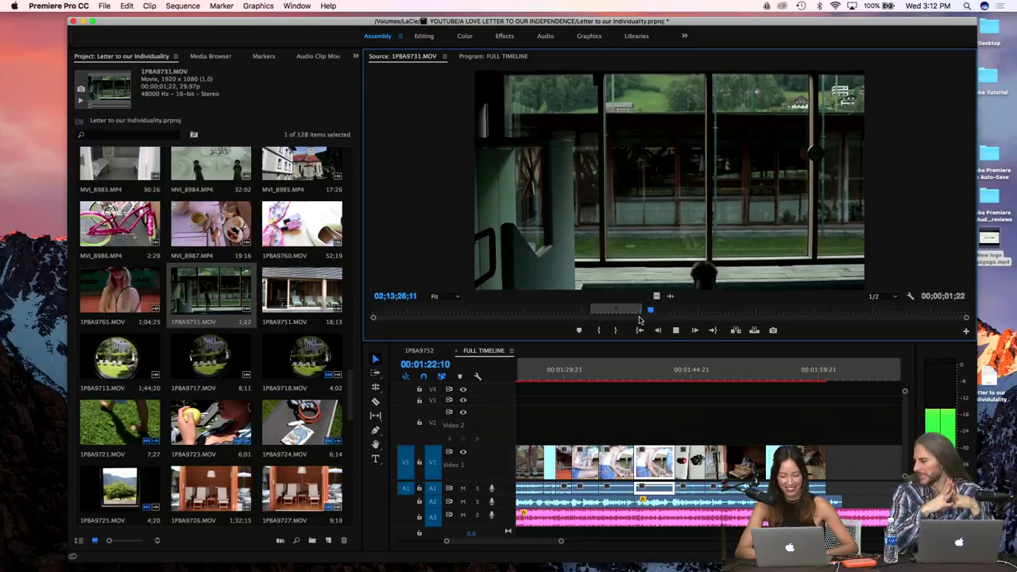
key(space)
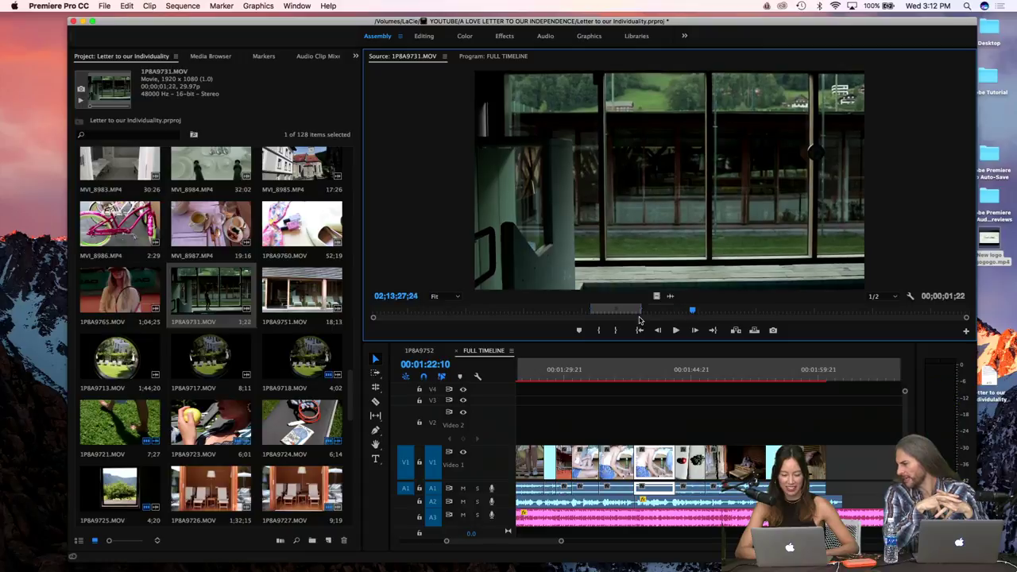
drag(650, 291, 848, 452)
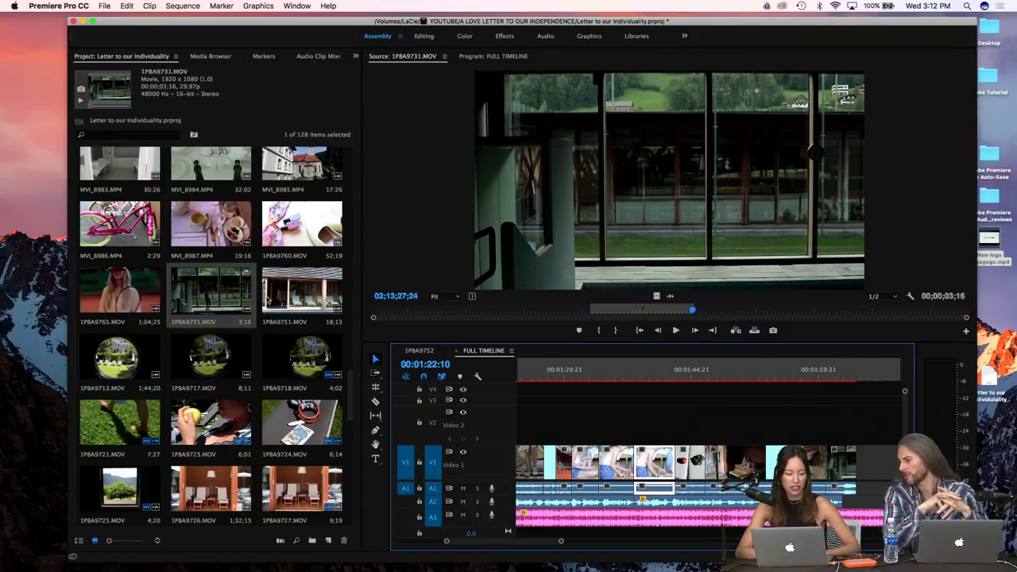
Mark a section of 1P8A9751.MOV, about 6:03 long and ending at 02:17:34:22, and append it to Video 1
click(297, 306)
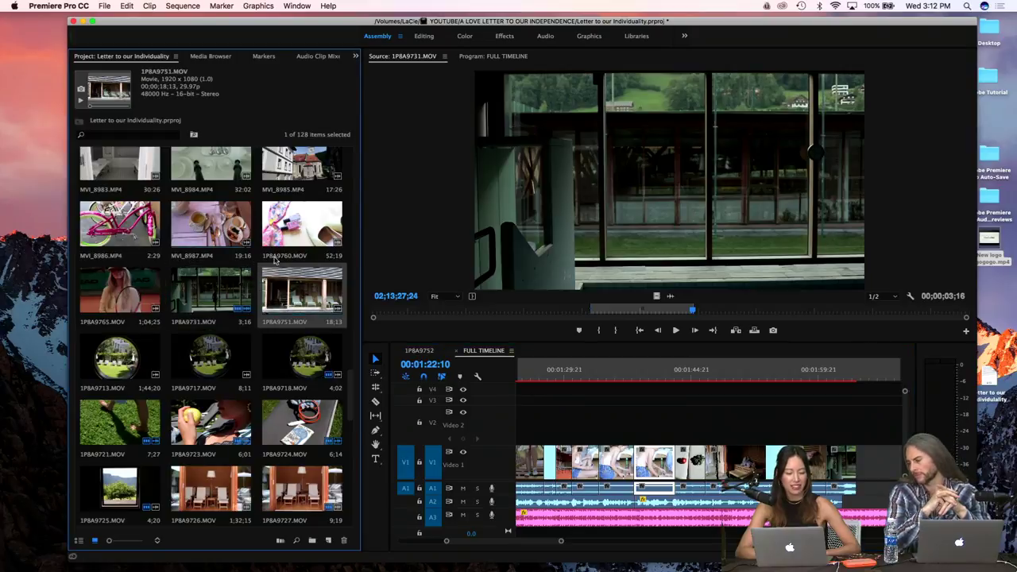
double_click(284, 296)
drag(518, 313, 554, 322)
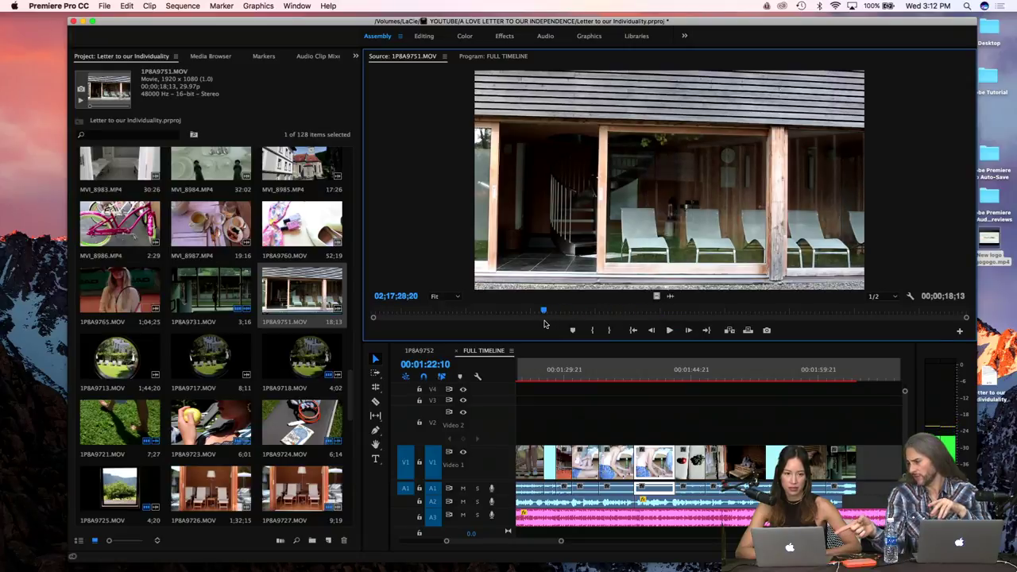
key(i)
key(space)
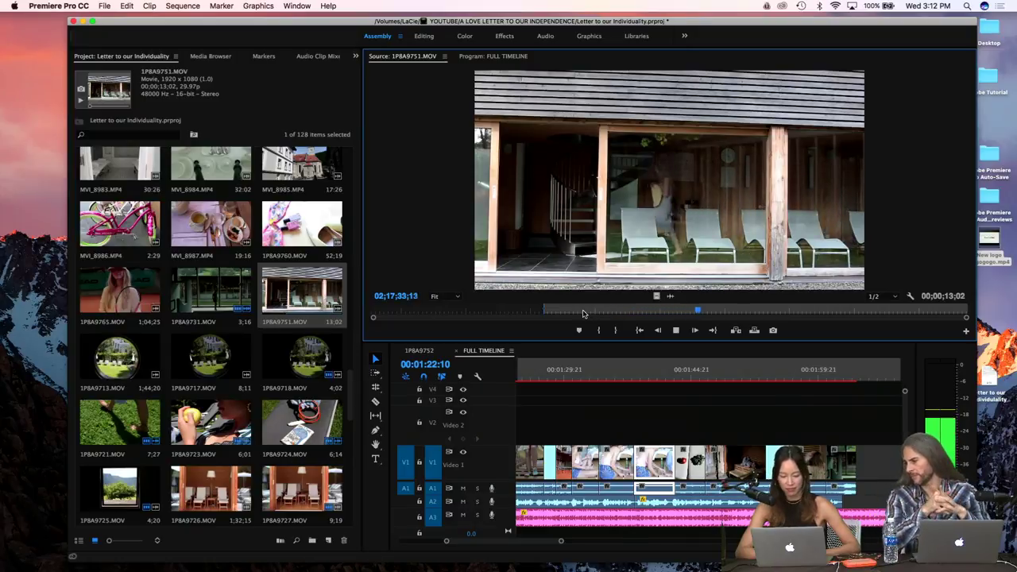
key(space)
key(o)
drag(668, 199, 862, 464)
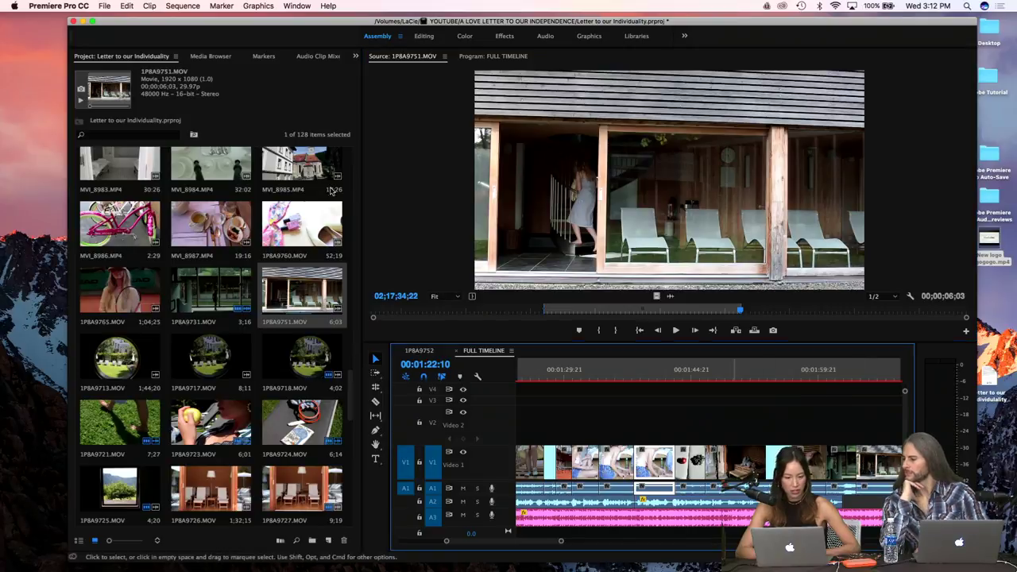
Enlarge the application window to fill the screen and move the sequence playhead to 00:02:02:06
click(92, 22)
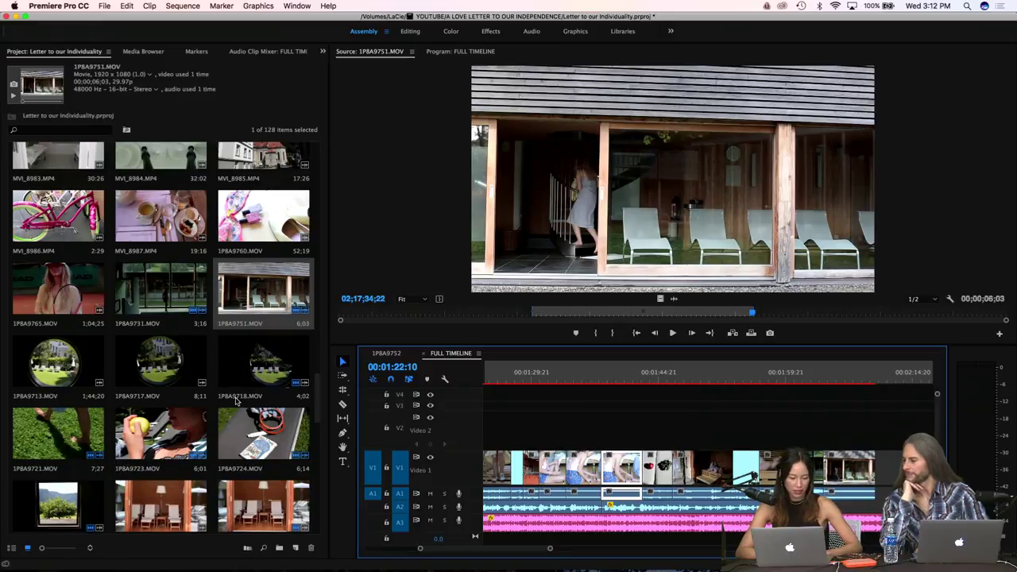
scroll(235, 401, down, 5)
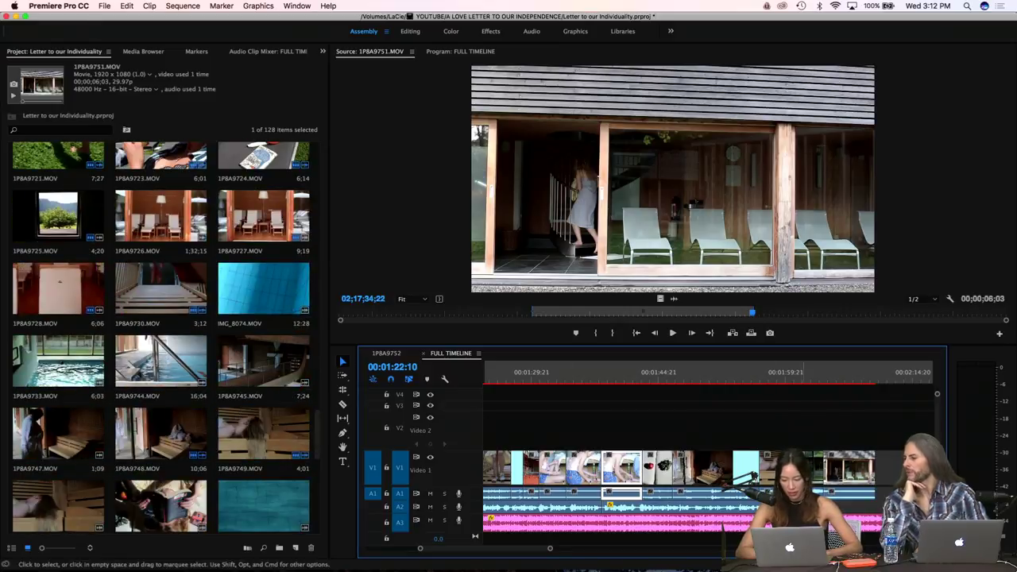
click(805, 383)
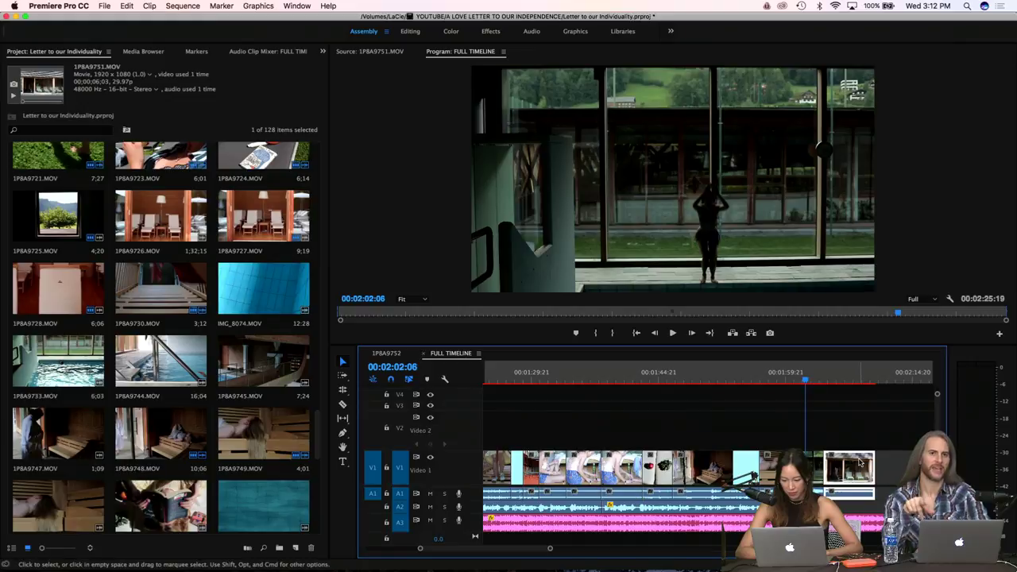
Shift the 1P8A9751.MOV clip on Video 1 forward in time to open a gap before it, and place the playhead at 00:02:04:12
drag(854, 475, 874, 481)
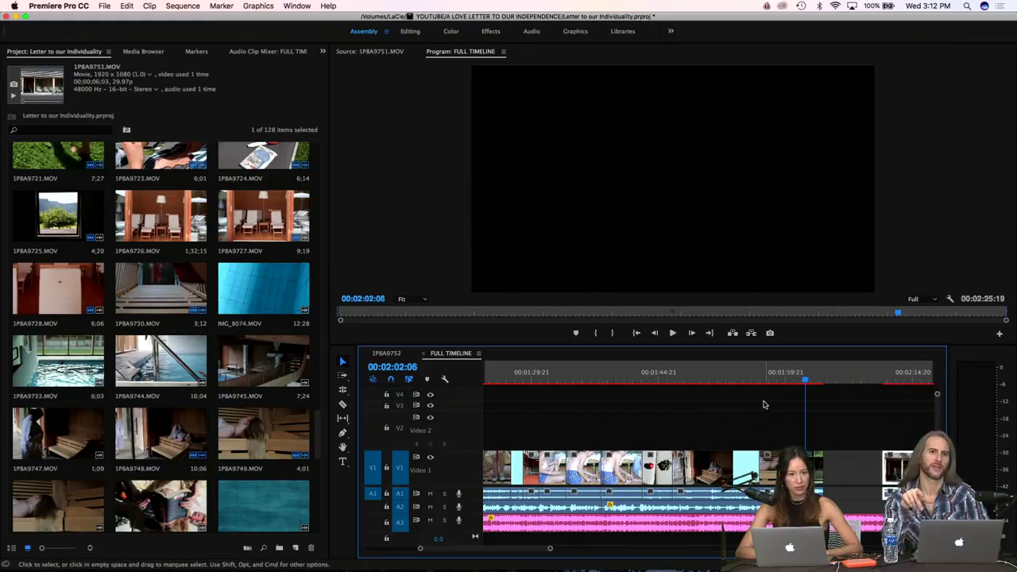
scroll(764, 405, right, 1)
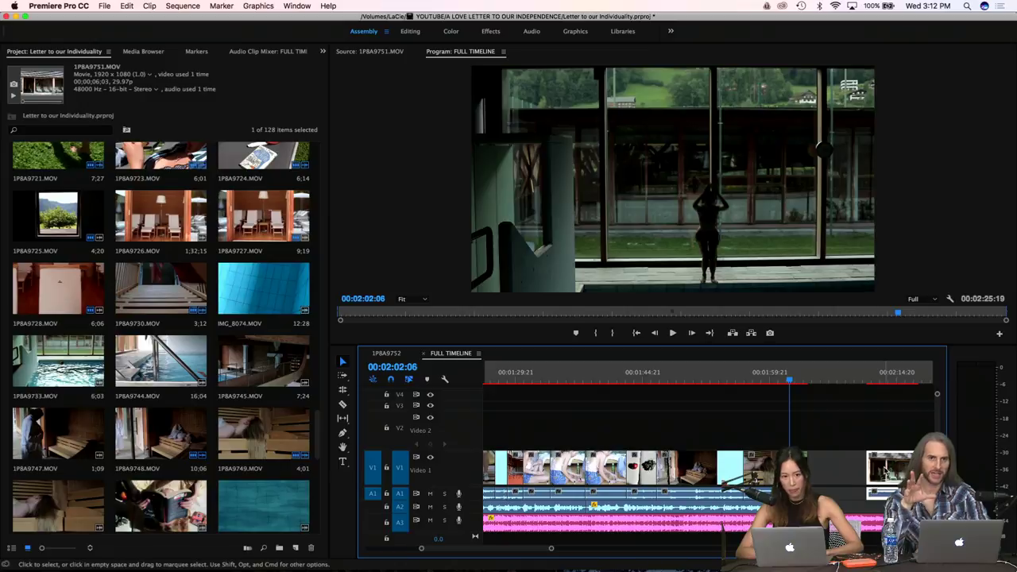
drag(878, 469, 906, 470)
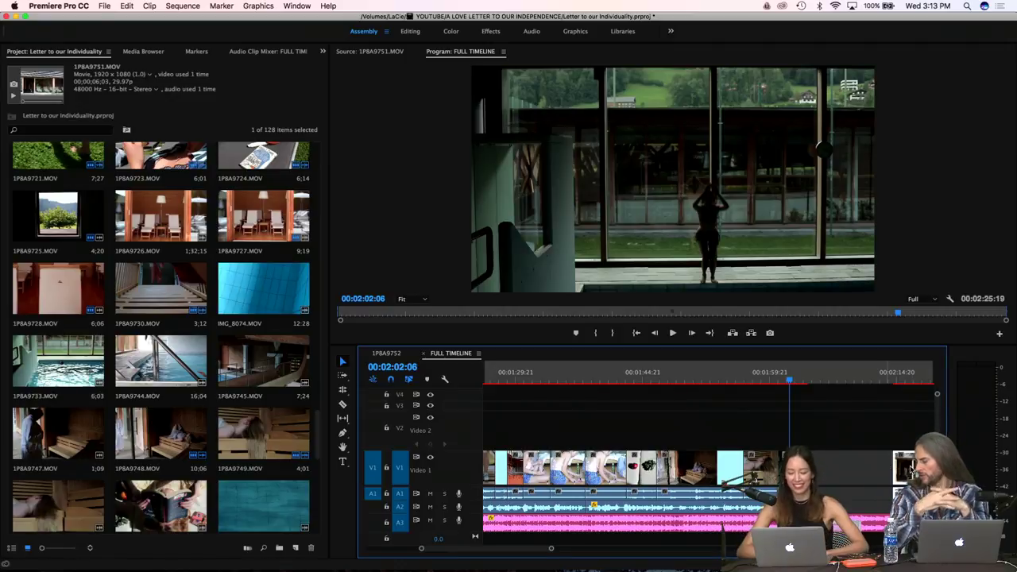
click(807, 383)
drag(808, 385, 809, 386)
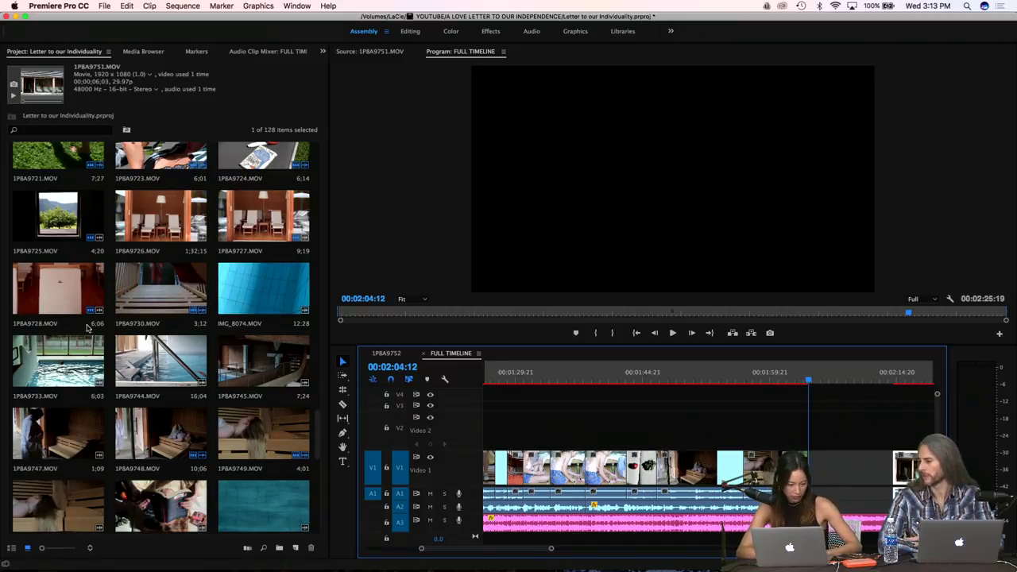
Mark a 3:27 section of IMG_8074.MOV ending at 00:00:09:26 and place it on Video 1 at 00:02:04:12
click(236, 300)
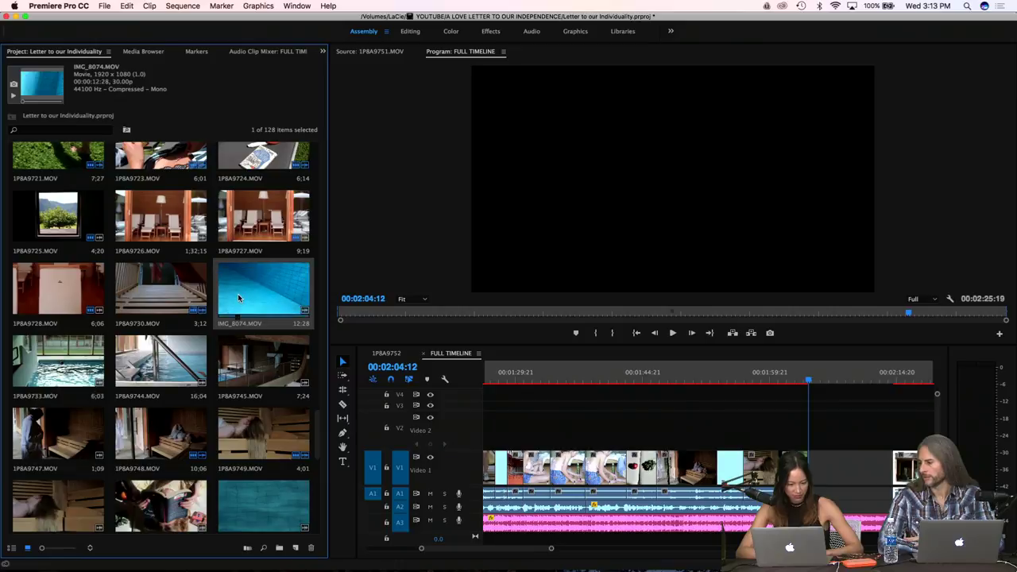
double_click(237, 300)
drag(528, 313, 649, 320)
key(i)
key(space)
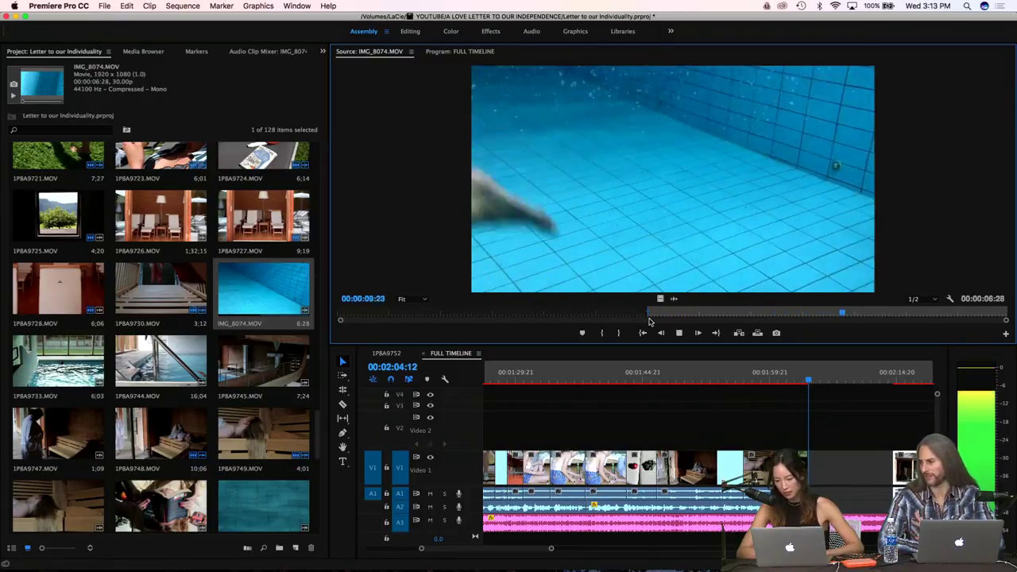
key(space)
key(o)
drag(659, 299, 814, 463)
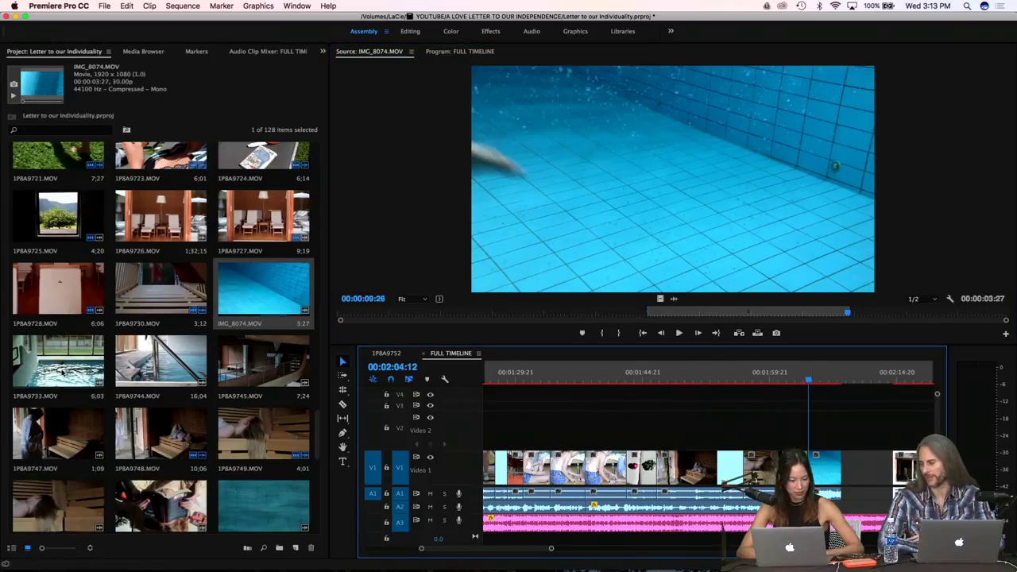
Preview the pool clips 1P8A9733.MOV, 1P8A9745.MOV and IMG_8074.MOV in the Source monitor for a possible next shot
double_click(48, 370)
drag(612, 318, 520, 314)
key(l)
key(l)
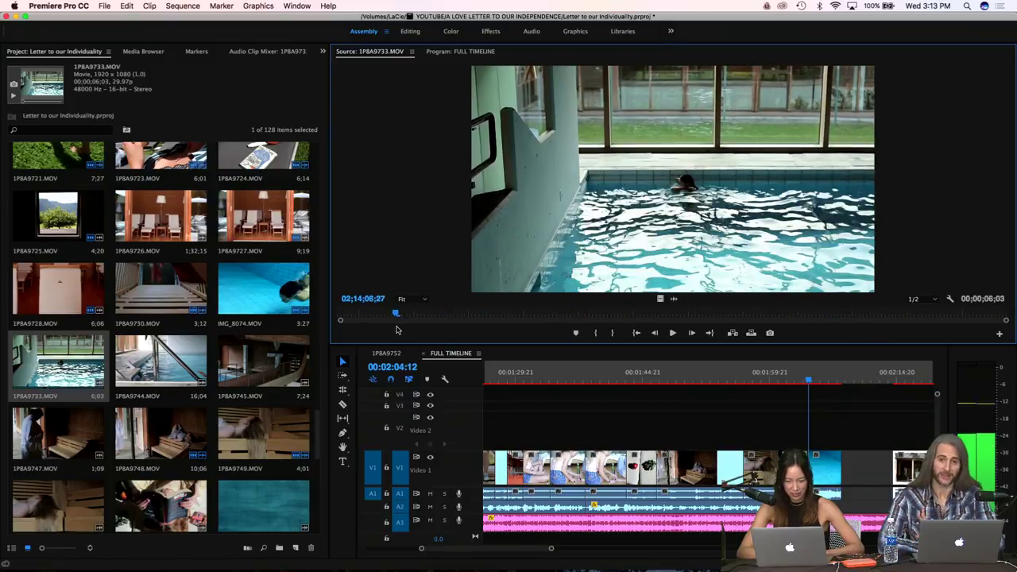
key(k)
scroll(278, 495, up, 3)
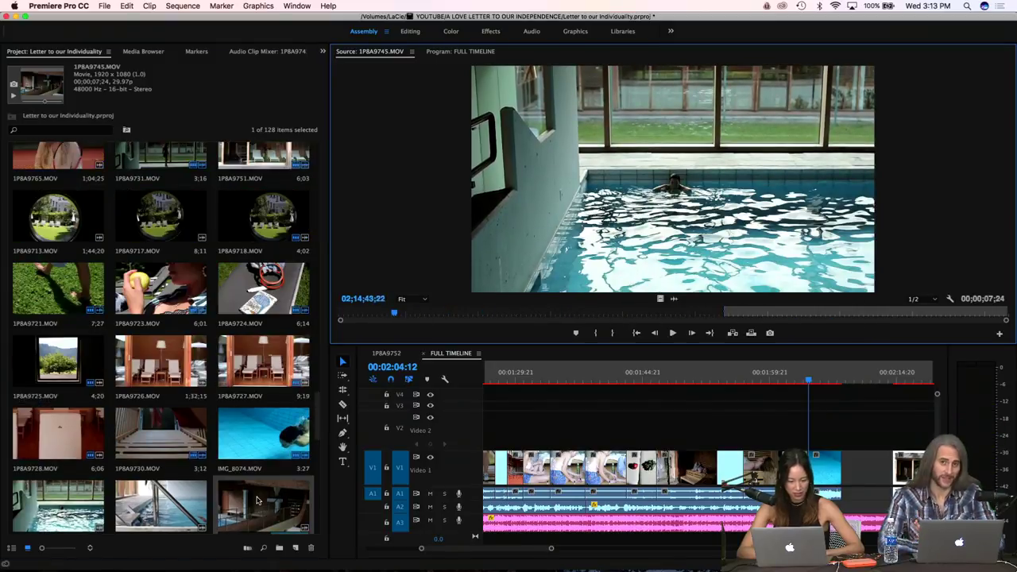
double_click(278, 495)
drag(468, 315, 483, 315)
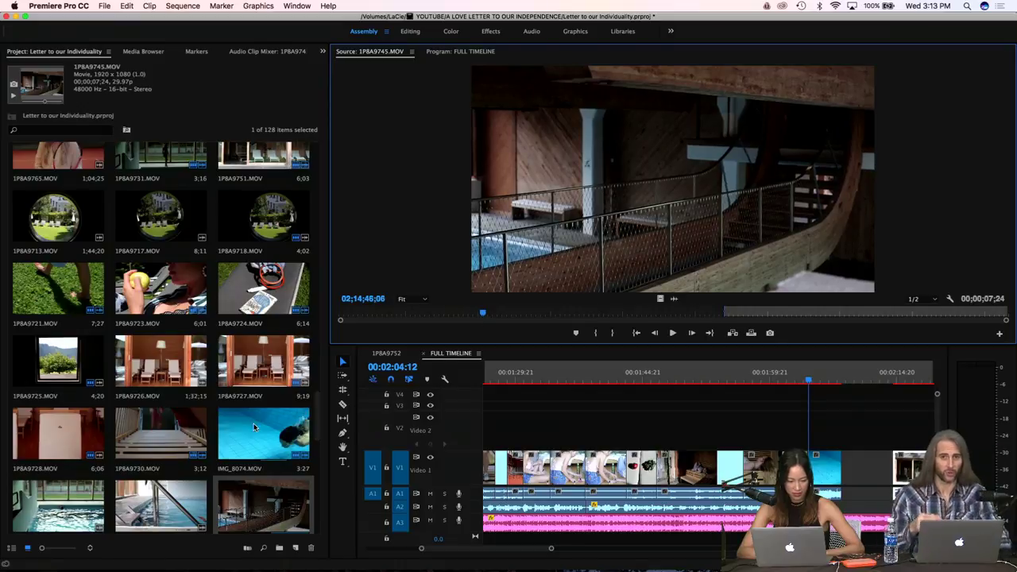
double_click(303, 433)
drag(659, 320, 672, 316)
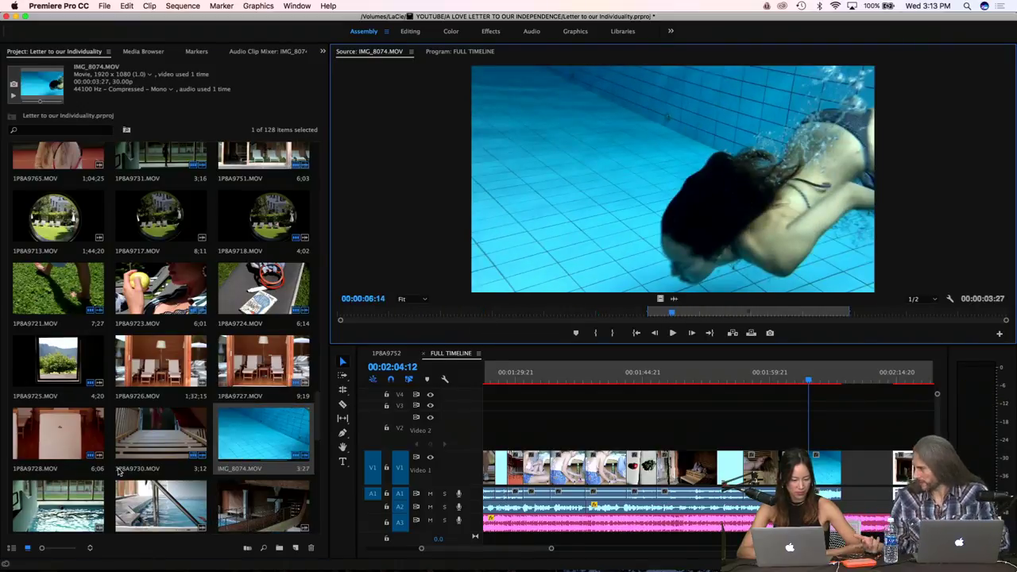
Mark a 3:02 section of 1P8A9732.MOV ending at 02:13:51:24 and place it directly after the IMG_8074.MOV clip on Video 1
scroll(99, 496, down, 4)
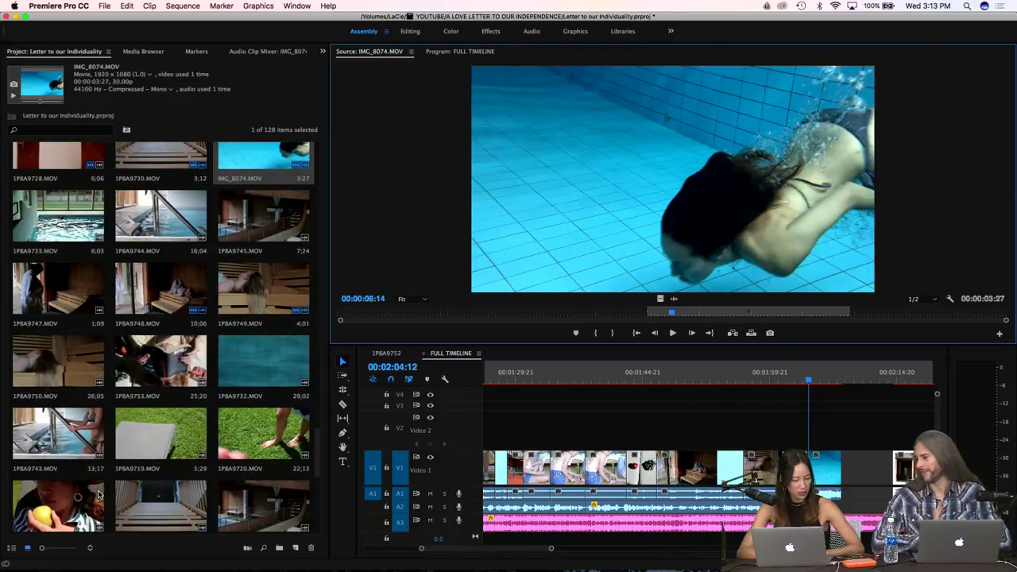
double_click(275, 380)
click(459, 315)
drag(459, 316, 544, 332)
key(i)
key(space)
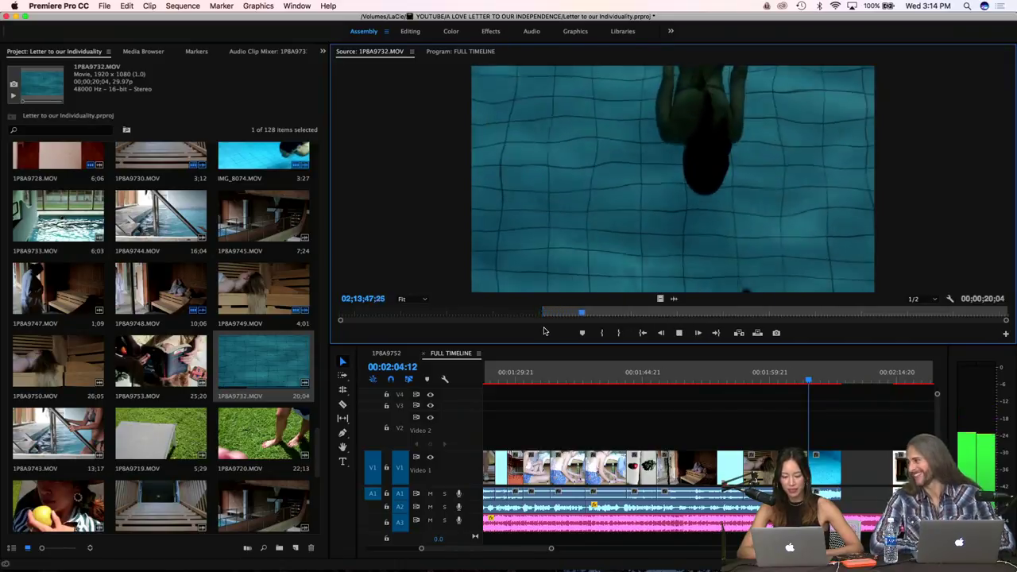
key(i)
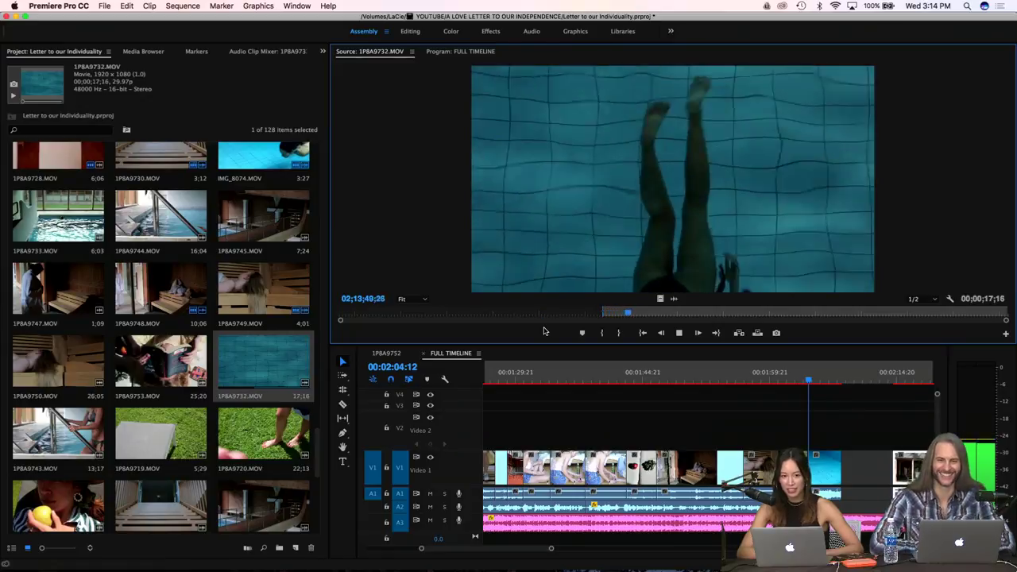
key(space)
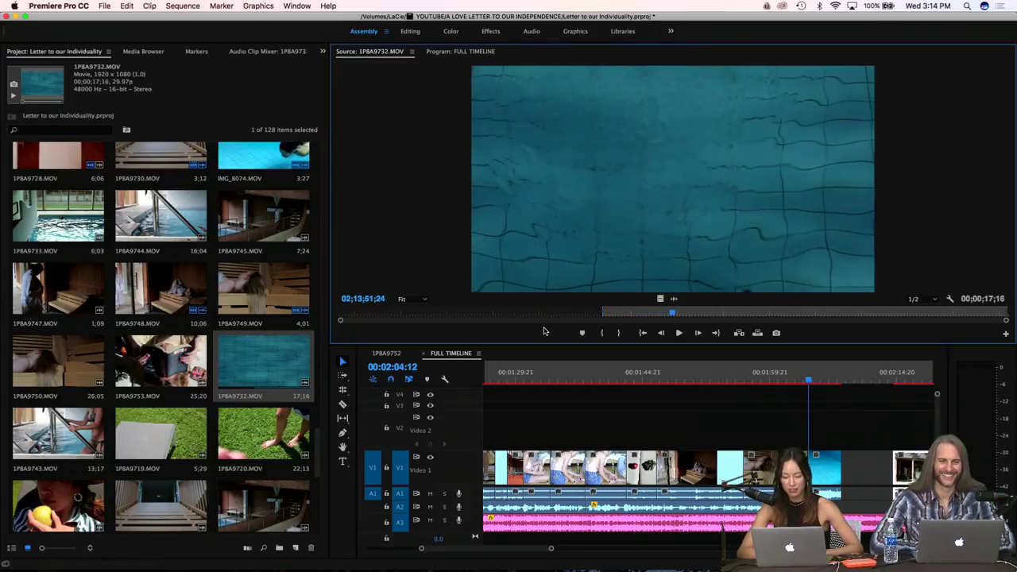
key(o)
drag(640, 178, 842, 397)
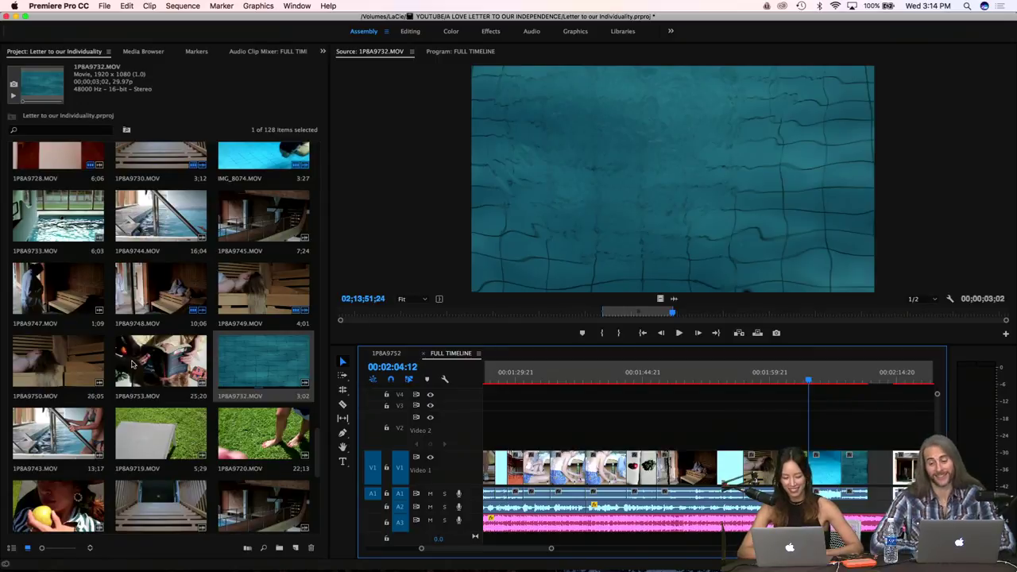
Mark a 3:06 section of 1P8A9743.MOV from 02:14:19:06 to 02:14:22:11 and place it after the 1P8A9732.MOV clip on Video 1
double_click(54, 425)
drag(573, 316, 670, 318)
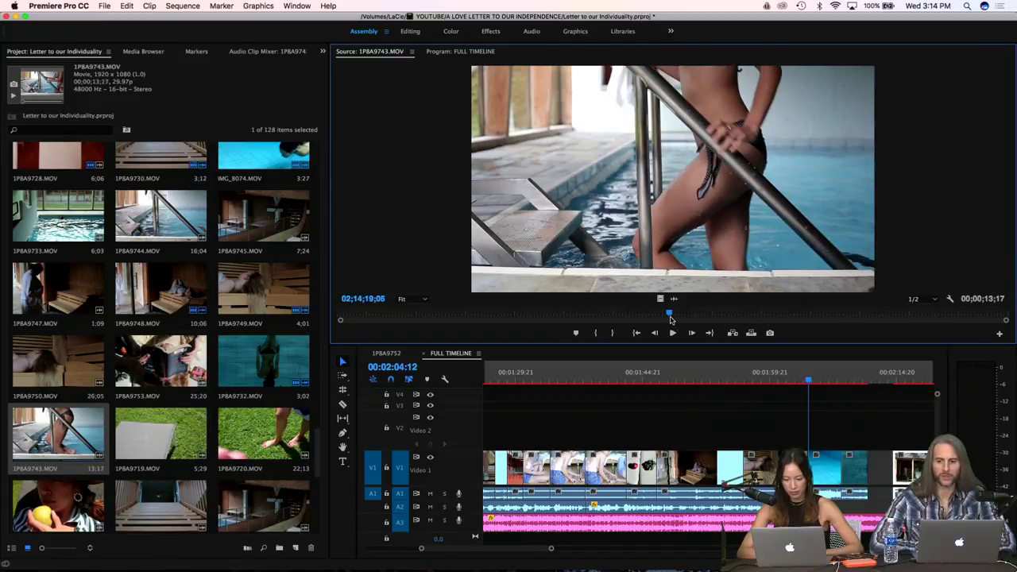
key(i)
key(space)
key(space)
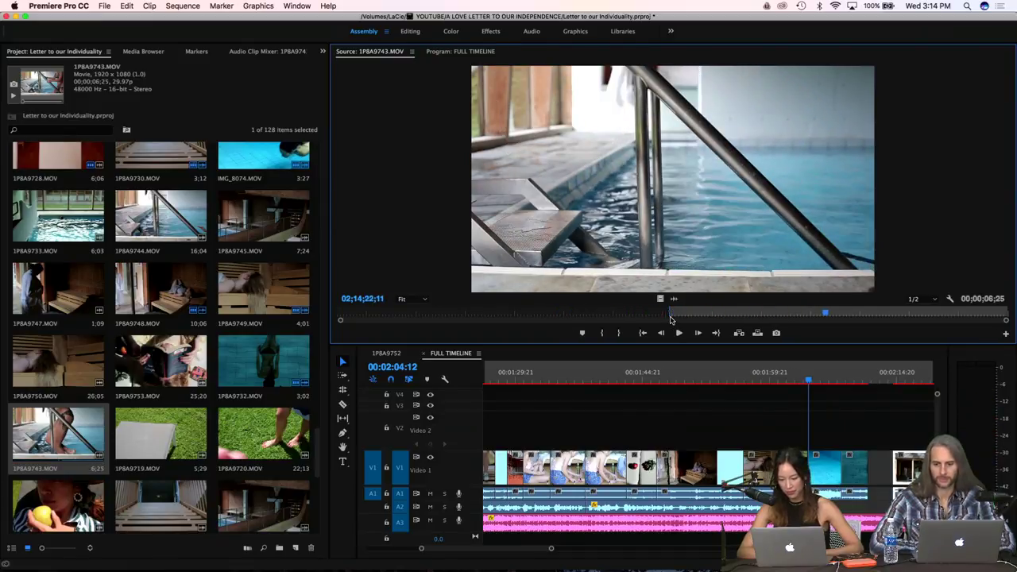
key(o)
drag(672, 238, 871, 470)
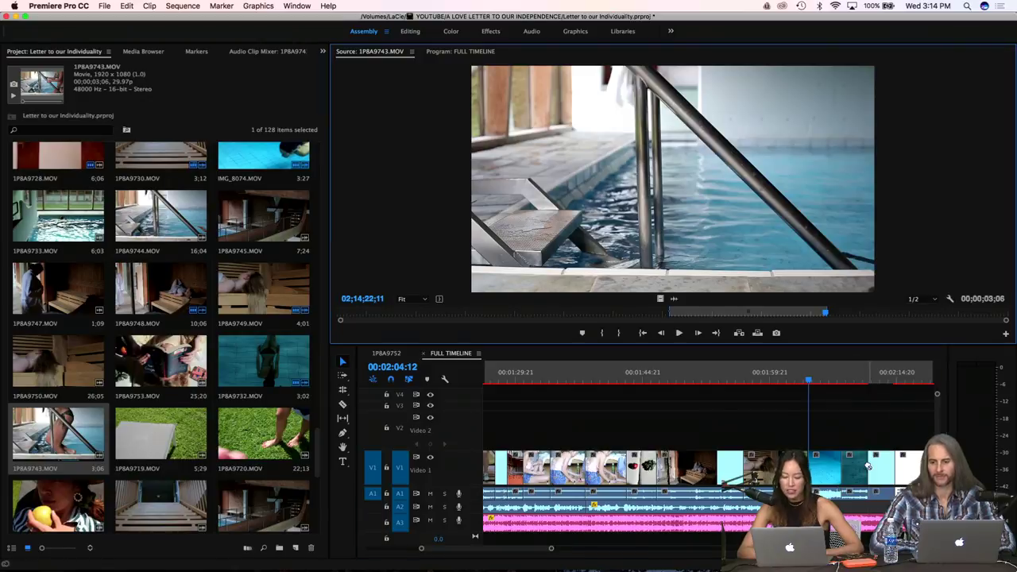
Look over the assembled sequence from its start and the remaining source clips in the project
scroll(745, 419, left, 10)
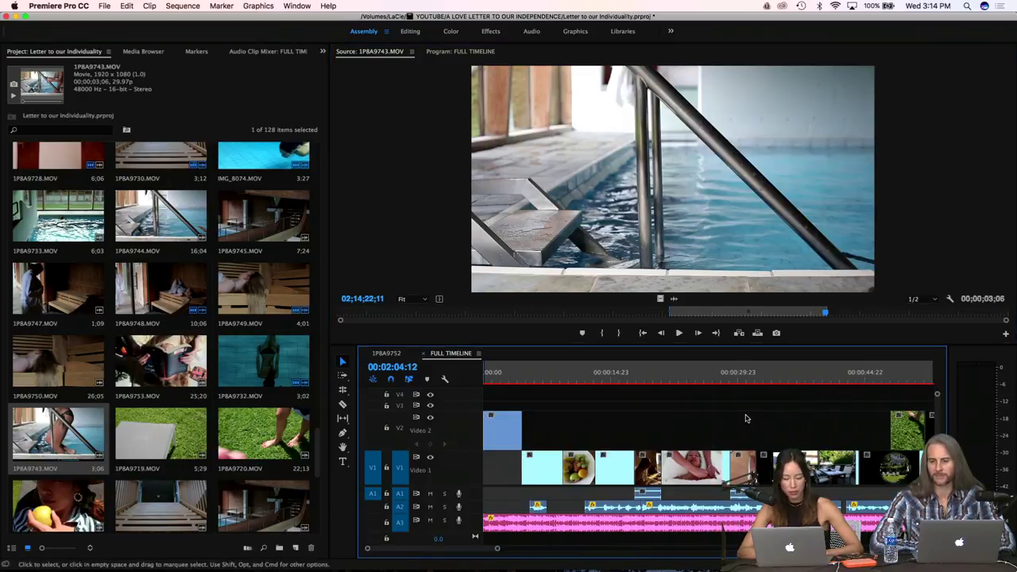
scroll(625, 438, up, 1)
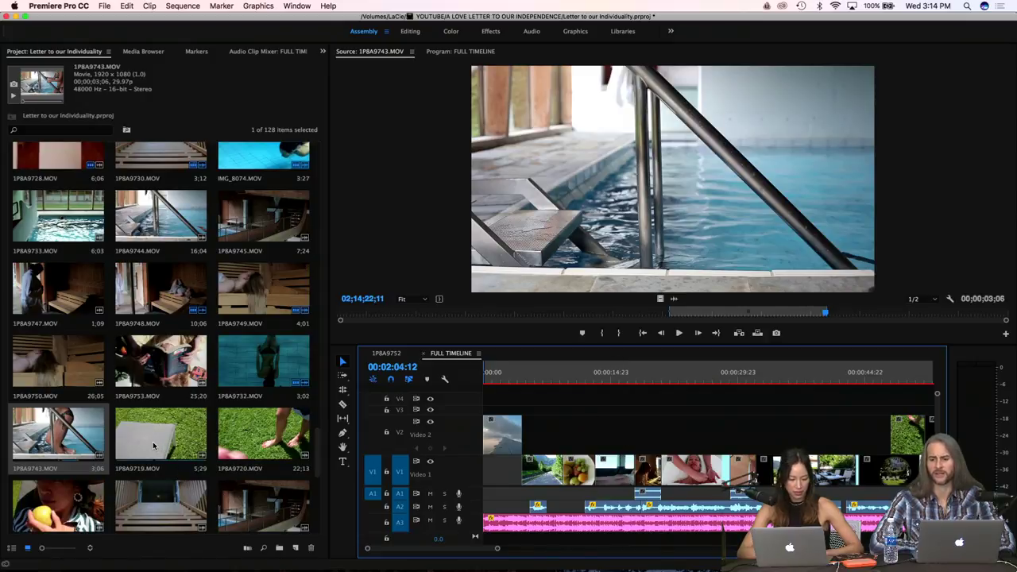
scroll(154, 445, down, 1)
scroll(155, 445, down, 4)
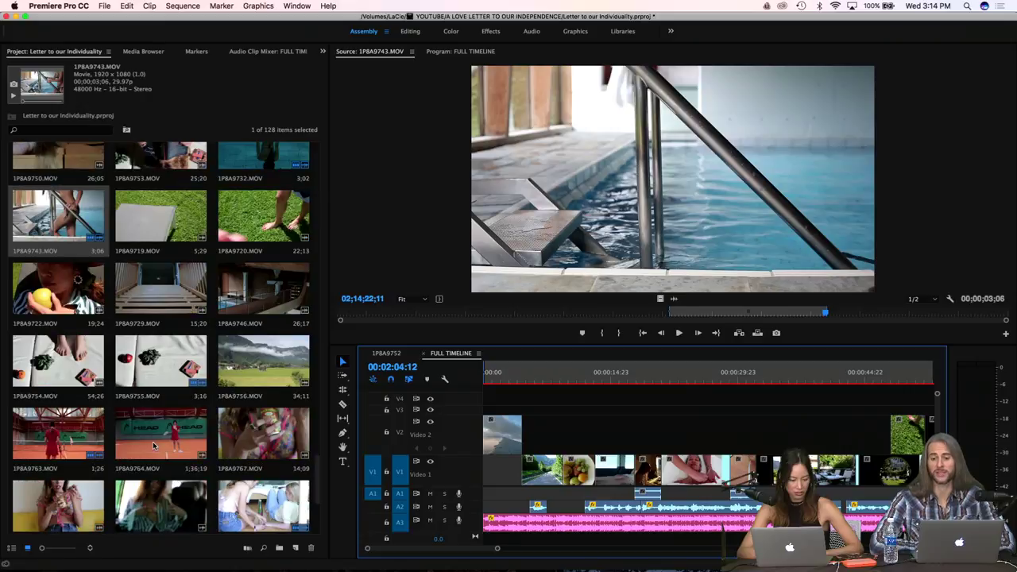
scroll(154, 446, down, 1)
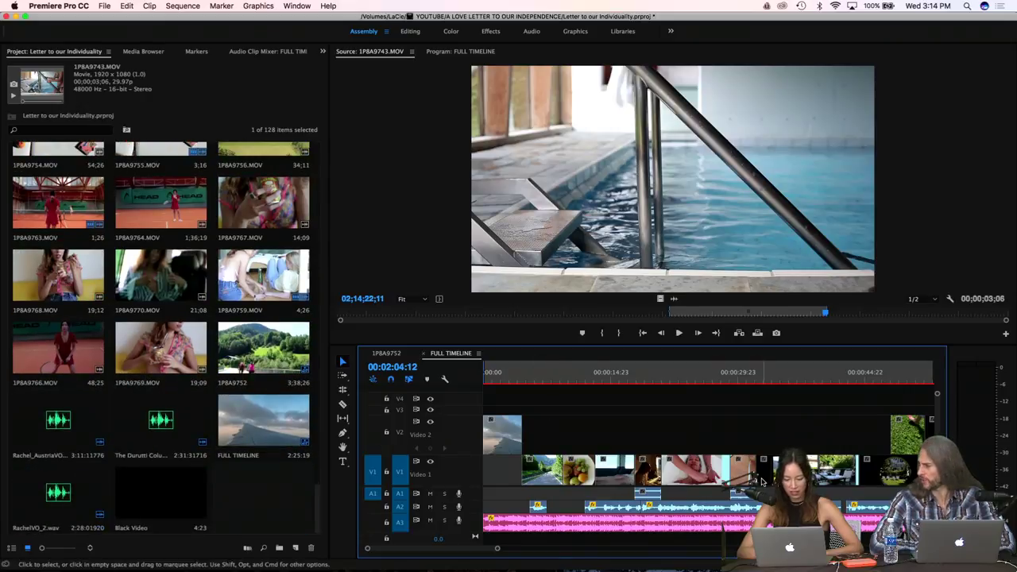
scroll(636, 469, down, 5)
scroll(707, 469, down, 4)
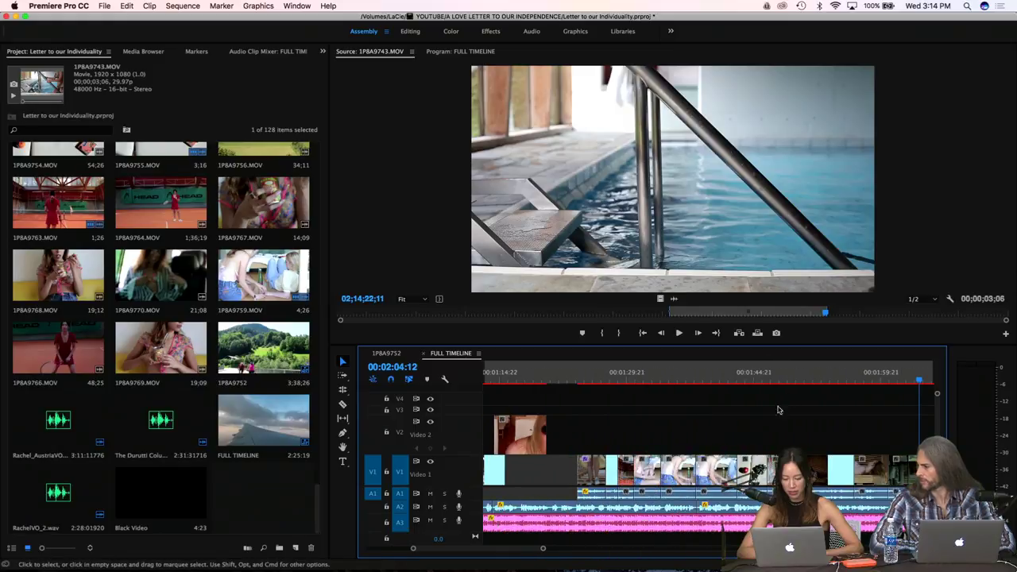
Play back the underwater swimming shot on the timeline from 00:02:05:07 to 00:02:07:09
click(861, 378)
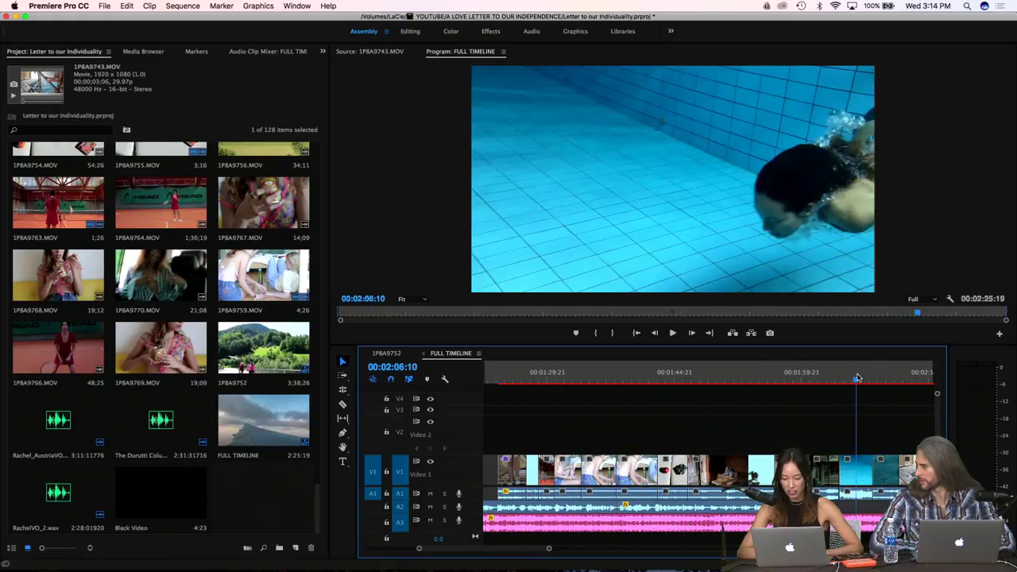
key(Left)
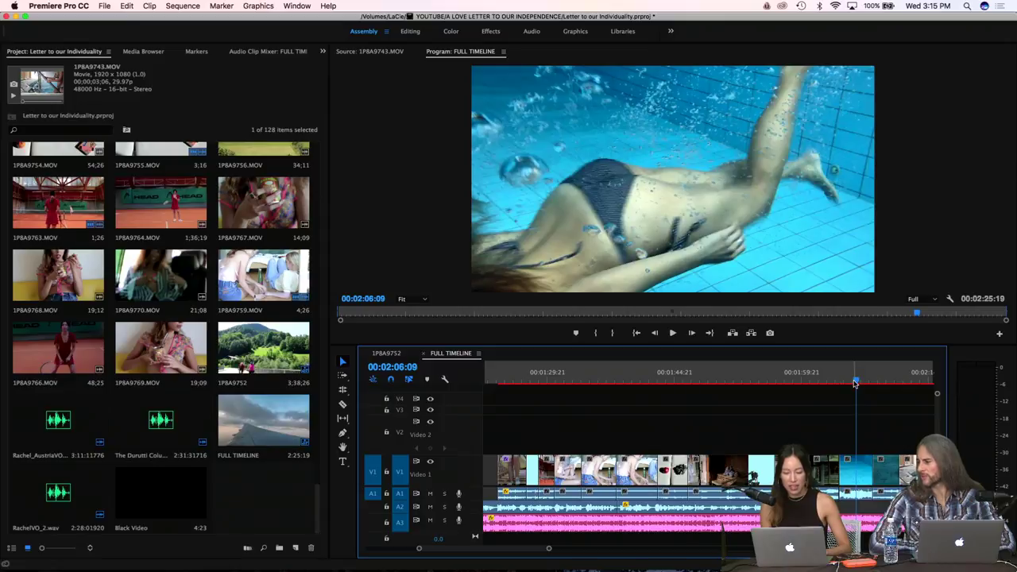
key(space)
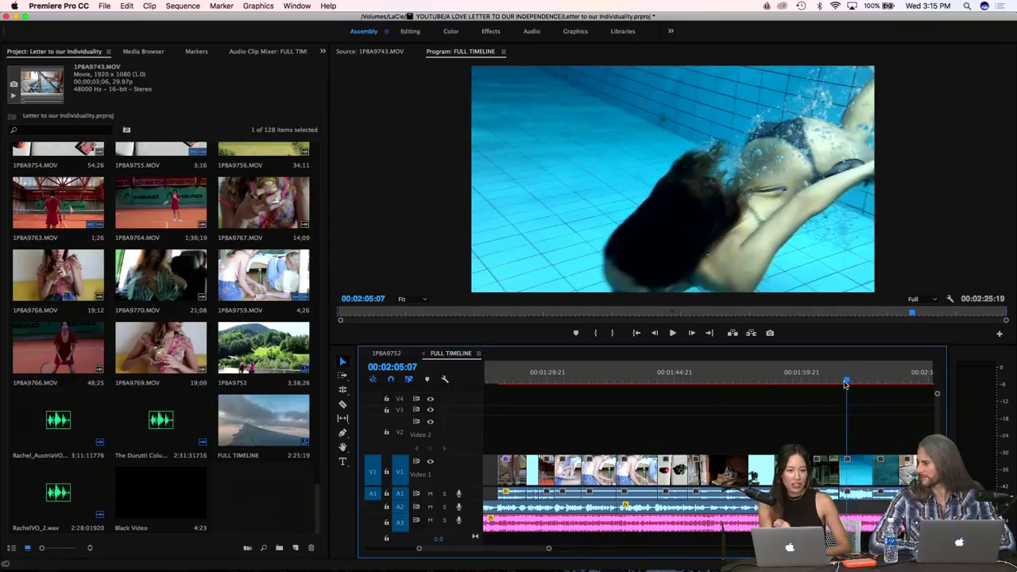
key(space)
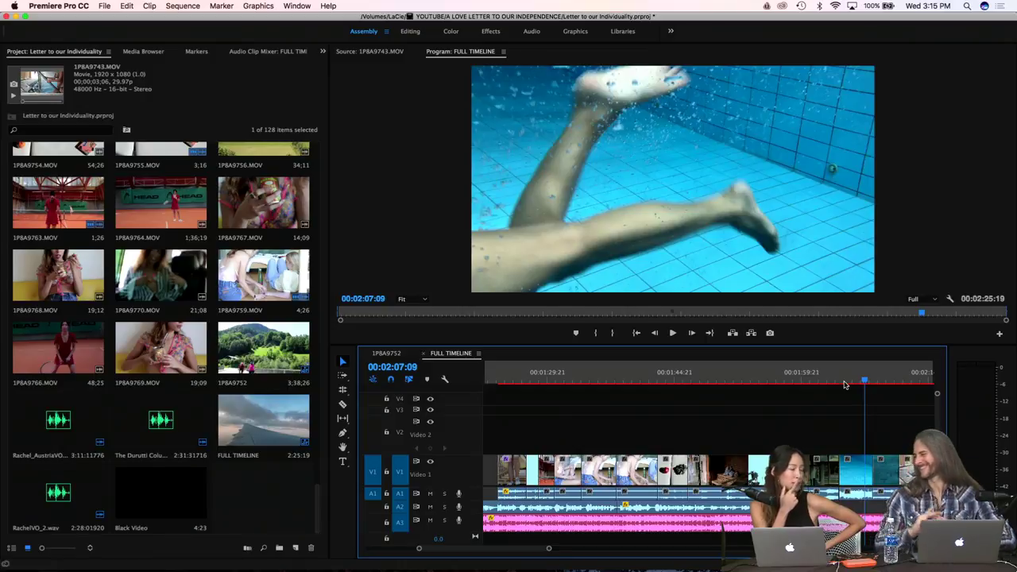
Return the sequence playhead to 00:00:00:00 and raise the system volume for playback
drag(791, 383, 447, 393)
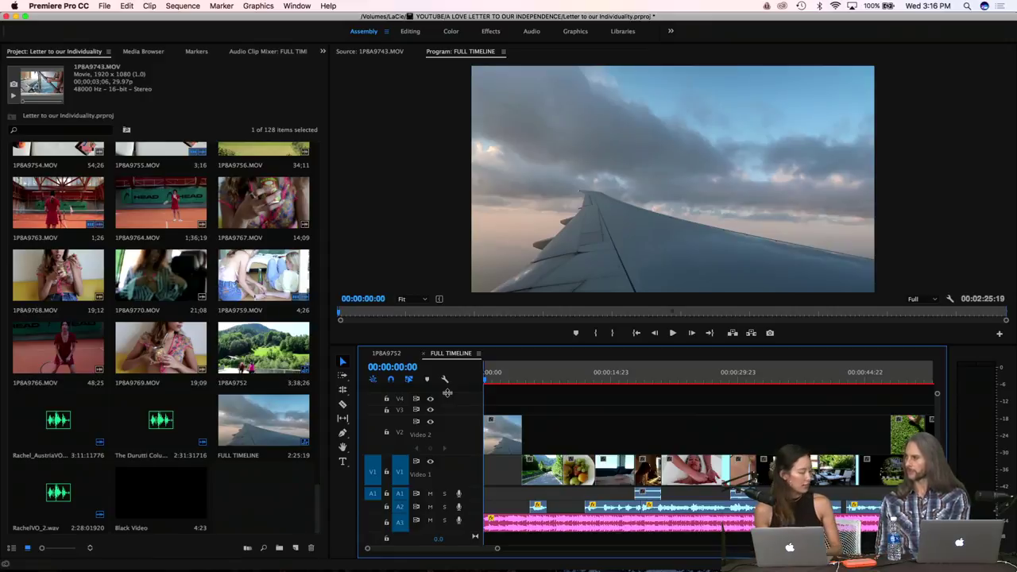
scroll(625, 432, right, 10)
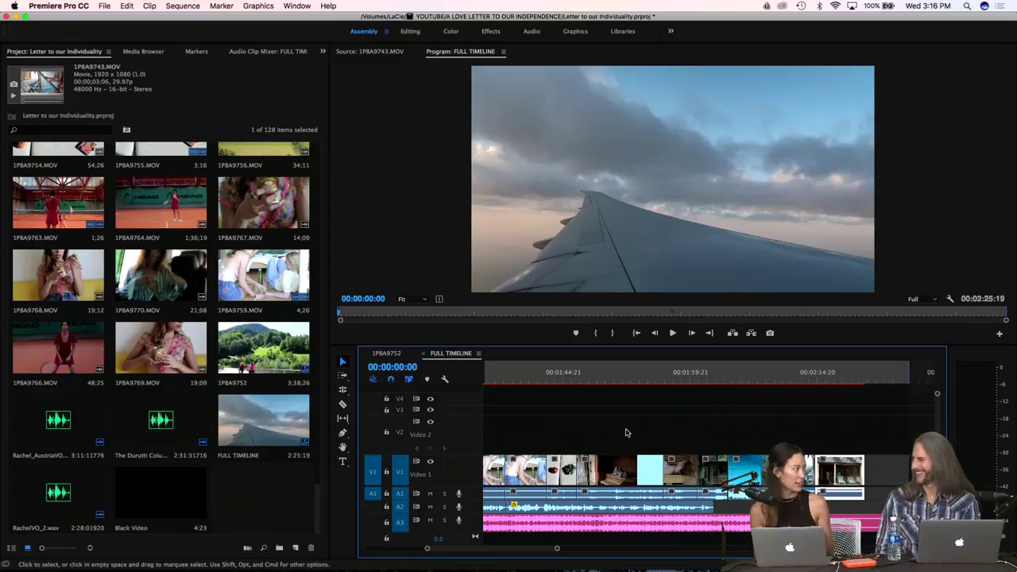
scroll(625, 433, down, 5)
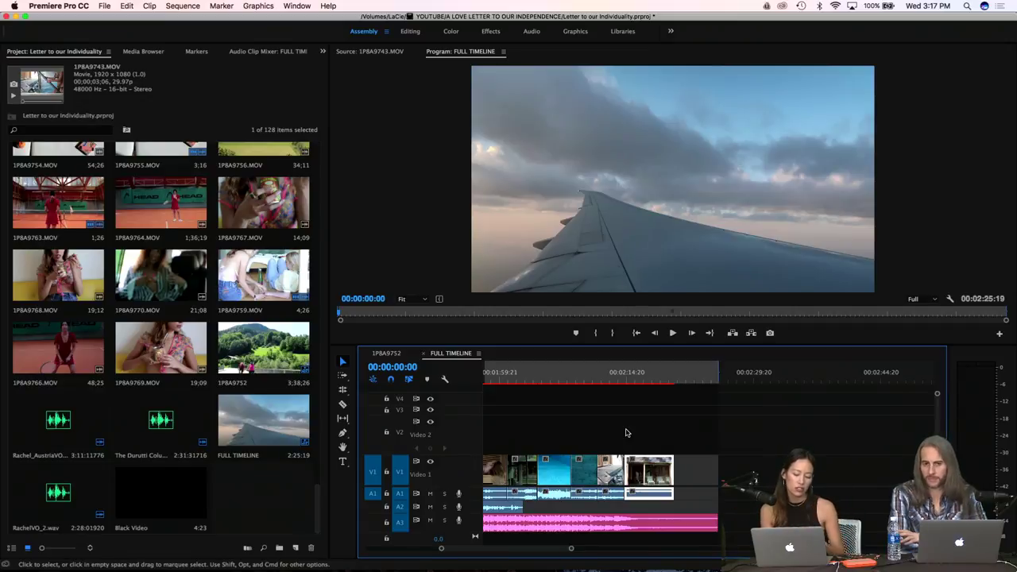
scroll(604, 424, up, 10)
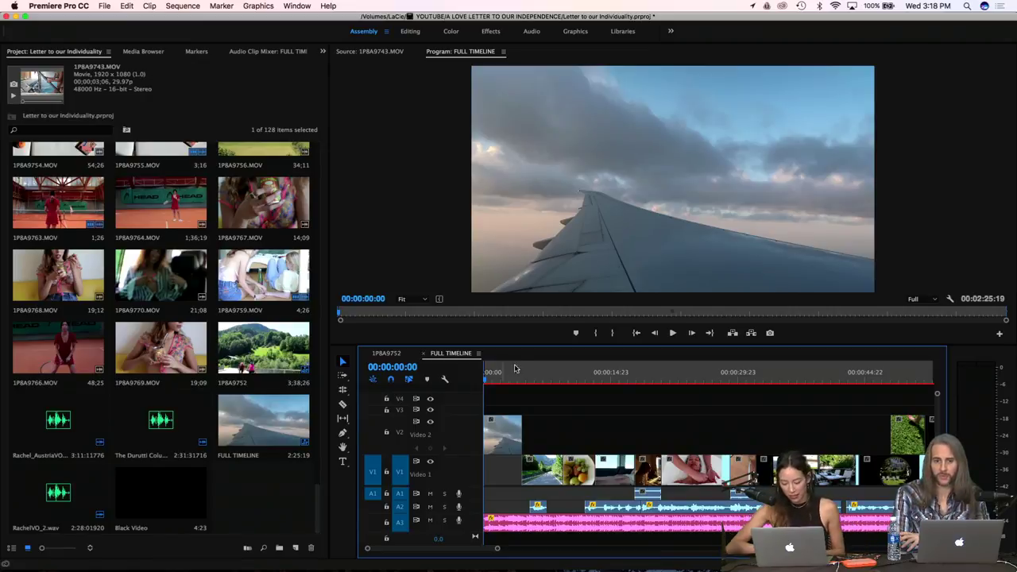
key(XF86AudioRaiseVolume)
key(XF86AudioRaiseVolume)
key(XF86AudioRaiseVolume)
key(XF86AudioRaiseVolume)
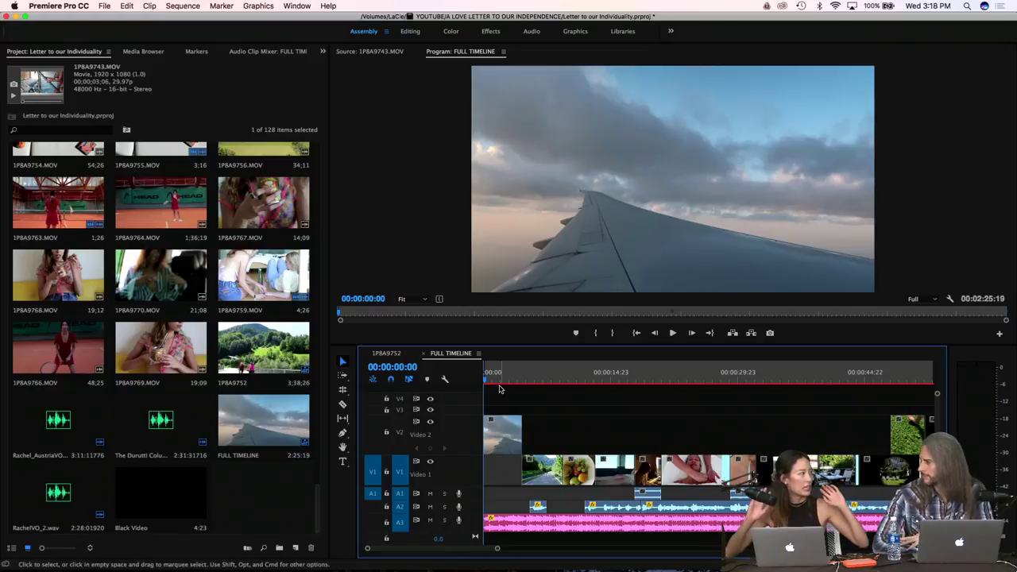
key(cmd+s)
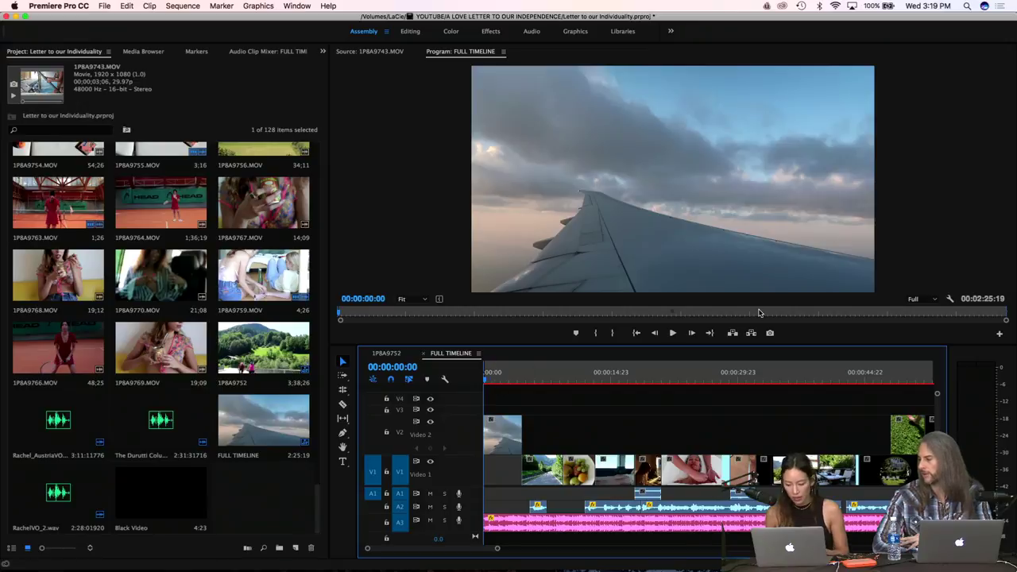
Maximize the Program monitor and play the sequence from the start to 00:00:16:16, raising the volume further
click(476, 240)
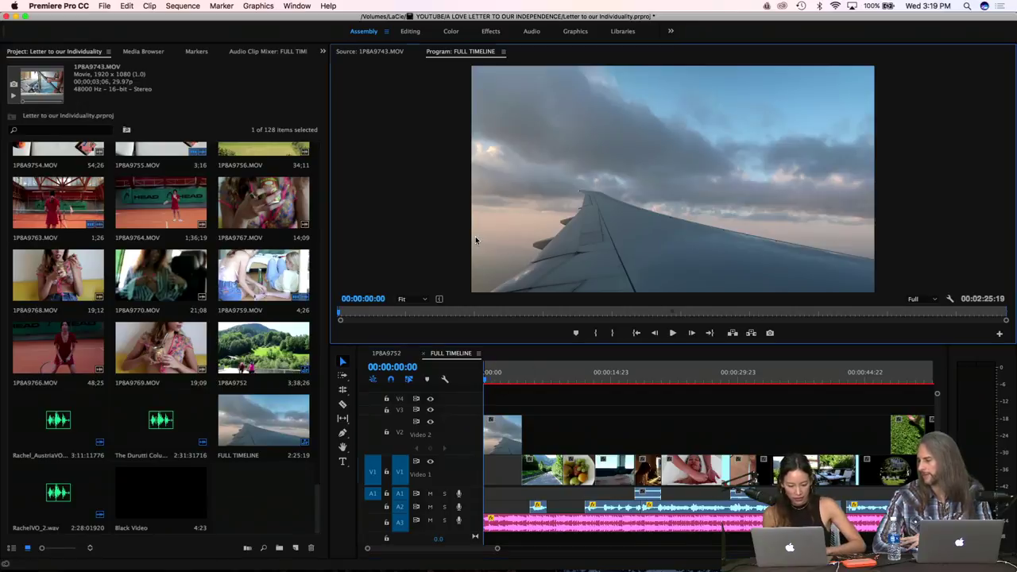
key(grave)
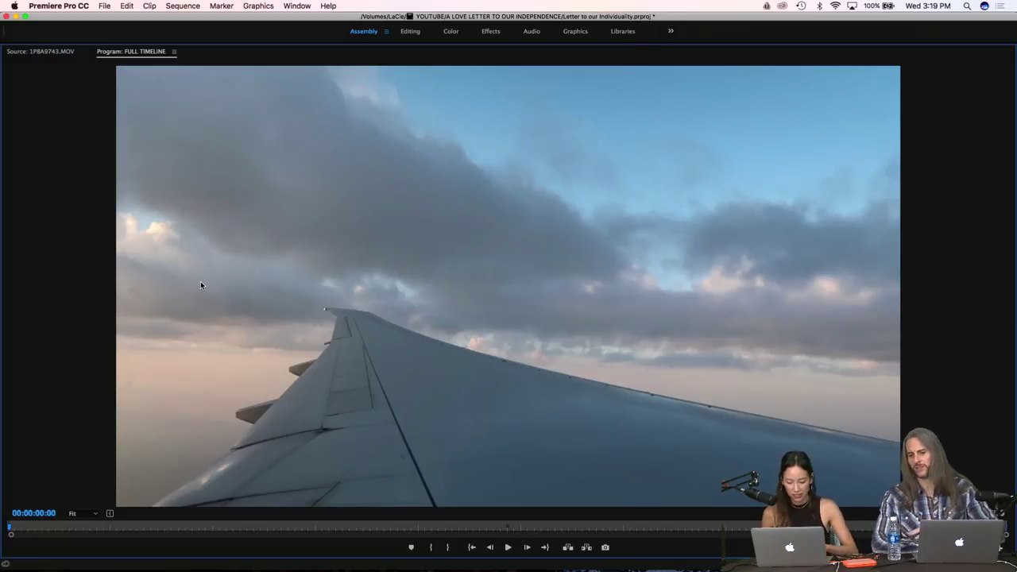
key(space)
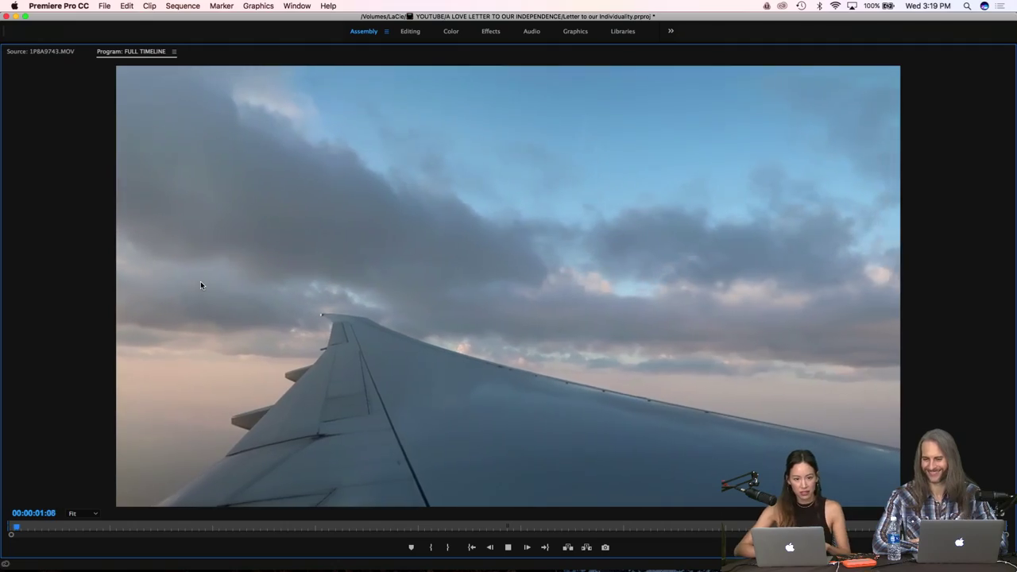
key(XF86AudioRaiseVolume)
key(XF86AudioRaiseVolume)
key(XF86AudioRaiseVolume)
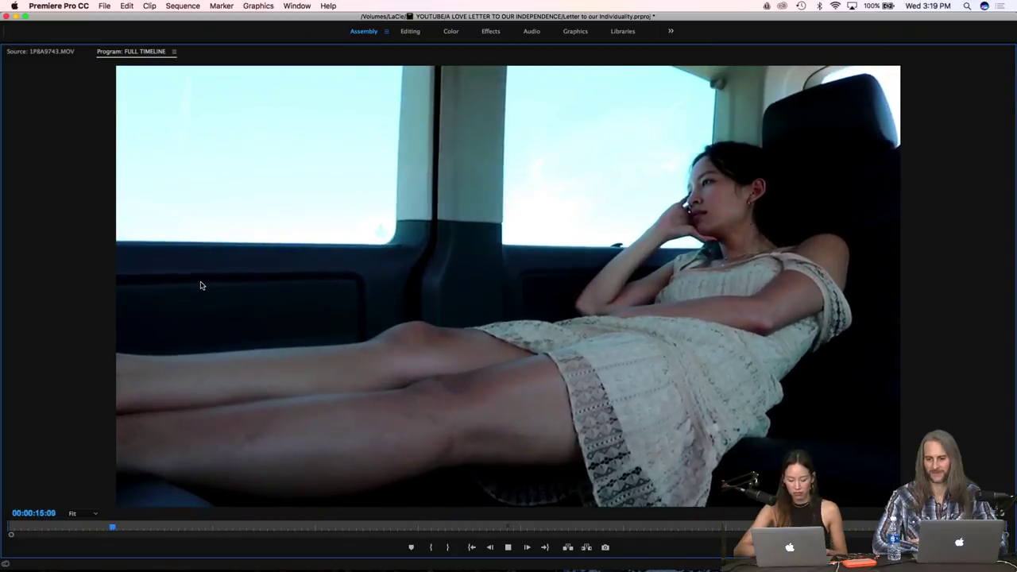
key(space)
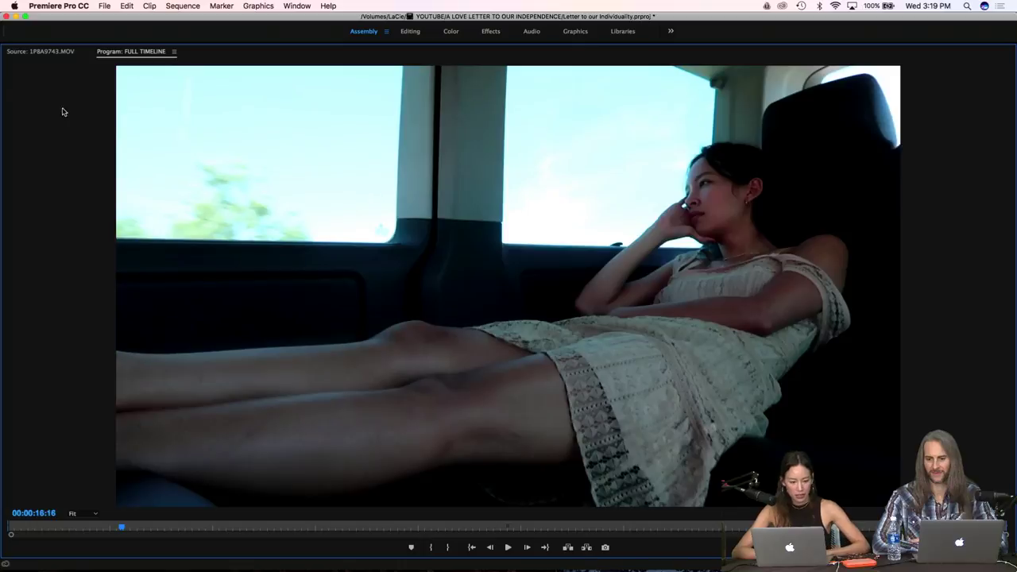
Restore the panel layout and, in the Audio Track Mixer, set the song track to -5.3 dB and the voice-over track to 1.6 dB
key(grave)
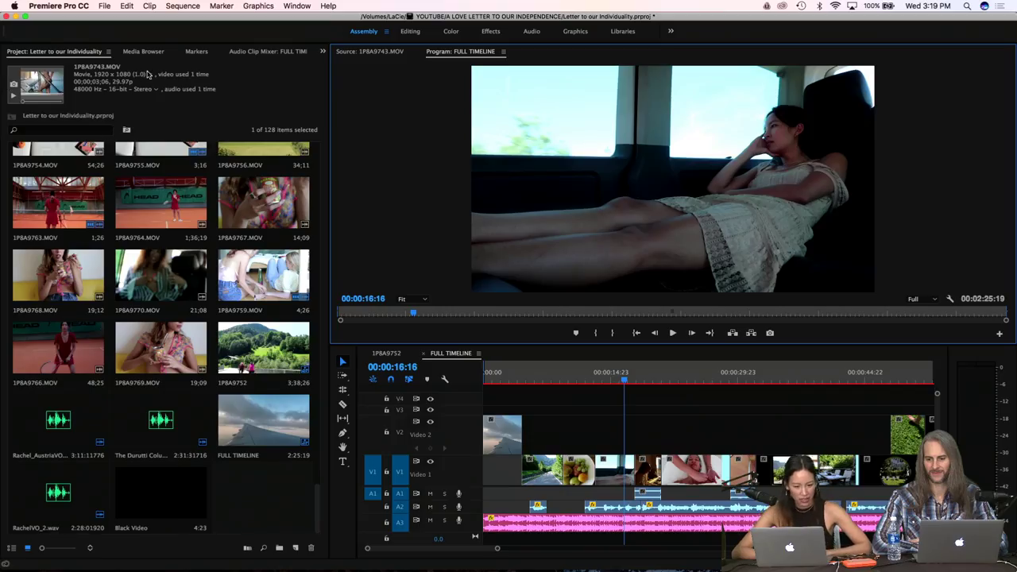
click(287, 52)
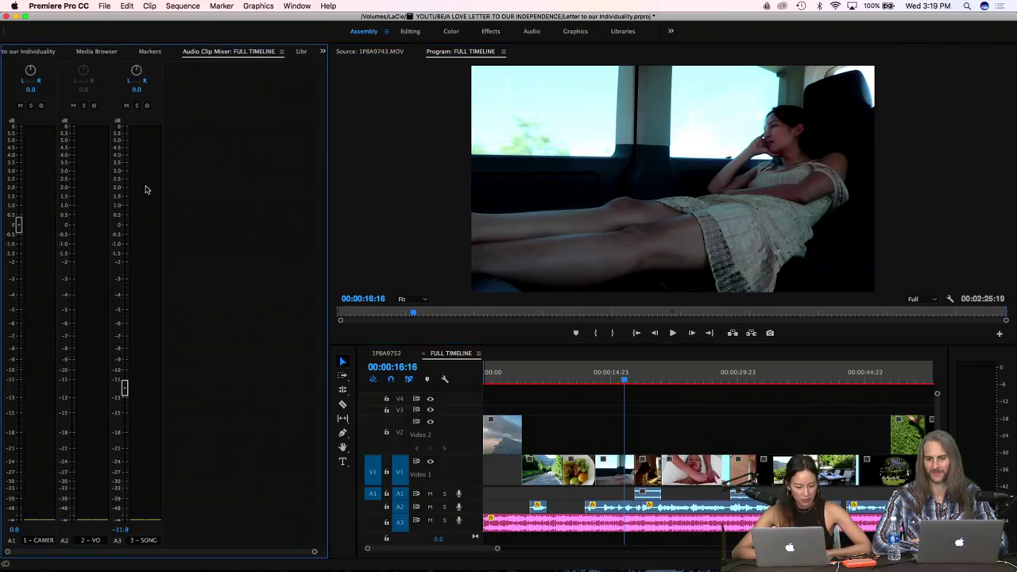
click(301, 51)
click(309, 51)
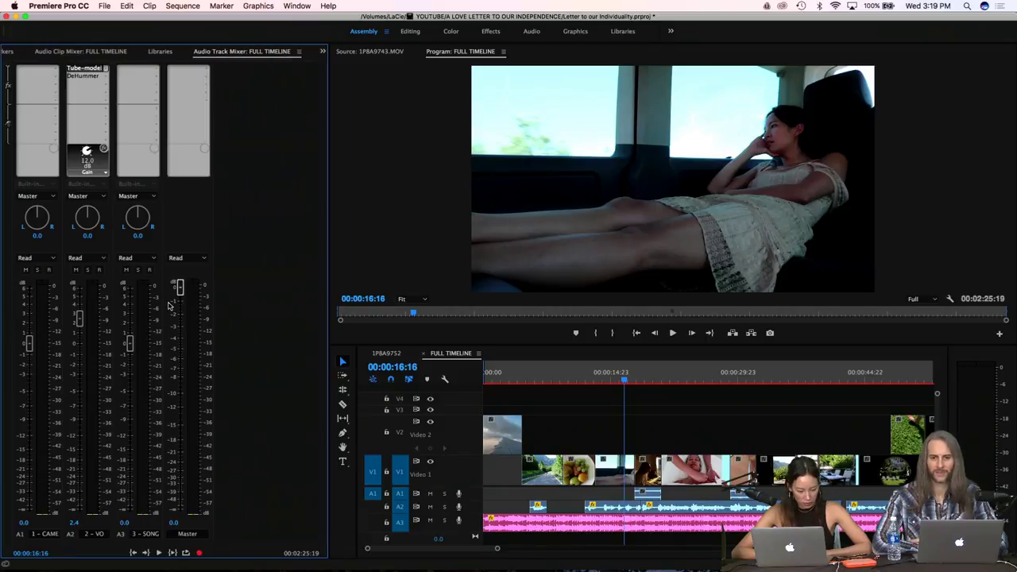
drag(129, 344, 133, 382)
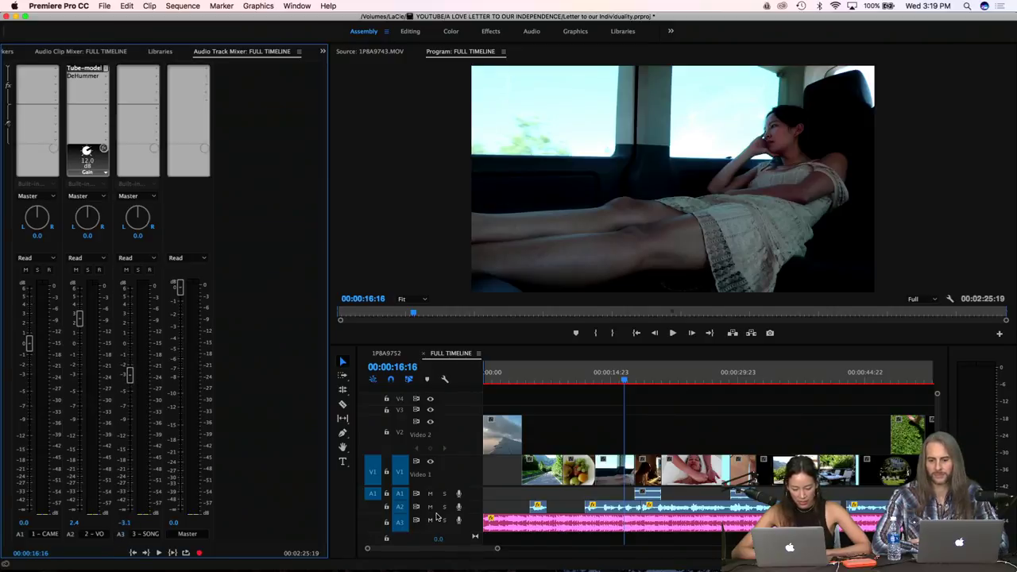
drag(130, 374, 129, 394)
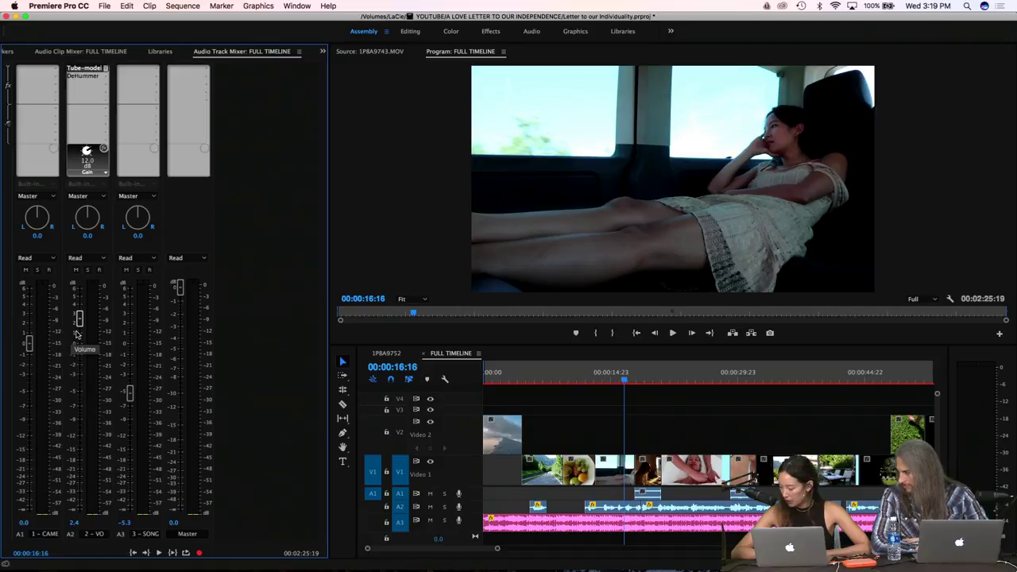
drag(79, 318, 79, 326)
Check the track layout and mixer levels of the 1P8A9752 sequence, and return to the FULL TIMELINE sequence
scroll(515, 367, up, 2)
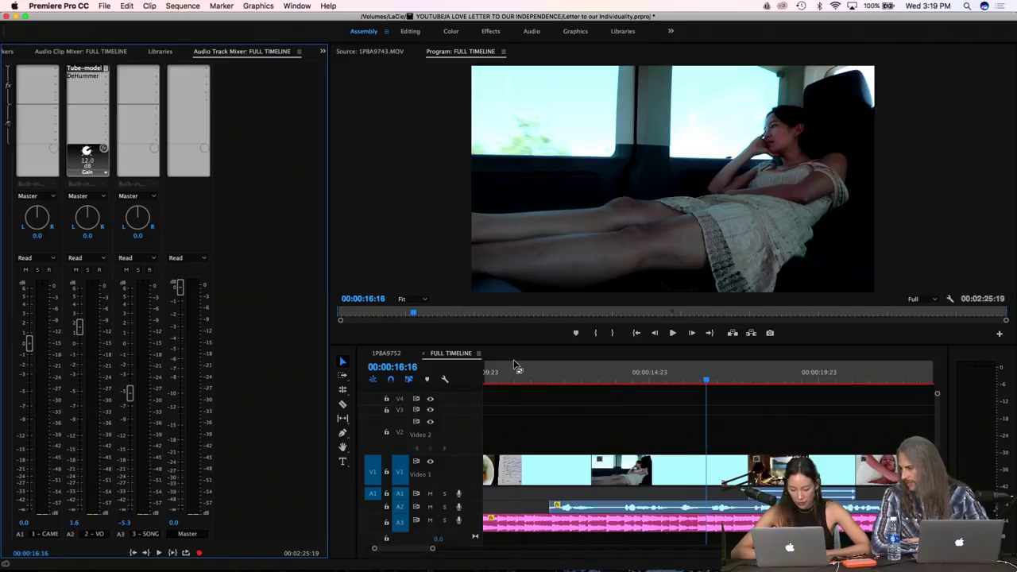
click(386, 353)
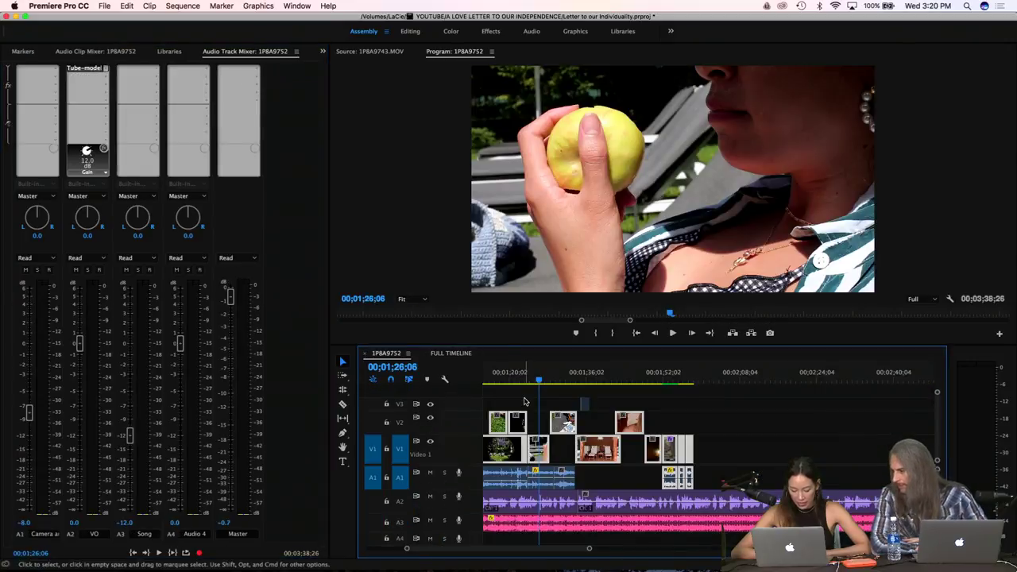
scroll(530, 485, up, 5)
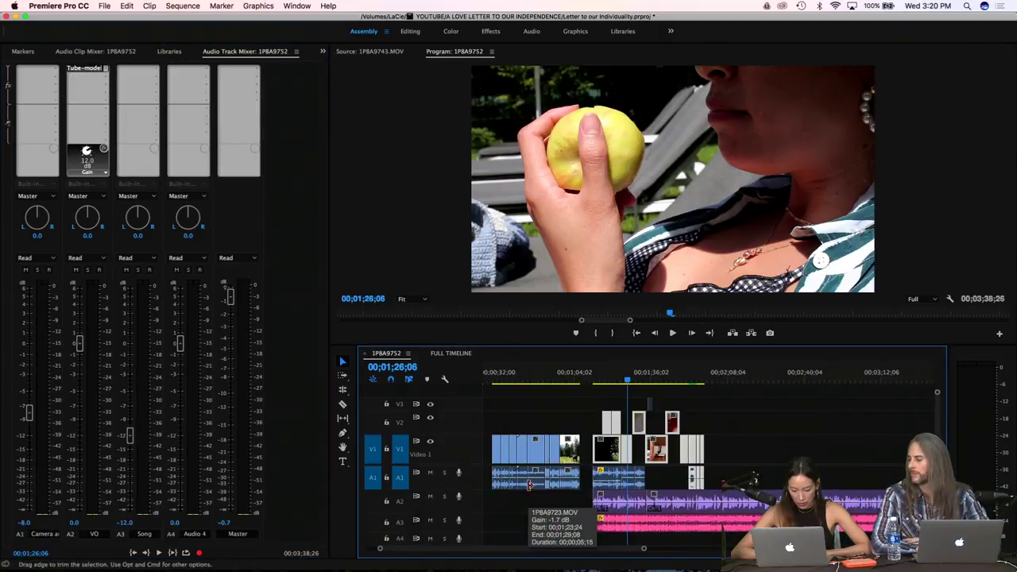
scroll(530, 485, up, 1)
click(444, 357)
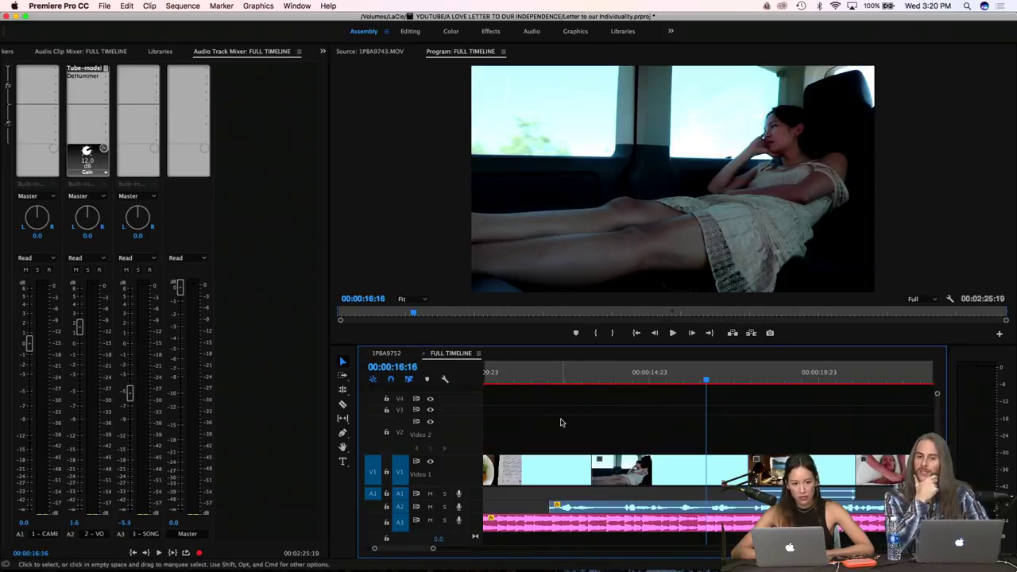
Trim the end of the song clip on track A3 back to about 00:02:20:05, near the end of the last video clip
scroll(561, 423, left, 5)
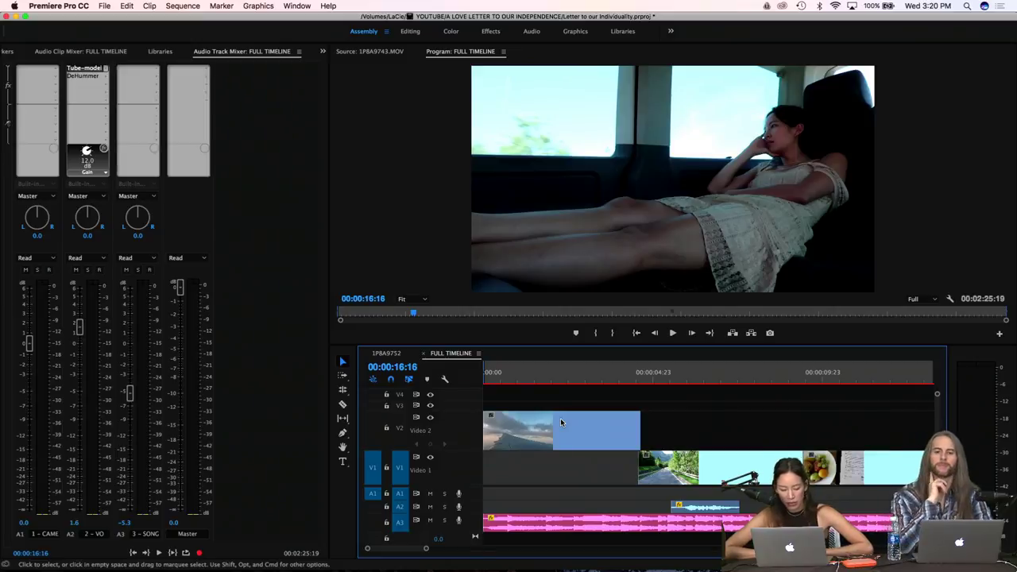
scroll(560, 418, right, 10)
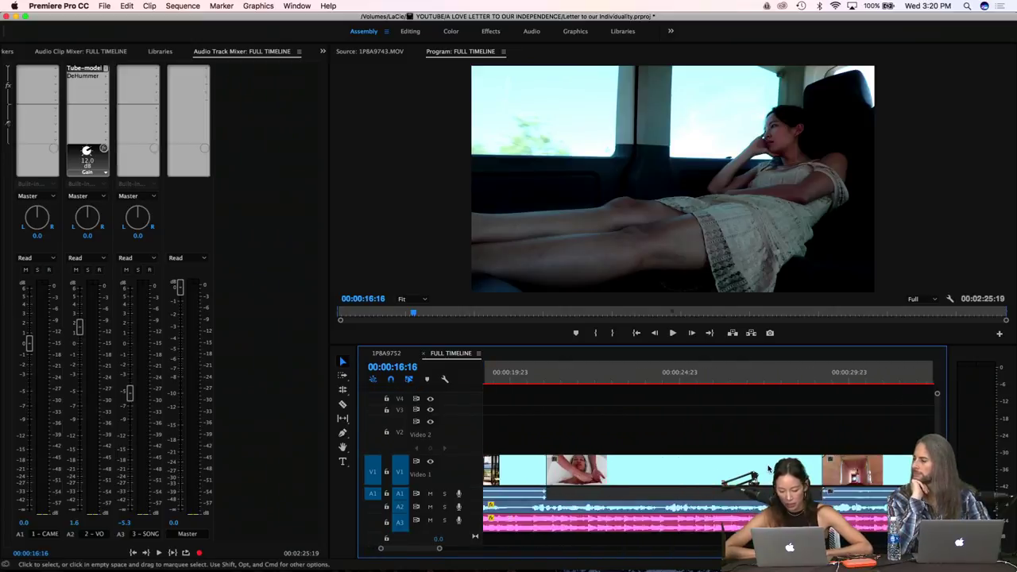
scroll(769, 469, right, 12)
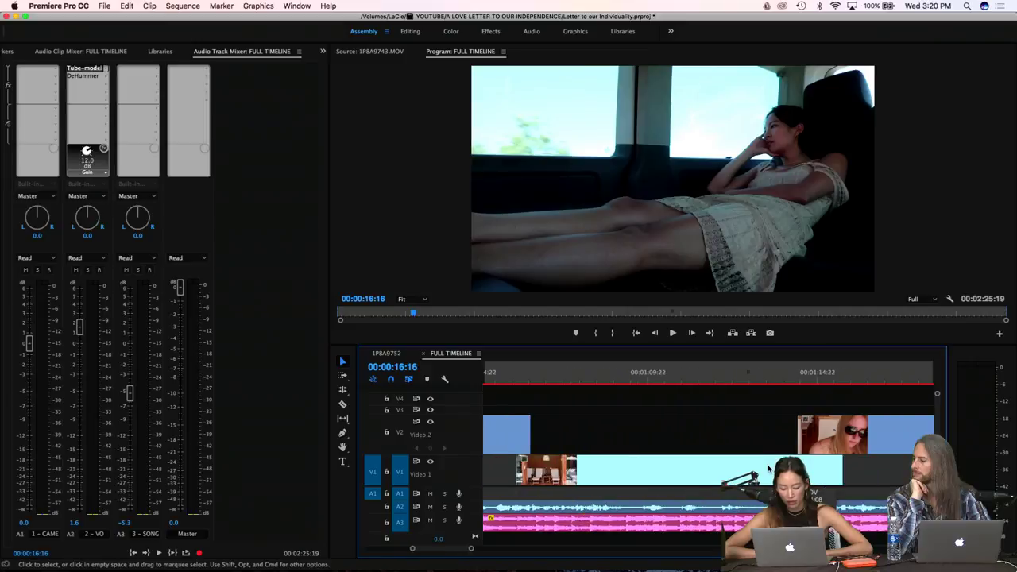
scroll(768, 469, right, 6)
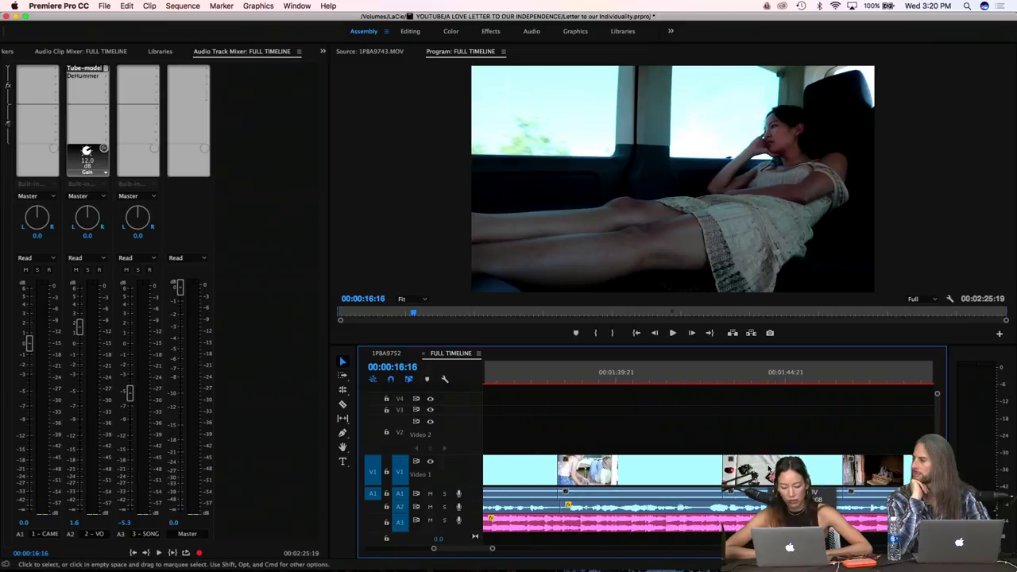
scroll(768, 469, right, 8)
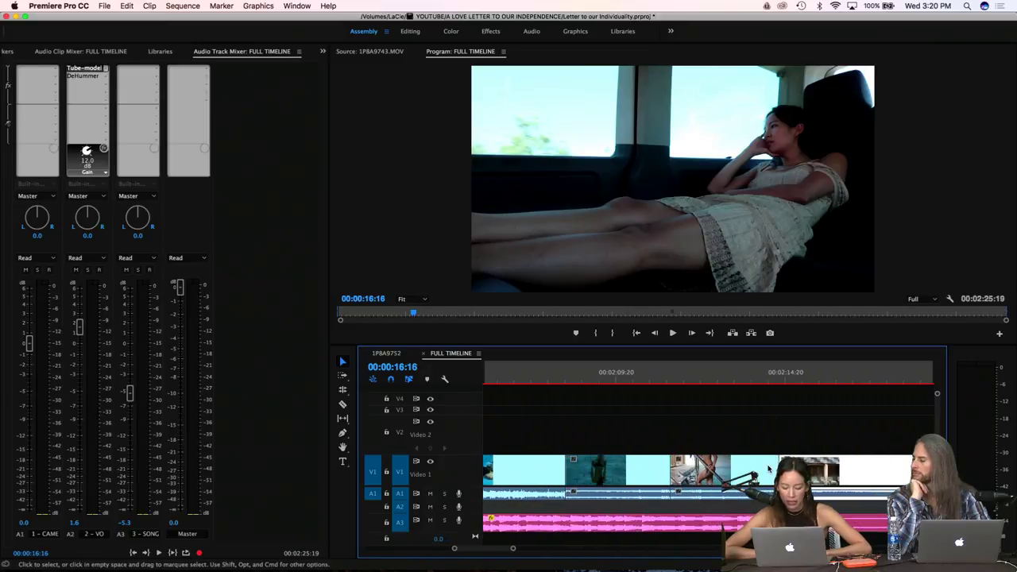
scroll(769, 469, right, 3)
scroll(768, 469, left, 2)
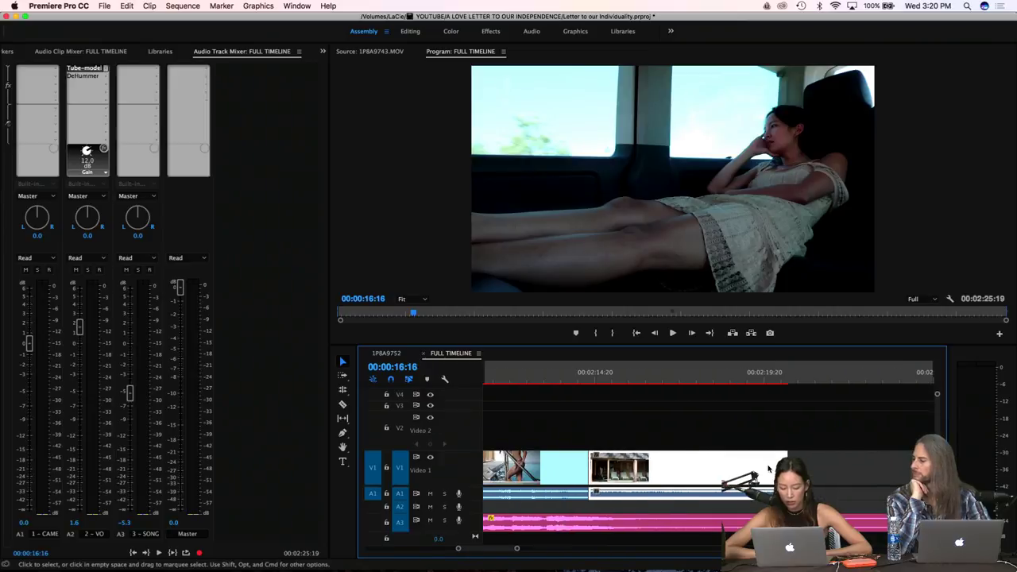
scroll(768, 469, left, 3)
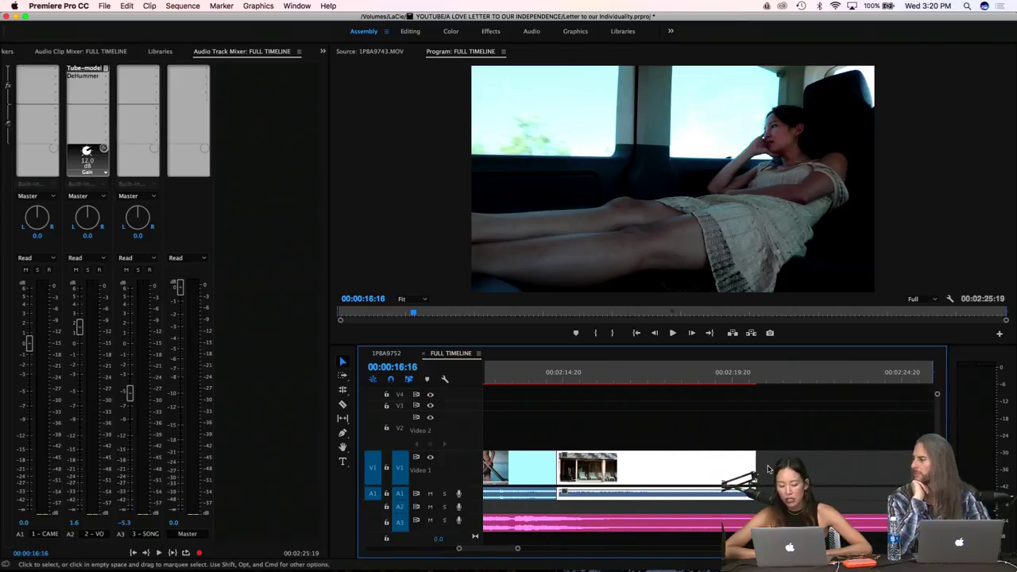
drag(886, 522, 712, 522)
Look over the FULL TIMELINE clips from start to end and return the playhead to 00:00:00:00
scroll(612, 495, left, 15)
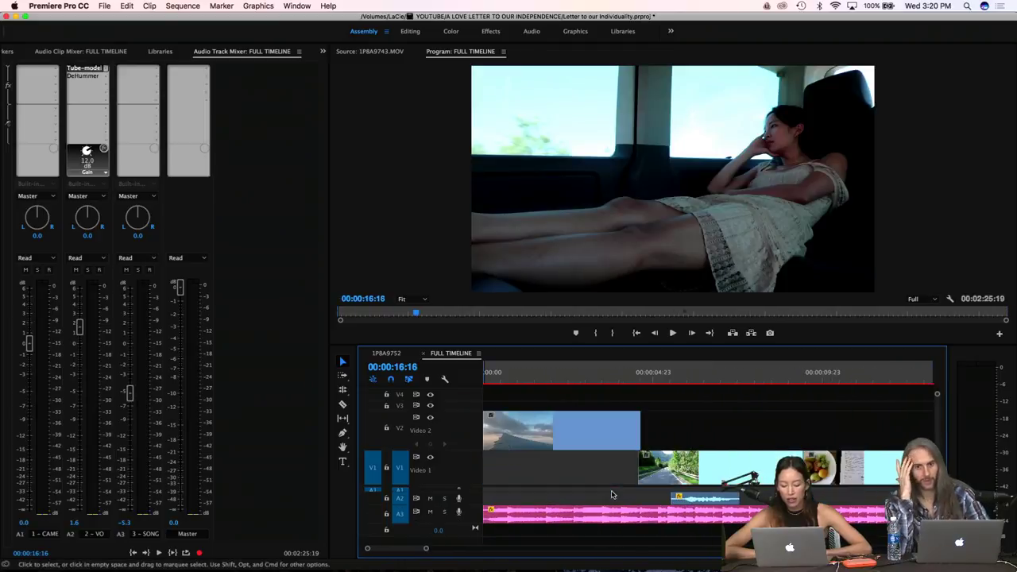
scroll(612, 494, right, 6)
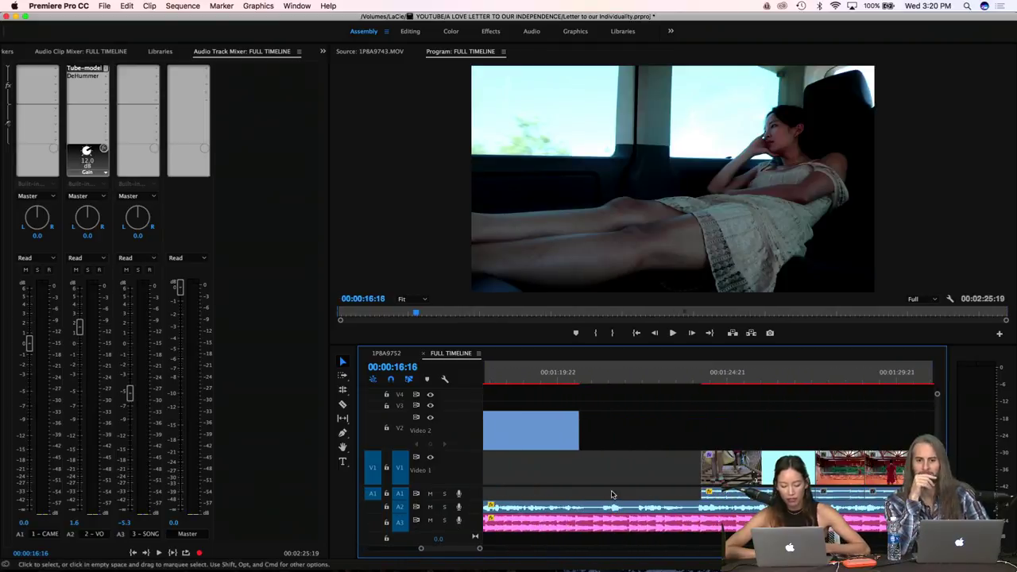
scroll(612, 495, right, 6)
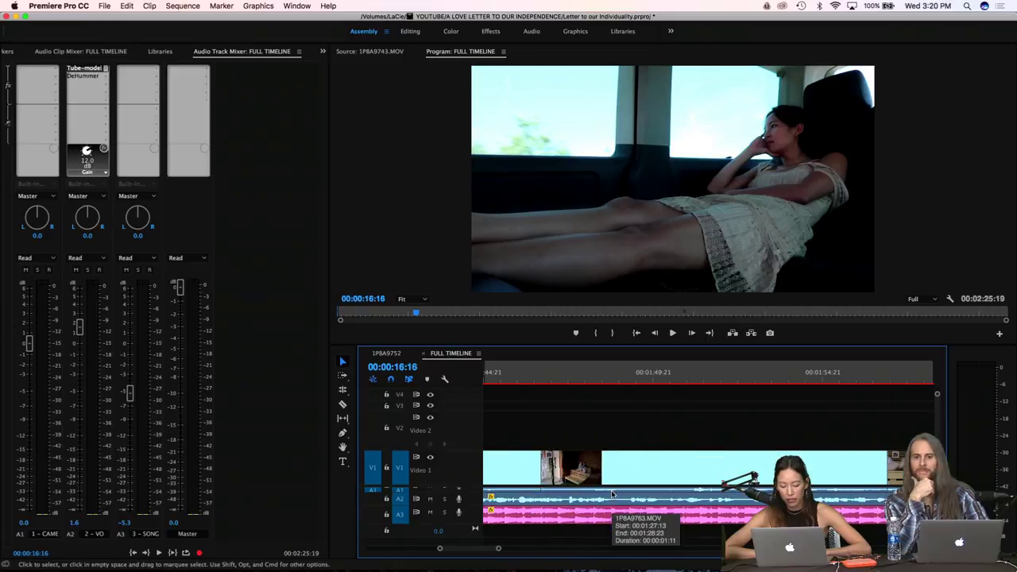
scroll(612, 494, right, 2)
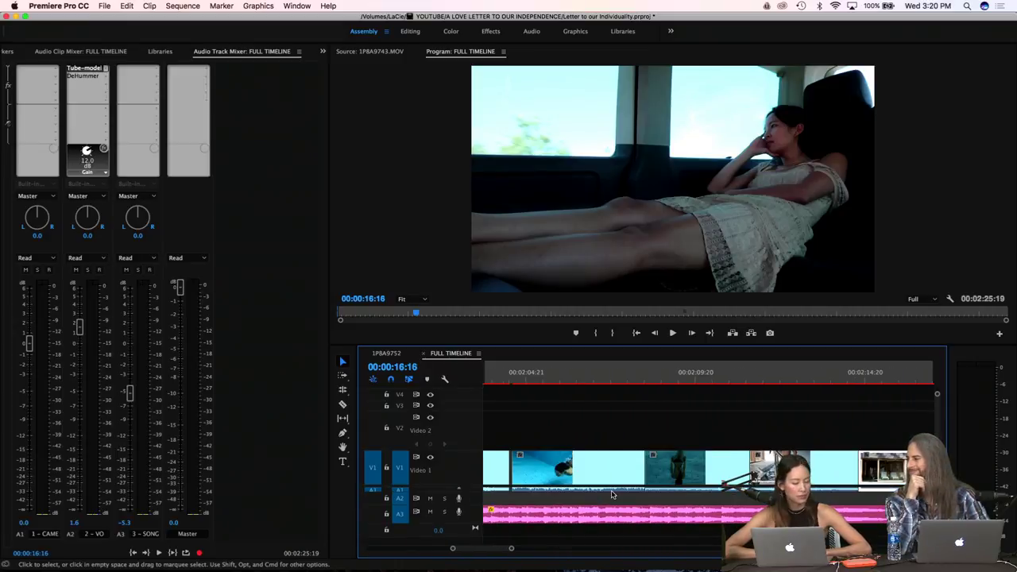
scroll(612, 495, left, 20)
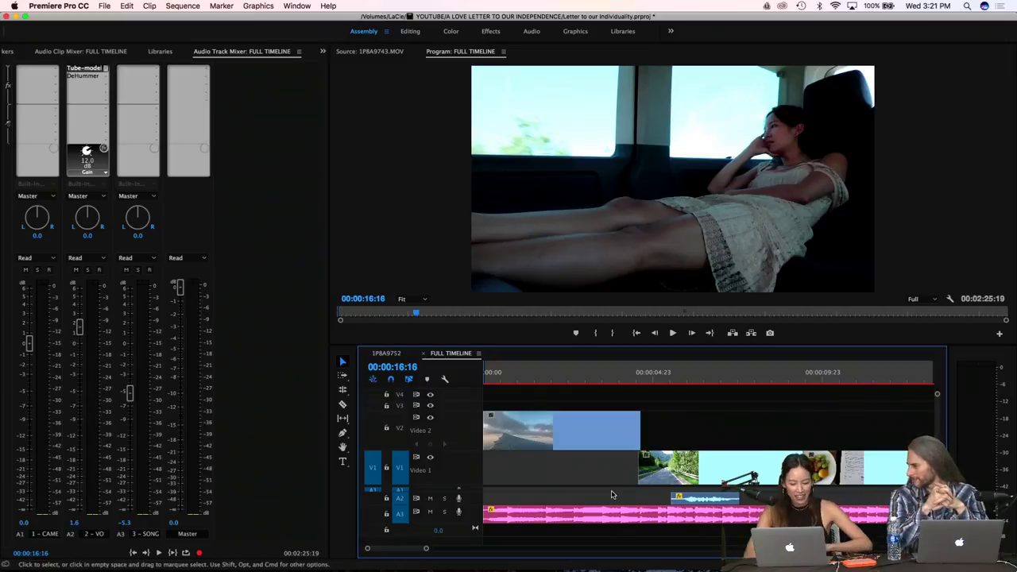
click(482, 381)
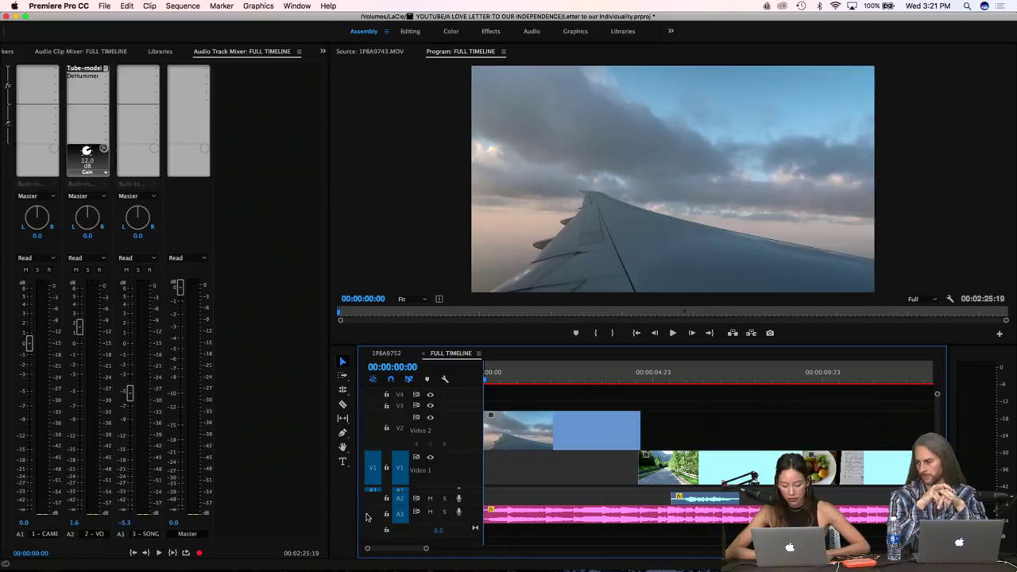
Enlarge track A3 at the sequence start and select the song clip with the Pen tool for volume keyframing
click(343, 434)
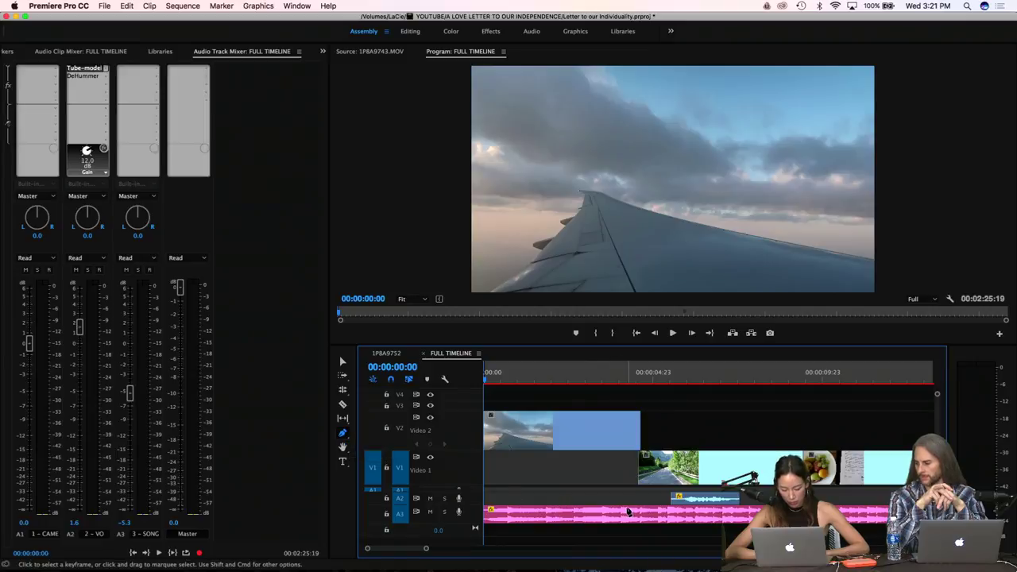
key(=)
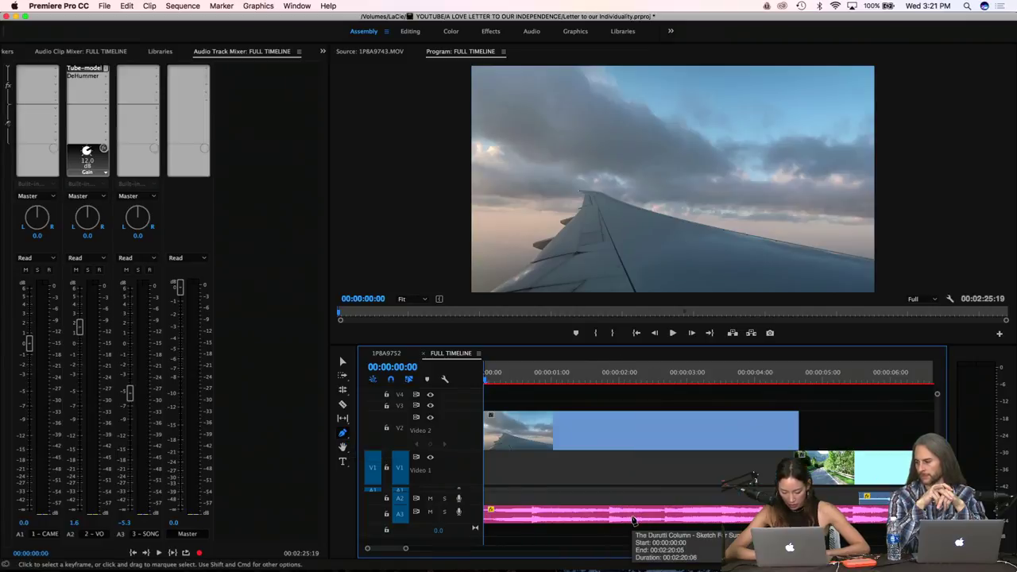
scroll(445, 518, up, 2)
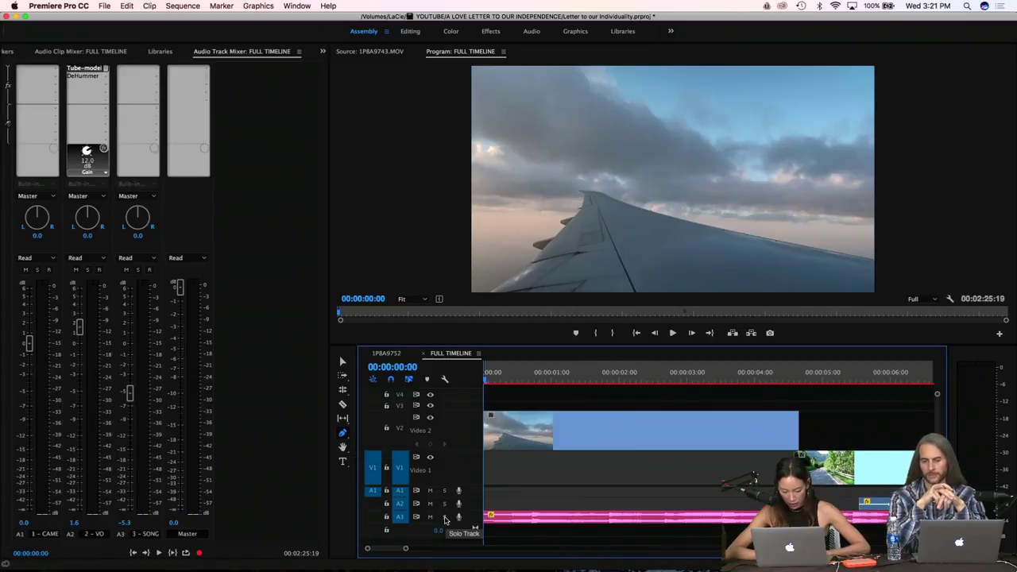
scroll(446, 518, up, 3)
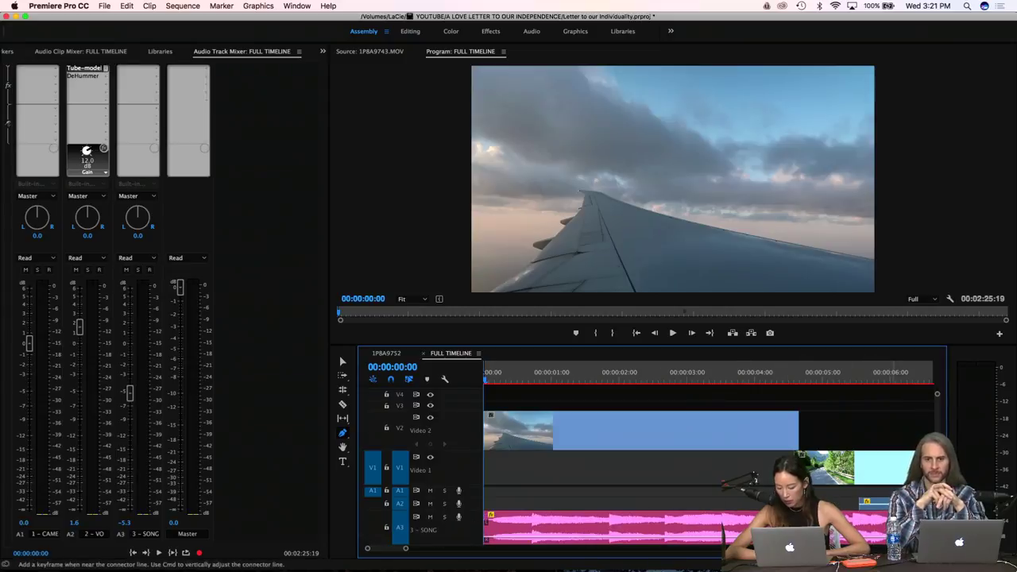
click(556, 529)
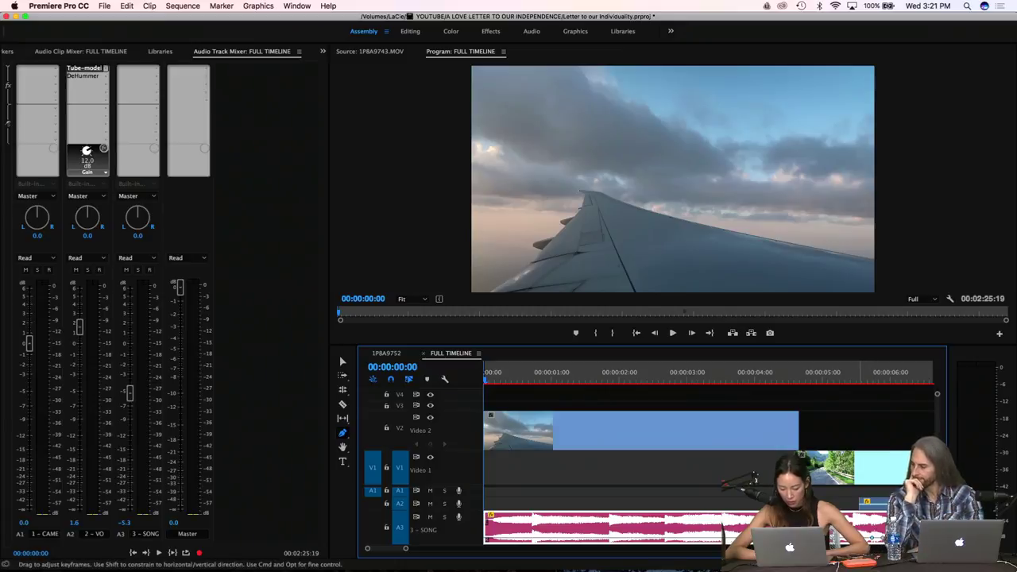
drag(795, 538, 795, 526)
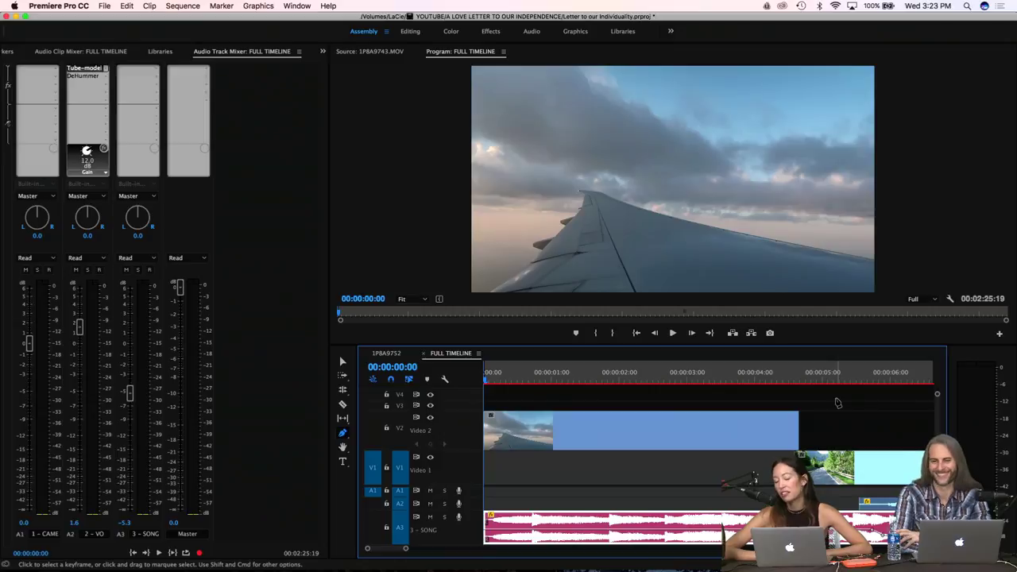
Adjust the system volume and play the sequence from 00:00:00:00 in the maximized Program monitor
key(space)
key(space)
key(XF86AudioRaiseVolume)
key(XF86AudioLowerVolume)
key(XF86AudioLowerVolume)
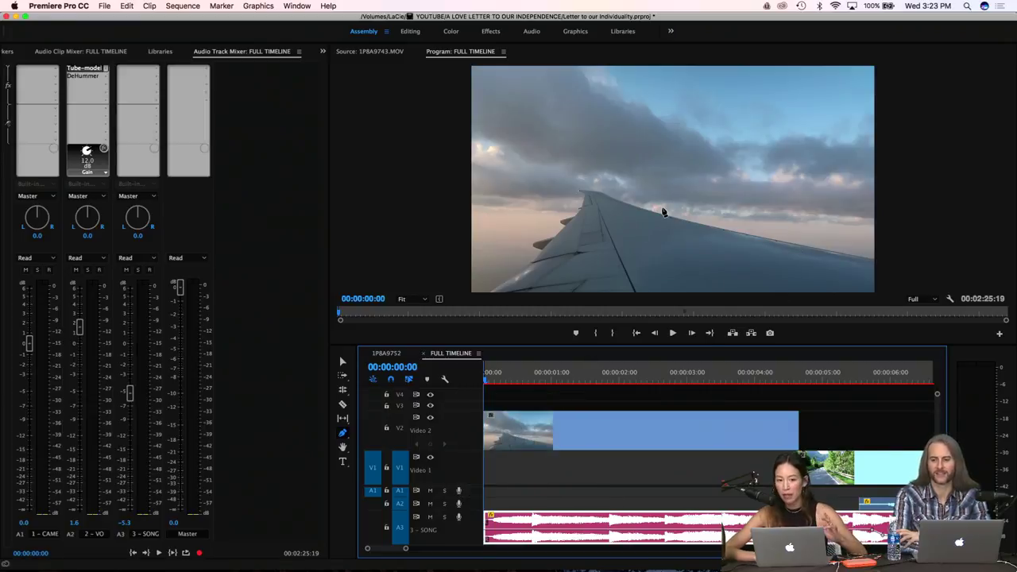
key(grave)
key(space)
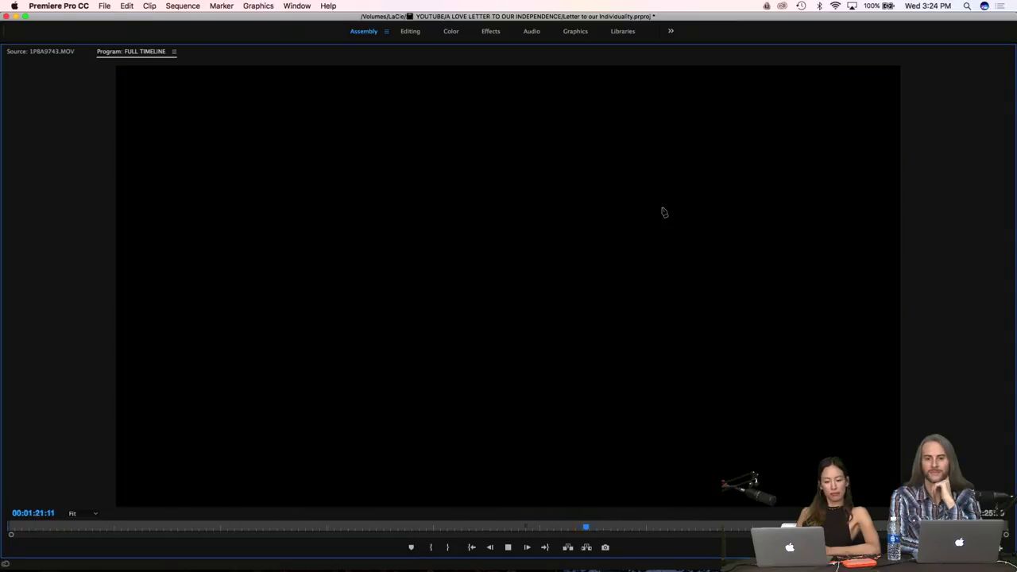
Skip playback ahead past the black gap, stop at 00:01:48:15 in the sauna shot, and restore the layout with the Project panel showing
click(628, 526)
click(647, 526)
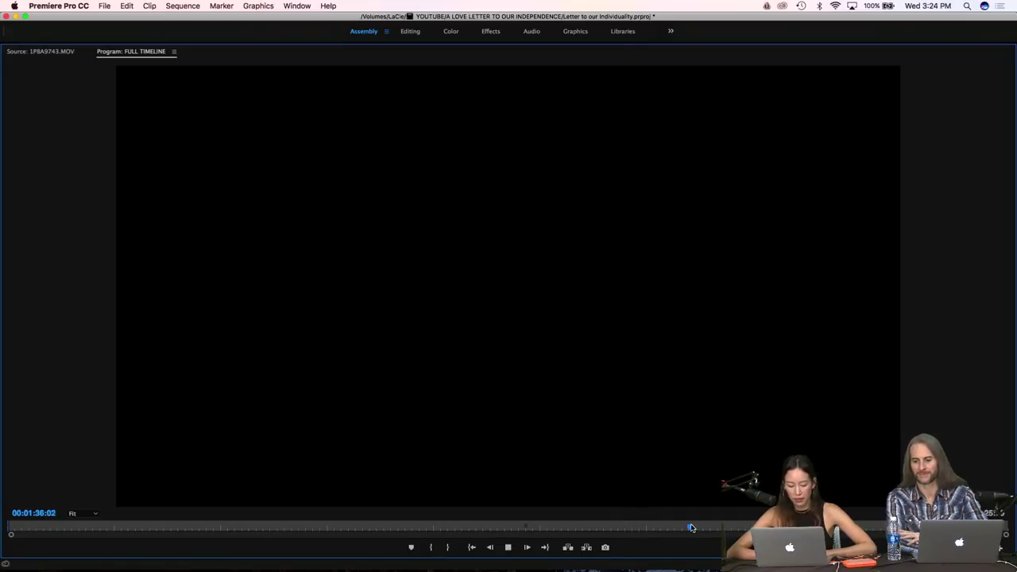
click(691, 527)
key(space)
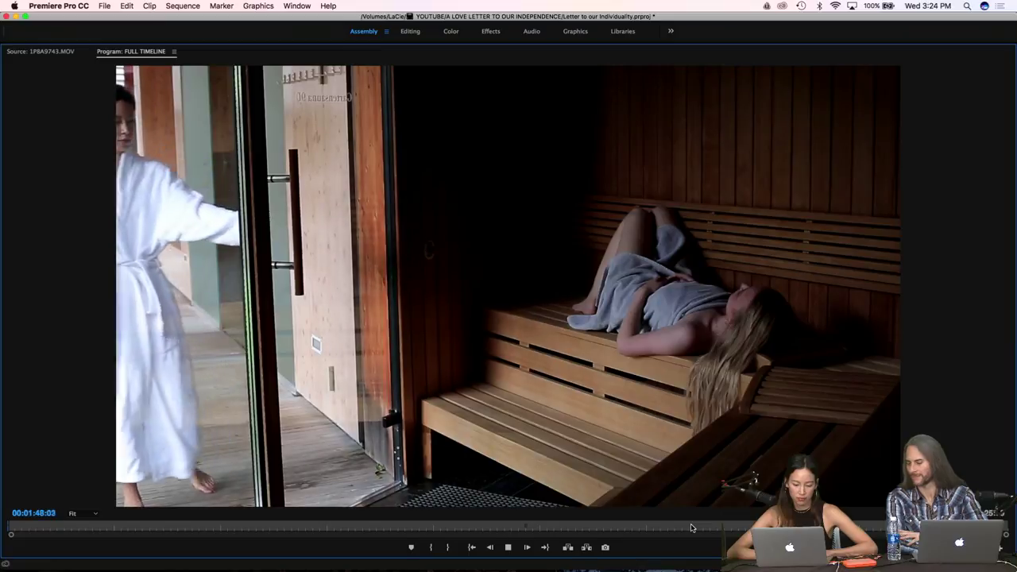
key(space)
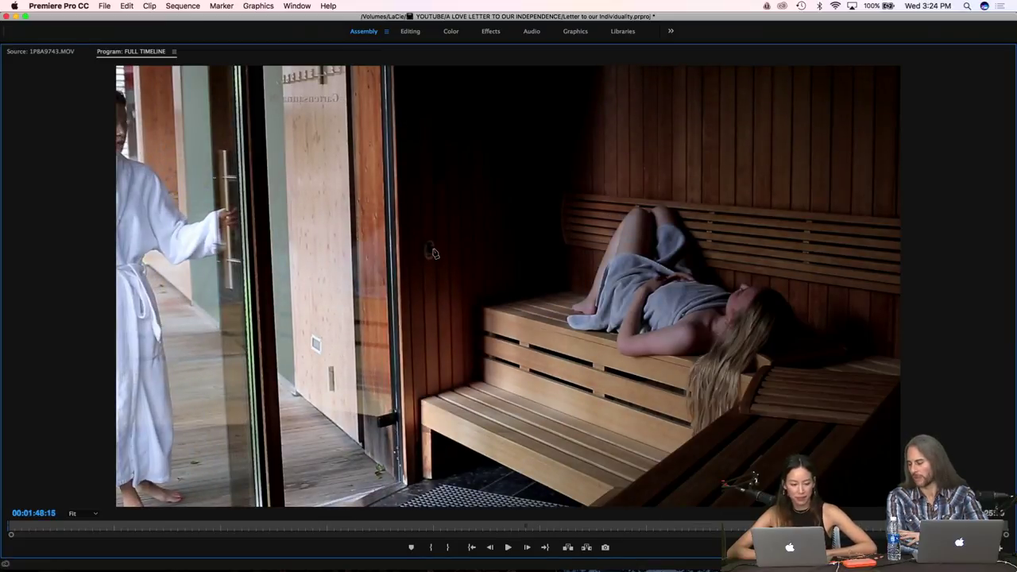
key(grave)
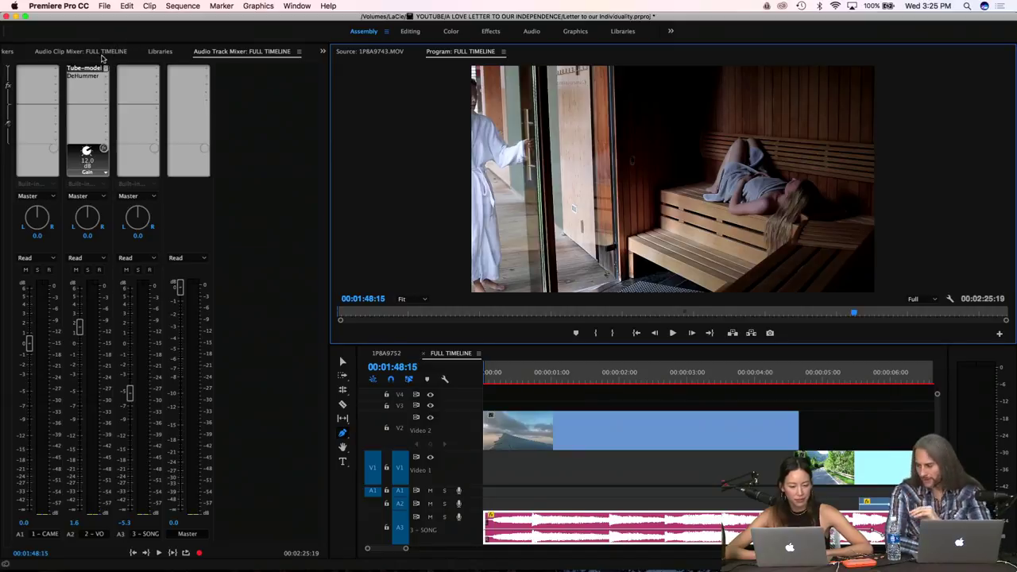
scroll(103, 53, up, 5)
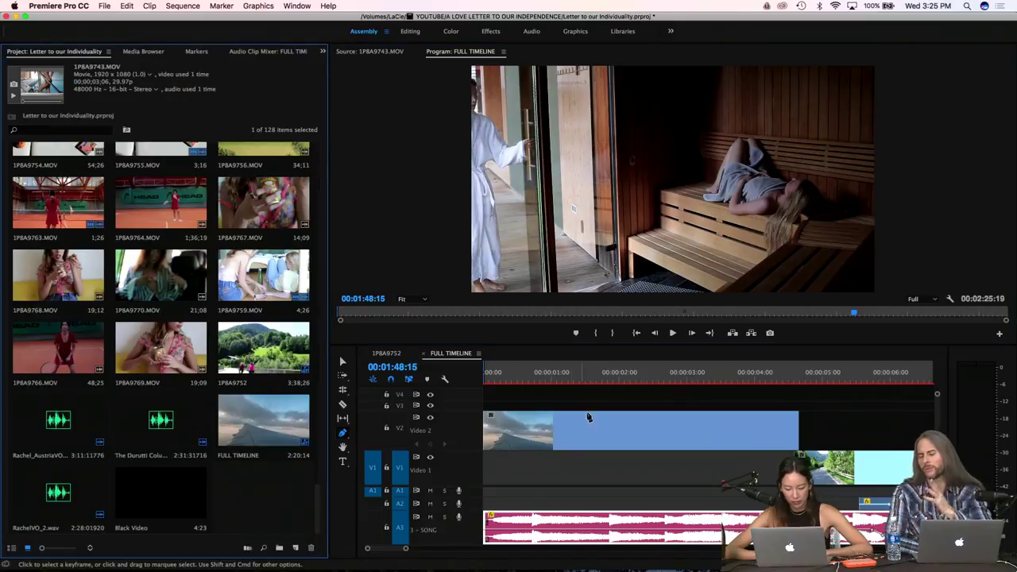
Lower the system output volume by a few notches
key(XF86AudioLowerVolume)
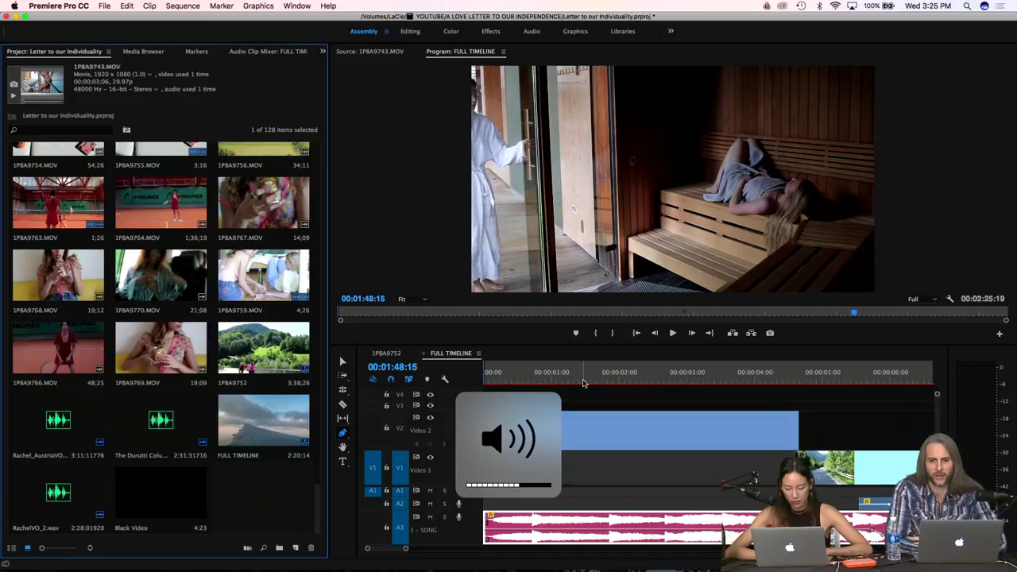
key(XF86AudioLowerVolume)
key(XF86AudioLowerVolume)
key(XF86AudioLowerVolume)
key(XF86AudioLowerVolume)
key(XF86AudioRaiseVolume)
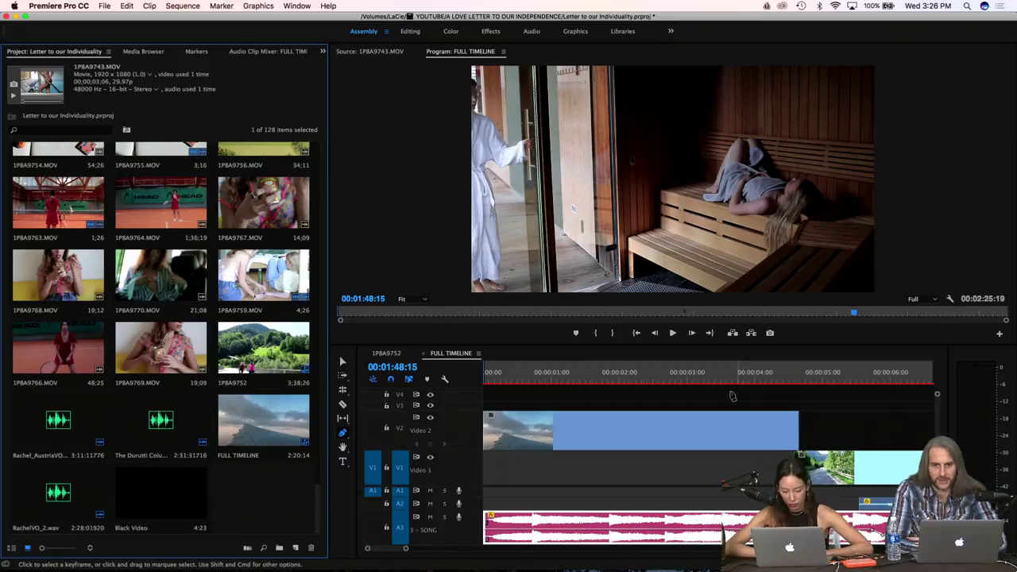
With the Selection tool, trim the end of the massage clip on V1 back to about 00:00:25:00
drag(693, 380, 838, 381)
scroll(840, 393, down, 3)
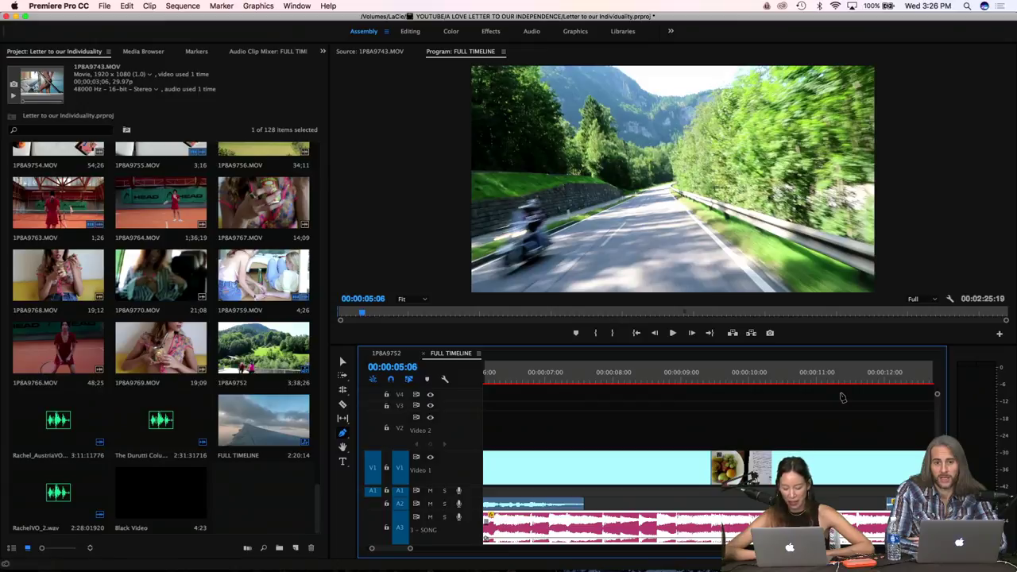
scroll(843, 397, down, 5)
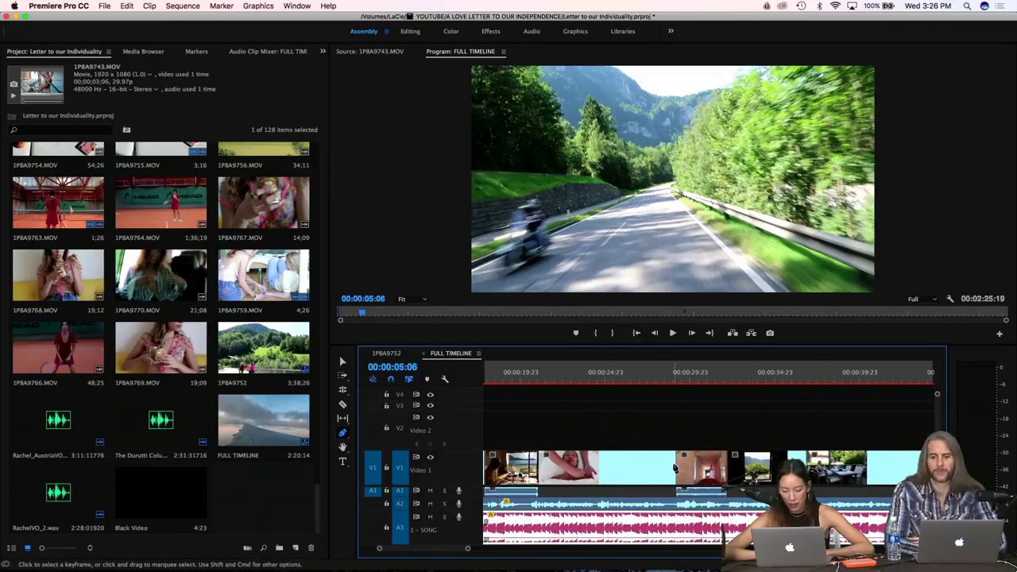
key(v)
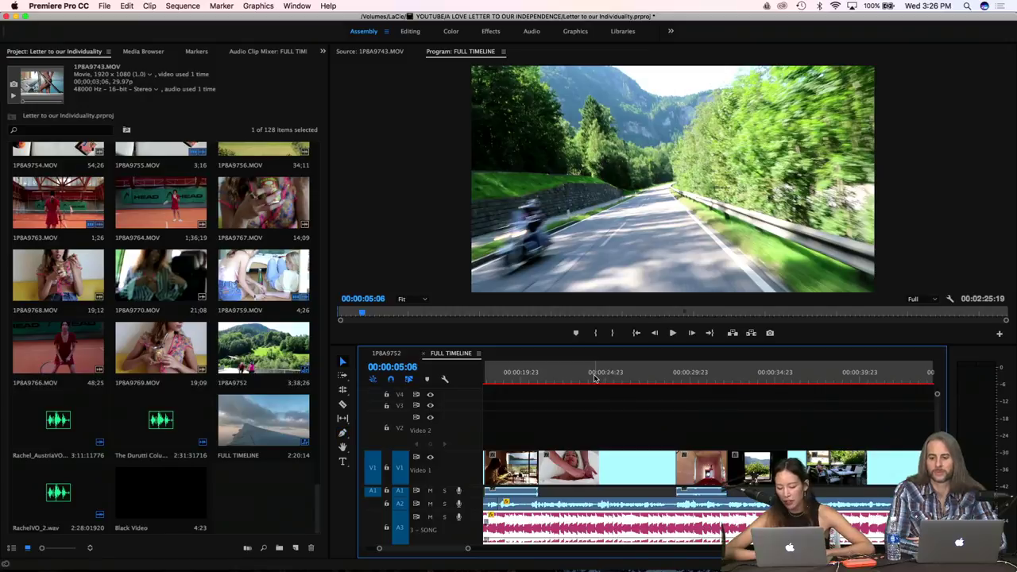
drag(580, 378, 659, 398)
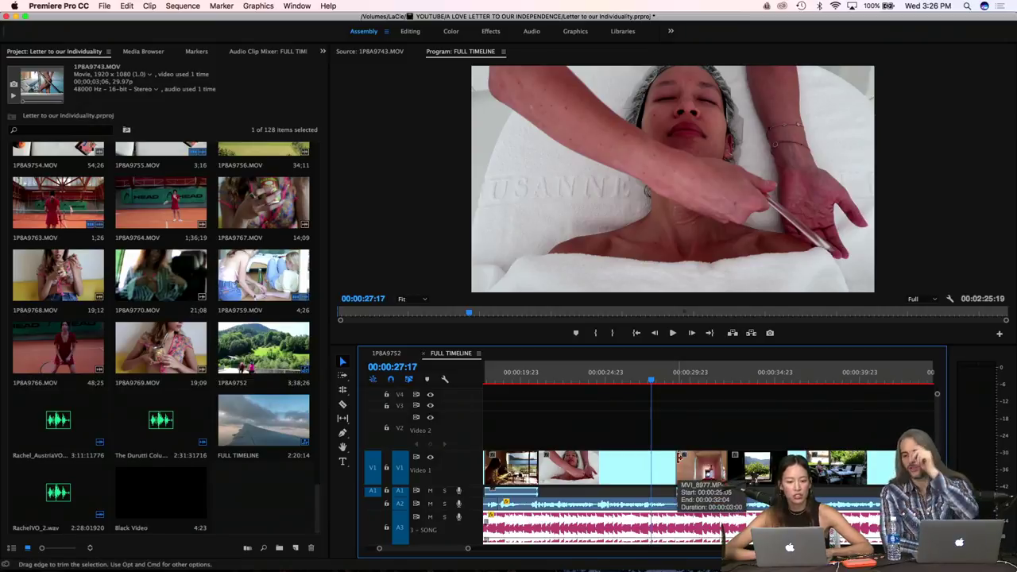
drag(678, 459, 602, 459)
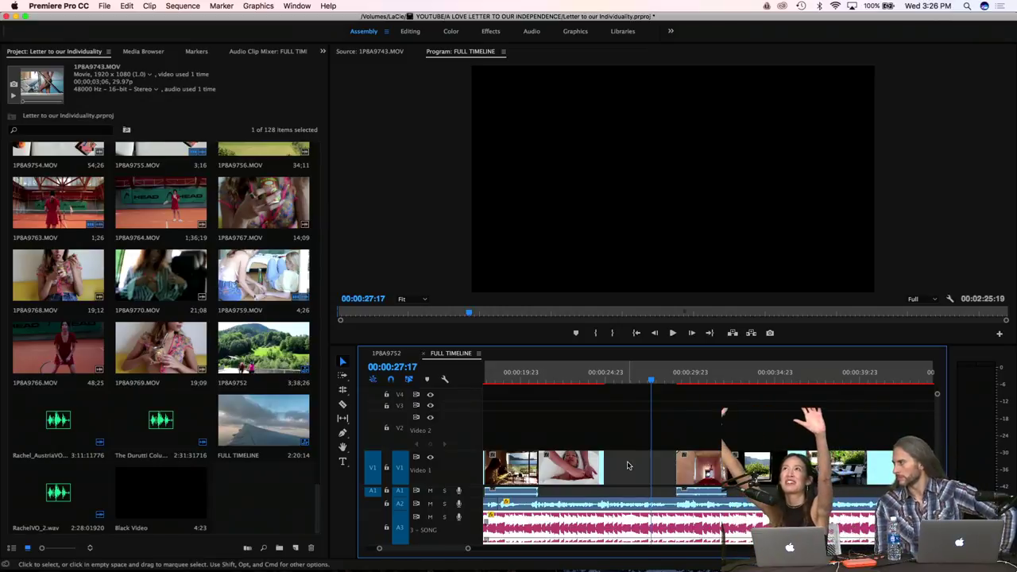
Play the shortened massage clip into the gap, replay it from 00:00:21:11 and stop at 00:00:23:16
click(563, 380)
key(space)
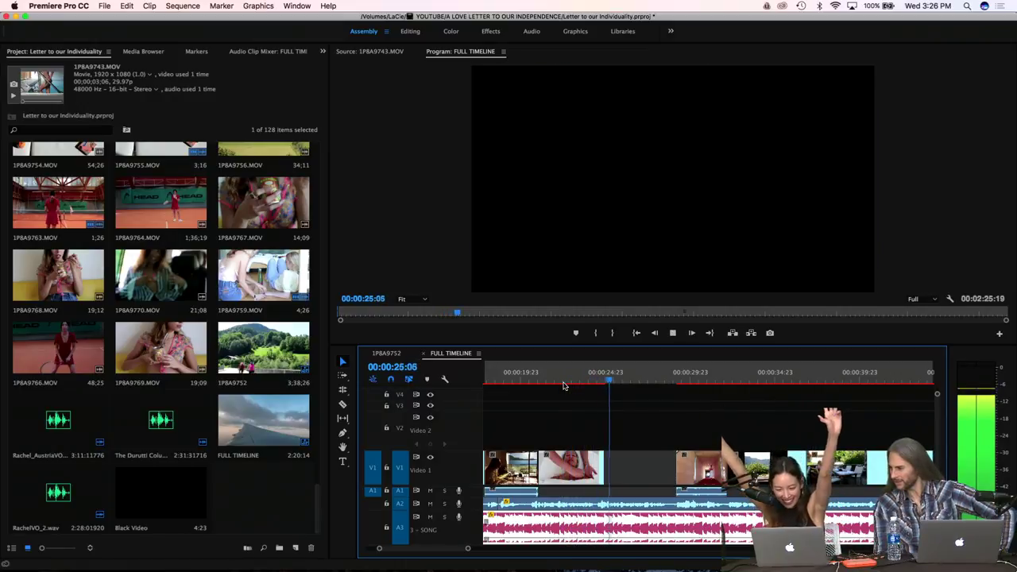
key(space)
click(547, 383)
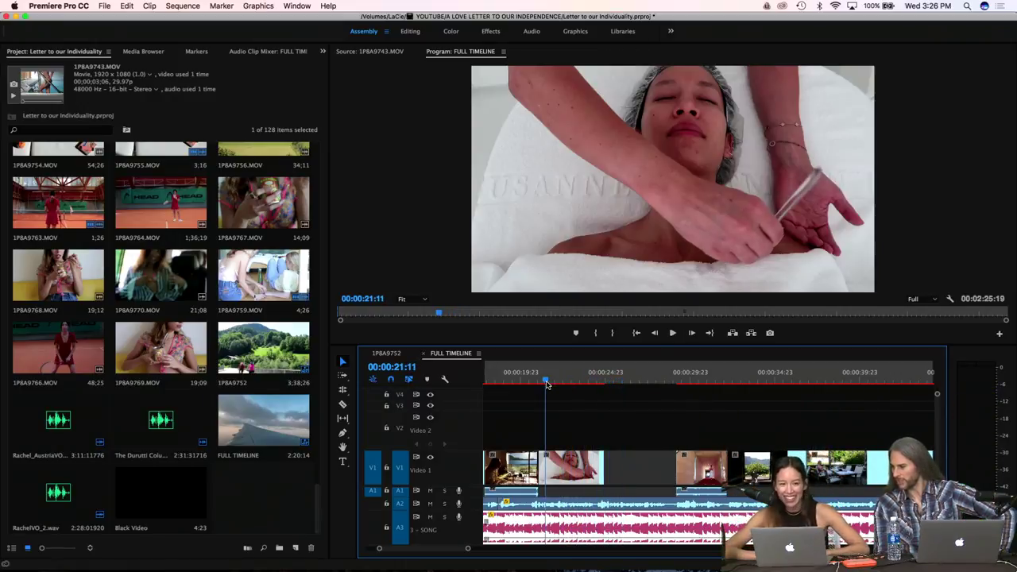
key(space)
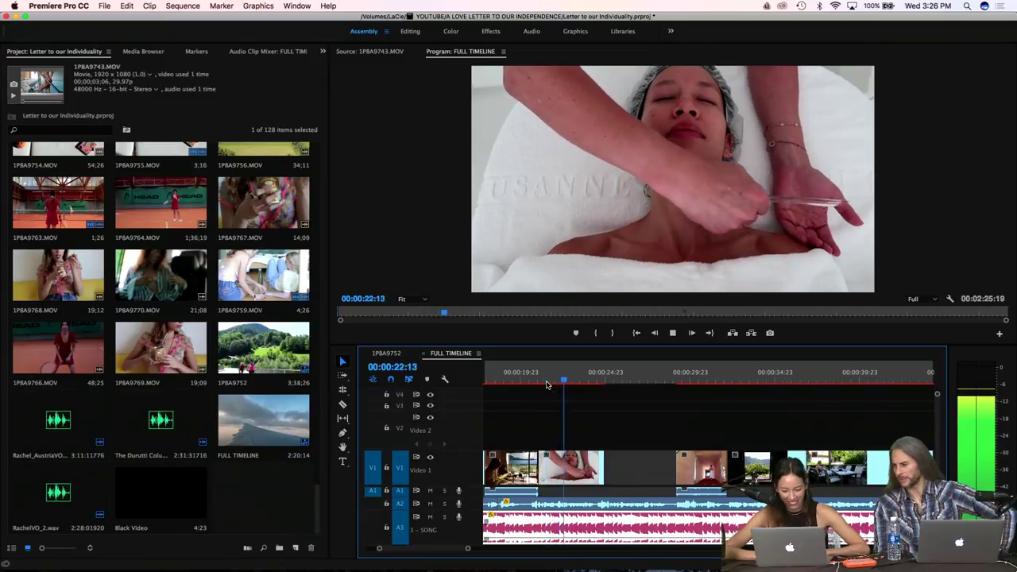
key(space)
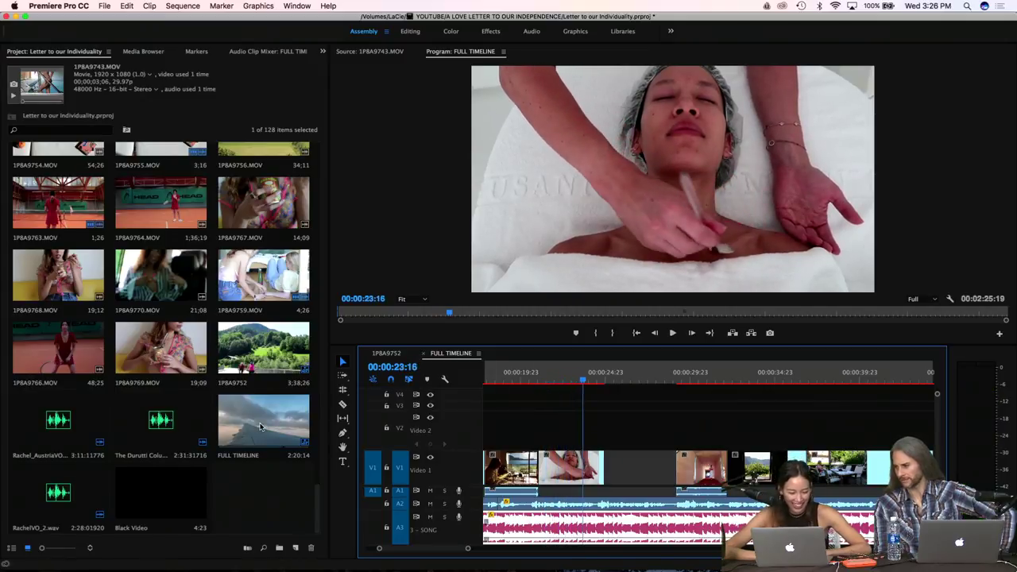
Find the blanket-covered feet clip MVI_8933.MP4 among the project footage and open it in the Source monitor
scroll(260, 427, up, 5)
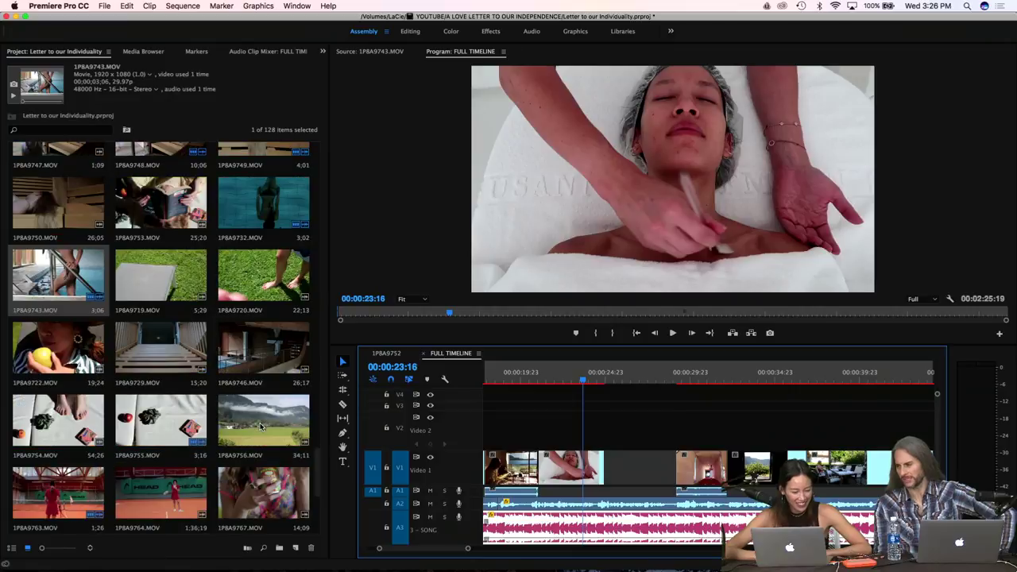
scroll(259, 427, up, 3)
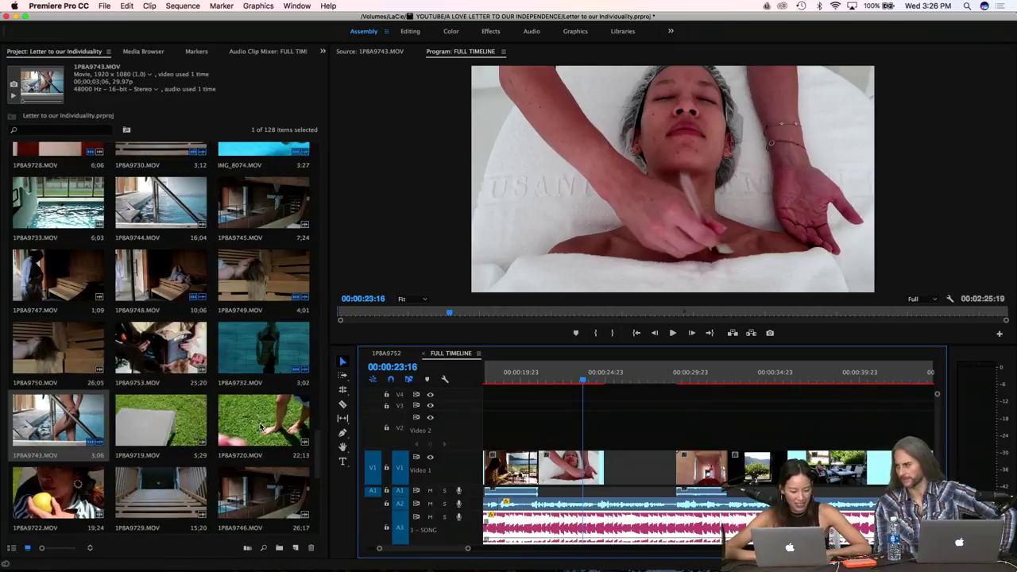
scroll(260, 427, up, 8)
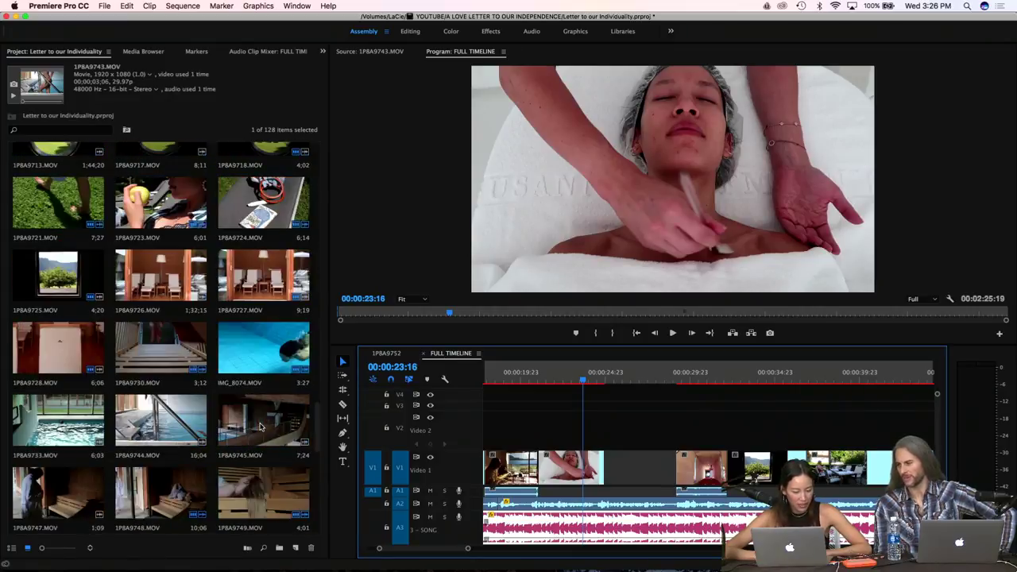
scroll(261, 426, up, 8)
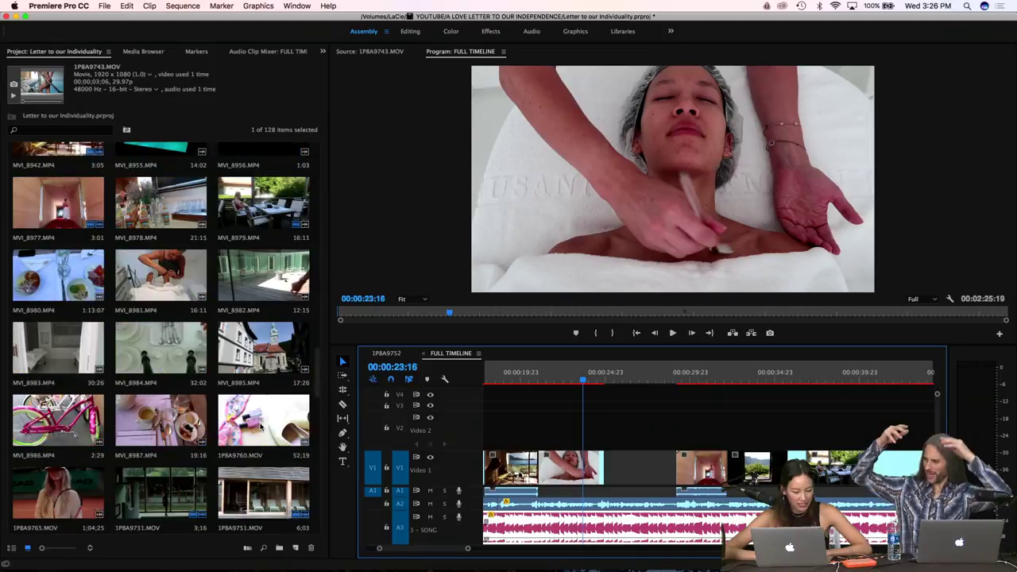
scroll(261, 427, up, 2)
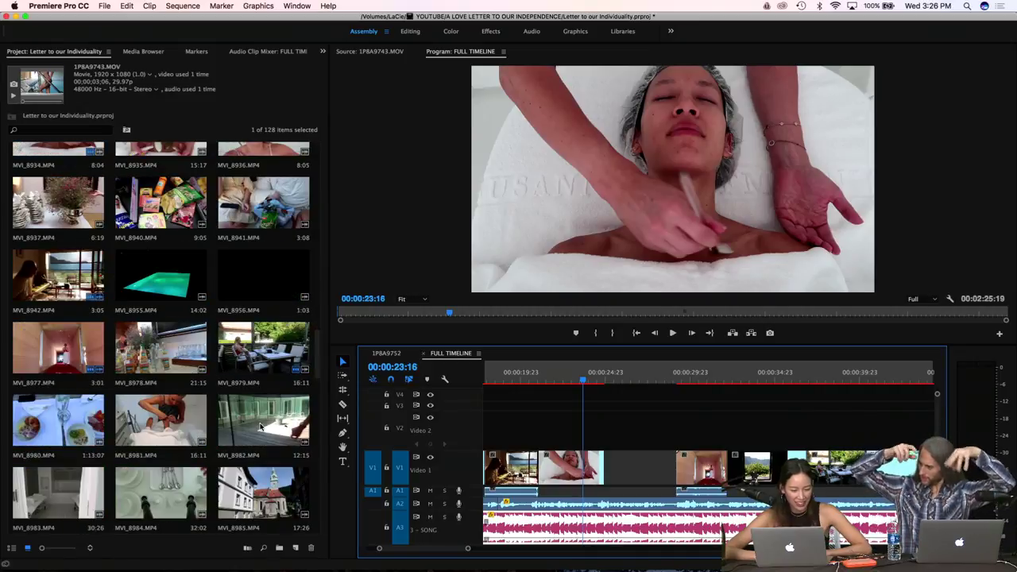
scroll(260, 426, up, 3)
double_click(159, 275)
click(268, 200)
double_click(269, 201)
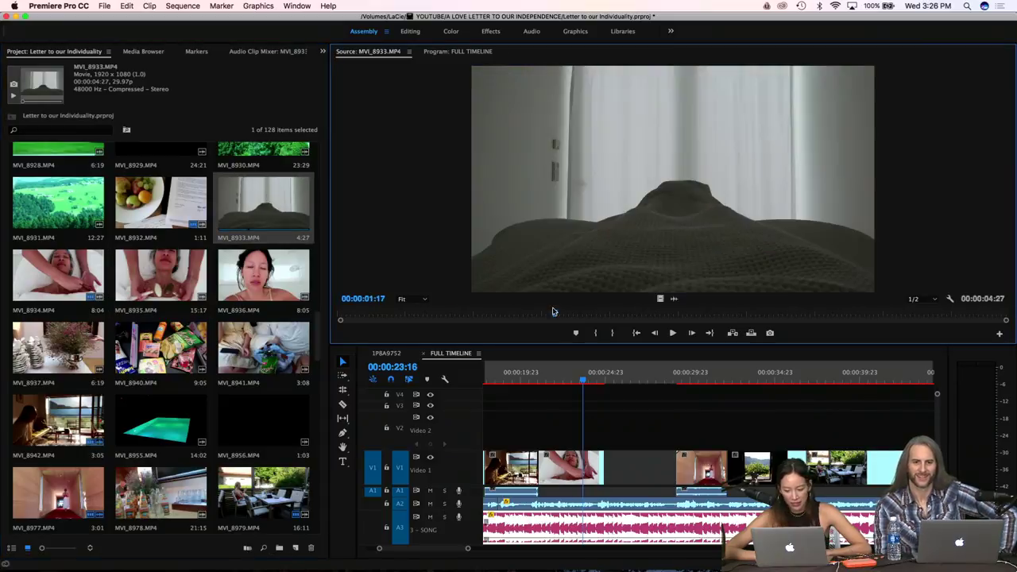
Mark a 1:22 range of MVI_8933.MP4 ending at 00:00:04:05 and place it on V1 directly after the massage clip
click(675, 316)
key(o)
key(i)
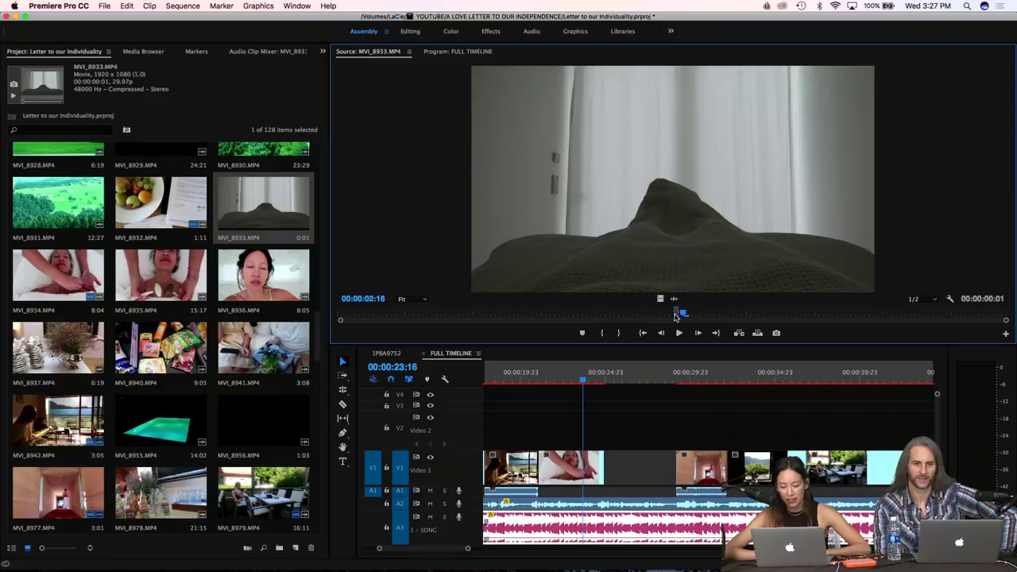
key(space)
key(space)
key(o)
drag(646, 265, 609, 459)
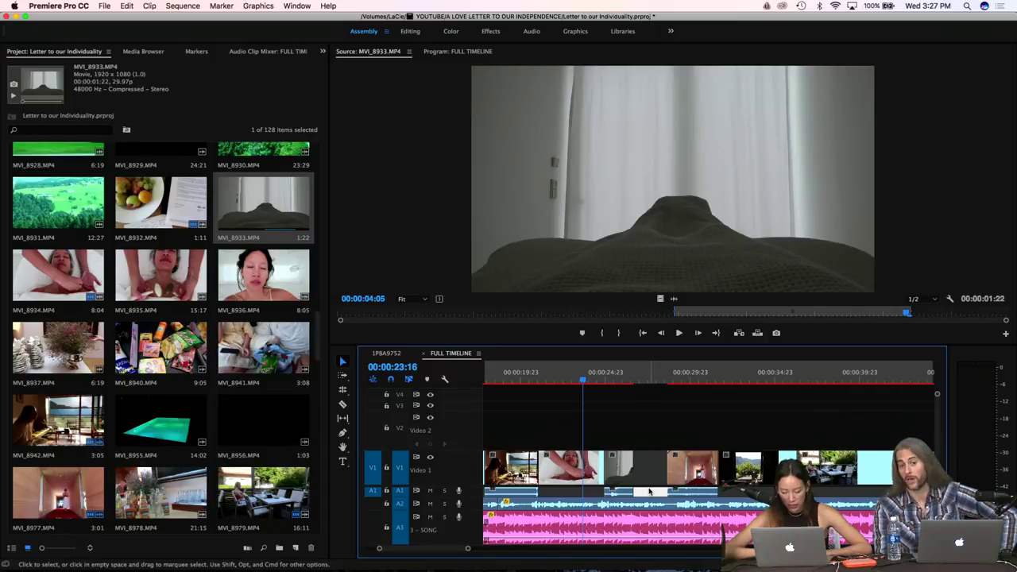
Select the gap after the MVI_8933.MP4 clip on V1, undo the latest timeline changes and redo them
drag(583, 384, 650, 457)
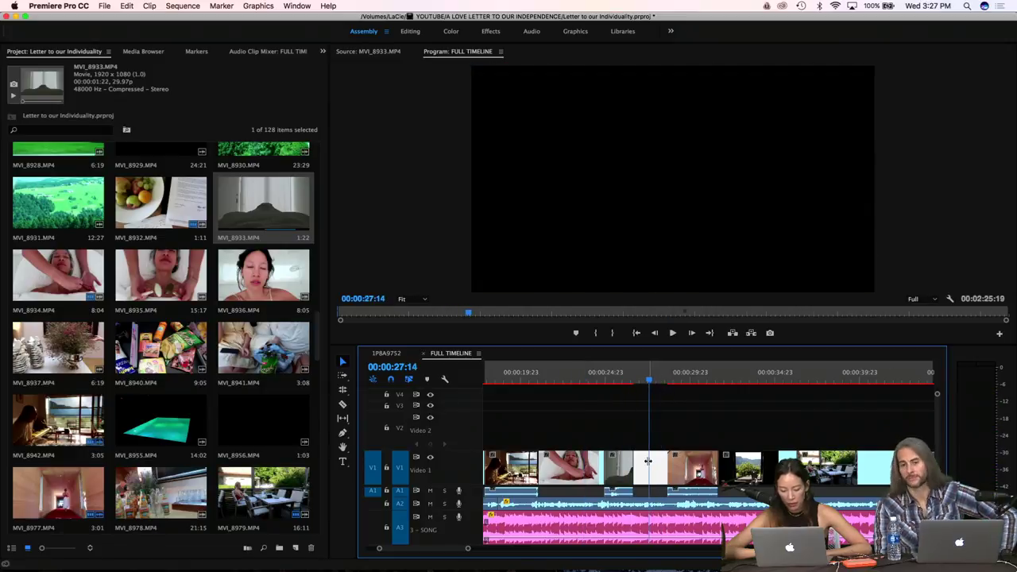
key(super+z)
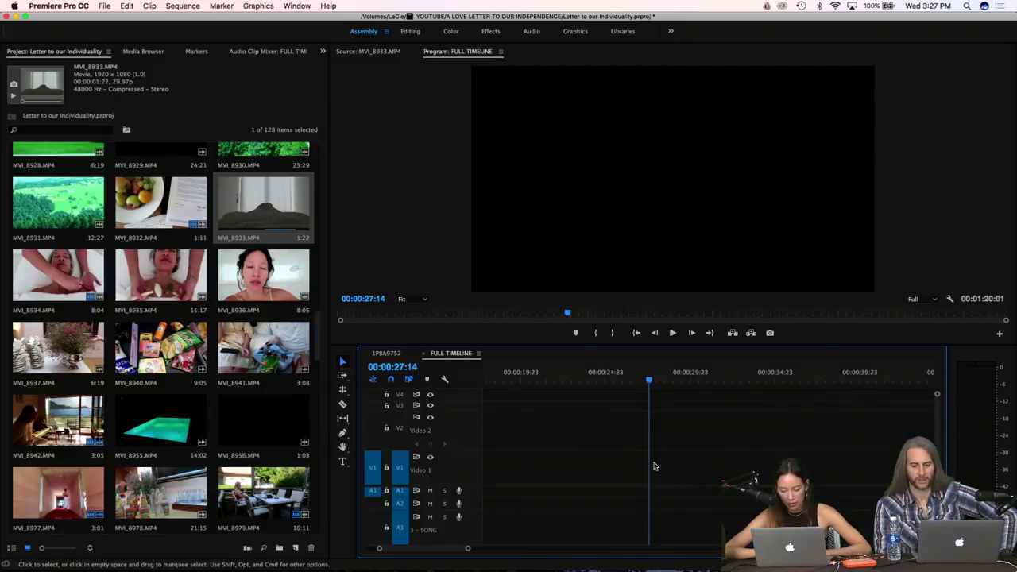
key(super+z)
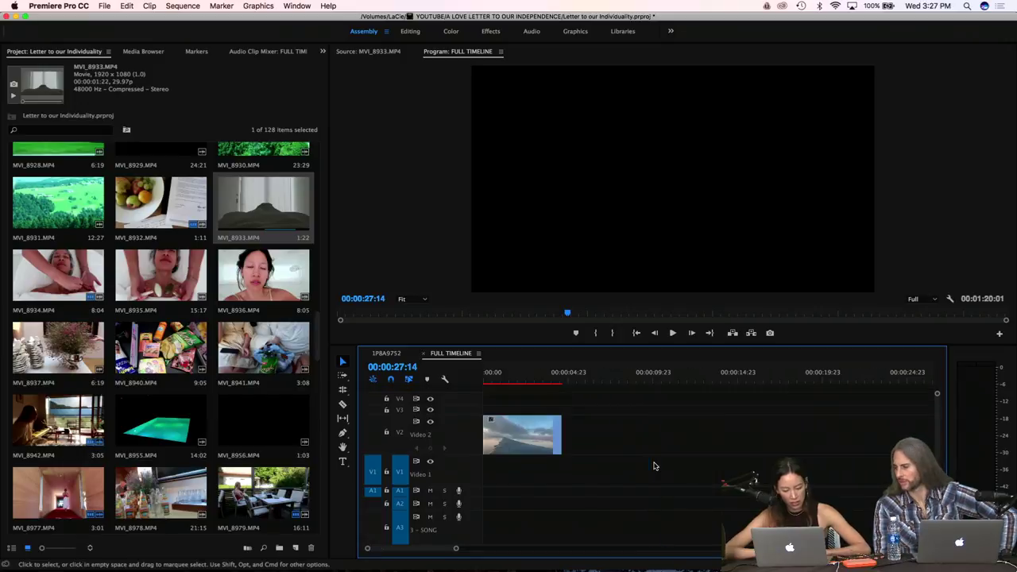
key(super+shift+z)
key(super+shift+z)
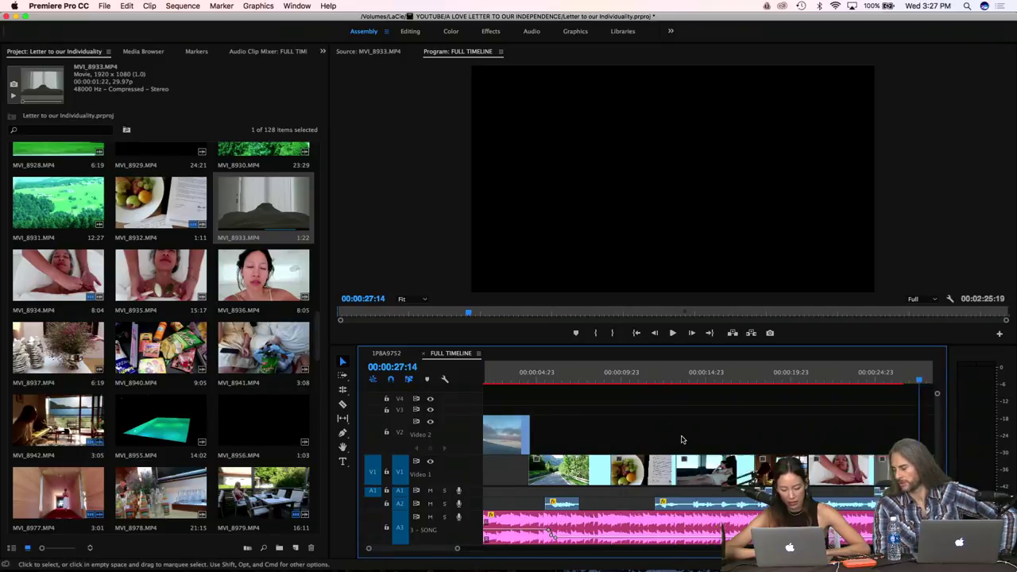
click(644, 468)
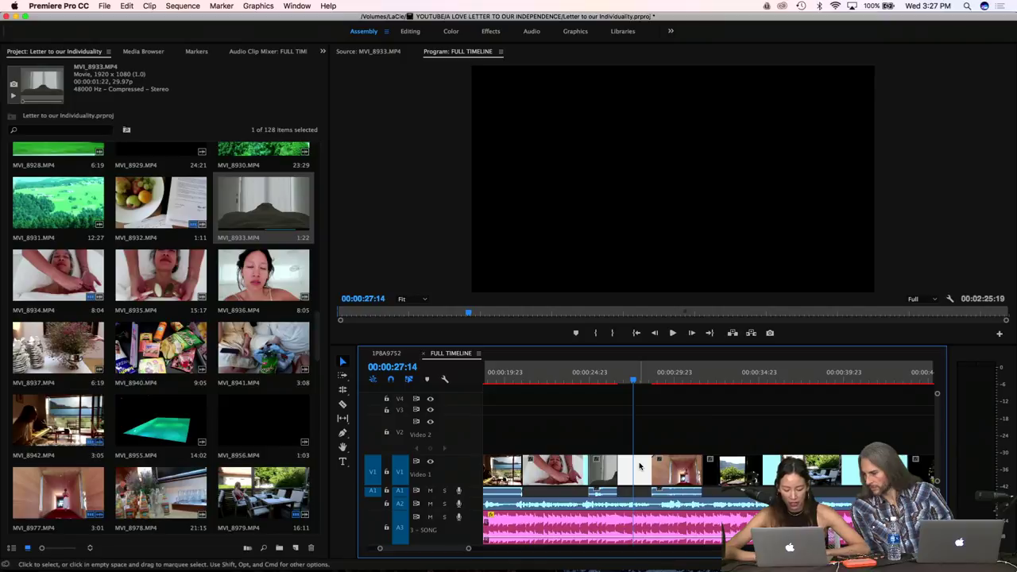
key(super+z)
key(super+shift+z)
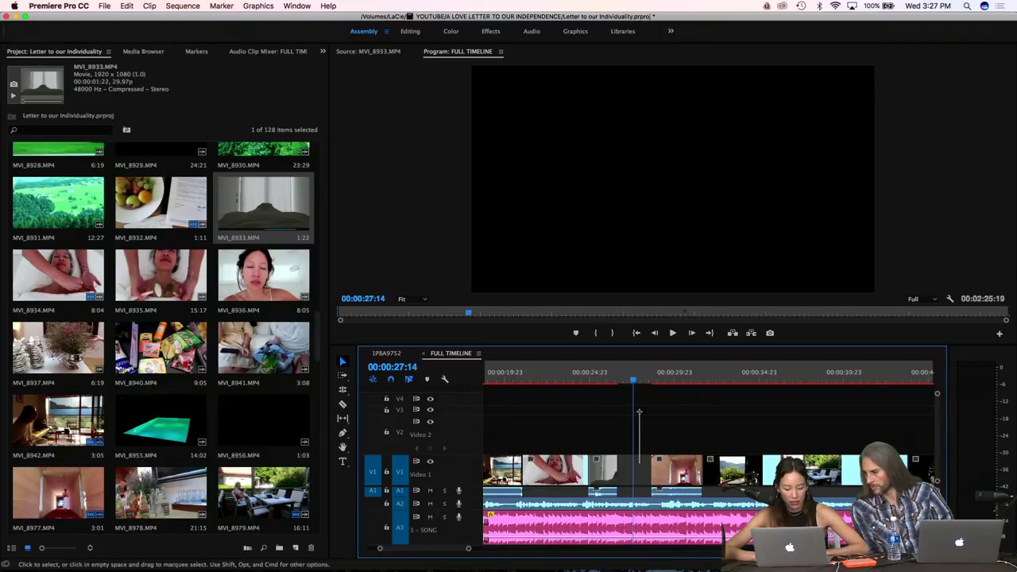
key(Left)
key(Left)
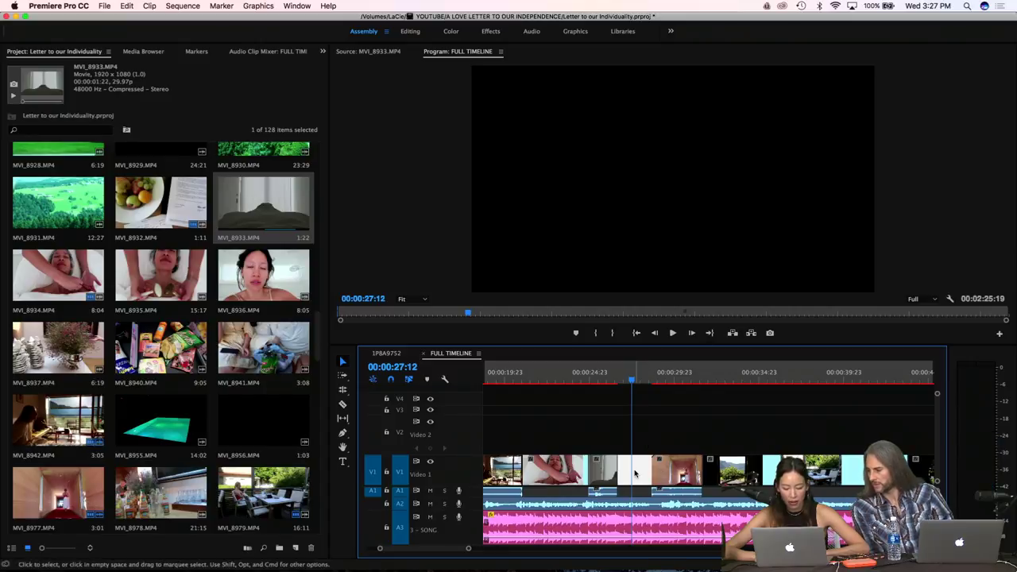
key(Right)
key(Right)
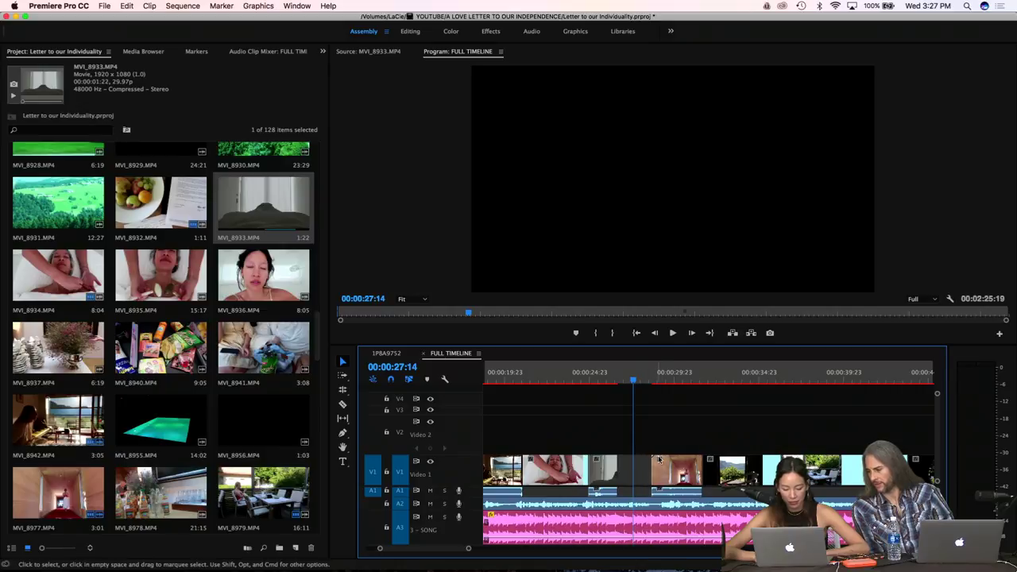
Move the red-carpet corridor clip MVI_8977.MP4 on V1 up against the end of the MVI_8933.MP4 clip
drag(656, 445, 976, 484)
key(minus)
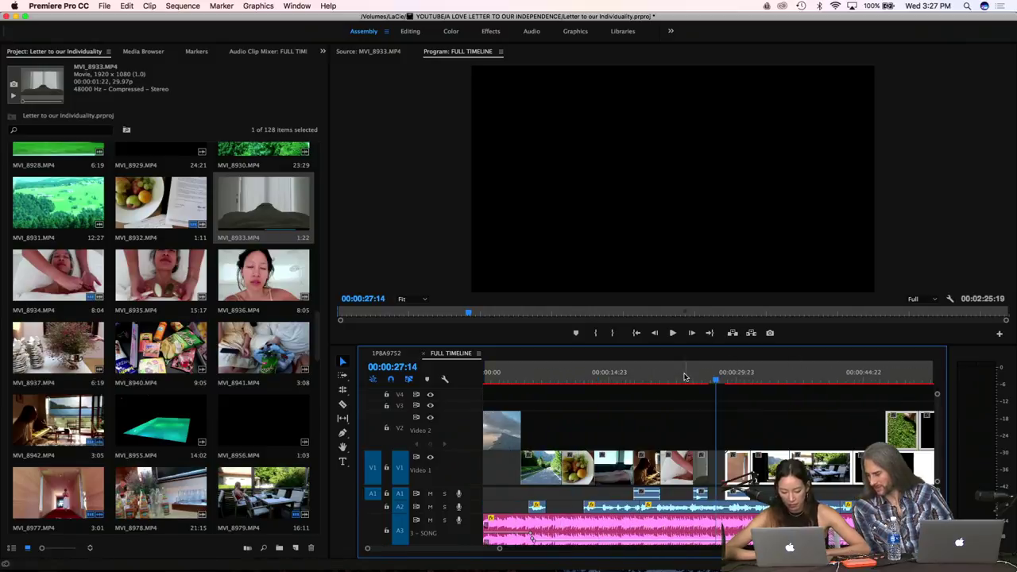
key(equal)
key(equal)
key(equal)
drag(727, 458, 758, 462)
Play the cut from the MVI_8933.MP4 clip through the corridor clip and stop at 00:00:30:07
click(670, 384)
key(space)
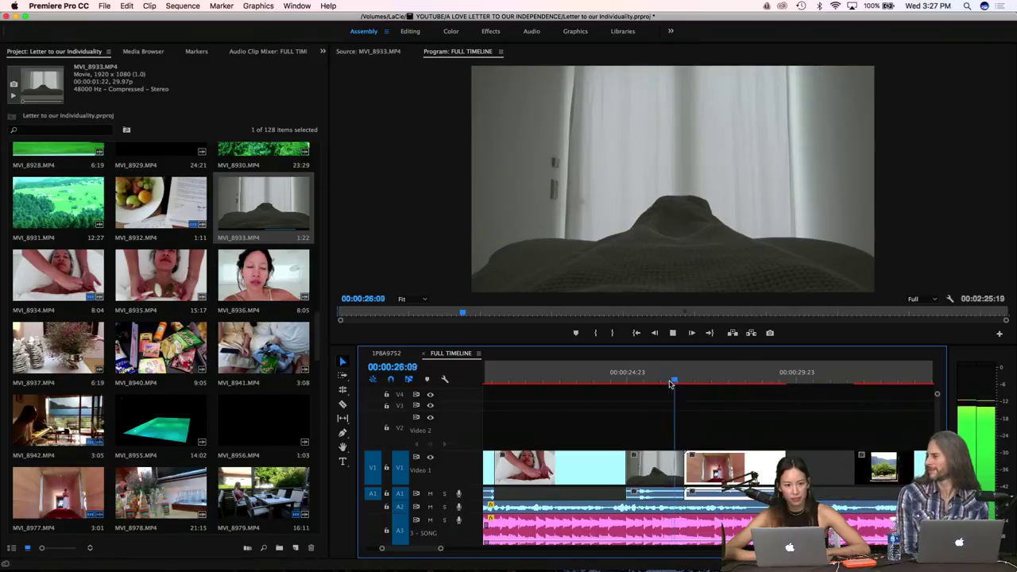
key(space)
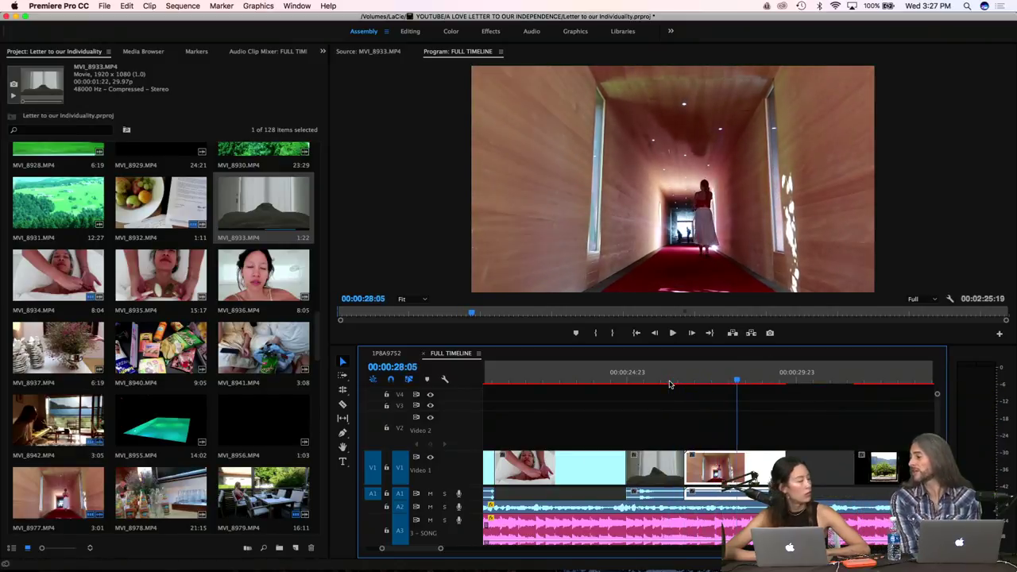
key(space)
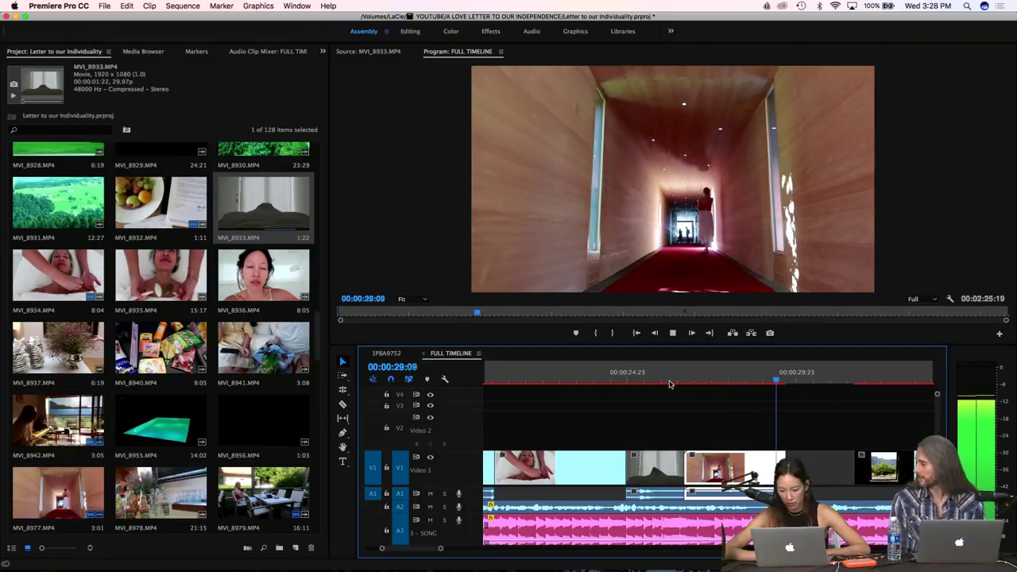
key(space)
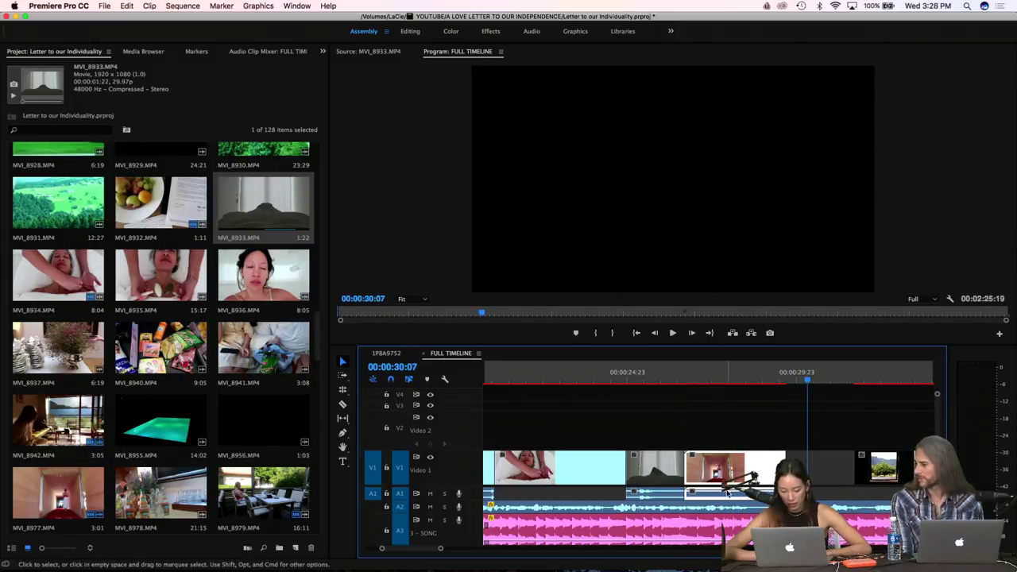
Unlink the red-carpet corridor clip MVI_8977.MP4 on V1 from its audio and remove that audio from A1
right_click(730, 473)
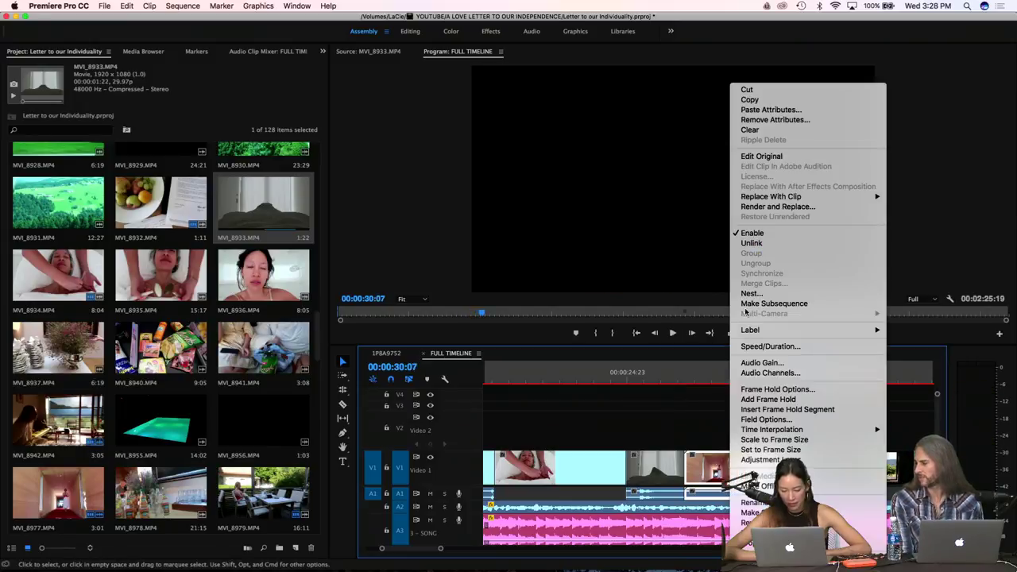
click(759, 240)
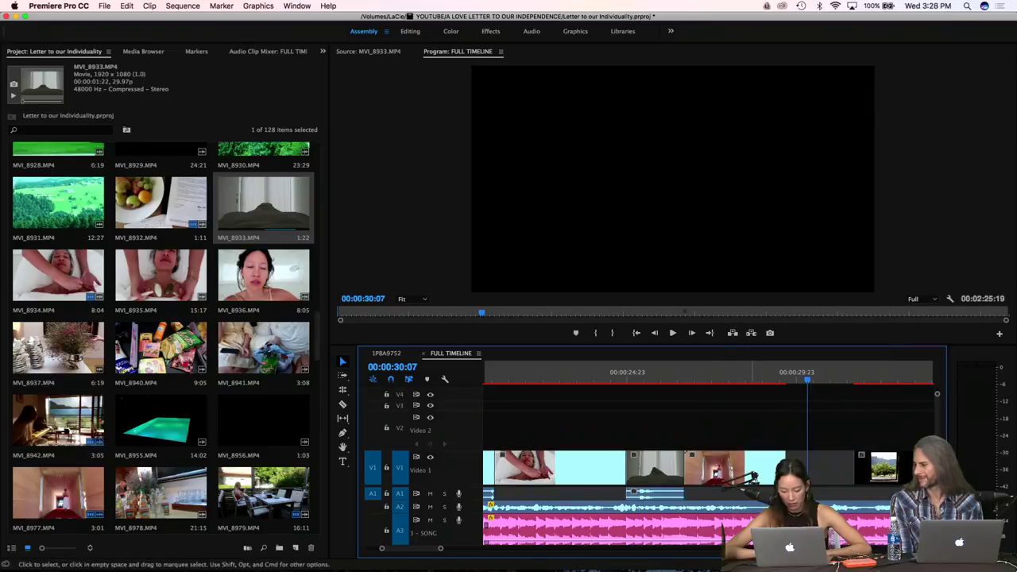
Close the gap after the corridor clip by moving the window-silhouette clip on V1 up against its end
click(820, 471)
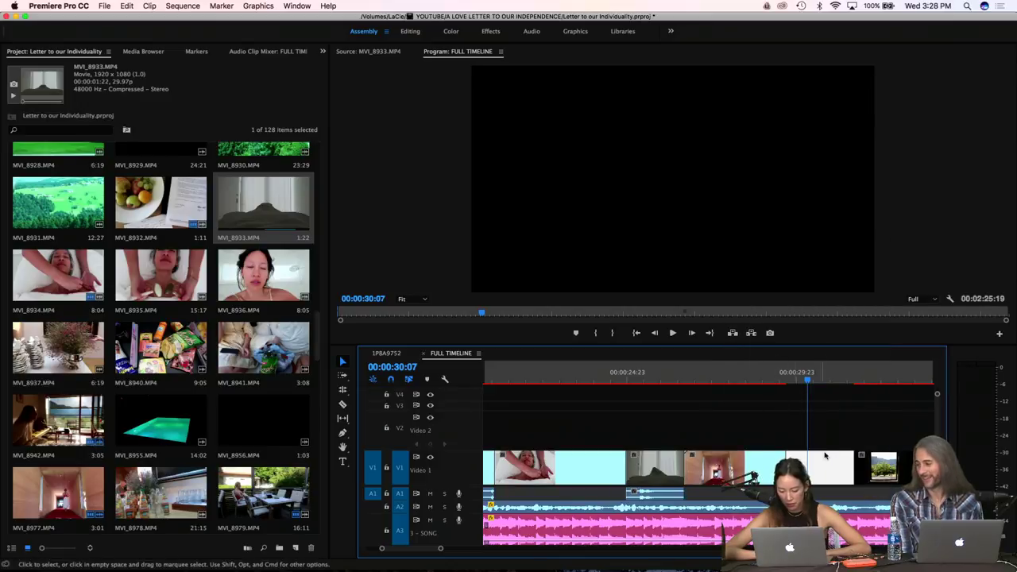
key(p)
click(840, 476)
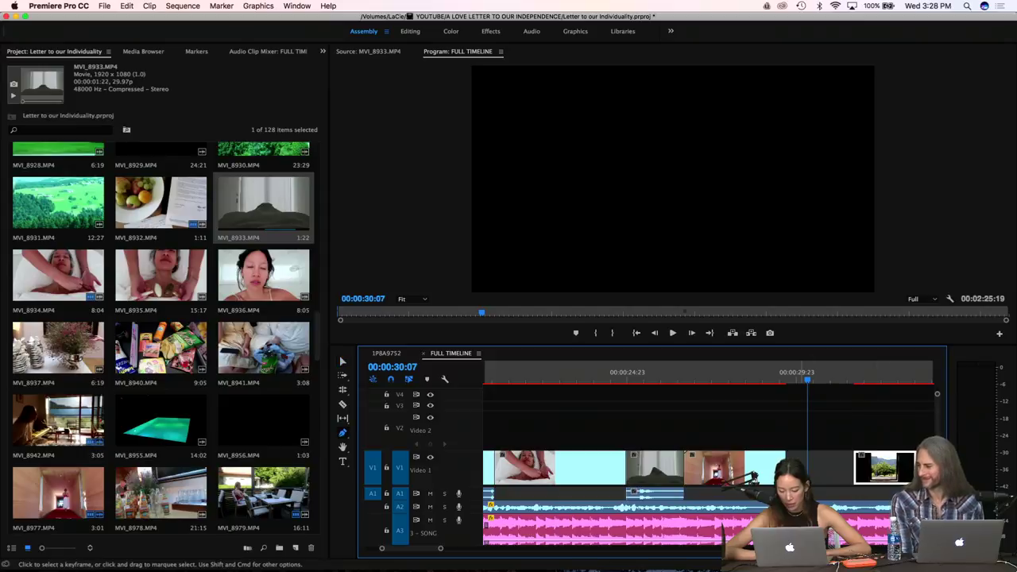
key(v)
drag(880, 470, 811, 472)
Play the cut from the corridor clip into the window-silhouette clip and stop at 00:00:33:17, raising the system volume
click(733, 369)
key(space)
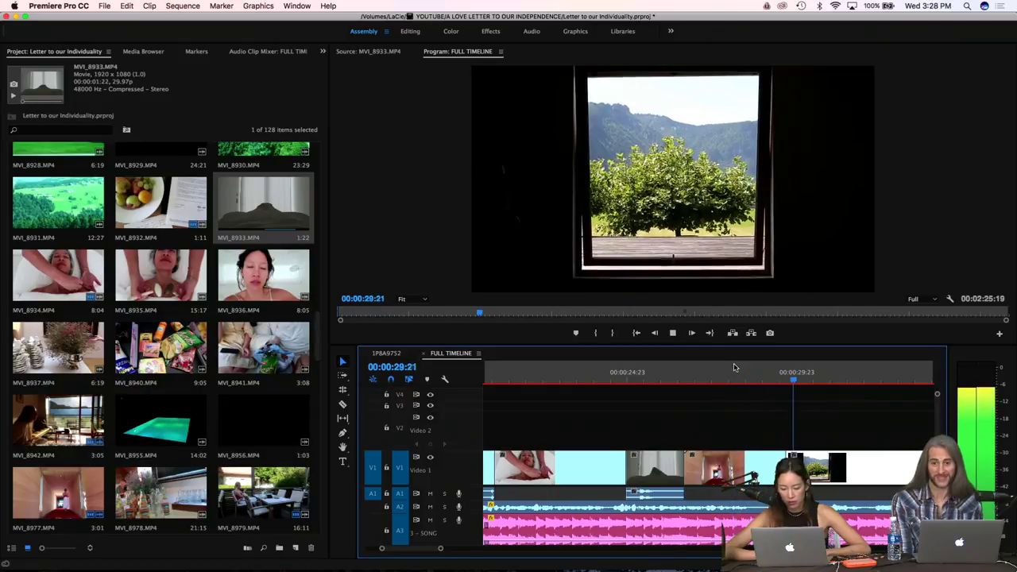
key(space)
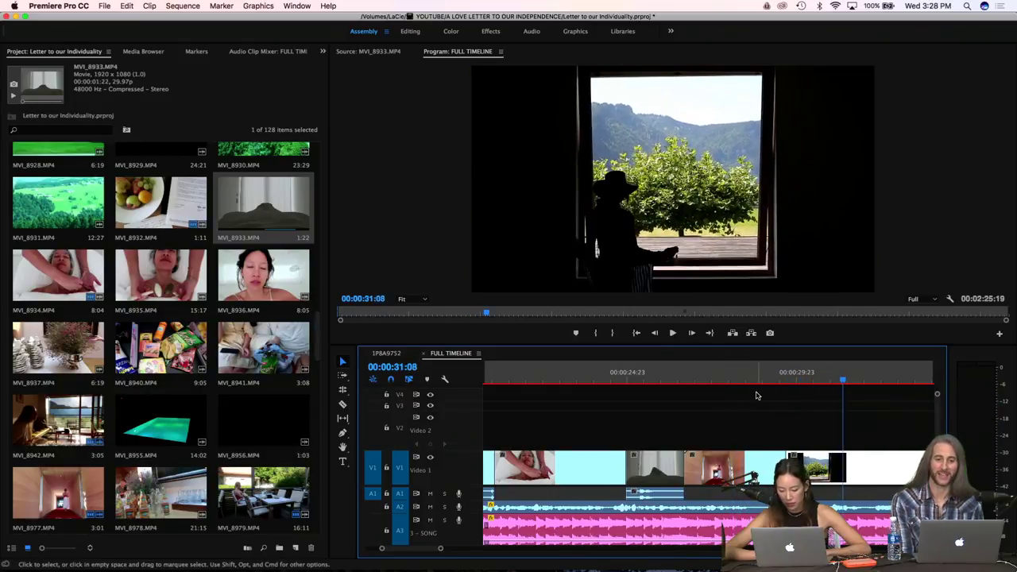
scroll(756, 395, down, 5)
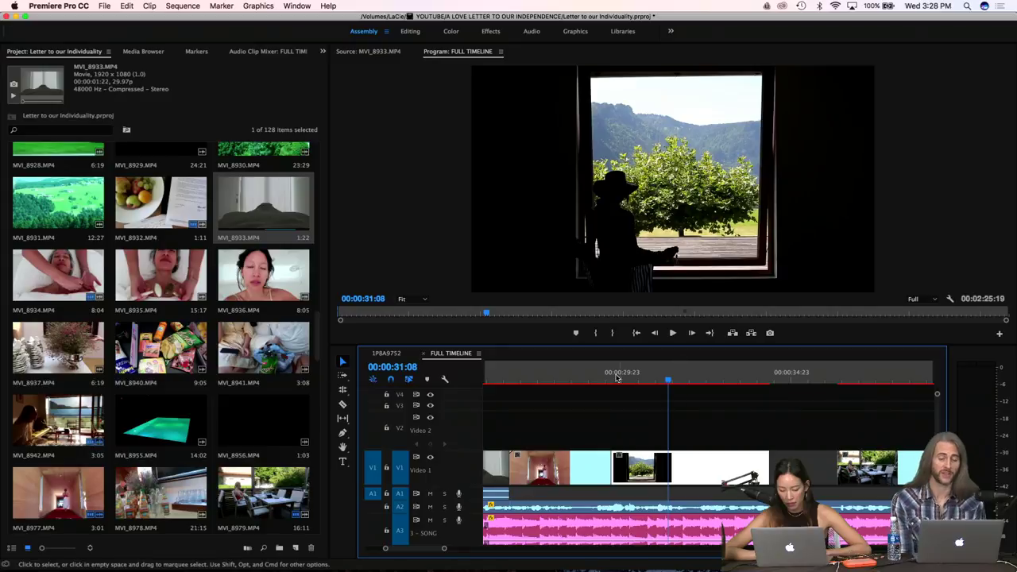
key(space)
key(XF86AudioRaiseVolume)
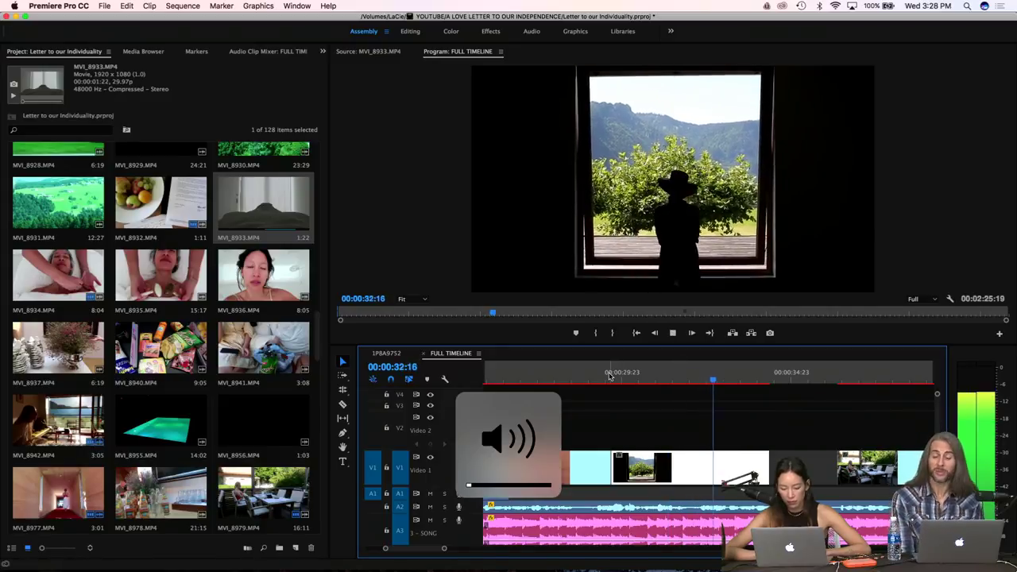
key(space)
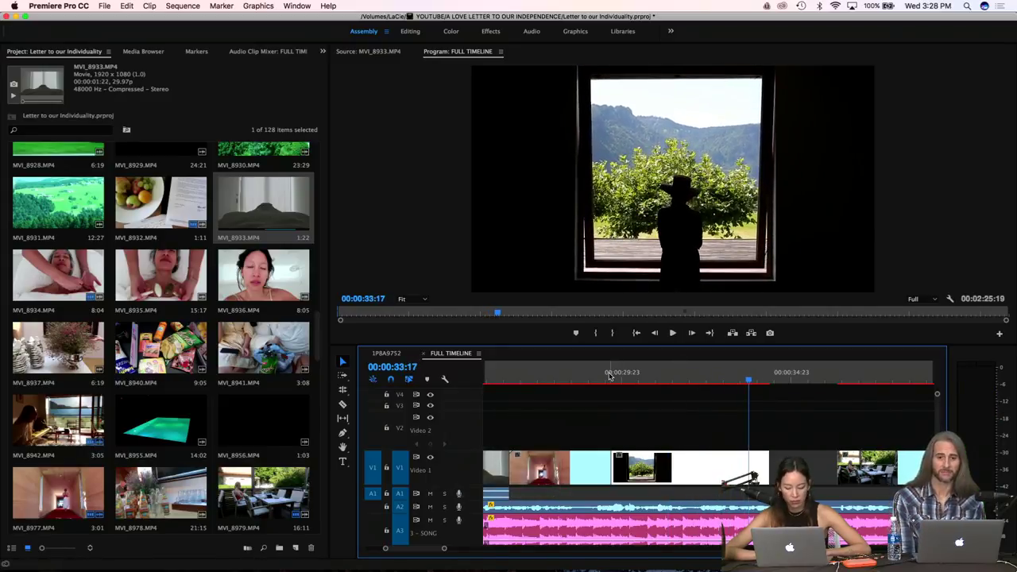
Adjust the playback volume and replay the transition into the window-silhouette clip, stopping at 00:00:33:08
key(XF86AudioRaiseVolume)
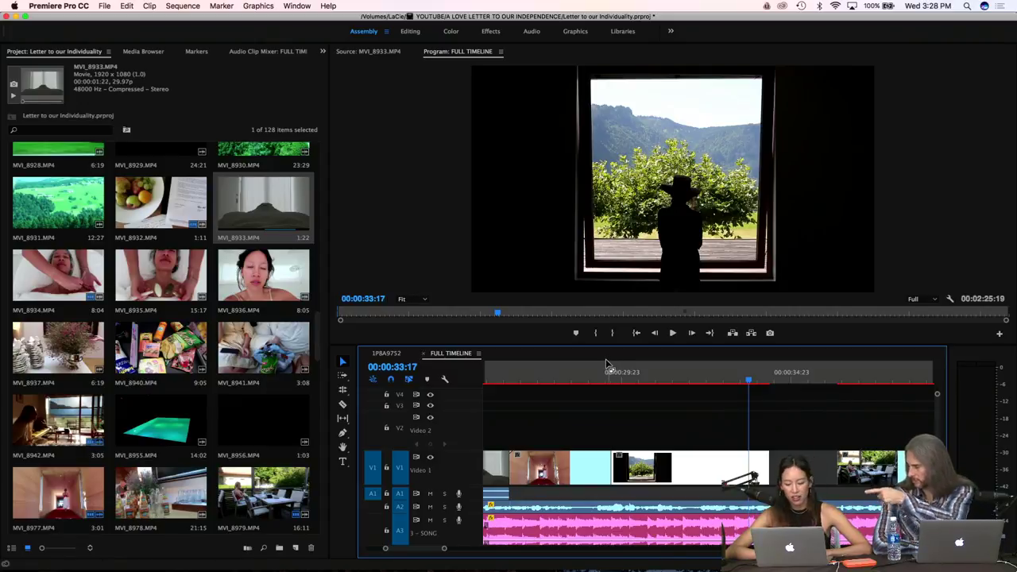
click(605, 371)
key(XF86AudioLowerVolume)
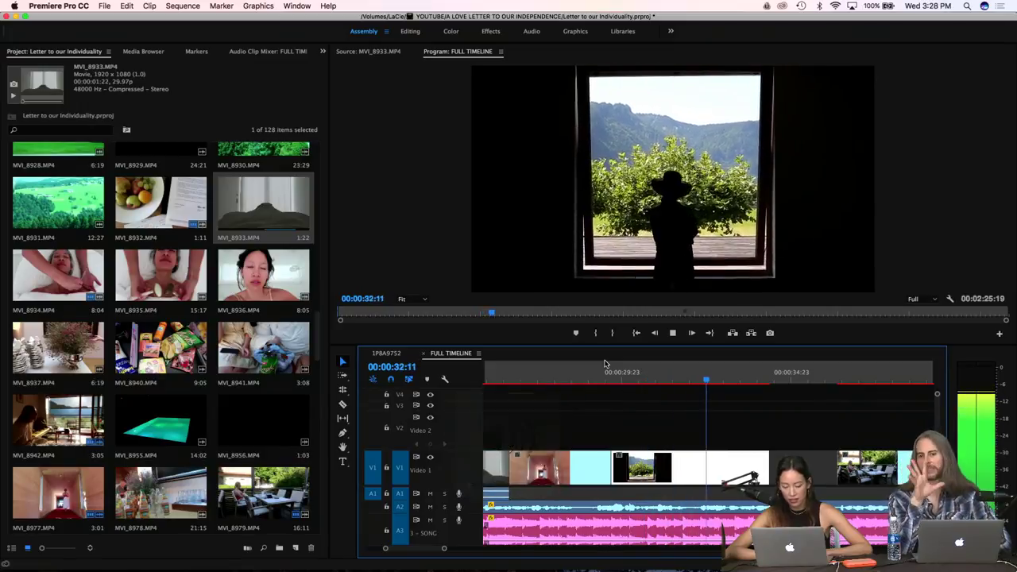
key(space)
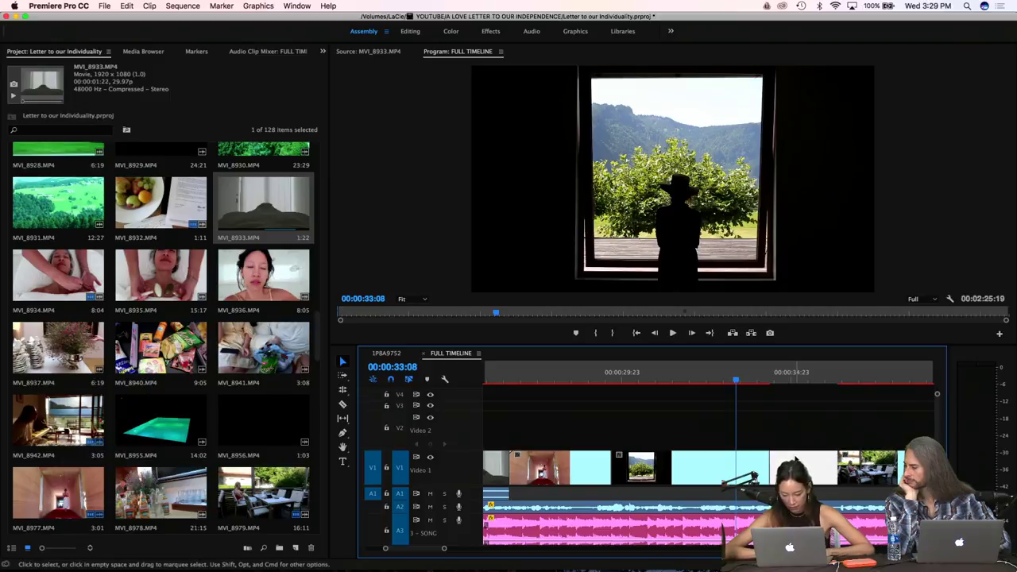
Go to the end of the window-silhouette clip, undo the latest timeline changes and redo them
key(Down)
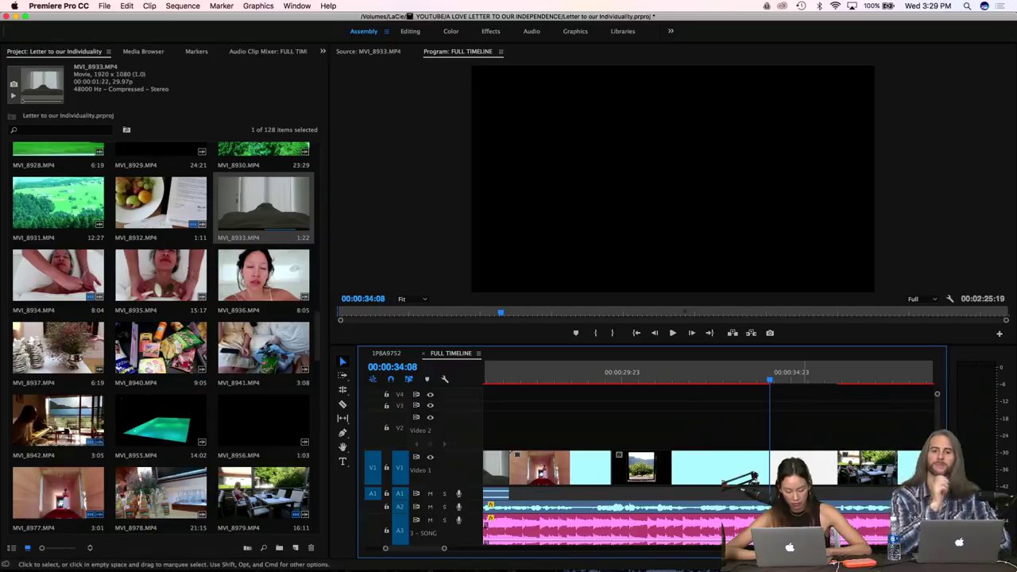
key(super+z)
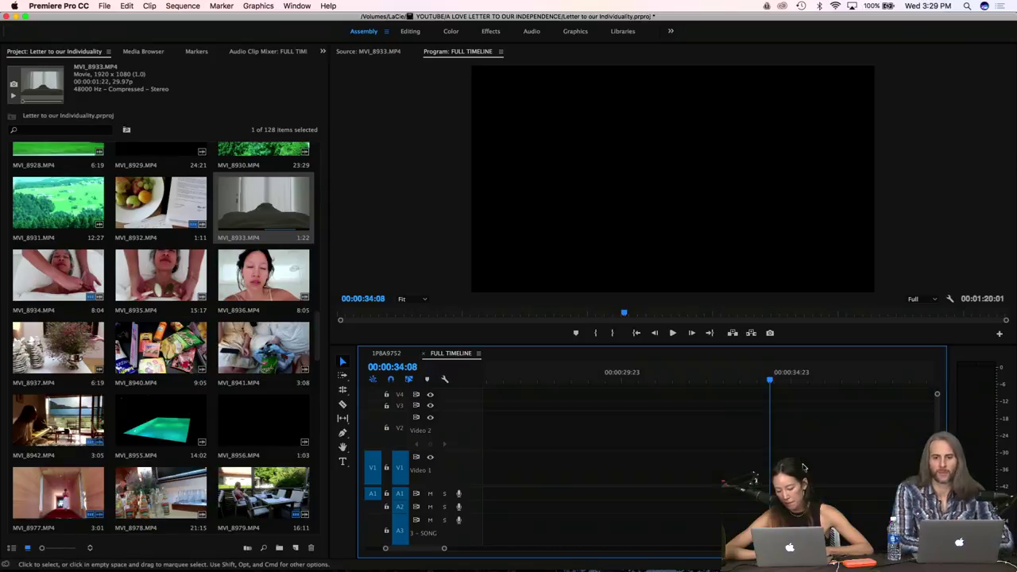
key(super+shift+z)
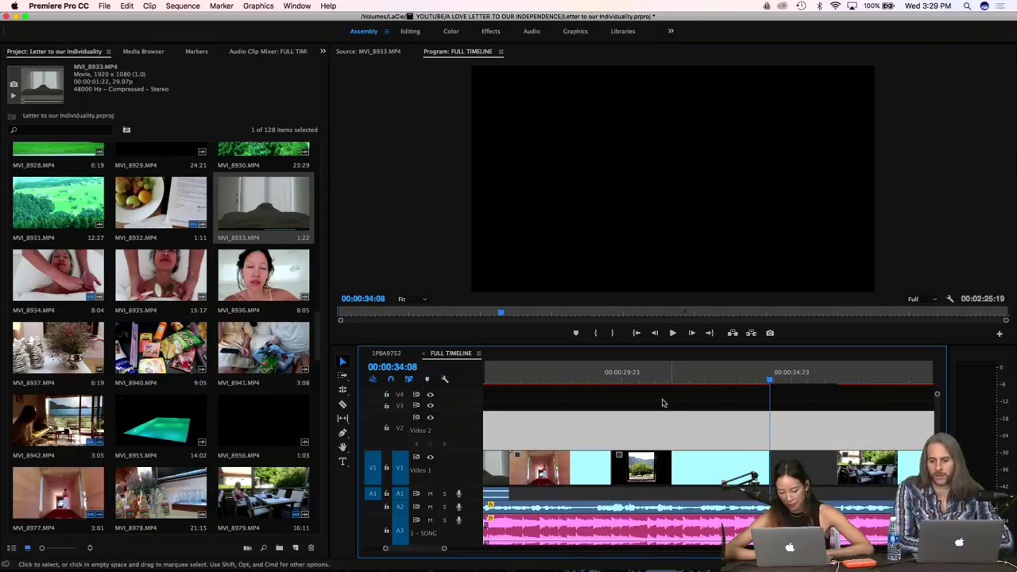
Play the cut from the start of the red-carpet corridor clip at 00:00:26:16
drag(654, 373, 606, 381)
drag(571, 385, 511, 369)
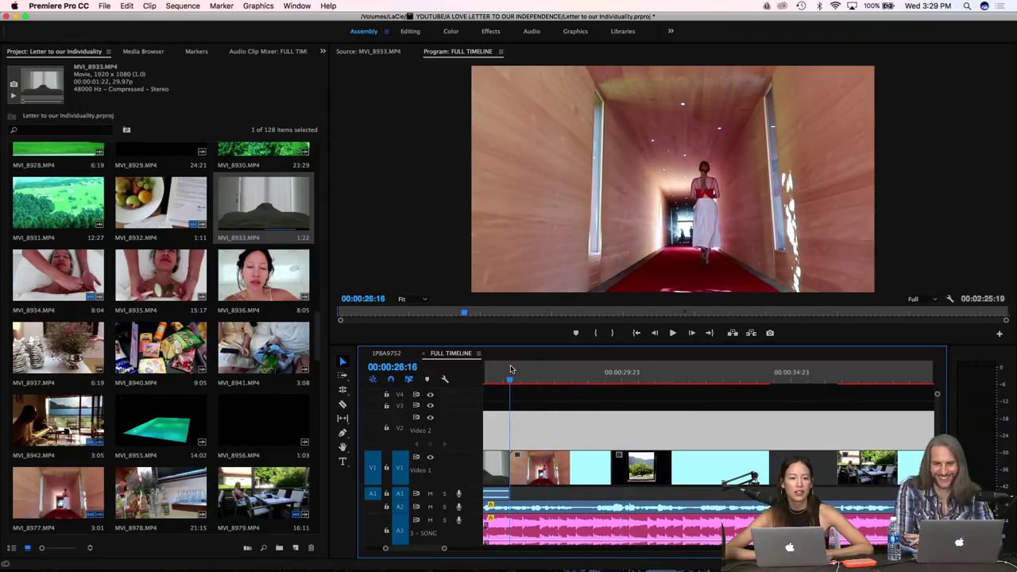
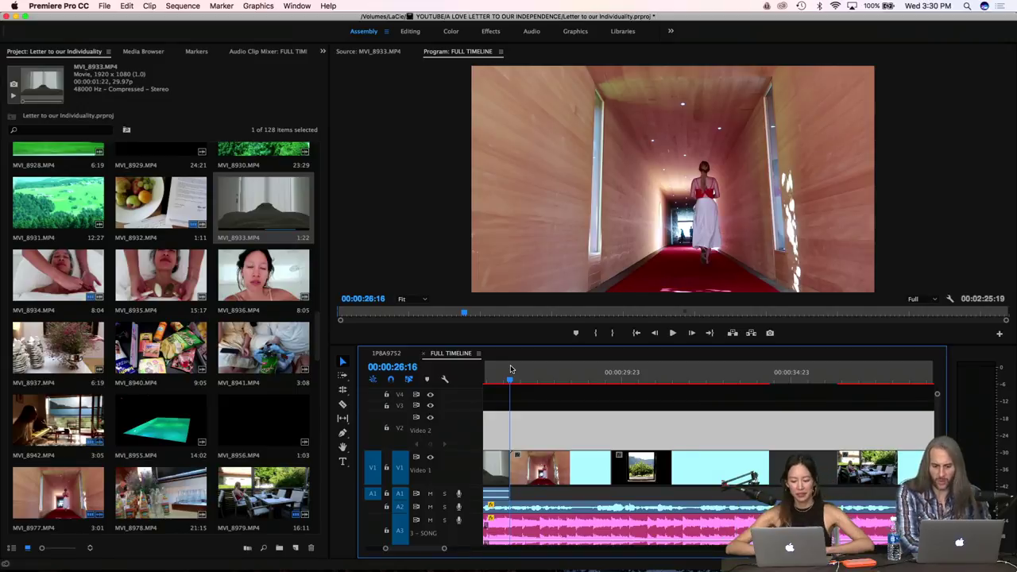
key(space)
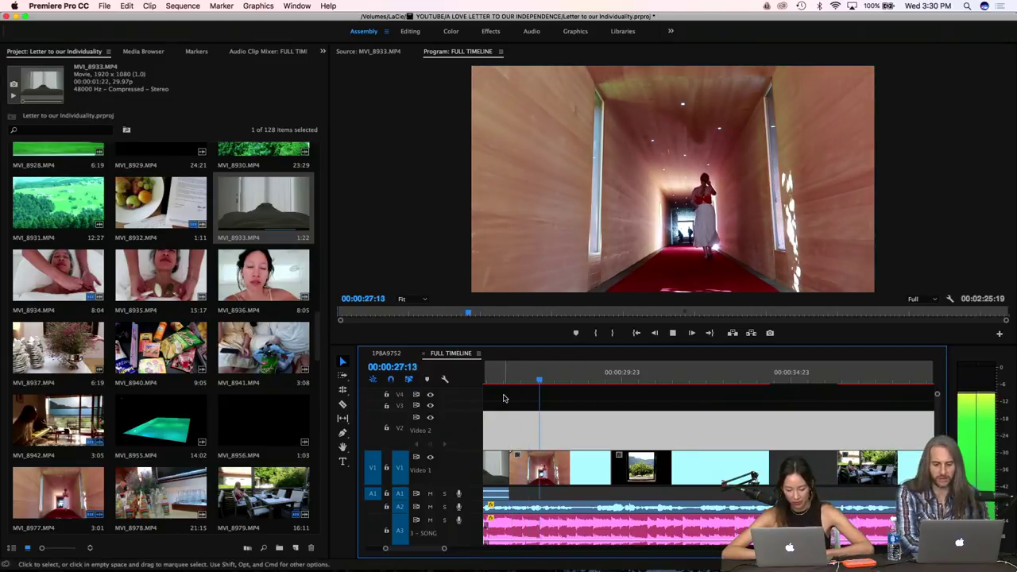
key(space)
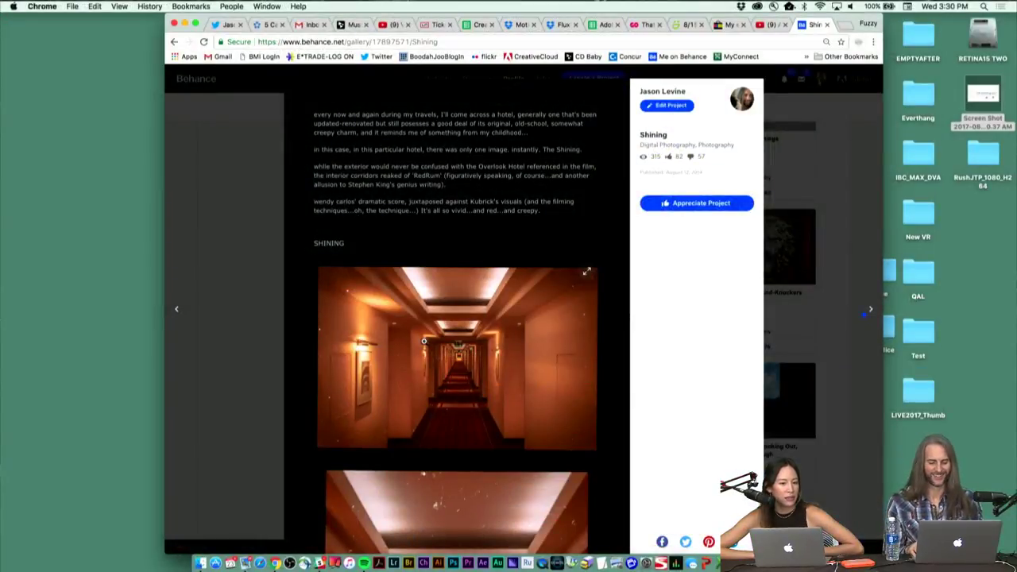
Switch to the Shining gallery on Behance in Chrome and view its hotel corridor photos enlarged
click(424, 341)
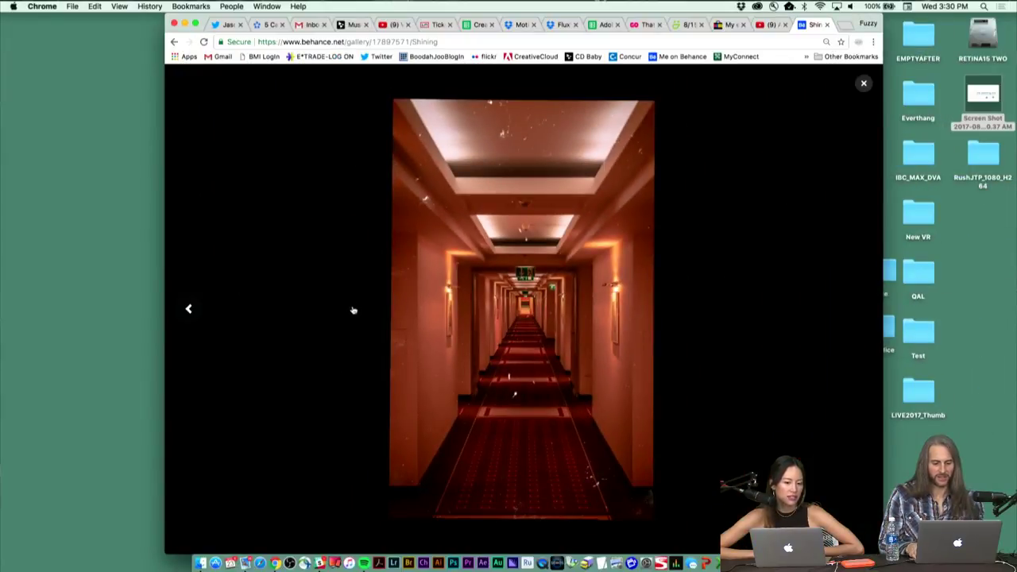
click(188, 310)
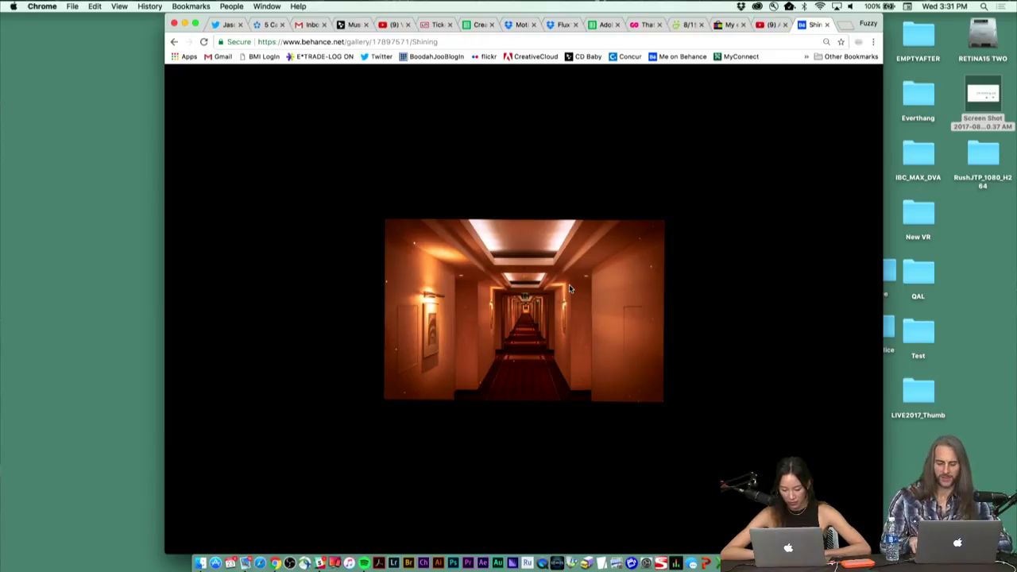
click(843, 308)
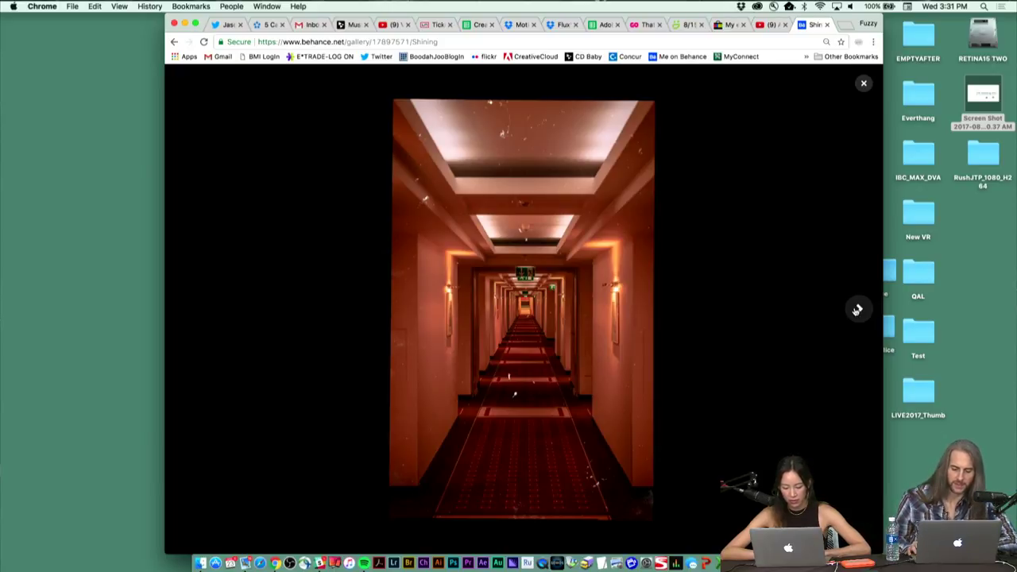
click(857, 310)
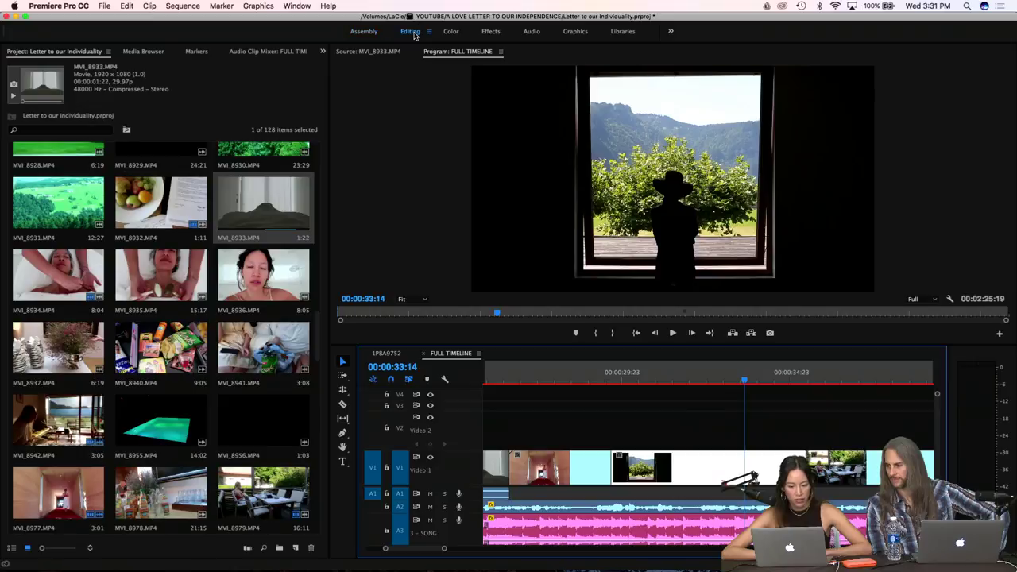
Switch to the Editing workspace and show the effects library and the effect settings of the window-silhouette clip 1P8A9725.MOV
click(412, 32)
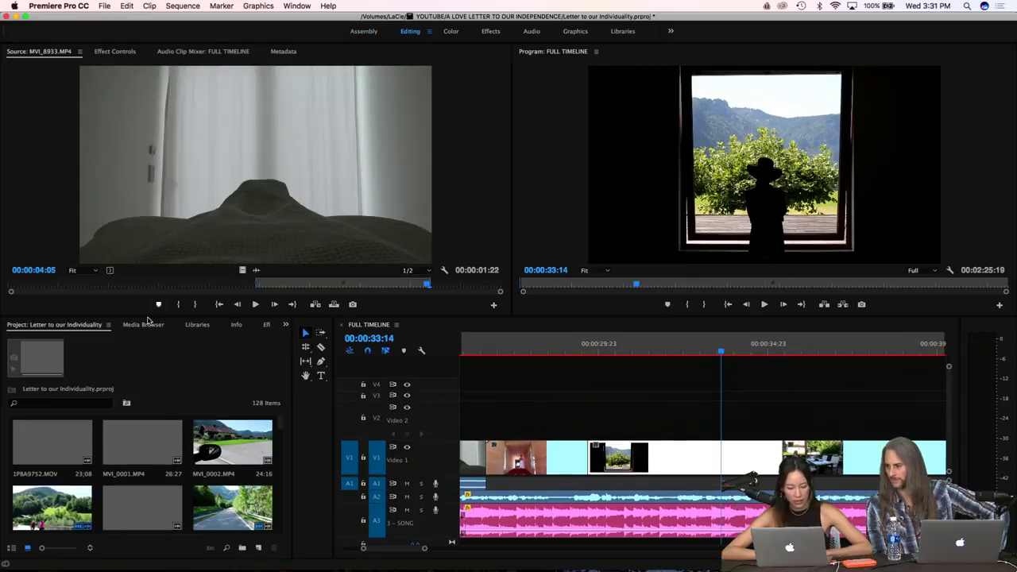
click(267, 325)
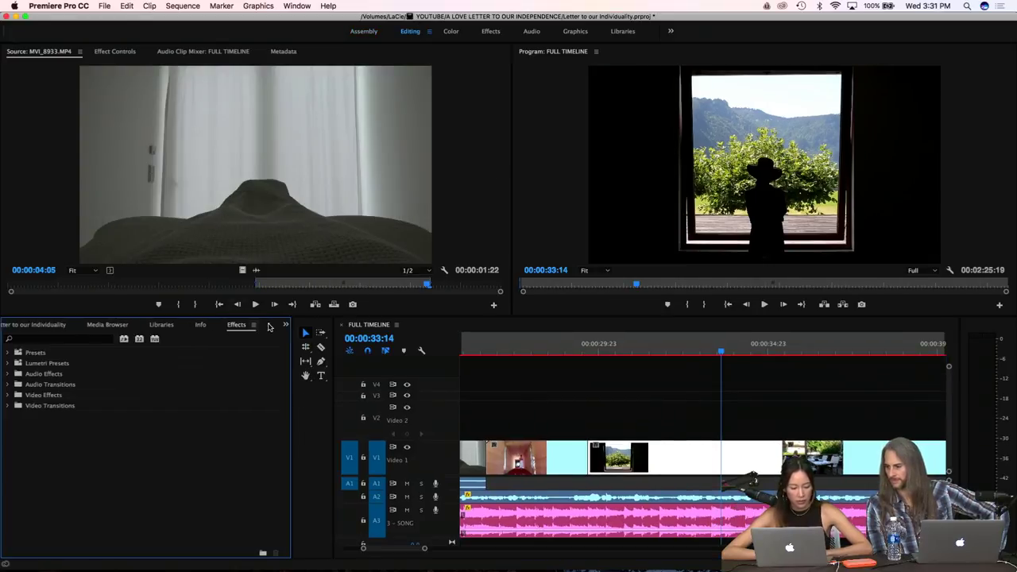
double_click(699, 460)
click(201, 52)
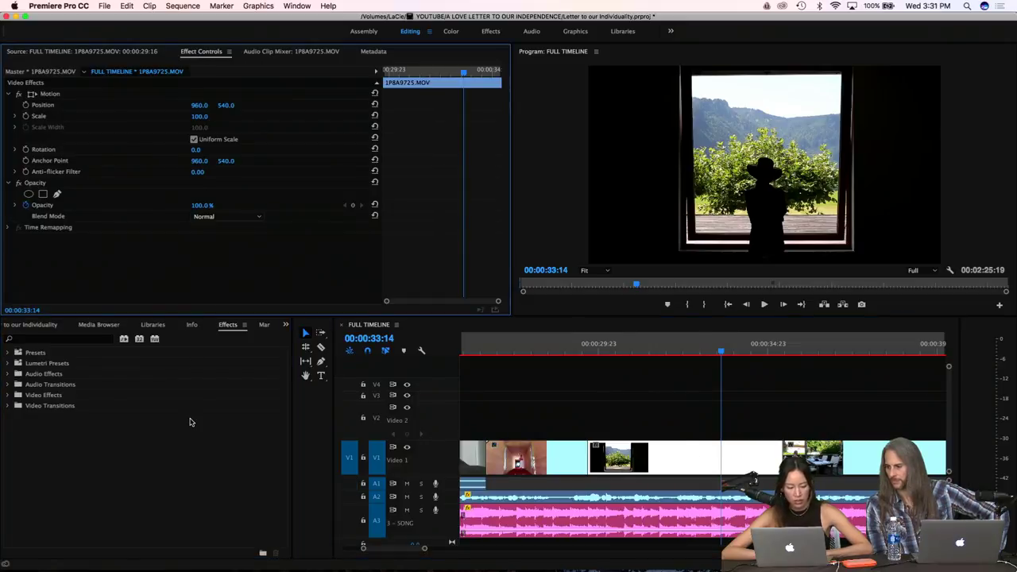
Search the video effects for "warp" and apply Warp Stabilizer to the window-silhouette clip
click(44, 395)
click(54, 343)
text(warp)
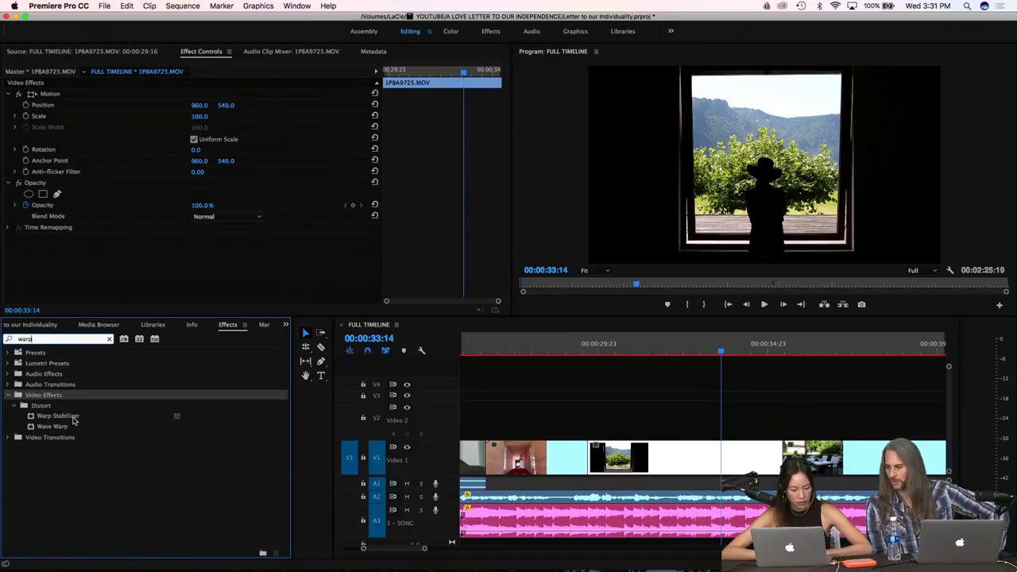
drag(71, 417, 111, 266)
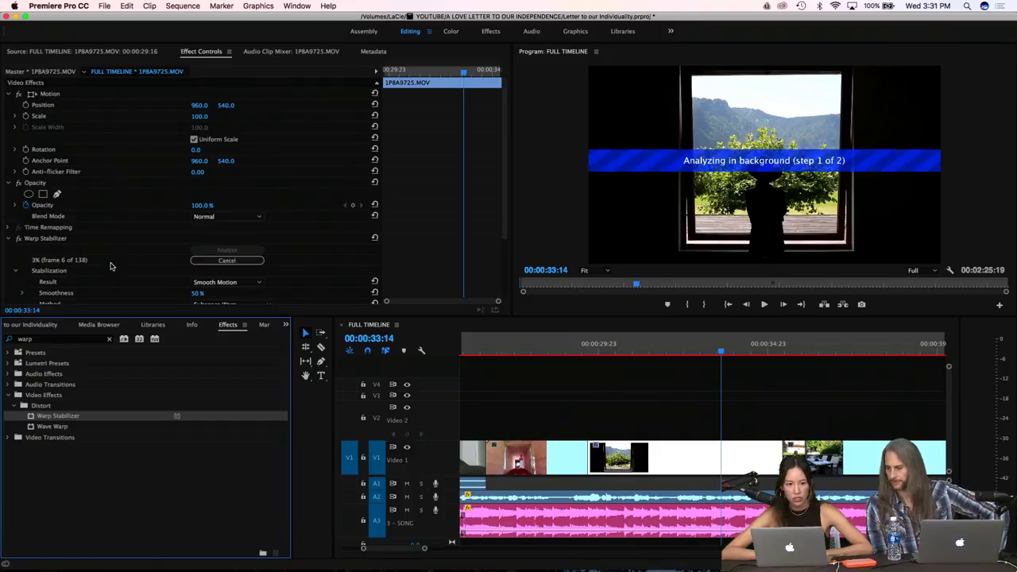
Set the Warp Stabilizer Result to No Motion and scrub the opening of the window-silhouette clip to 00:00:30:19
scroll(111, 267, down, 1)
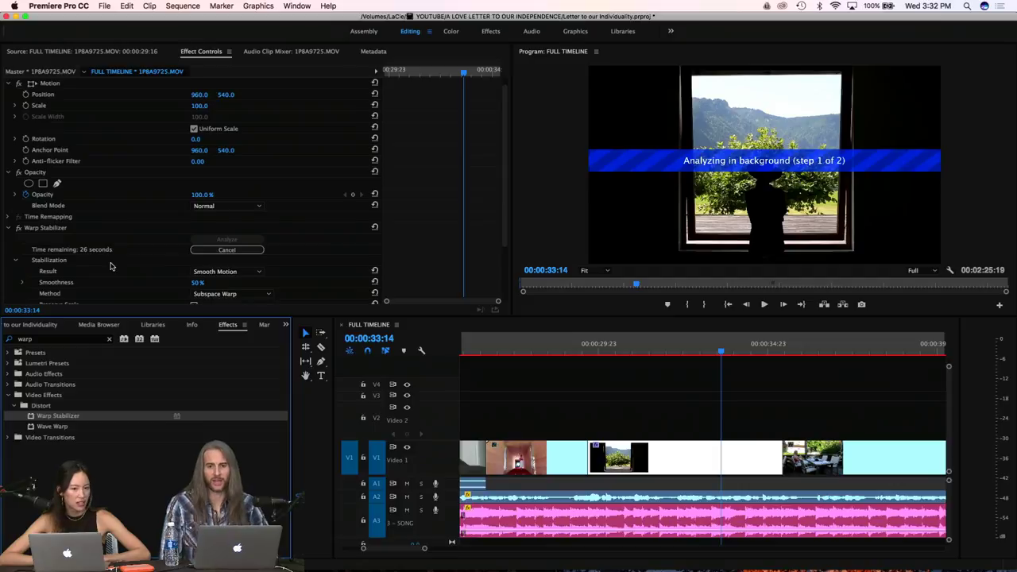
scroll(227, 239, down, 1)
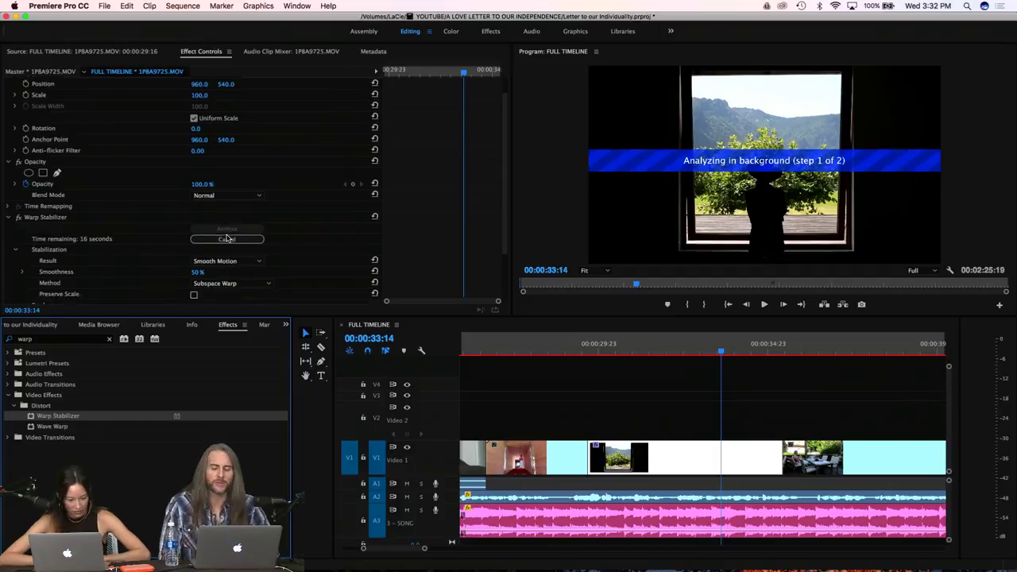
scroll(228, 238, down, 2)
click(584, 351)
drag(585, 352, 644, 353)
click(686, 426)
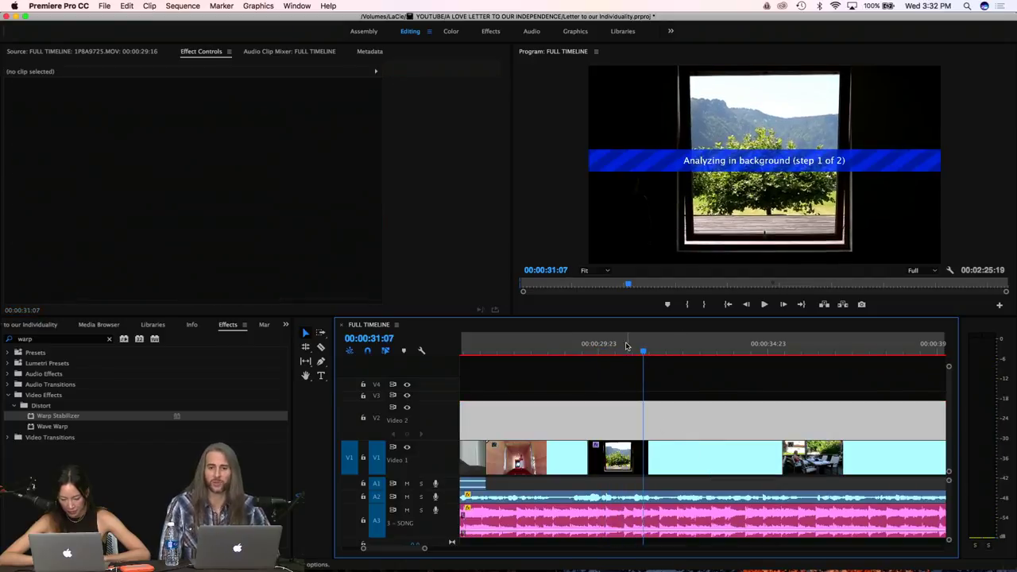
click(627, 351)
Reselect the window-silhouette clip and set its Warp Stabilizer Framing to Stabilize, Synthesize Edges
click(550, 457)
click(640, 441)
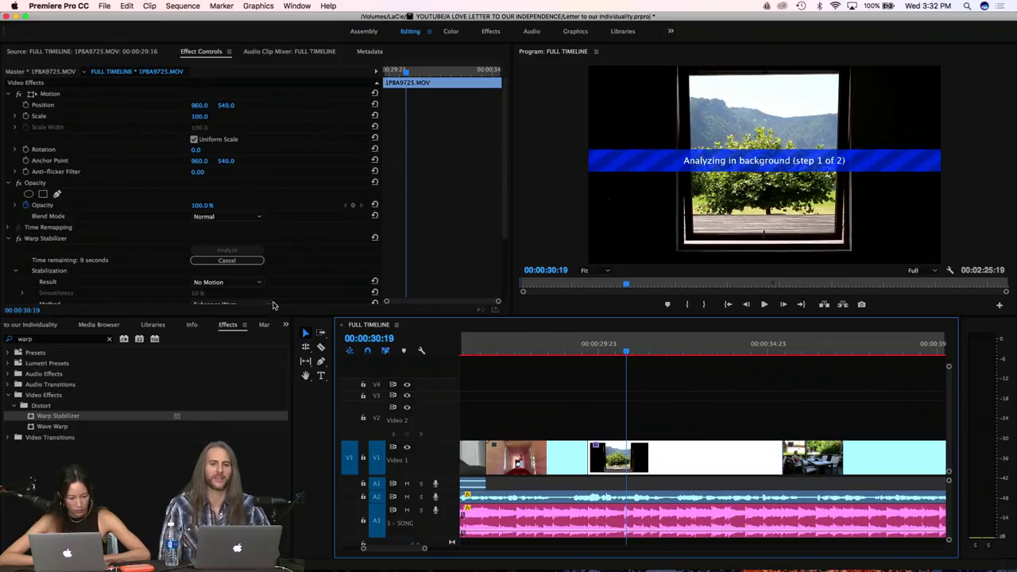
scroll(278, 282, down, 3)
drag(280, 278, 278, 289)
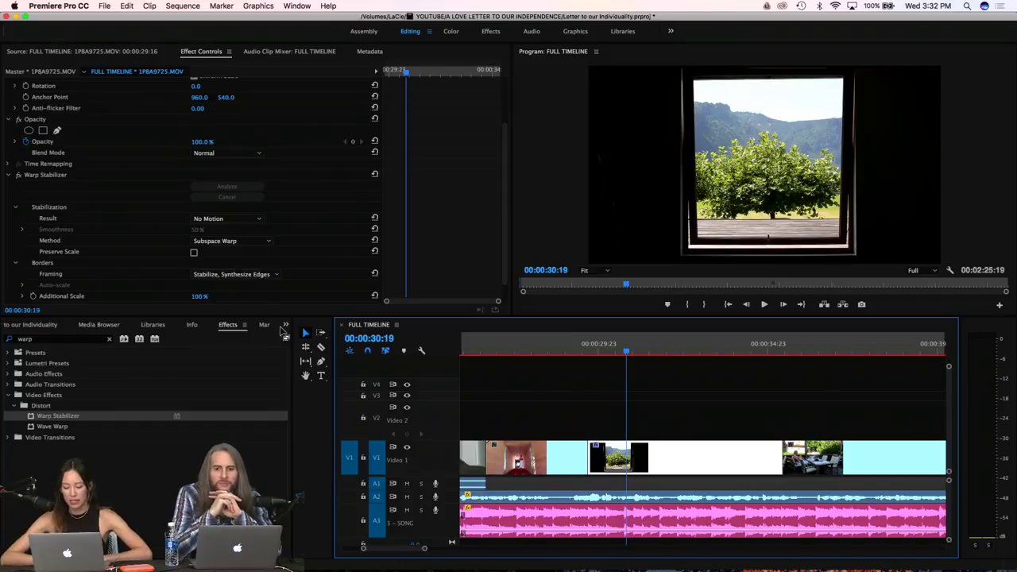
Play the stabilized window-silhouette clip from just before its start and stop at 00:00:31:00
click(583, 351)
key(space)
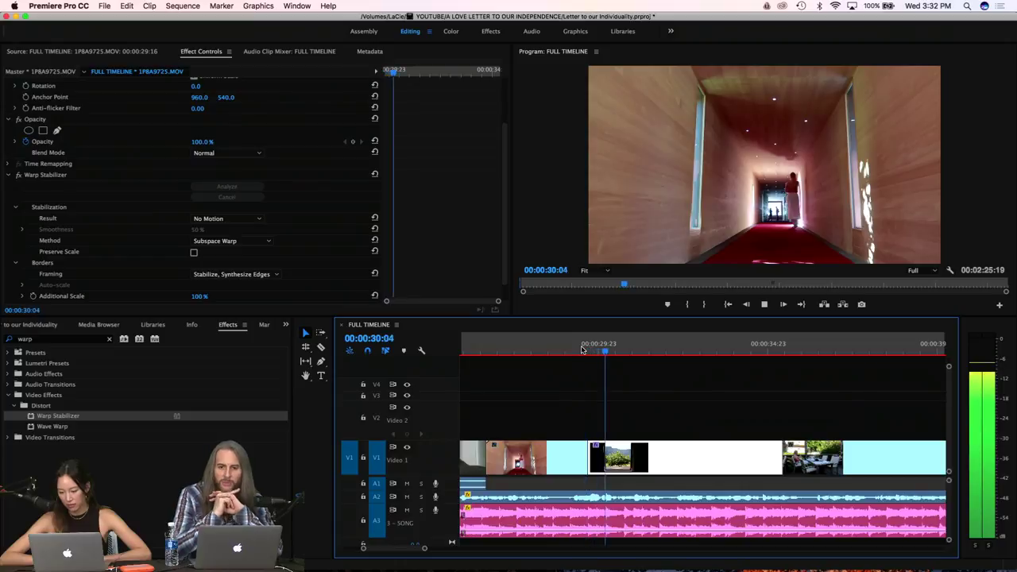
key(space)
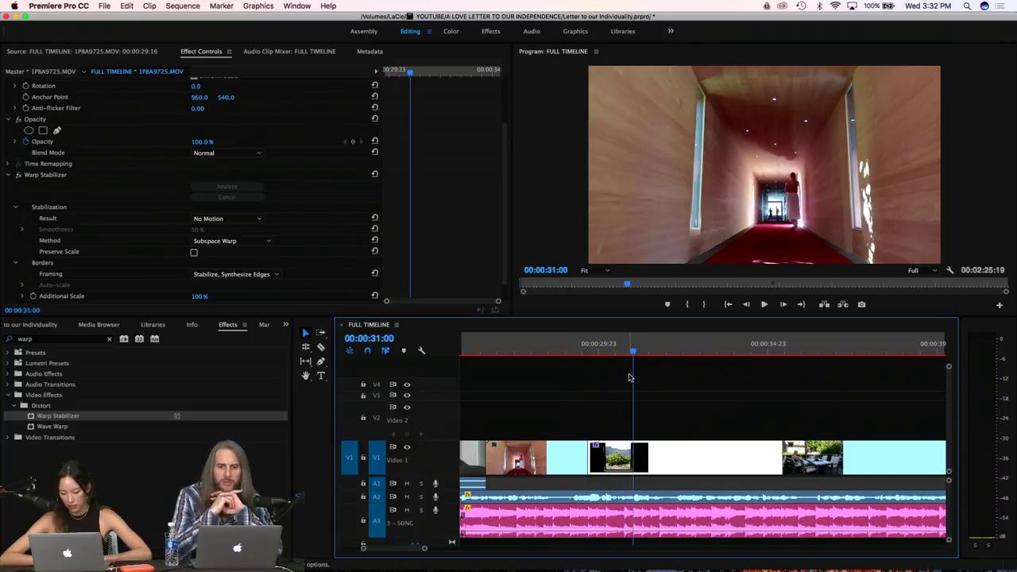
click(650, 438)
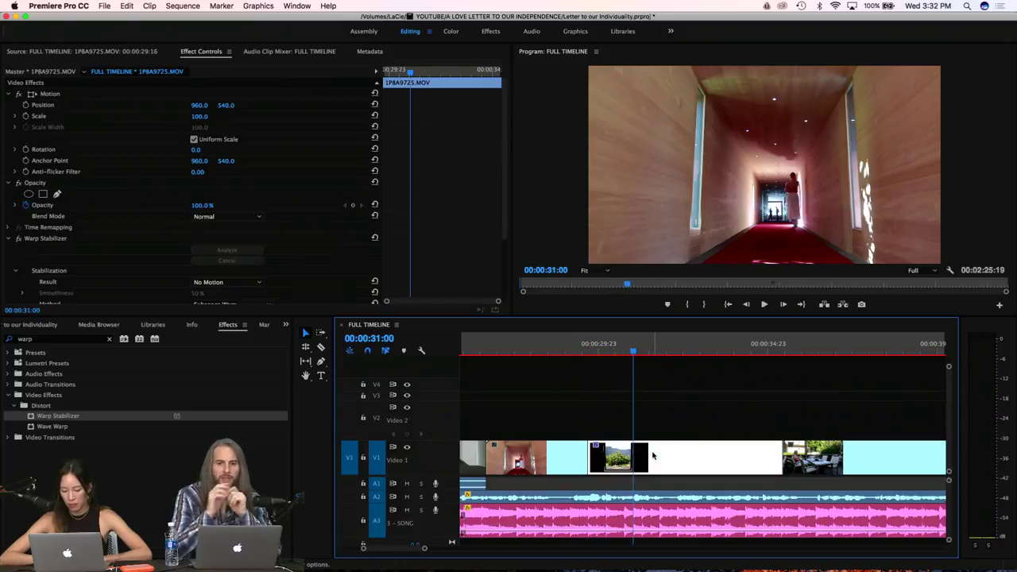
key(Return)
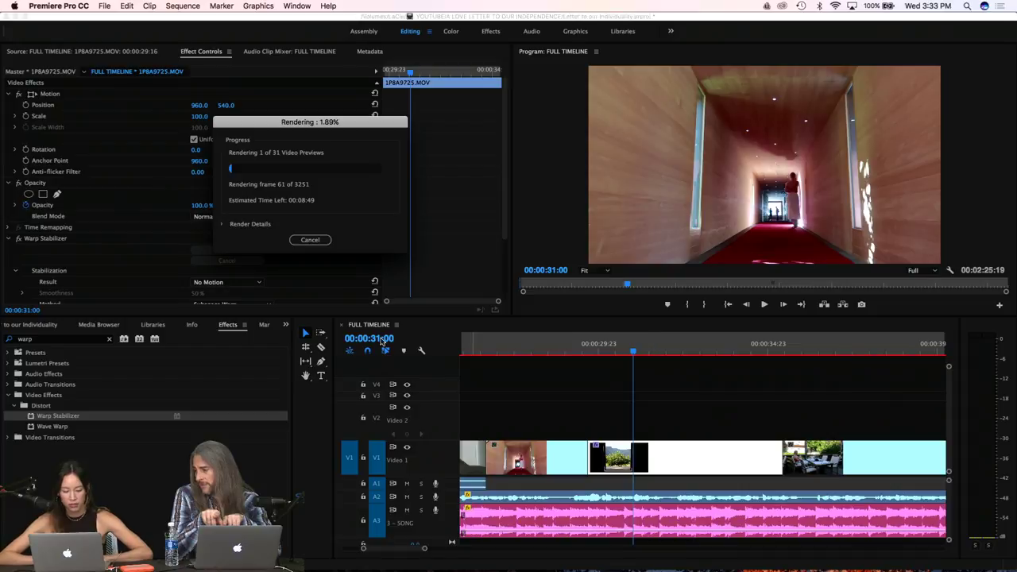
key(Escape)
click(704, 425)
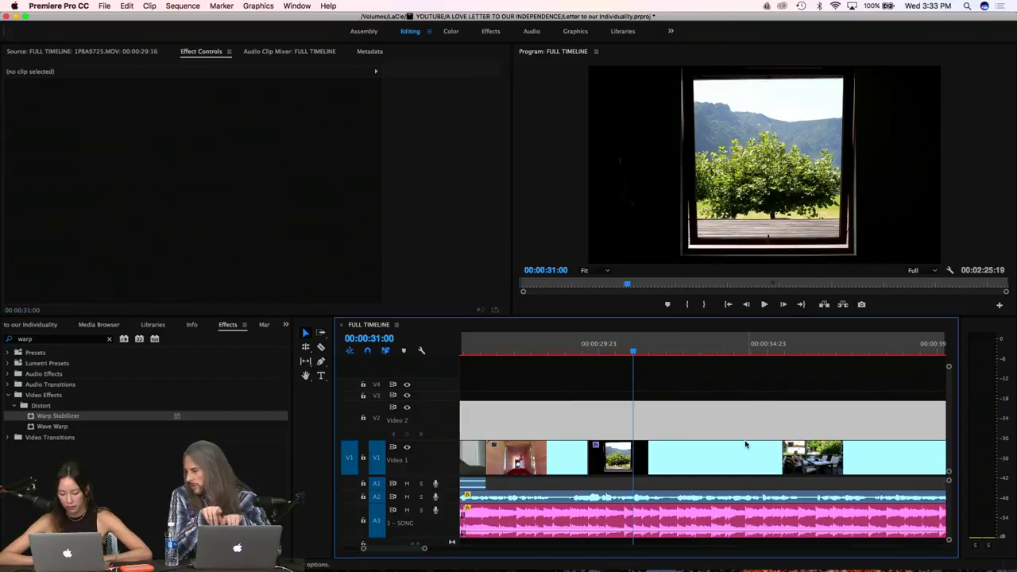
click(745, 446)
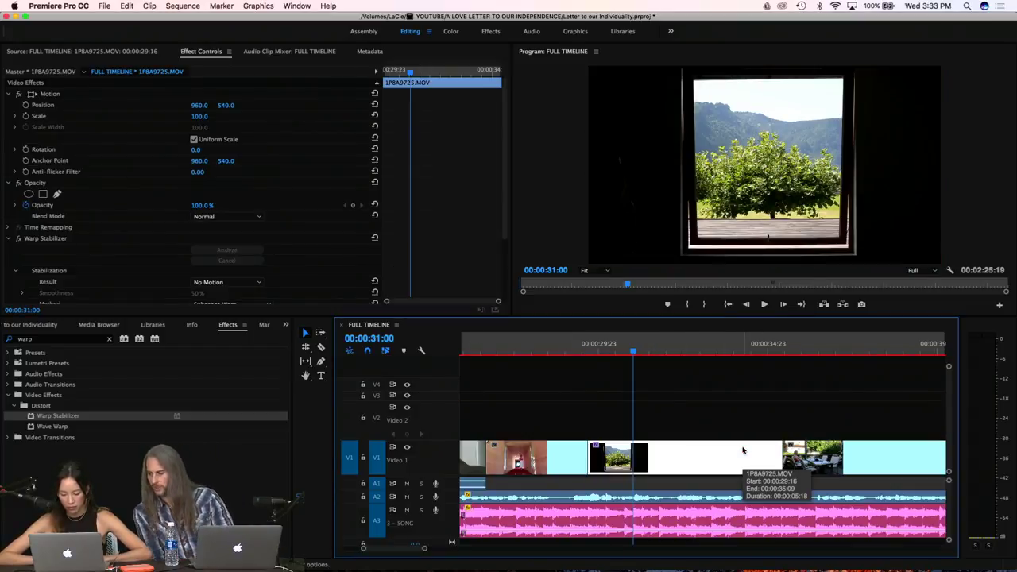
key(Return)
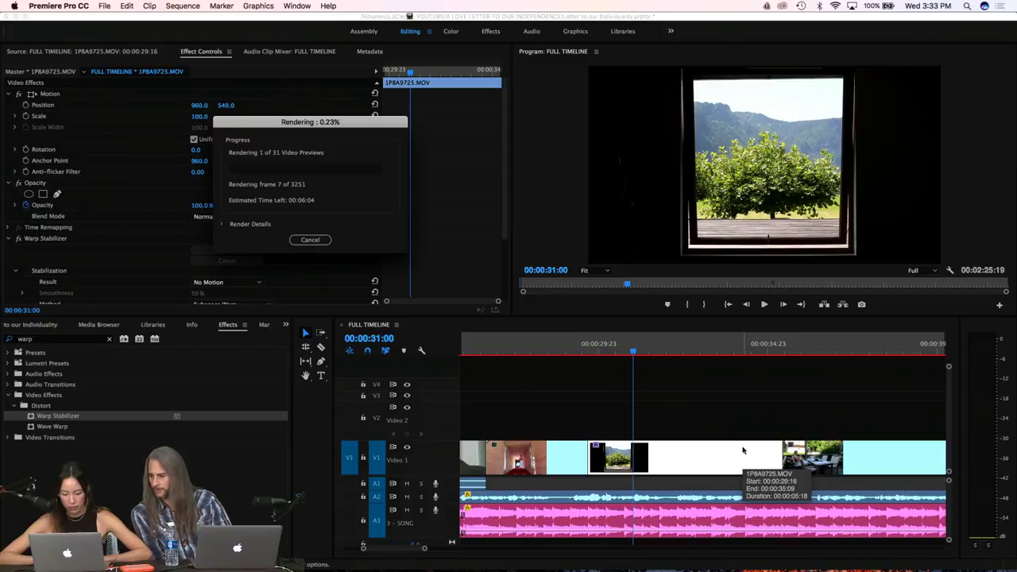
key(Escape)
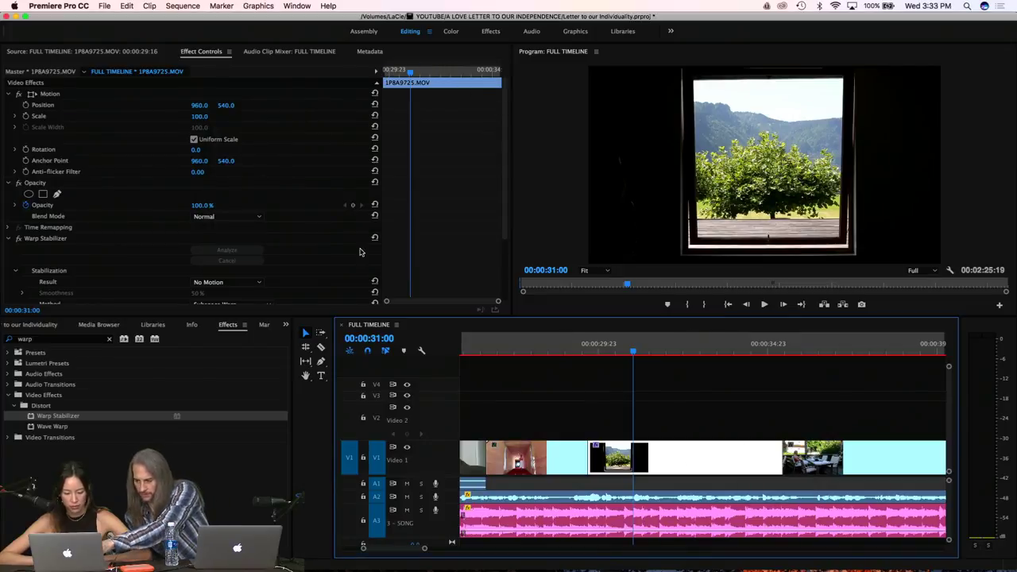
Show the Work Area Bar in the FULL TIMELINE sequence
click(421, 351)
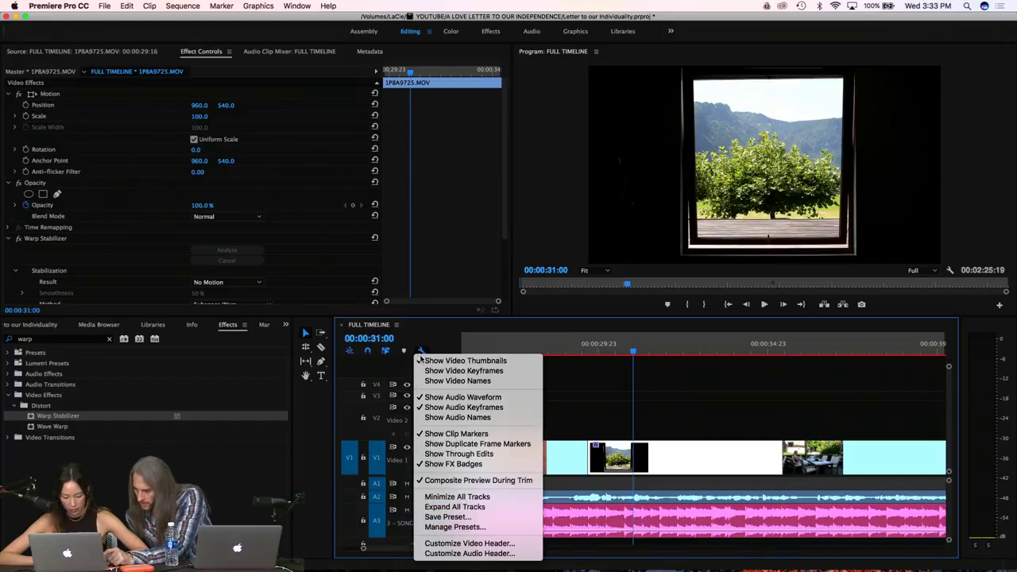
click(425, 342)
click(396, 325)
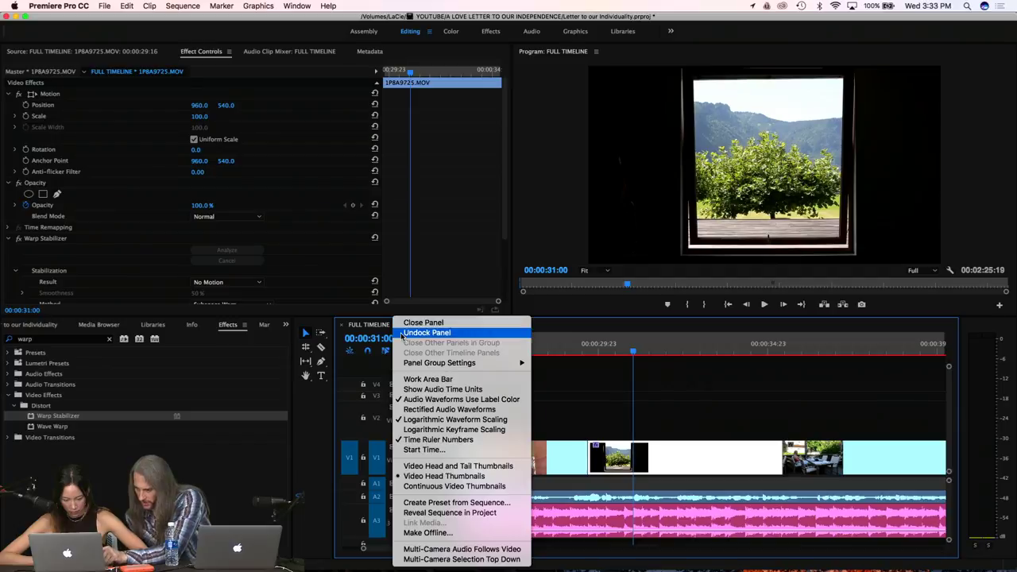
click(417, 380)
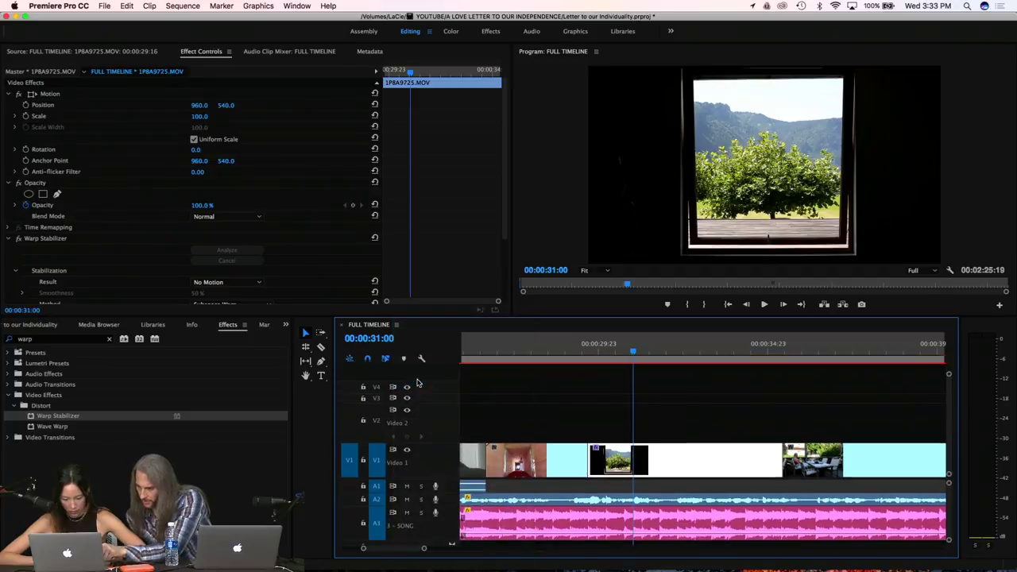
Shorten the work area of the FULL TIMELINE sequence so it spans just the stabilized window-silhouette clip
key(backslash)
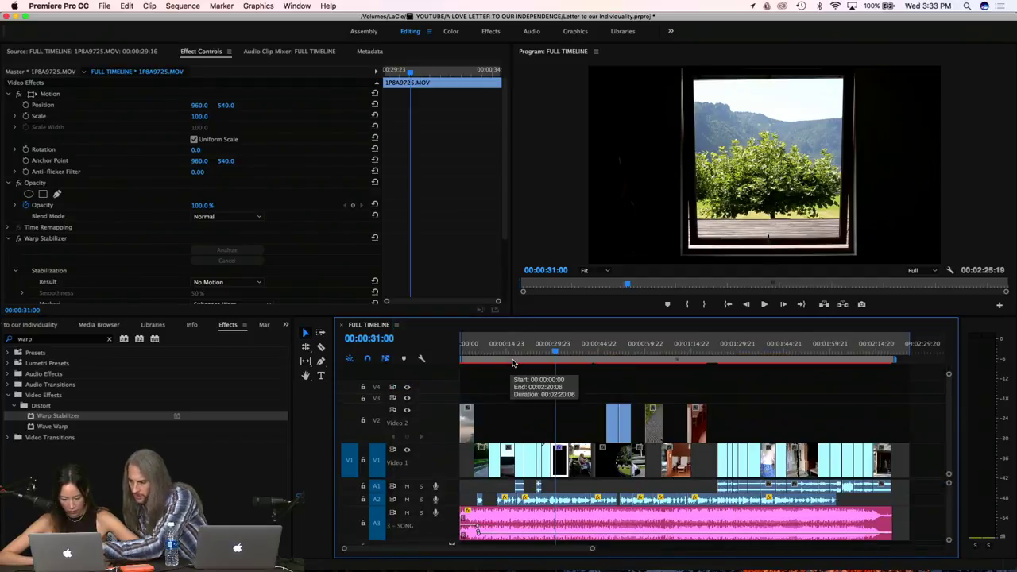
mouse_move(468, 359)
mouse_down()
mouse_move(466, 340)
mouse_move(526, 340)
mouse_move(450, 356)
mouse_move(561, 370)
mouse_move(553, 371)
mouse_up()
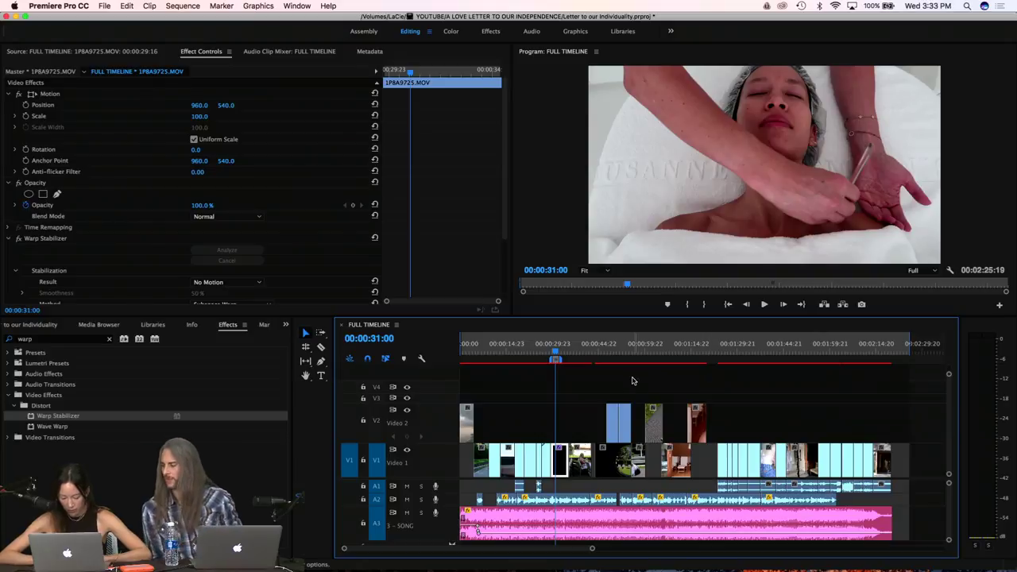
key(=)
drag(714, 362, 769, 371)
Try to render the effects in the work area around the window-silhouette clip
key(Return)
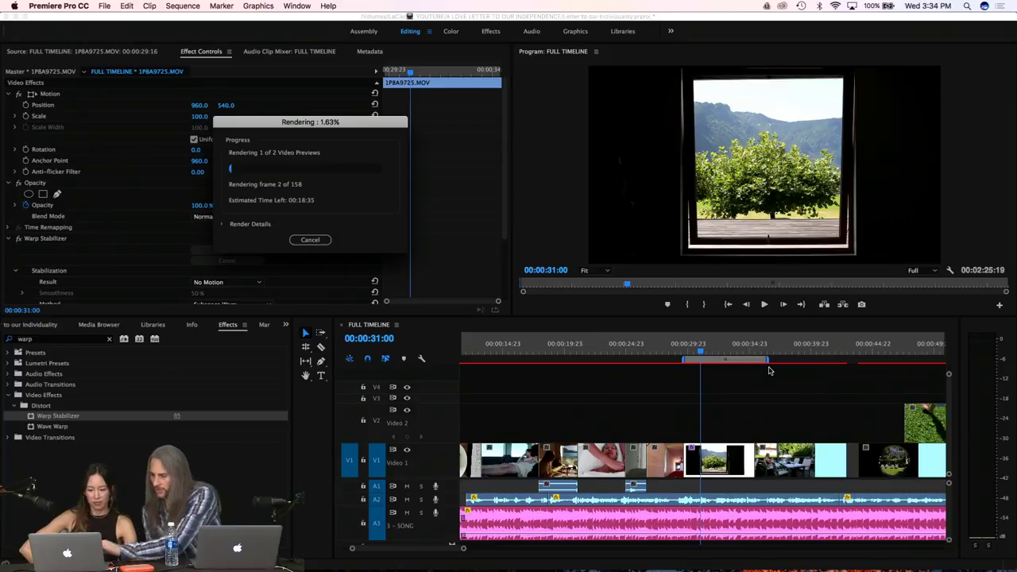
click(310, 240)
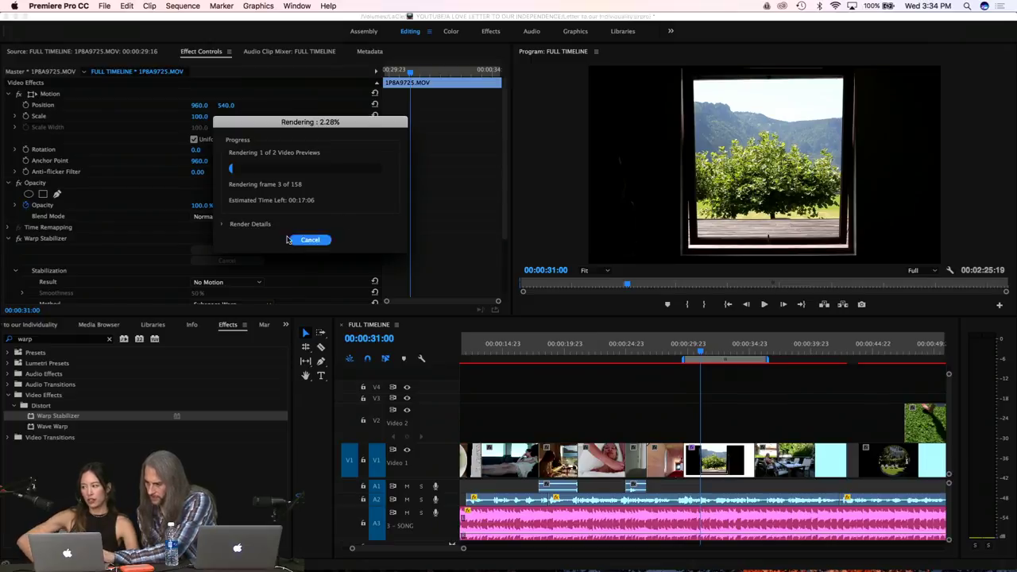
click(183, 6)
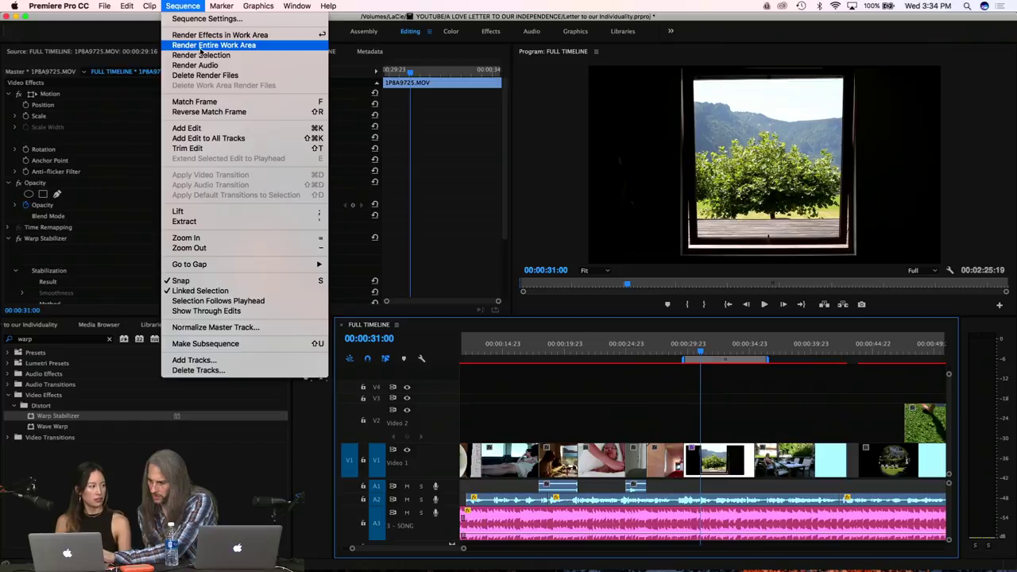
click(215, 36)
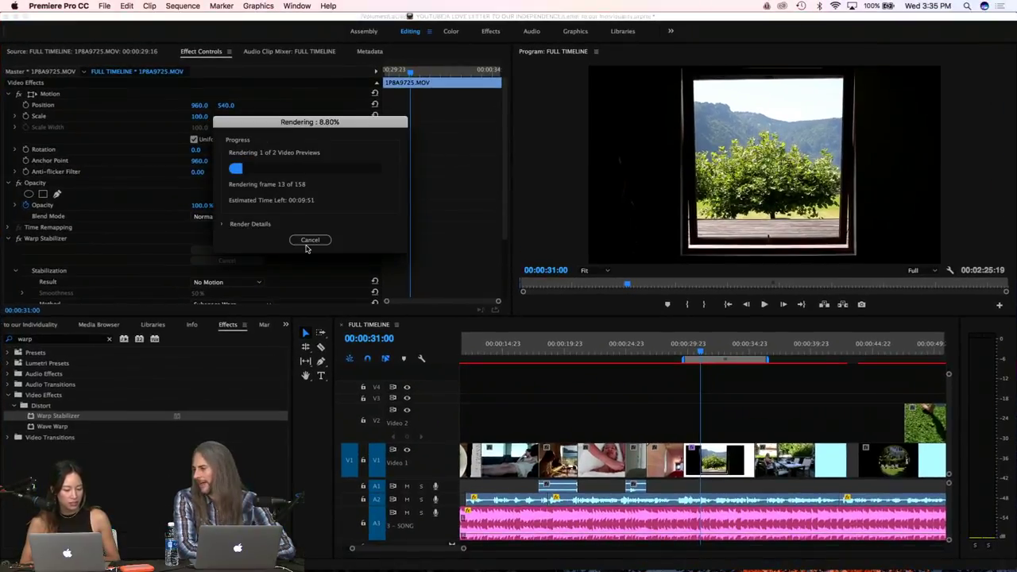
click(307, 243)
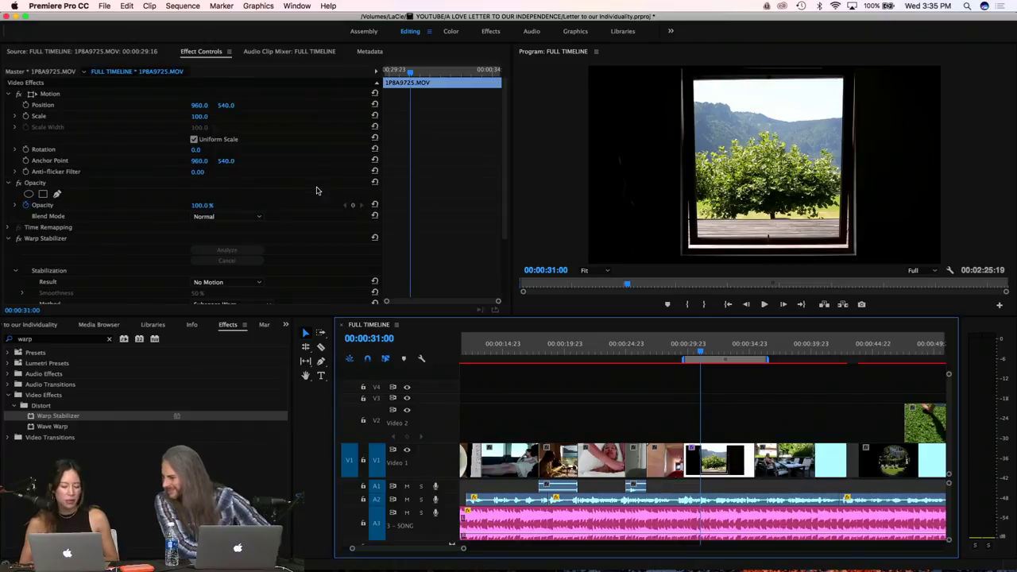
Play the window-silhouette clip's opening from 00:00:29:05 and set the program monitor's playback resolution to 1/4
drag(699, 357, 679, 360)
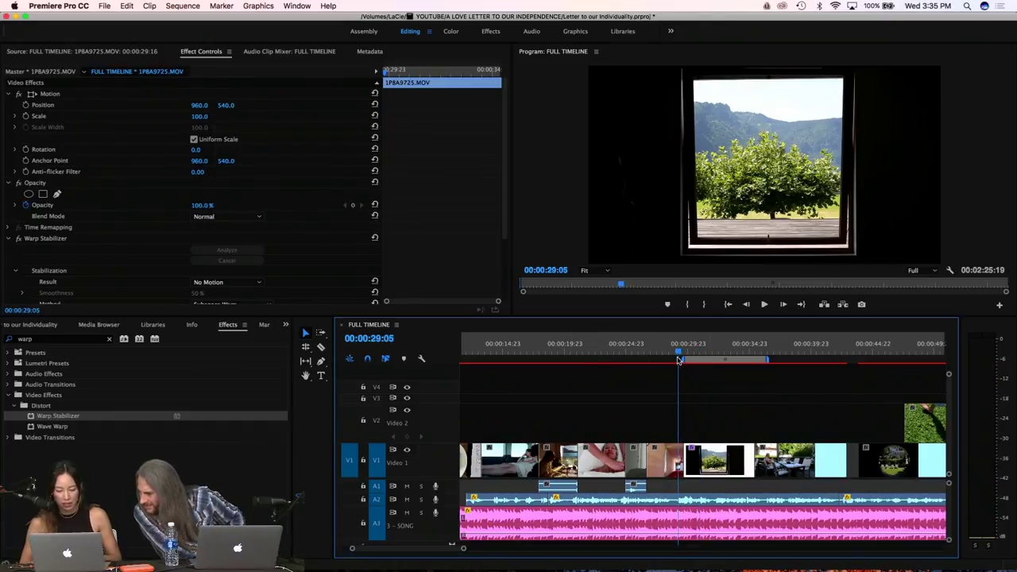
key(space)
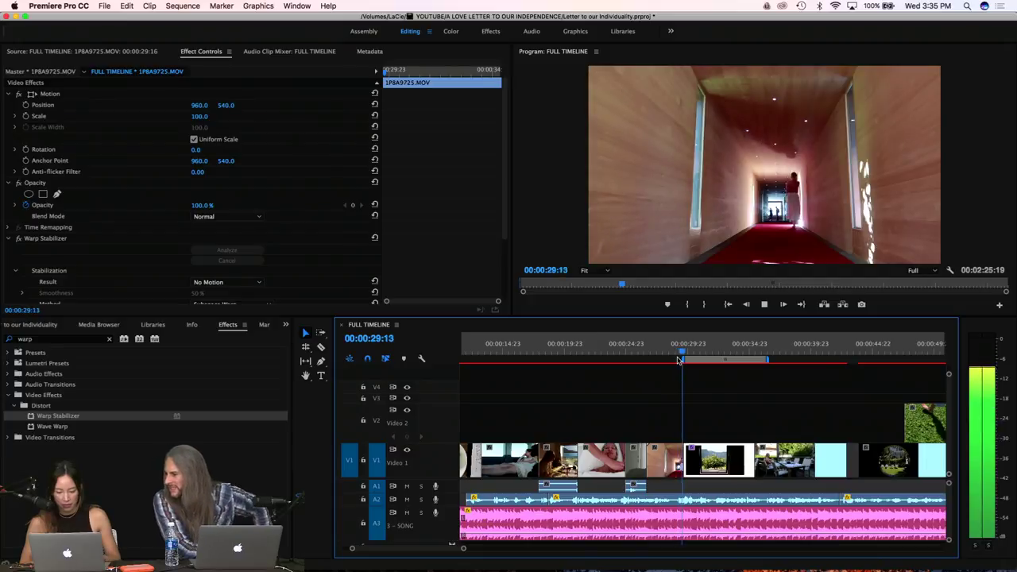
key(space)
click(913, 270)
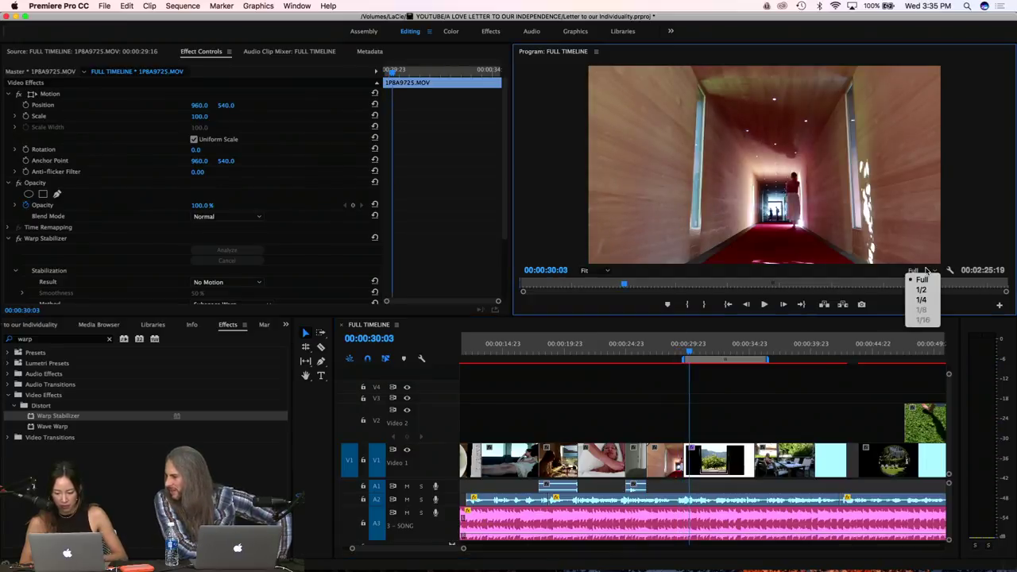
click(921, 294)
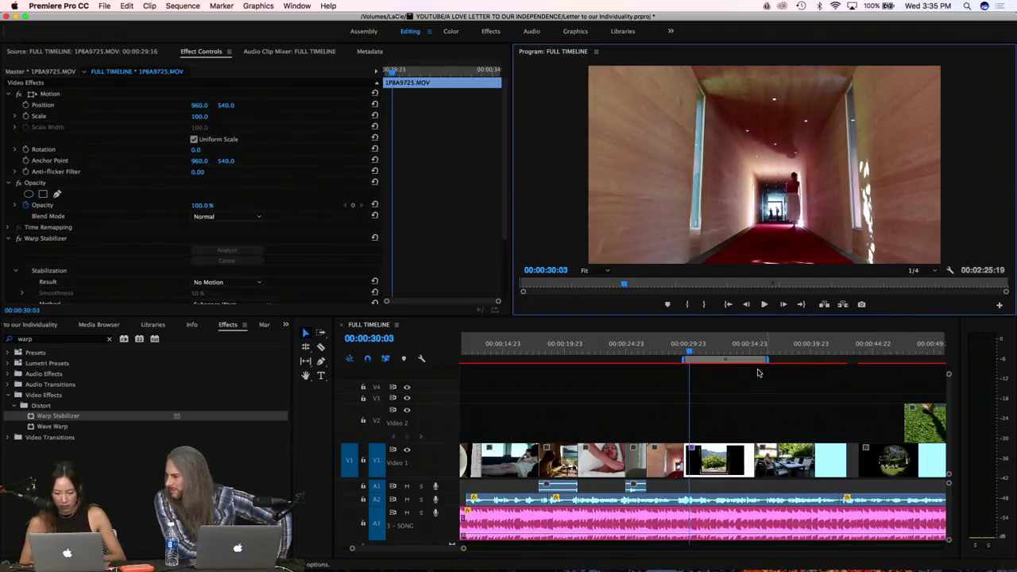
Replay the window-silhouette clip from its start, deselect it and move the playhead back to 00:00:24:07
click(684, 355)
key(space)
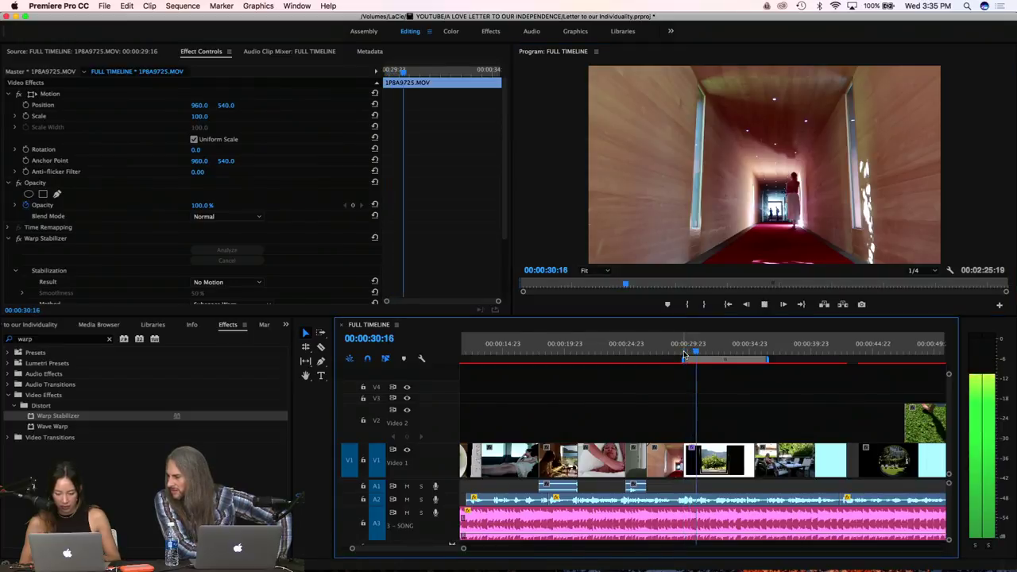
click(667, 355)
click(618, 382)
click(619, 348)
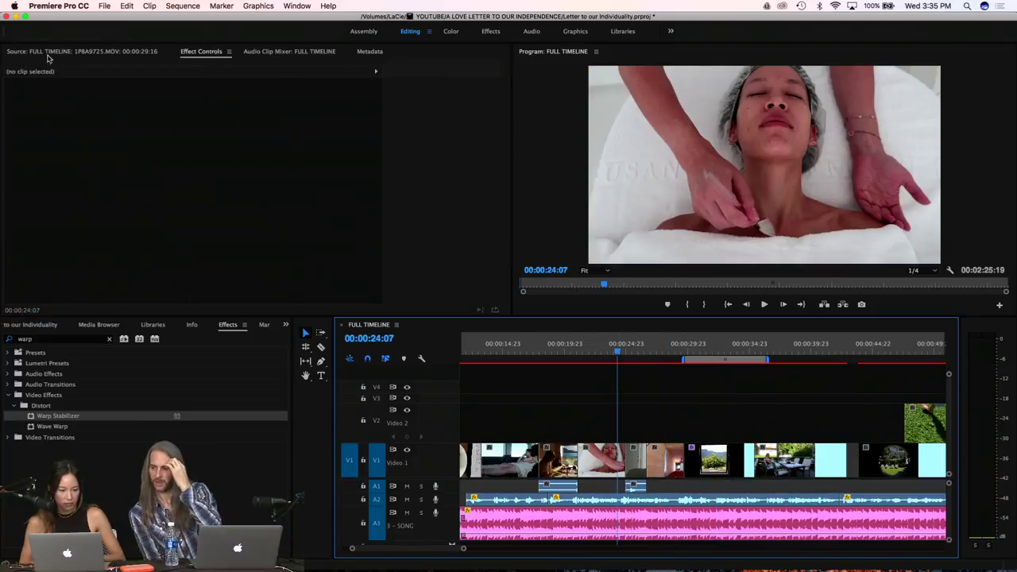
Examine the project's General, Scratch Disks and Ingest settings for the renderer and preview locations
click(104, 7)
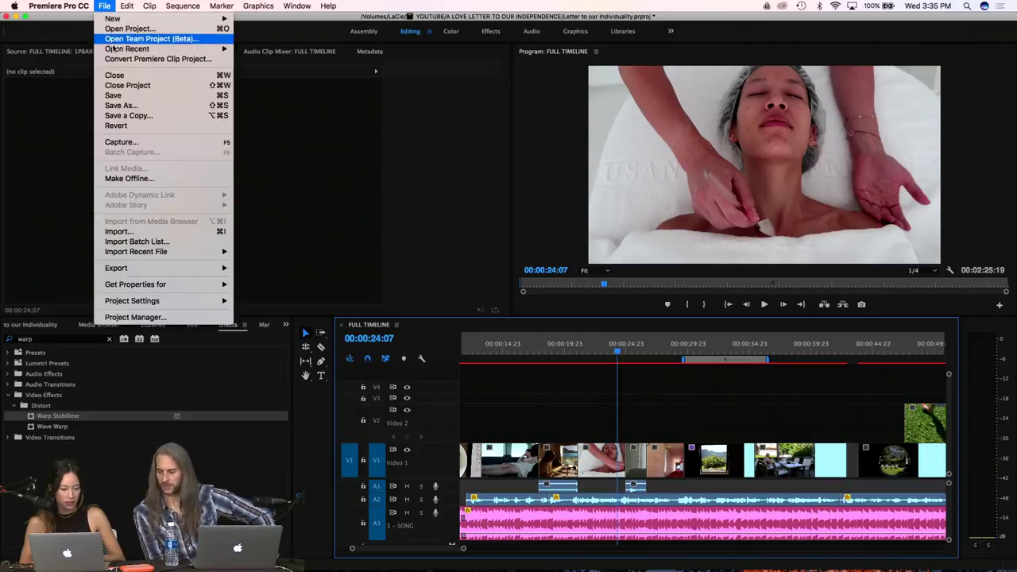
mouse_move(146, 302)
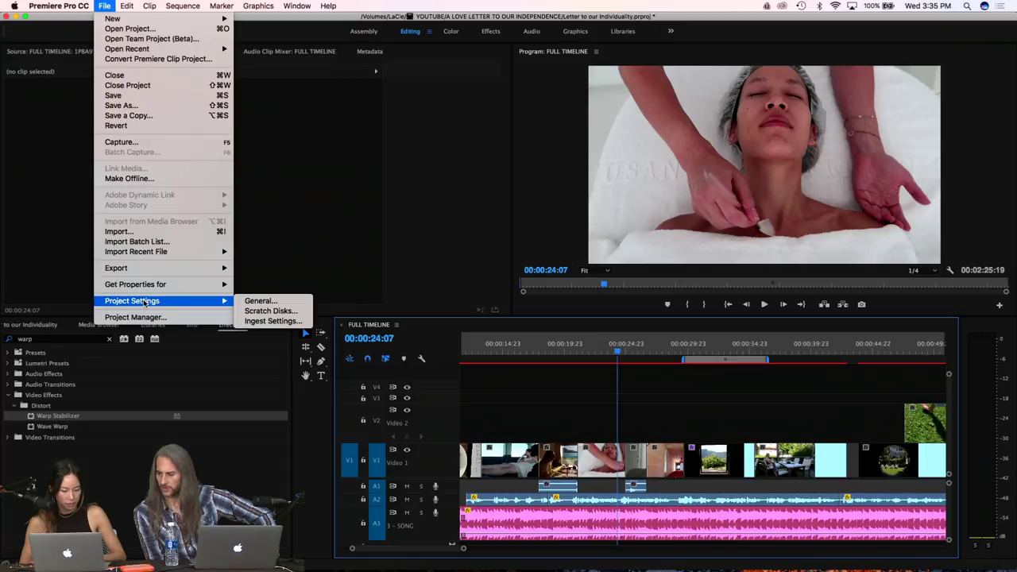
click(256, 306)
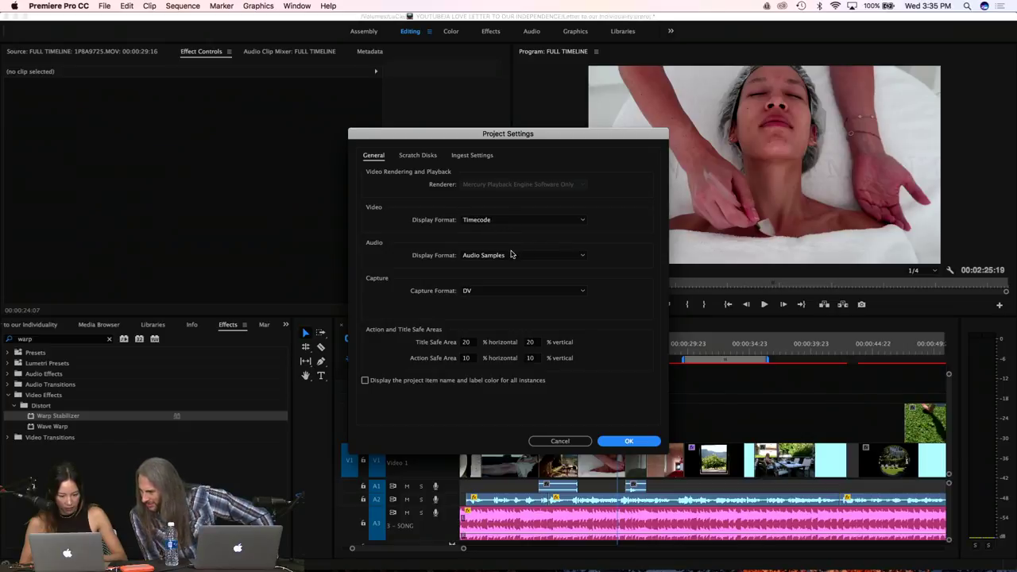
click(422, 158)
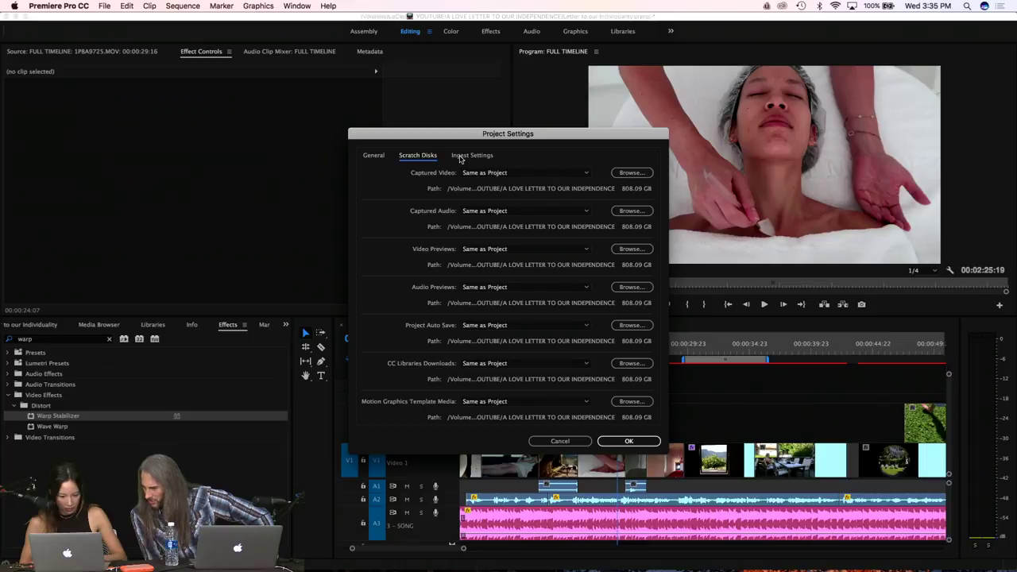
click(460, 157)
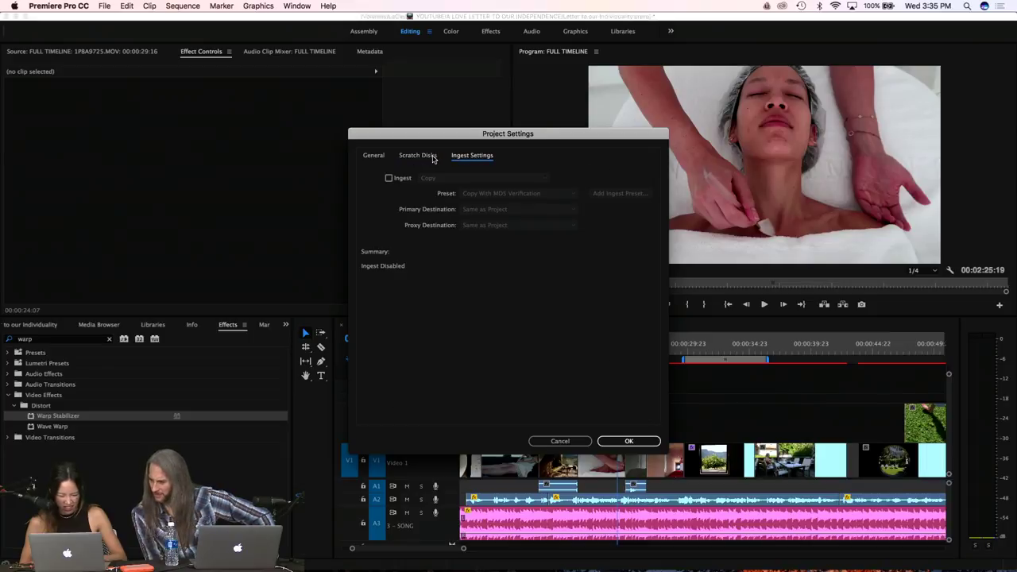
click(433, 157)
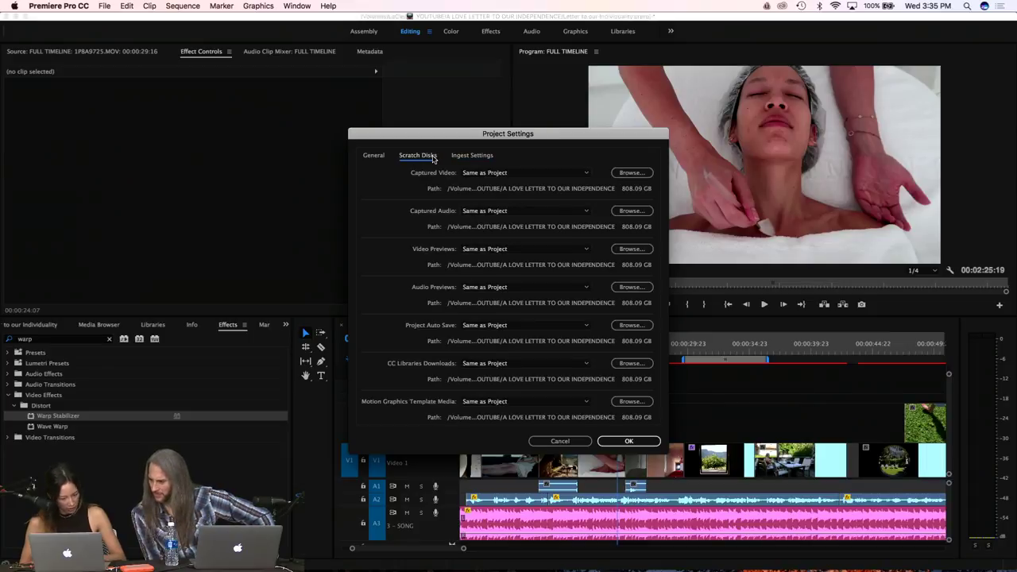
click(375, 158)
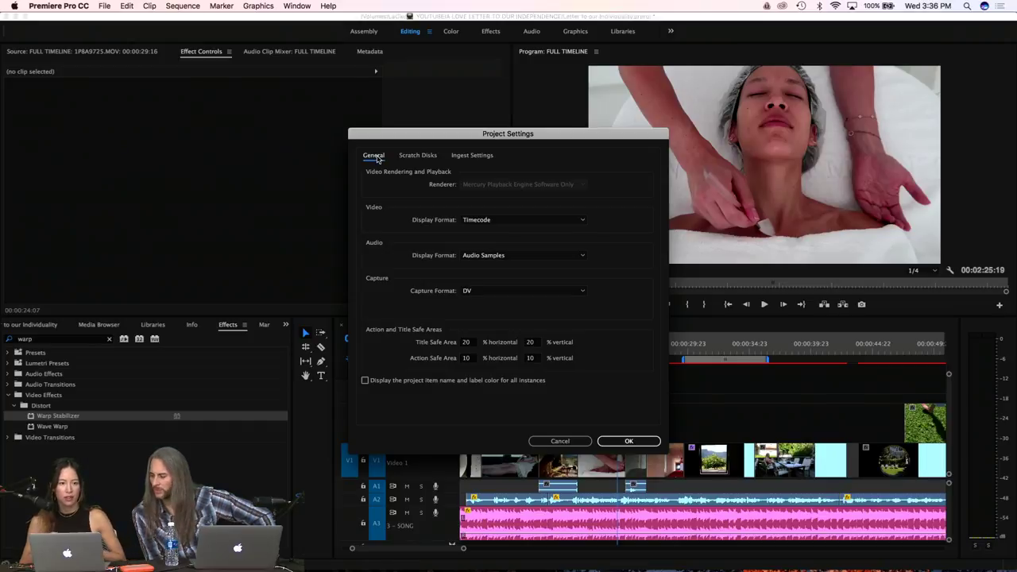
click(624, 440)
Save the project, then close the FULL TIMELINE sequence and the project window
key(super+s)
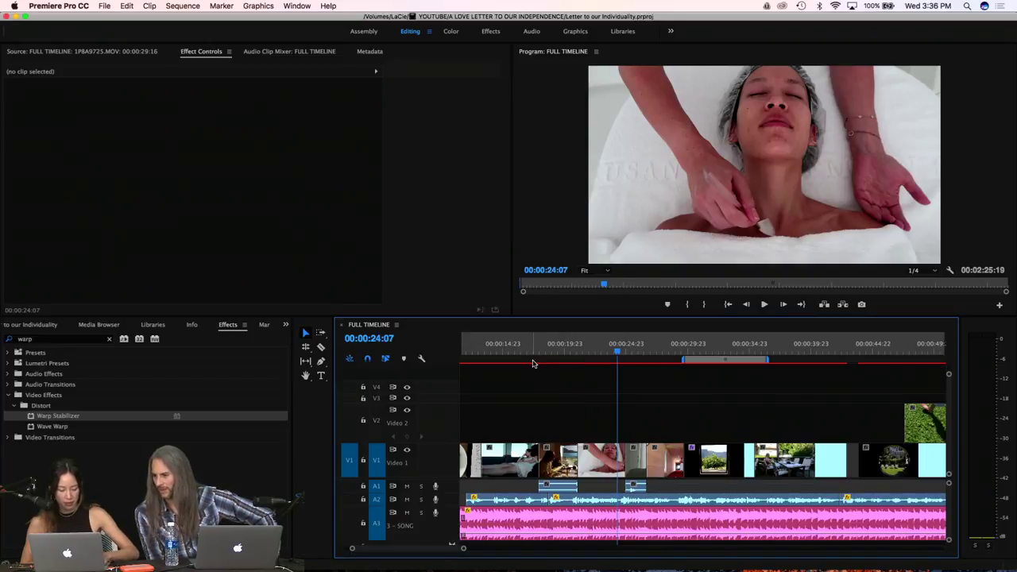
key(super+w)
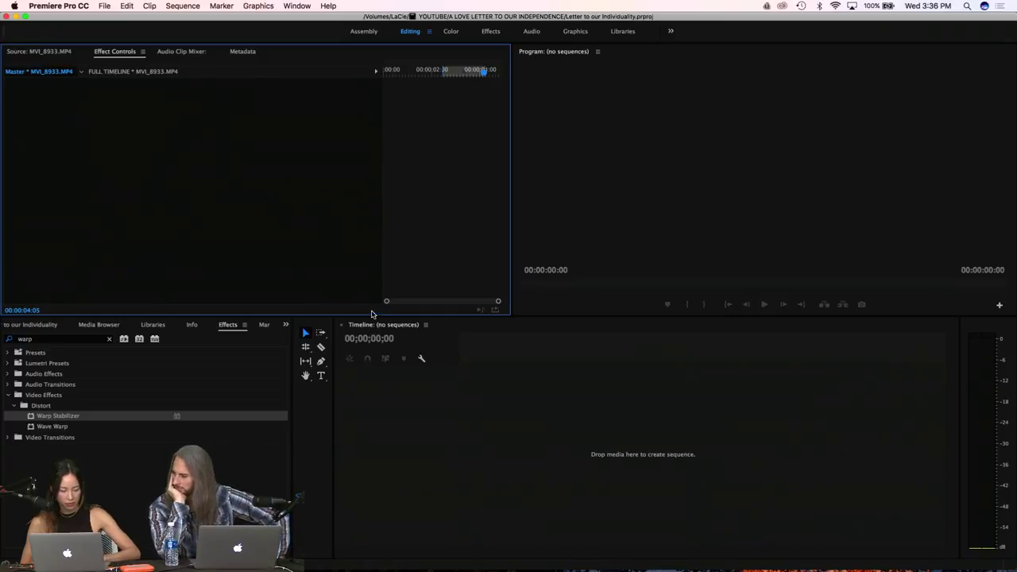
key(super+o)
double_click(656, 157)
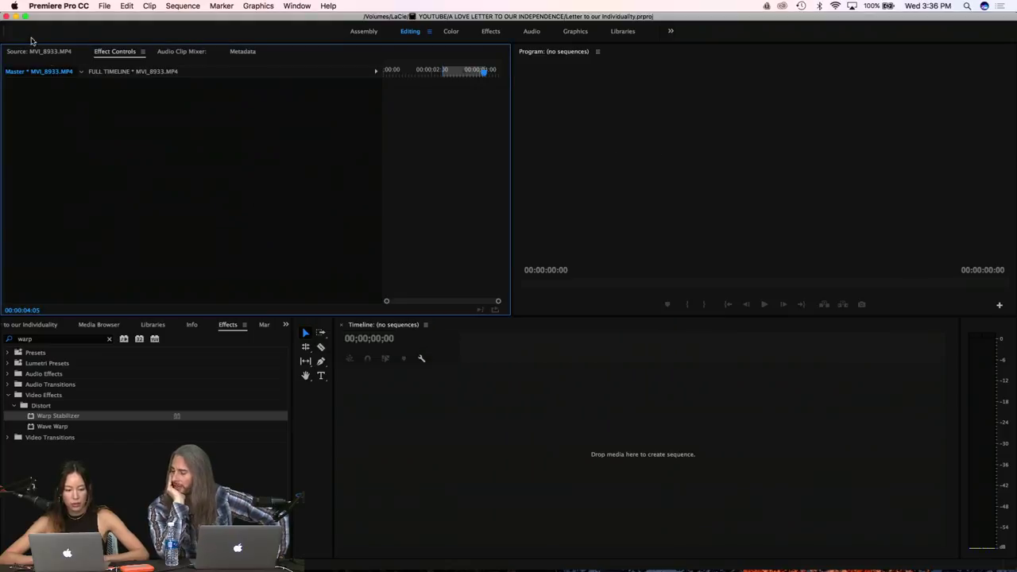
click(7, 17)
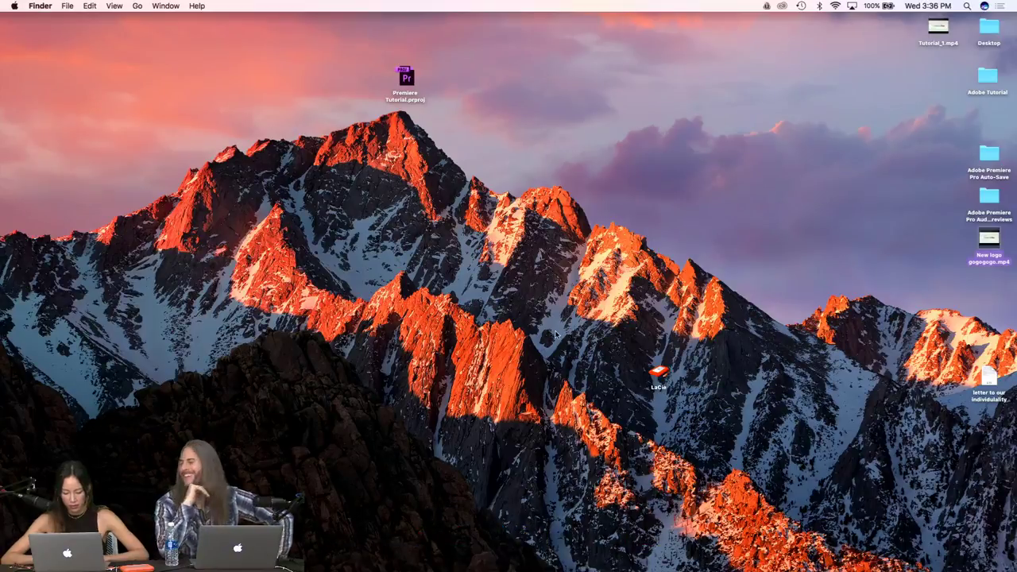
Search the computer for "pre" and relaunch Adobe Premiere Pro CC 2017
key(super+space)
text(pre)
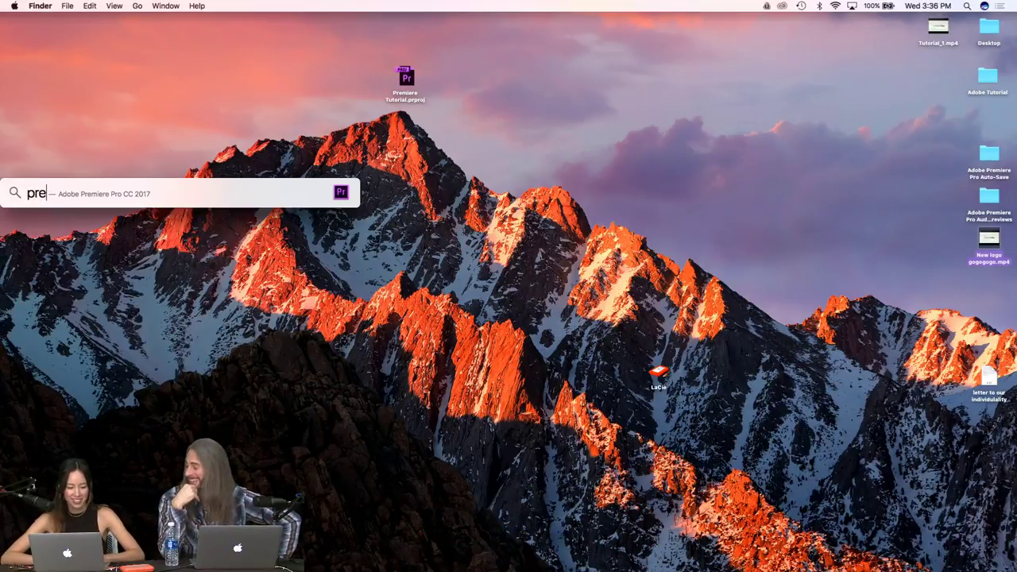
key(Return)
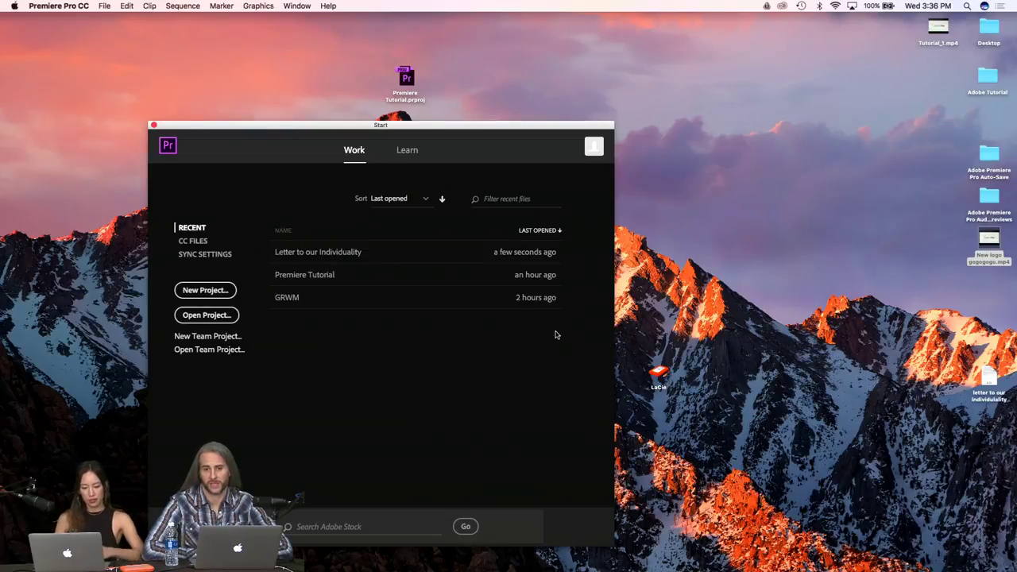
Open the recent Letter to our Individuality project, extend the work area's start back to about 00:00:15 and move the playhead to 00:00:32:08
click(405, 257)
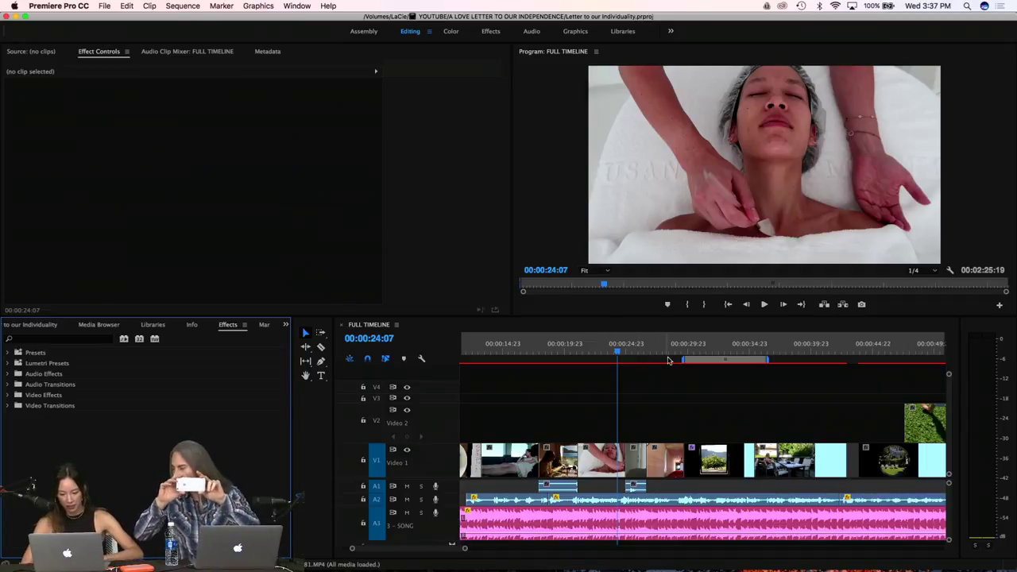
drag(681, 360, 509, 351)
drag(647, 354, 718, 374)
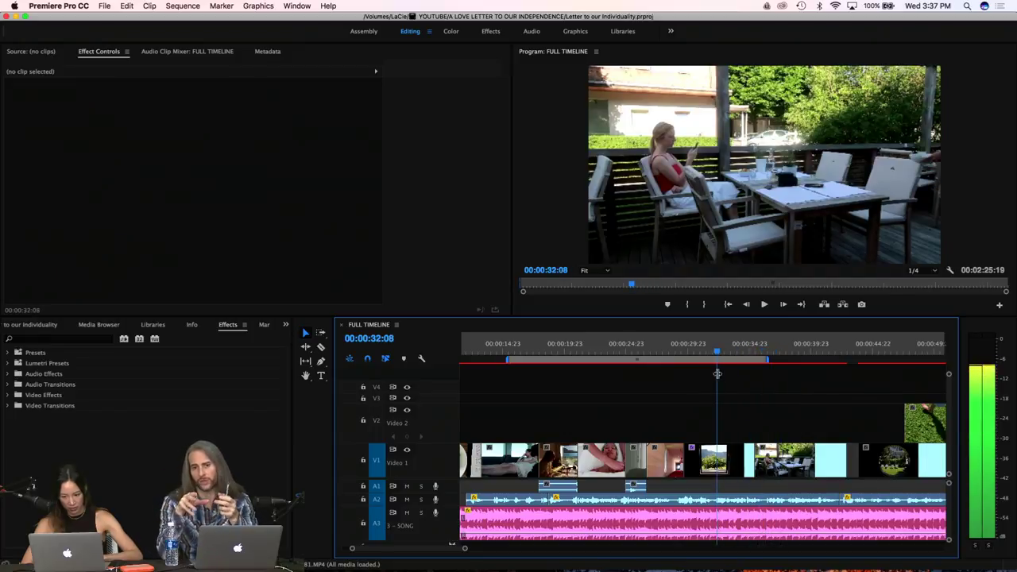
Select the window-silhouette clip and examine its Warp Stabilizer settings and available clip commands
click(722, 474)
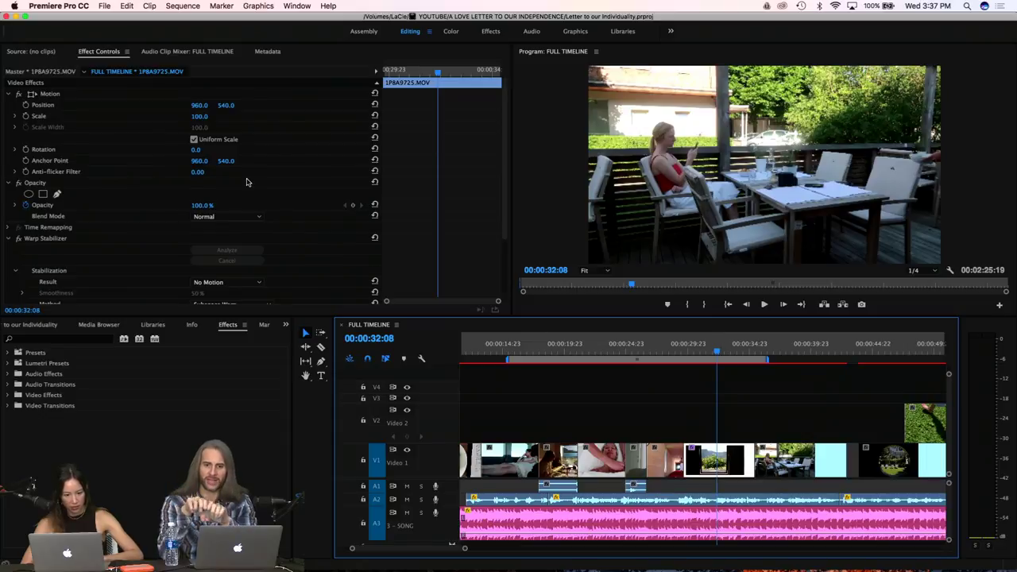
scroll(247, 182, down, 3)
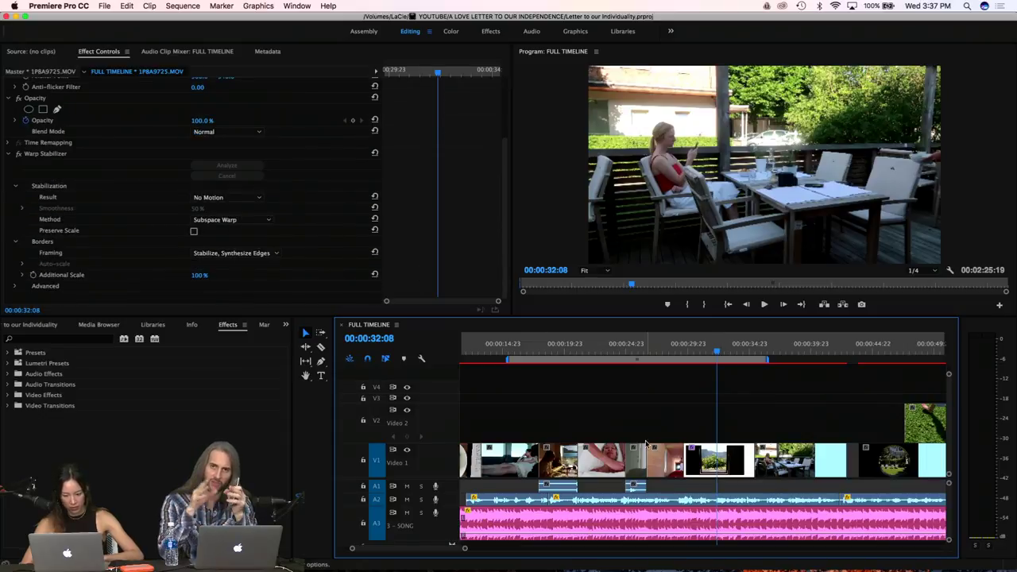
right_click(713, 463)
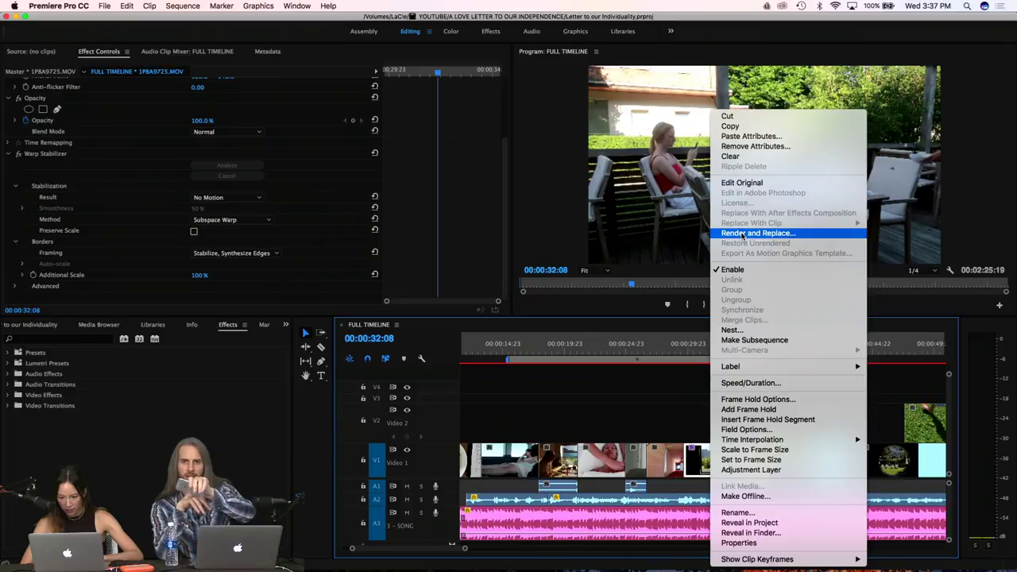
click(720, 384)
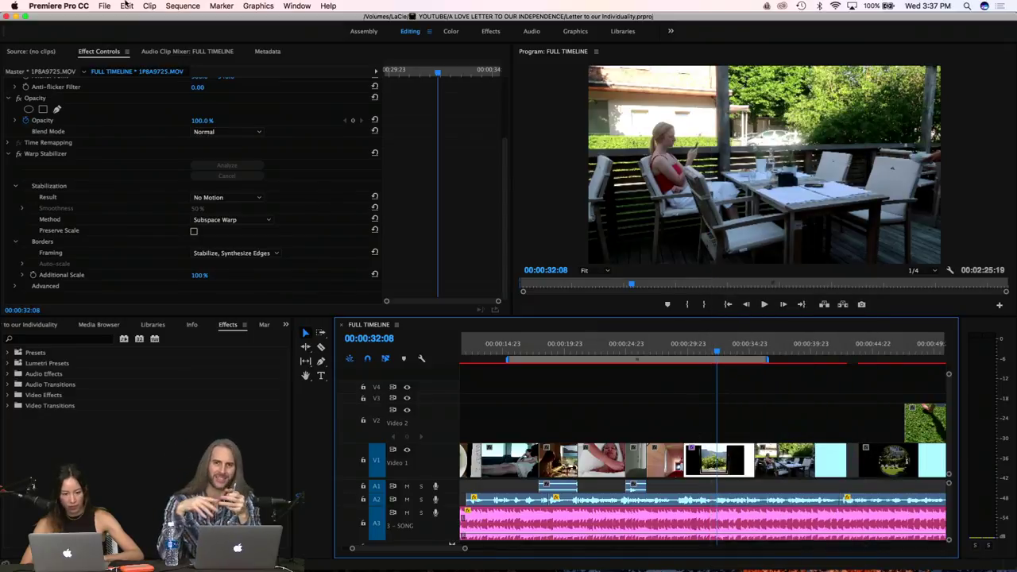
Check the renderer in the project's General settings, cancel without changes, and replay the window-silhouette clip
click(173, 5)
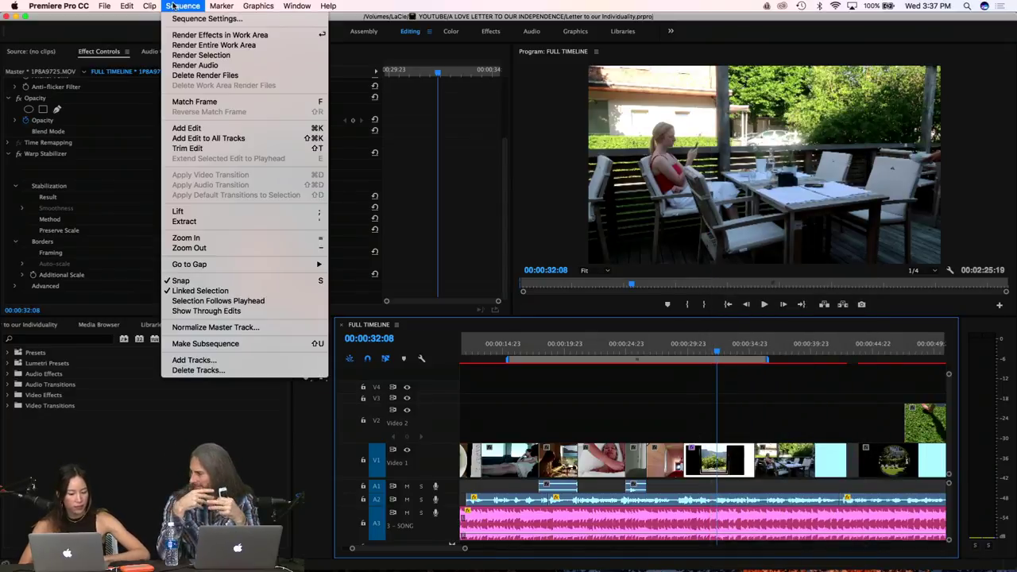
mouse_move(261, 5)
mouse_move(153, 6)
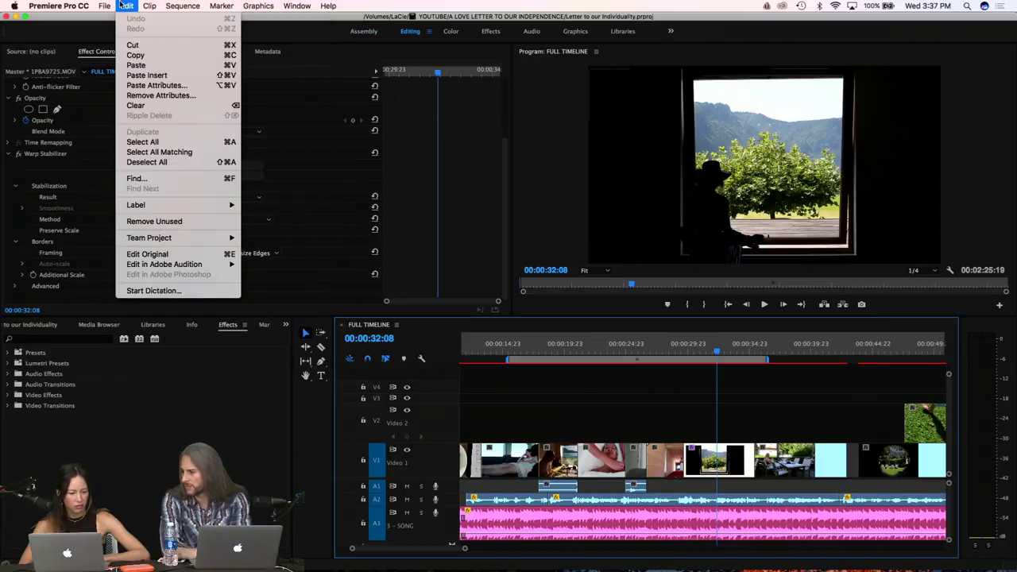
click(149, 5)
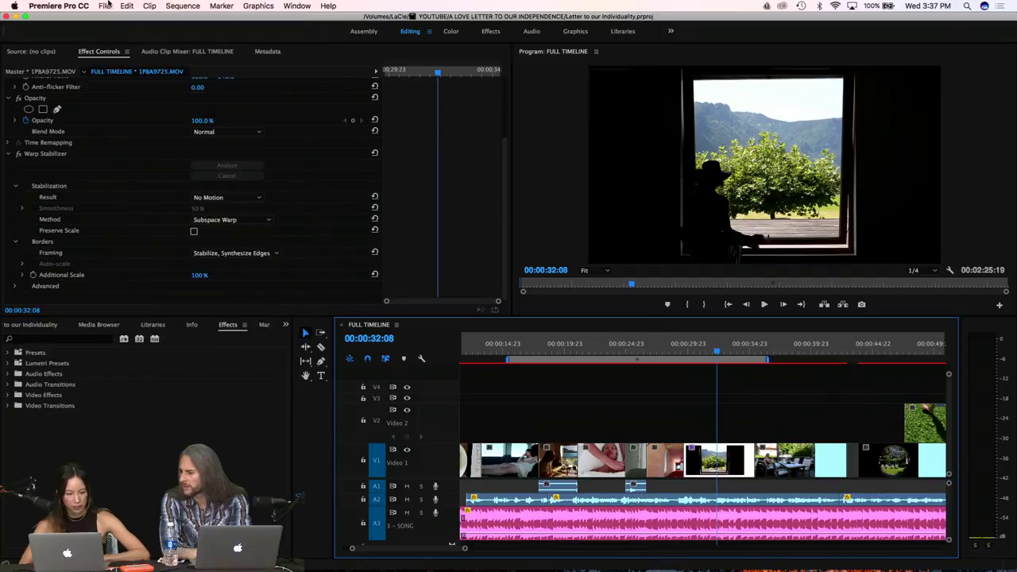
click(105, 6)
mouse_move(170, 302)
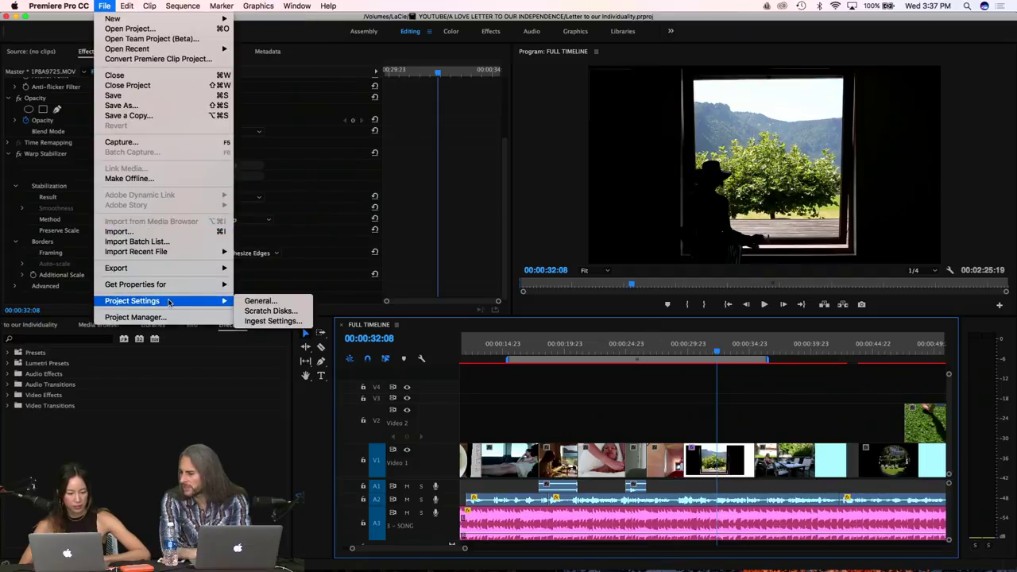
click(261, 301)
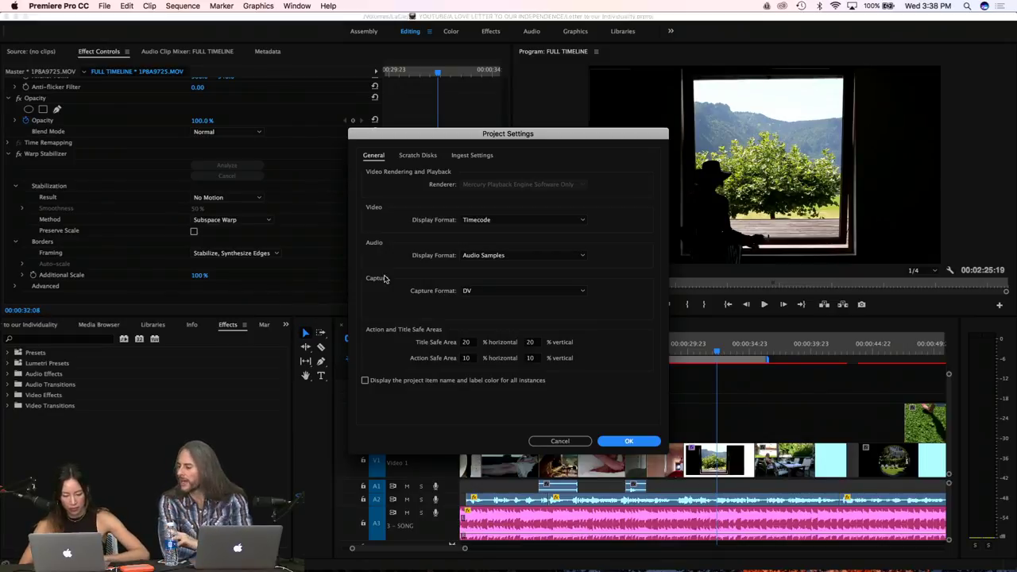
click(558, 440)
drag(717, 354, 660, 354)
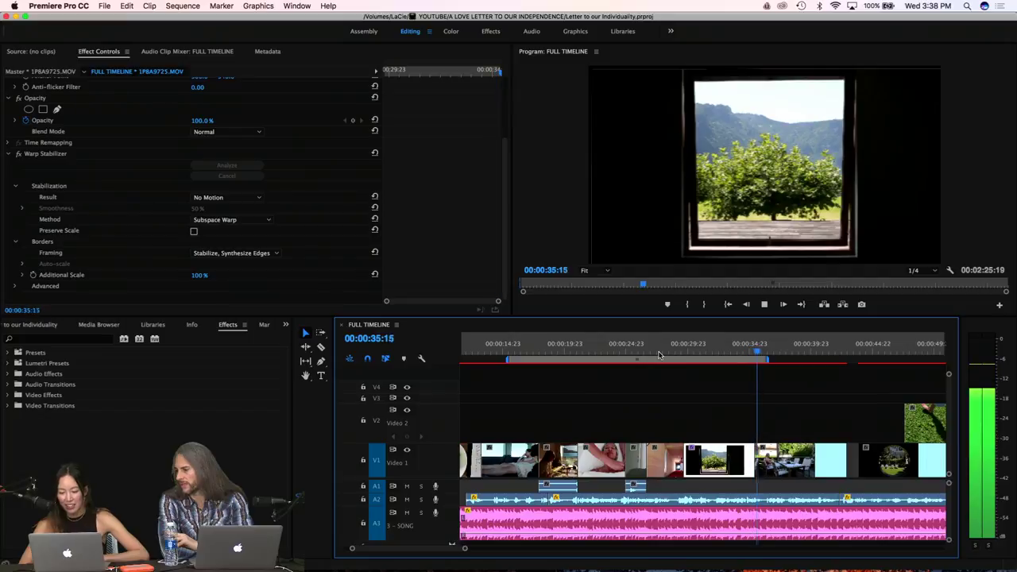
key(space)
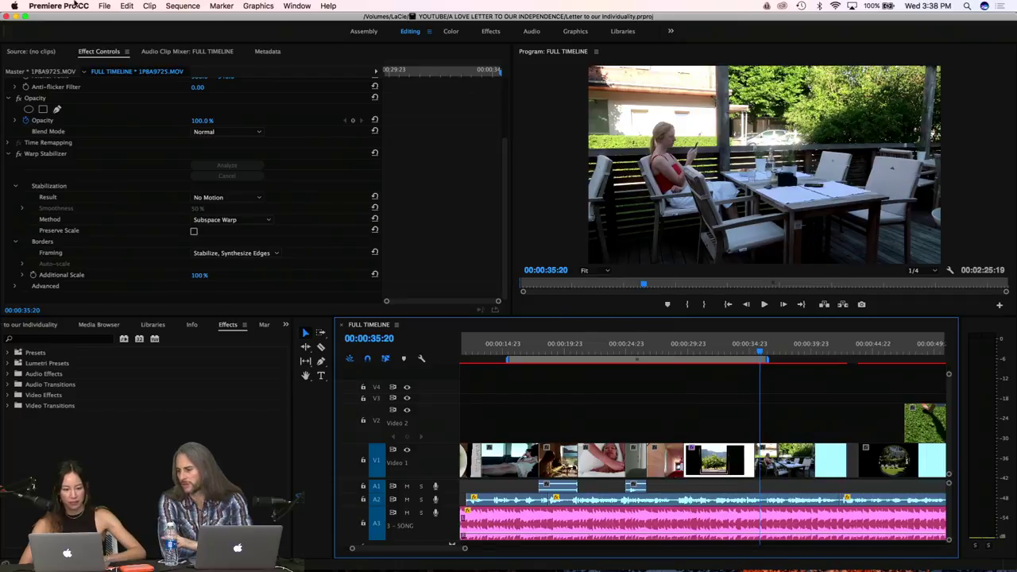
Examine the Mac's Energy Saver settings for power adapter and battery in System Preferences, then close them
click(11, 5)
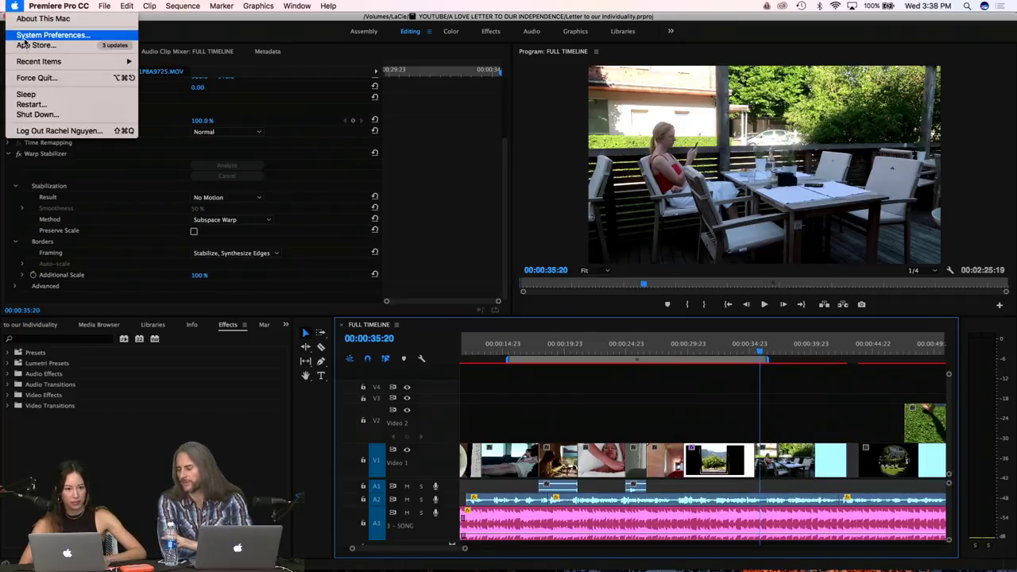
click(23, 37)
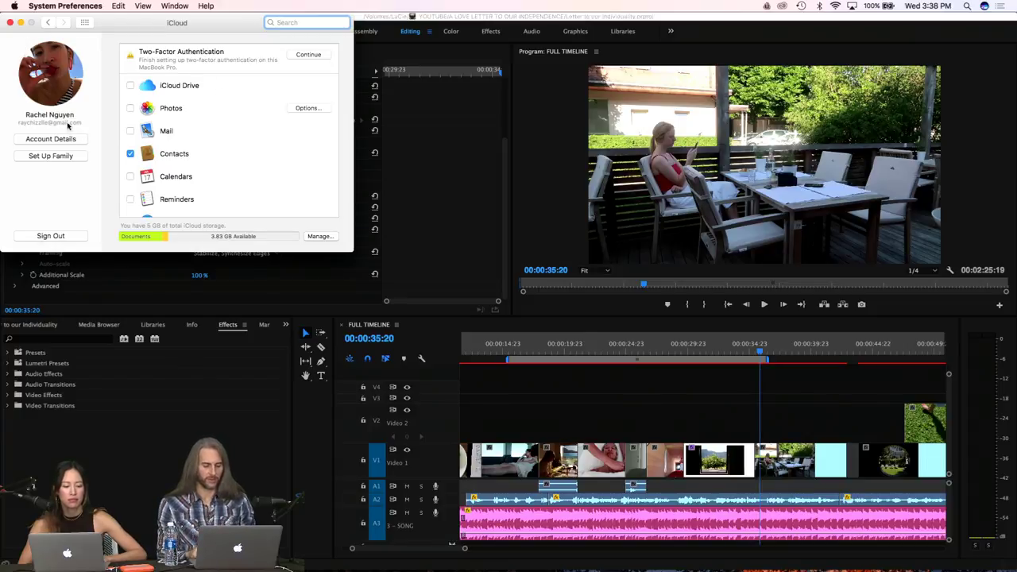
click(85, 23)
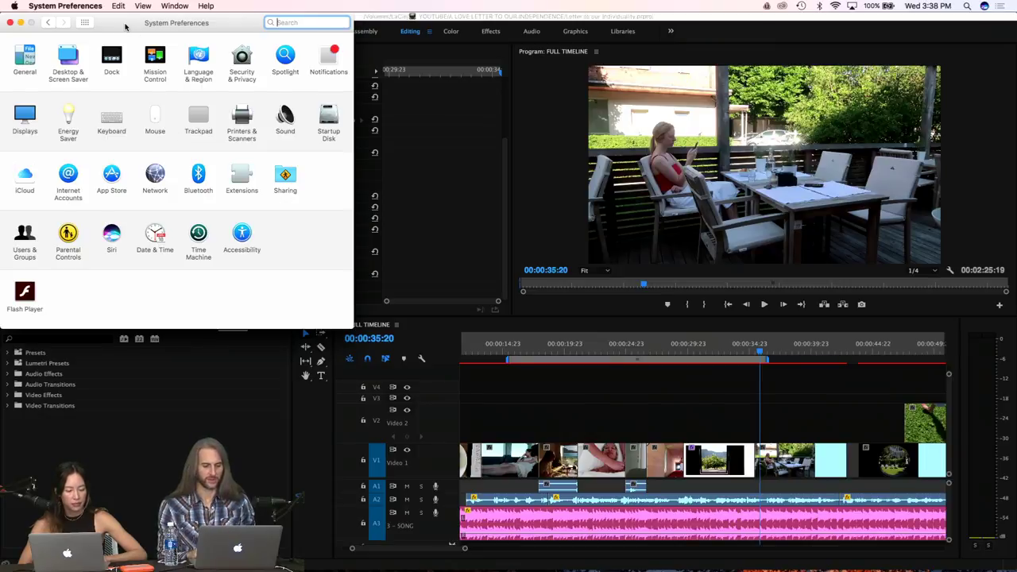
drag(124, 25, 200, 73)
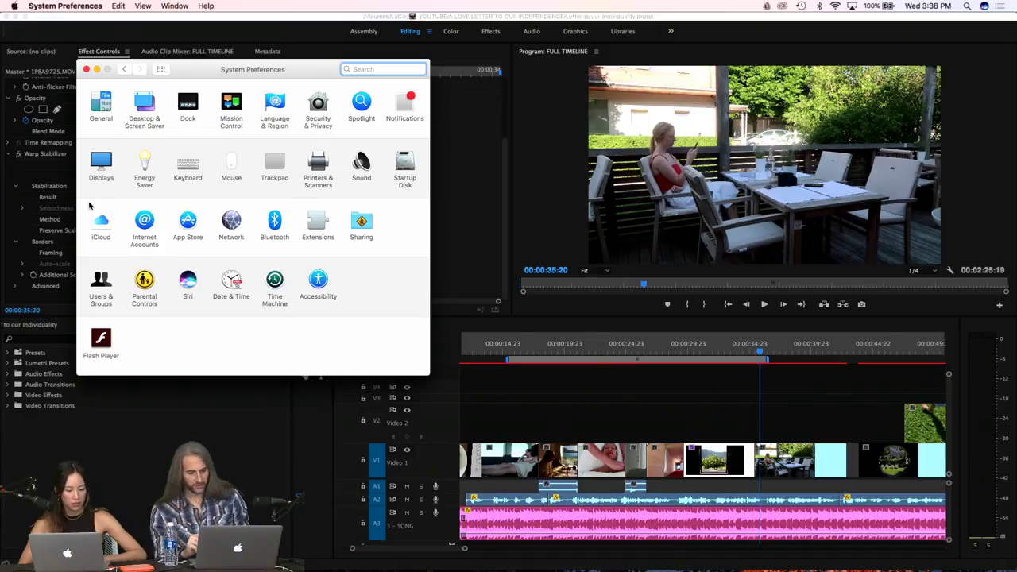
click(144, 172)
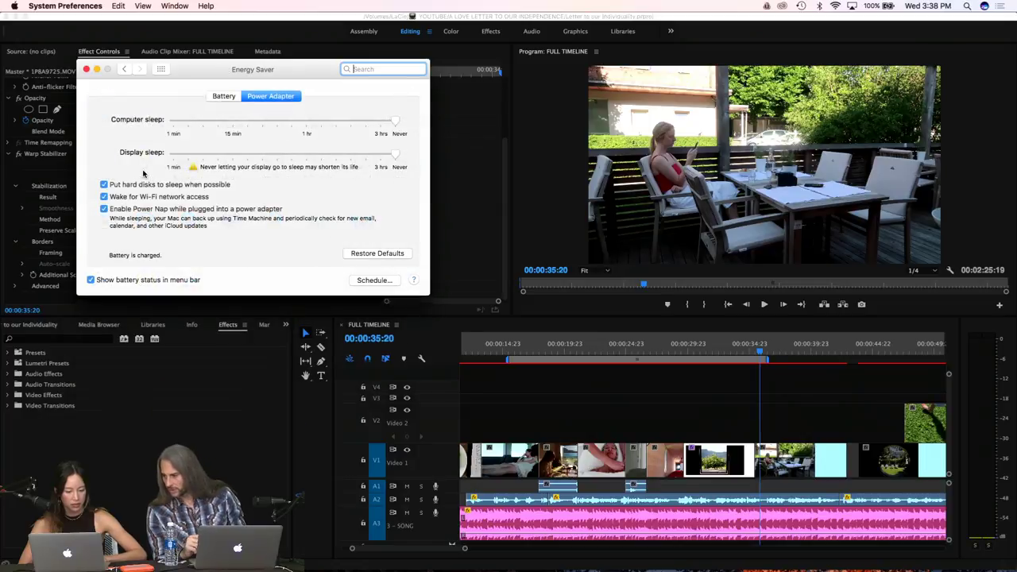
click(223, 97)
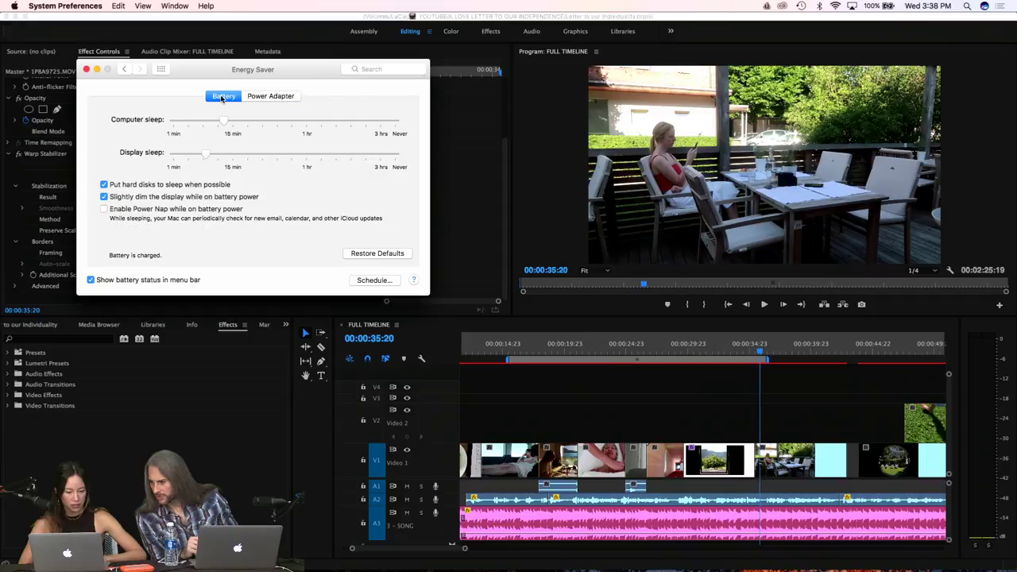
click(85, 70)
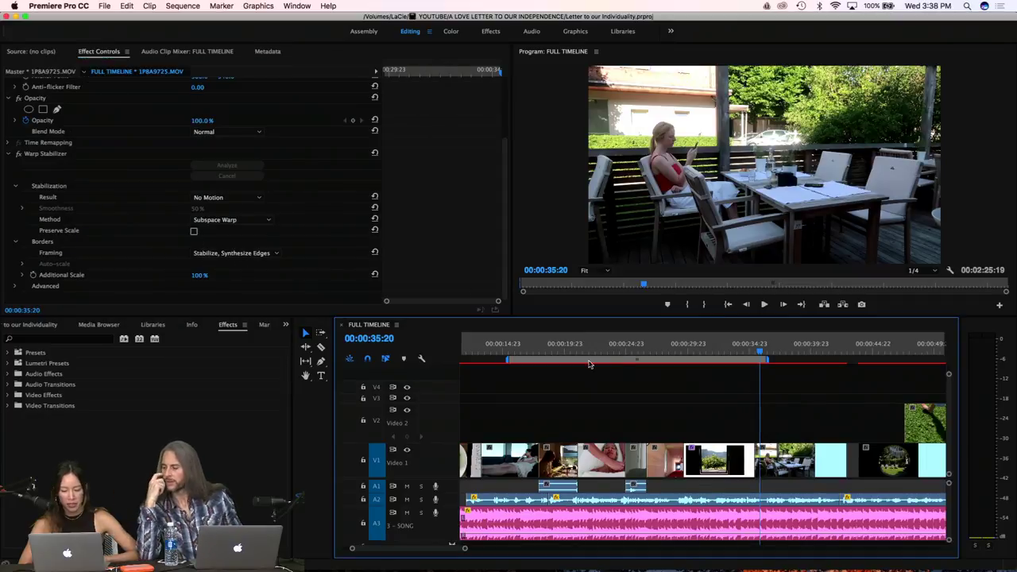
Scrub back to 00:00:17:12, then play the window-silhouette clip from just before its start and stop at 00:00:34:20
drag(633, 343, 533, 343)
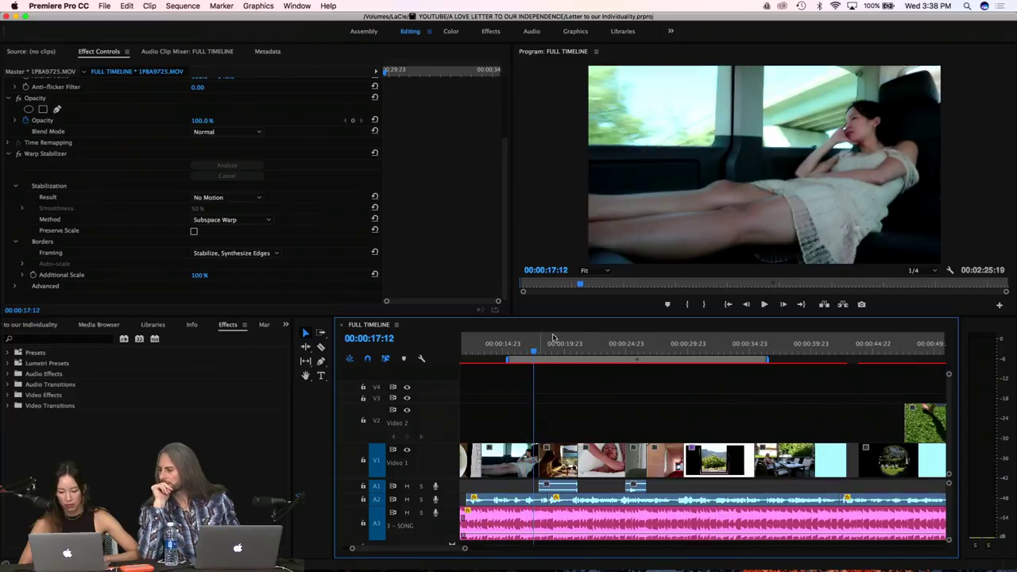
click(676, 348)
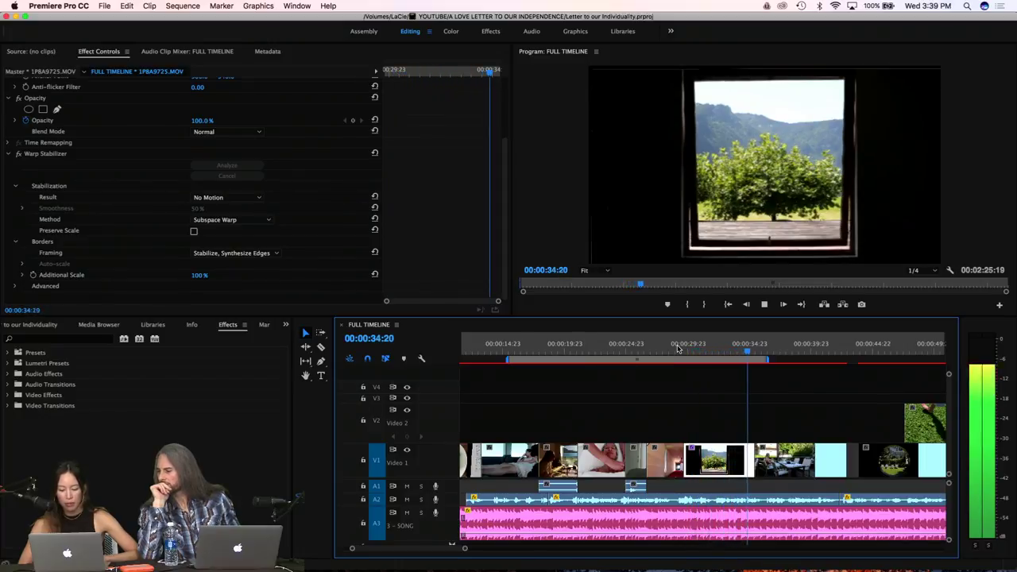
key(space)
Select the window-silhouette clip and narrow the work area at both ends to span roughly that clip
click(723, 469)
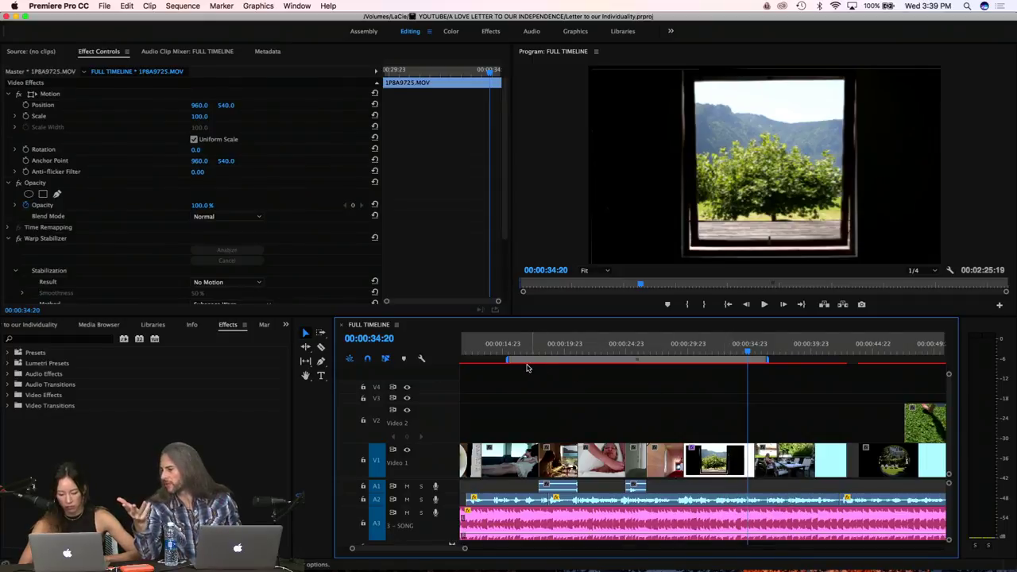
drag(510, 362, 691, 376)
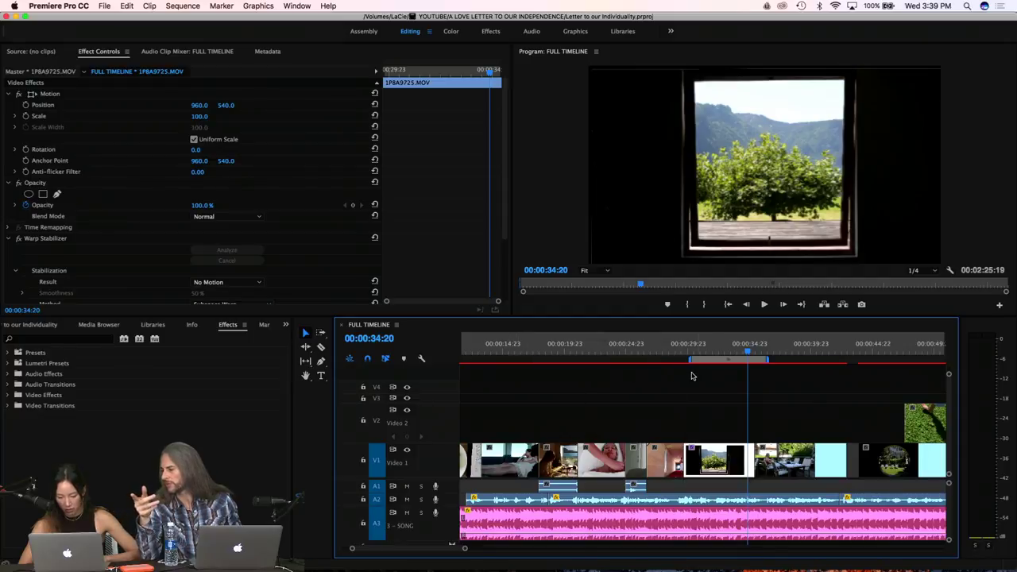
drag(768, 365, 755, 362)
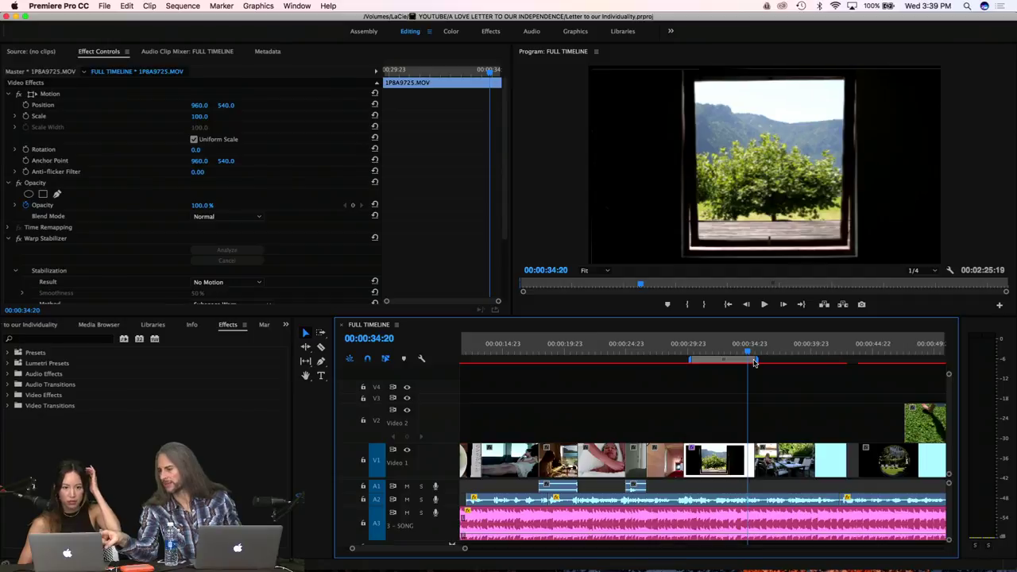
Render the effects in the work area over the window-silhouette clip
click(178, 6)
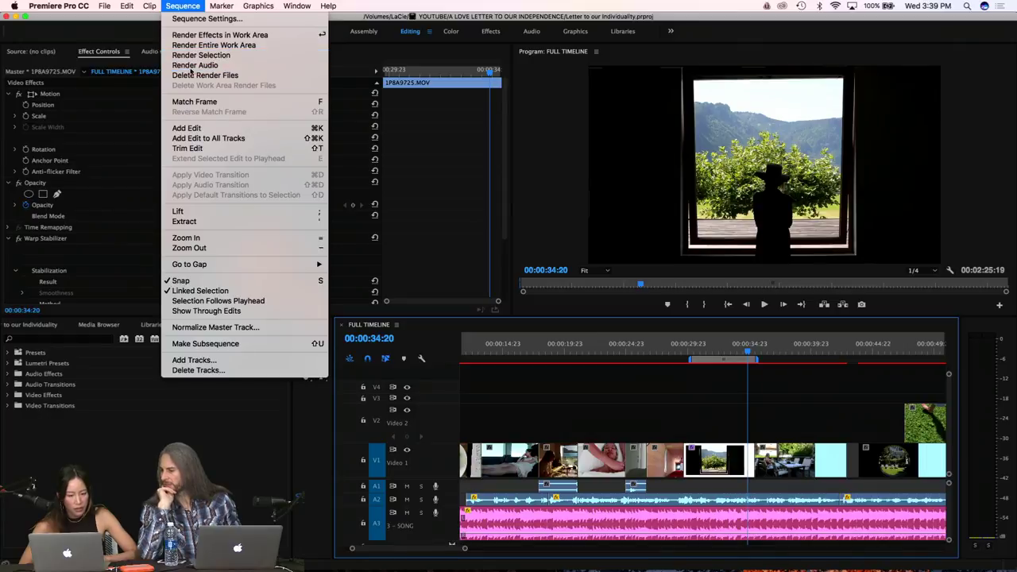
click(192, 20)
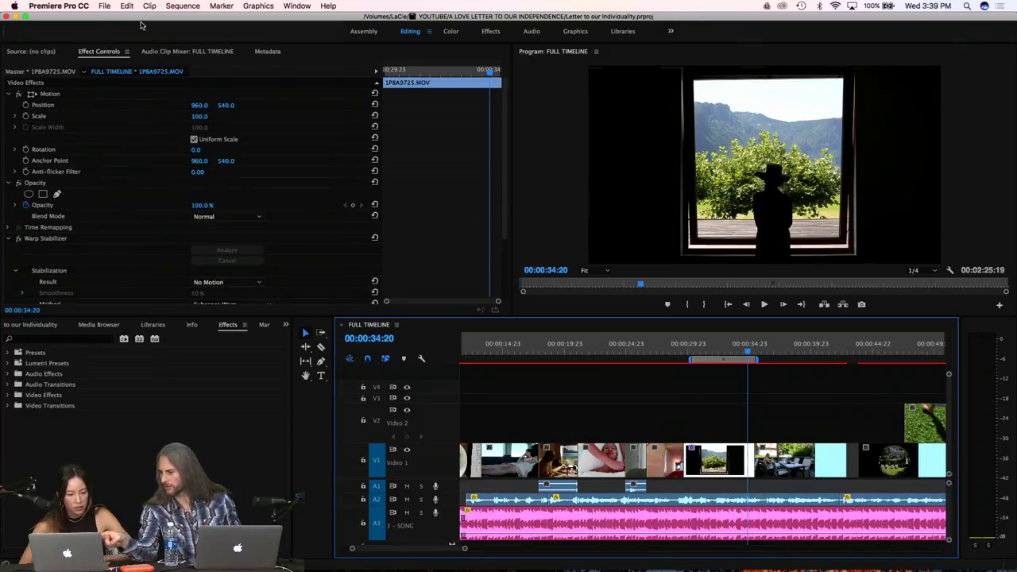
click(182, 7)
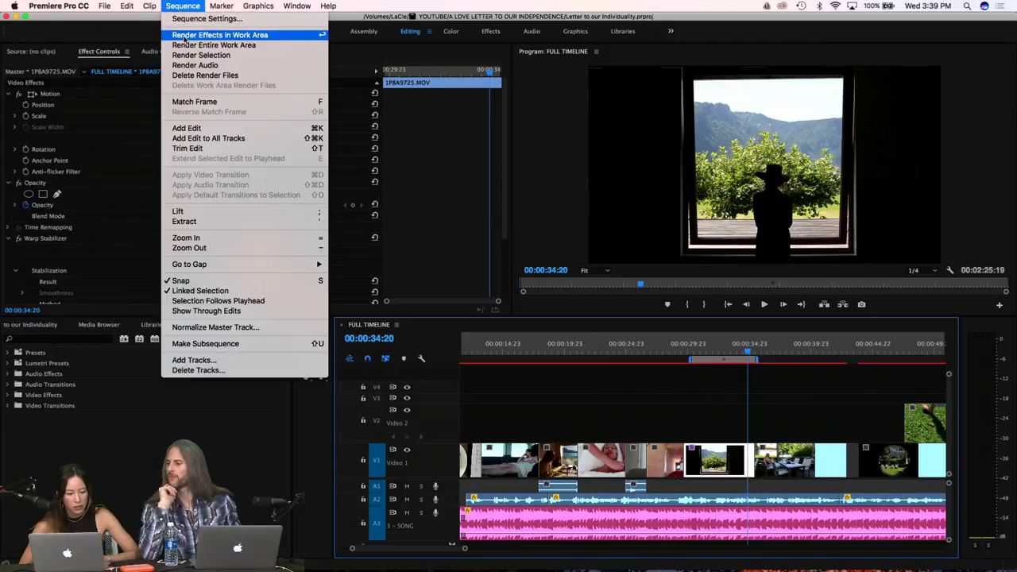
click(185, 38)
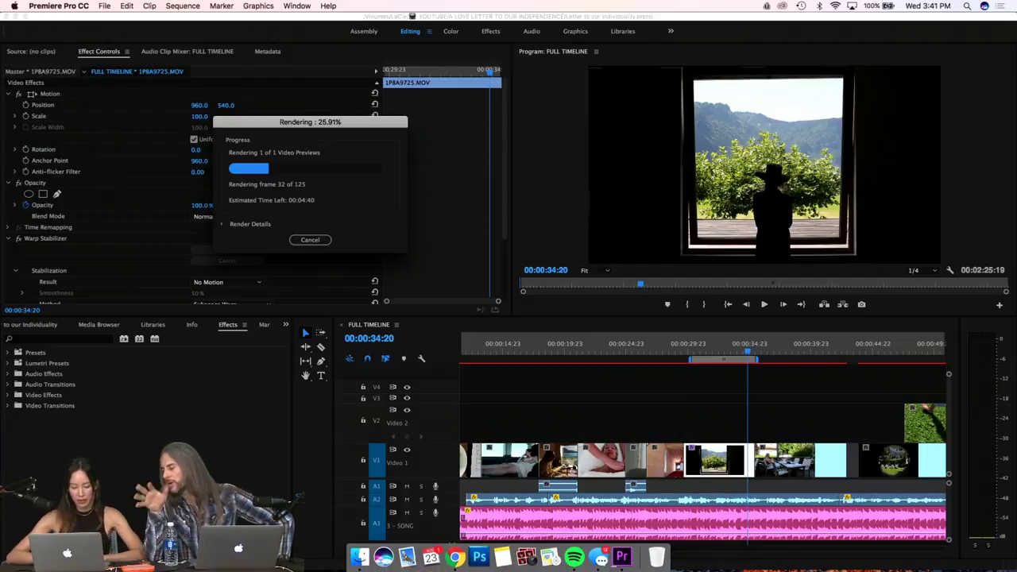
View the Downloads folder in Finder while the render runs, then close its window
click(365, 562)
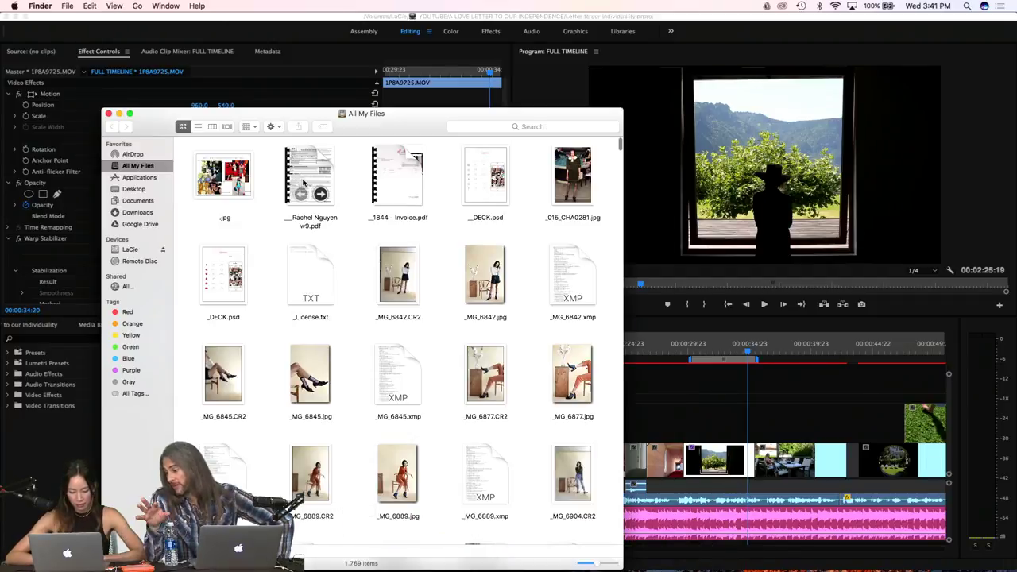
click(135, 213)
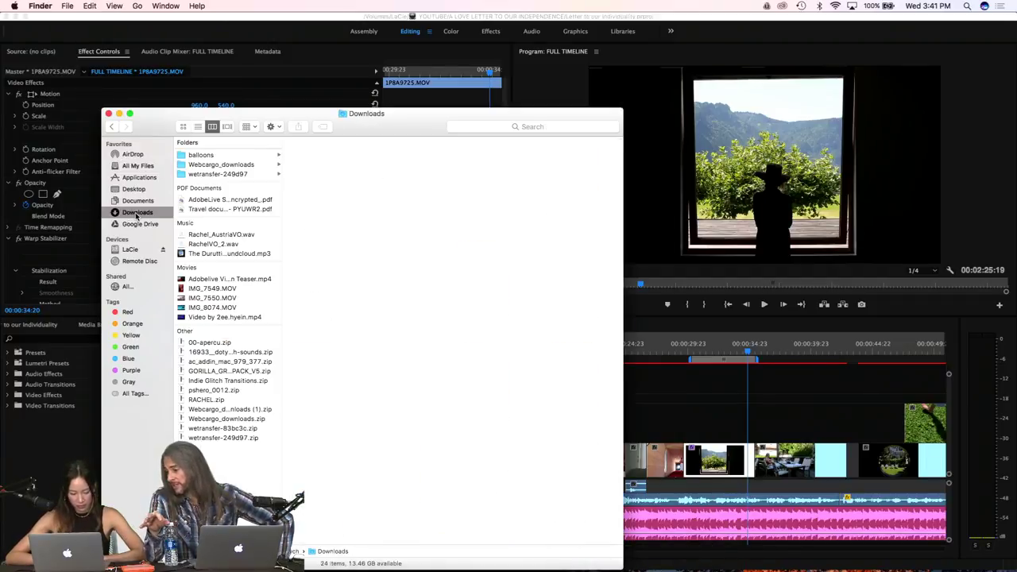
drag(166, 127, 186, 36)
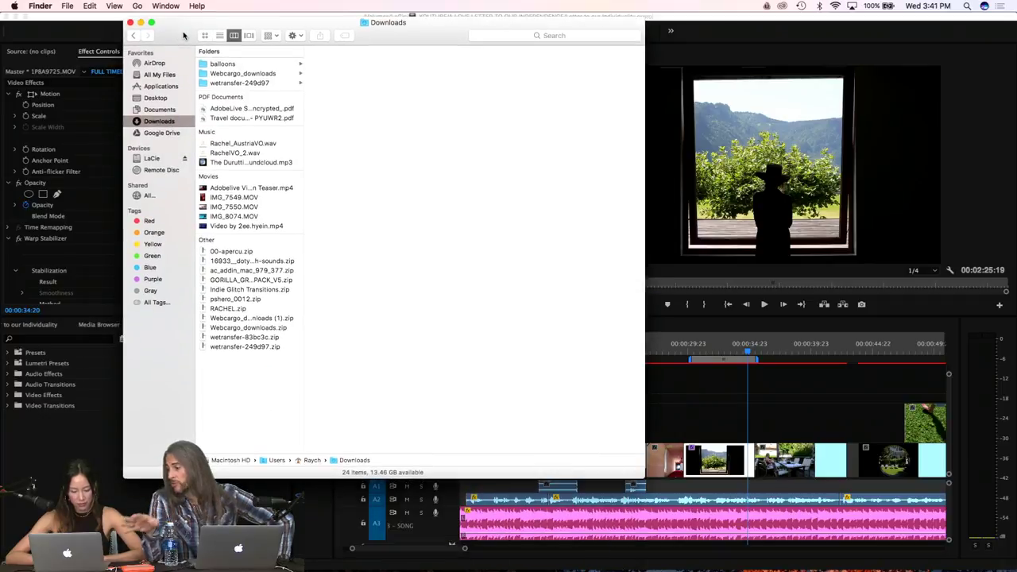
click(131, 25)
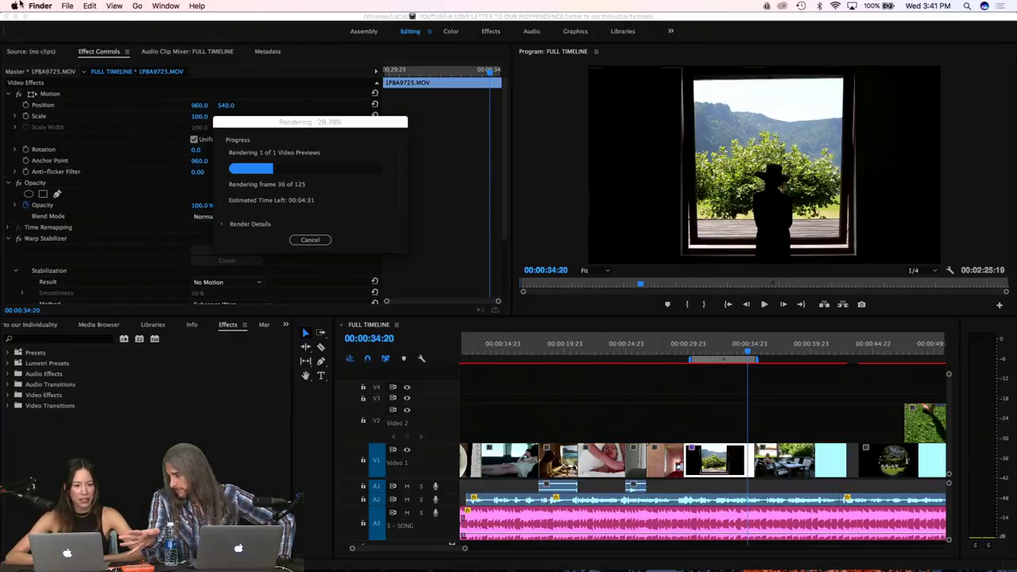
click(40, 6)
click(41, 6)
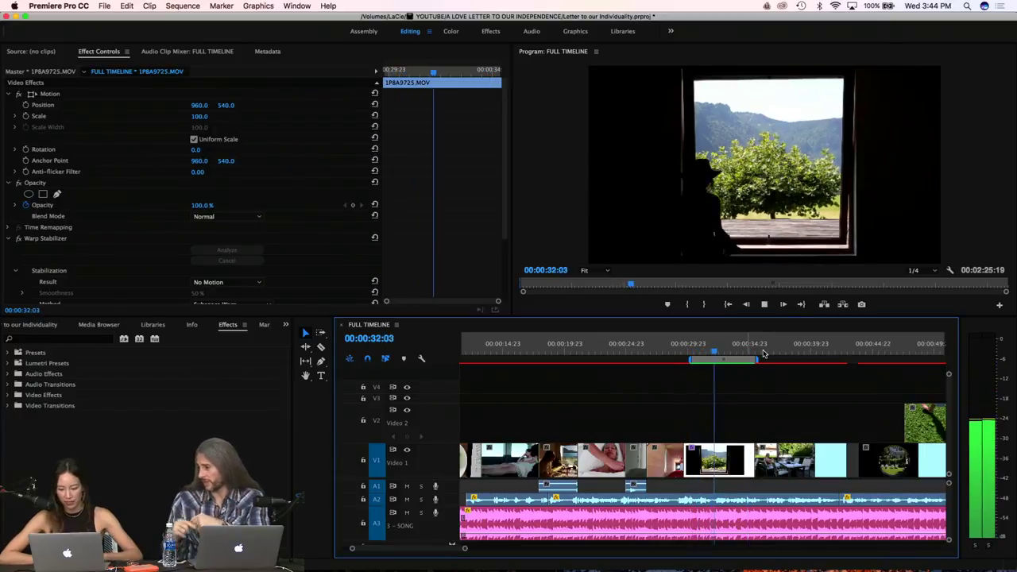
Review playback of the rendered window-silhouette clip, stopping at 00:00:33:20
key(space)
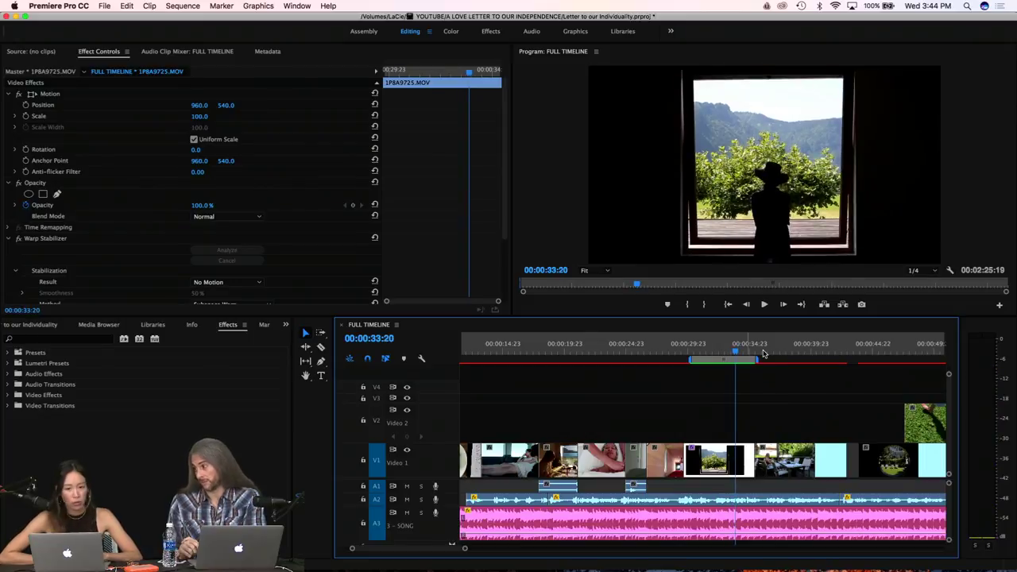
Review playback from 00:00:25:02 into the red-carpet hallway clip with the program monitor maximized and the system volume raised
scroll(763, 353, down, 1)
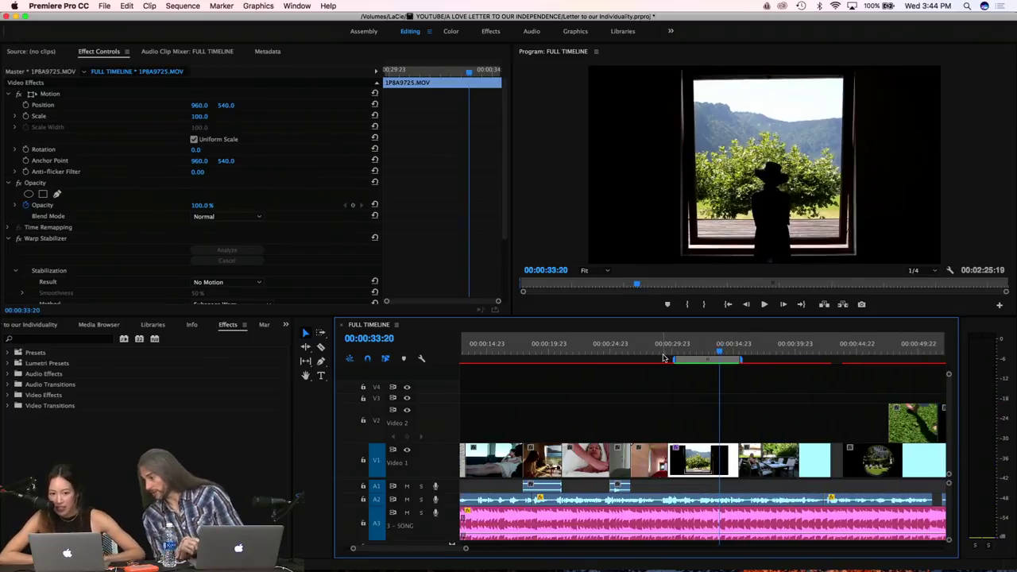
click(642, 353)
click(611, 348)
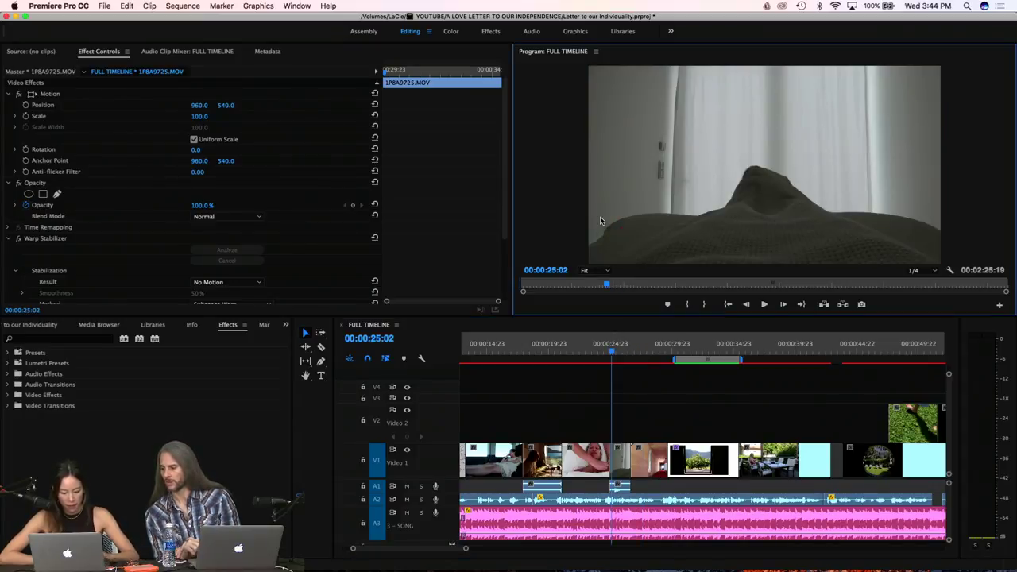
key(grave)
key(space)
key(XF86AudioRaiseVolume)
key(XF86AudioRaiseVolume)
key(XF86AudioRaiseVolume)
key(XF86AudioRaiseVolume)
key(XF86AudioRaiseVolume)
key(XF86AudioRaiseVolume)
key(XF86AudioRaiseVolume)
key(XF86AudioRaiseVolume)
key(XF86AudioRaiseVolume)
key(XF86AudioRaiseVolume)
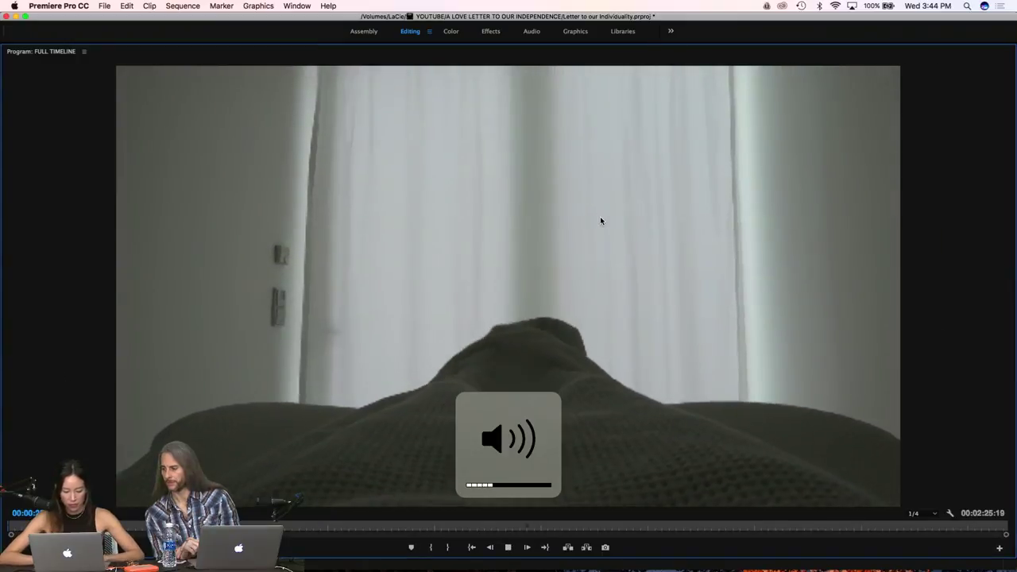
key(space)
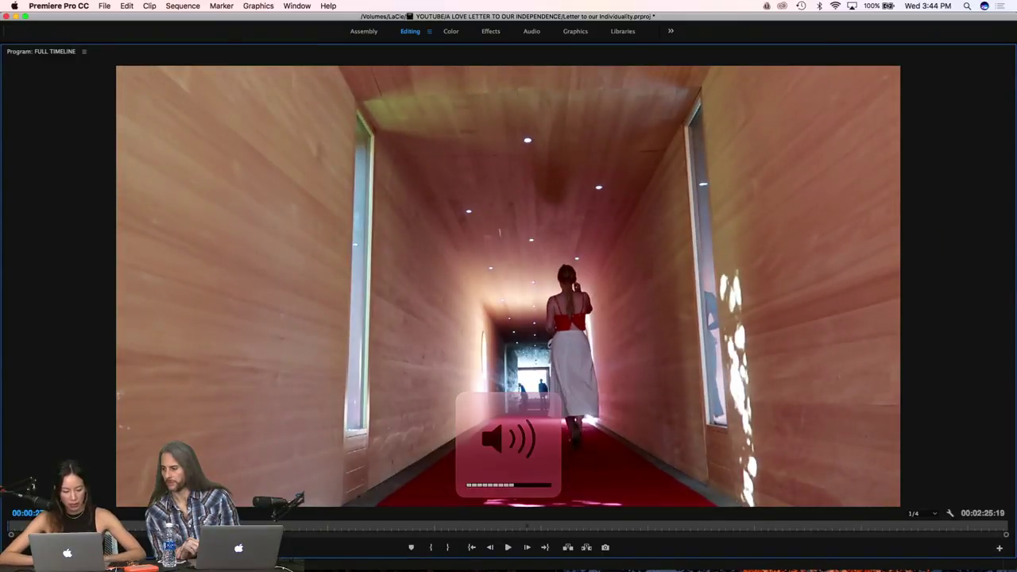
Try playing the window-silhouette clip at Full playback resolution and restore the resolution to 1/4
click(914, 513)
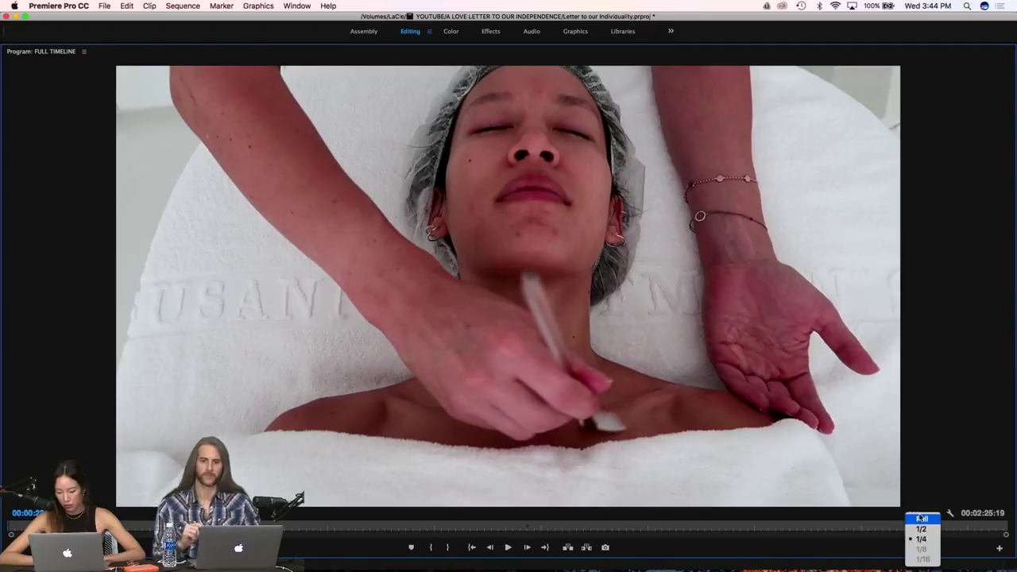
key(Return)
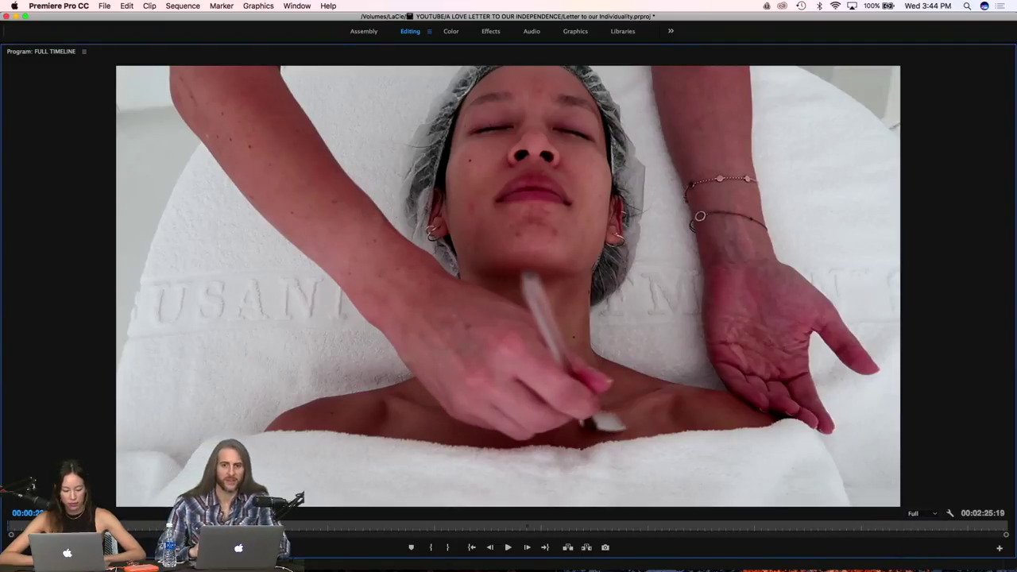
key(space)
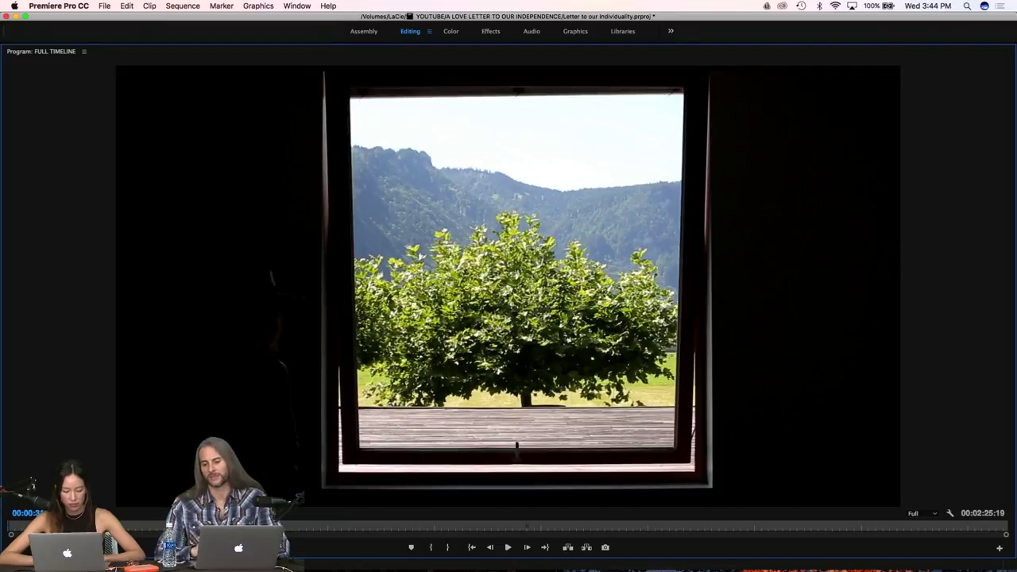
key(space)
key(space)
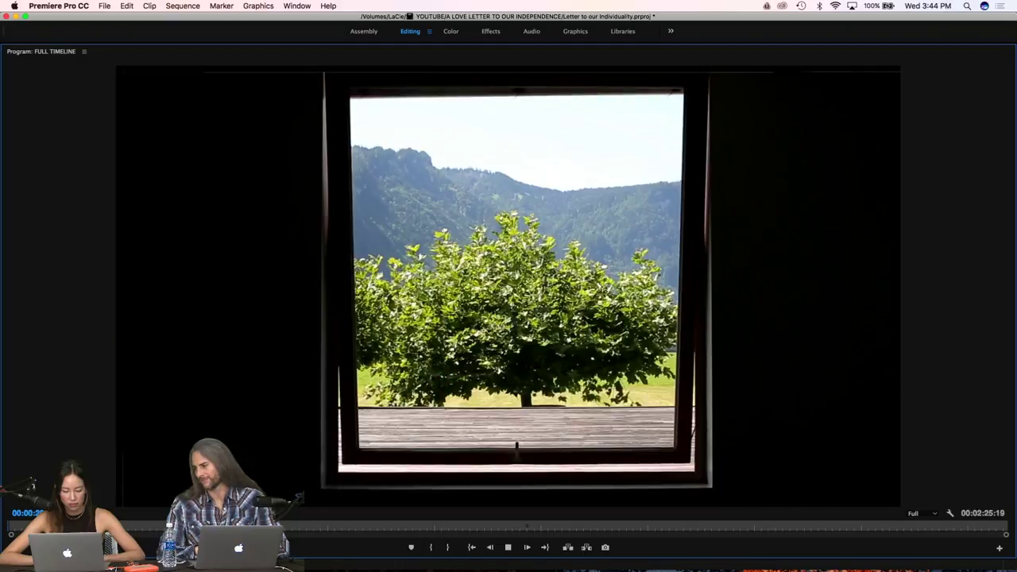
click(921, 514)
click(921, 539)
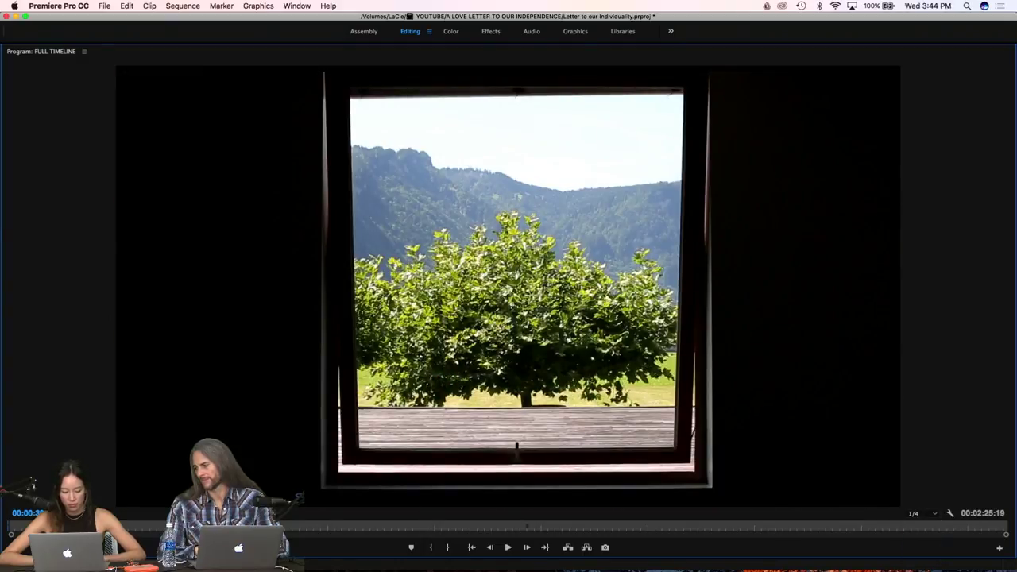
Play the sequence on to the outdoor-table clip, stopping at 00:00:37:02, restore the monitor's normal size and lower the system volume
key(space)
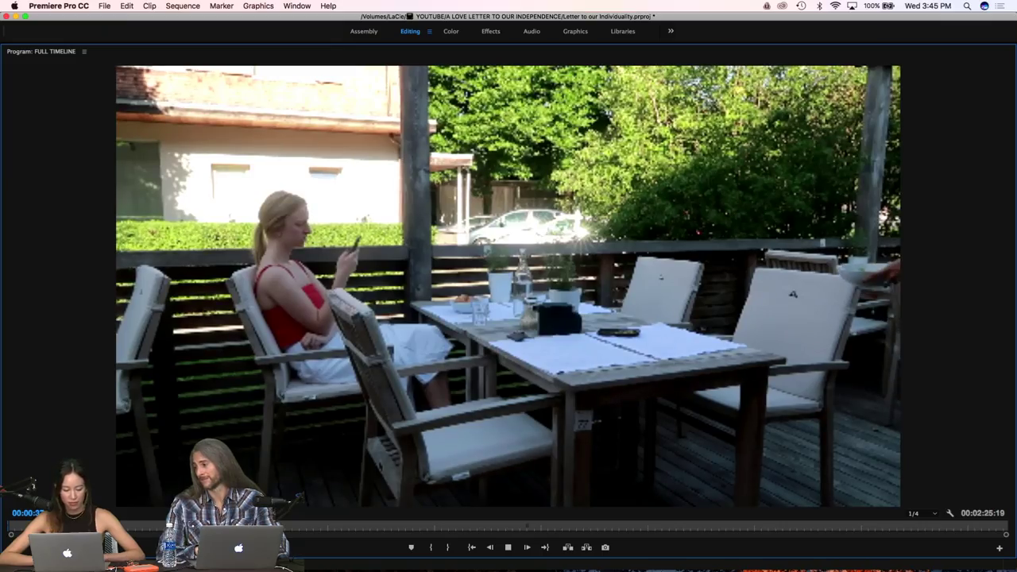
key(space)
key(grave)
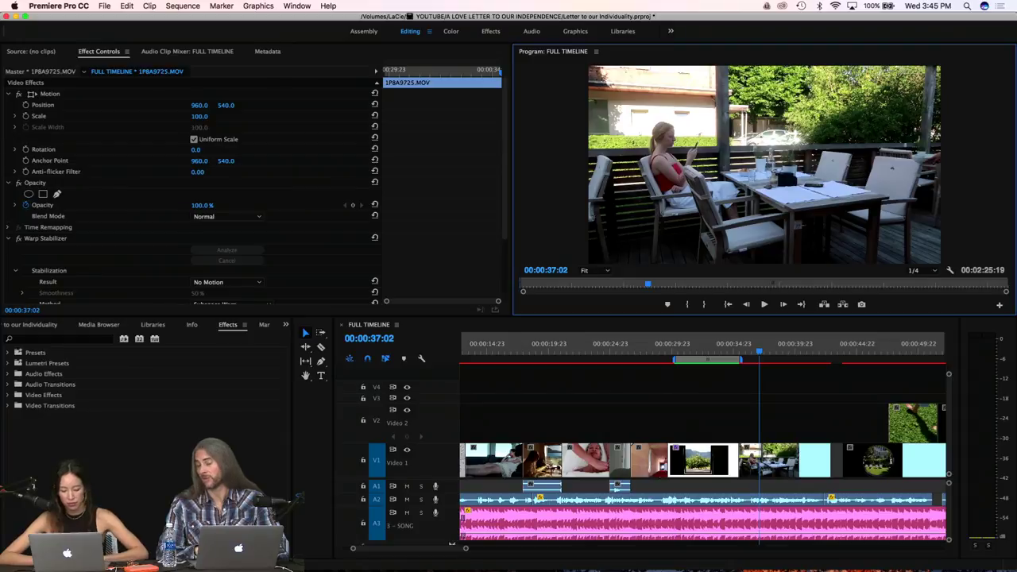
key(XF86AudioLowerVolume)
key(XF86AudioLowerVolume)
key(XF86AudioLowerVolume)
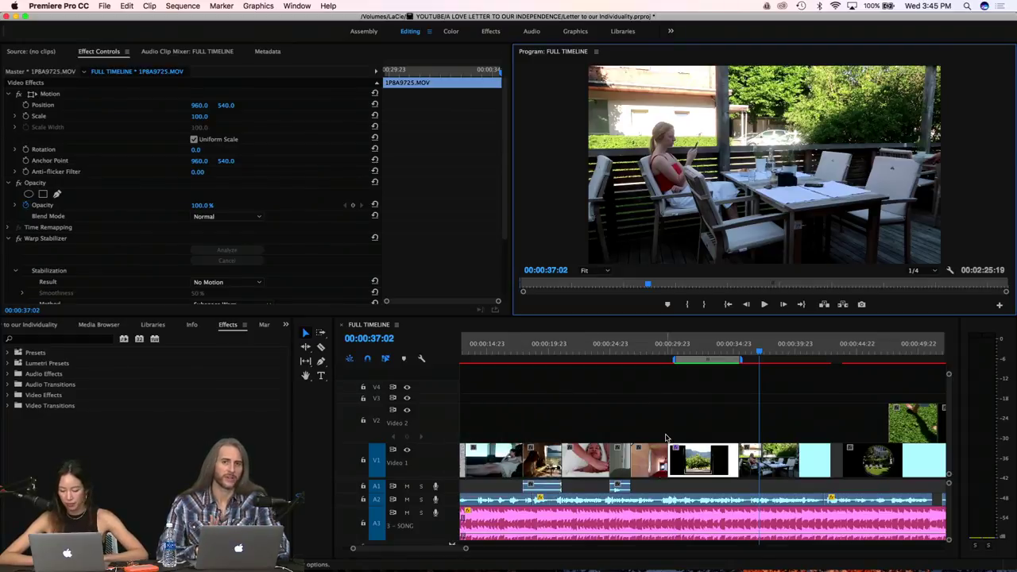
key(XF86AudioLowerVolume)
key(XF86AudioLowerVolume)
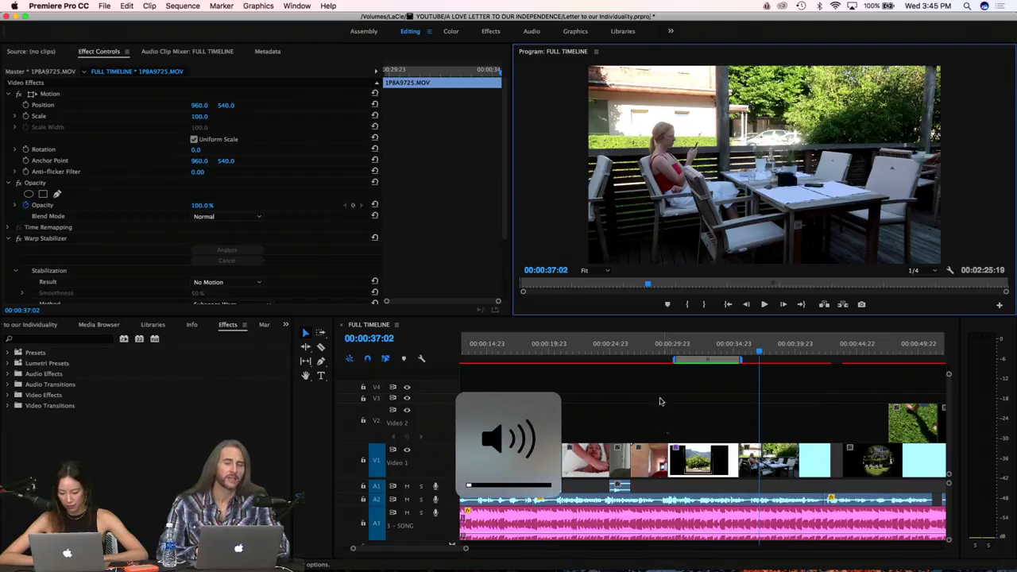
Replay the rendered window-silhouette clip from just before its start, stopping at 00:00:36:22, and lower the system volume further
click(657, 352)
key(space)
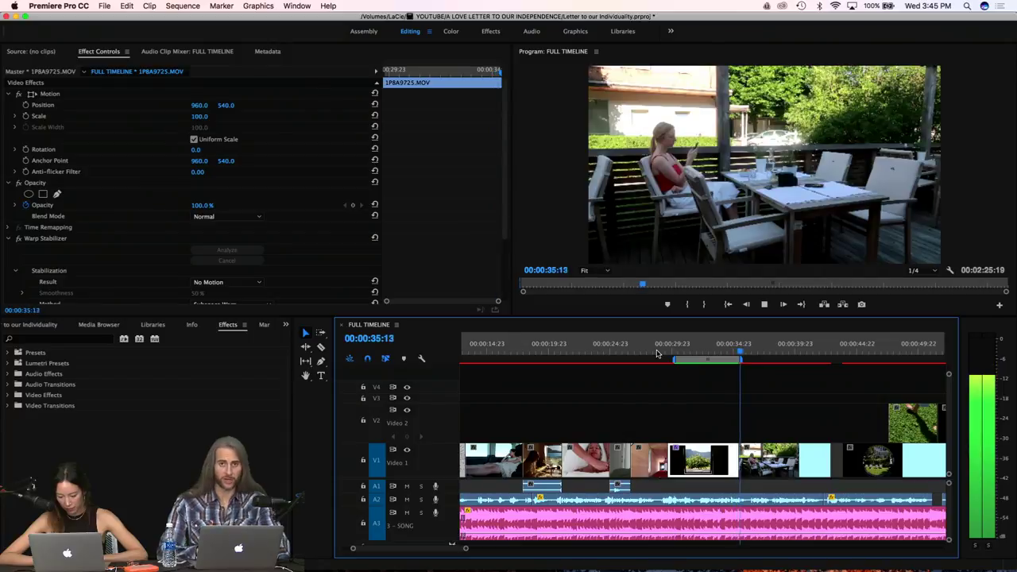
key(space)
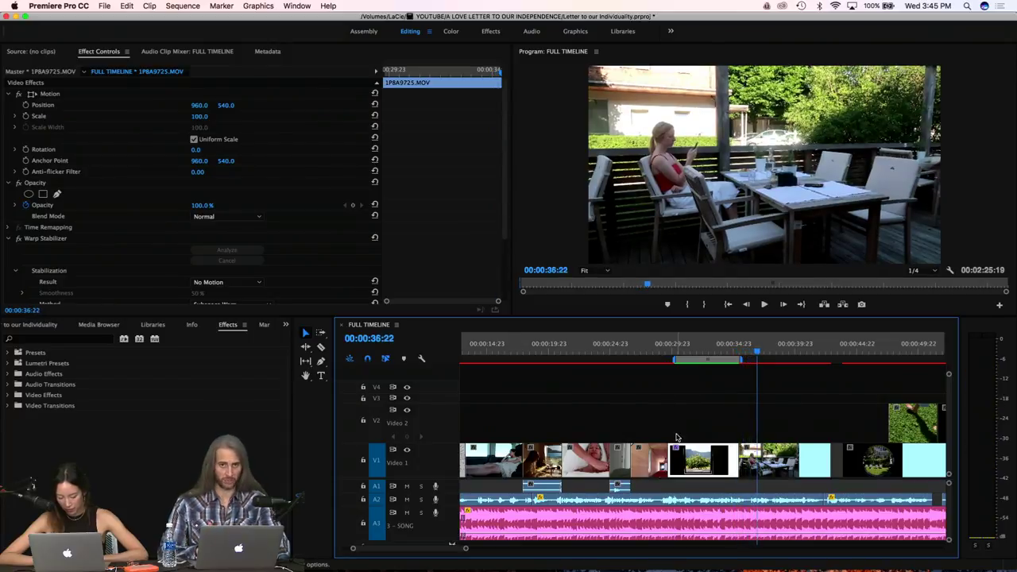
key(XF86AudioLowerVolume)
Undo the insert move of the window-silhouette clip, shift it slightly later and extend its start back toward the hallway clip
key(=)
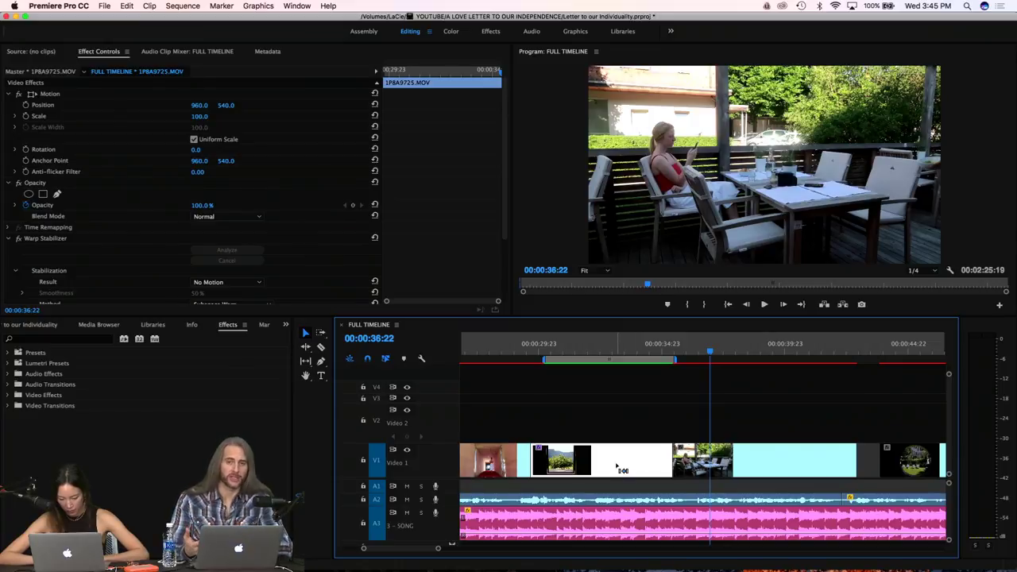
key(super+z)
key(super+z)
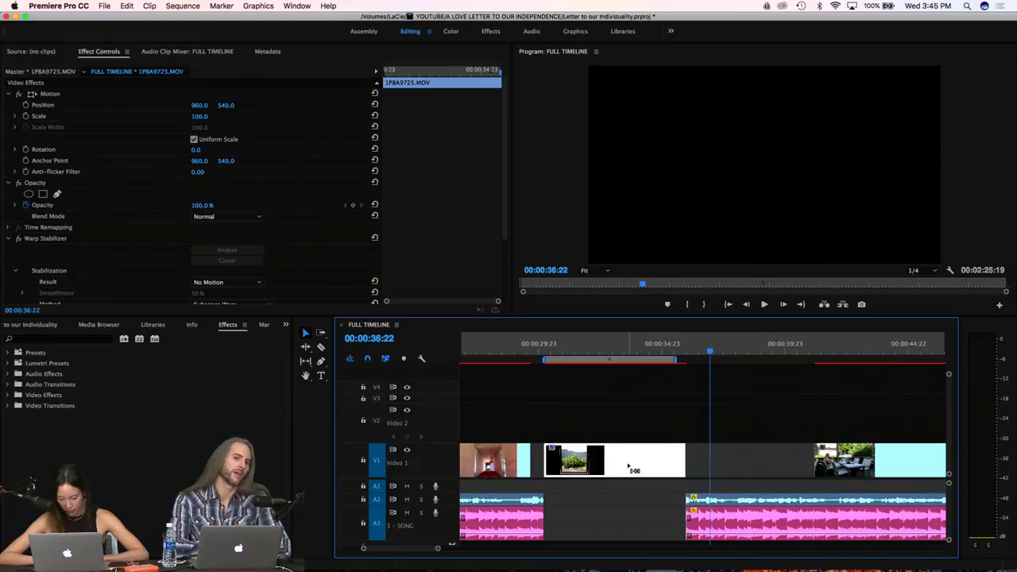
key(super+z)
drag(607, 466, 647, 465)
drag(548, 459, 534, 457)
Review playback of the adjusted window-silhouette clip into the outdoor-table clip, stopping at 00:00:37:00
click(539, 346)
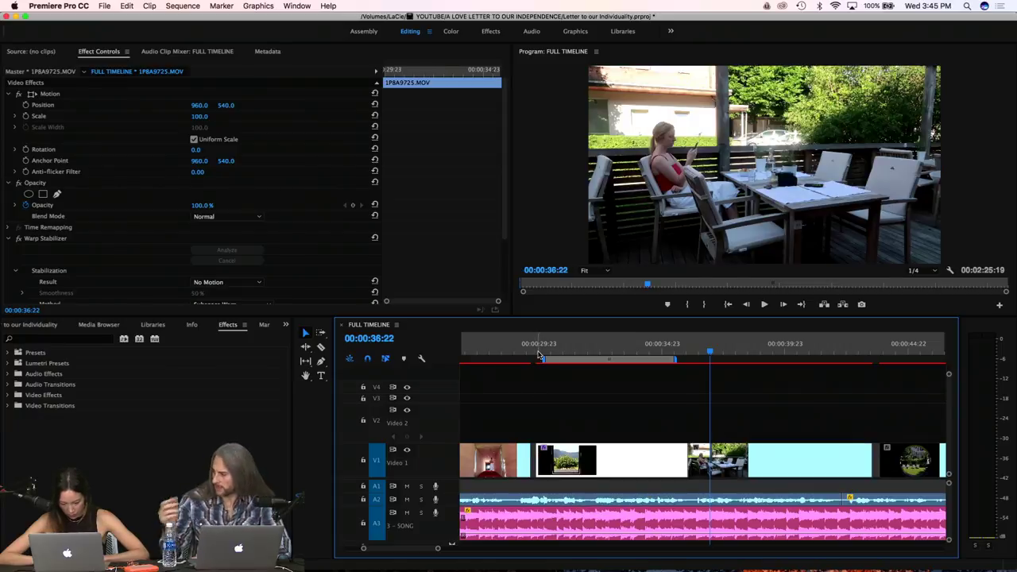
drag(539, 349, 657, 364)
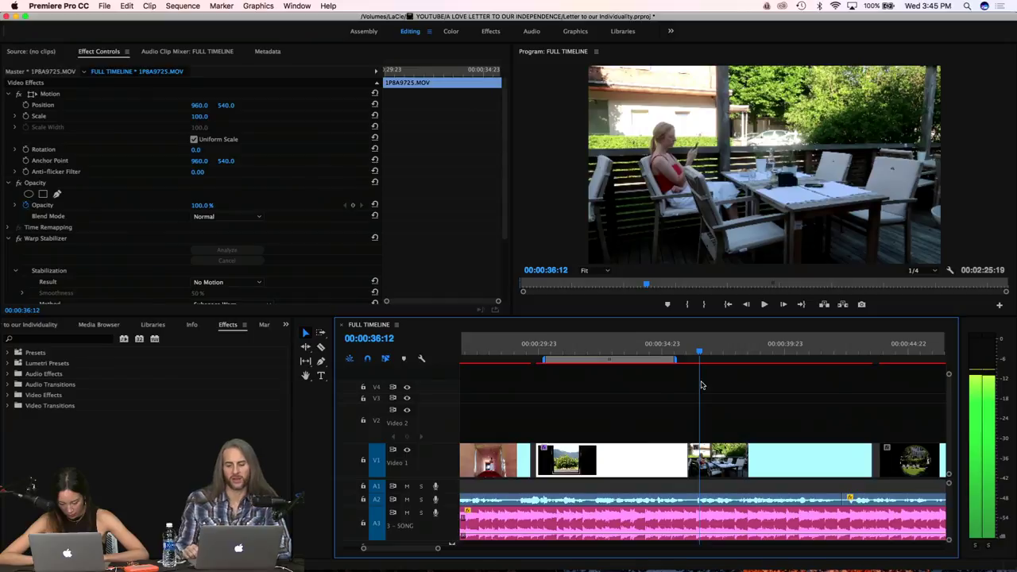
mouse_move(701, 385)
mouse_down()
mouse_move(797, 386)
mouse_move(713, 384)
mouse_up()
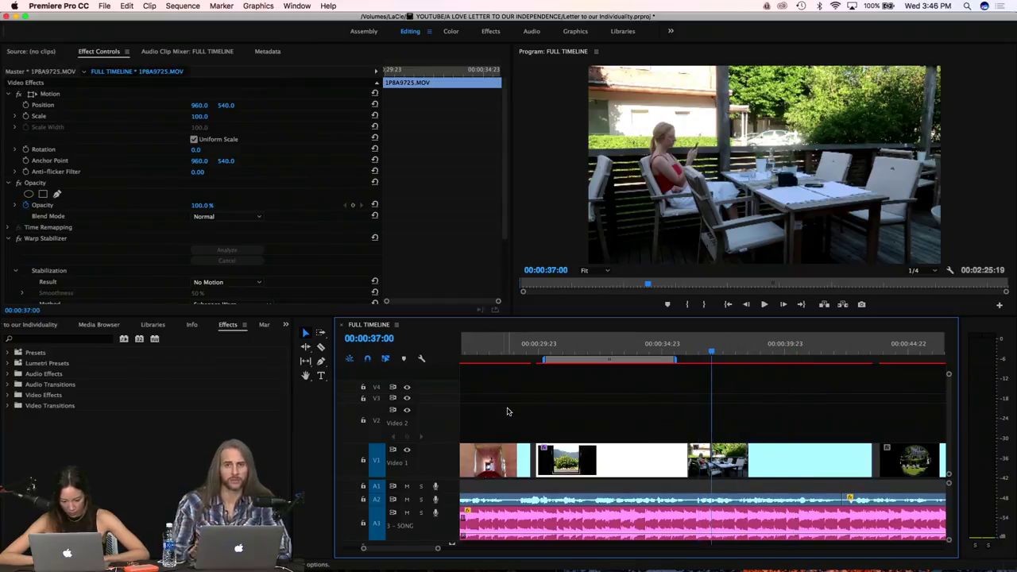
Extend the end of the red-carpet hallway clip to the start of the window-silhouette clip to close the gap
scroll(508, 412, left, 1)
scroll(508, 411, left, 3)
drag(529, 358, 555, 359)
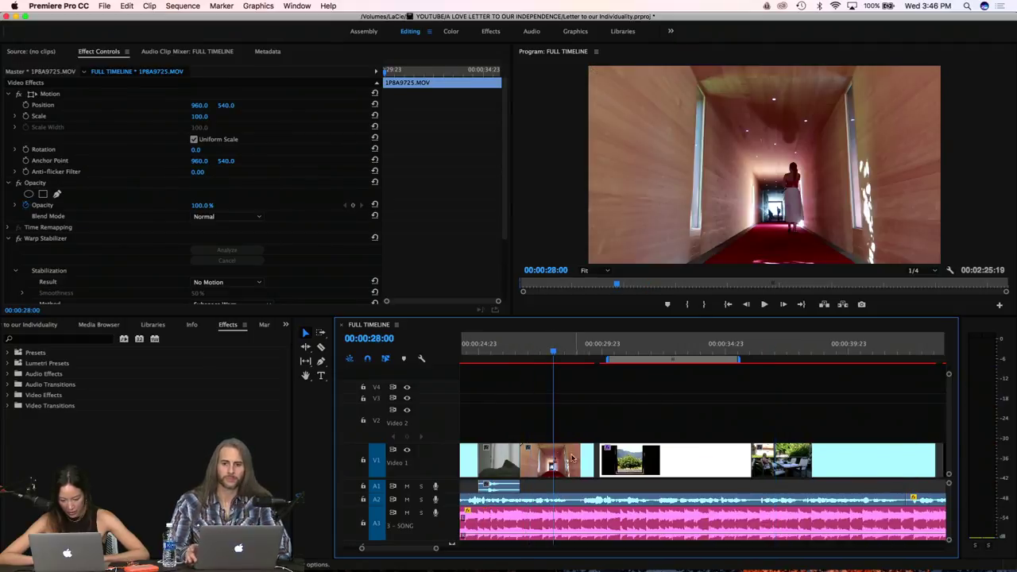
drag(580, 460, 598, 459)
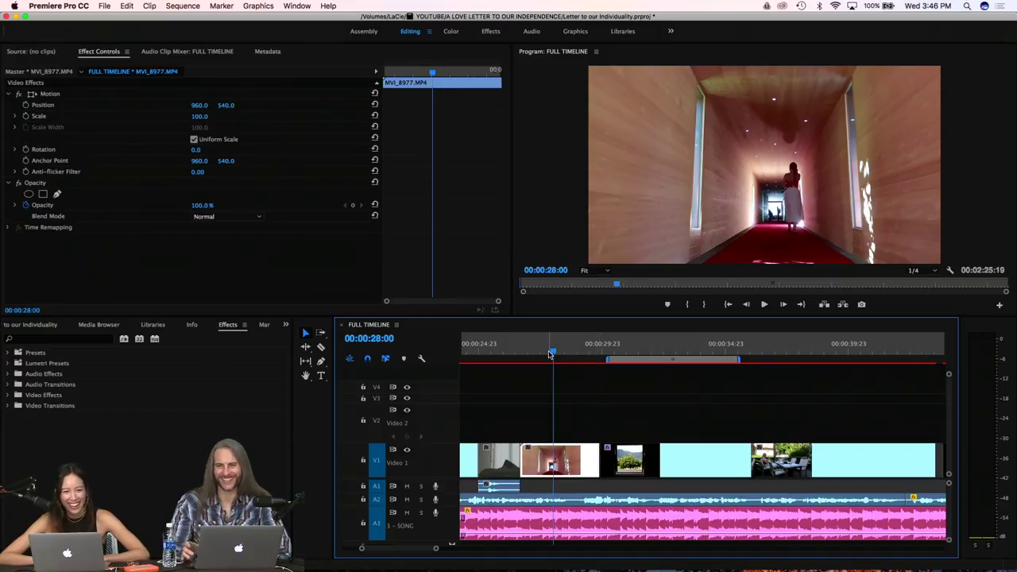
Unlink the bed-and-curtain clip at 00:00:25:07 from its audio and delete that audio from track A1
drag(551, 355, 486, 355)
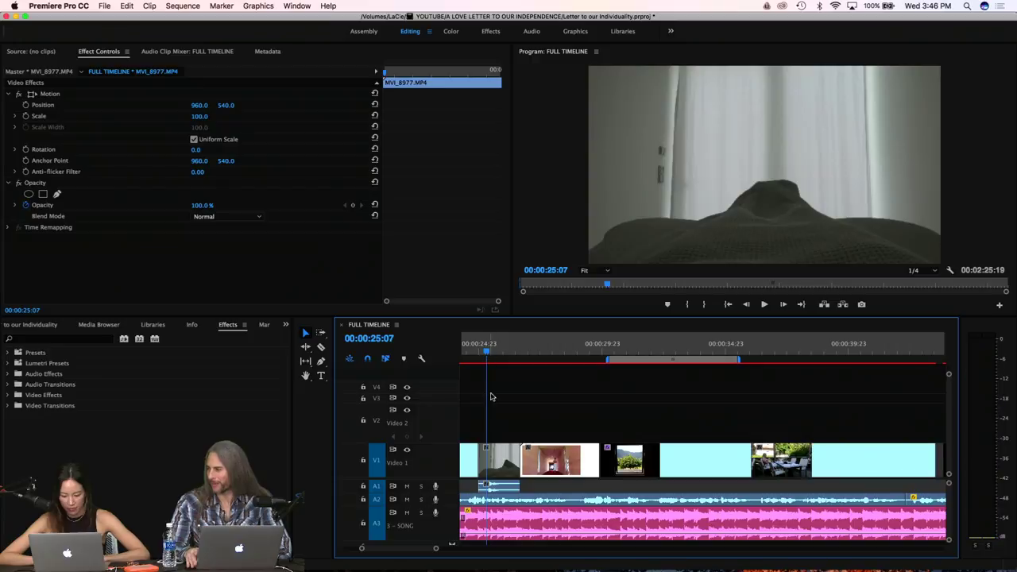
click(508, 471)
right_click(509, 470)
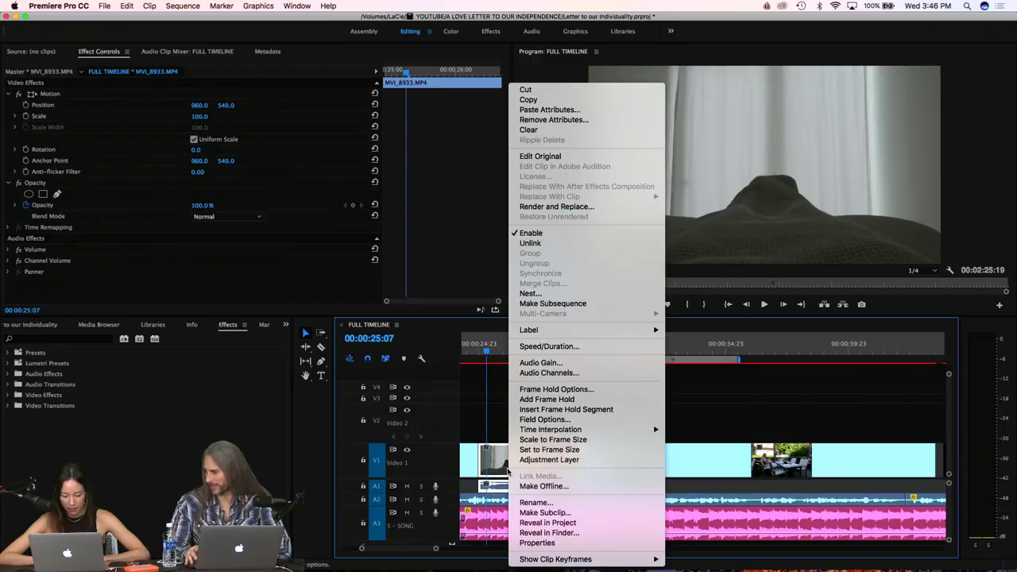
click(529, 244)
click(511, 487)
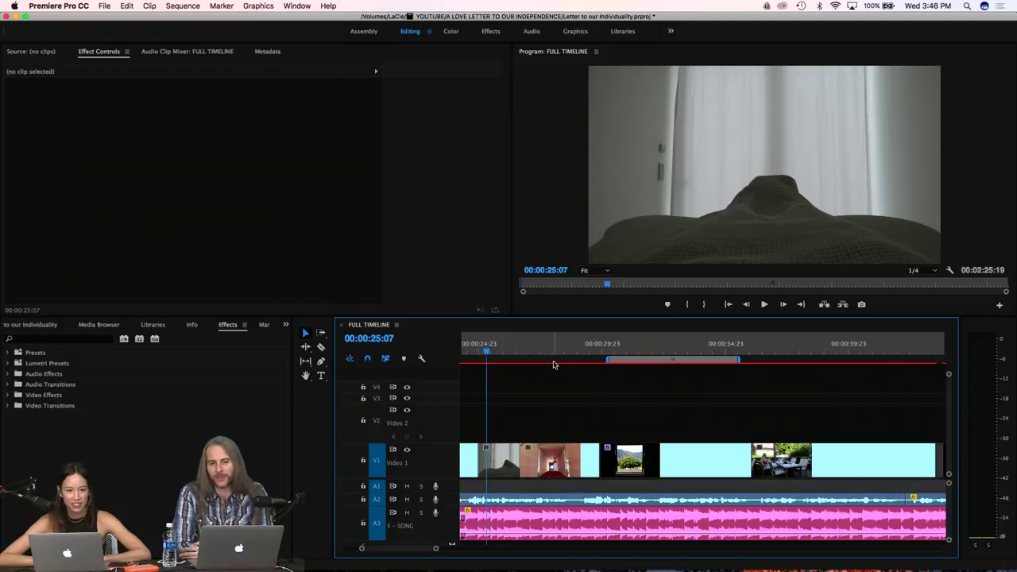
Trim the ends of the airplane-wing and road clips shorter and move the second voice-over clip slightly earlier
scroll(554, 364, left, 5)
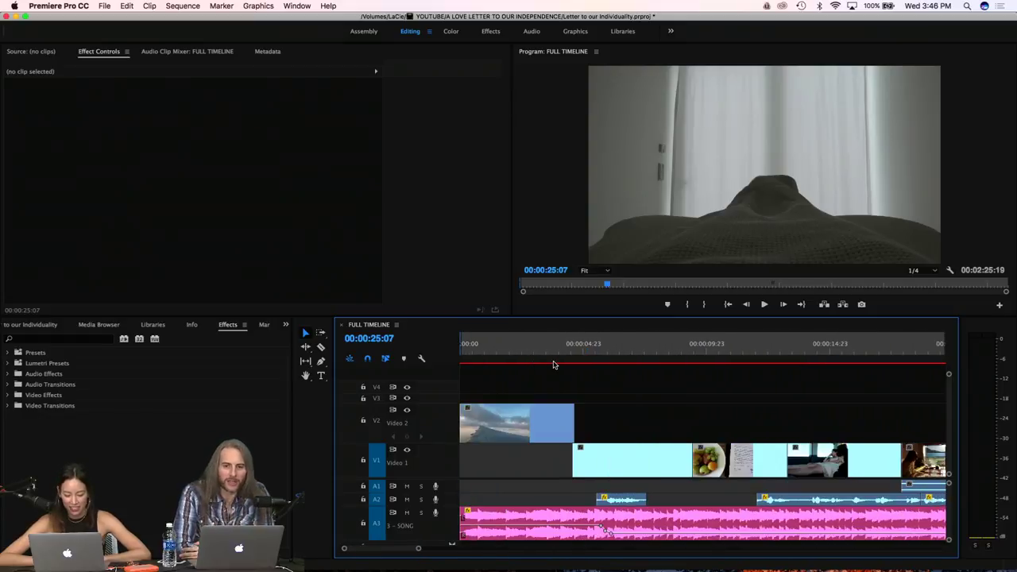
drag(523, 357, 573, 357)
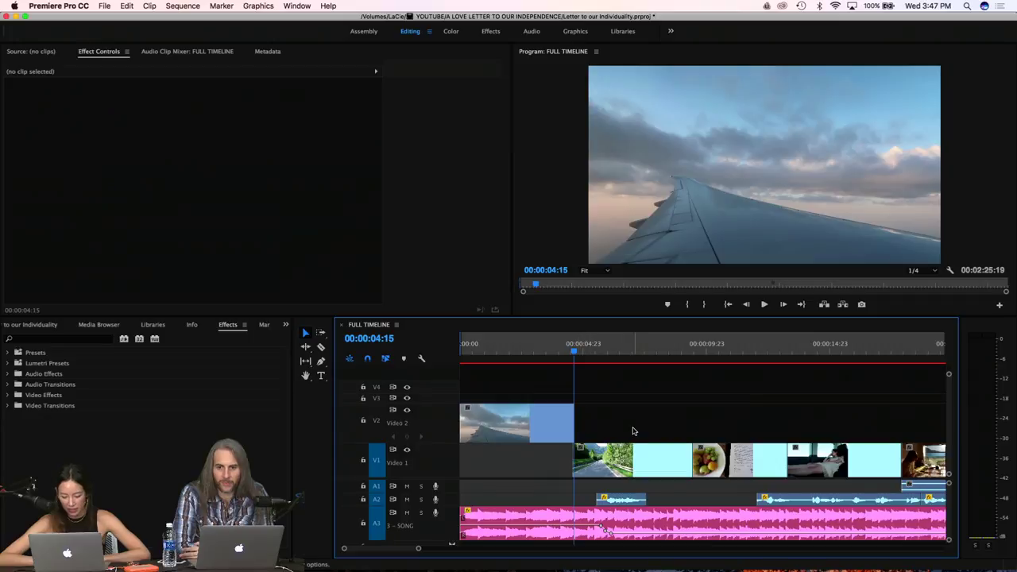
mouse_move(778, 499)
mouse_down()
mouse_move(713, 502)
mouse_move(765, 505)
mouse_up()
drag(685, 459, 666, 459)
drag(573, 423, 565, 450)
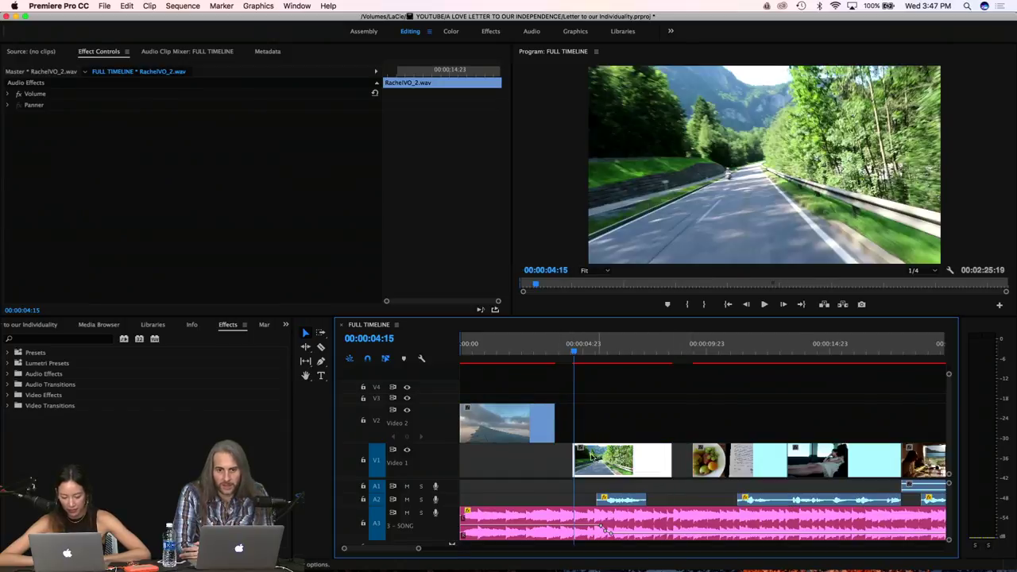
Close the gaps around the road clip by rippling the later clips earlier, and move the second voice-over clip further earlier
click(675, 465)
key(Delete)
drag(731, 503, 713, 503)
drag(884, 499, 888, 499)
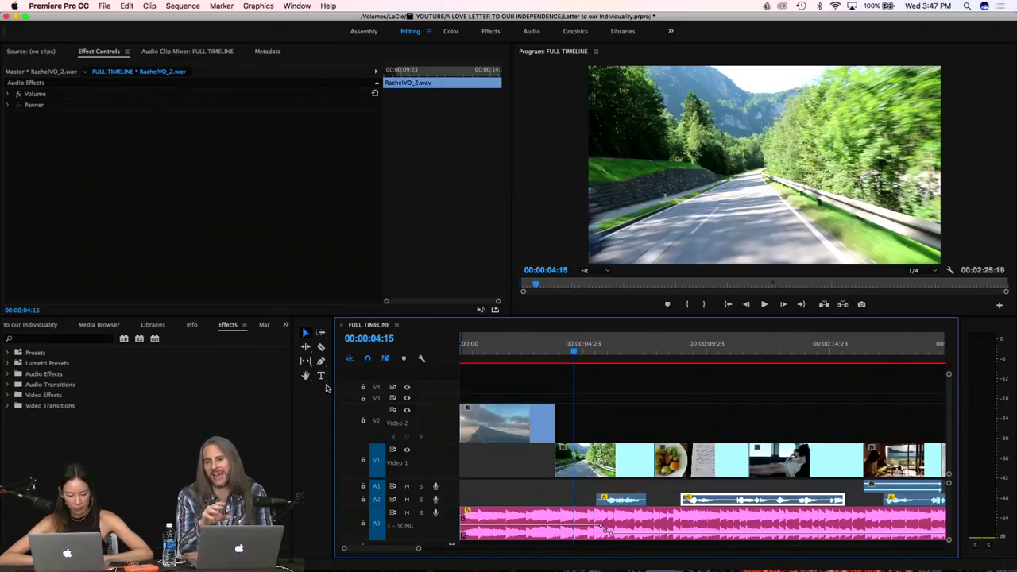
Widen the timeline area slightly so the editing tools stack in a single column
drag(332, 407, 310, 405)
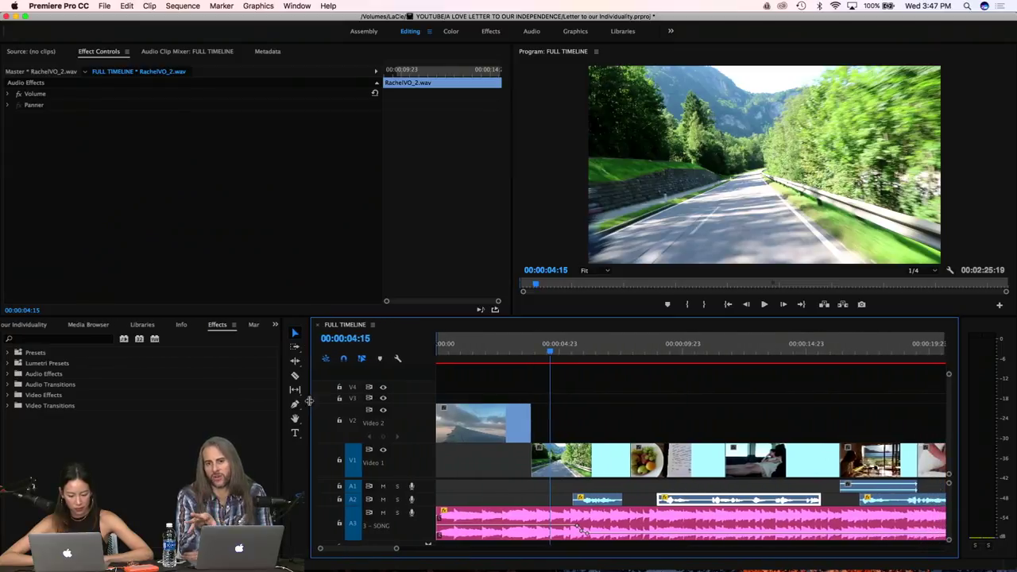
Look up the Mac's system overview, connected displays and drive storage in About This Mac
click(295, 434)
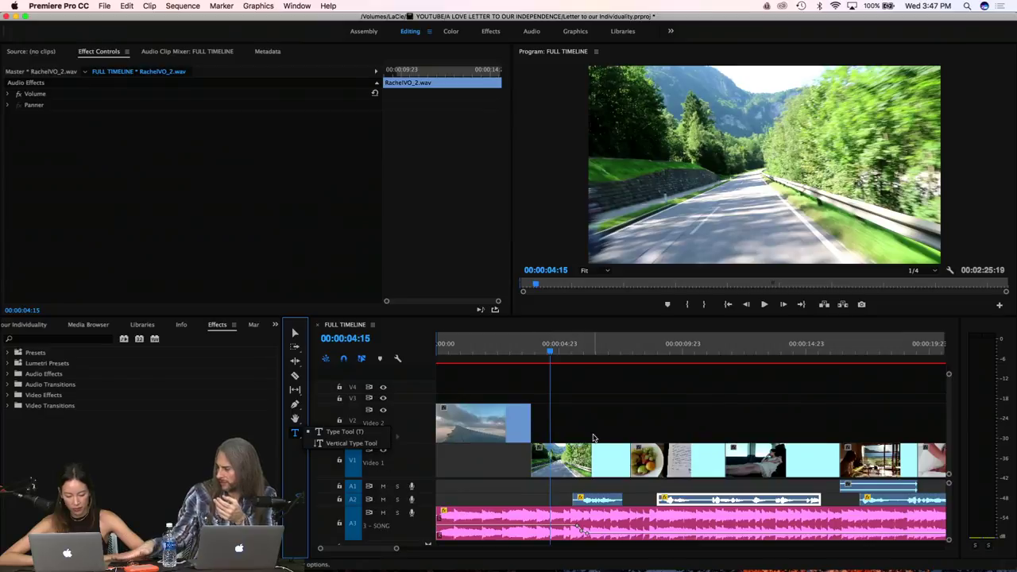
click(16, 6)
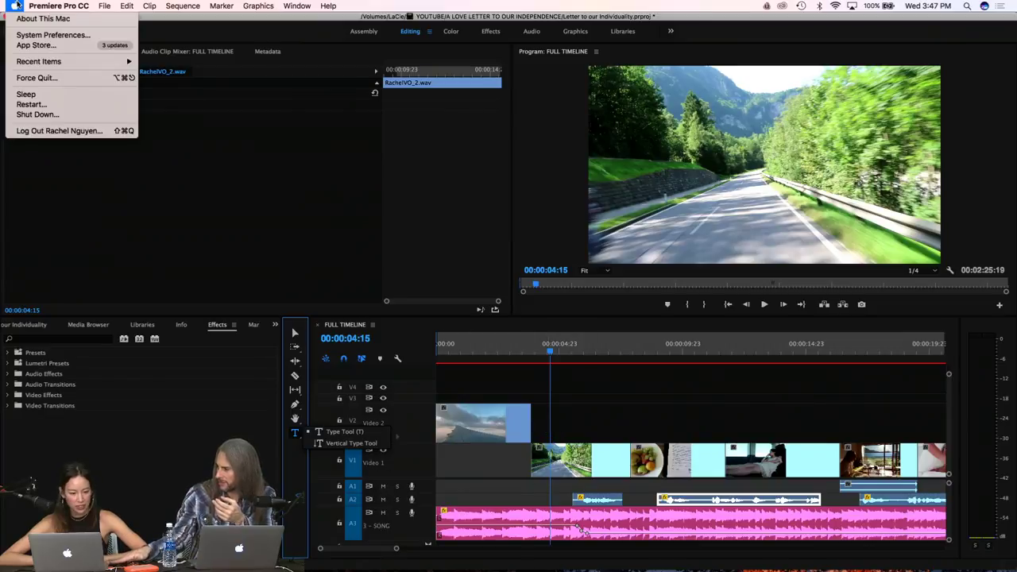
click(32, 18)
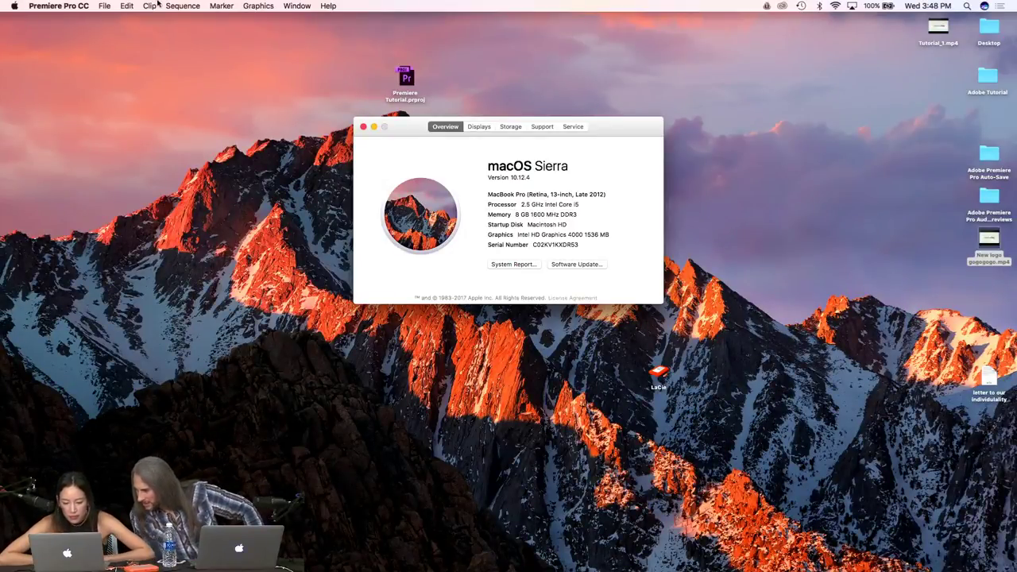
click(511, 127)
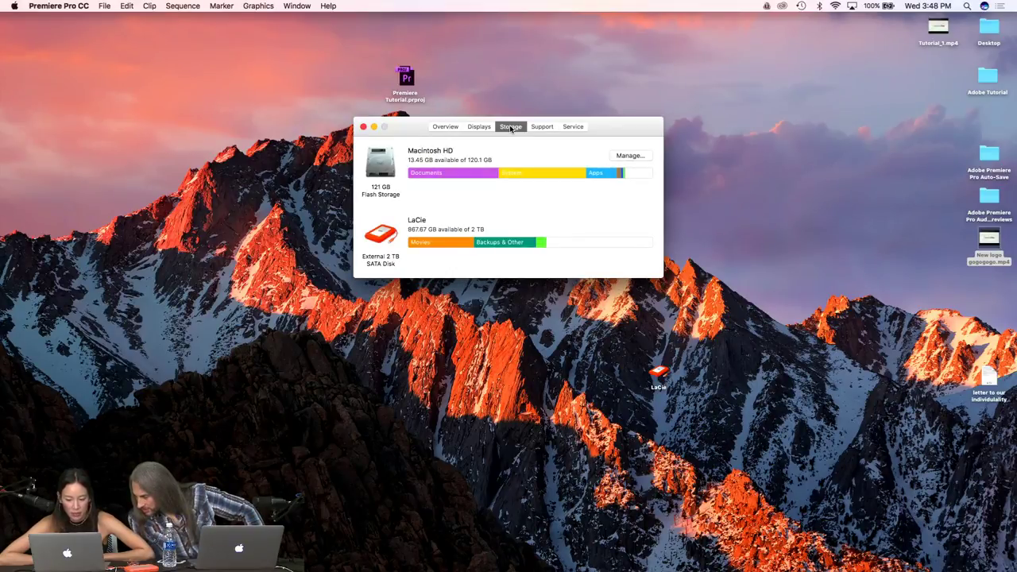
mouse_move(535, 166)
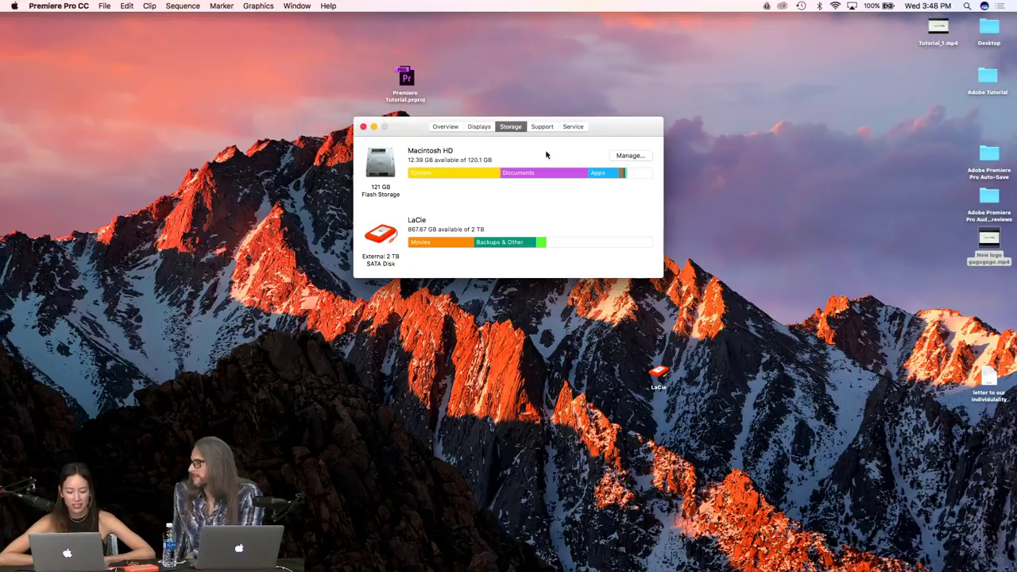
click(447, 127)
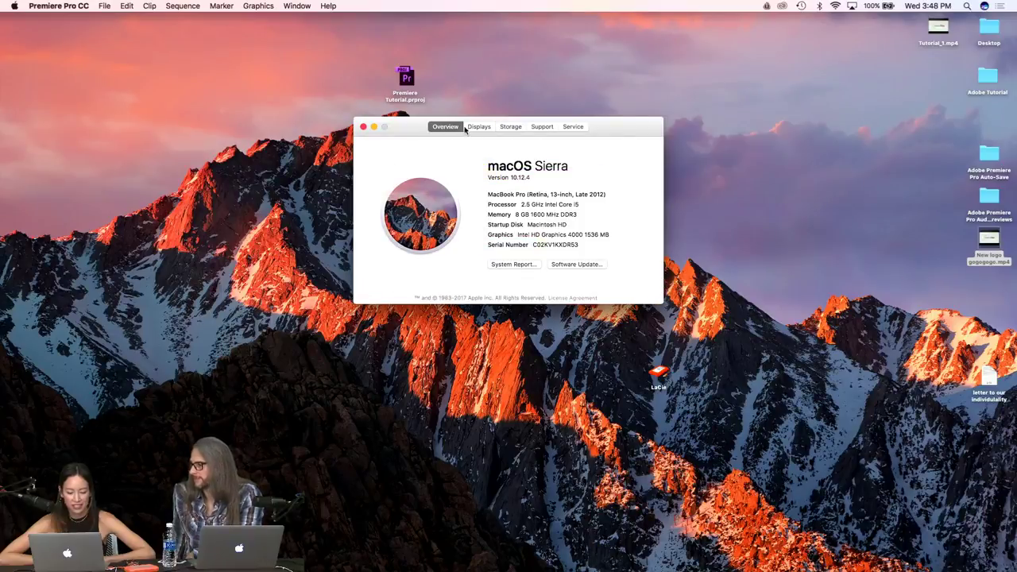
click(490, 128)
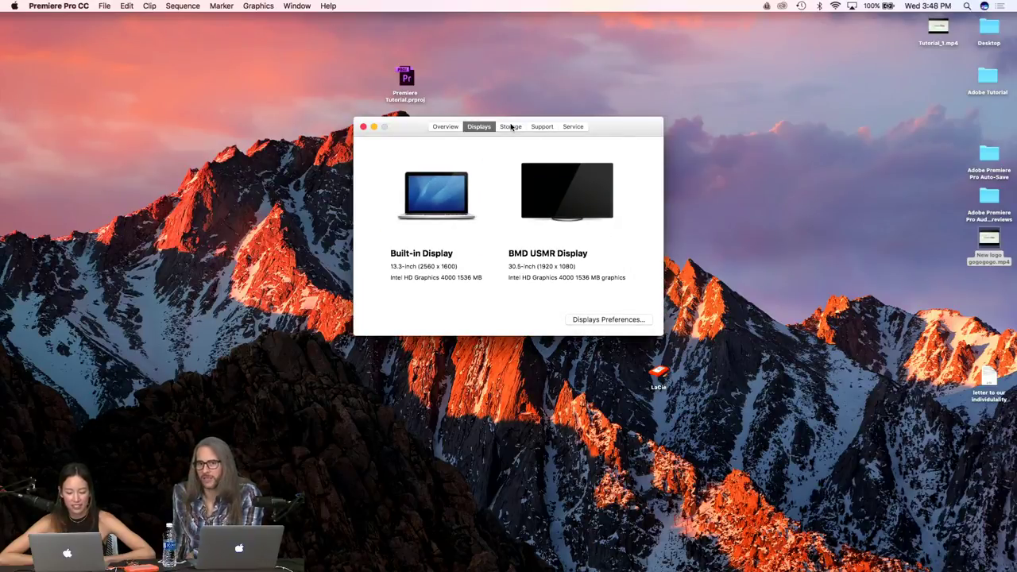
click(511, 127)
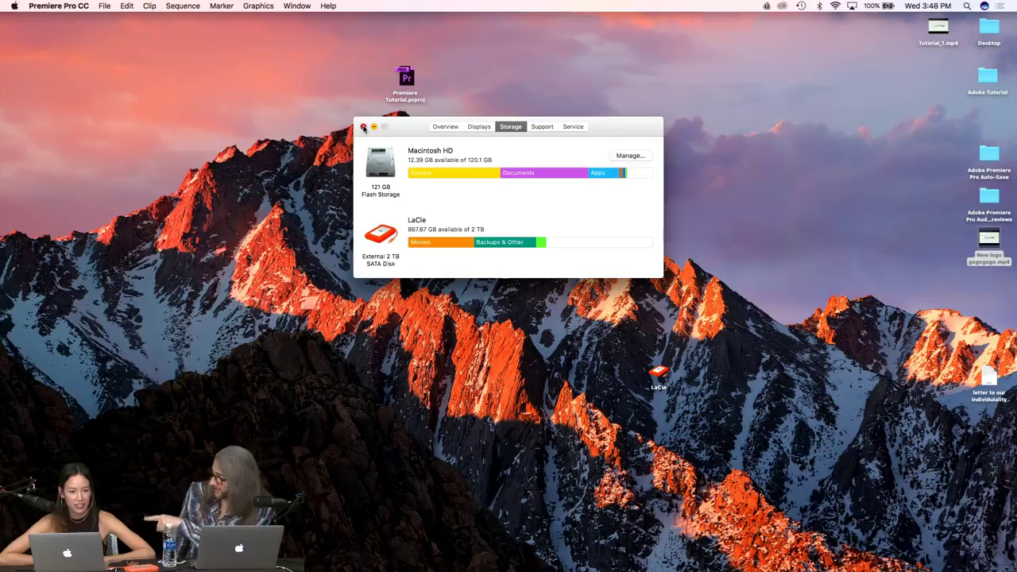
click(363, 127)
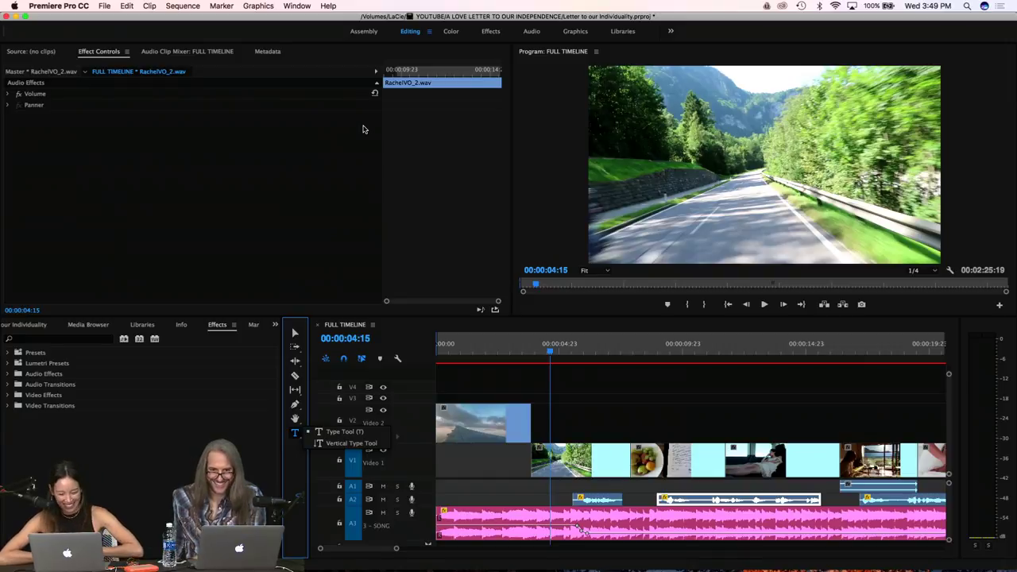
Play the sequence from 00:00:03:07 and extend the start of the second A2 voice-over clip back to the start of the fruit plate clip
click(518, 349)
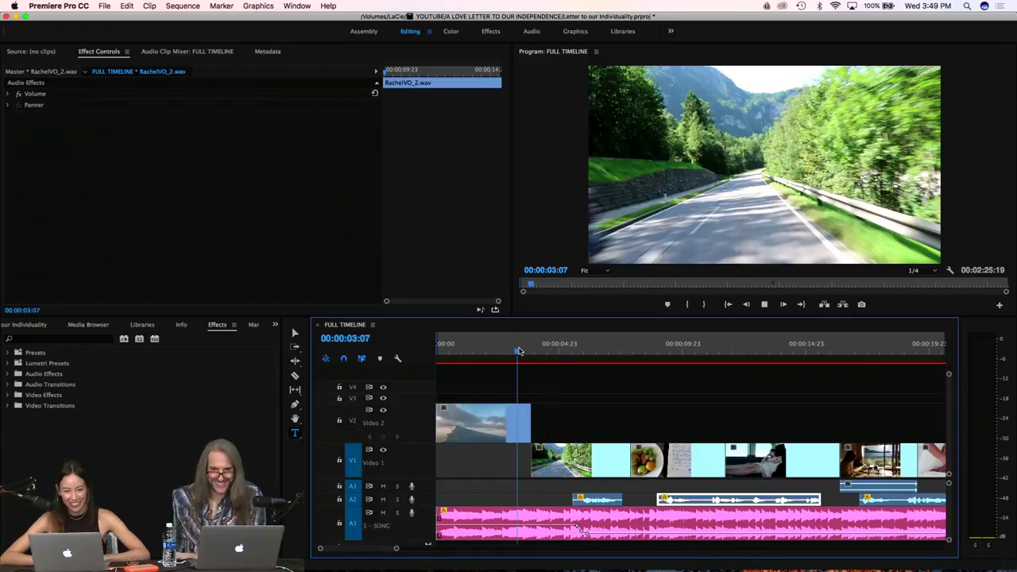
key(space)
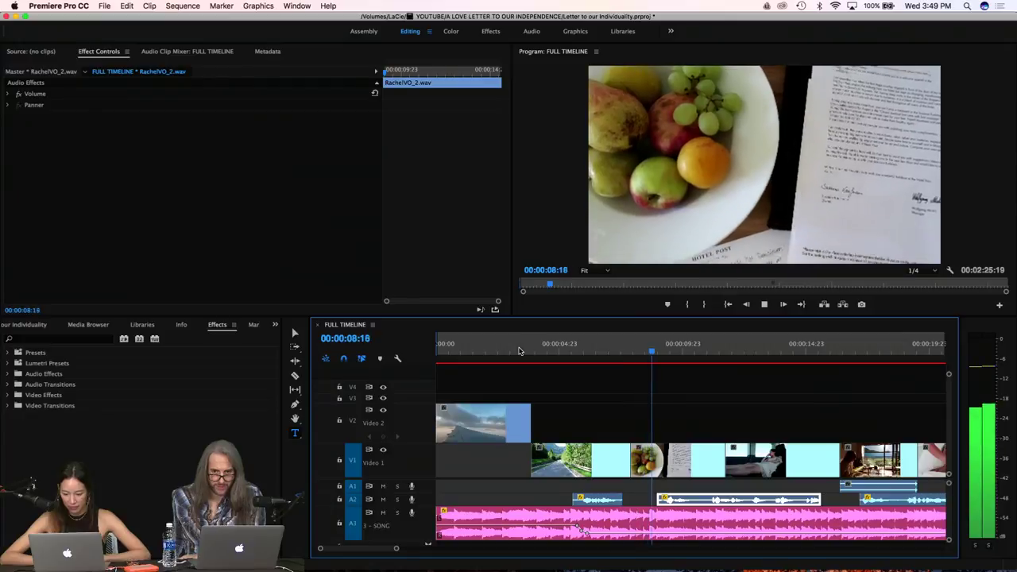
key(space)
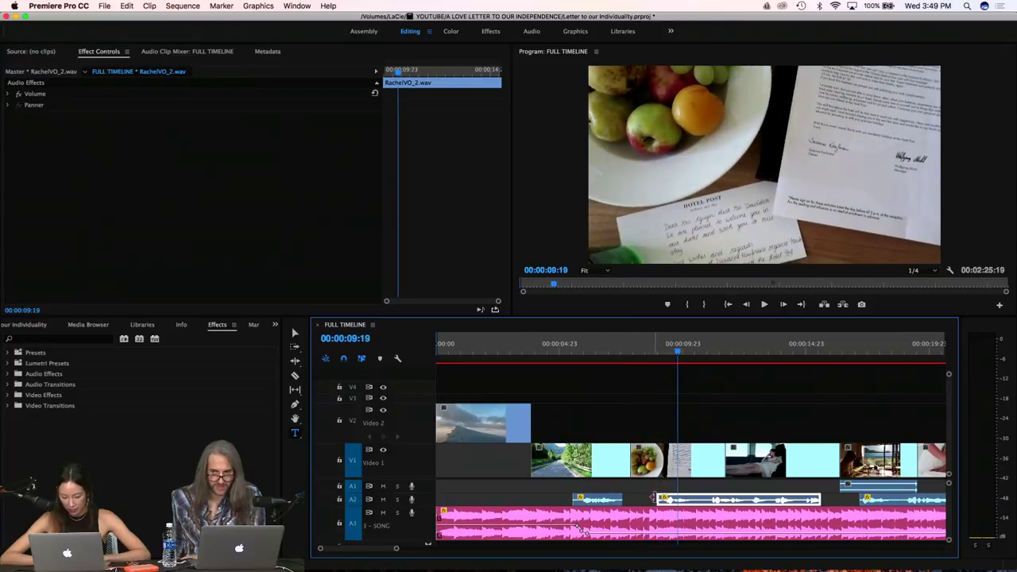
drag(658, 499, 632, 499)
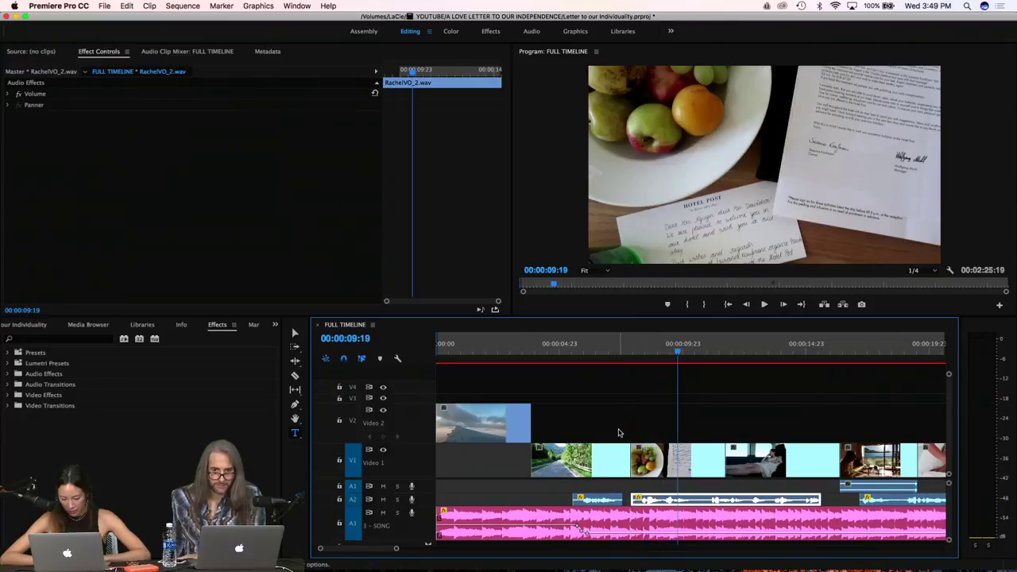
Play back the voice-over under the fruit plate clip and check its wording against the desktop file "letter to our individulality"
click(627, 350)
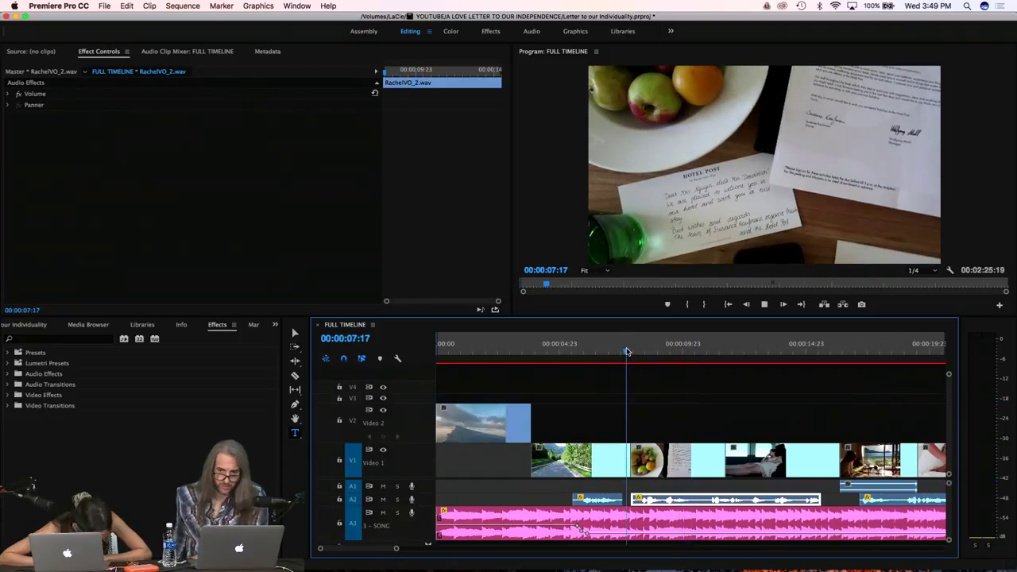
key(space)
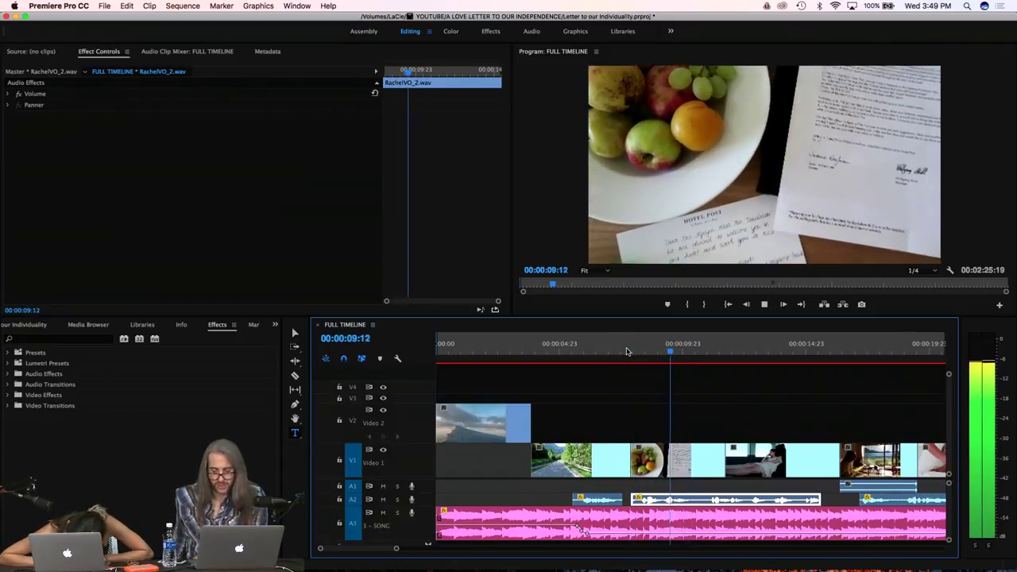
key(space)
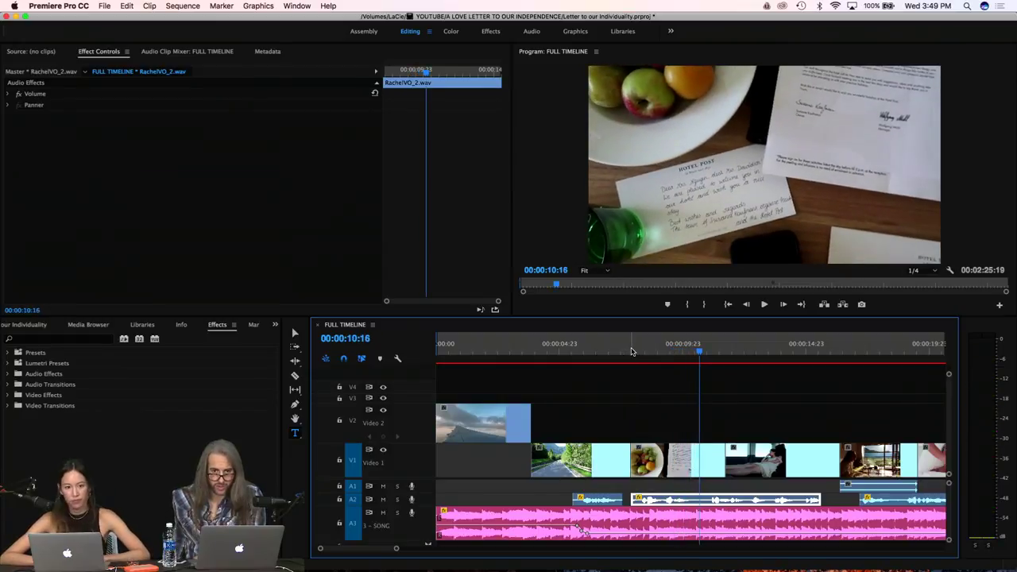
key(F11)
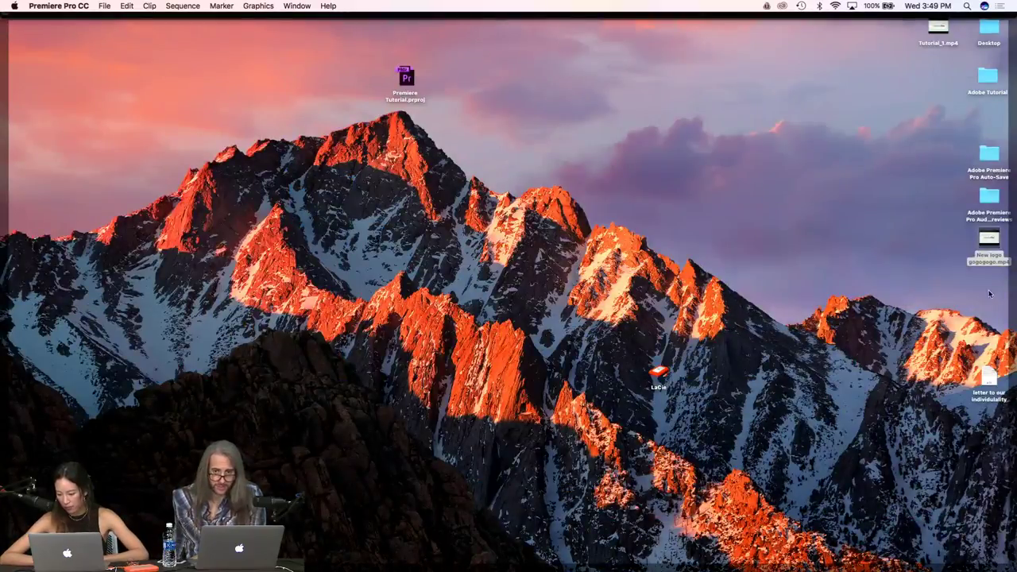
click(989, 376)
key(space)
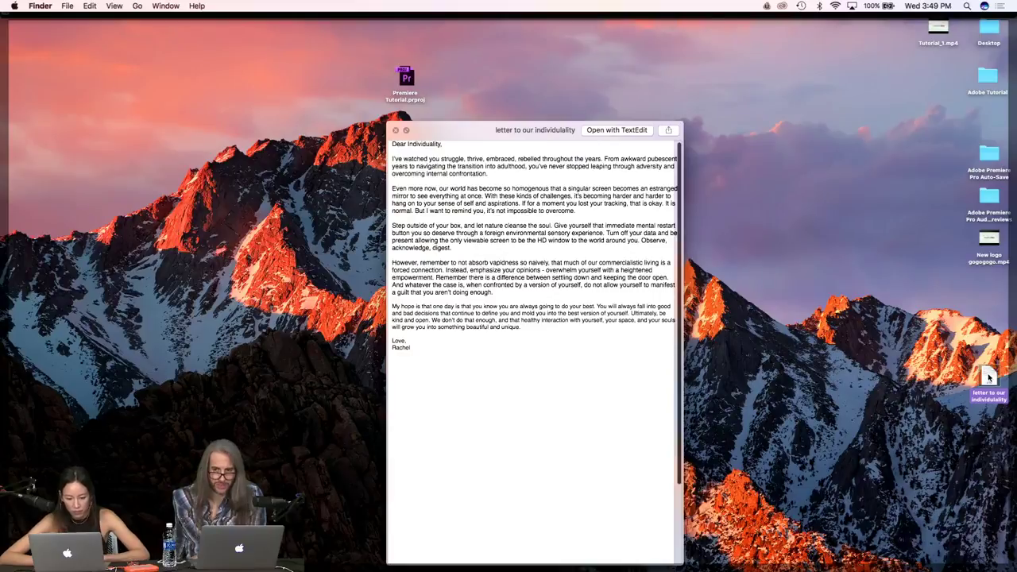
key(space)
key(F11)
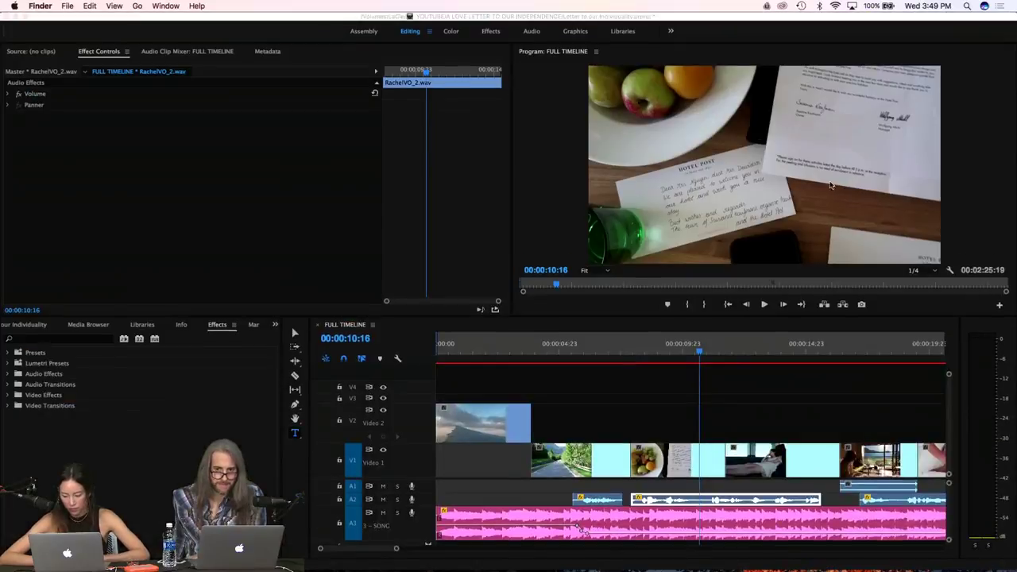
Move the second A2 voice-over clip to start at 00:00:09:03, and extend its start back to the fruit plate clip's beginning
click(637, 355)
key(space)
click(628, 355)
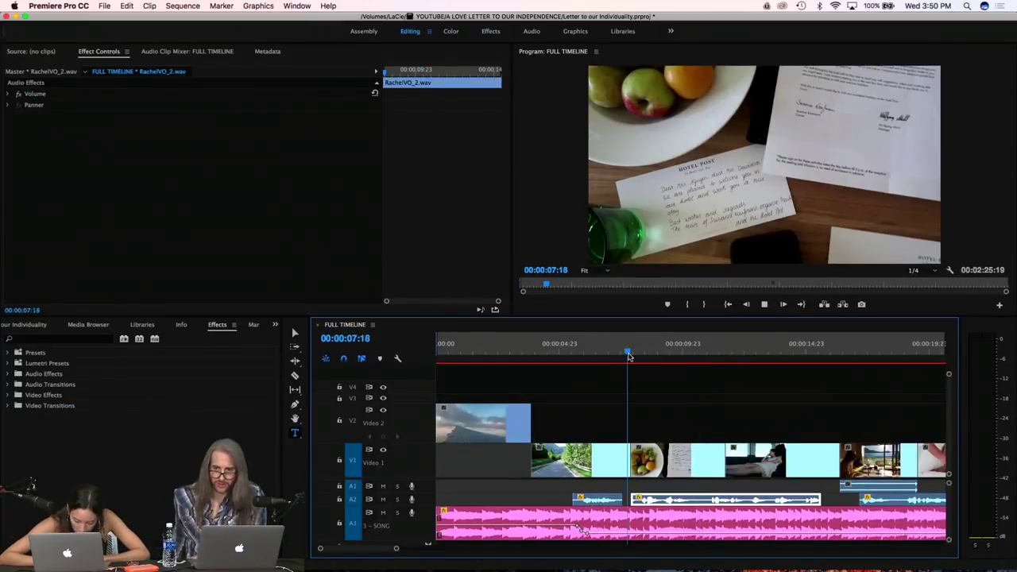
key(space)
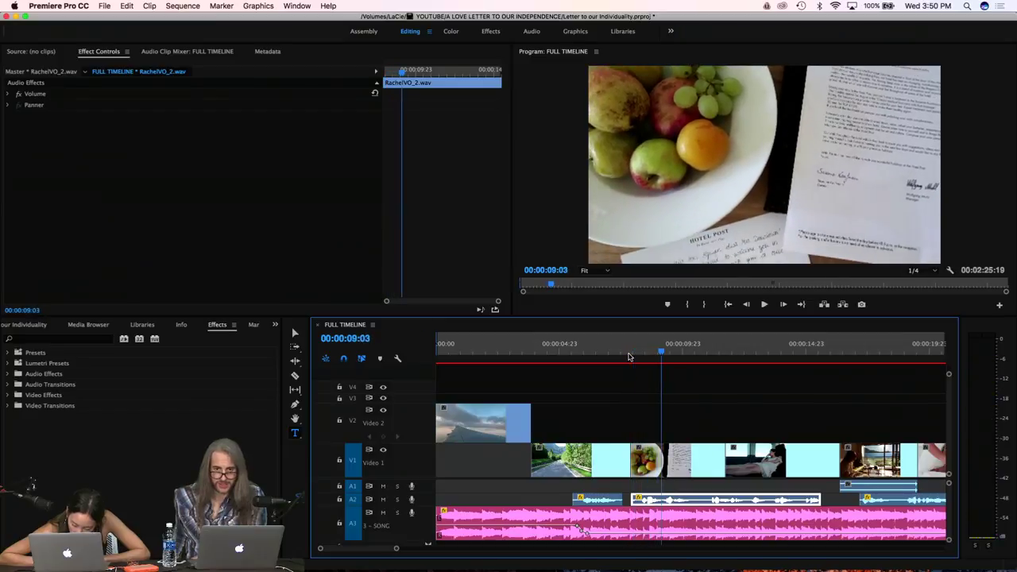
drag(769, 498, 800, 499)
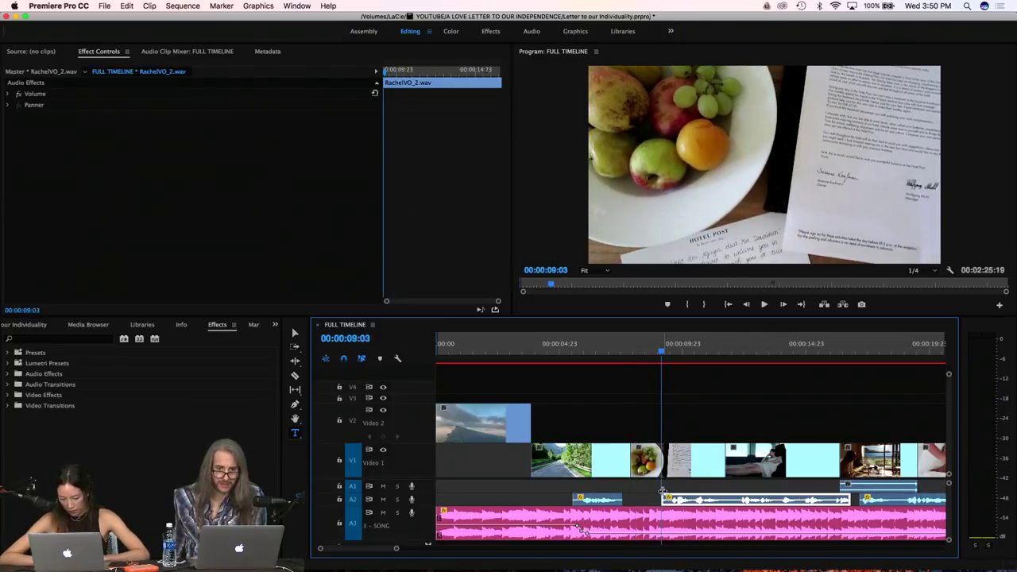
drag(666, 498, 634, 498)
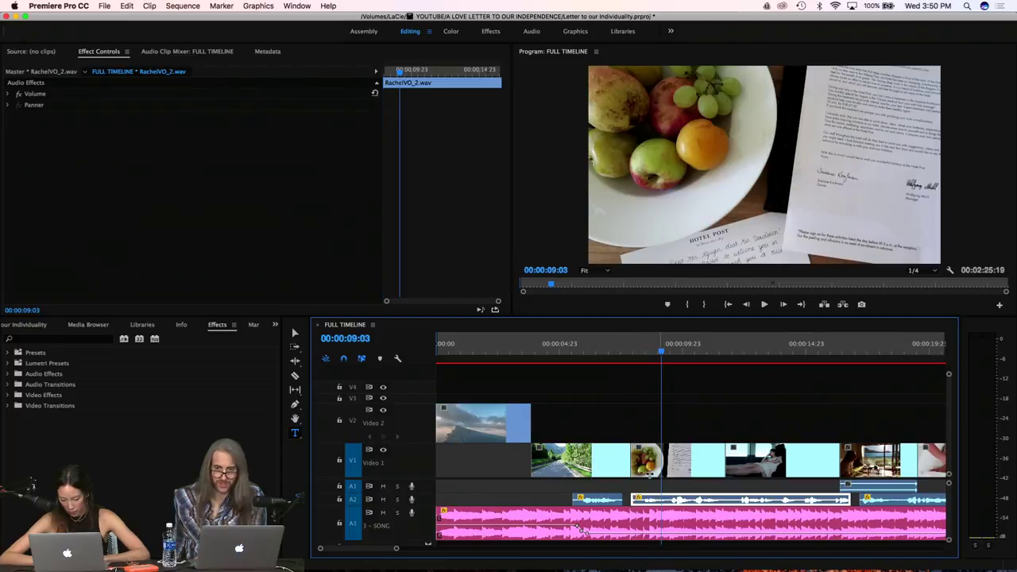
Shift the first A2 voice-over clip earlier to the road clip's start and bring the second voice-over clip's extended start up against it
click(630, 357)
key(space)
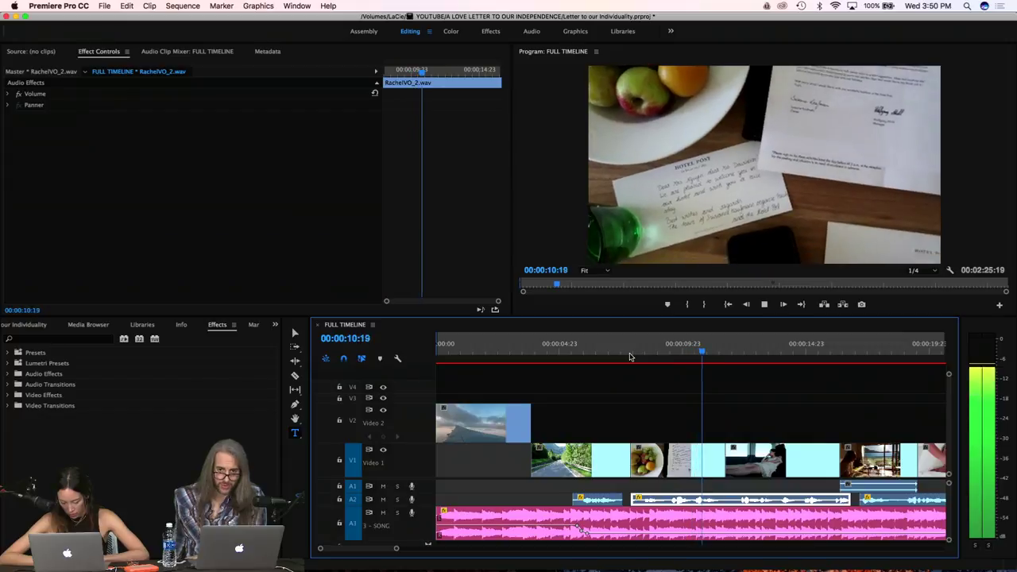
key(space)
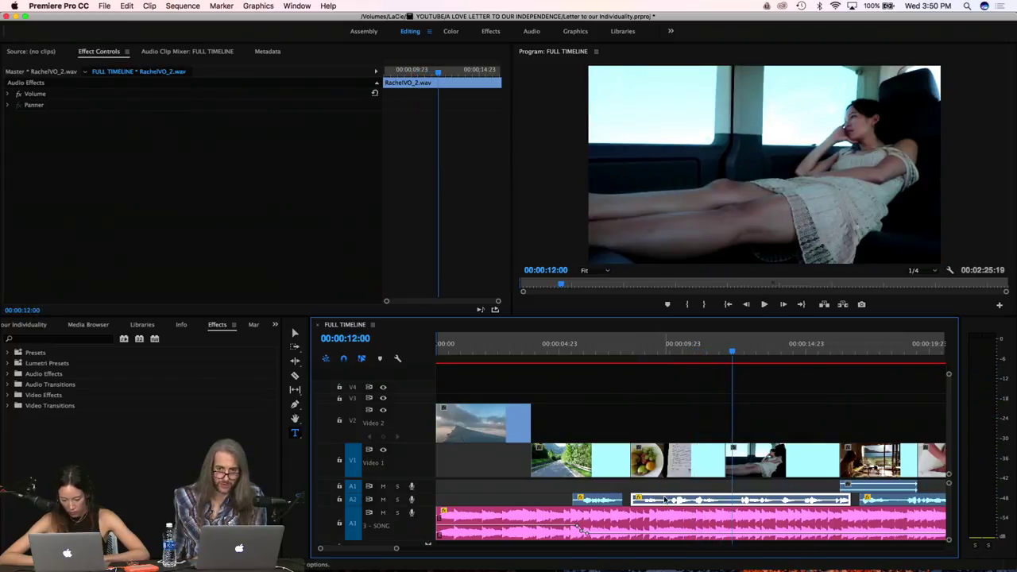
mouse_move(604, 499)
mouse_down()
mouse_move(573, 499)
mouse_move(624, 499)
mouse_move(598, 499)
mouse_up()
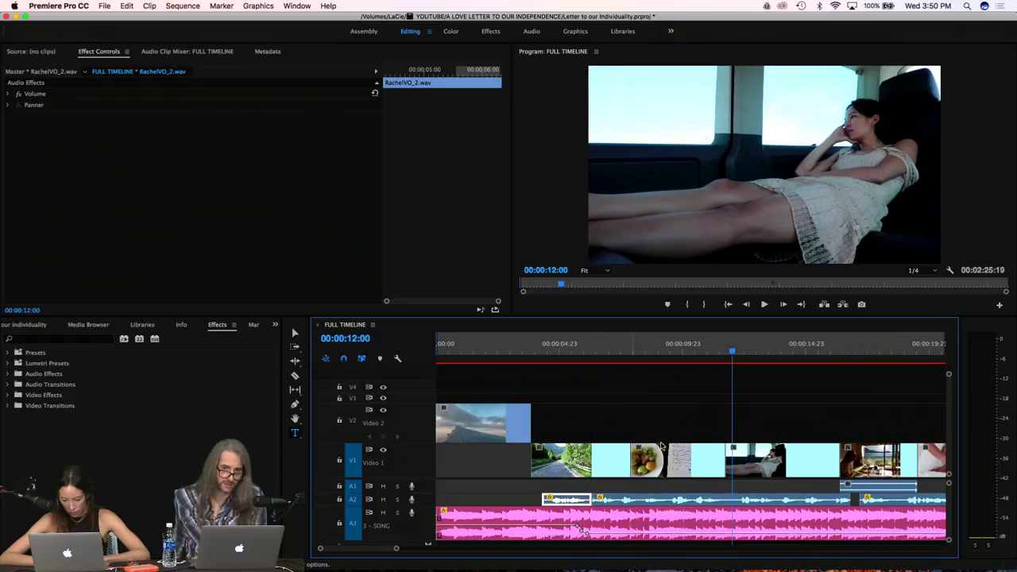
drag(709, 503, 712, 504)
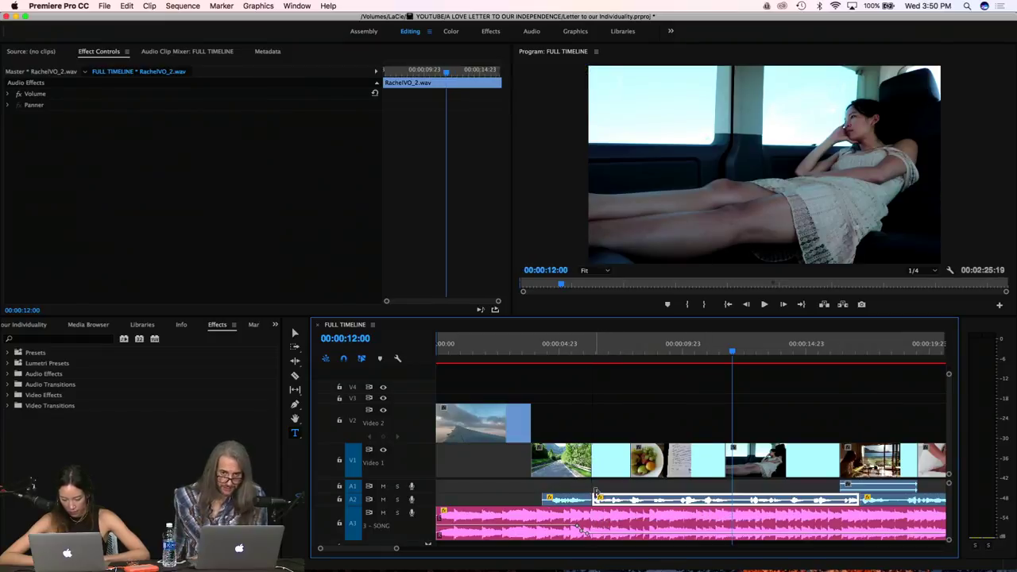
click(568, 500)
drag(567, 500, 556, 499)
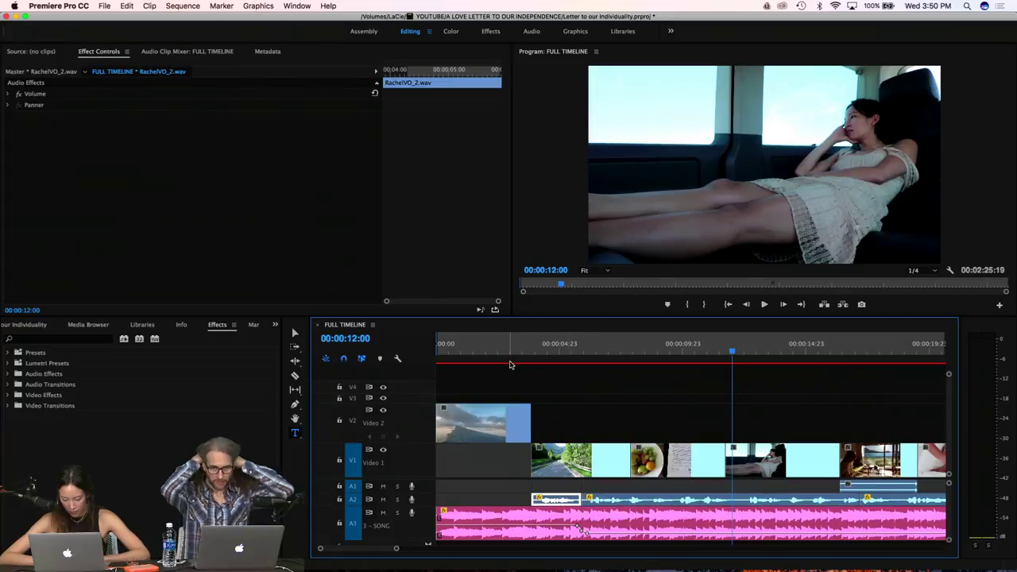
Play back the opening voice-over from 00:00:03:01 and lower the computer's sound volume
click(512, 357)
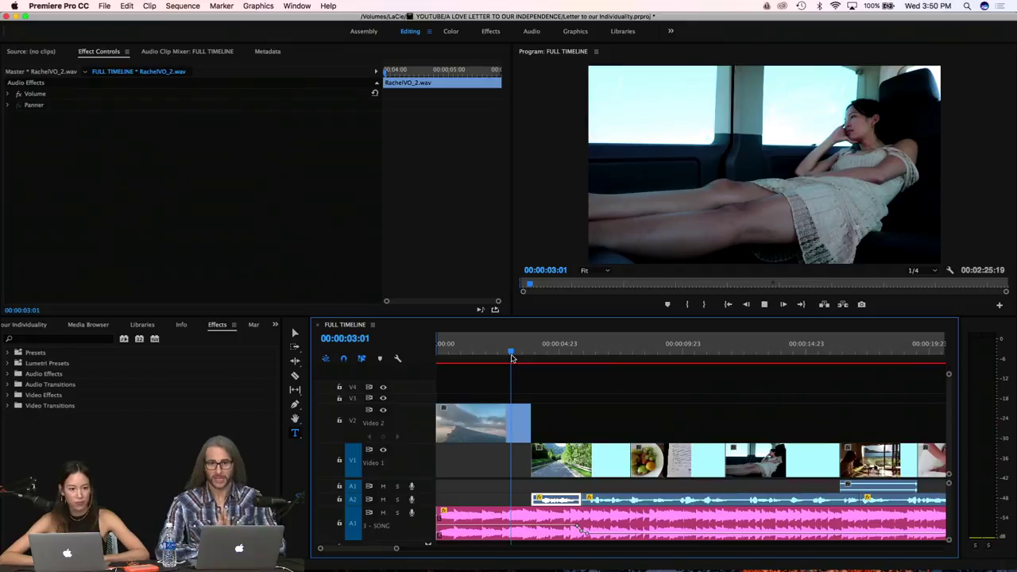
key(space)
key(space)
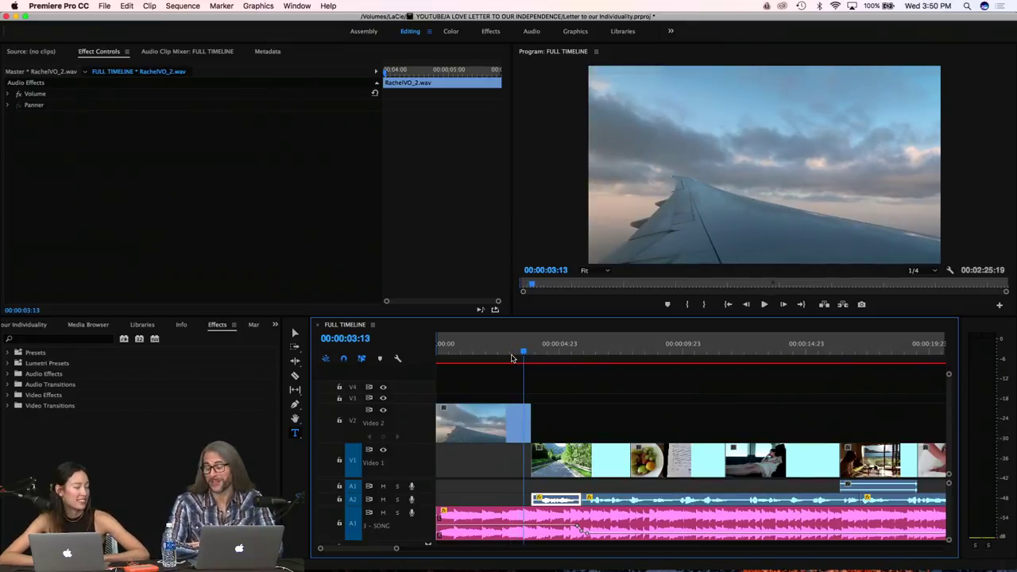
key(space)
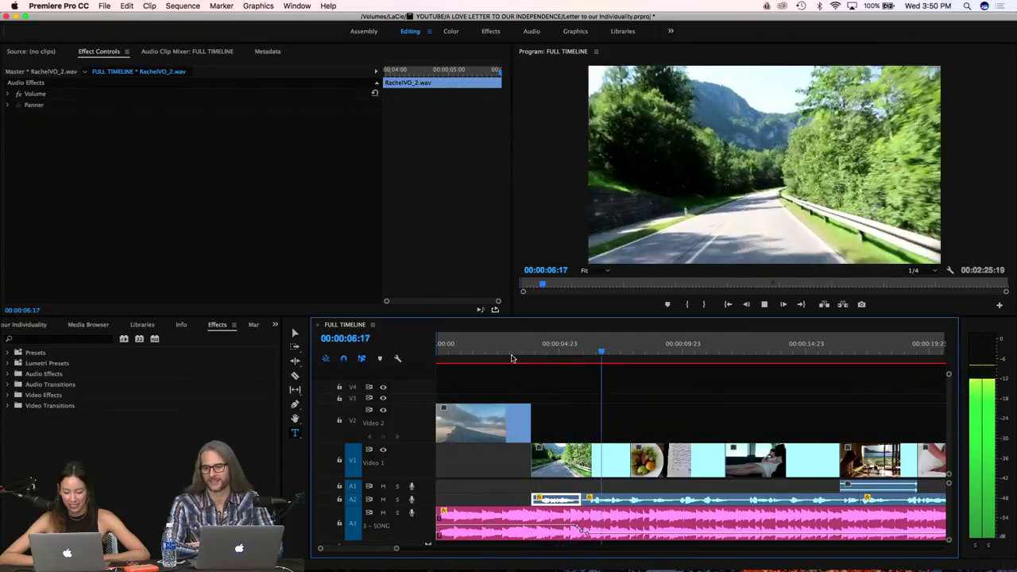
key(space)
key(XF86AudioLowerVolume)
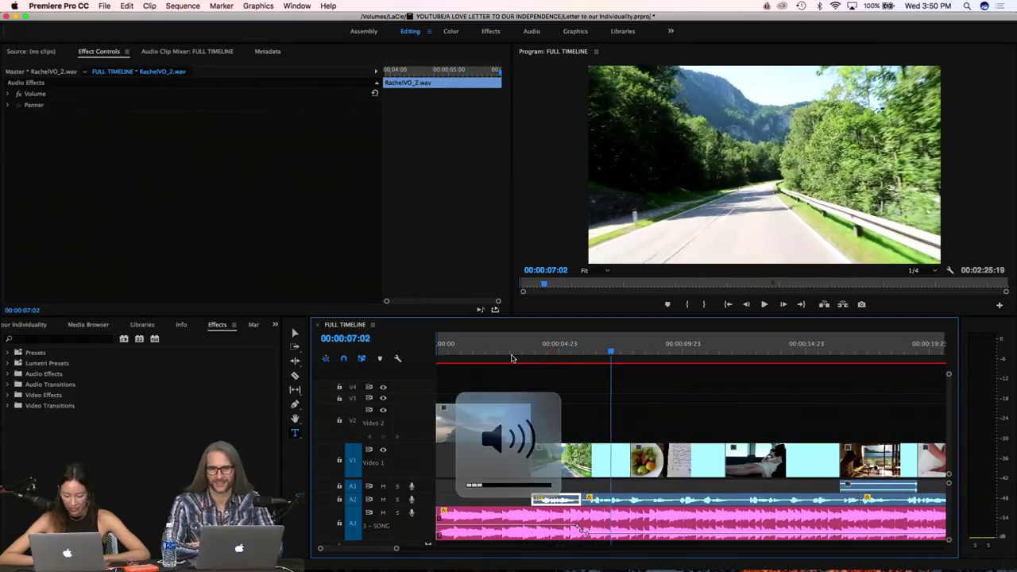
Shift the opening voice-over clips to start at about 00:00:04:04 and move the song's volume-dip keyframes earlier, ending near 00:00:05:00
key(=)
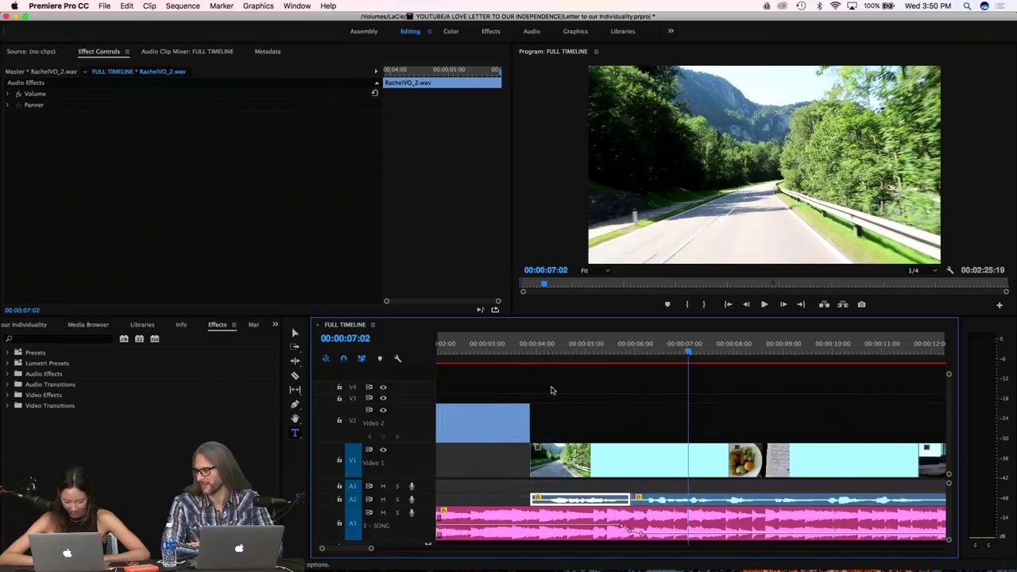
mouse_move(633, 499)
mouse_down()
mouse_move(642, 500)
mouse_move(612, 500)
mouse_move(624, 501)
mouse_up()
click(620, 527)
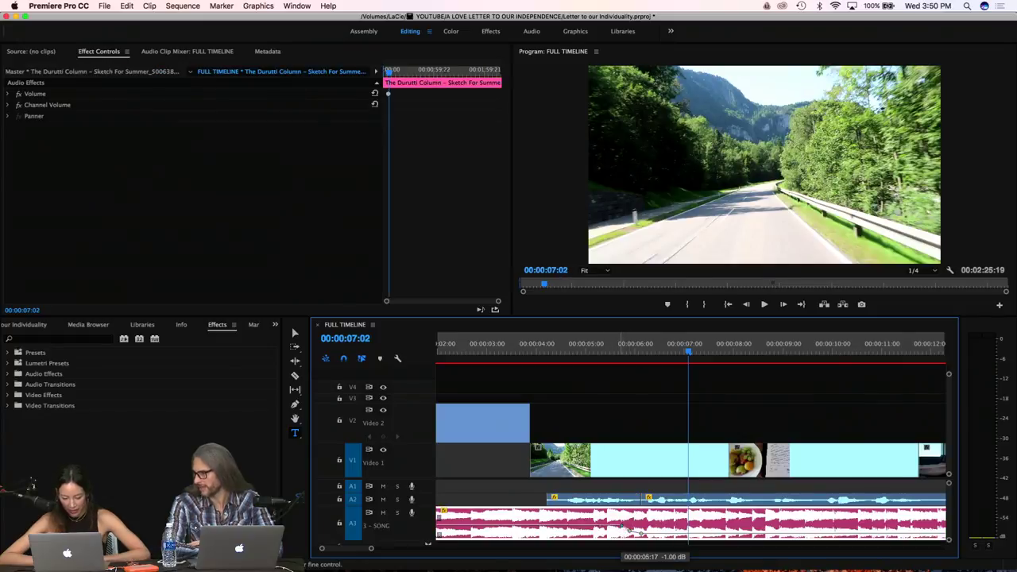
drag(636, 531, 589, 540)
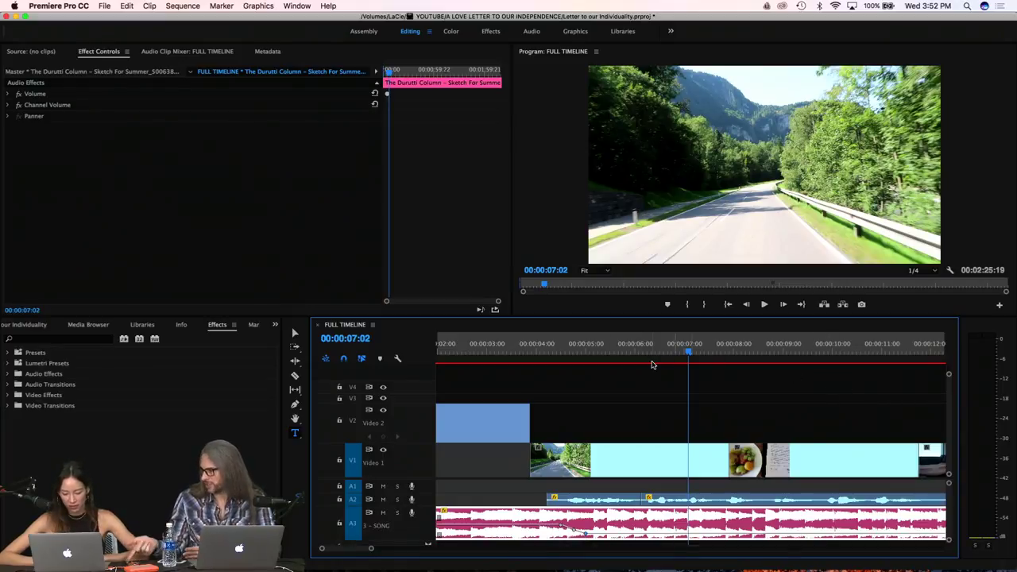
Draw a text box over the road shot at 00:00:04:15 and enter "Dear Individuality," as its text
drag(638, 346, 570, 355)
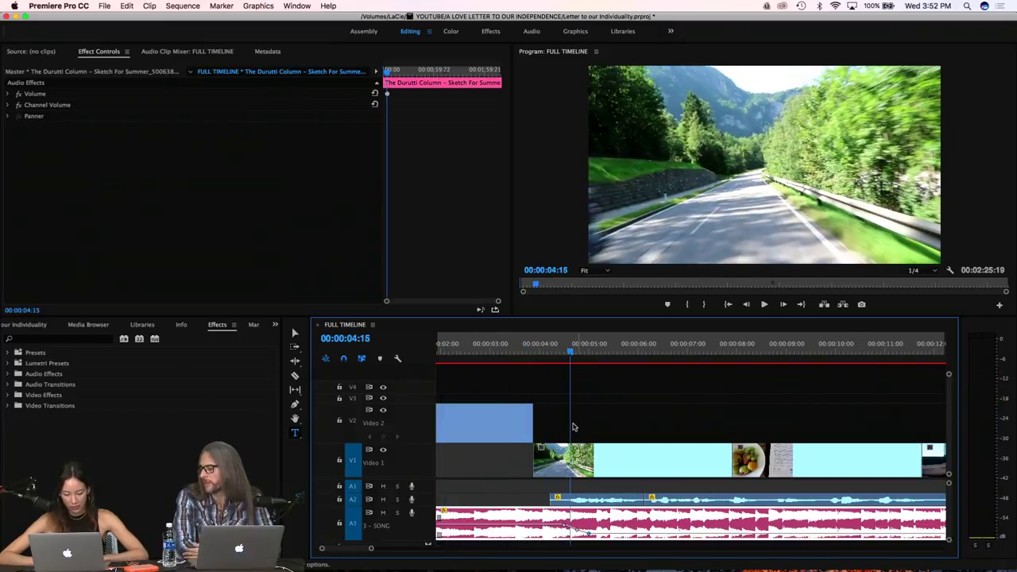
click(296, 436)
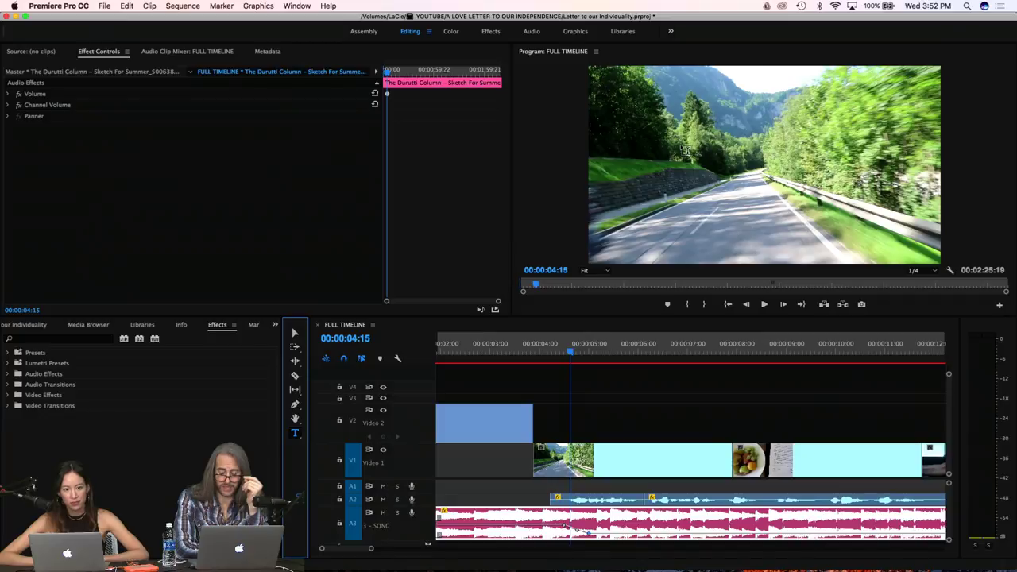
drag(682, 147, 859, 198)
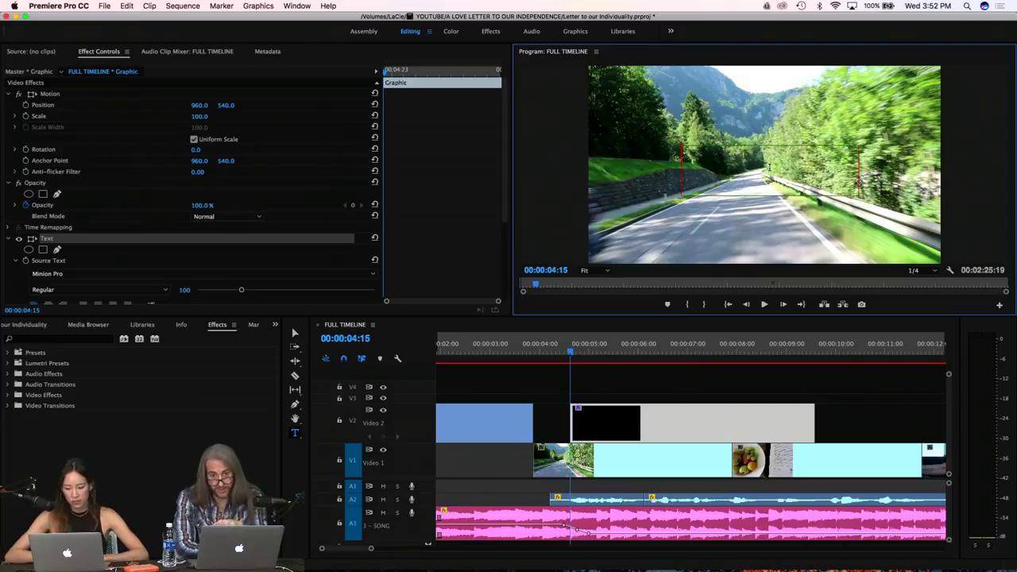
text(Dear I)
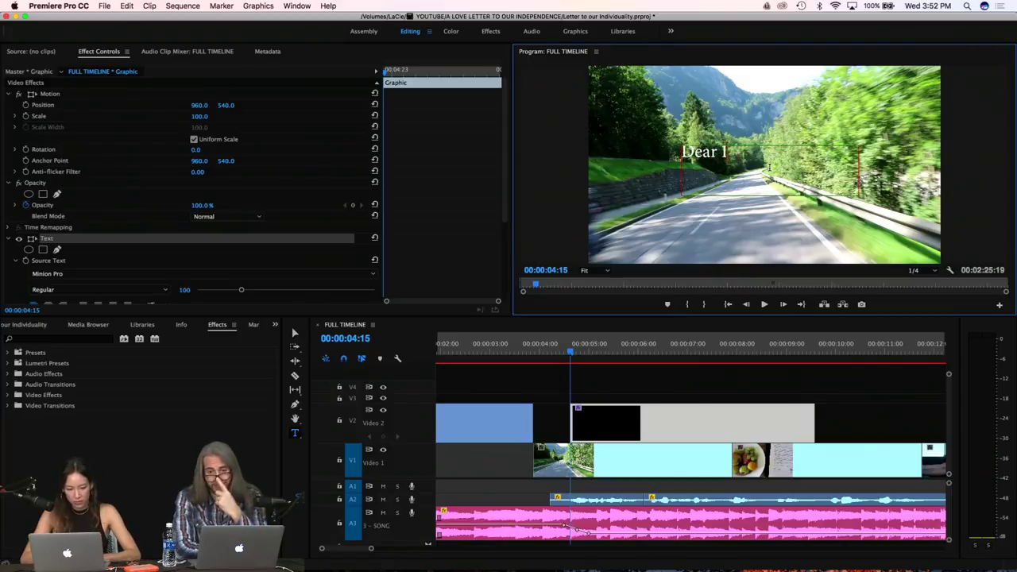
text(ndi)
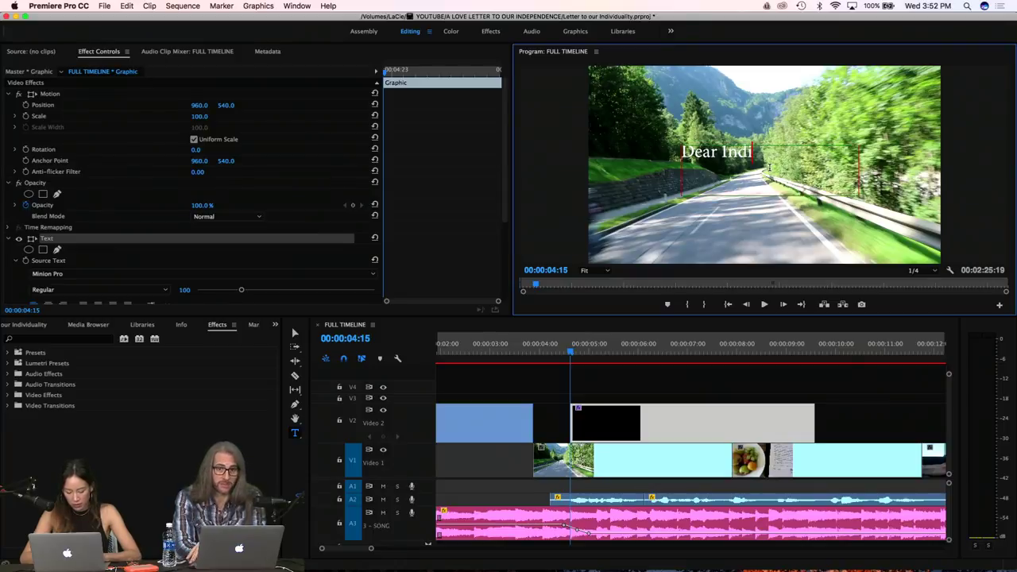
text(v)
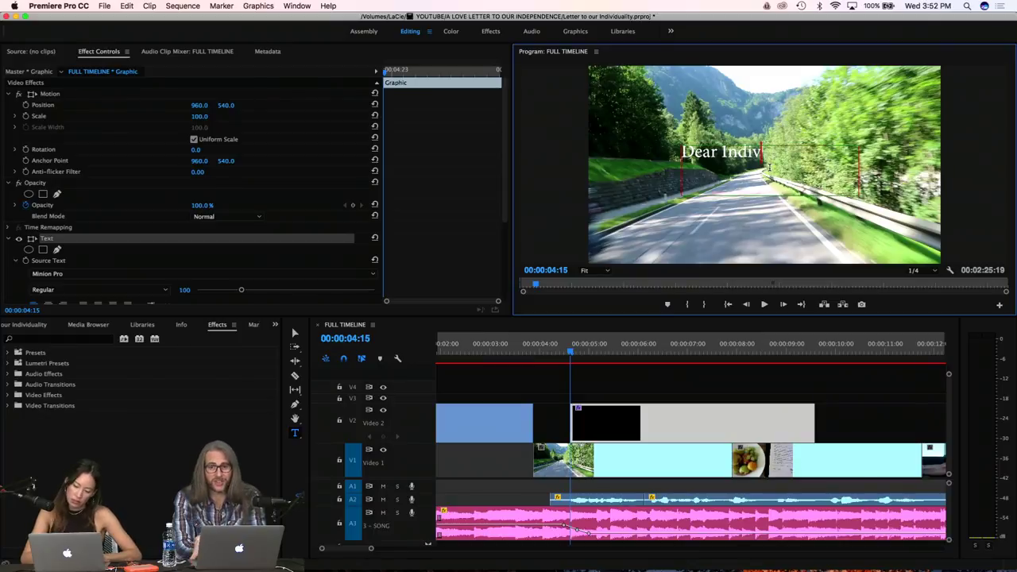
text(iduality)
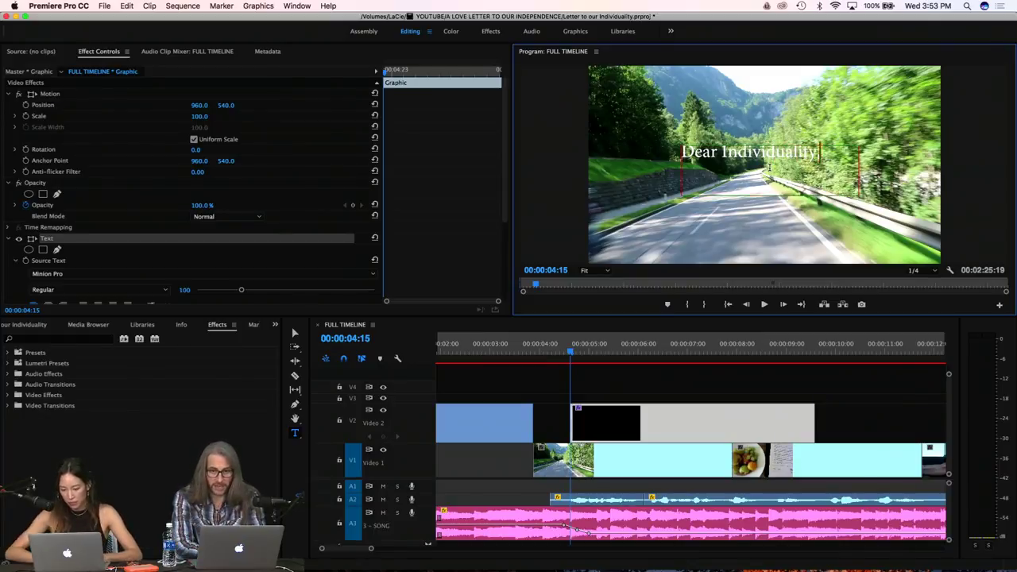
Replace the title's wording with "A Letter to our Individuality"
key(ctrl+a)
key(BackSpace)
text(A lea)
key(BackSpace)
key(BackSpace)
key(BackSpace)
text(Le)
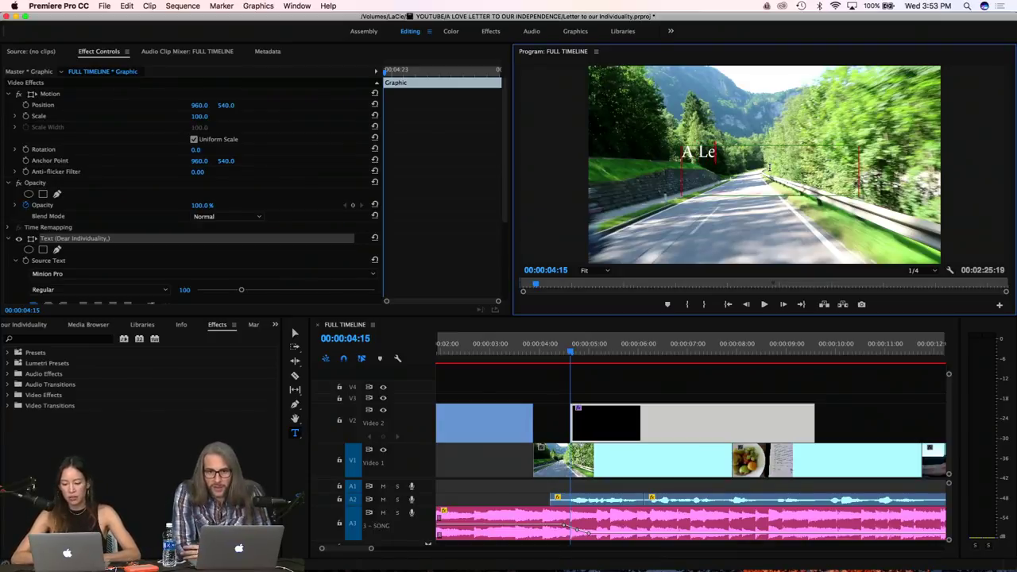
text(tter t)
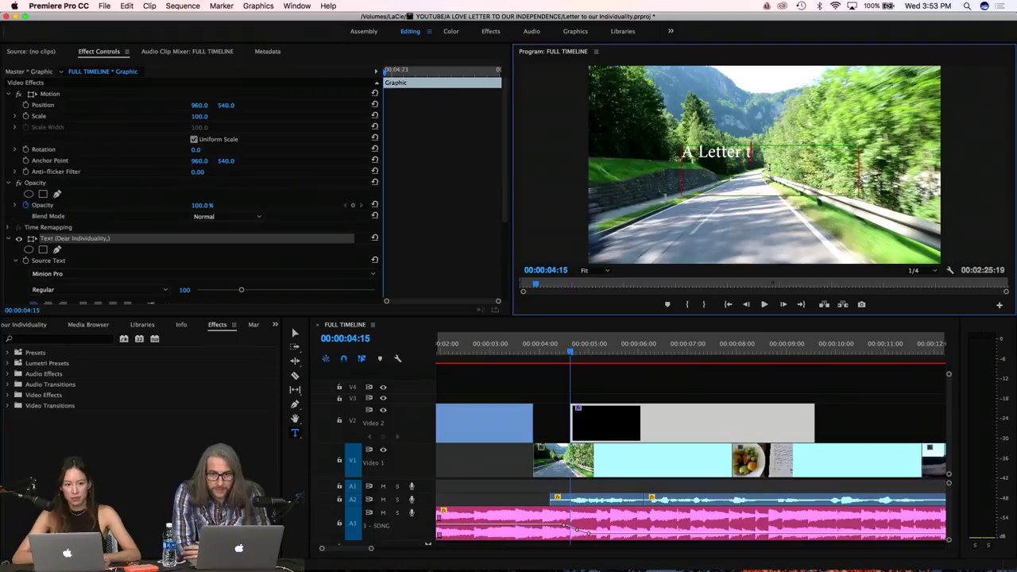
text(o our I)
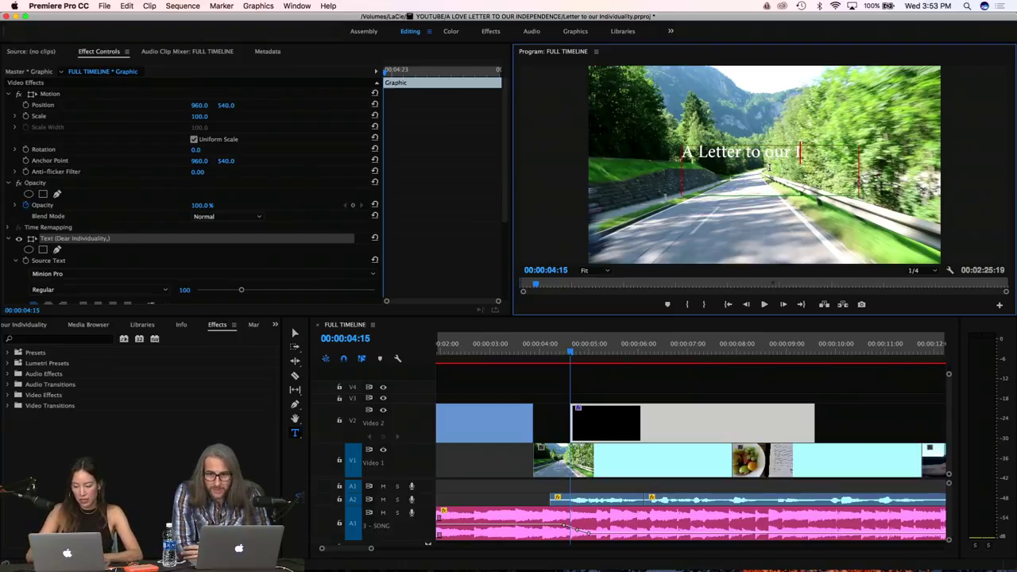
text(ndividuali)
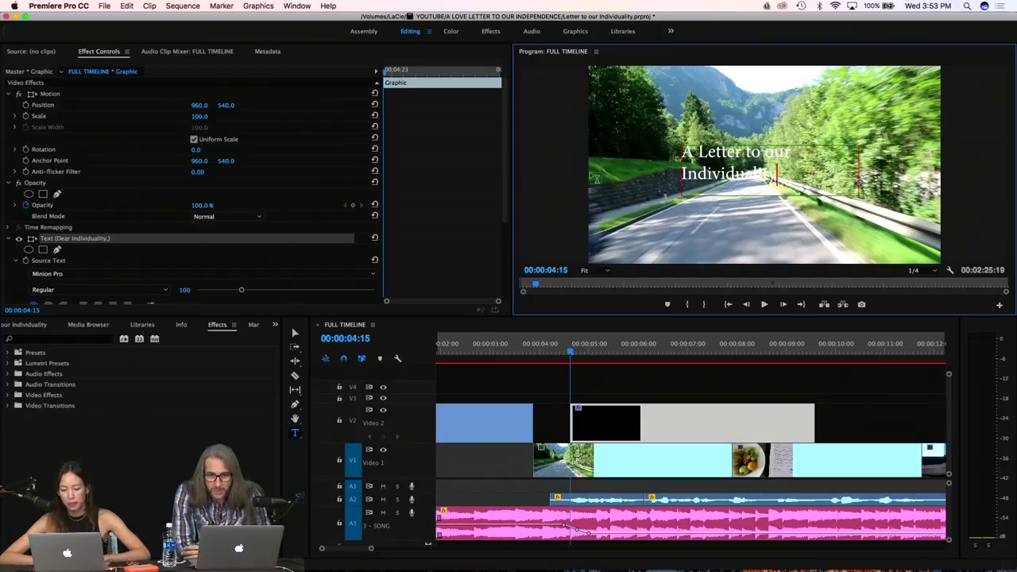
text(ty)
key(Escape)
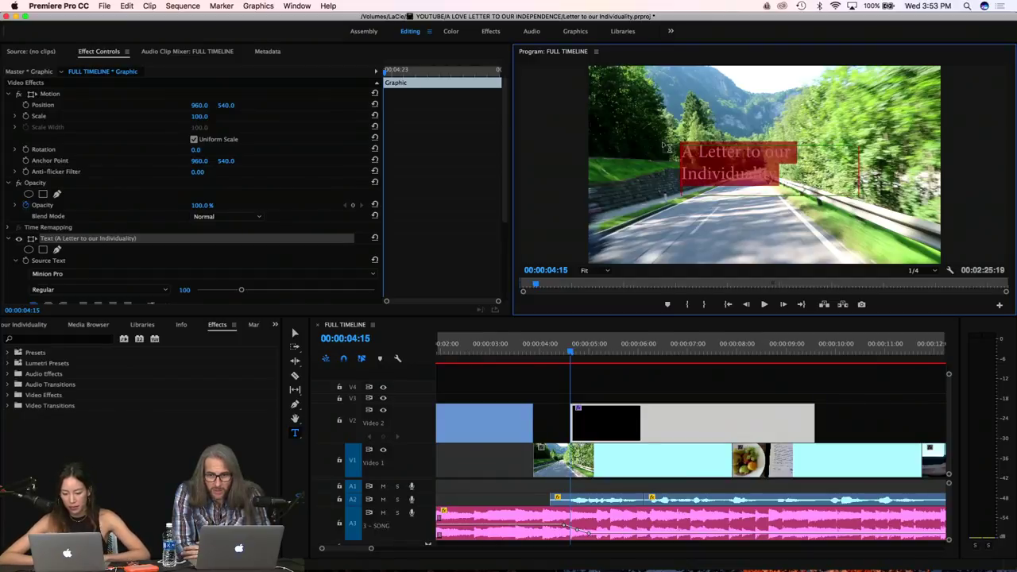
Set the title's font to Larish Neue Semibold and enlarge it to size 146
scroll(197, 243, down, 6)
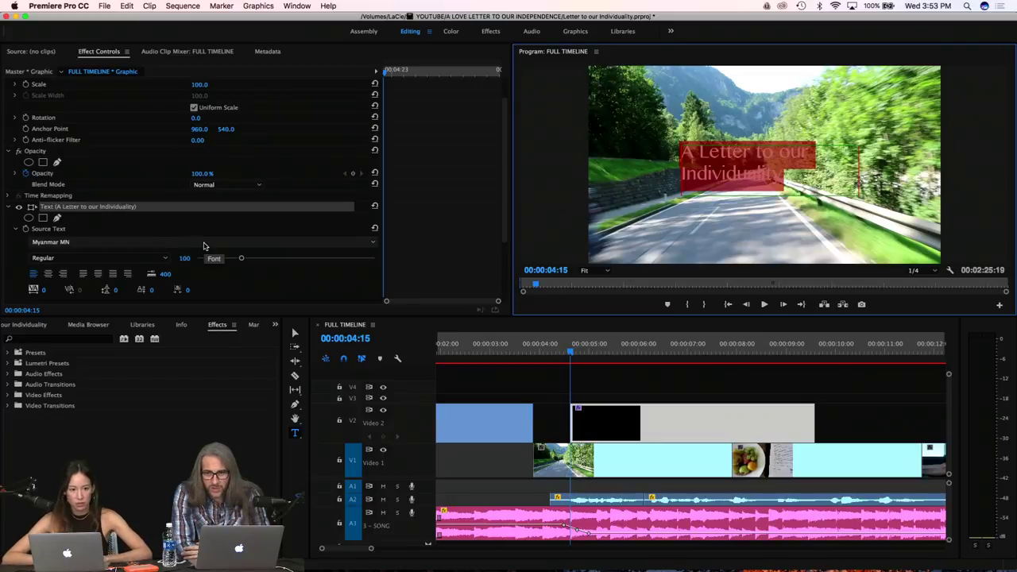
click(203, 247)
scroll(203, 246, down, 2)
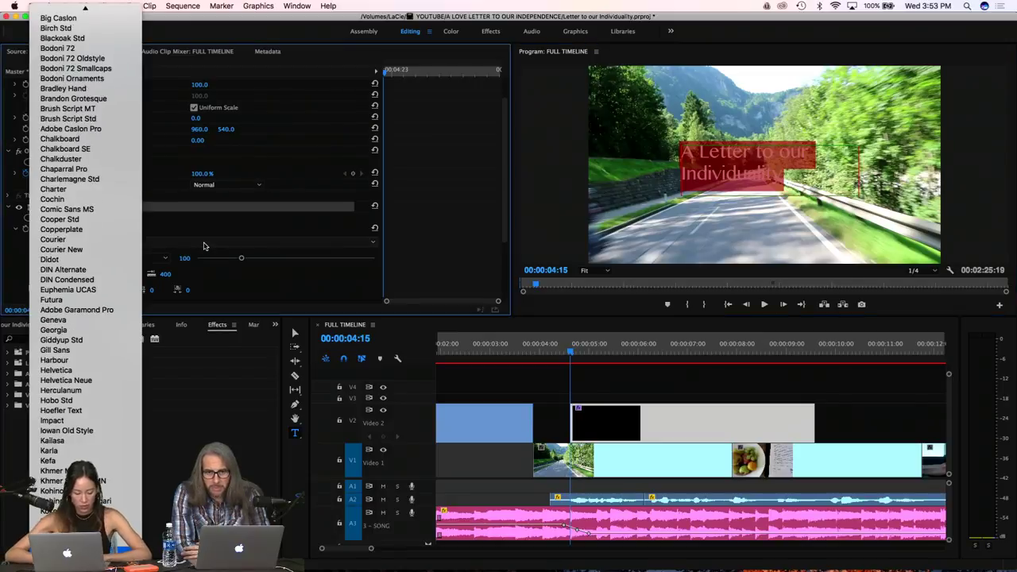
click(203, 246)
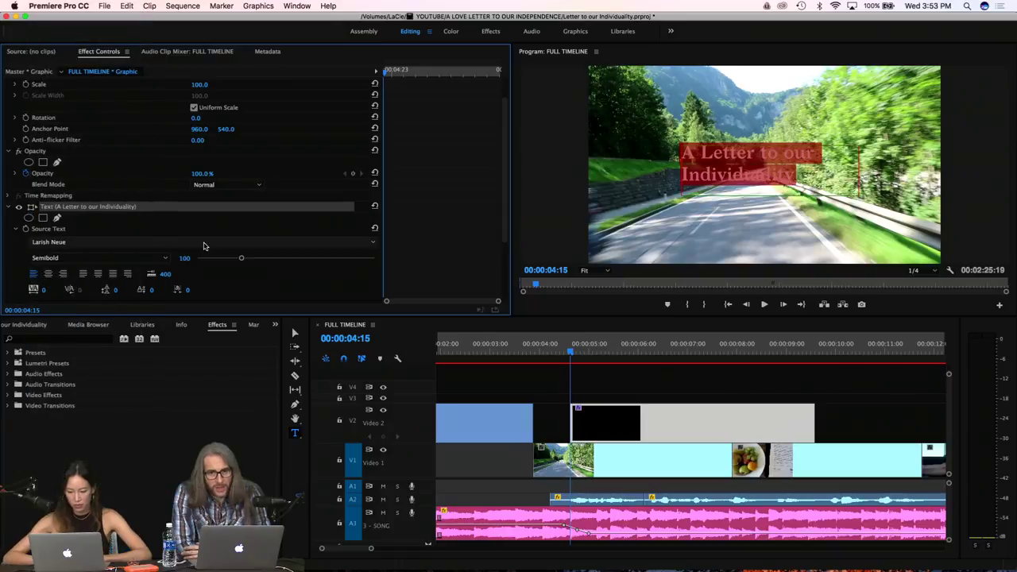
drag(243, 262, 261, 262)
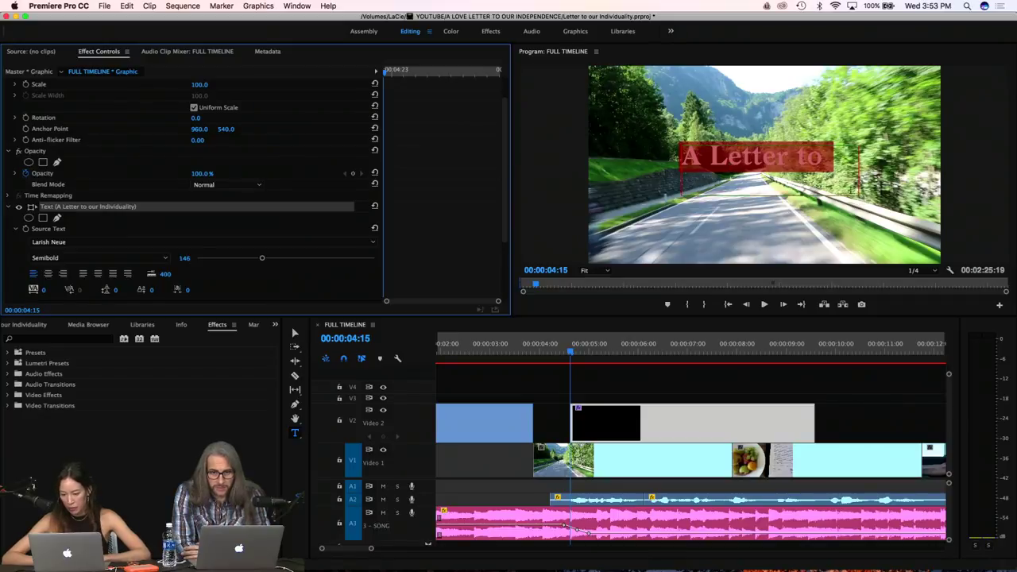
click(922, 222)
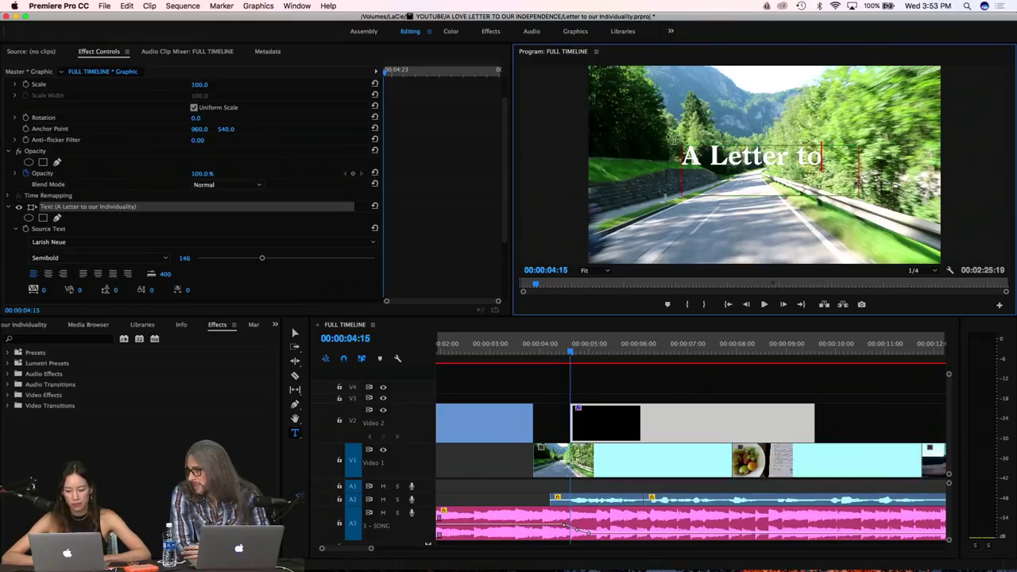
Enlarge the title's text box so the whole title fits on two lines, and center-align the text
click(295, 333)
drag(679, 195, 612, 227)
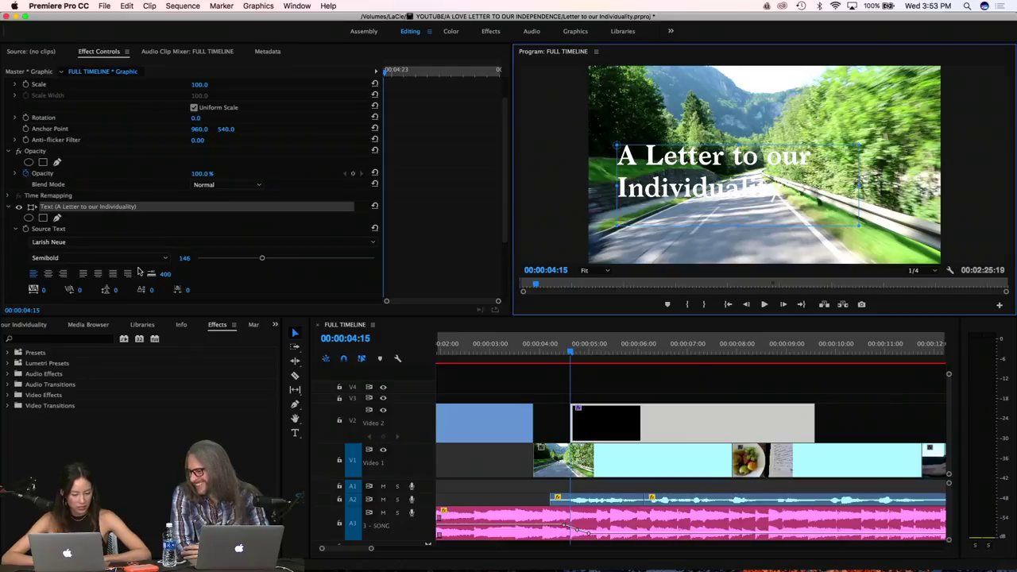
click(50, 274)
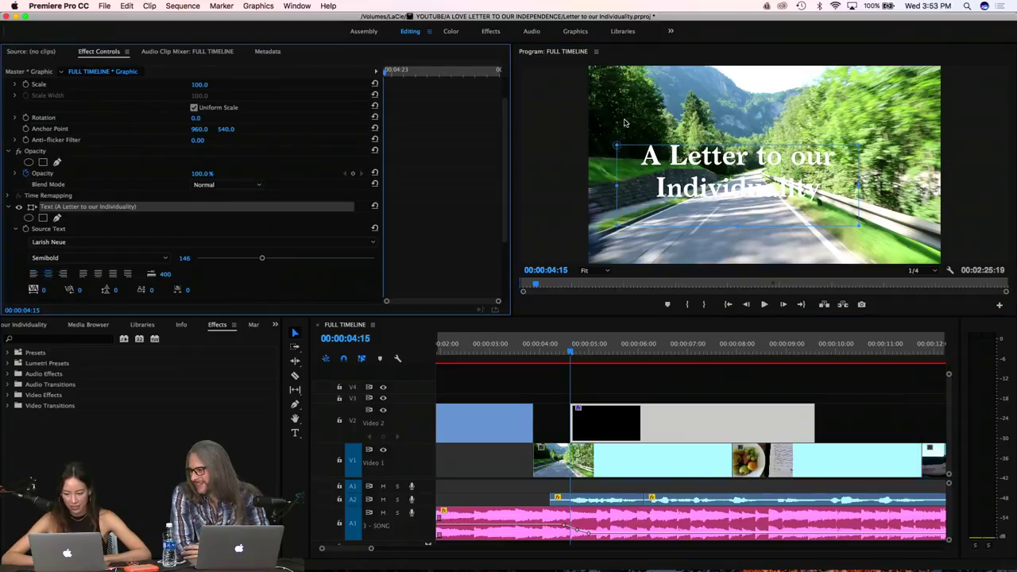
Switch to the Graphics workspace and shift the title slightly to the right over the road shot
scroll(324, 177, up, 2)
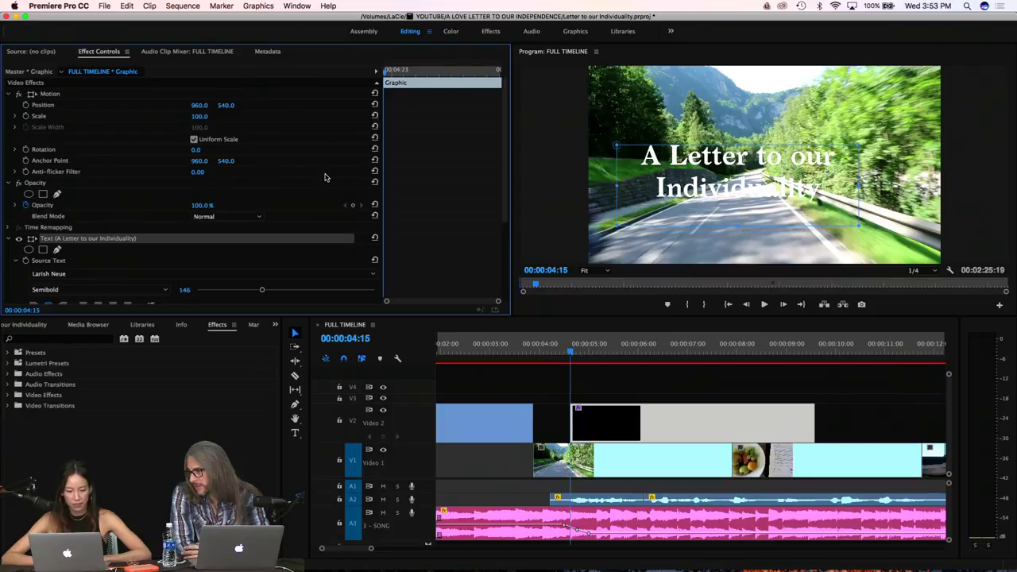
click(576, 33)
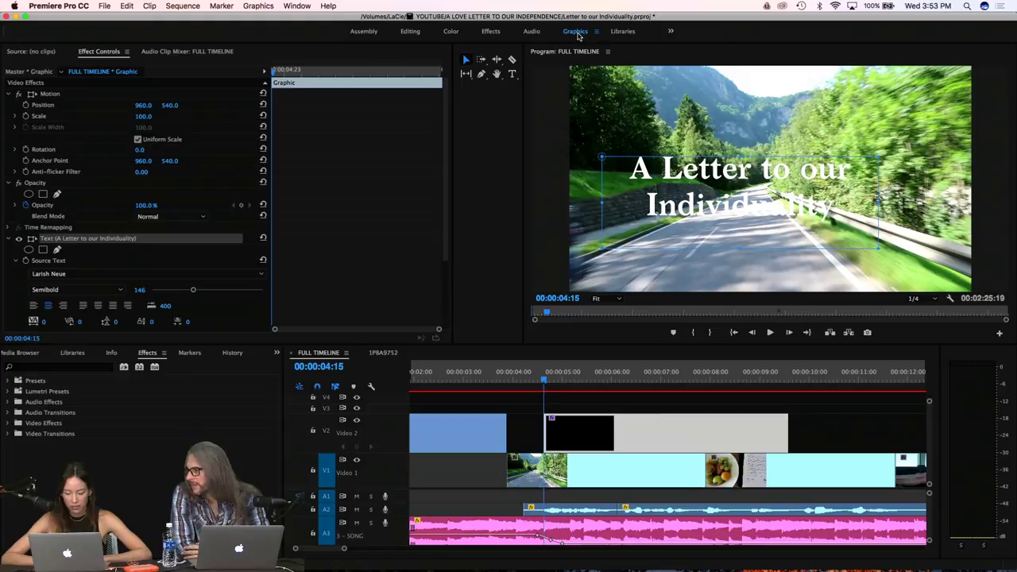
drag(711, 171, 746, 169)
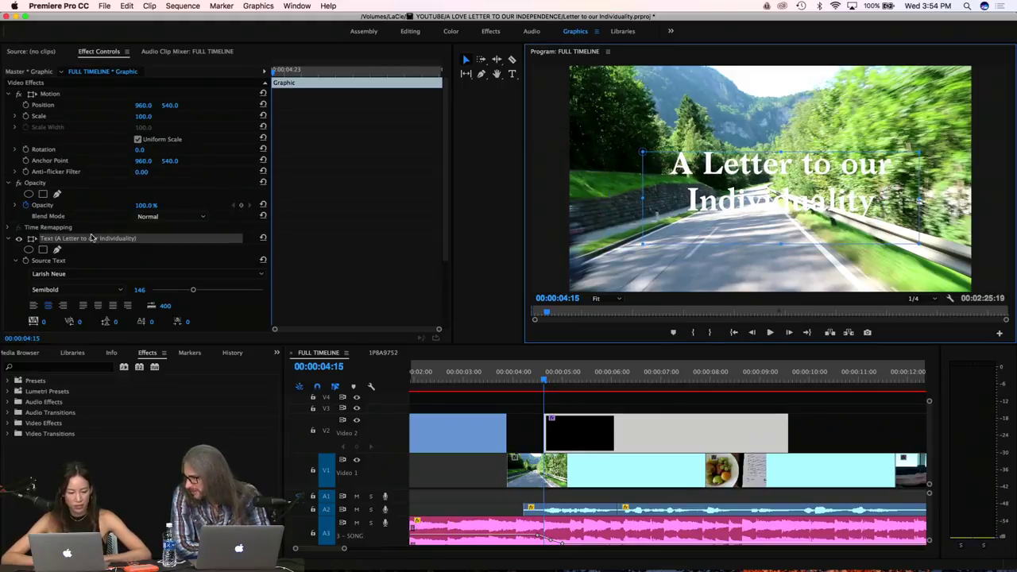
Try other fonts on the title and return it to Larish Neue Semibold
scroll(144, 226, down, 8)
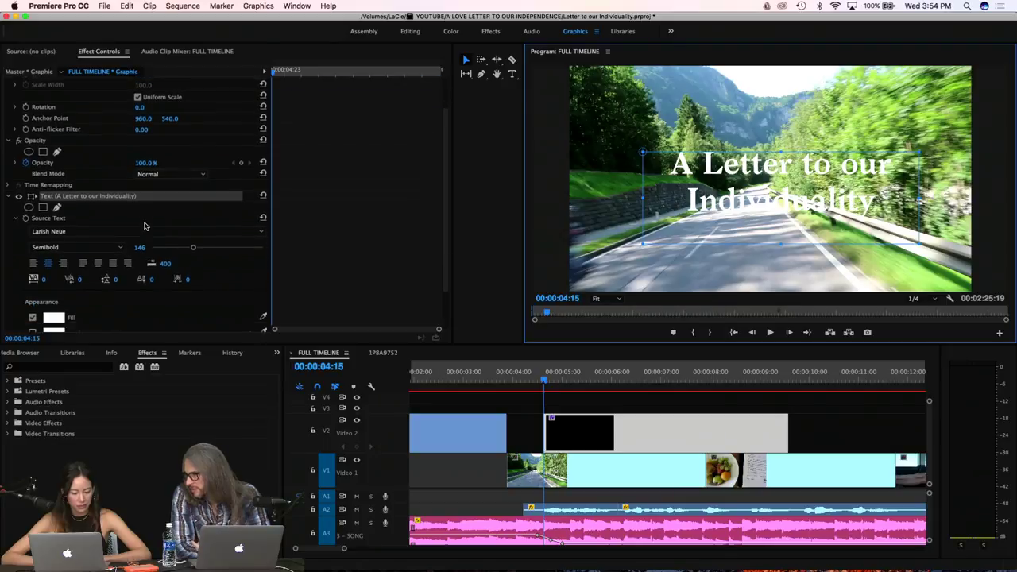
click(144, 225)
scroll(144, 226, down, 10)
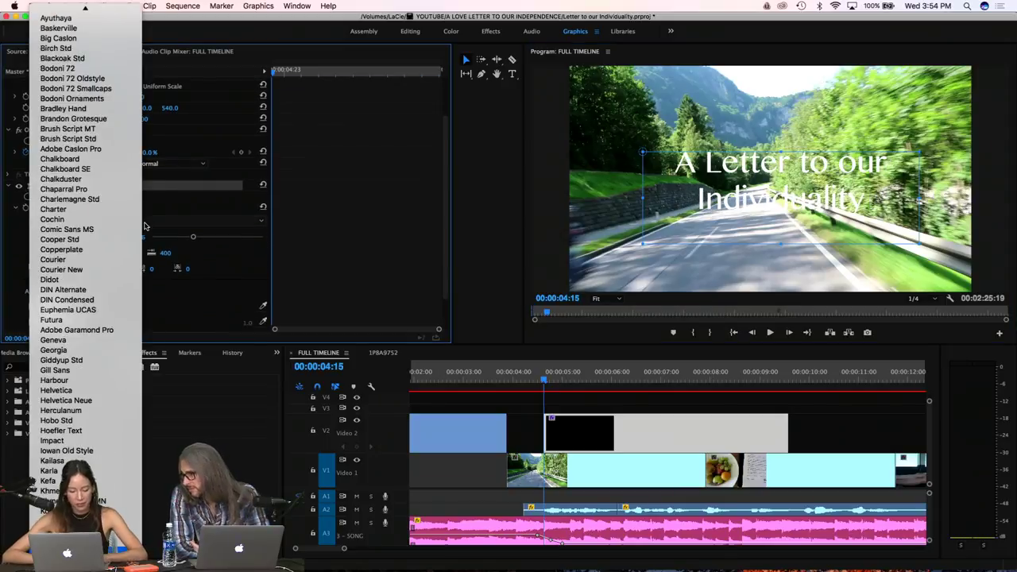
click(144, 226)
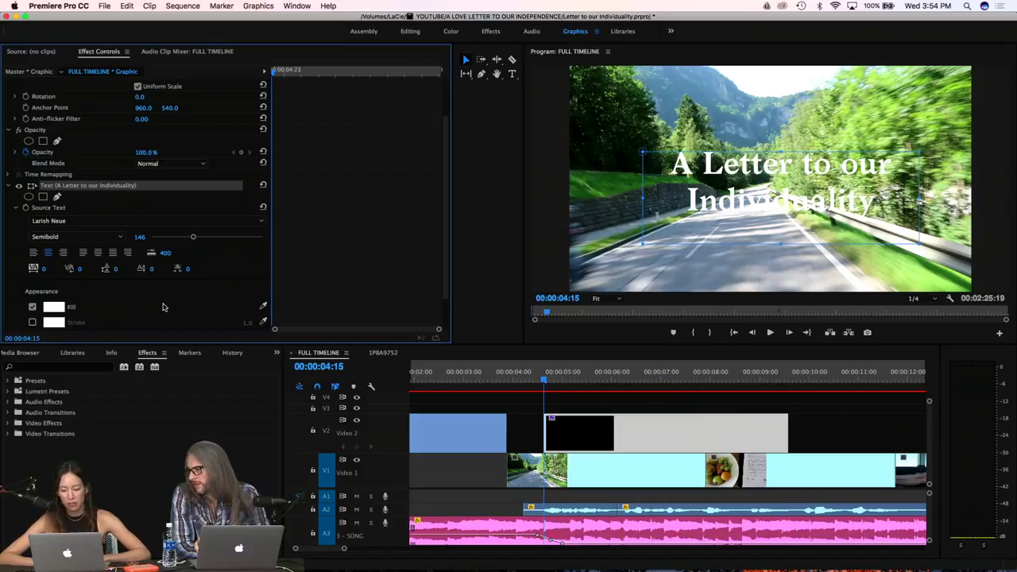
Capitalize "our" in the title so it reads "A Letter to Our Individuality"
click(847, 176)
double_click(860, 170)
key(BackSpace)
text(O)
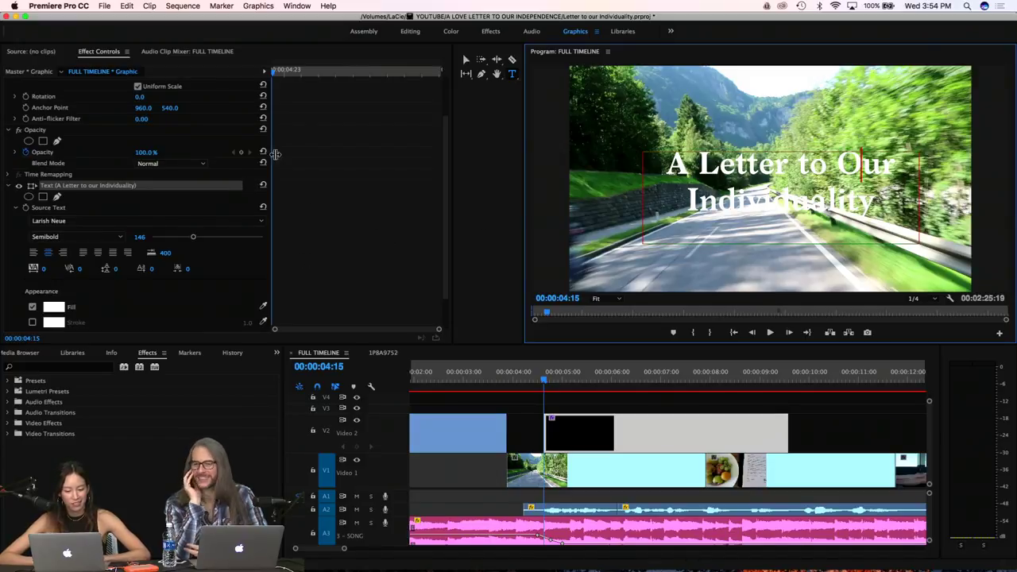
Try the Soft Light blend mode on the title graphic, and restore it to Normal
scroll(238, 152, up, 1)
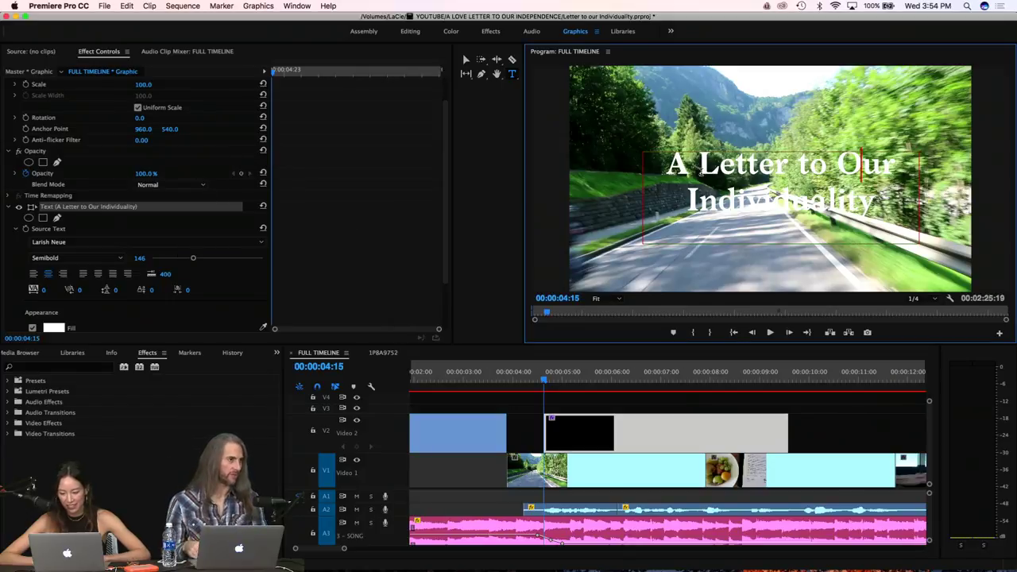
scroll(176, 159, up, 2)
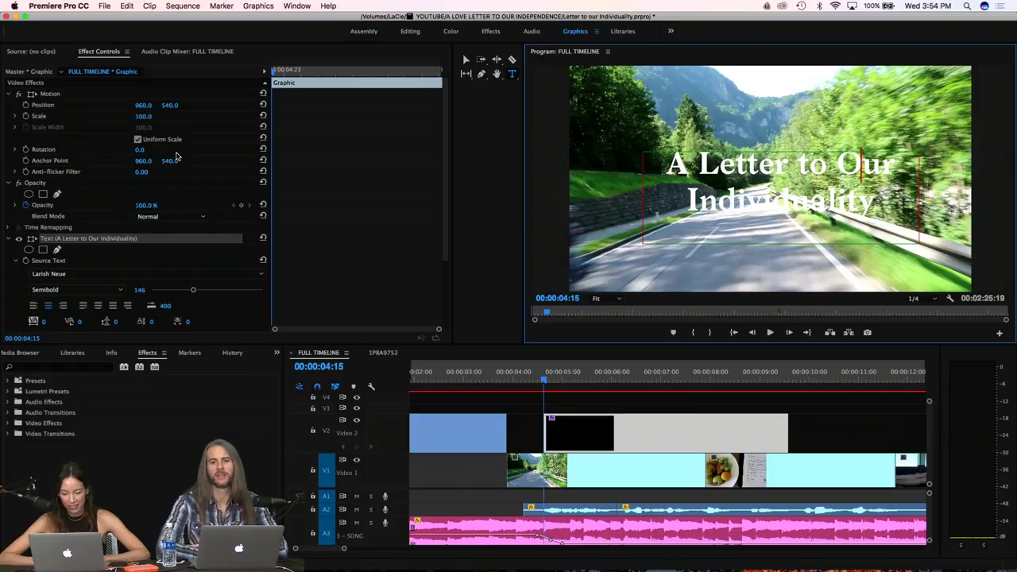
click(191, 217)
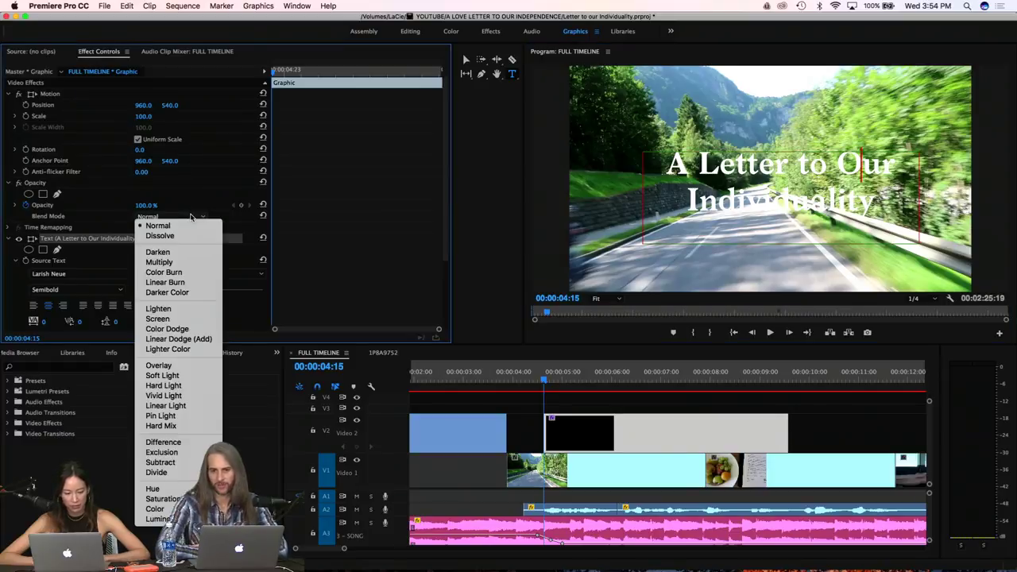
click(175, 375)
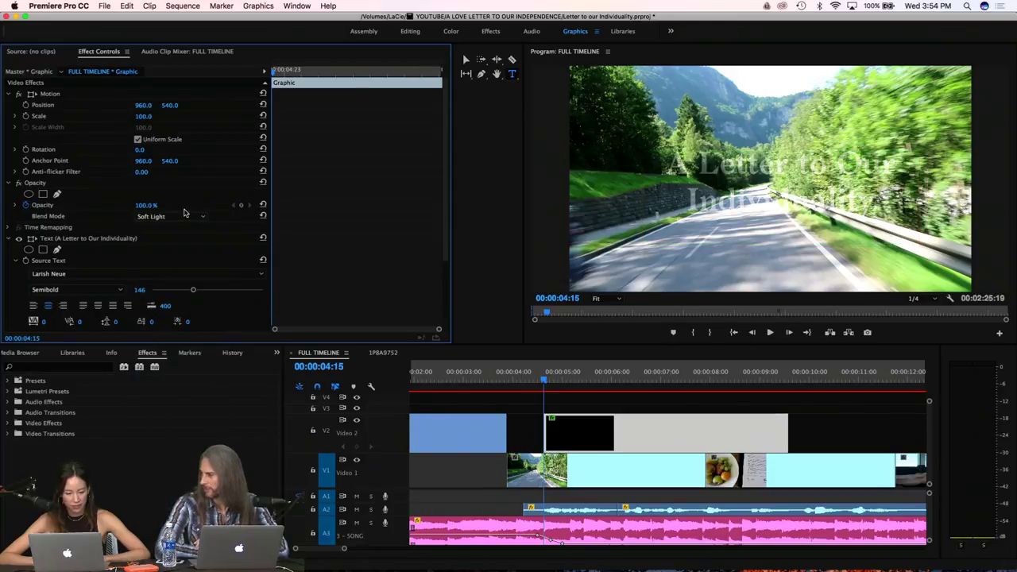
click(185, 216)
click(170, 224)
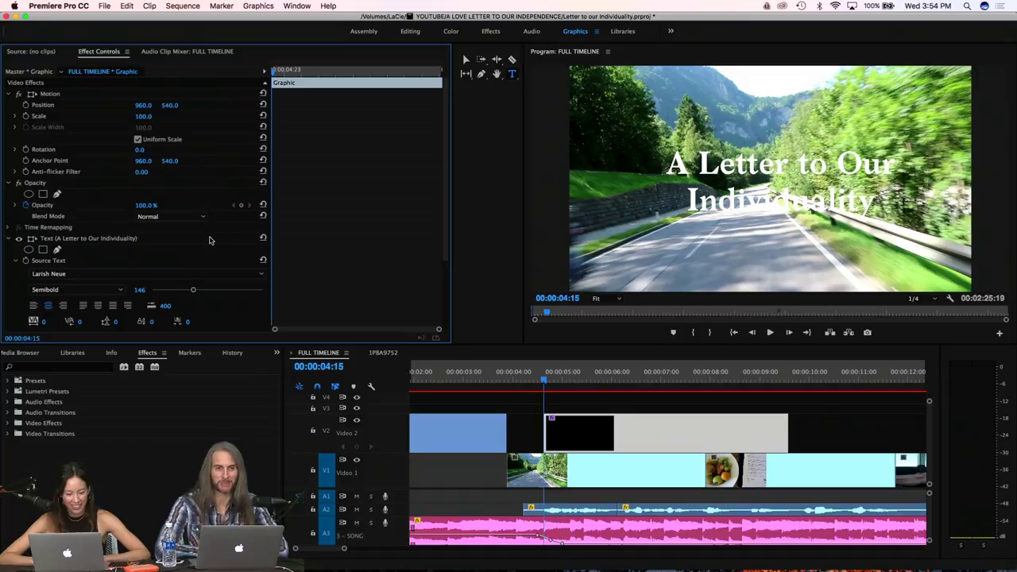
Nudge the title text box slightly upward over the road shot with the Selection tool
click(466, 62)
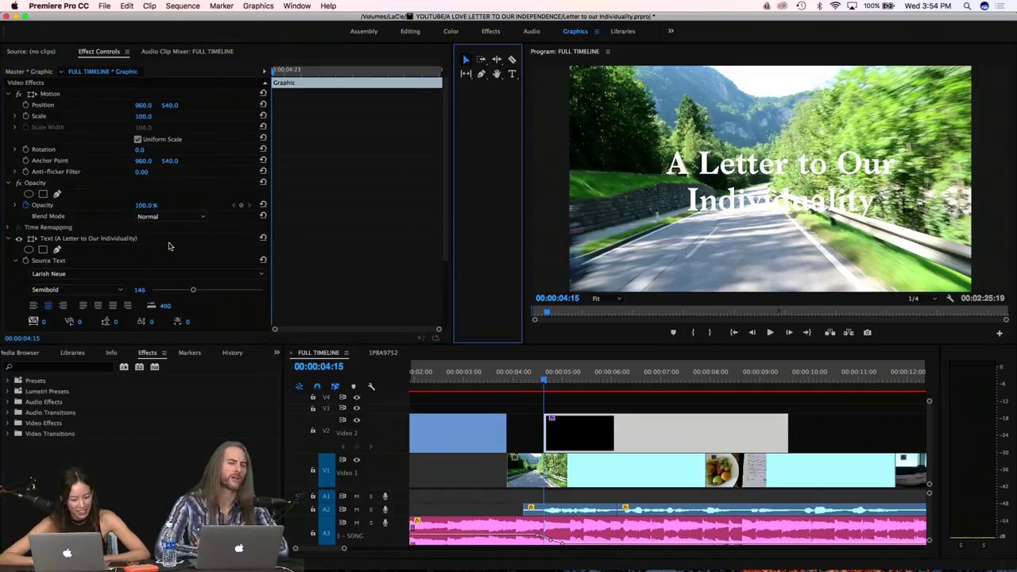
scroll(169, 247, down, 2)
scroll(6, 245, down, 2)
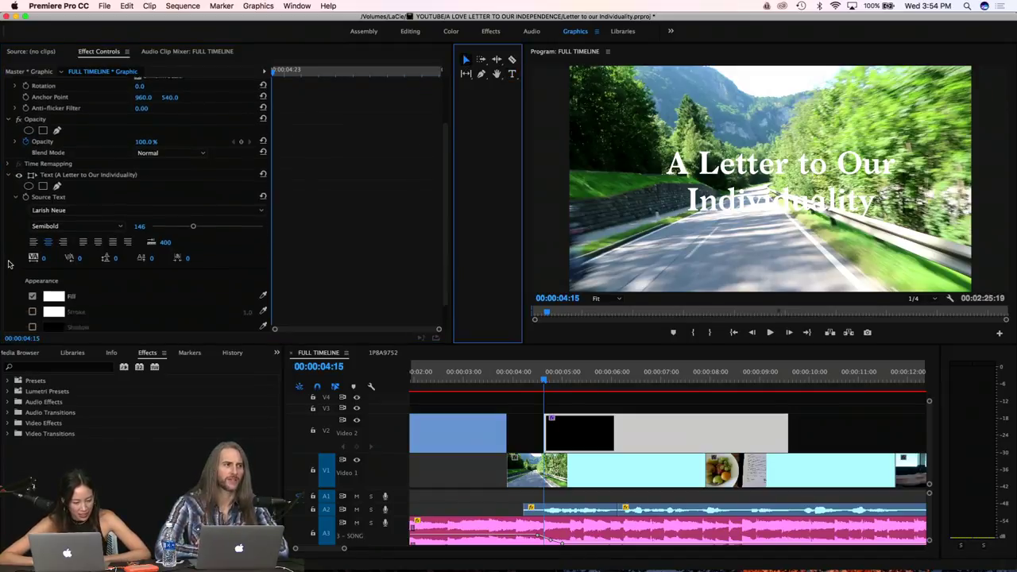
scroll(19, 264, up, 4)
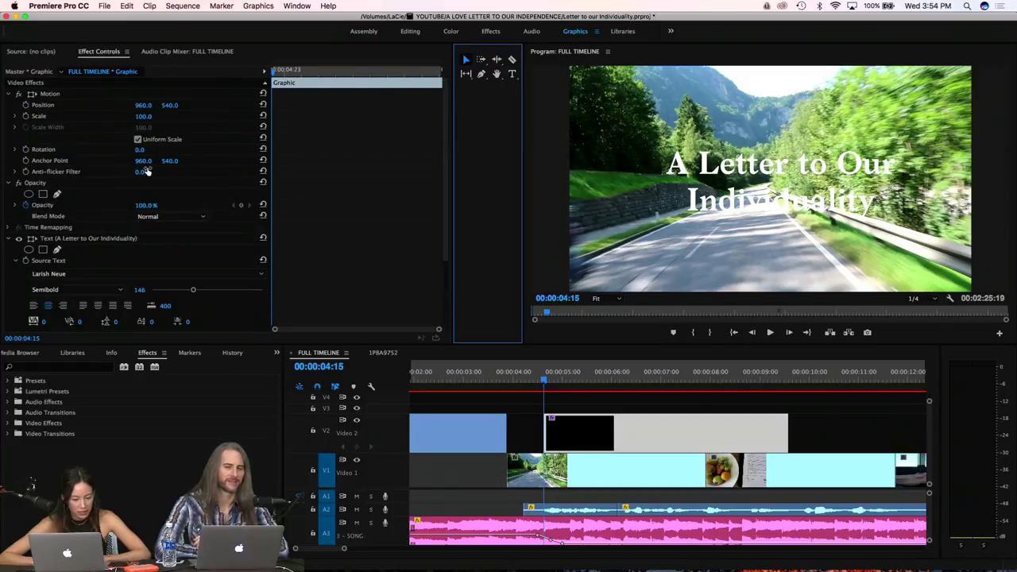
drag(757, 170, 763, 187)
scroll(161, 235, down, 3)
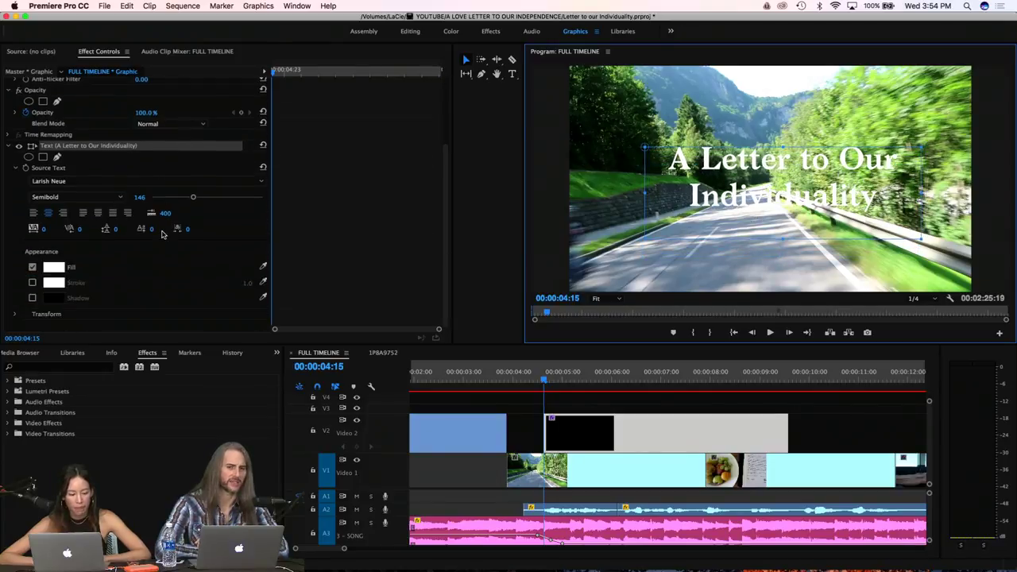
Show the Essential Graphics editing controls for the "A Letter to Our Individuality" title text
click(15, 314)
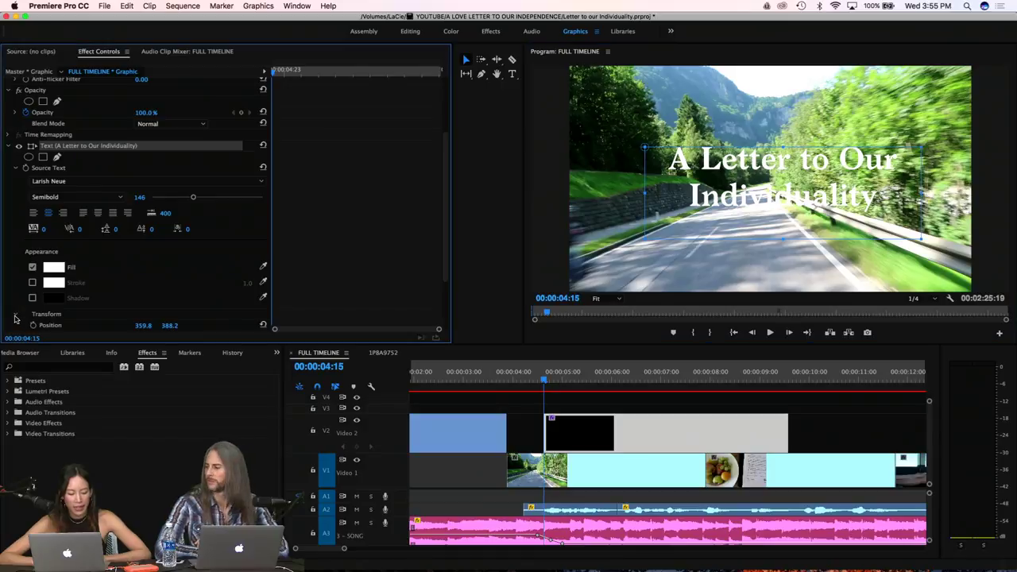
scroll(108, 297, down, 2)
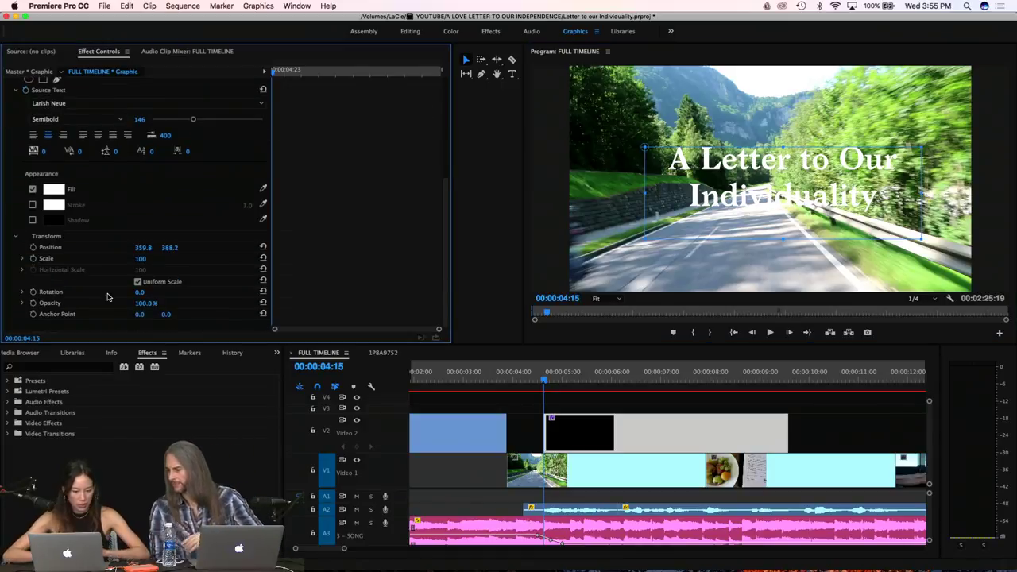
scroll(122, 213, up, 4)
scroll(122, 213, up, 1)
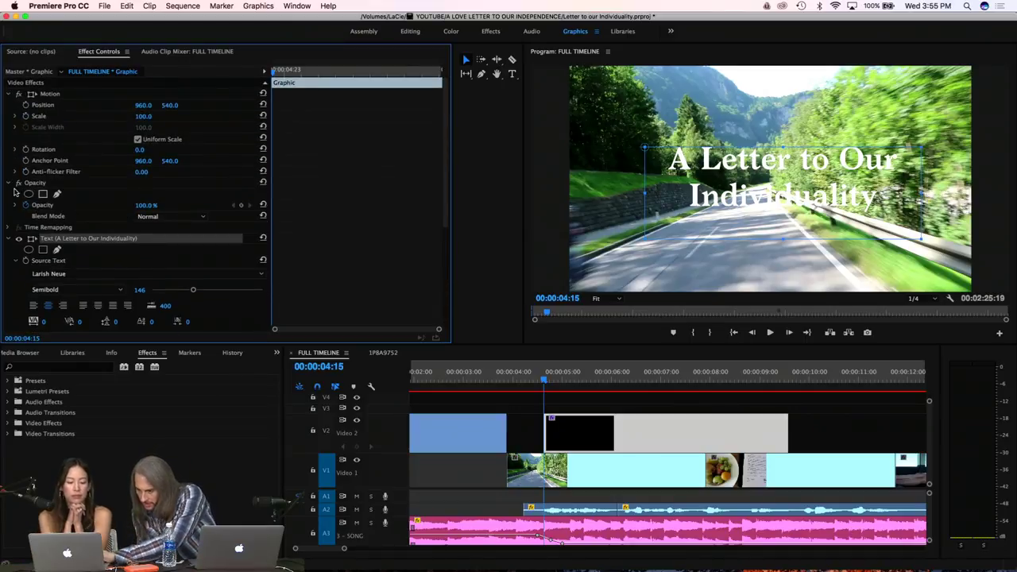
scroll(93, 267, down, 1)
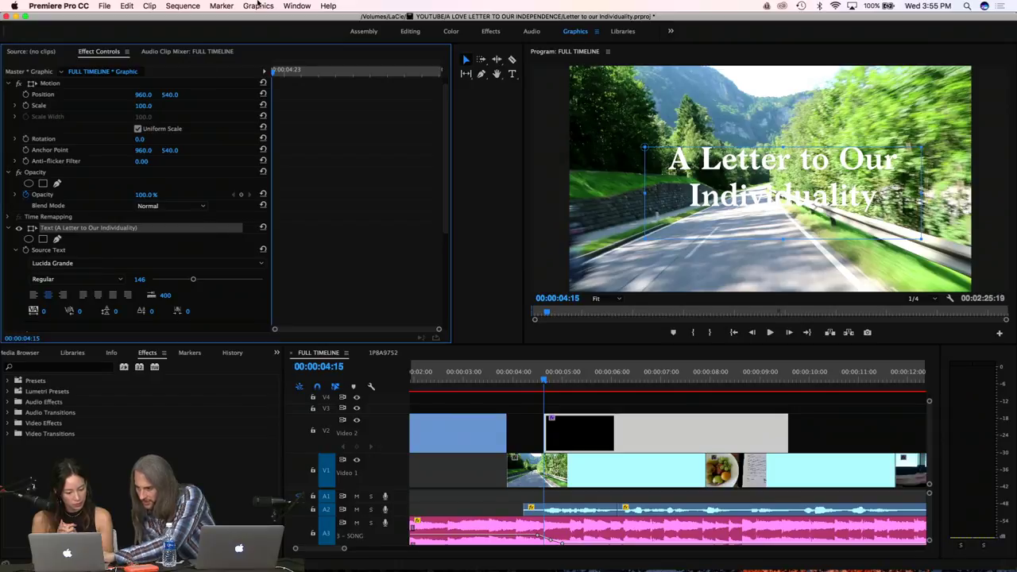
click(296, 6)
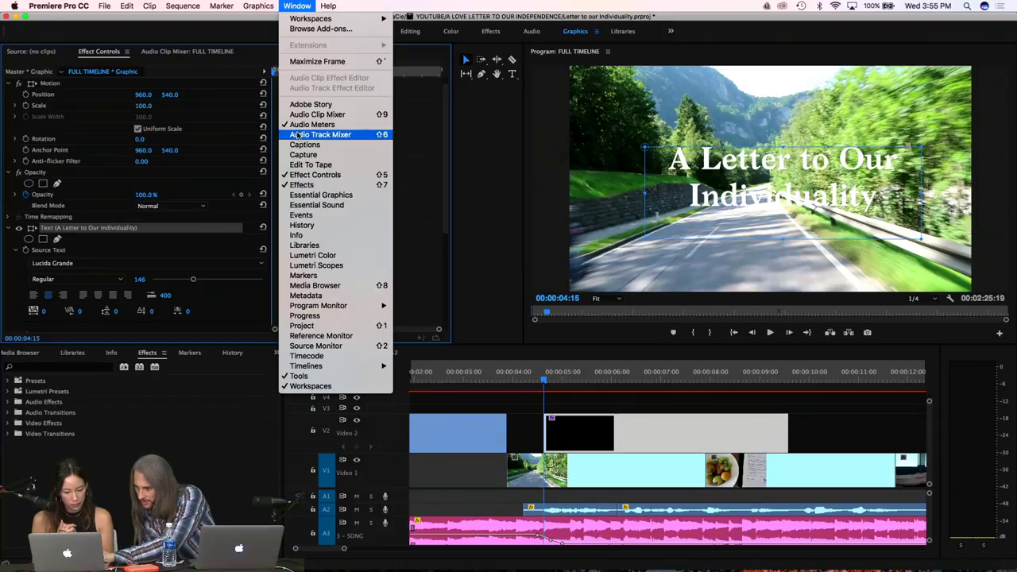
click(299, 197)
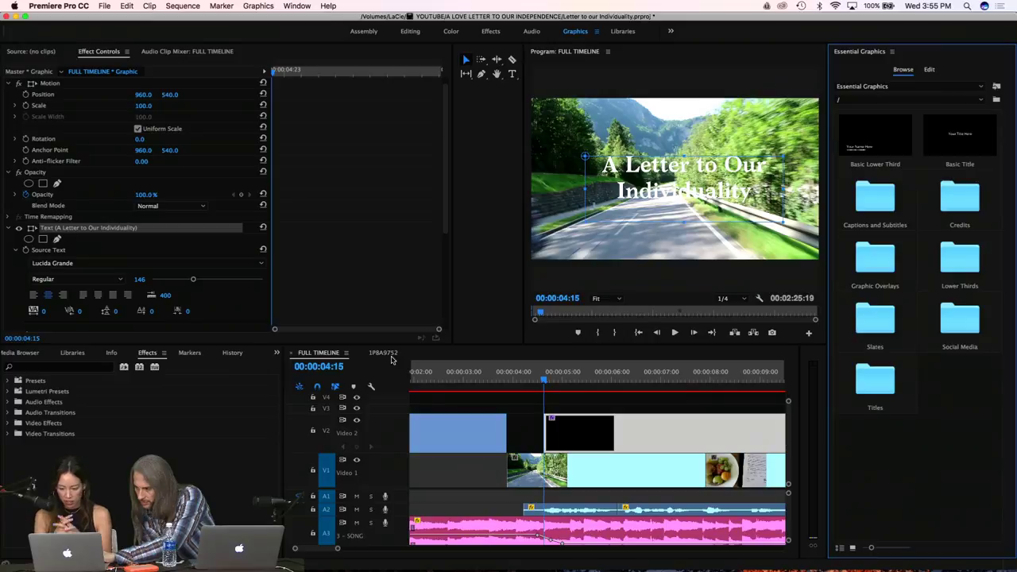
click(929, 70)
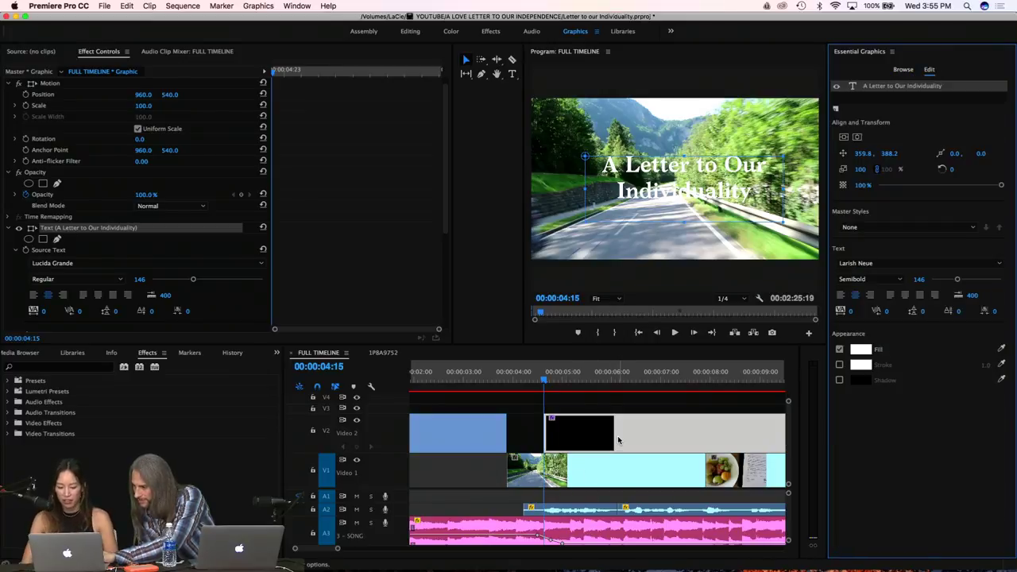
Center the title text both horizontally and vertically in the frame
mouse_move(1016, 1)
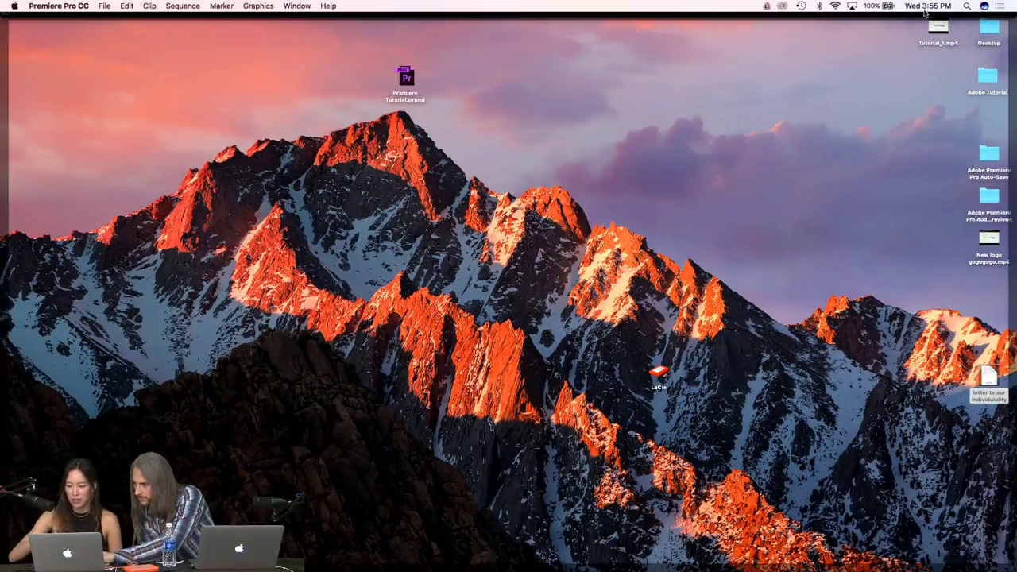
click(999, 7)
click(999, 7)
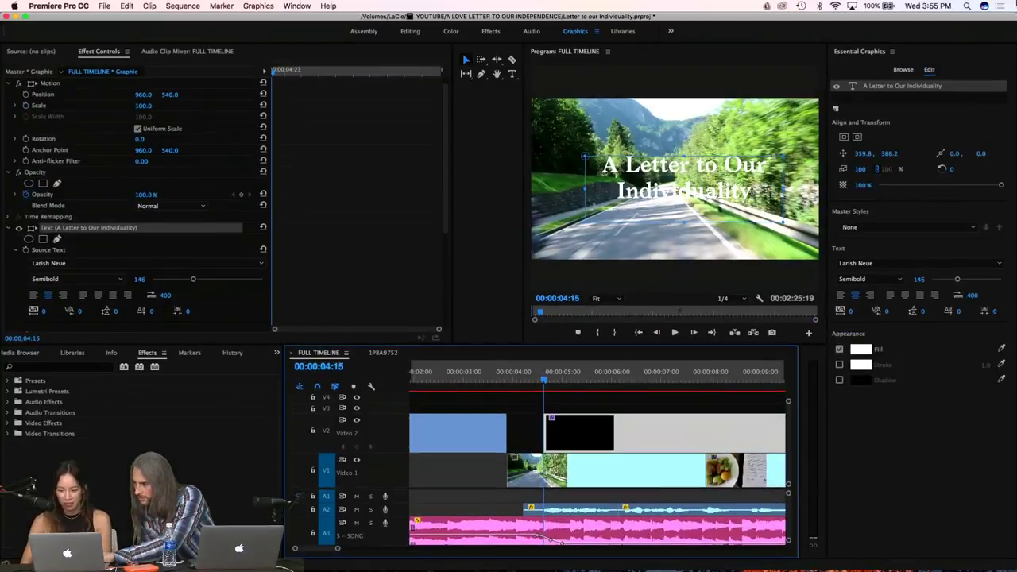
click(857, 138)
click(845, 139)
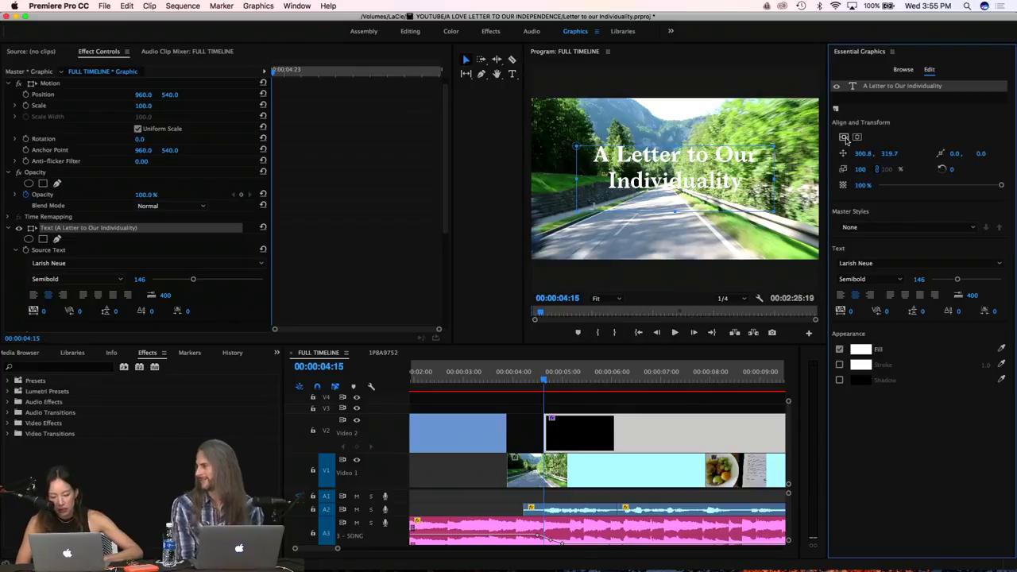
Shorten the title's text box to fit its two lines and recenter it vertically in the frame
click(676, 212)
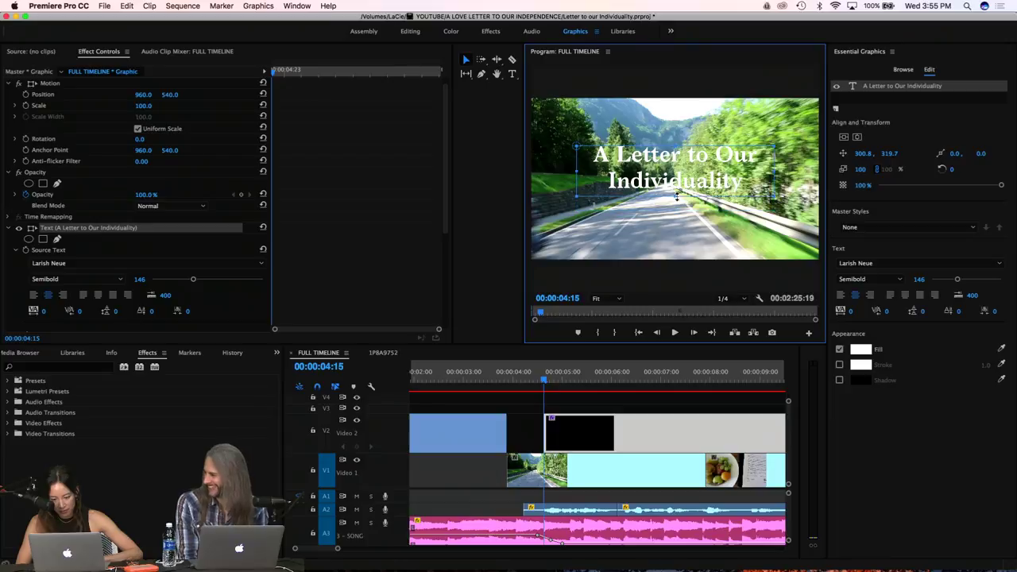
click(845, 137)
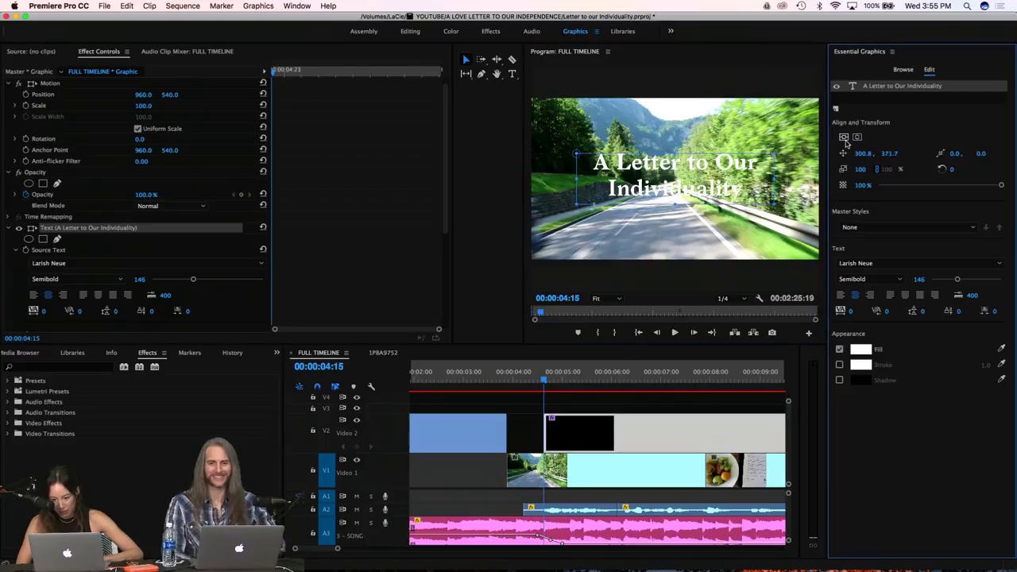
click(676, 205)
click(841, 138)
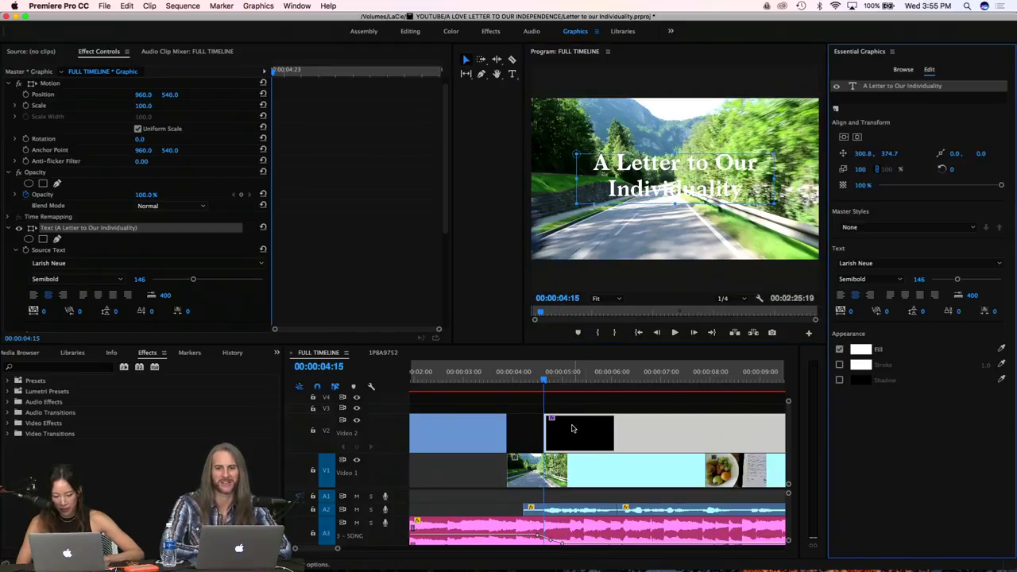
Extend the start of the title graphic clip on V2 back to the beginning of the road clip at 00:00:03:21
click(509, 383)
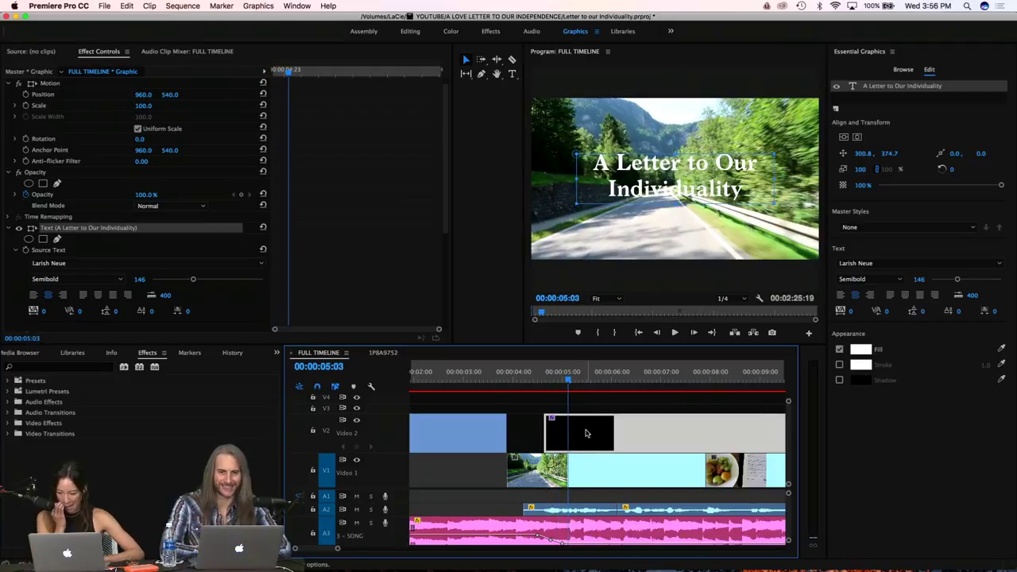
drag(547, 428, 510, 430)
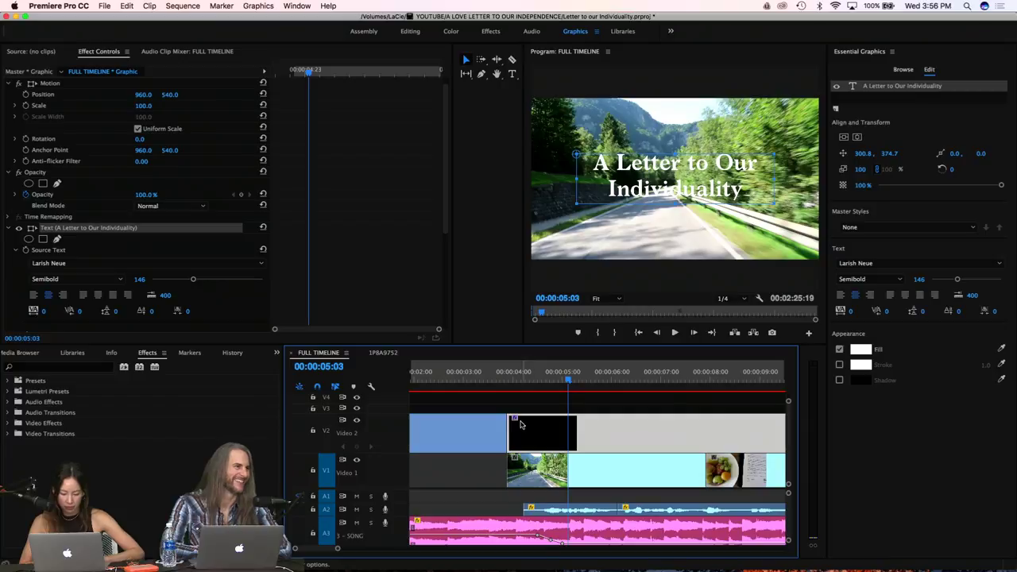
double_click(515, 423)
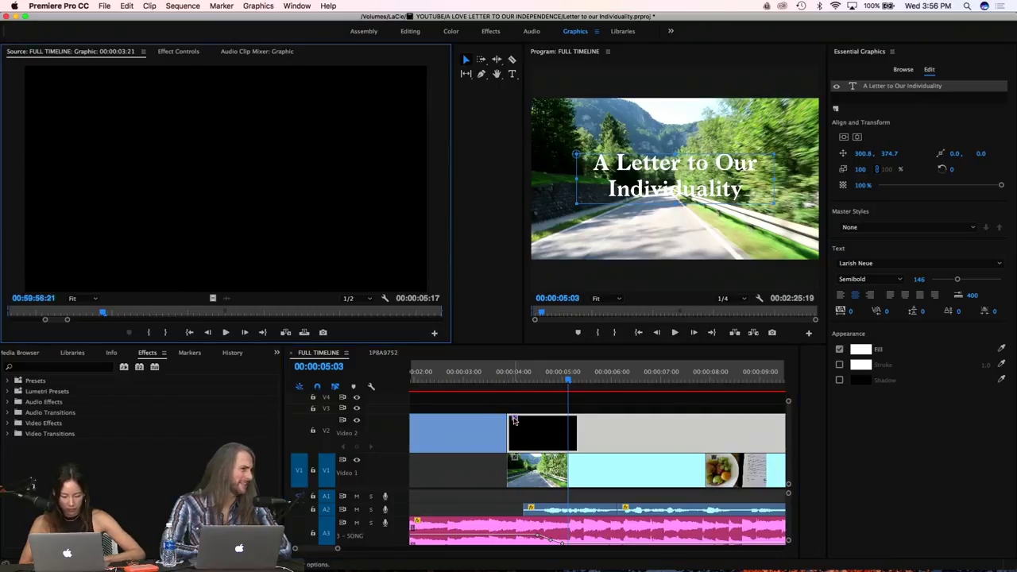
click(172, 52)
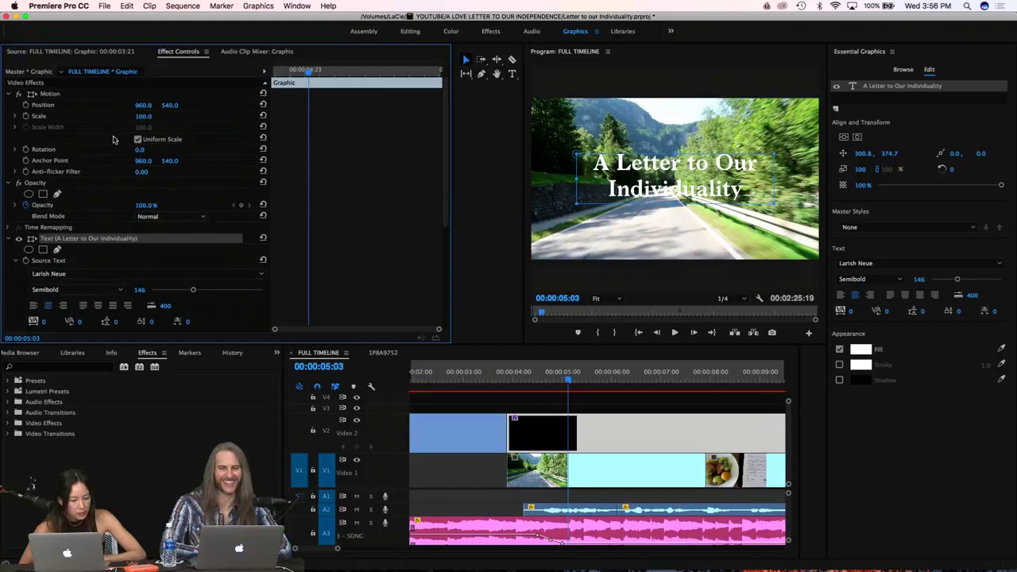
right_click(597, 433)
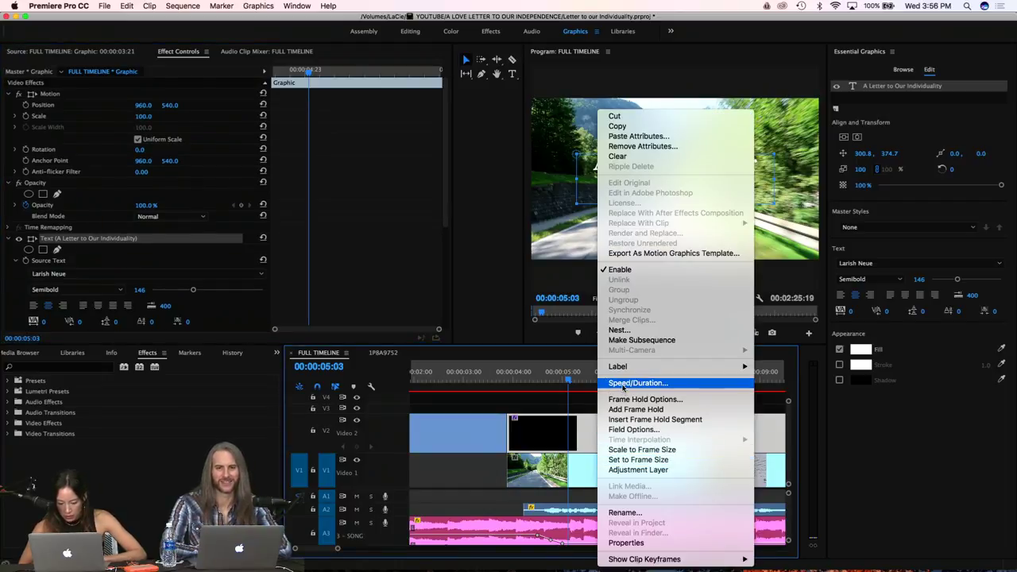
mouse_move(622, 369)
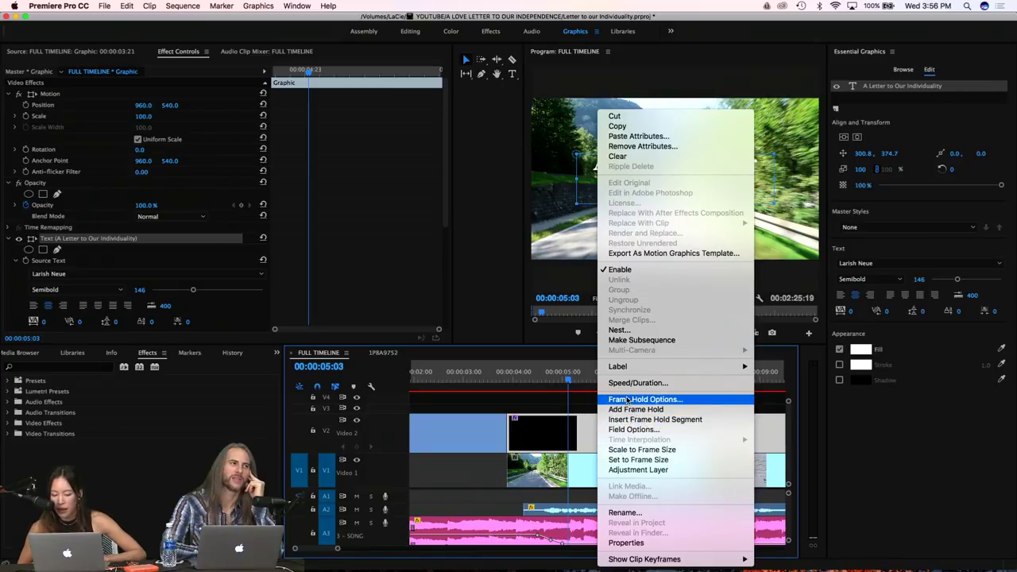
mouse_move(517, 383)
mouse_down()
mouse_move(536, 387)
mouse_move(514, 382)
mouse_up()
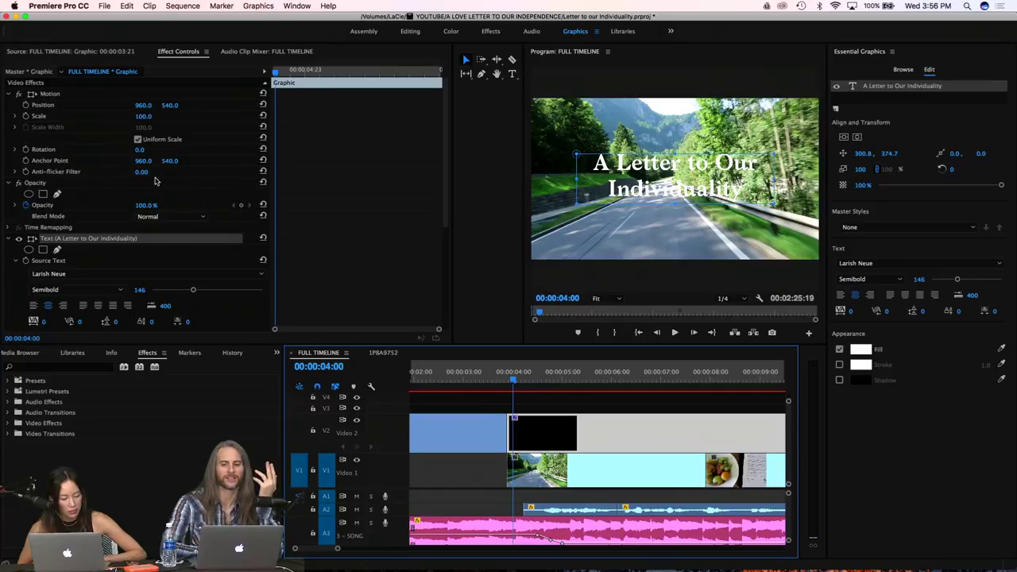
drag(514, 382, 508, 383)
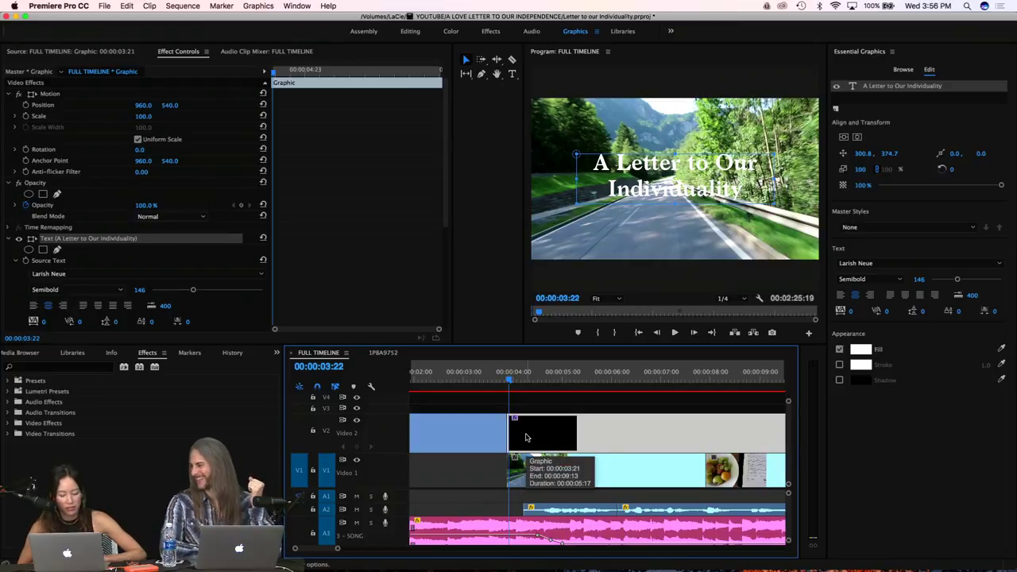
right_click(525, 437)
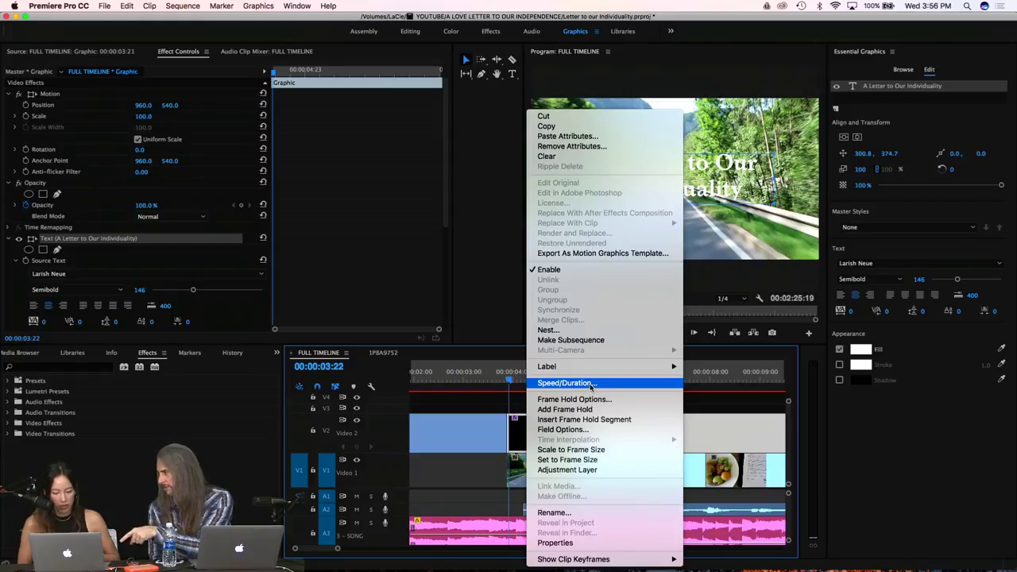
click(516, 364)
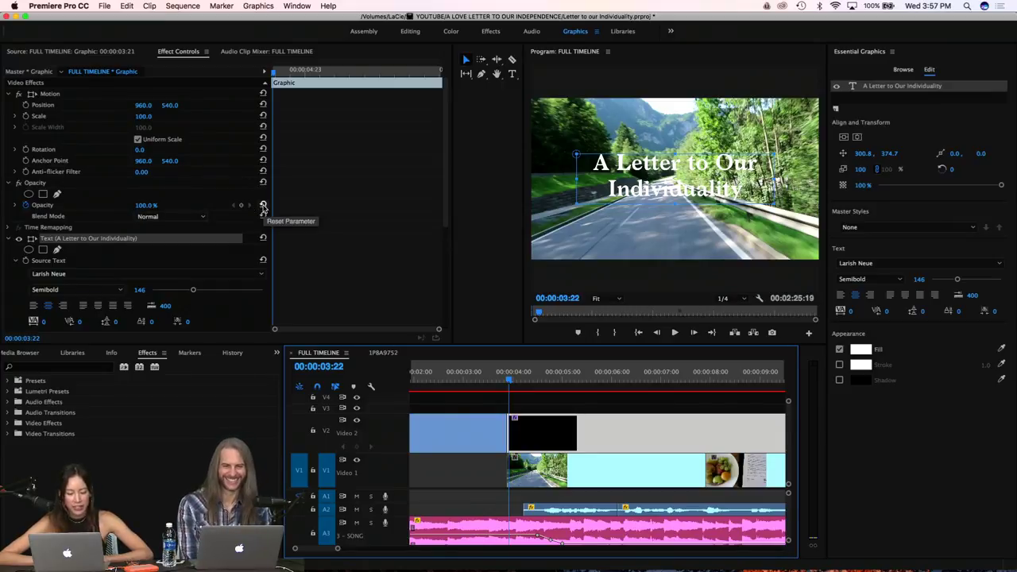
Close Essential Graphics and rearrange the workspace so the effect parameters and the program preview both get more width
click(892, 52)
click(899, 68)
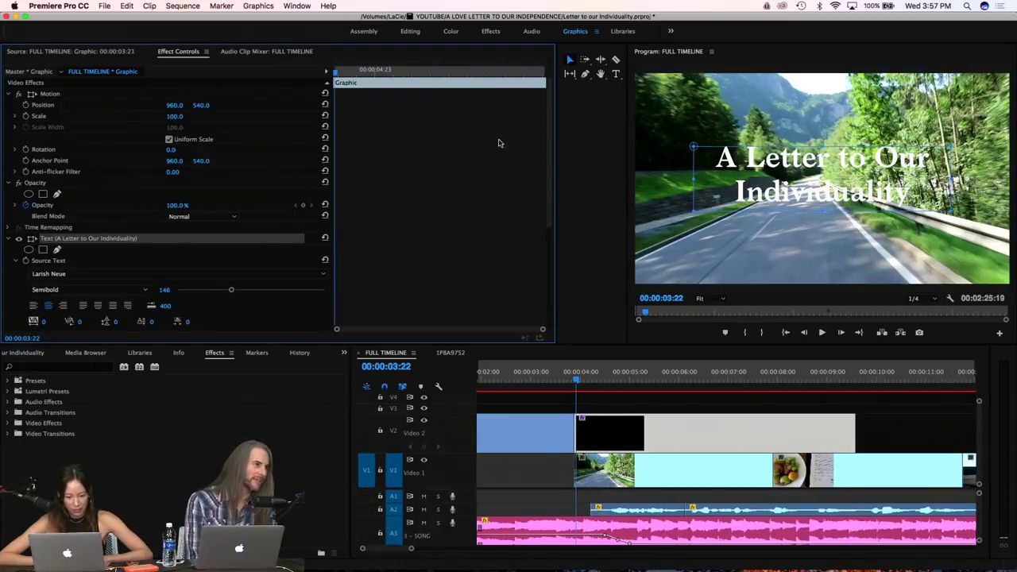
drag(334, 136, 439, 141)
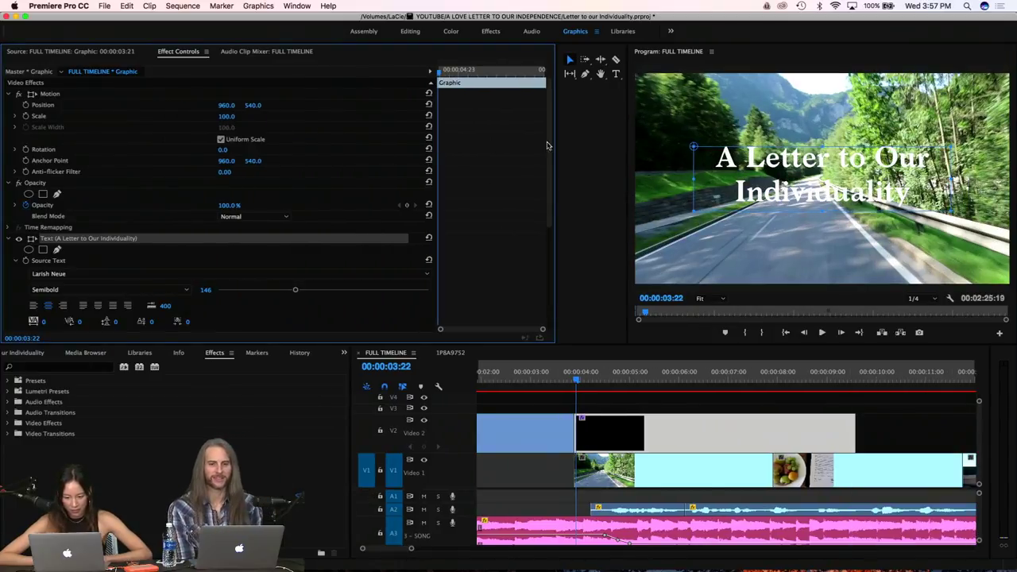
drag(557, 144, 485, 144)
drag(629, 144, 511, 141)
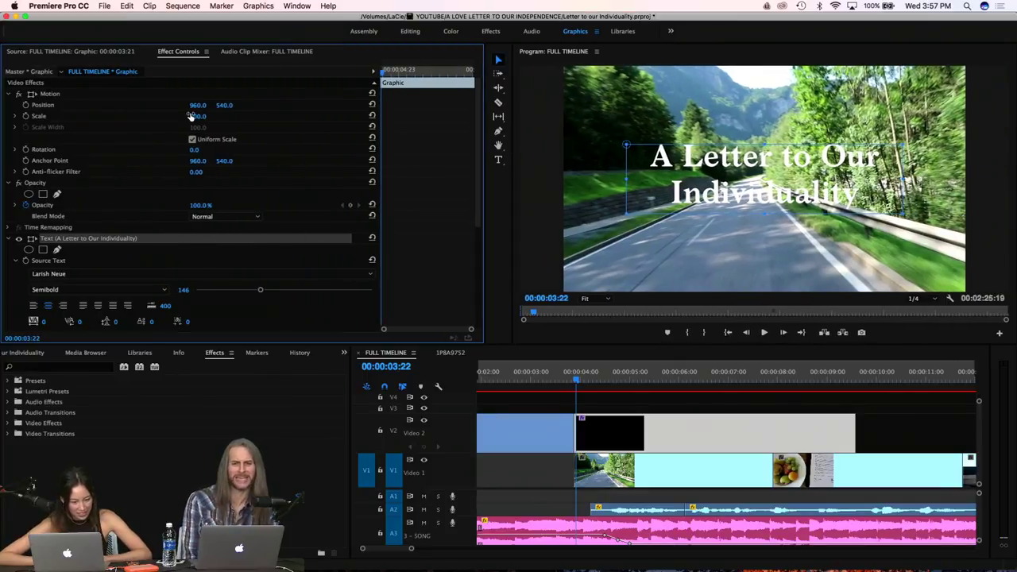
Add a 100% opacity keyframe to the title graphic at 00:00:04:13
click(583, 378)
key(space)
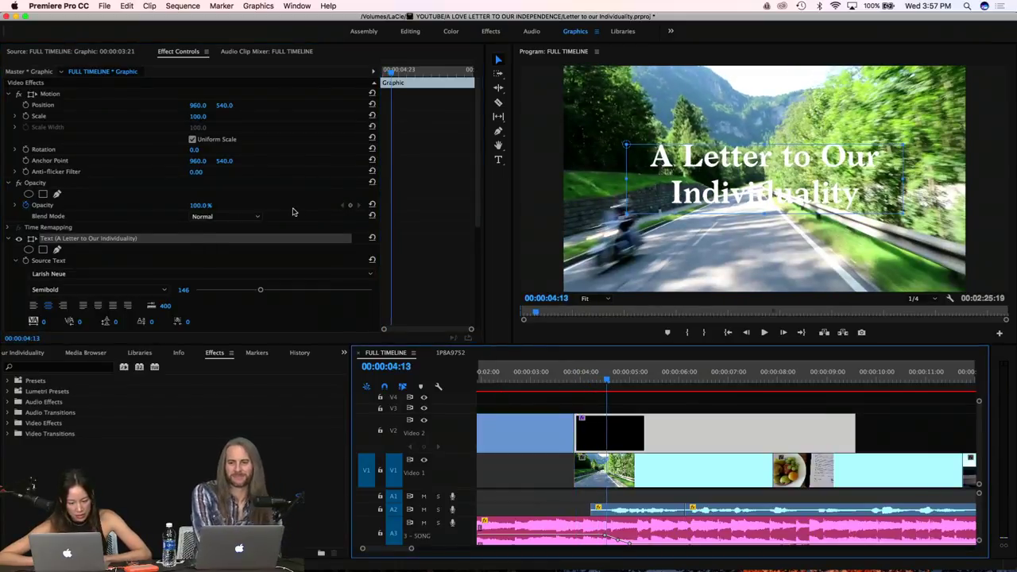
click(351, 206)
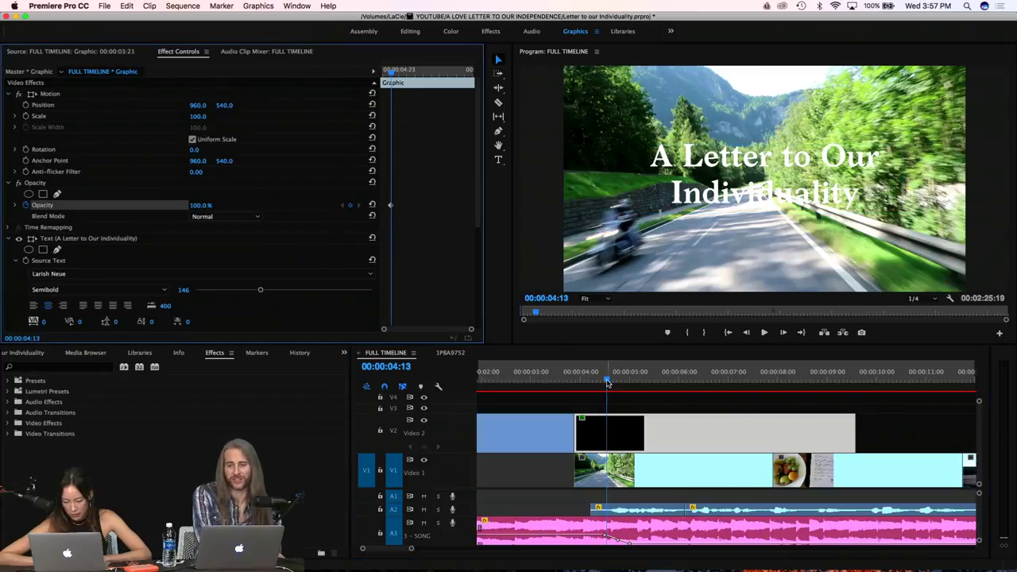
Set a 0% opacity keyframe on the title graphic at 00:00:03:22 to create a fade-in
click(581, 383)
drag(581, 383, 576, 382)
drag(208, 205, 191, 205)
click(199, 205)
text(0)
click(351, 205)
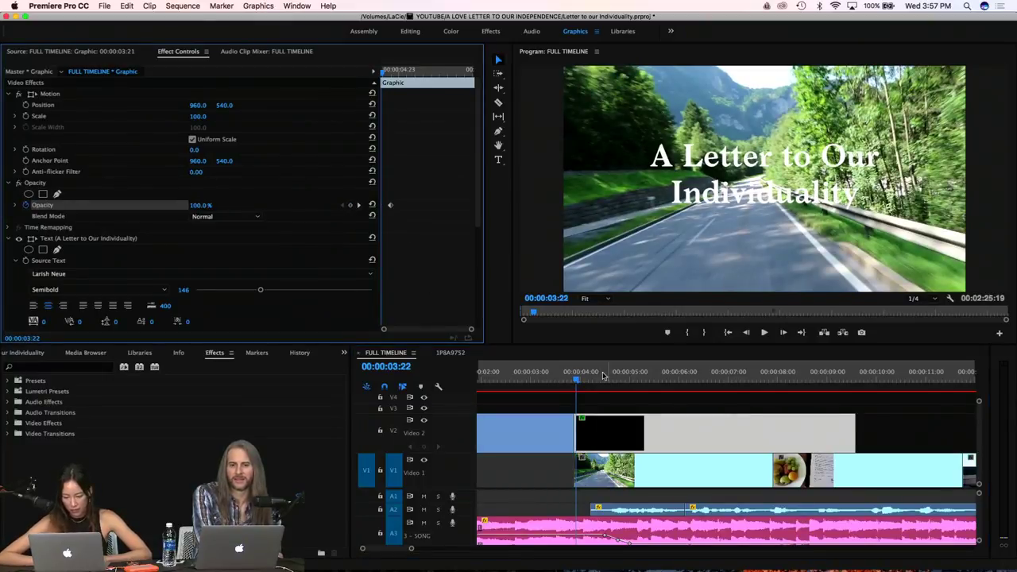
click(201, 205)
text(0)
key(Return)
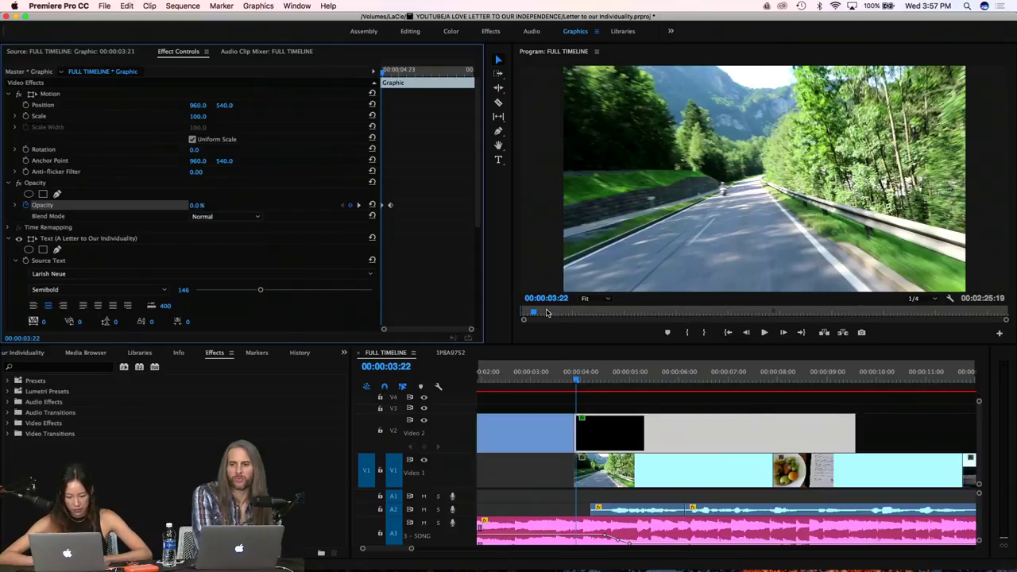
Preview the title's fade-in by playing from 00:00:03:22, and scrub back to 00:00:04:03
key(space)
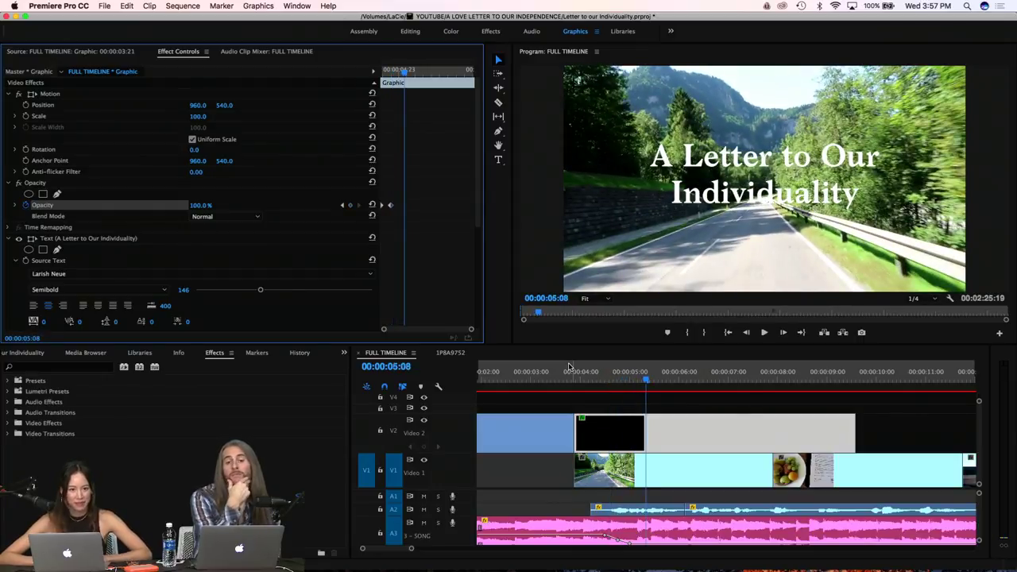
right_click(596, 437)
key(Escape)
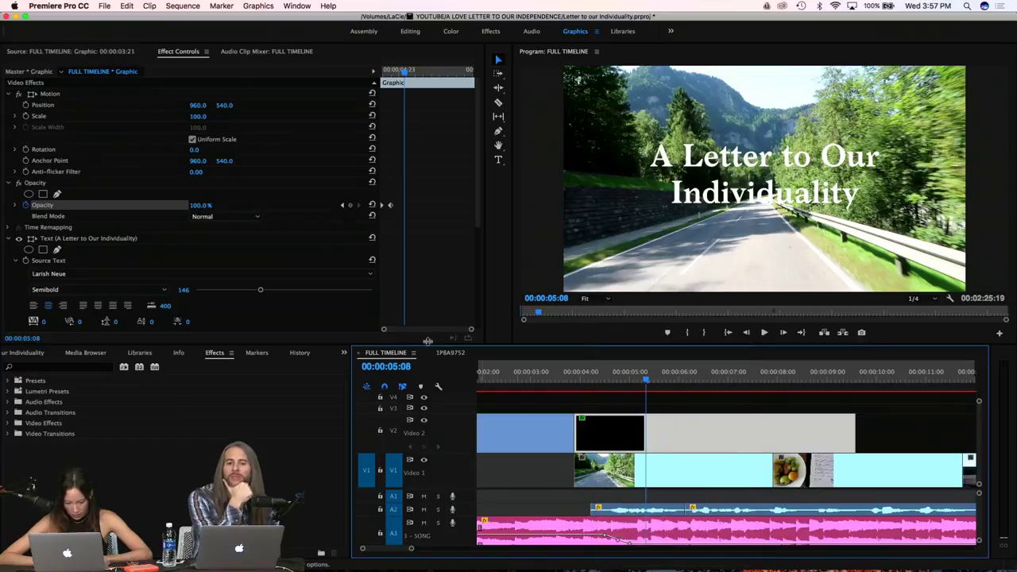
click(413, 354)
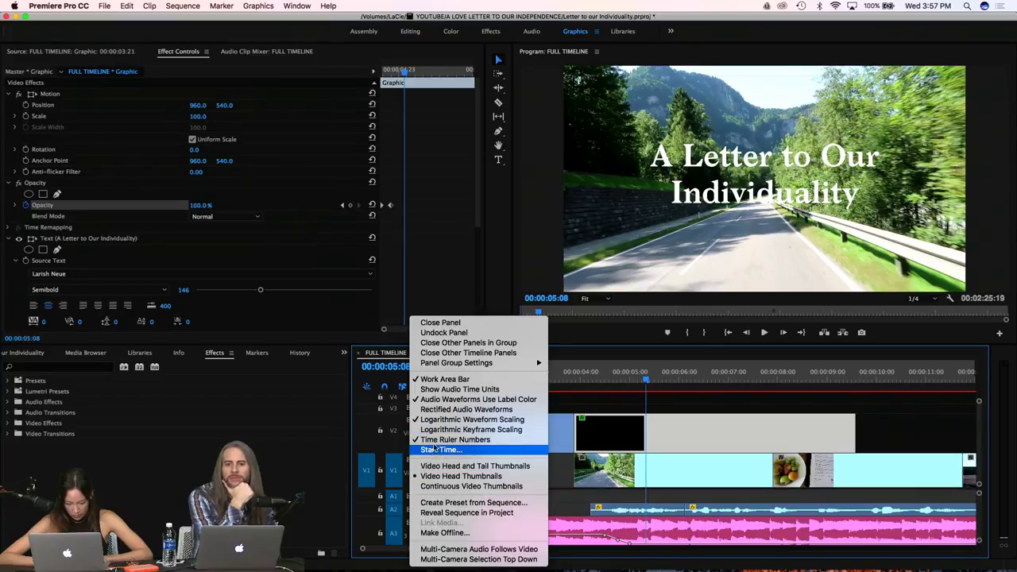
click(588, 384)
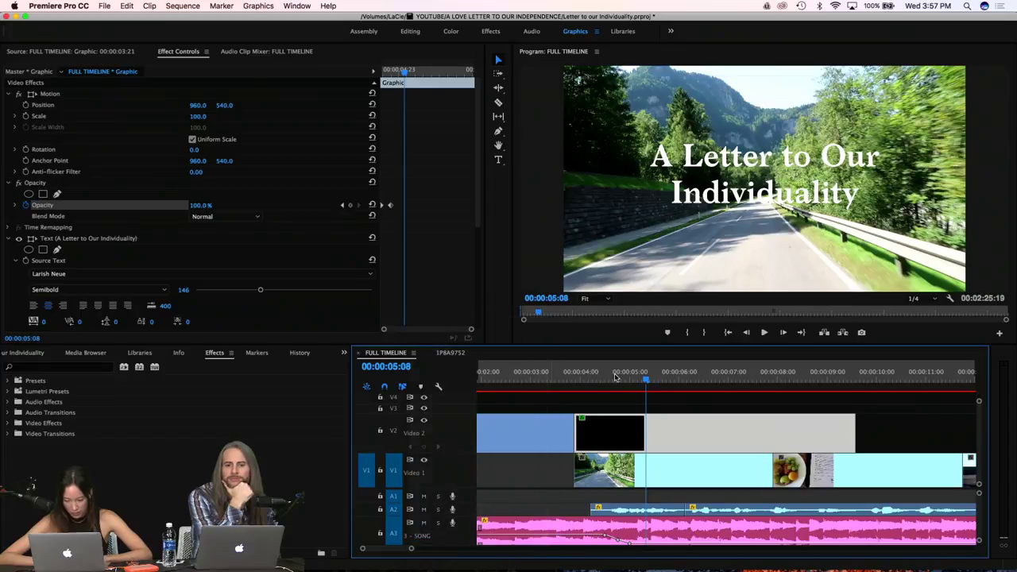
drag(612, 380, 586, 380)
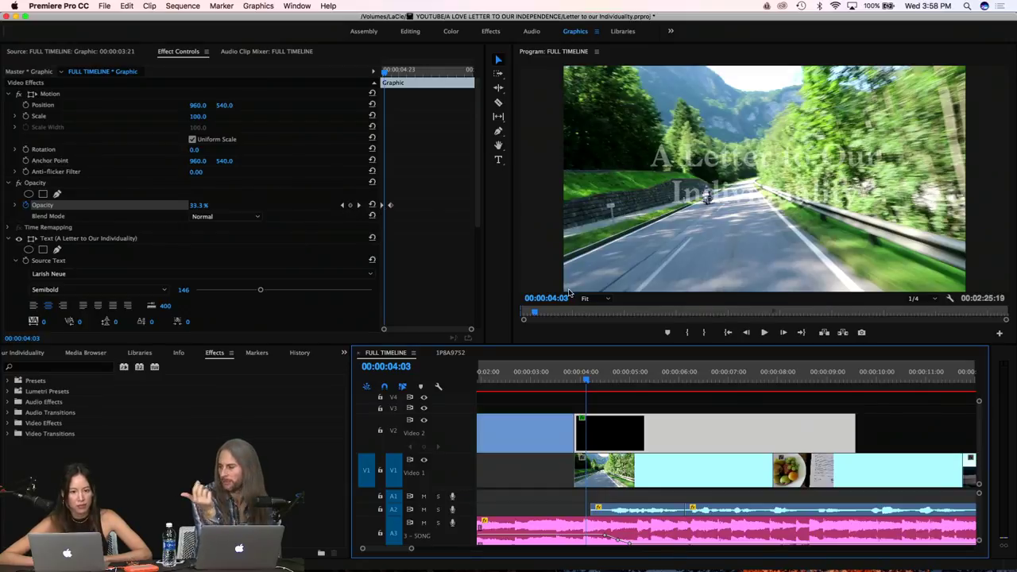
Play the sequence from 00:00:00:00 to 00:00:14:21, enlarging the program preview during playback and restoring its size once stopped
drag(592, 380, 442, 377)
key(minus)
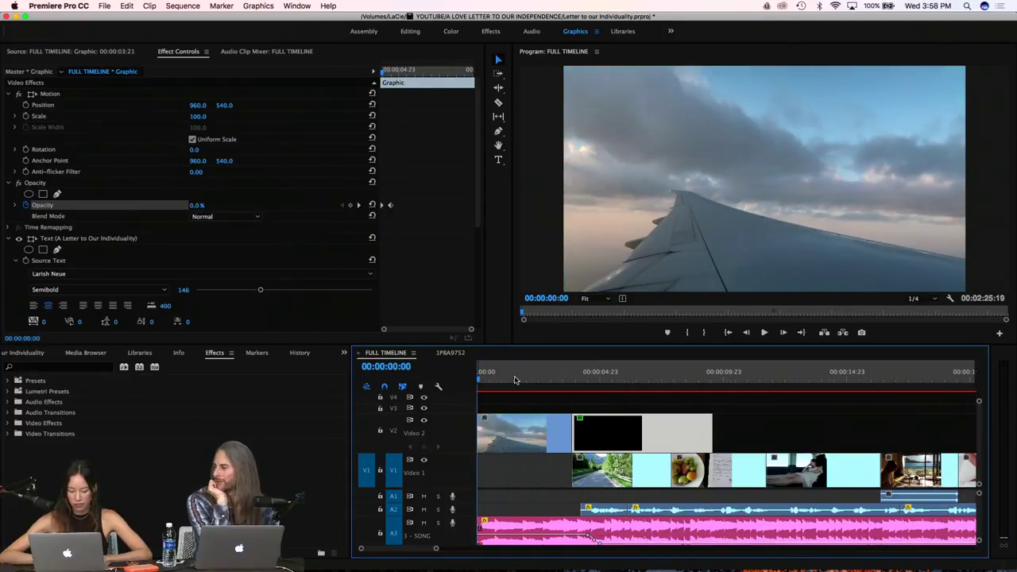
key(minus)
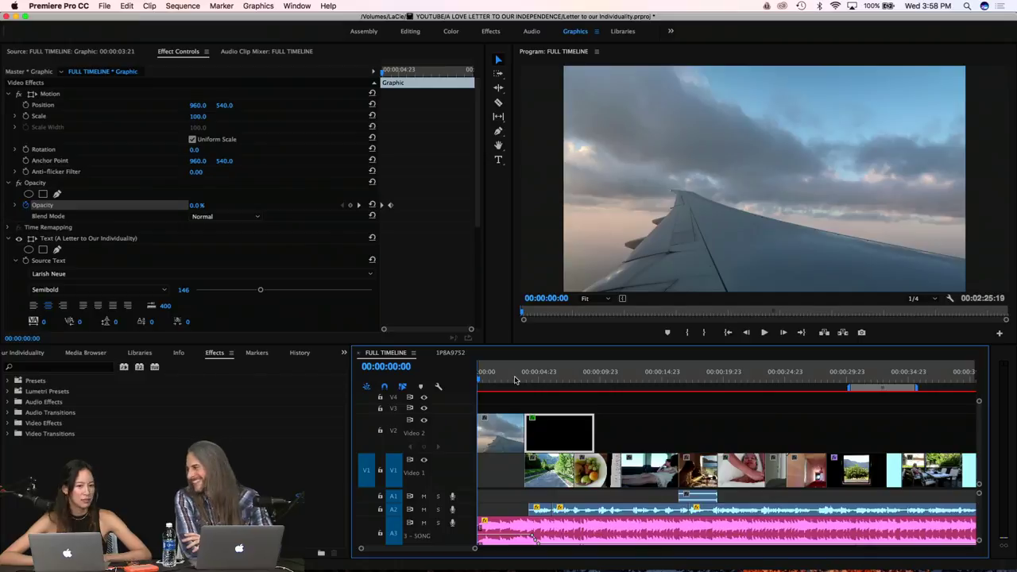
key(space)
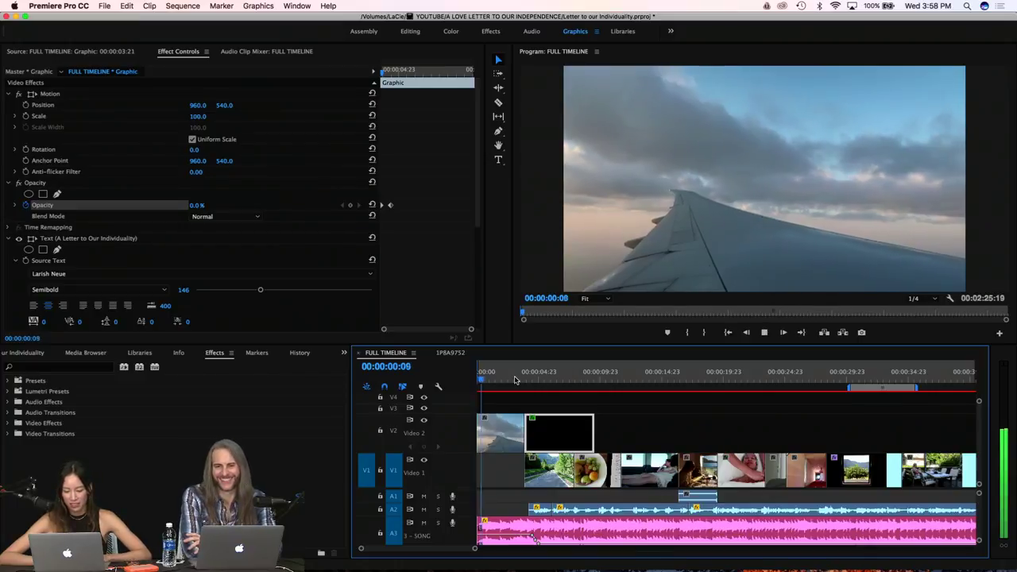
key(XF86AudioRaiseVolume)
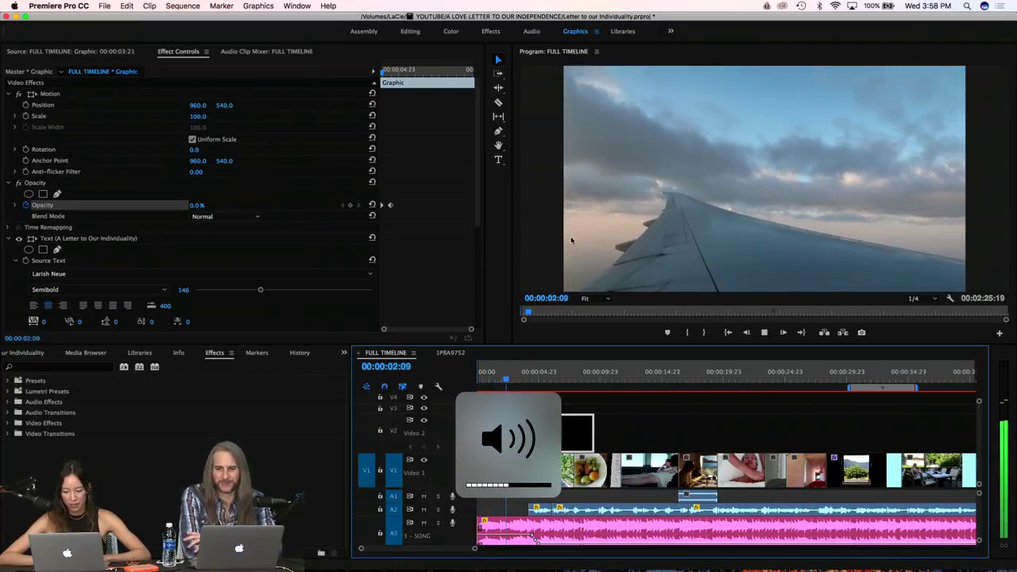
key(grave)
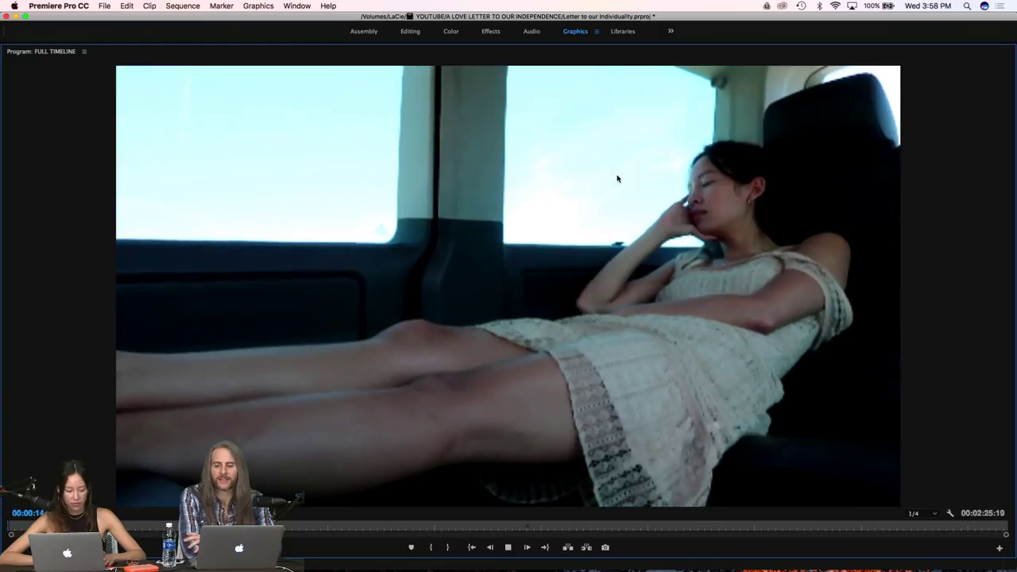
key(space)
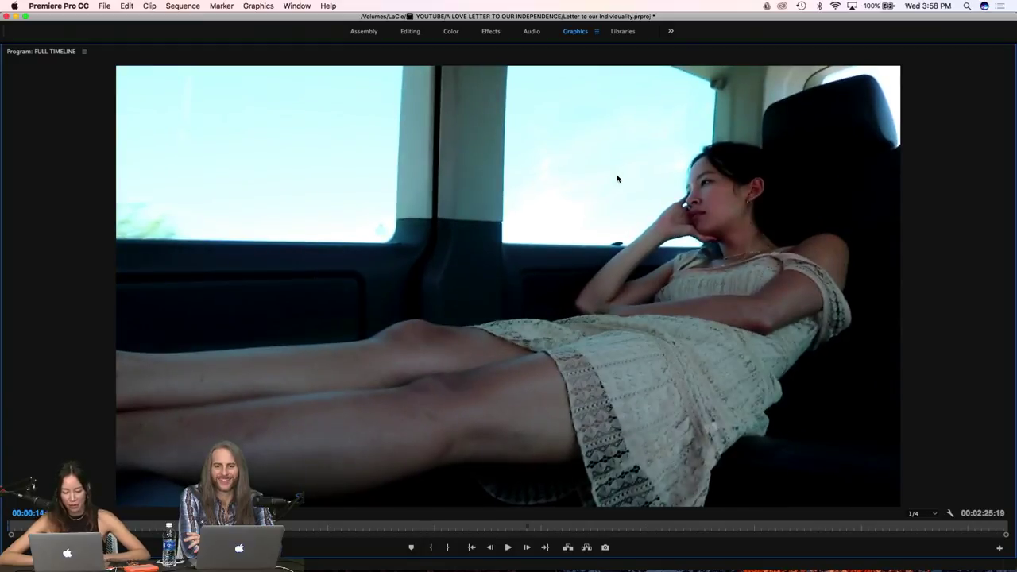
key(grave)
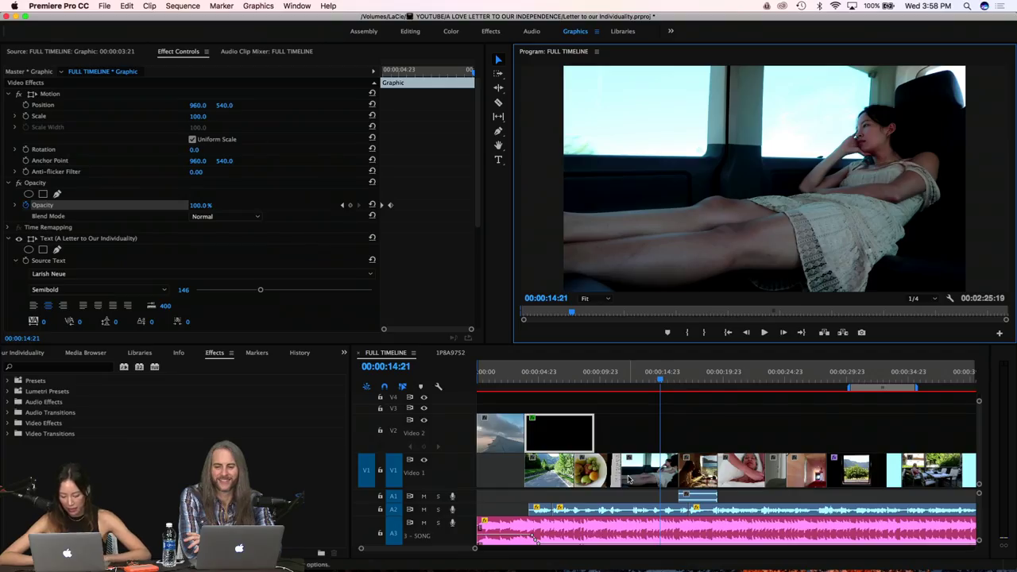
Deselect the title graphic and replay the section from 00:00:06:15 to 00:00:13:00 to review the voice-over timing
click(629, 431)
key(equal)
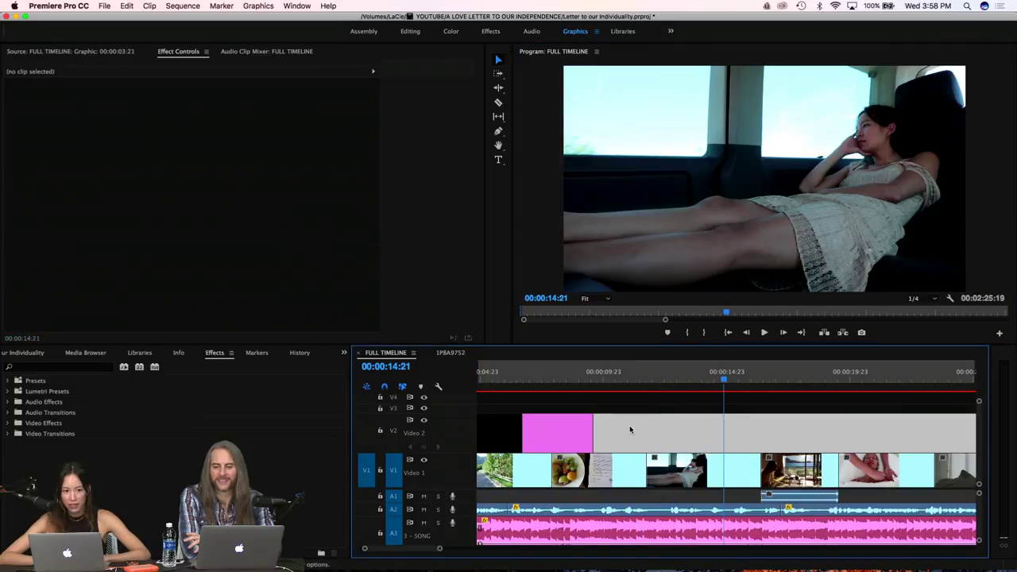
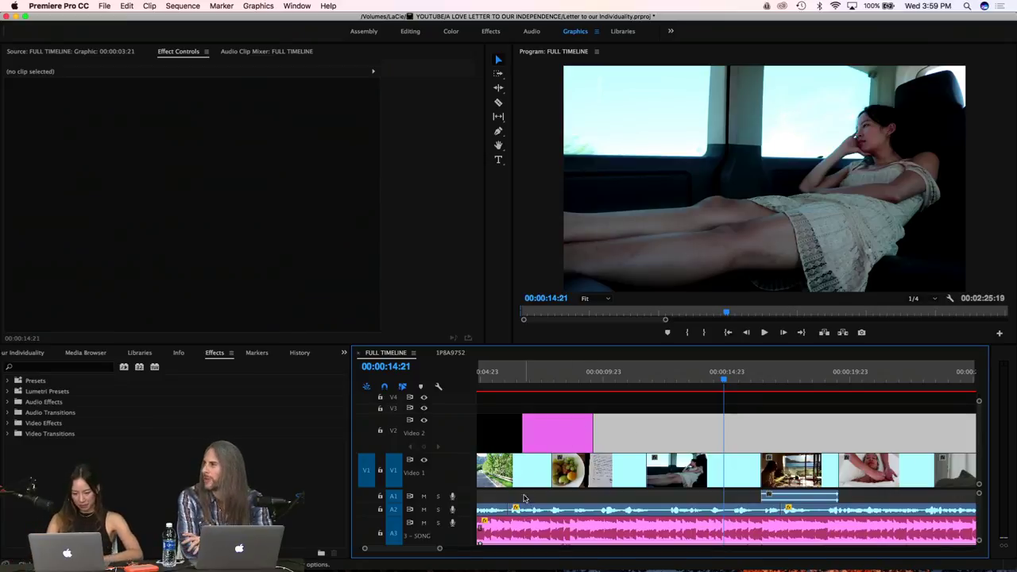
click(522, 384)
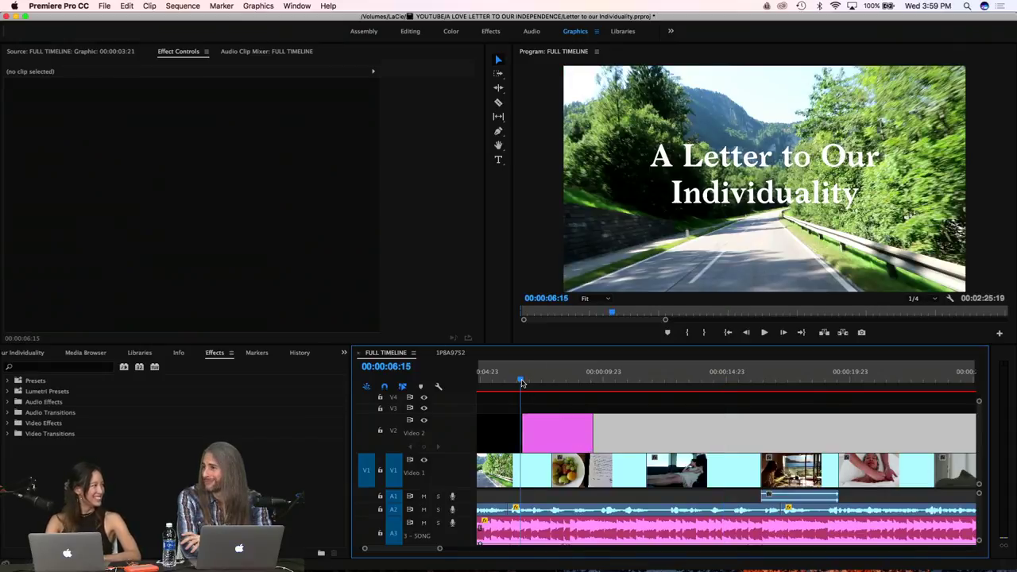
key(space)
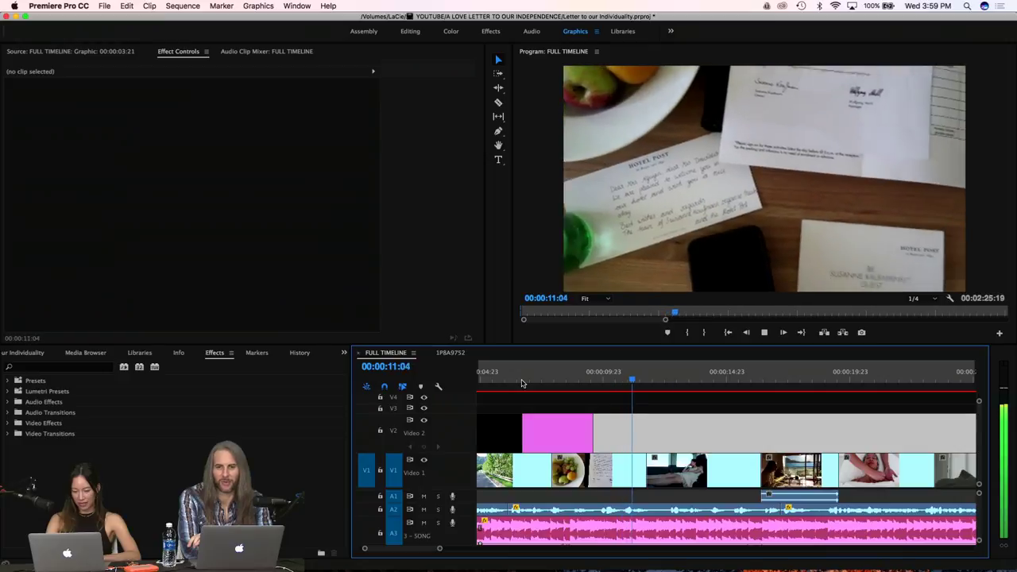
key(space)
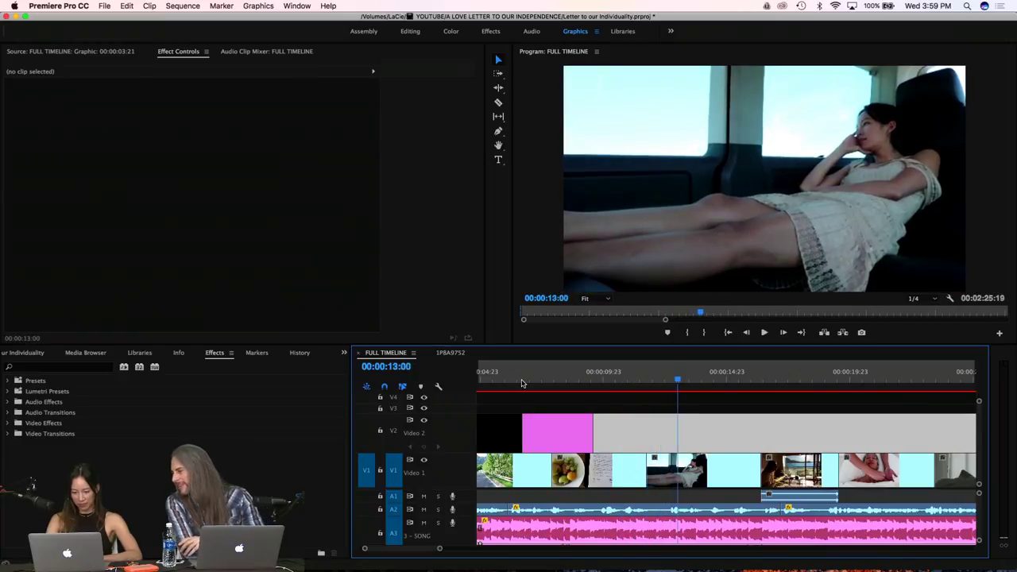
Re-space the voice-over clips on A2 with short gaps, bringing the third forward to about 00:00:12:12 and extending the first clip's end
drag(515, 507, 607, 509)
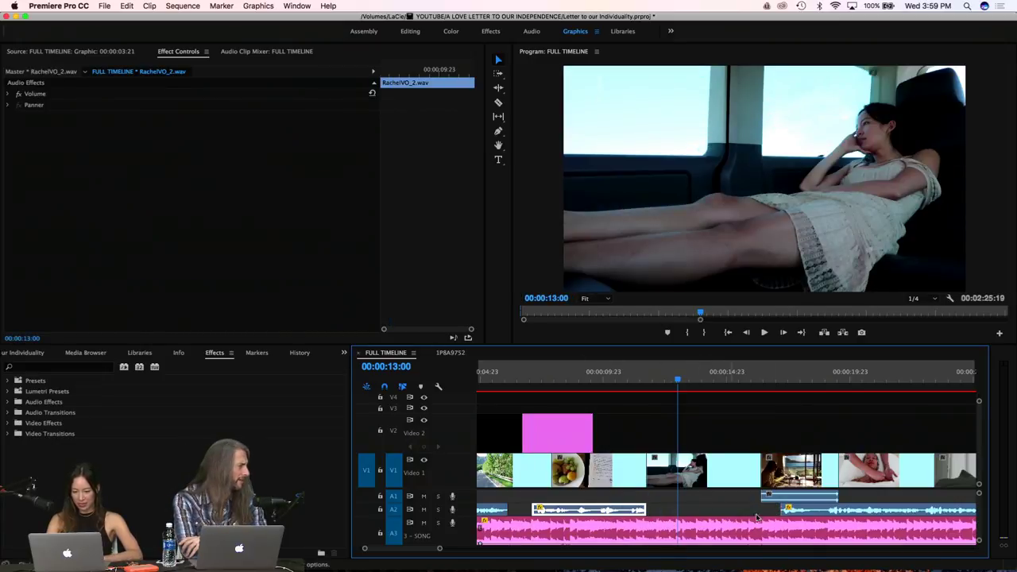
drag(805, 509, 686, 508)
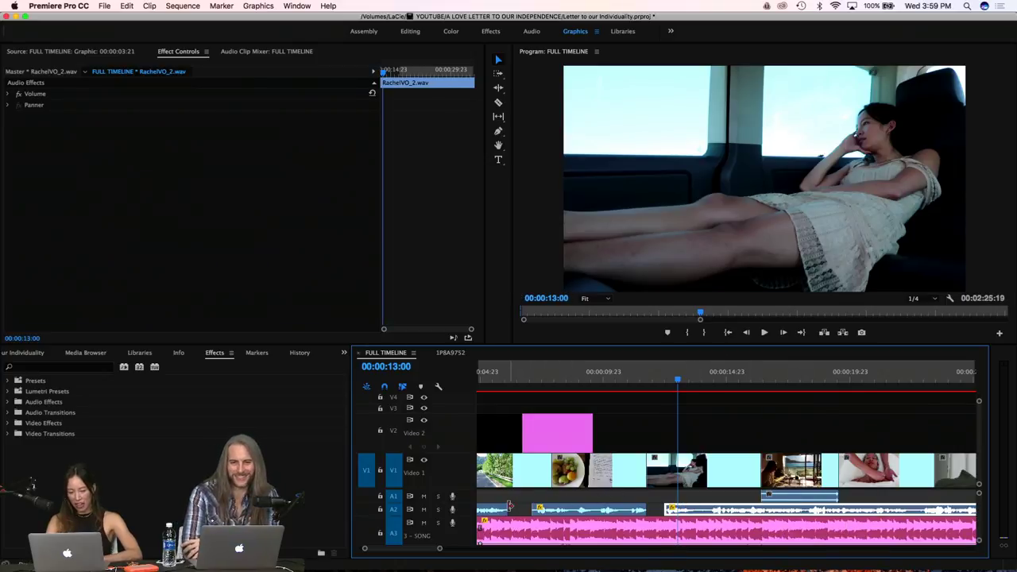
drag(505, 509, 517, 509)
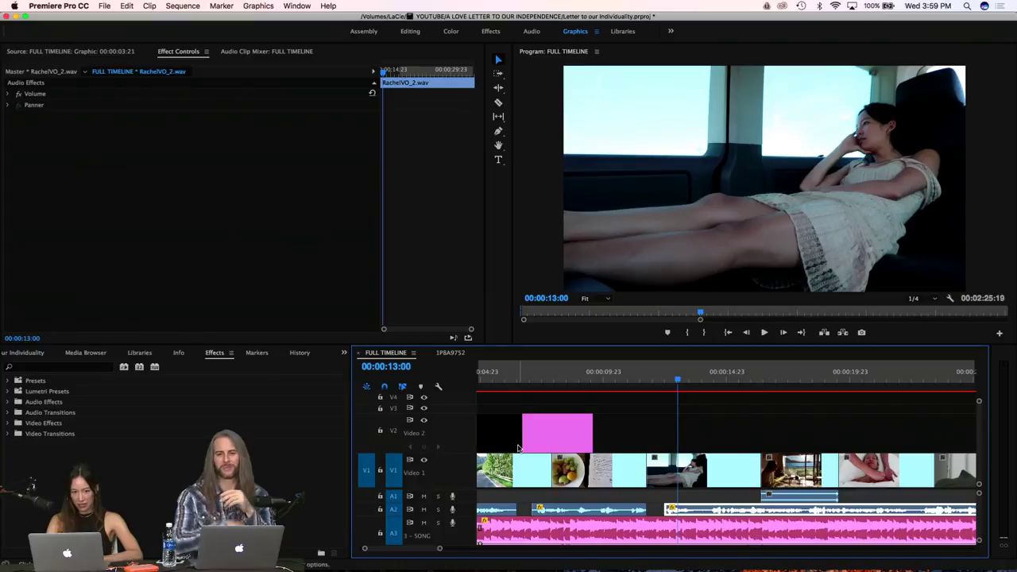
Bring the sequence's opening into view and select 1/4 as the program playback resolution
scroll(519, 449, left, 1)
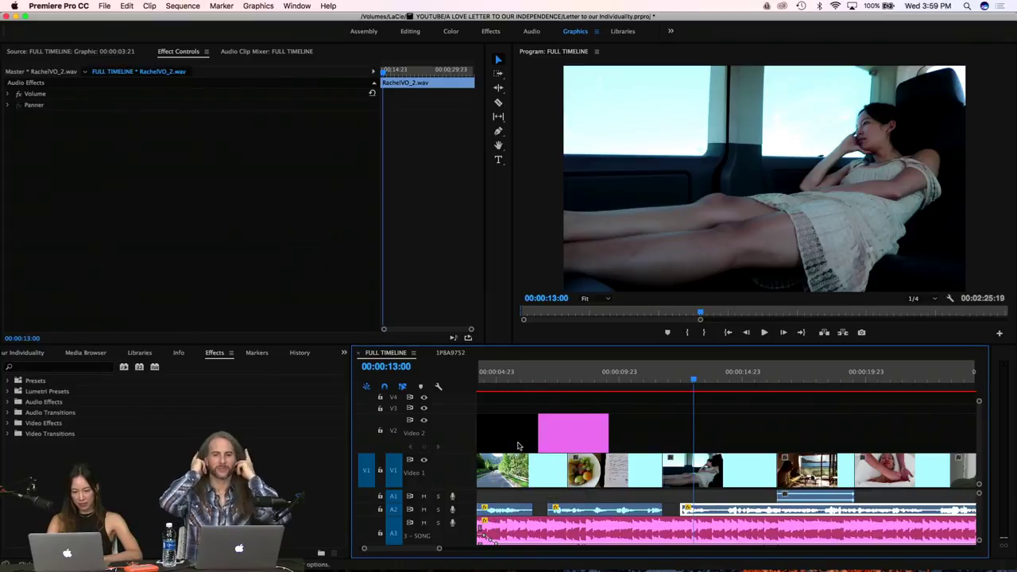
scroll(518, 414, left, 2)
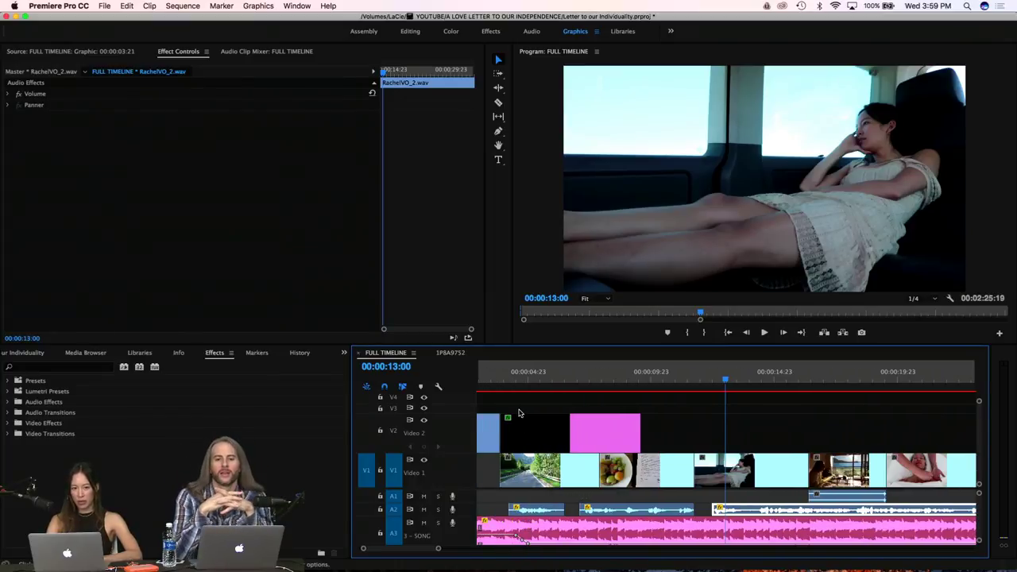
scroll(518, 413, left, 4)
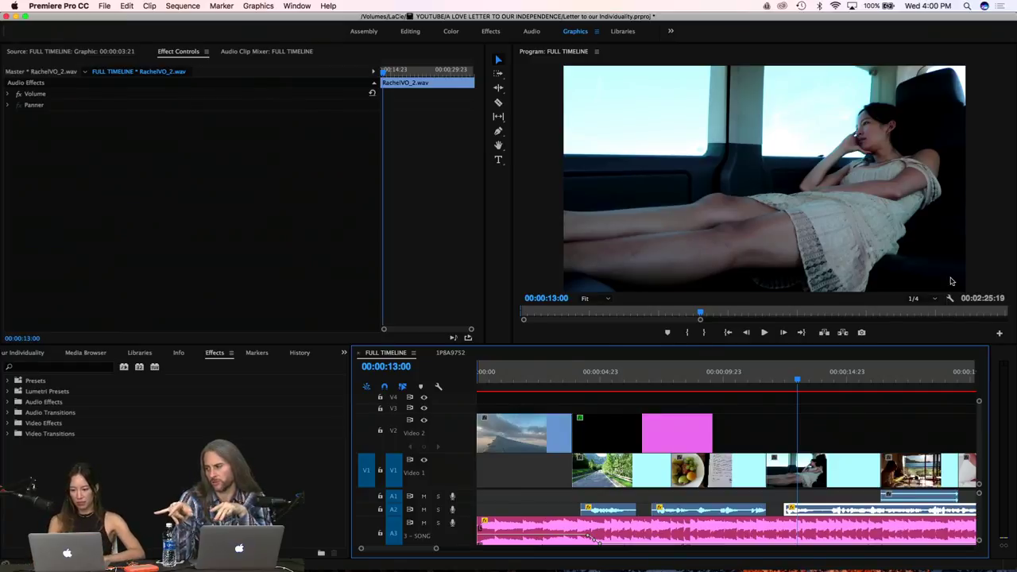
click(929, 301)
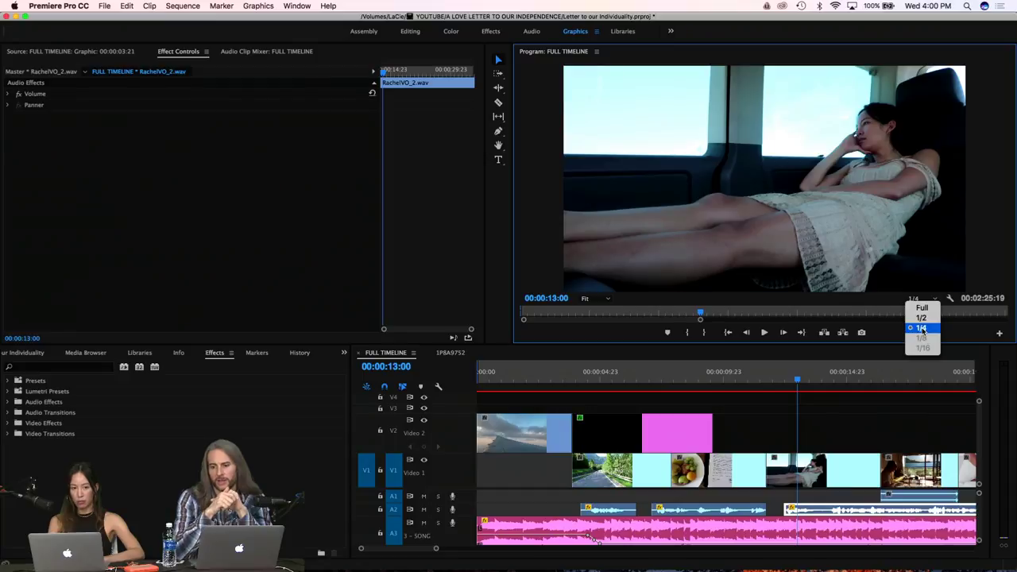
click(922, 328)
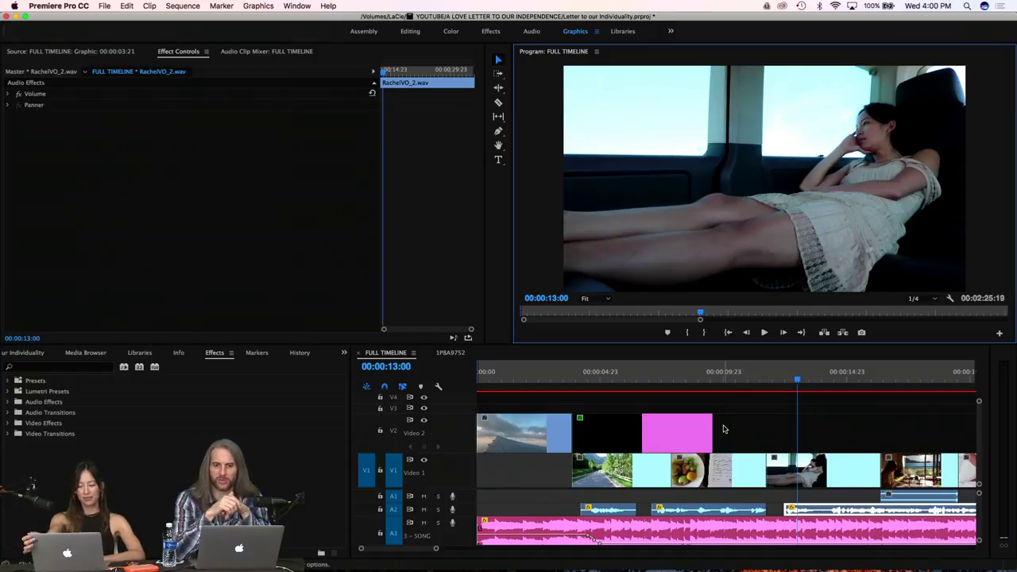
Lower the system volume, return the playhead to the sequence start, and move the title graphic to V3 starting at 00:00:02:05
key(XF86AudioLowerVolume)
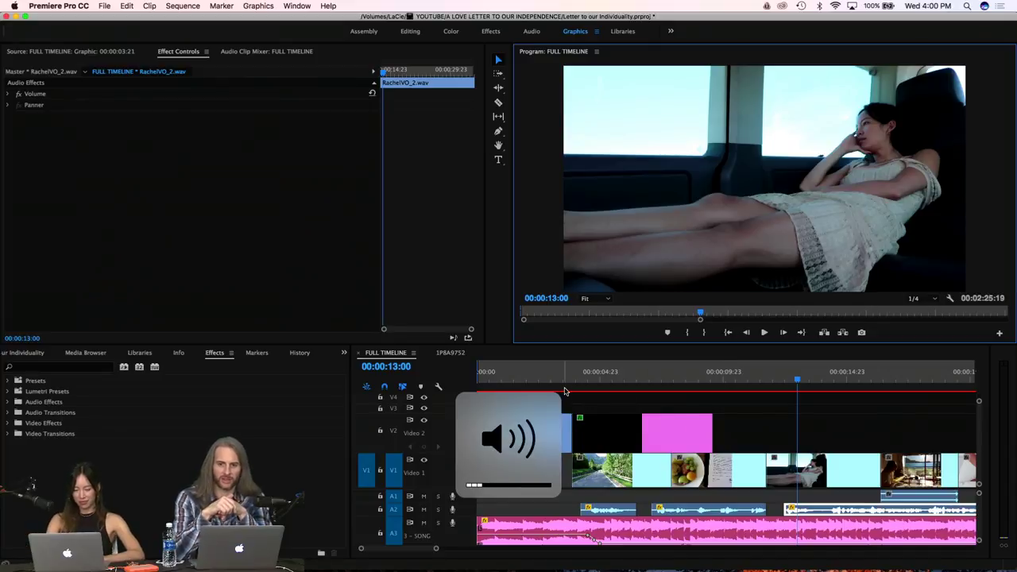
drag(561, 381, 466, 387)
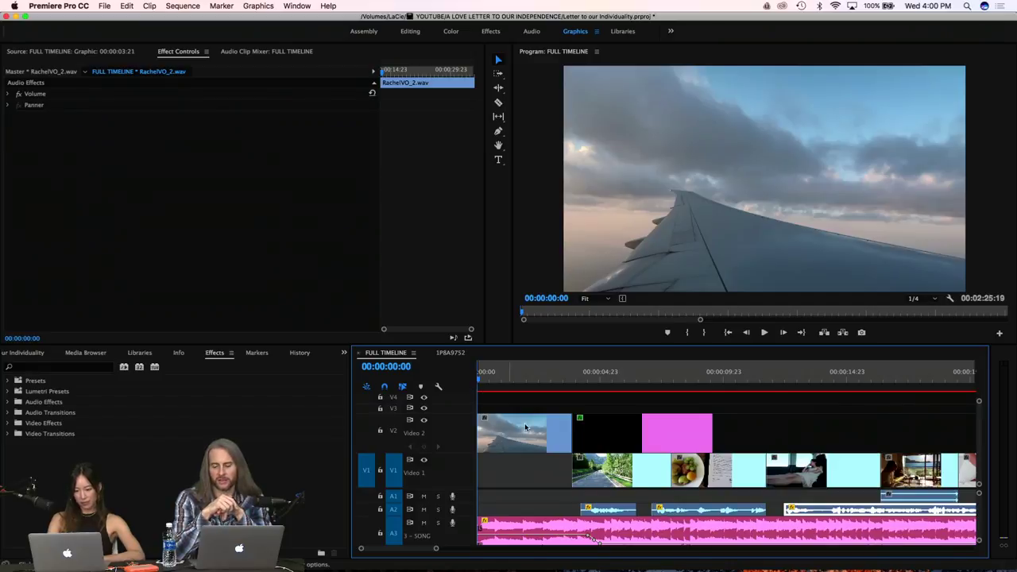
scroll(603, 488, up, 1)
click(618, 454)
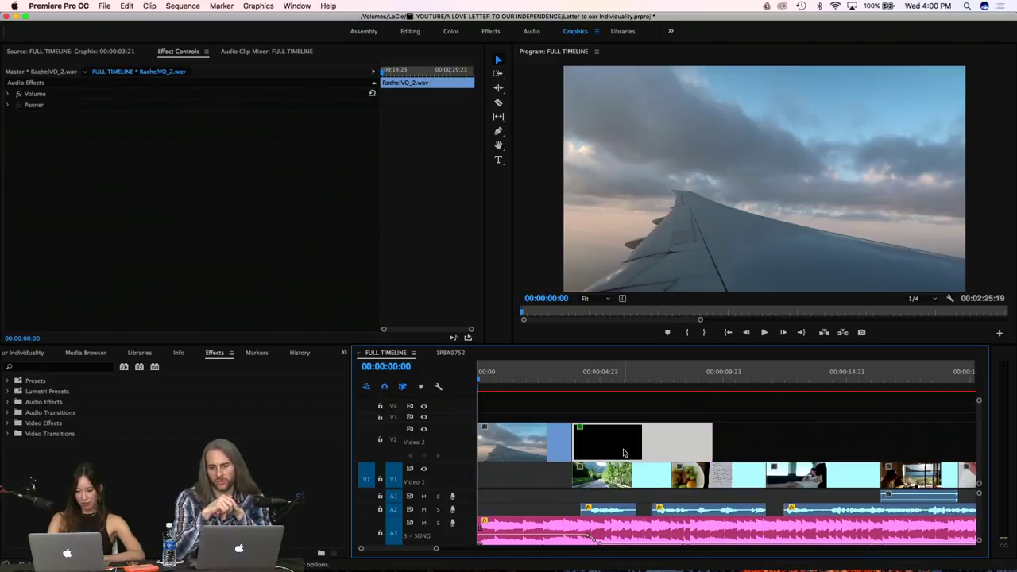
drag(610, 435, 559, 422)
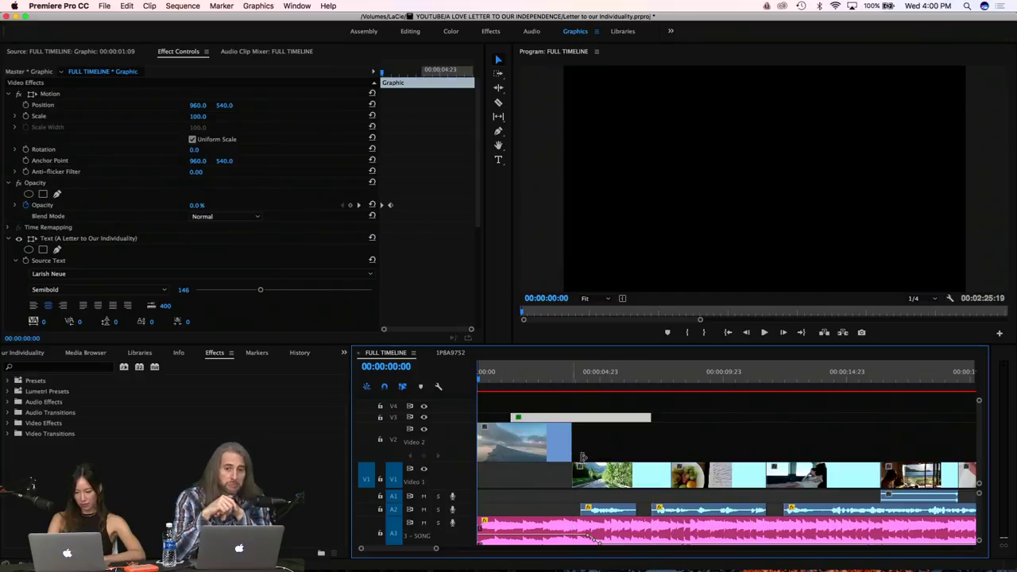
drag(632, 419, 643, 418)
Preview the moved title over the plane and road shots by playing from 00:00:00:22 to 00:00:04:19
key(space)
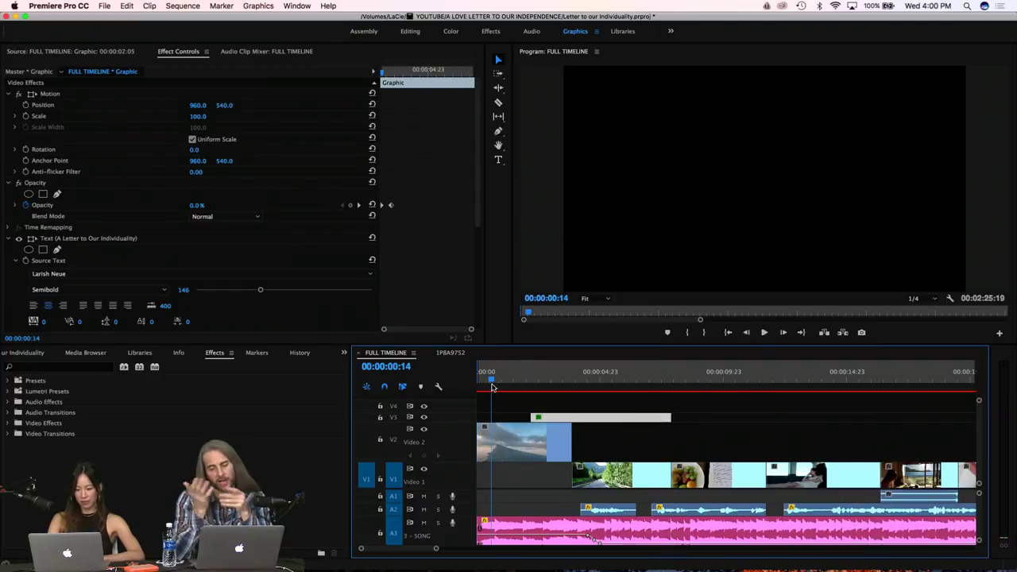
click(499, 381)
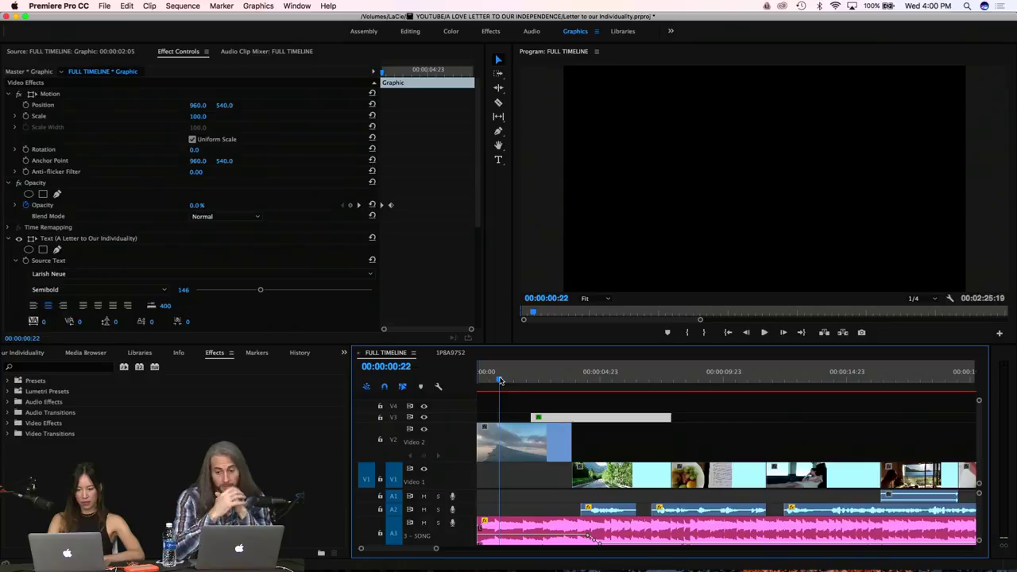
key(space)
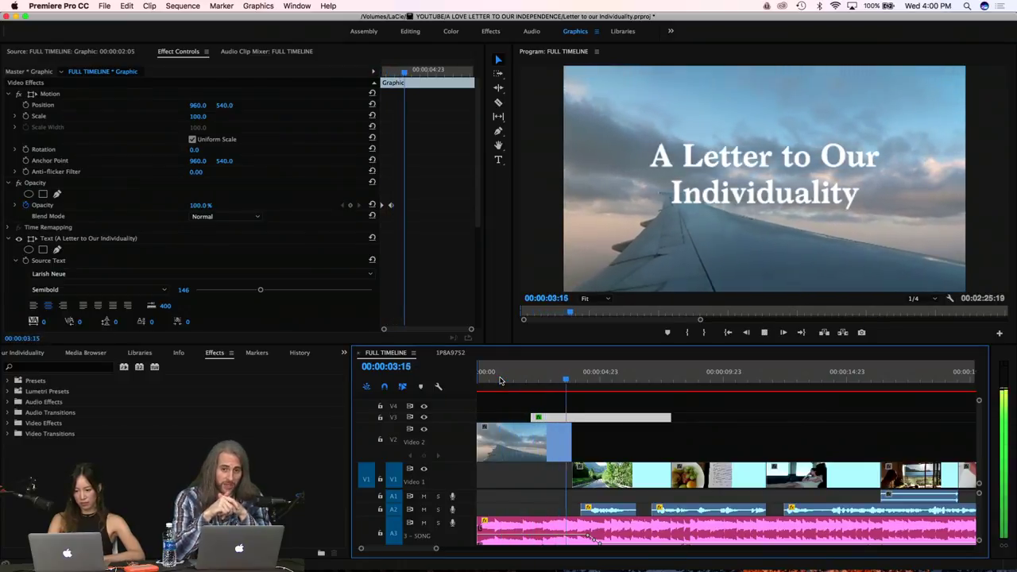
key(space)
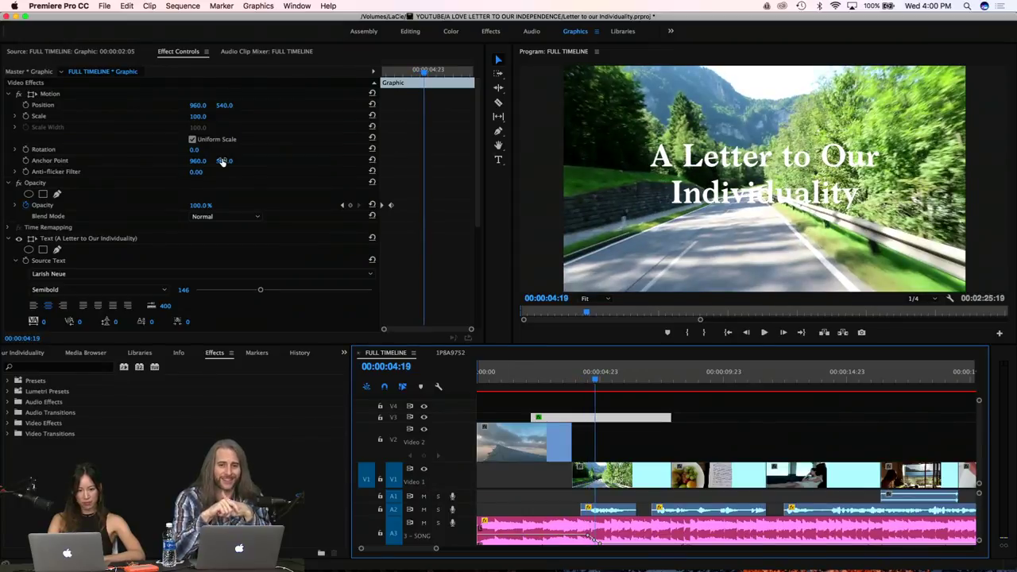
Move the title text slightly lower in the frame and replay the opening from just before the title starts to 00:00:09:04
drag(701, 169, 701, 173)
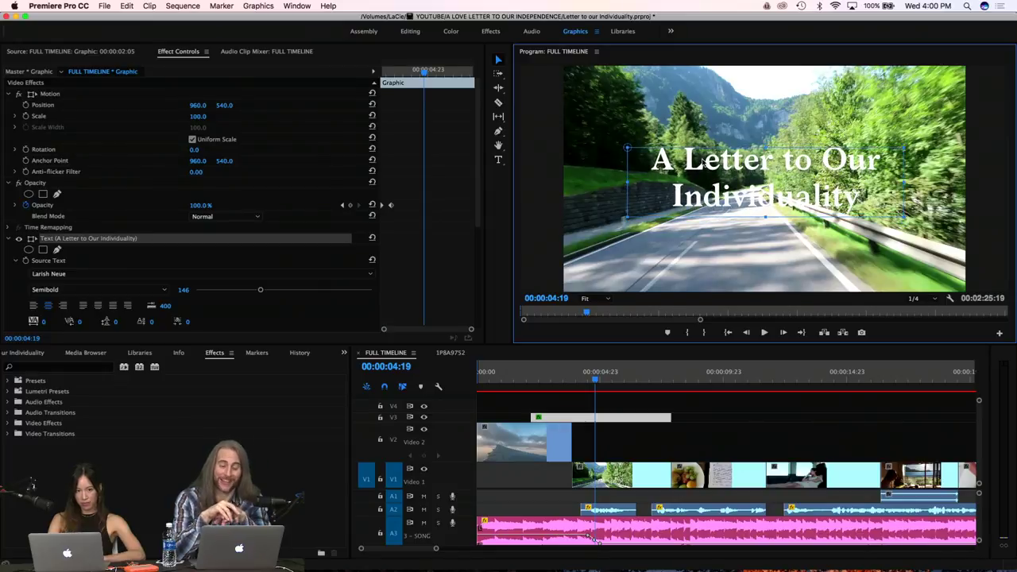
click(523, 381)
key(space)
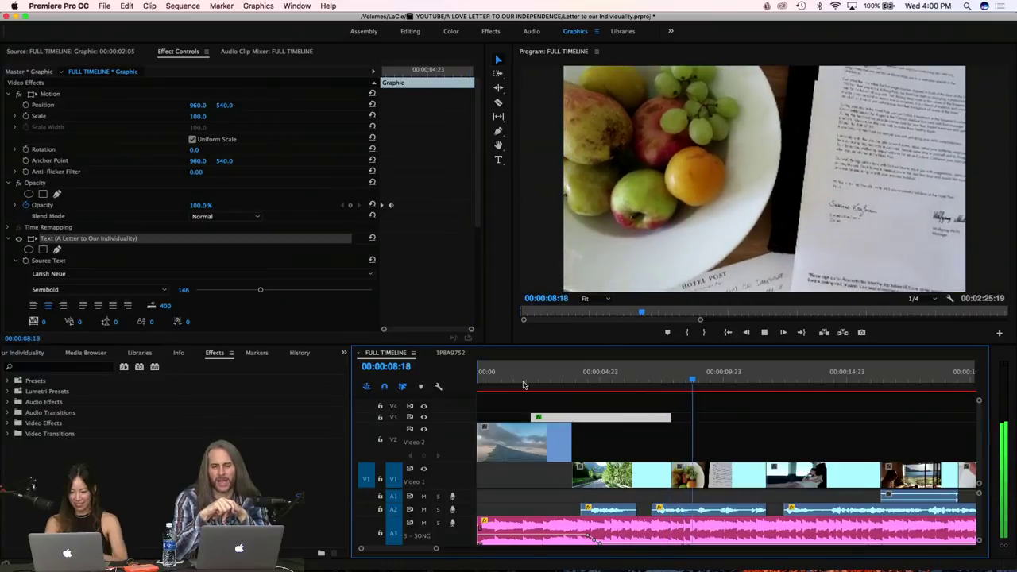
key(space)
Delay the song's volume fade on A3 by about 2 seconds and replay the opening from 00:00:00:00 at a lower system volume
drag(600, 547, 651, 544)
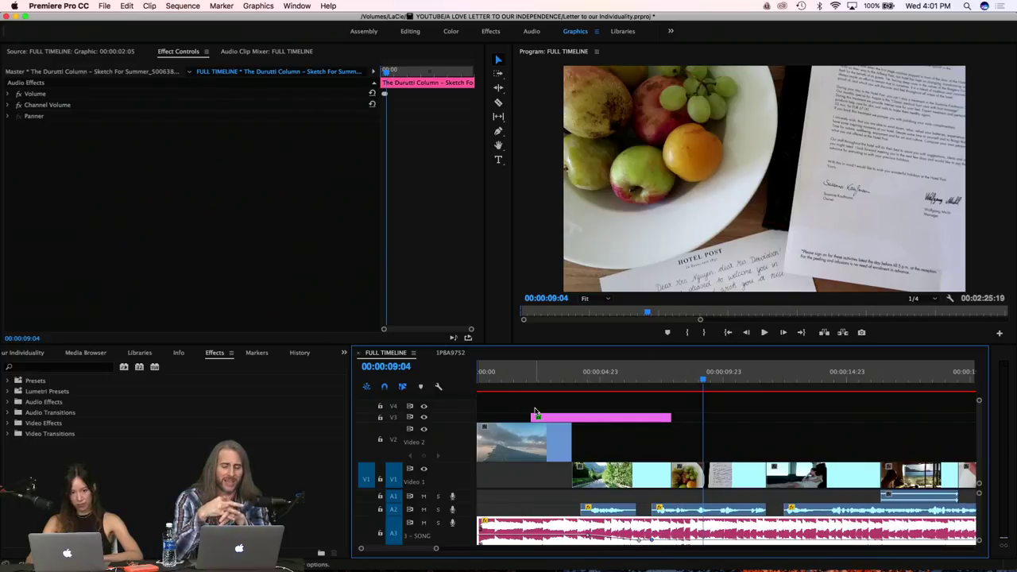
key(Home)
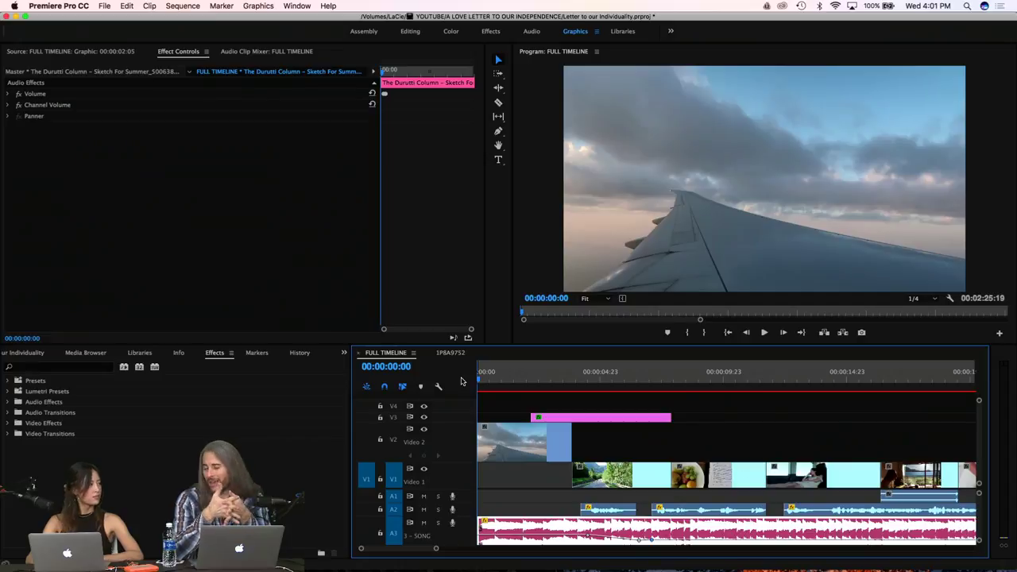
key(space)
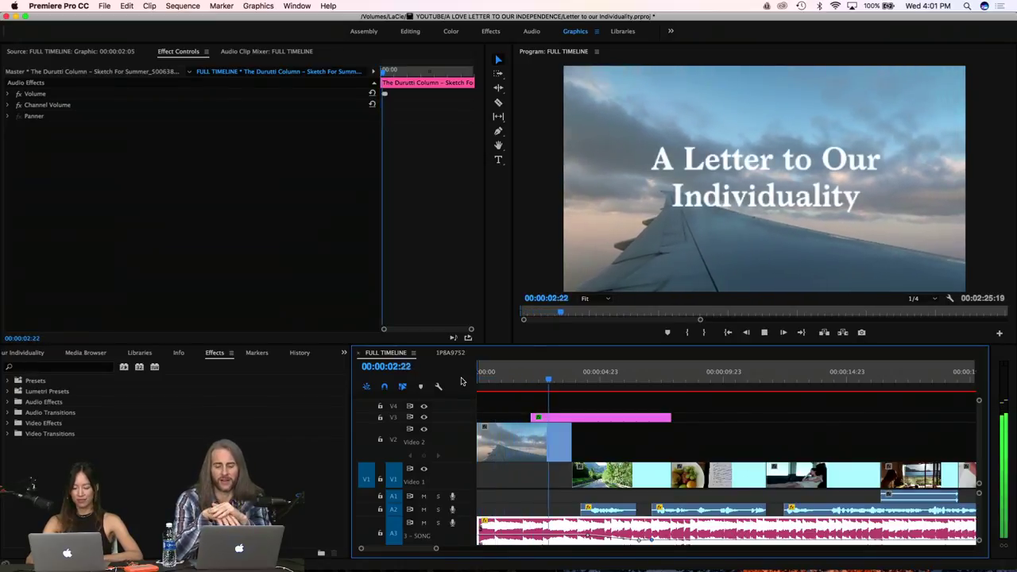
key(minus)
key(minus)
key(XF86AudioLowerVolume)
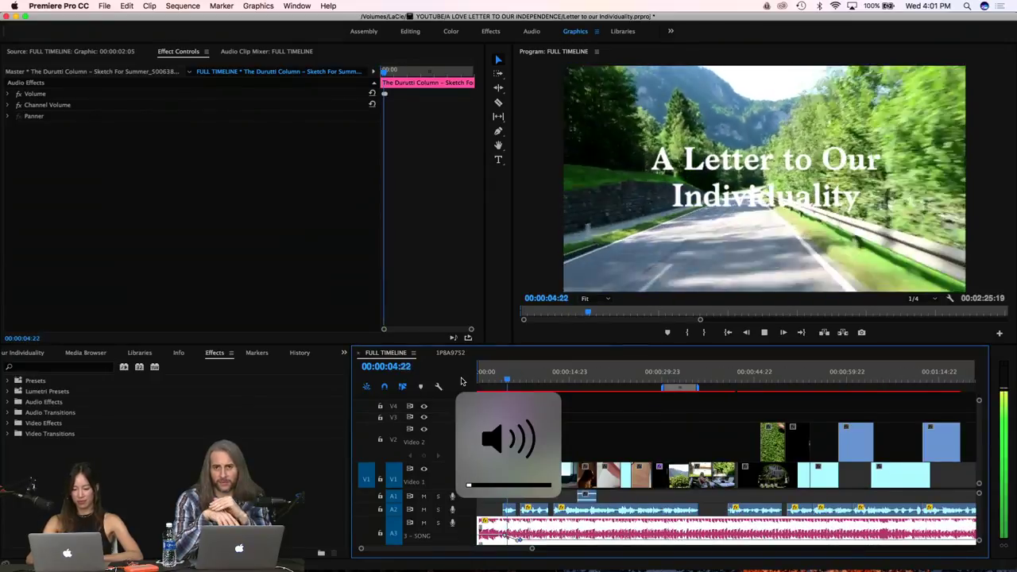
key(equal)
key(equal)
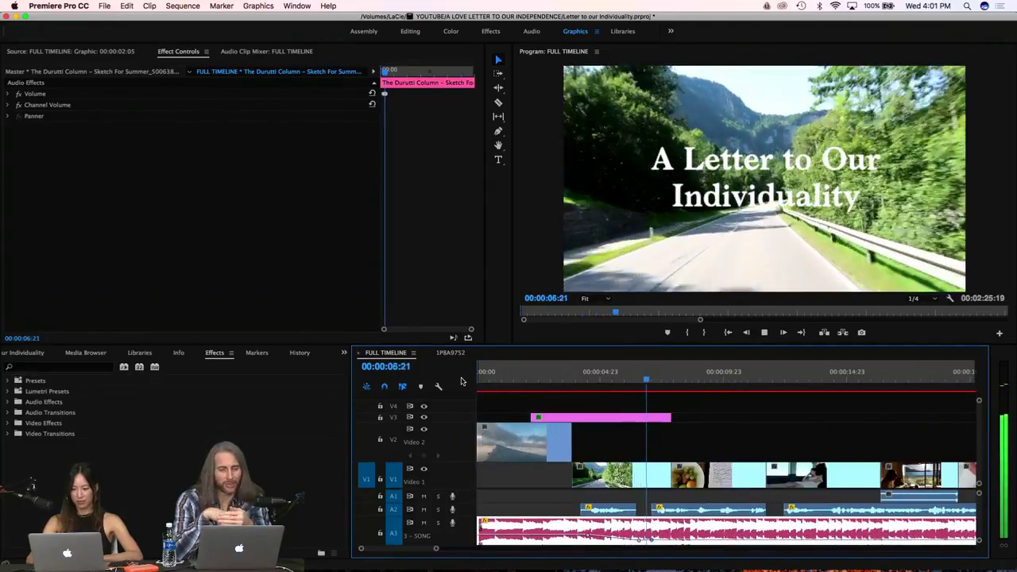
Move the title text slightly lower over the road shot and play on from 00:00:07:07 to 00:00:08:17
key(space)
click(610, 418)
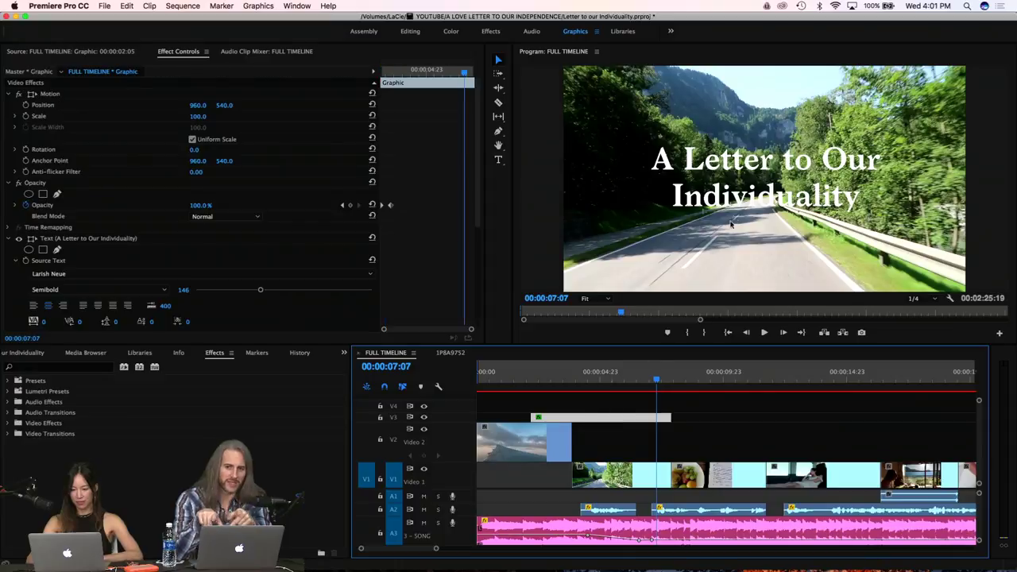
click(739, 206)
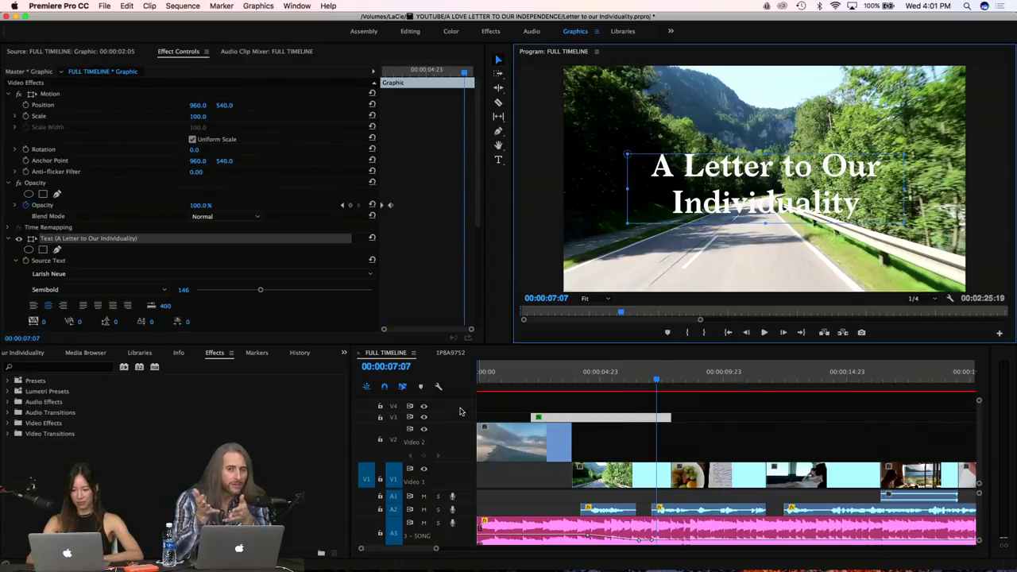
click(493, 388)
key(space)
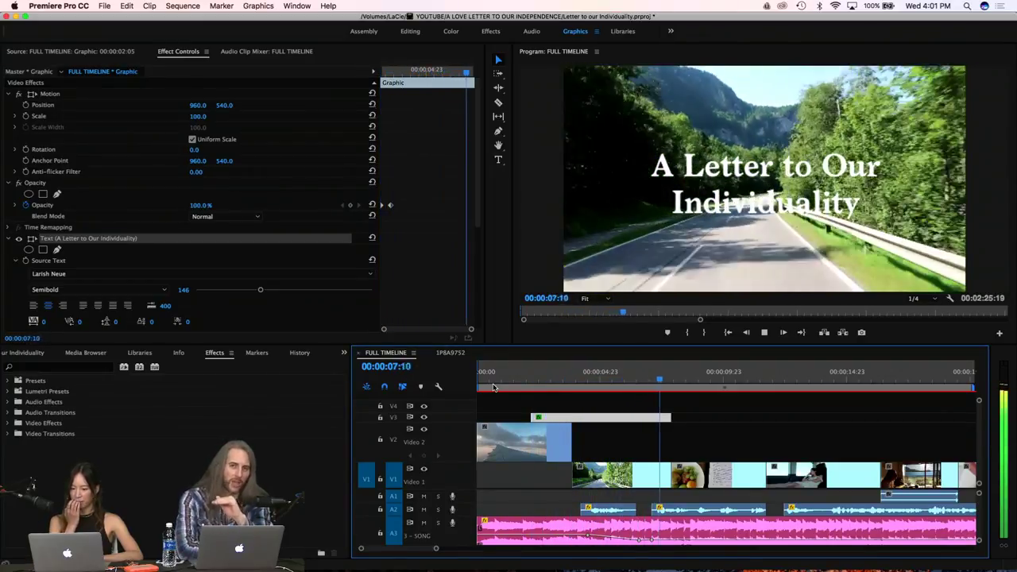
key(space)
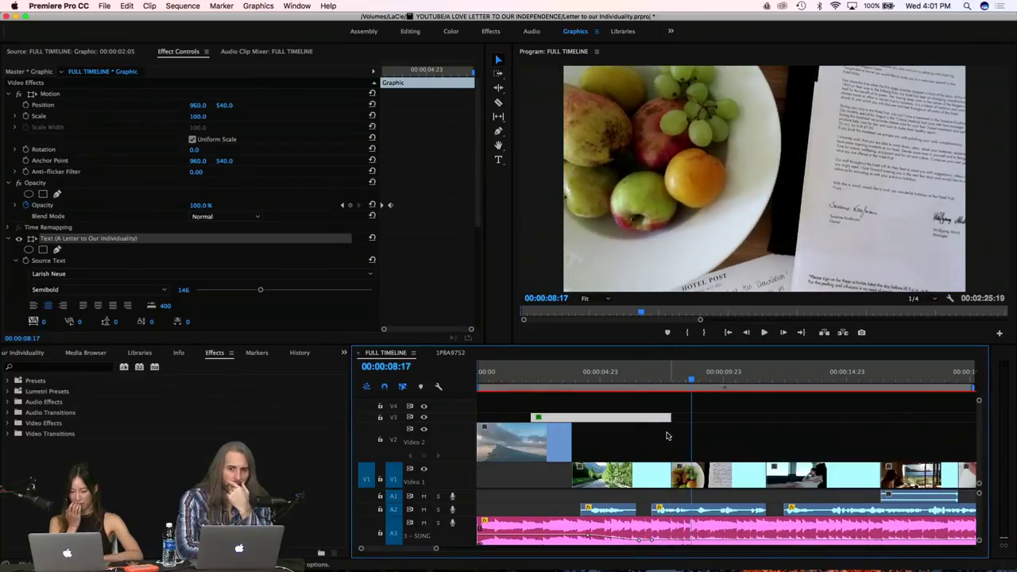
Shift the first two voice-over clips on A2 slightly later, the first one by about half a second
drag(667, 419, 671, 419)
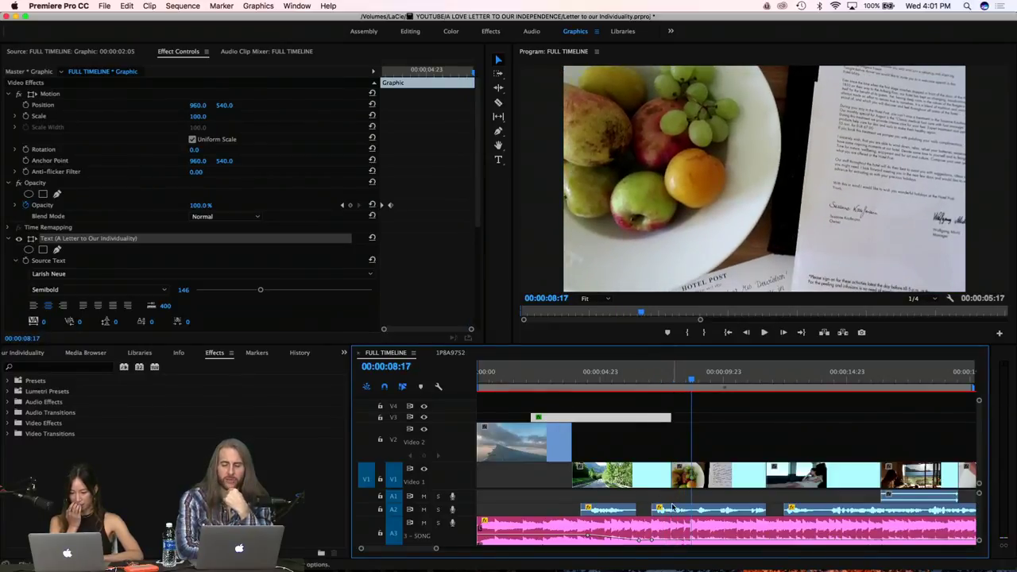
click(671, 507)
drag(617, 509, 621, 506)
Delay the song's volume fade on A3 by about 1.5 seconds and play from 00:00:03:23 to 00:00:20:11
click(575, 382)
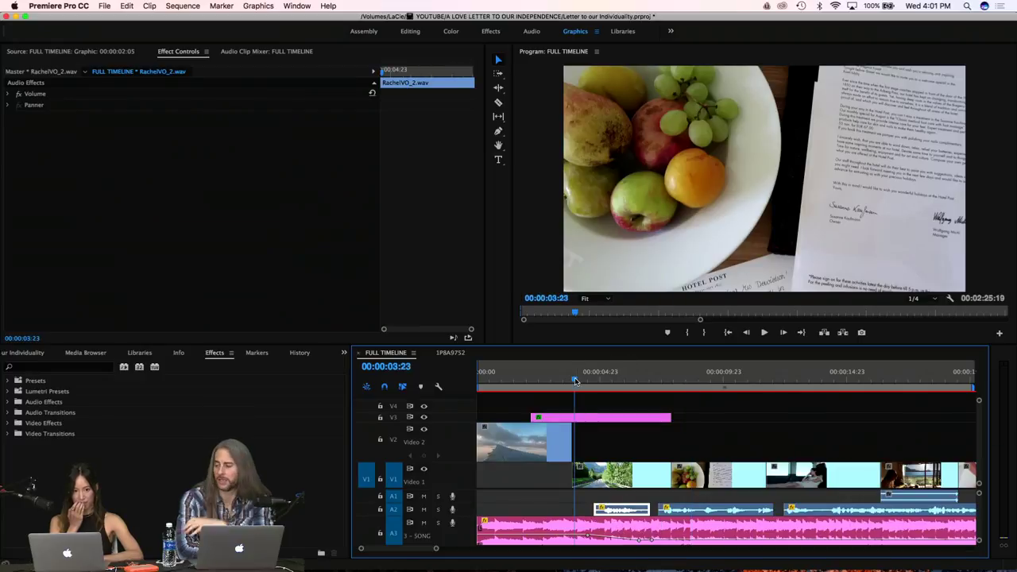
drag(591, 539, 628, 533)
key(space)
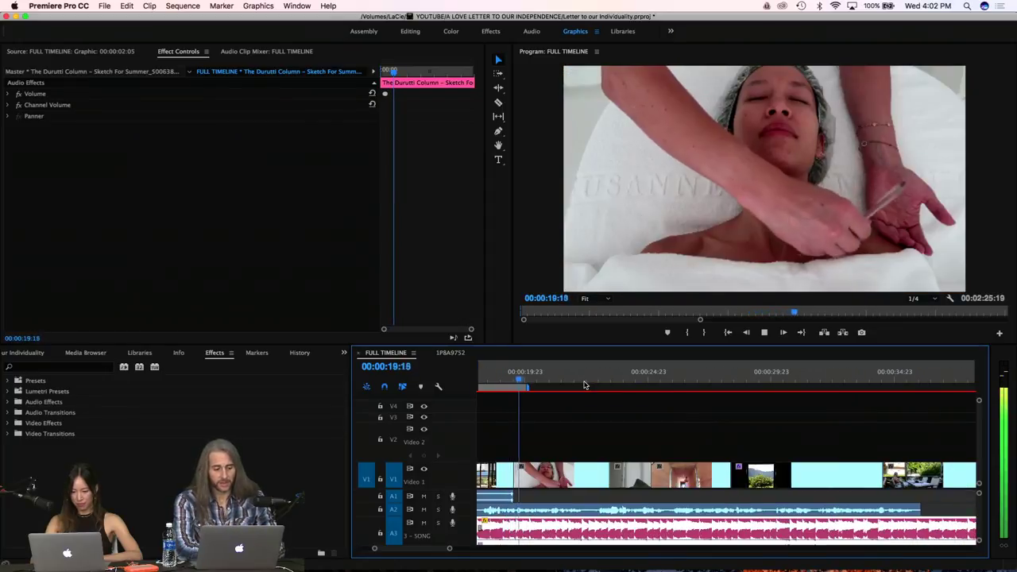
key(space)
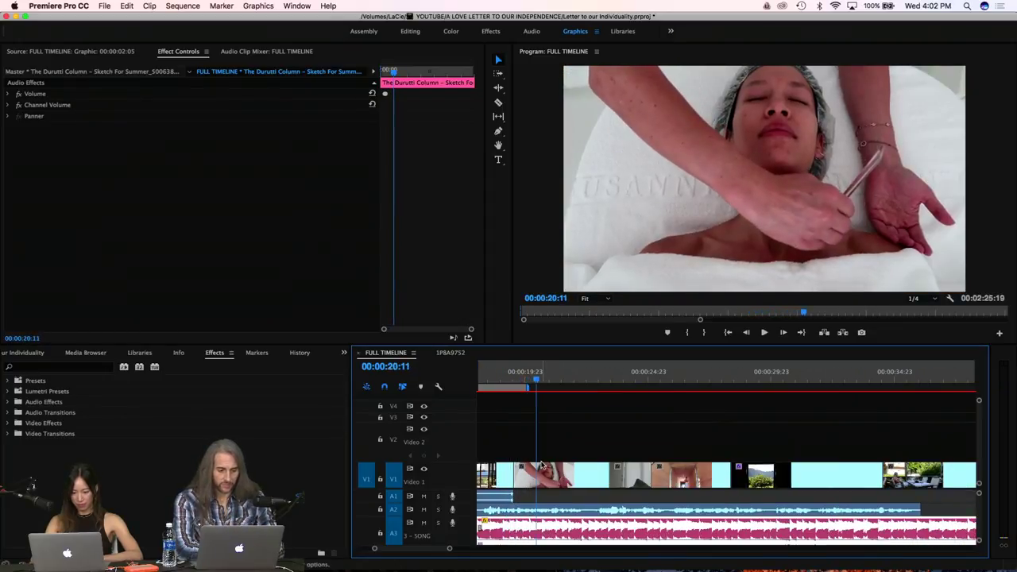
Play on to 00:00:26:08 and rearrange the two V1 shots before the red-carpet corridor shot, with their cut at about 00:00:21:20
key(space)
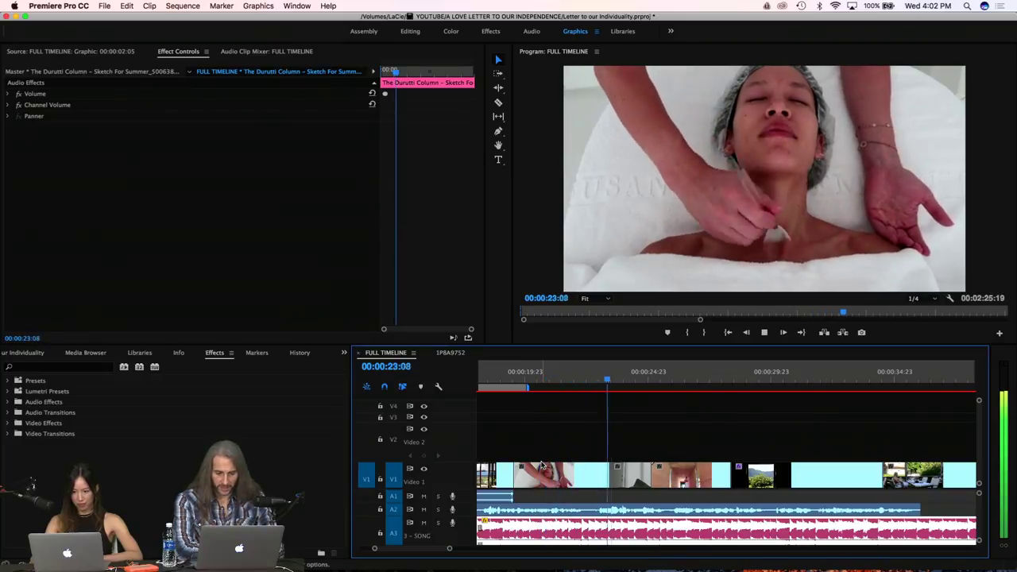
key(space)
mouse_move(572, 469)
mouse_down()
mouse_move(616, 439)
mouse_move(608, 433)
mouse_move(534, 478)
mouse_move(592, 470)
mouse_move(547, 477)
mouse_move(573, 479)
mouse_up()
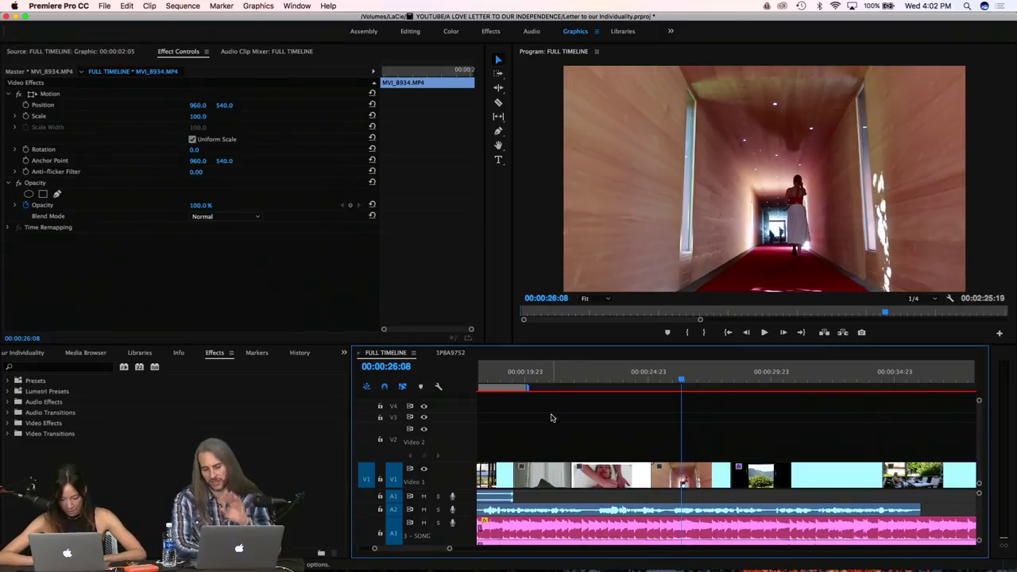
Review the rearranged shots by playing from about 00:00:20:22 to 00:00:38:08
click(548, 380)
key(space)
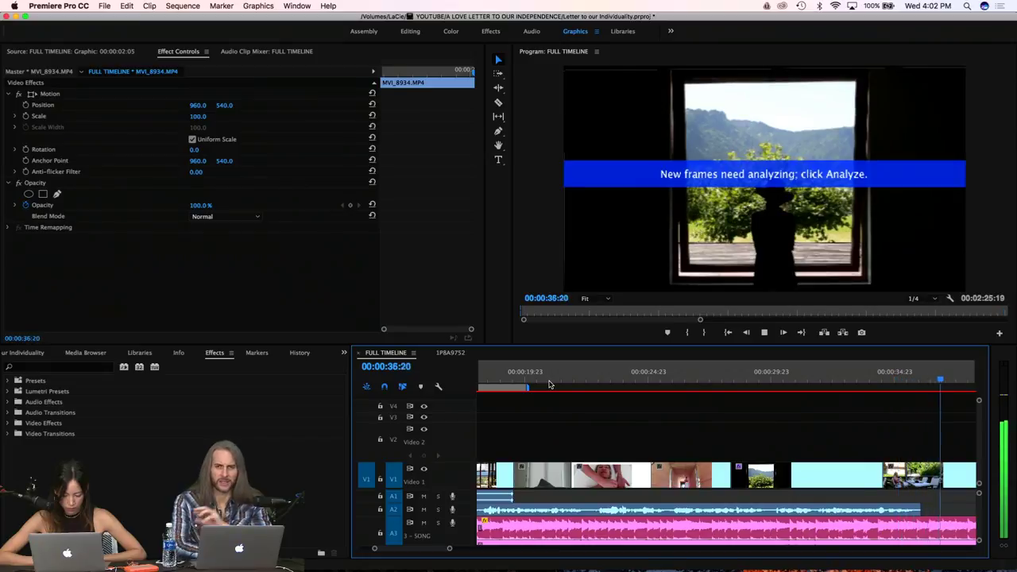
key(space)
key(space)
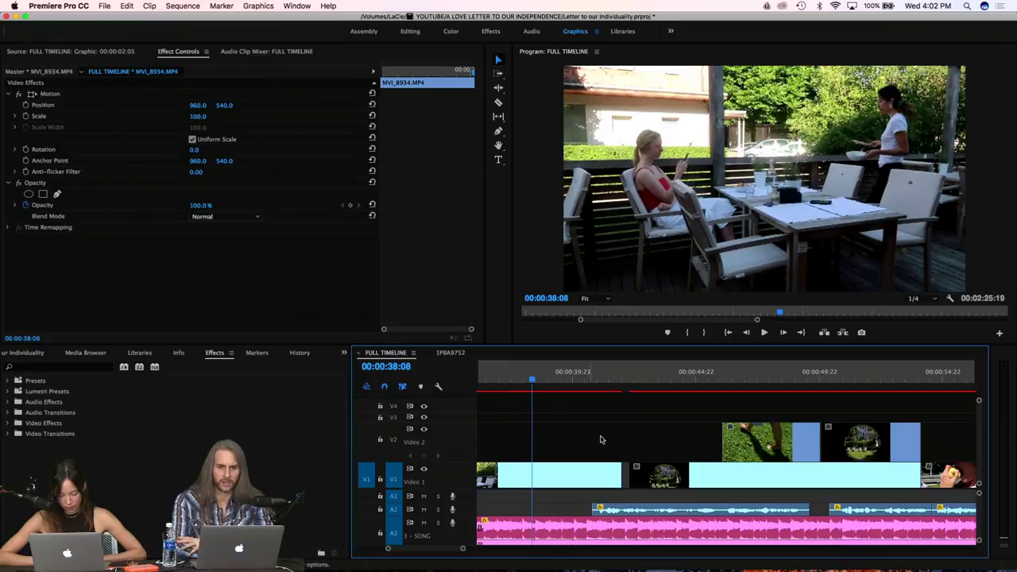
Skim the timeline from 00:00:38:08 to 00:01:07:13 and play the wide lounge-chair shot past 00:01:10:21
scroll(556, 449, up, 3)
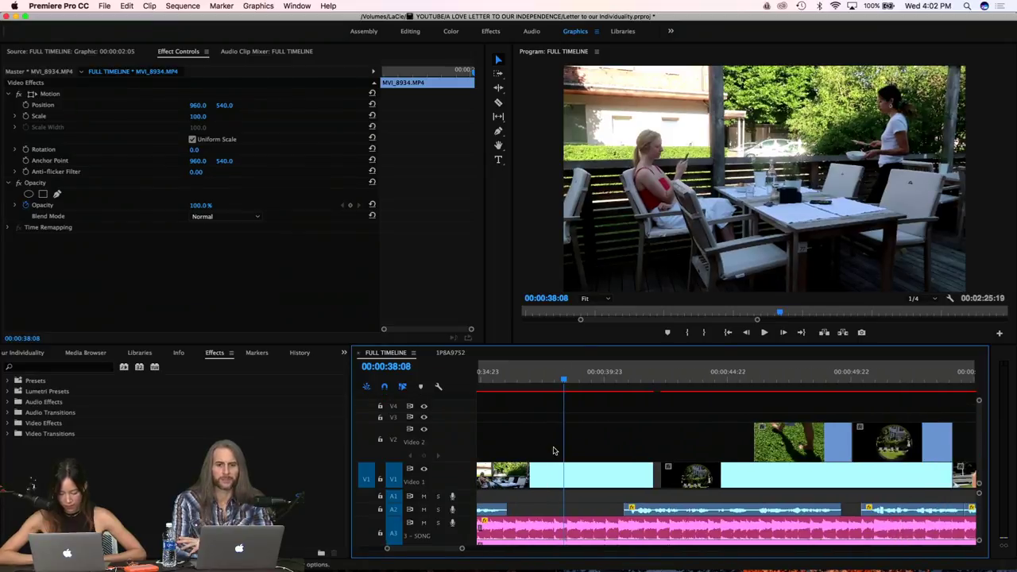
key(minus)
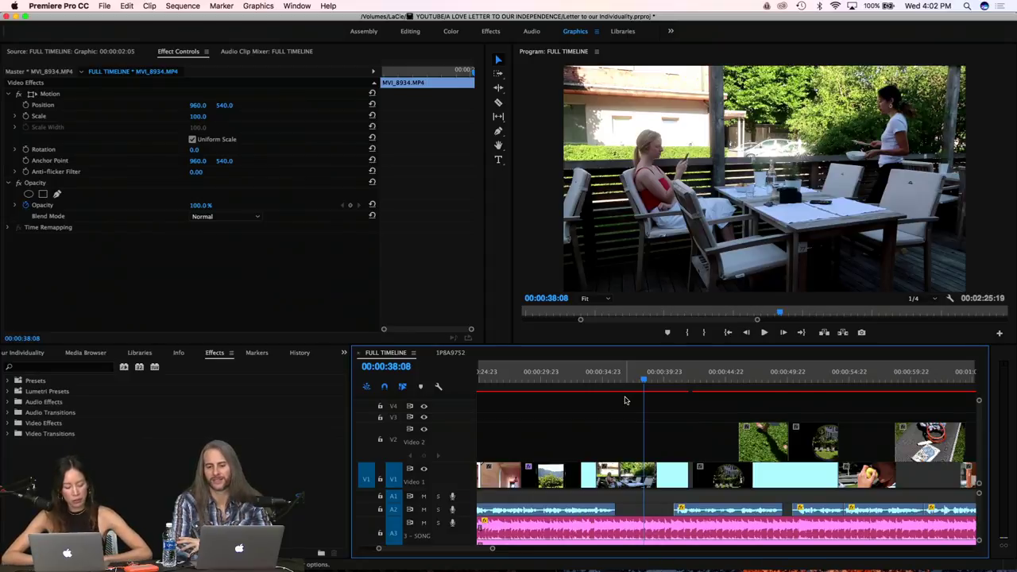
drag(638, 380, 851, 382)
scroll(740, 373, right, 5)
drag(711, 380, 865, 386)
scroll(865, 386, right, 5)
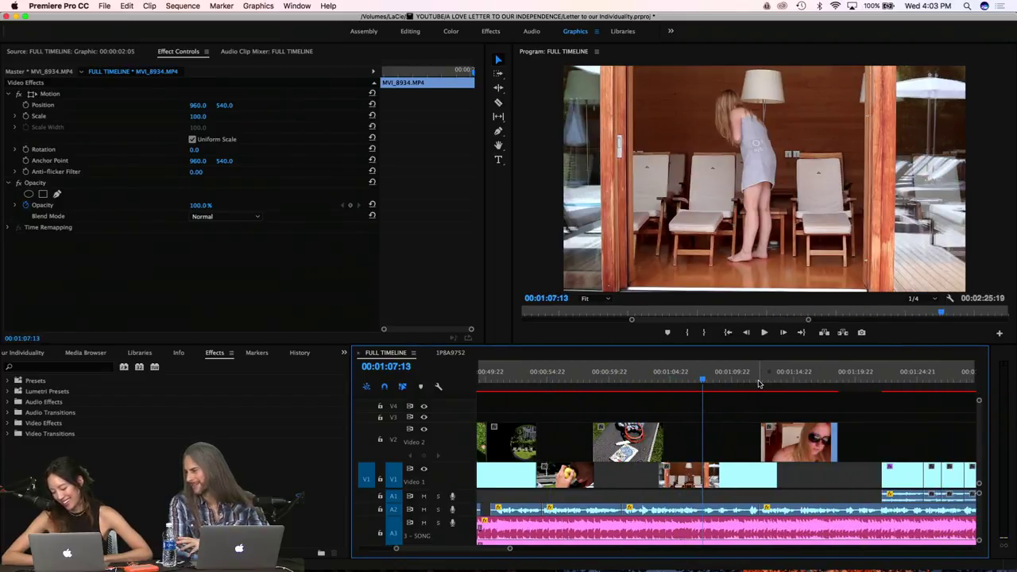
drag(703, 381, 677, 379)
key(space)
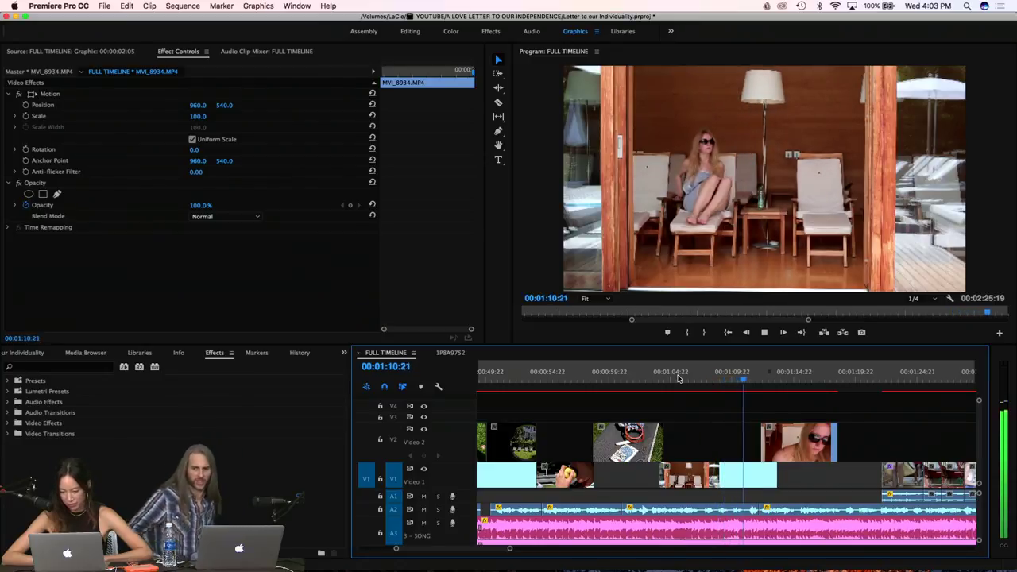
key(space)
Move the sunglasses close-up 1P8A9728.MOV on V2 about 1.5 seconds earlier and replay from 00:01:08:01 to 00:01:11:21
drag(789, 435, 771, 436)
click(710, 379)
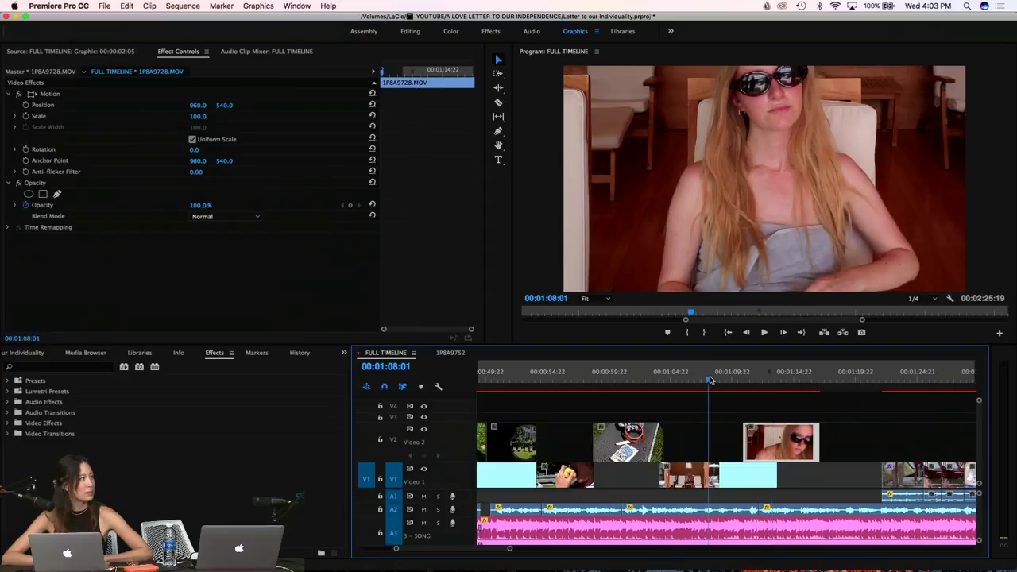
key(space)
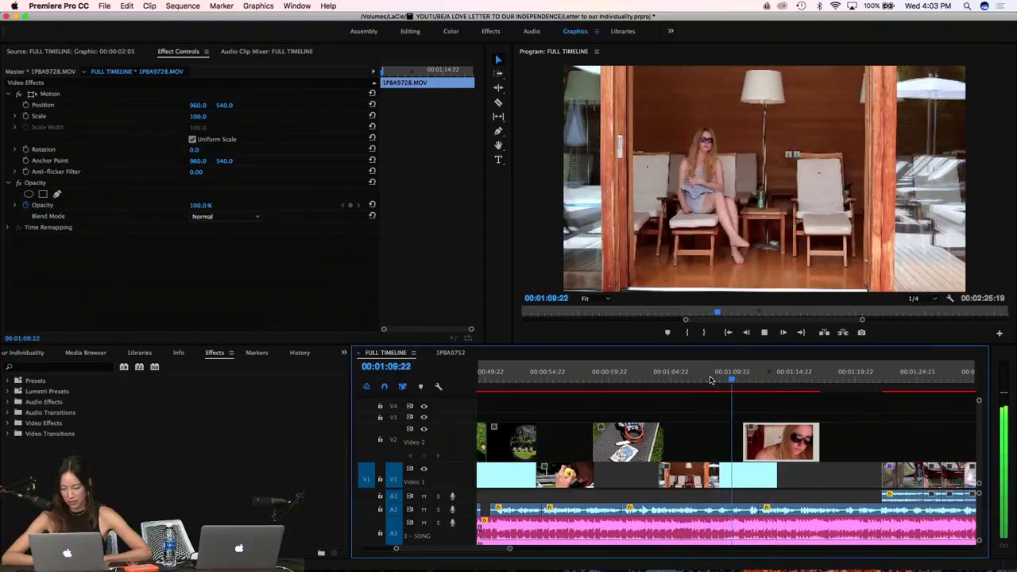
key(space)
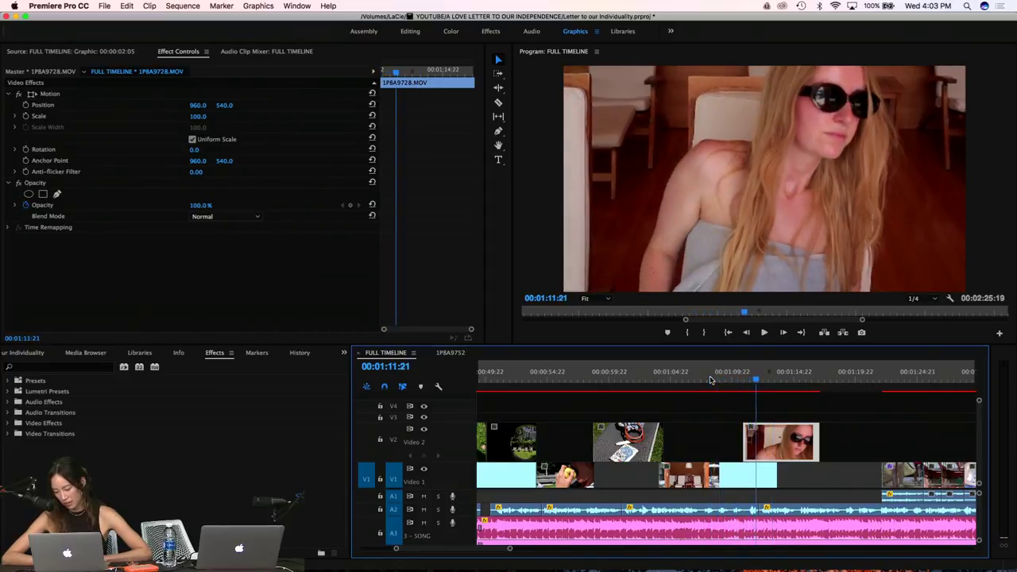
Trim the start of the sunglasses close-up on V2 by about 1 second and shorten its end to 00:01:15:02
drag(744, 448, 763, 452)
click(723, 384)
key(space)
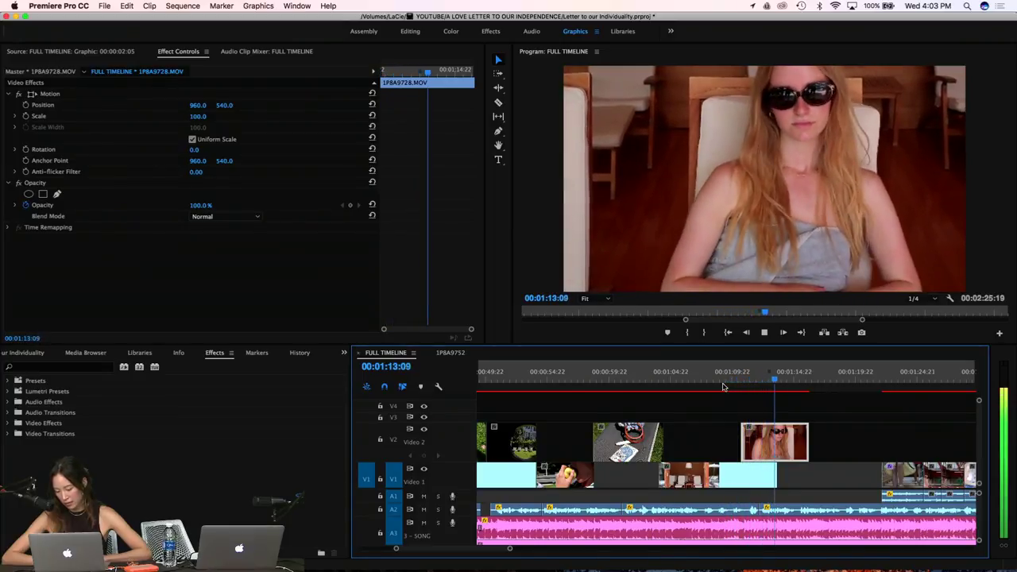
key(space)
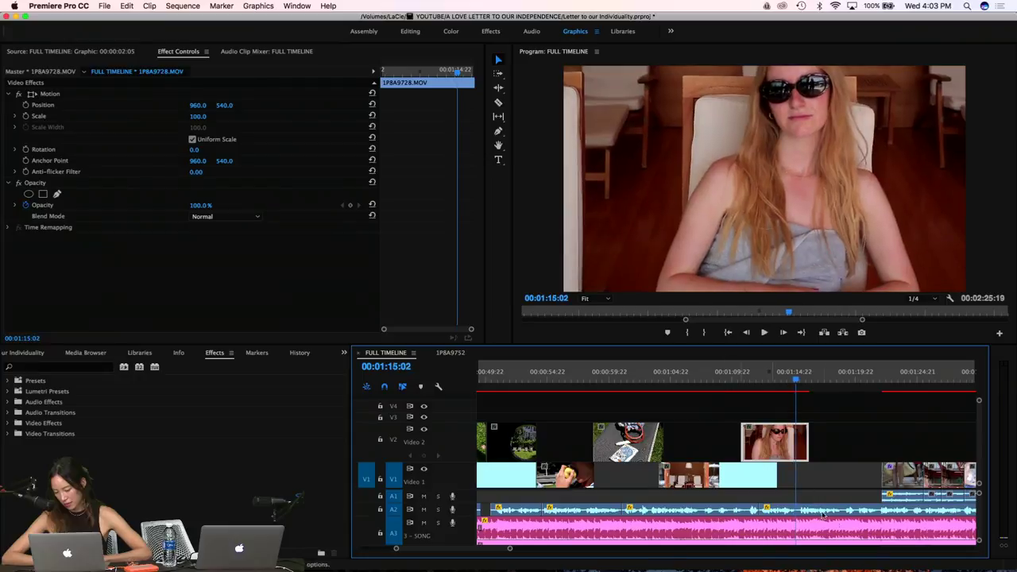
drag(808, 442, 795, 442)
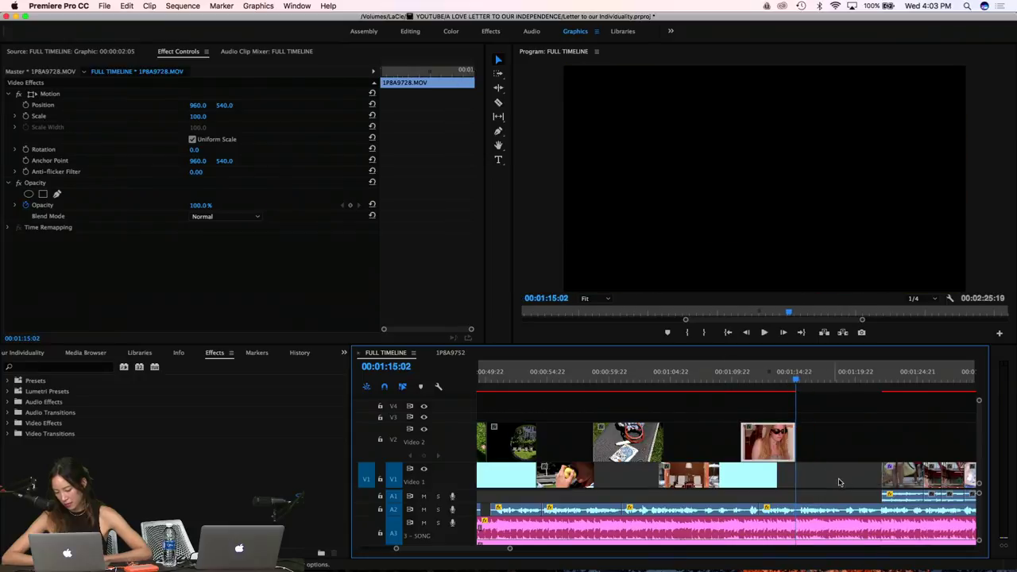
mouse_move(881, 475)
mouse_down()
mouse_move(800, 474)
mouse_move(878, 477)
mouse_up()
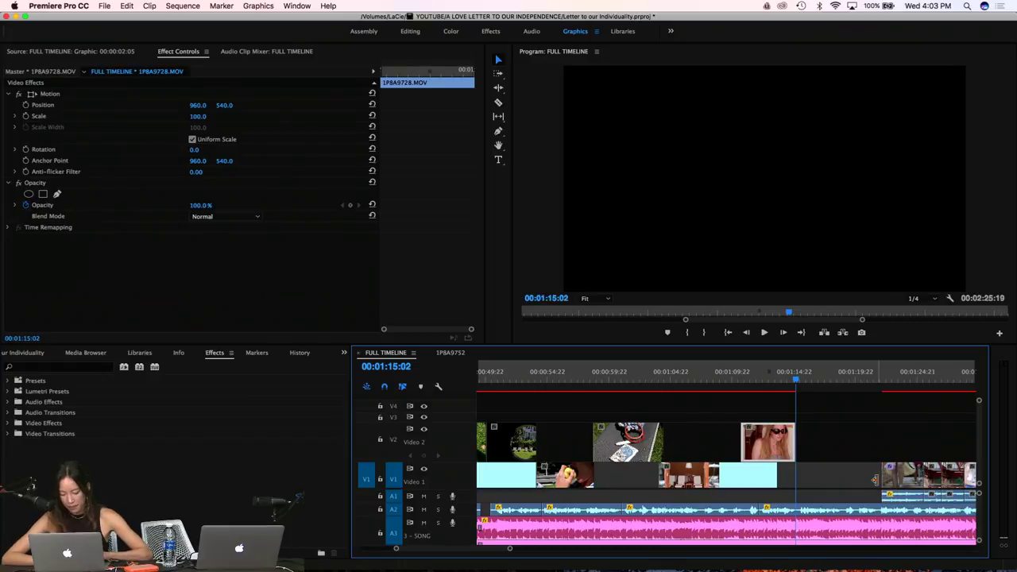
Cut the last clip, 1P8A9751.MOV, with its audio from V1 and A1 at the end of the sequence
scroll(880, 434, right, 5)
scroll(879, 435, right, 1)
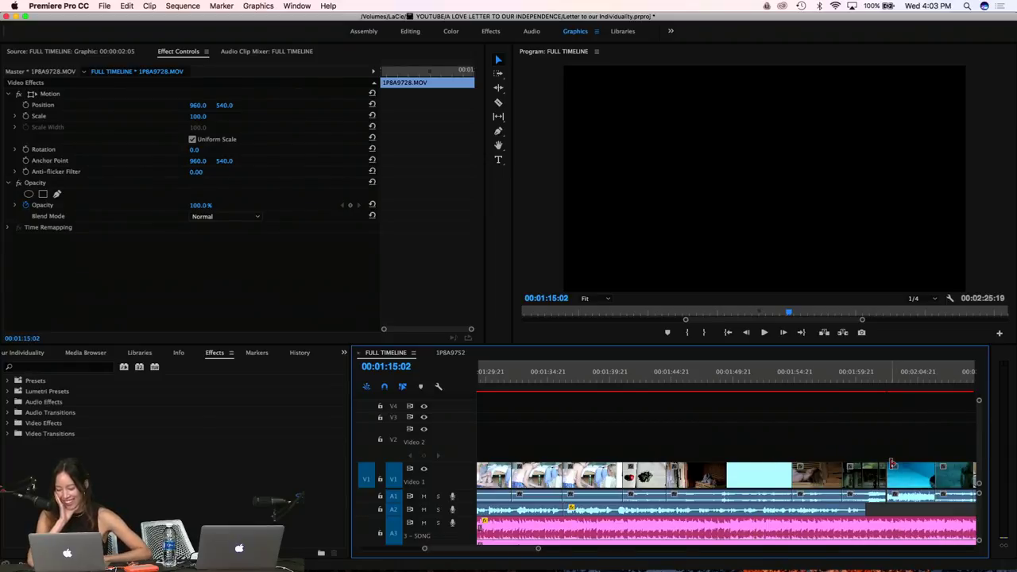
scroll(891, 465, right, 5)
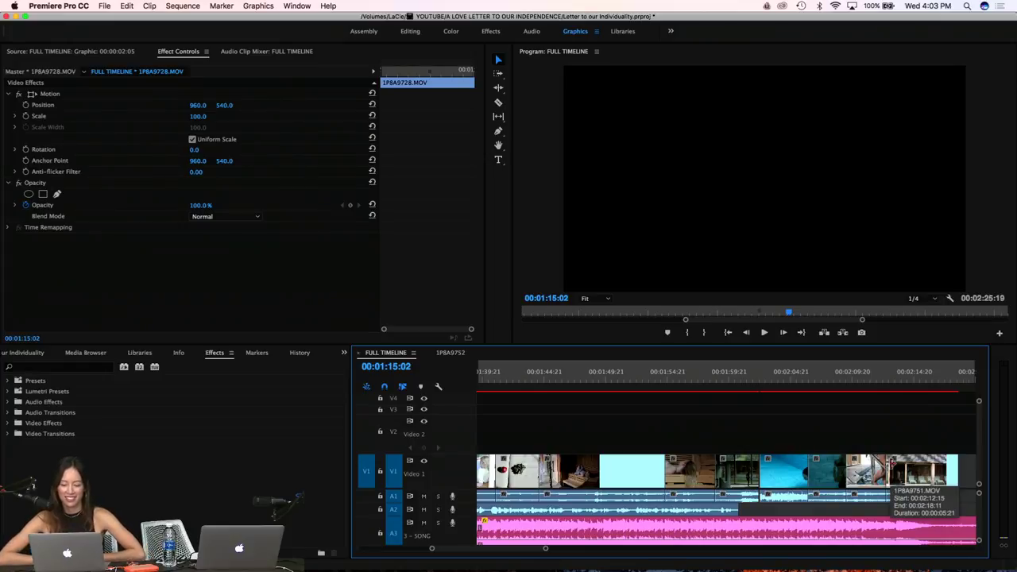
scroll(892, 465, right, 2)
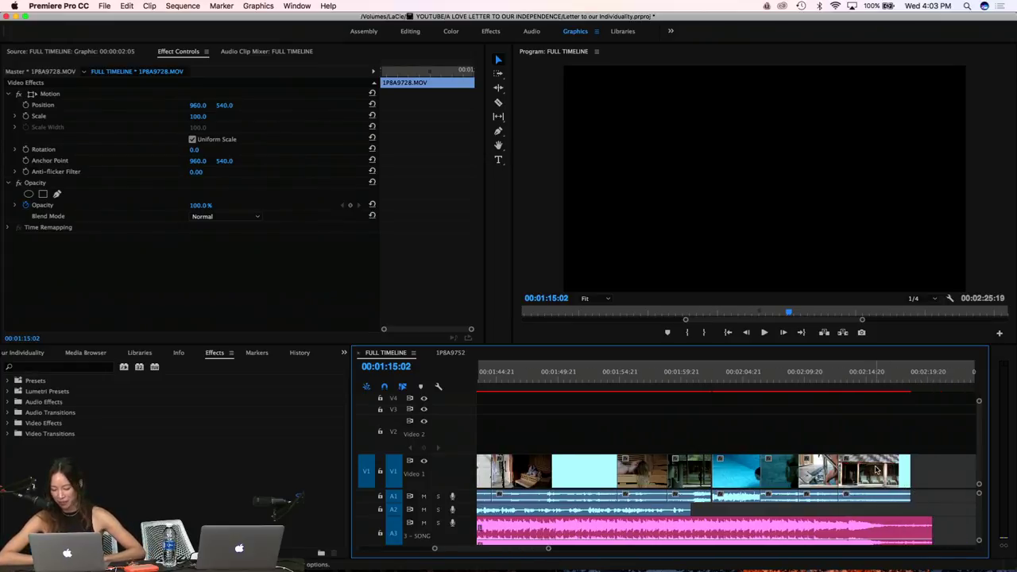
click(877, 470)
click(926, 474)
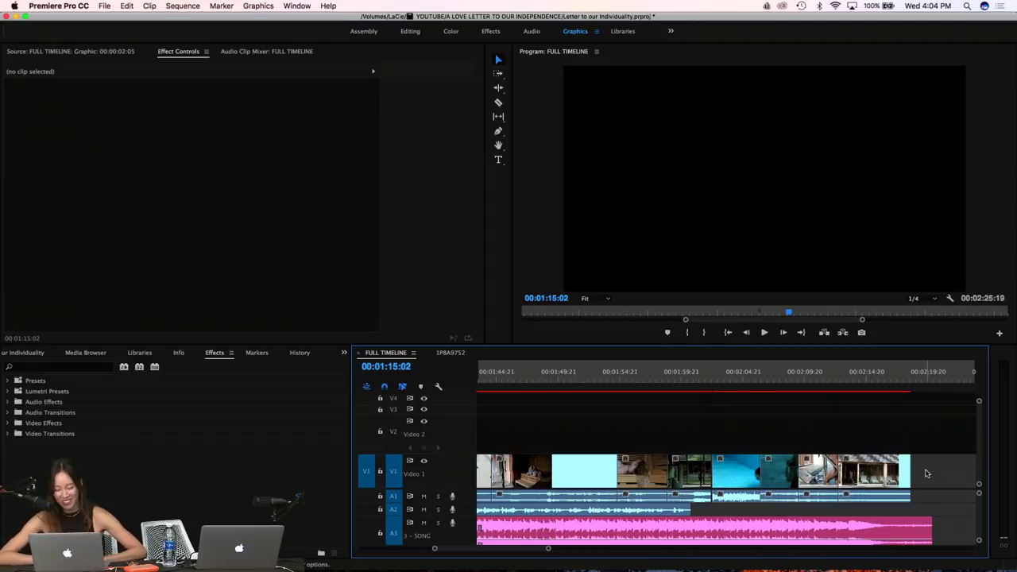
click(885, 479)
key(Delete)
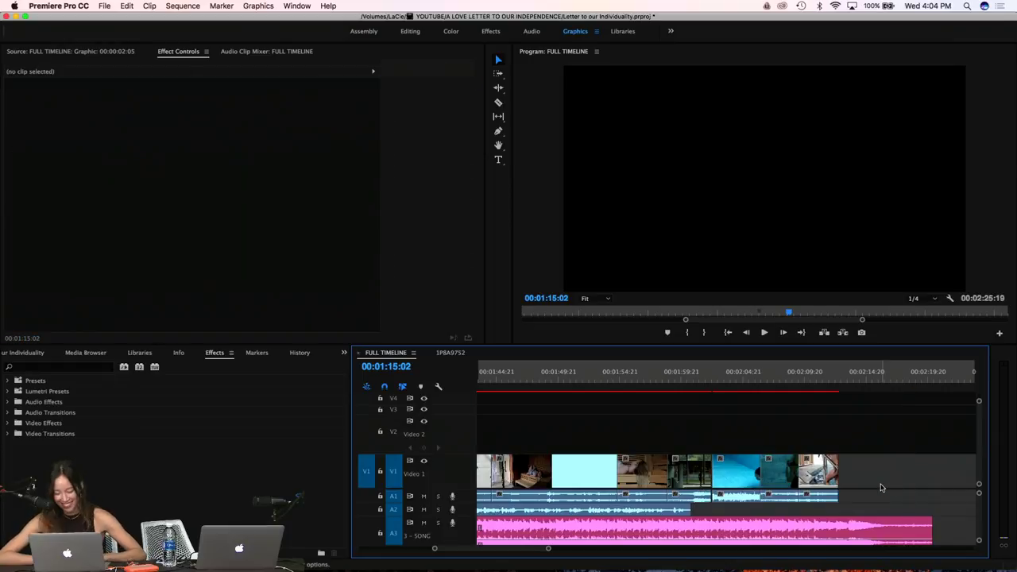
Paste 1P8A9751.MOV into the V1 gap after the sunglasses close-up, starting at 00:01:15:00
scroll(882, 486, left, 10)
scroll(834, 445, down, 1)
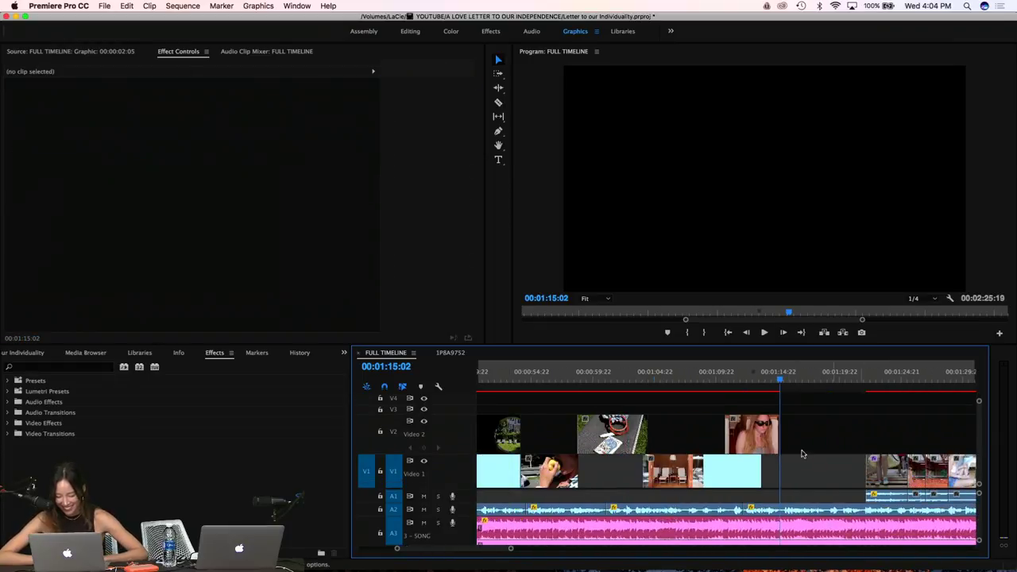
click(780, 381)
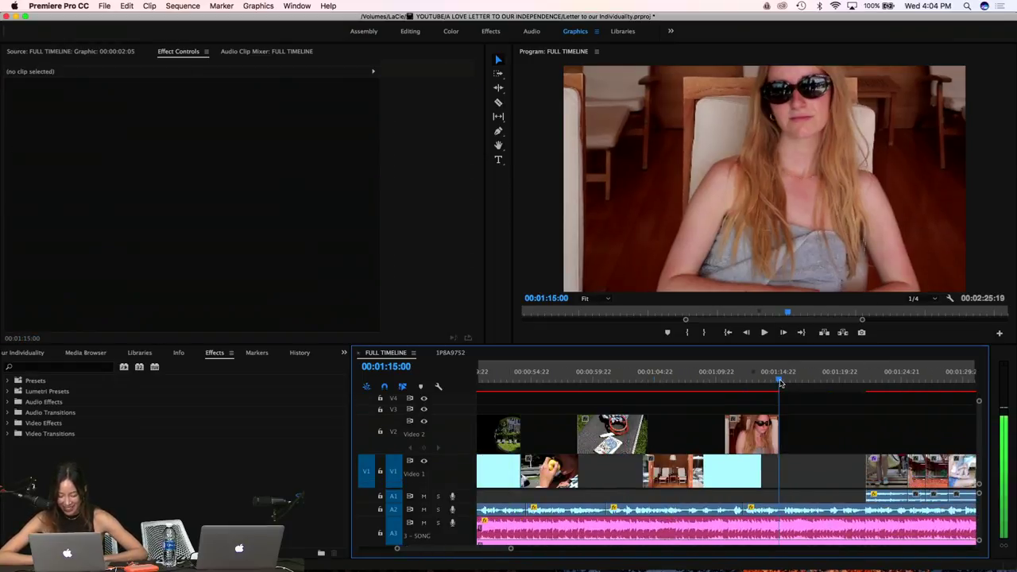
key(super+v)
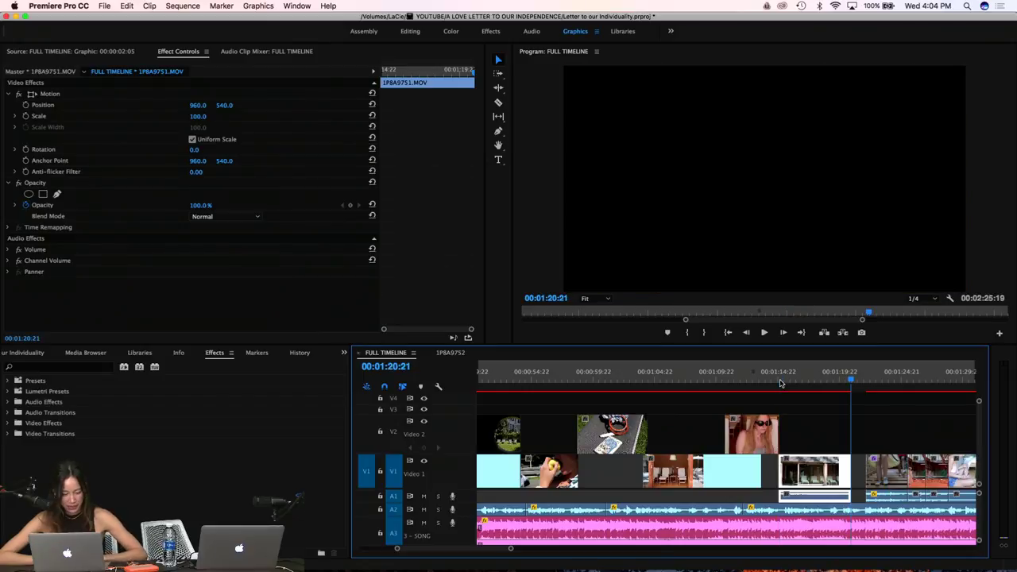
Preview the transition into the pasted building shot from 00:01:10:10 to 00:01:15:08 and adjust the system volume
click(752, 379)
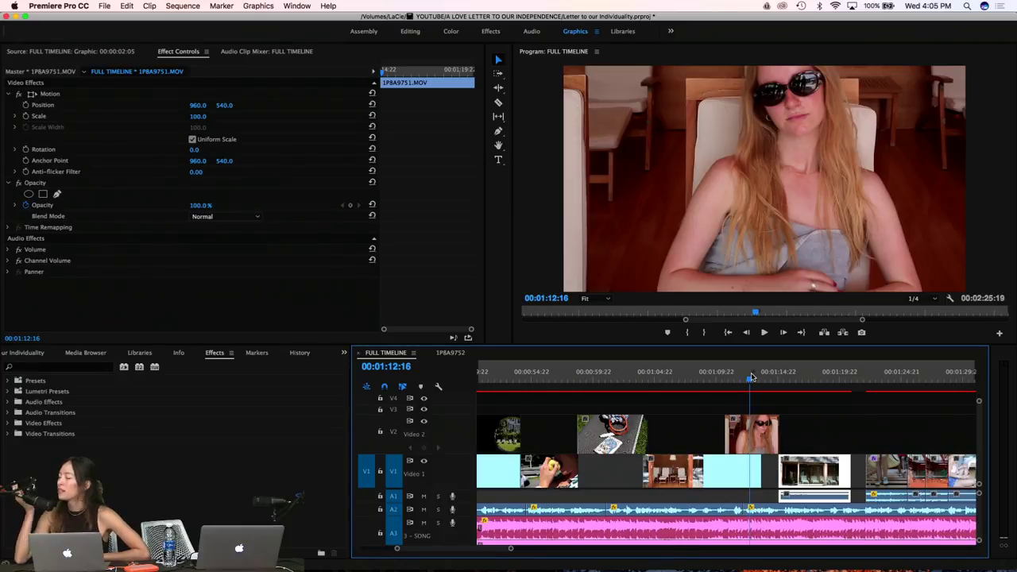
click(724, 380)
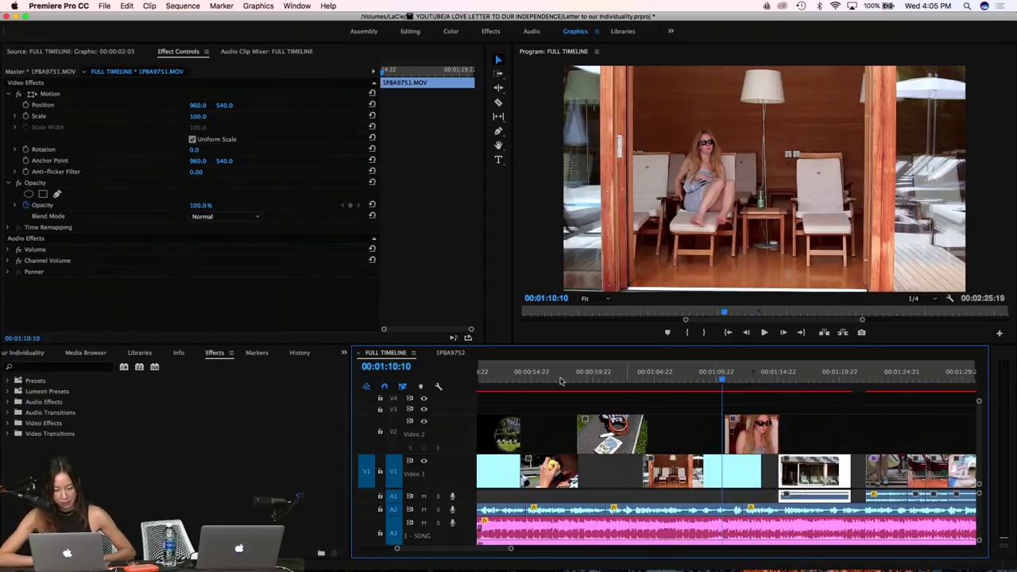
key(space)
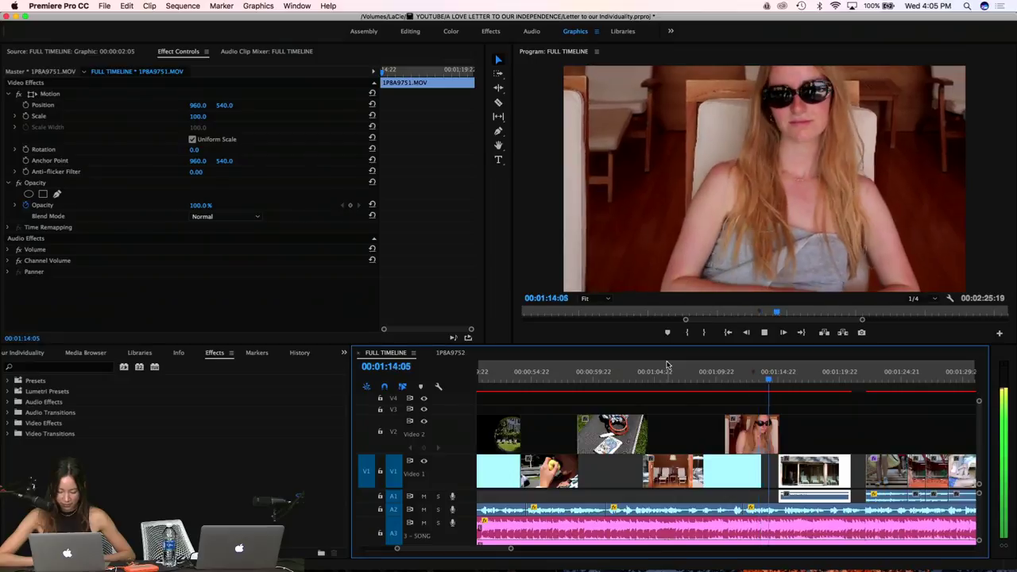
key(space)
key(XF86AudioLowerVolume)
key(XF86AudioRaiseVolume)
key(XF86AudioRaiseVolume)
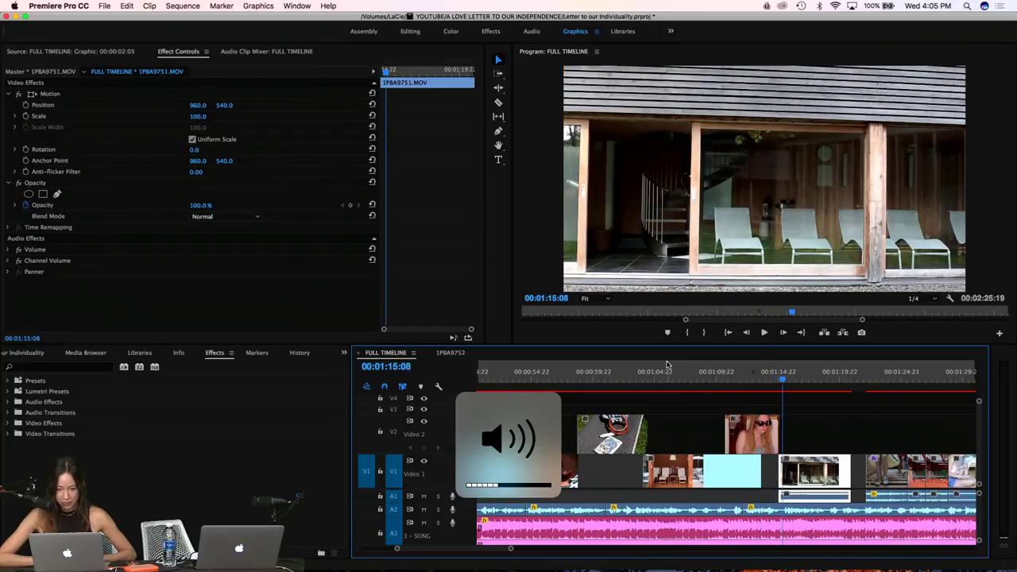
Preview the lounge-chair shot from about 00:01:05 and park the playhead on the sunglasses close-up at 00:01:12:06
click(662, 375)
key(space)
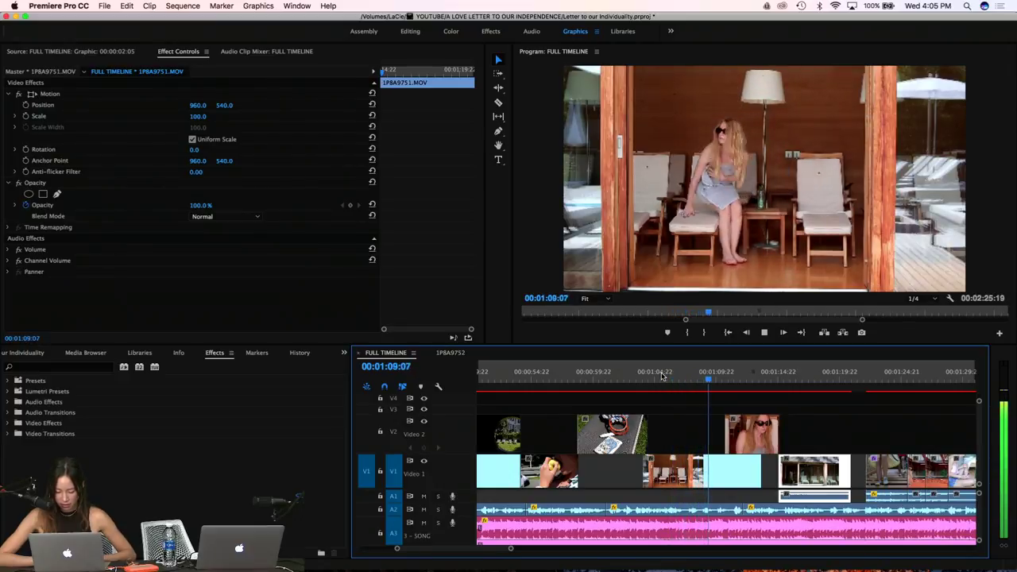
key(space)
drag(687, 376, 746, 389)
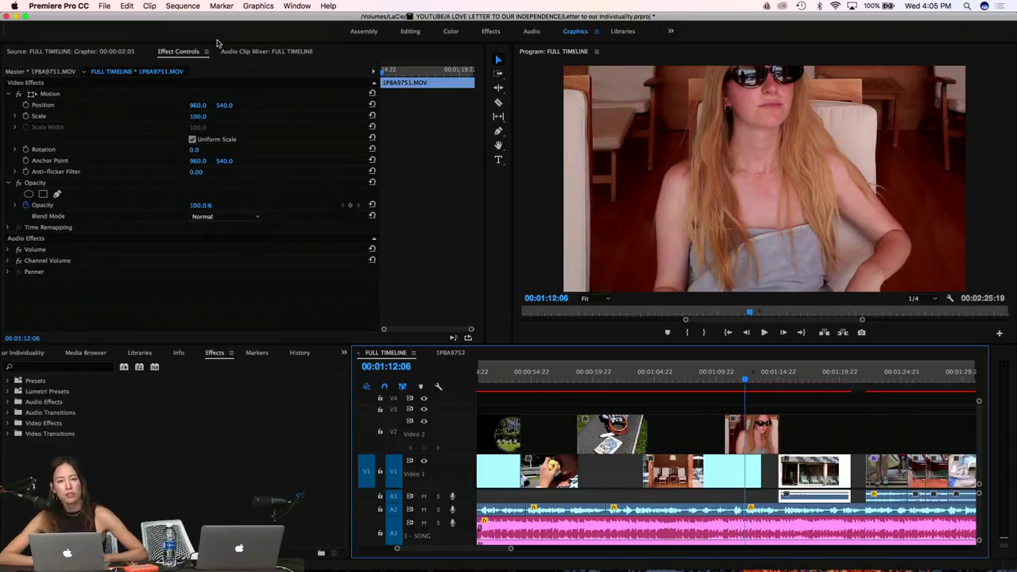
Save the Letter to our Individuality project and open the recent project GRWM.prproj
click(107, 5)
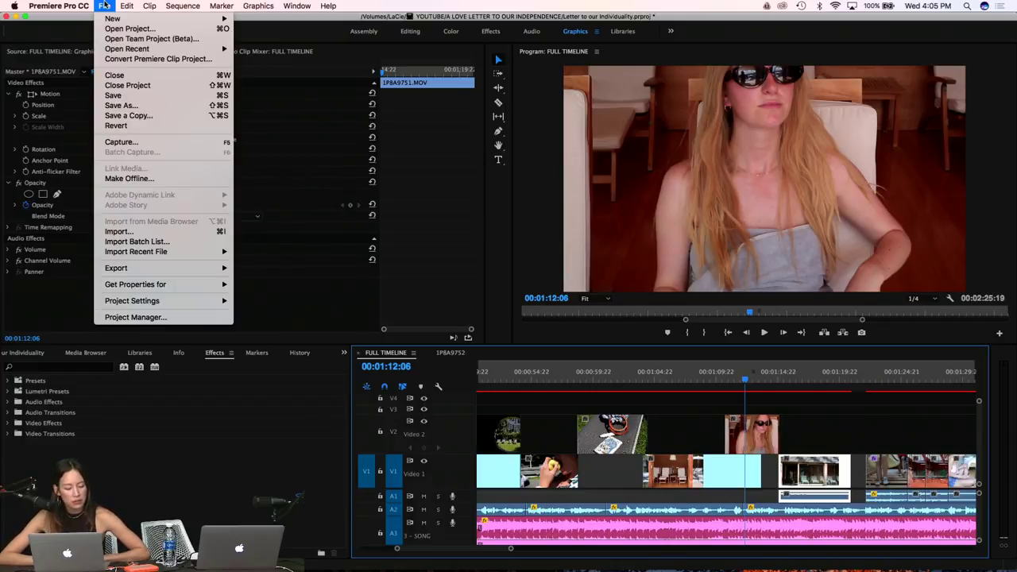
key(super+s)
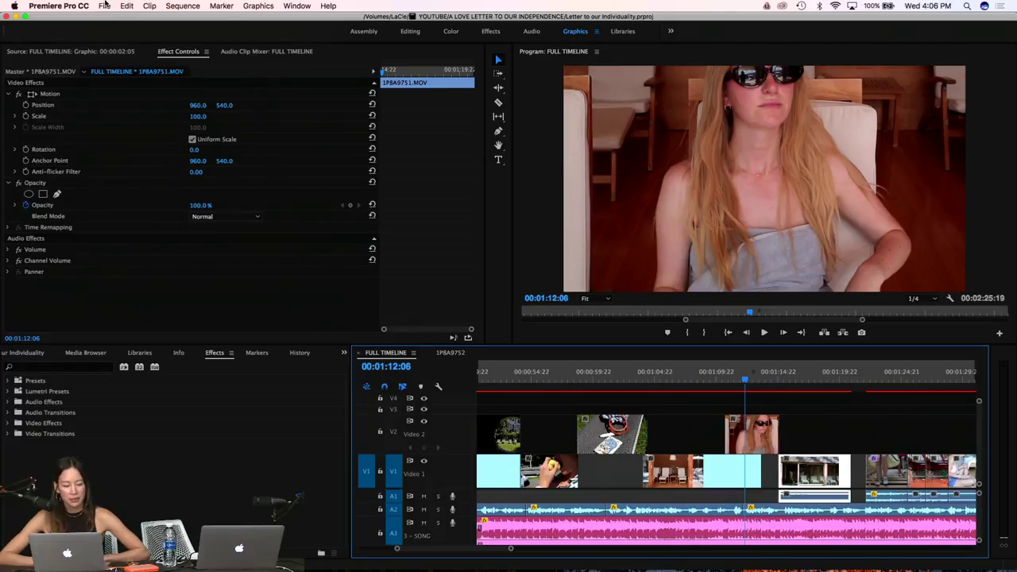
click(105, 5)
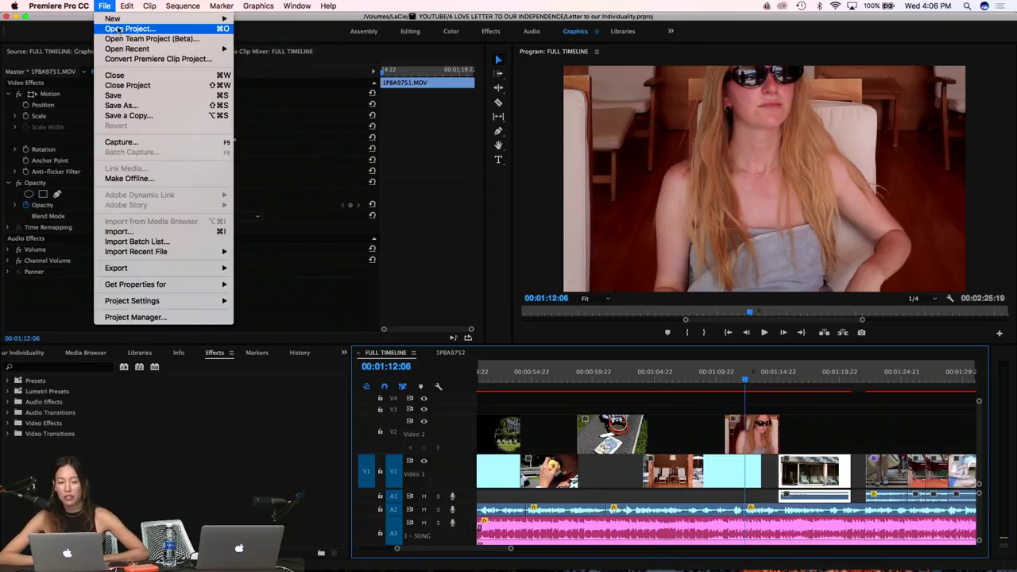
mouse_move(114, 20)
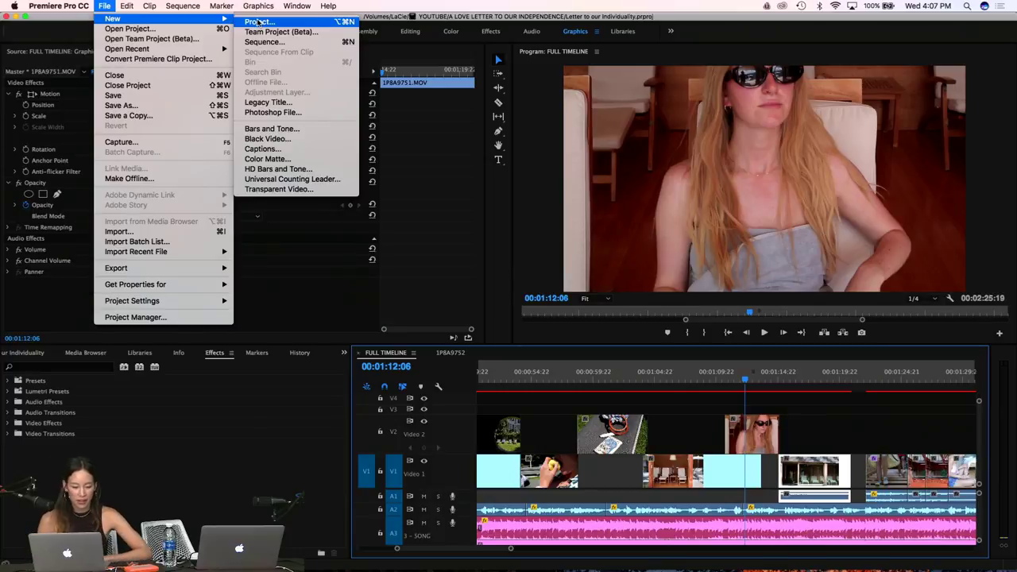
mouse_move(215, 50)
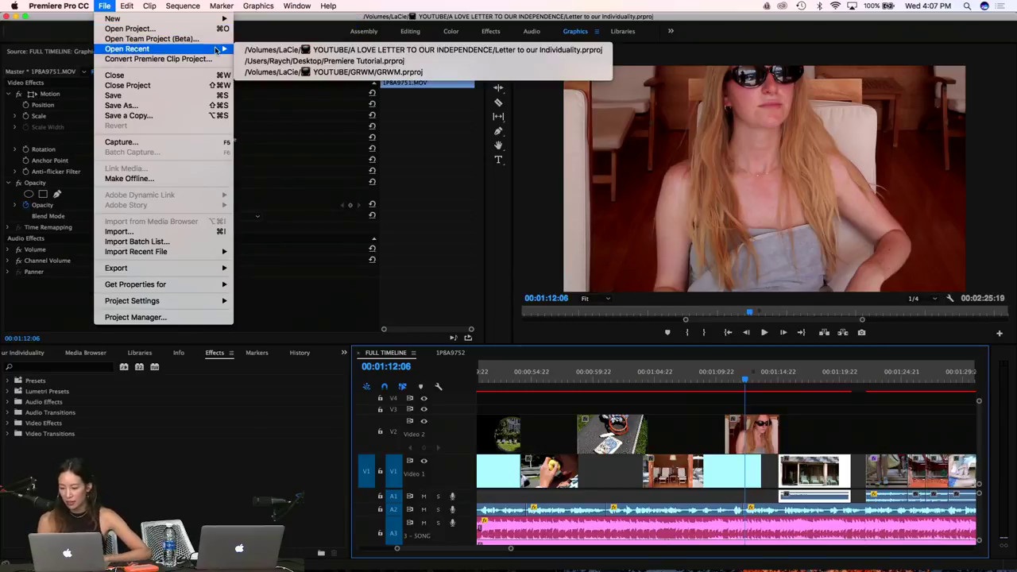
click(263, 73)
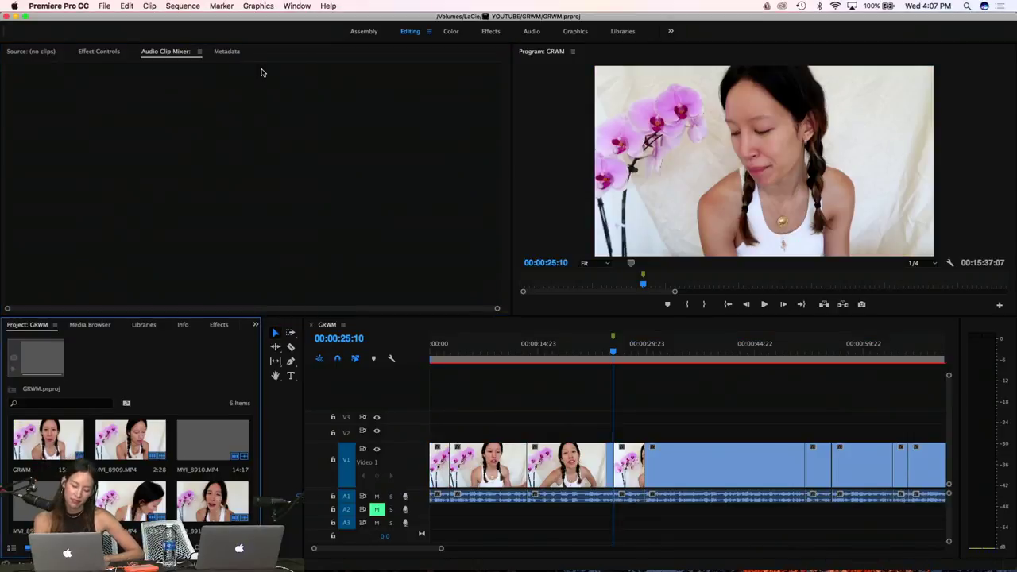
Play the opening of the GRWM sequence from 00:00:00:00, restarting it once from the beginning
drag(475, 348, 401, 358)
key(space)
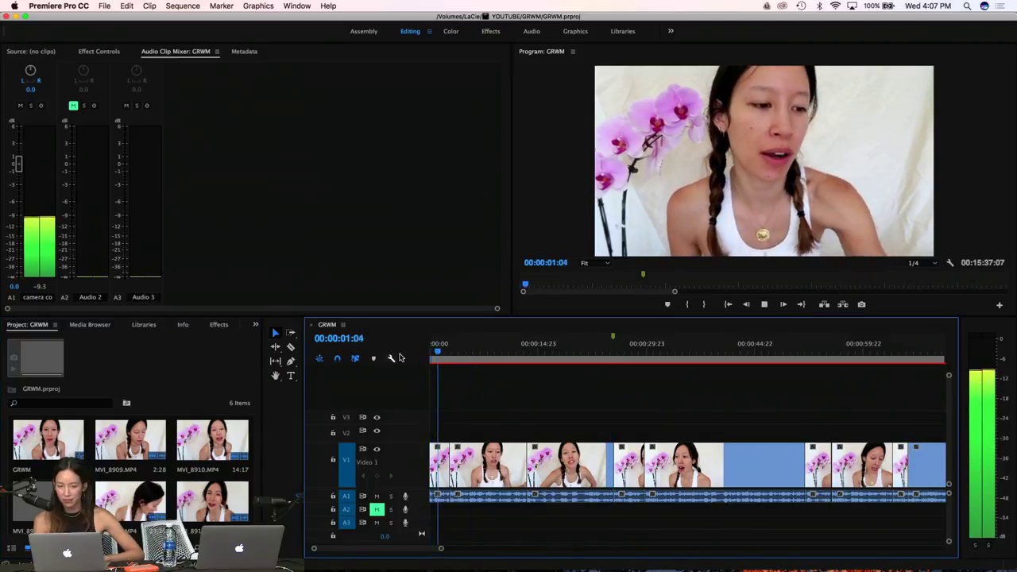
key(space)
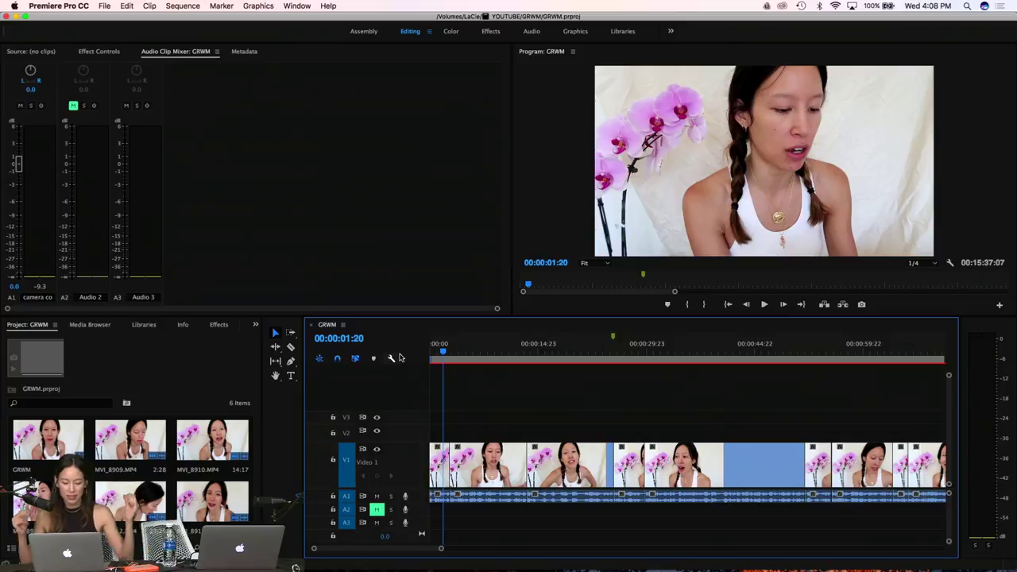
drag(443, 350, 424, 350)
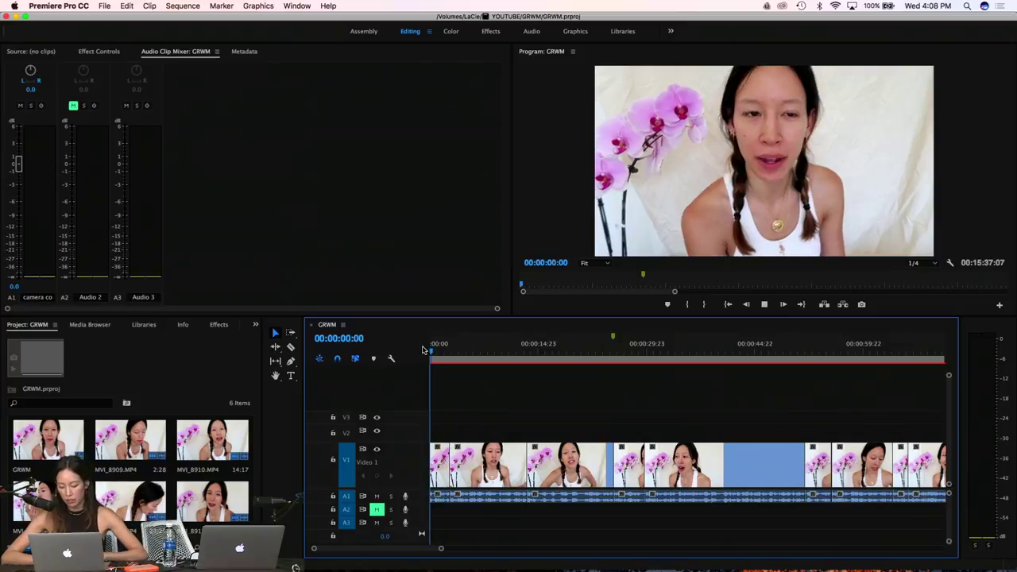
key(space)
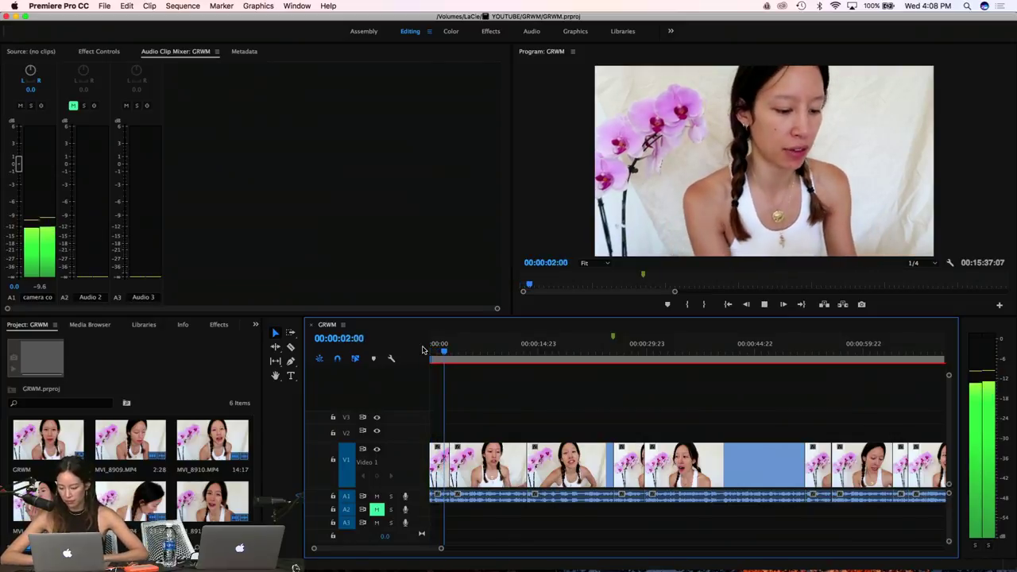
Set the program monitor's playback resolution to Full and skim the GRWM sequence up to 00:01:13:22
click(915, 263)
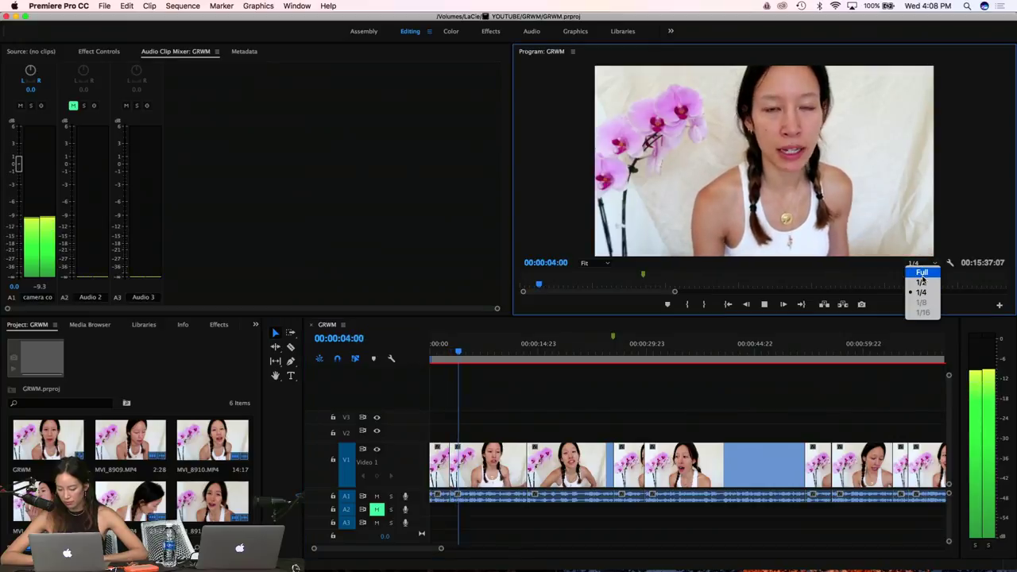
click(922, 274)
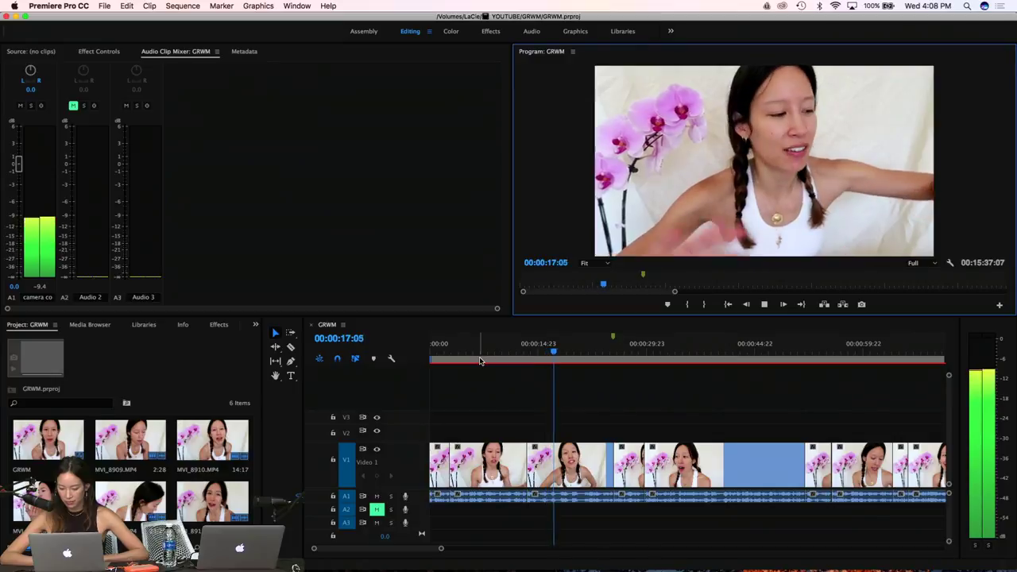
key(space)
drag(562, 361, 854, 359)
scroll(853, 359, down, 2)
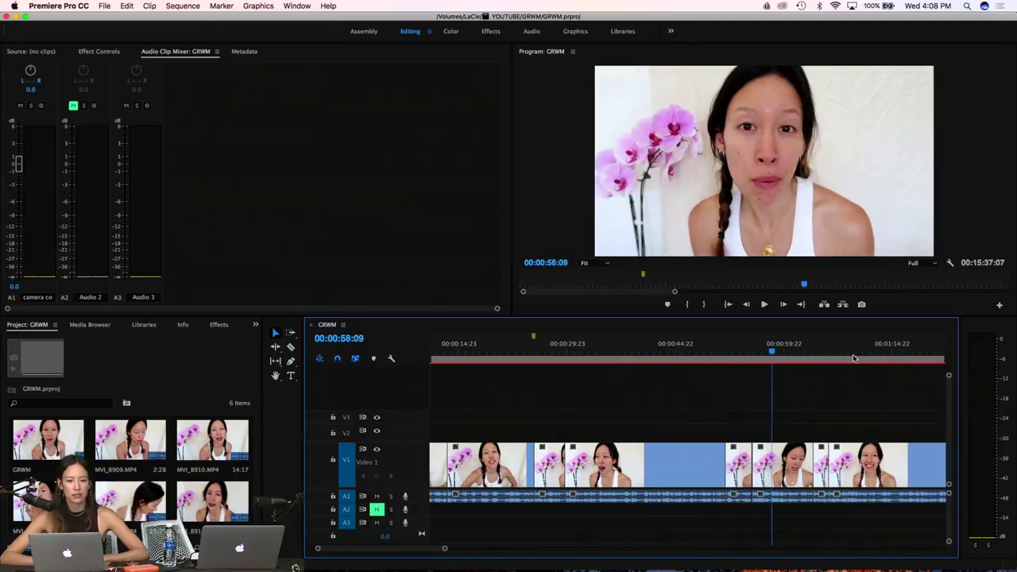
click(886, 352)
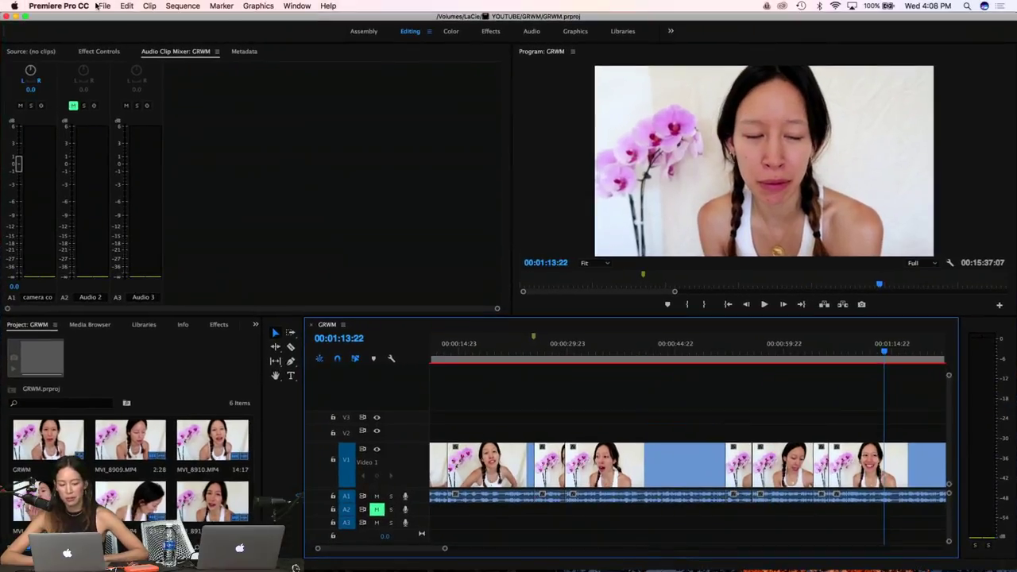
Reopen the recent project Letter to our Individuality.prproj
click(102, 6)
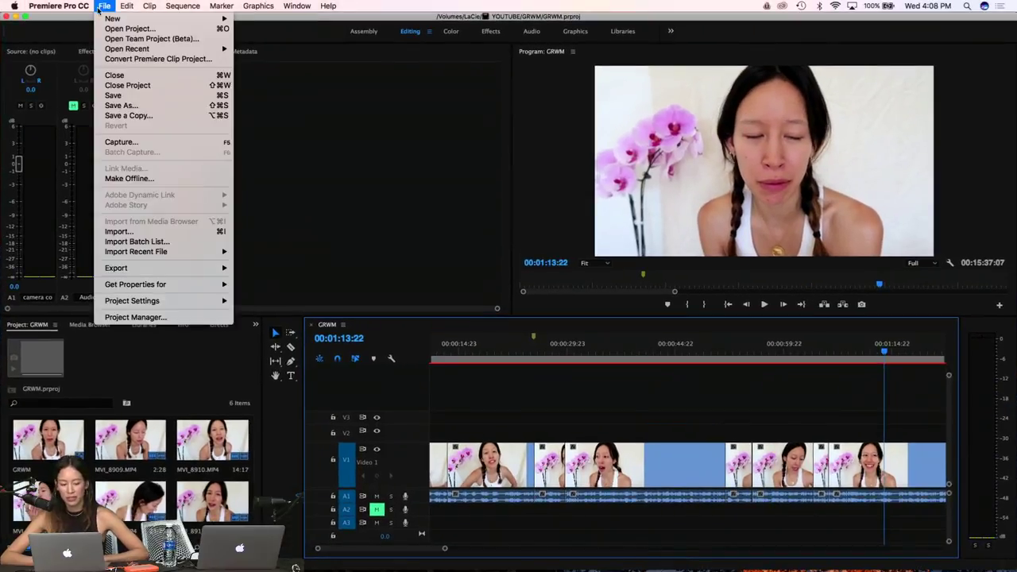
mouse_move(118, 49)
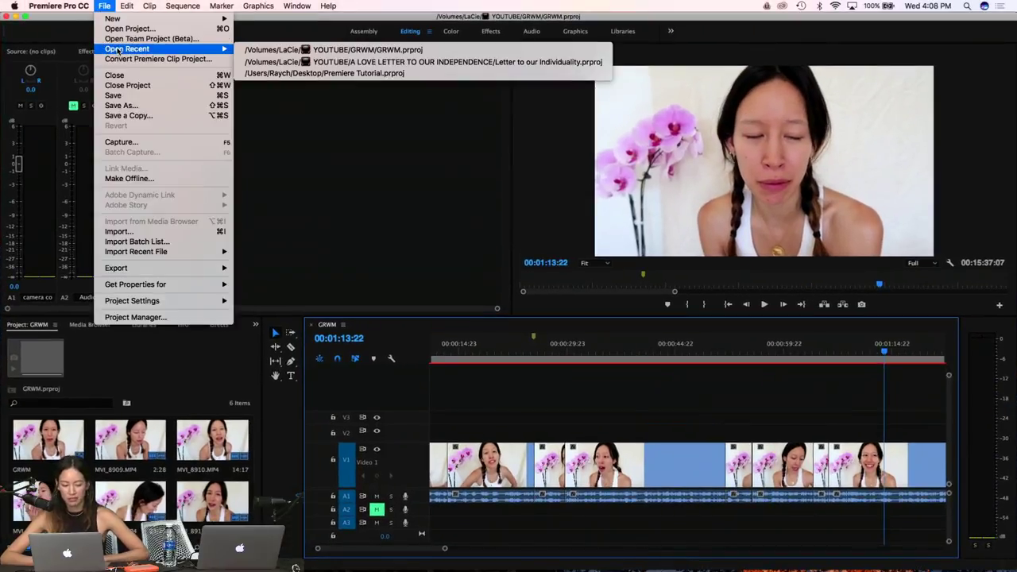
click(330, 62)
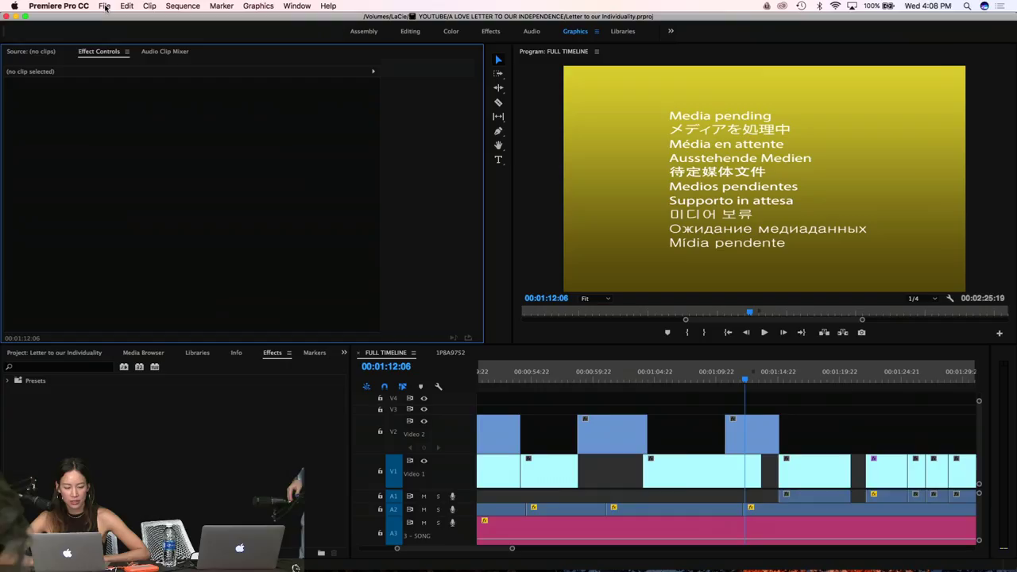
Open the recent project Premiere Tutorial.prproj in the Editing workspace and move the playhead to the start of the Tutorial sequence
click(106, 6)
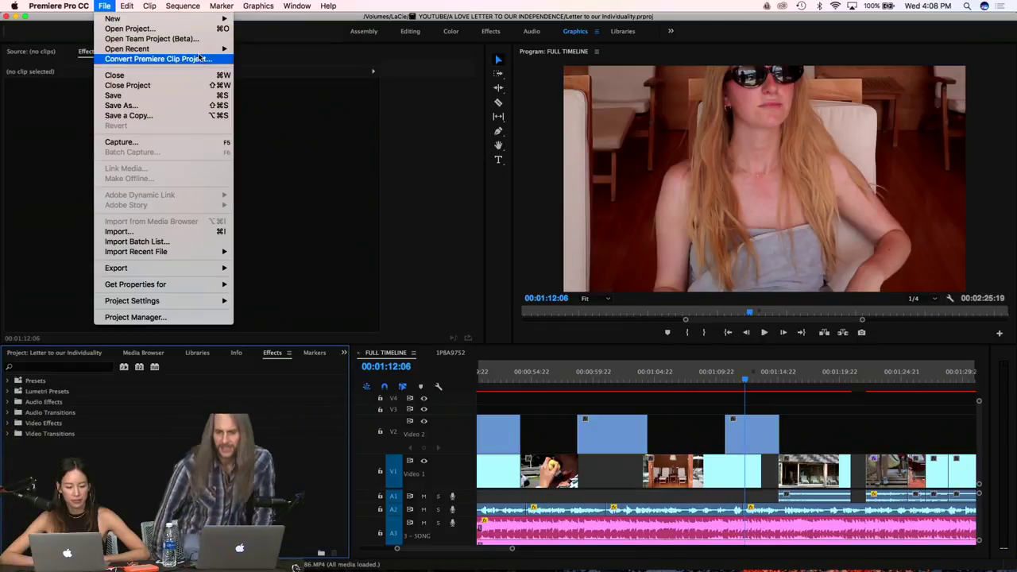
mouse_move(183, 49)
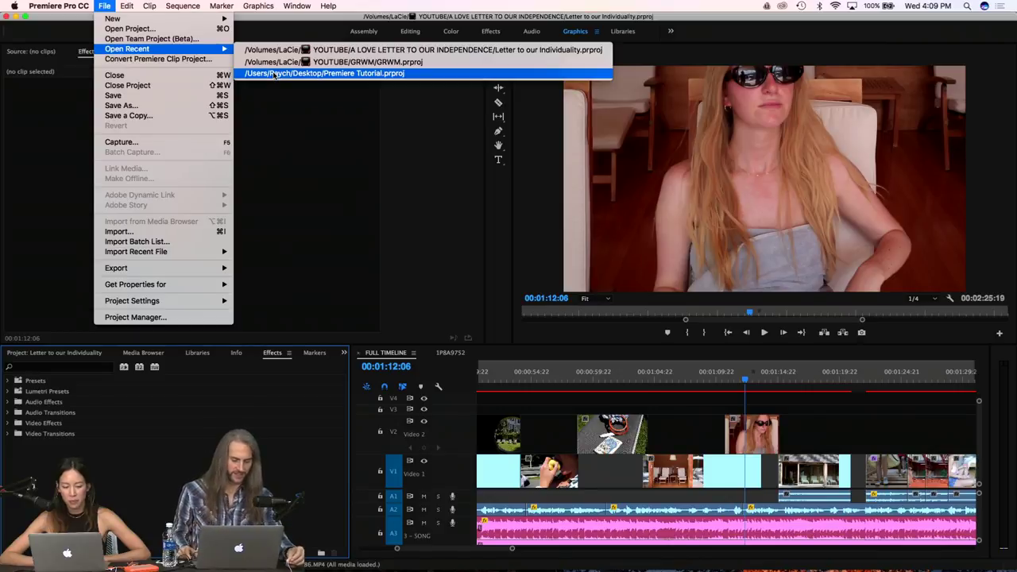
click(273, 73)
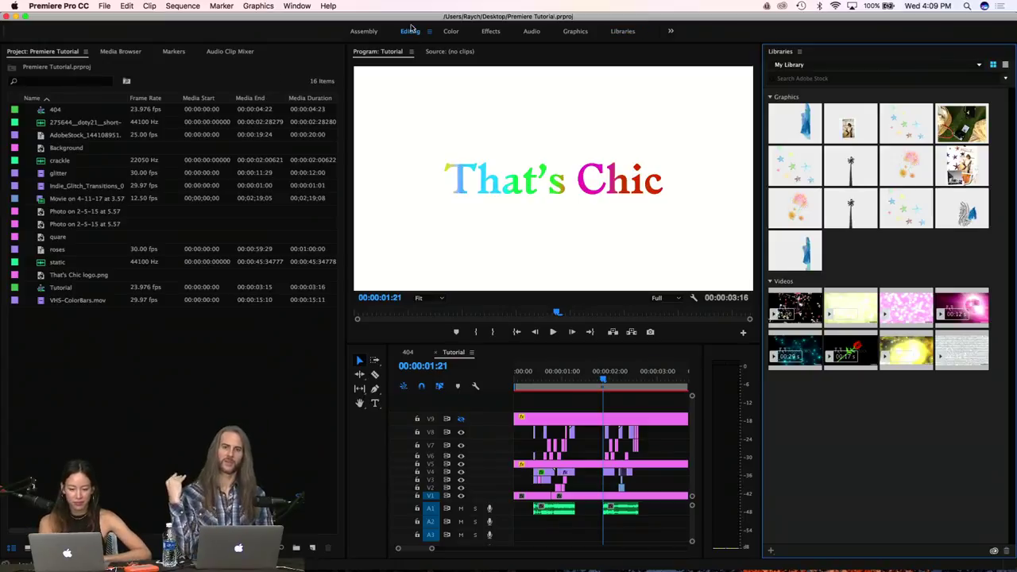
click(410, 31)
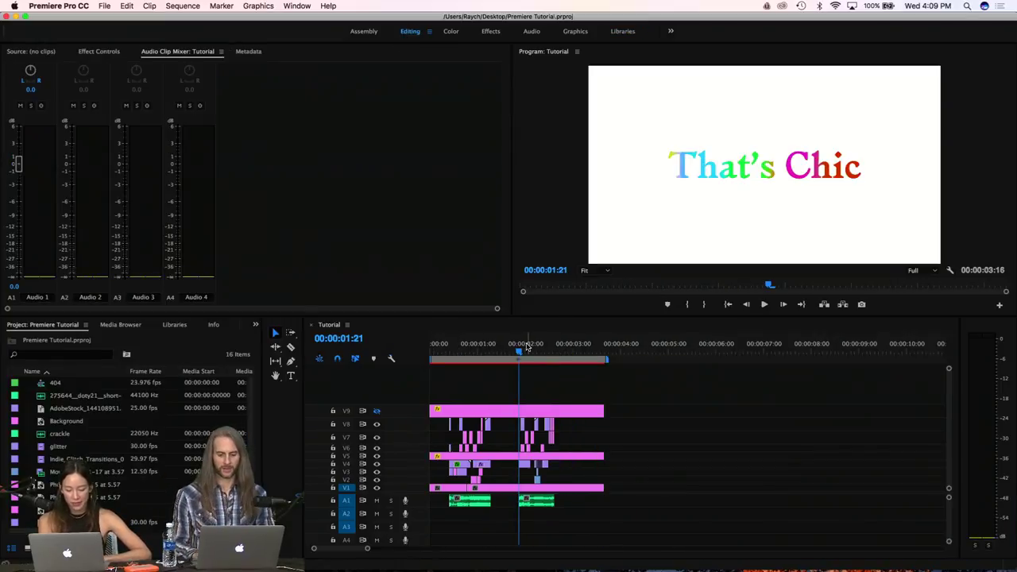
drag(522, 348, 423, 371)
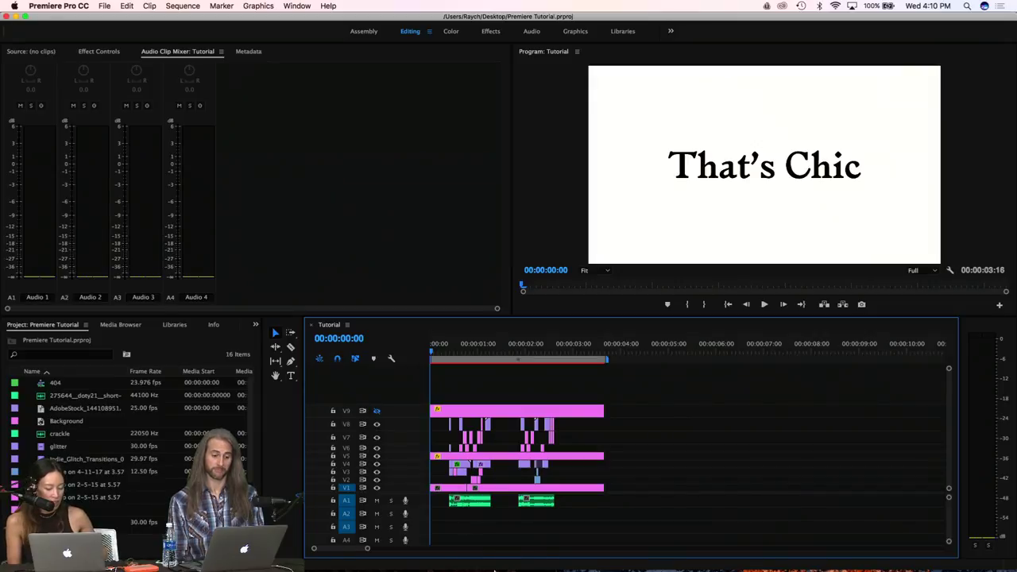
Switch to YouTube's Video Manager in Chrome and clear the "vday" search to list all uploaded videos
mouse_move(440, 569)
click(468, 550)
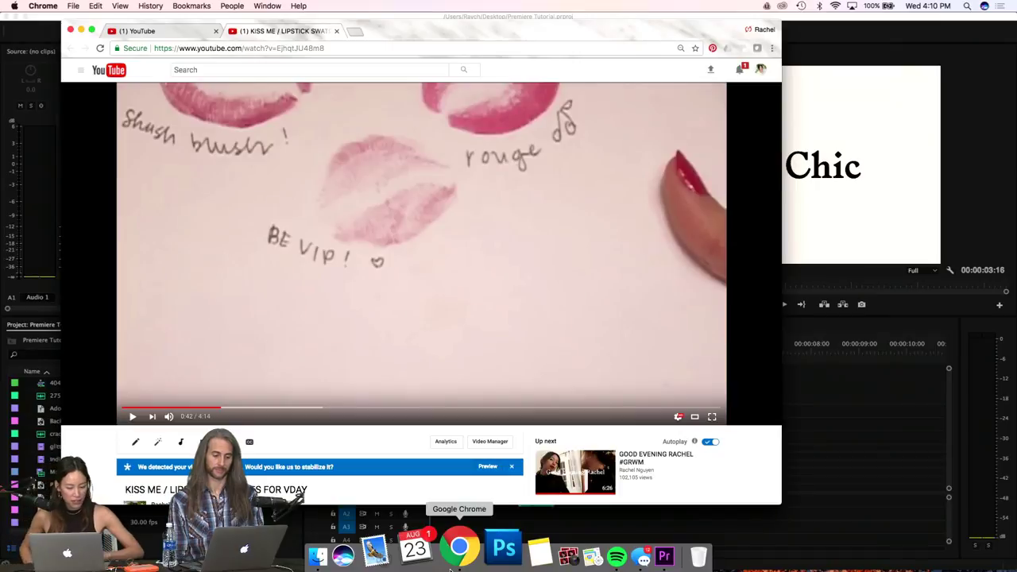
click(143, 31)
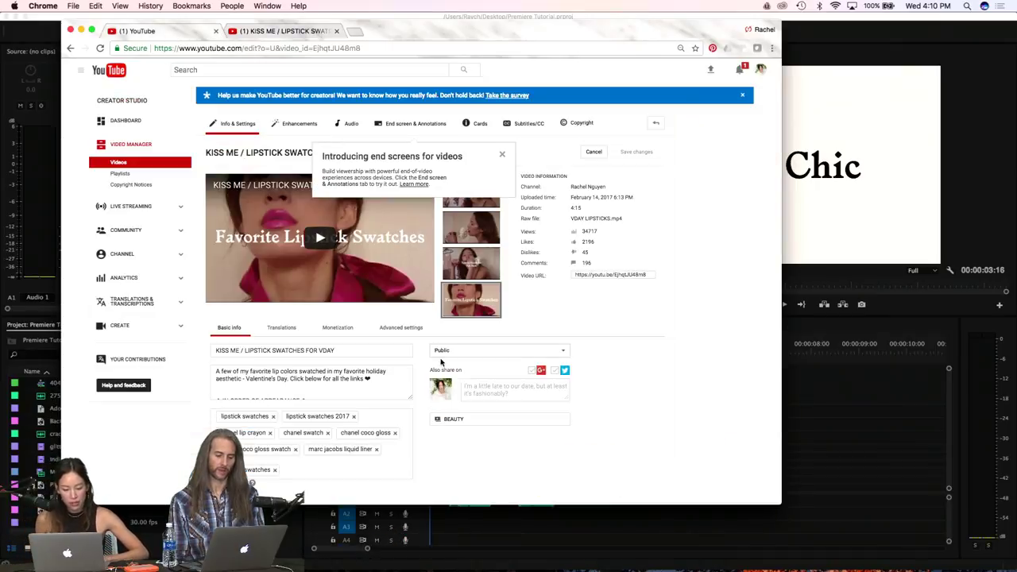
click(70, 49)
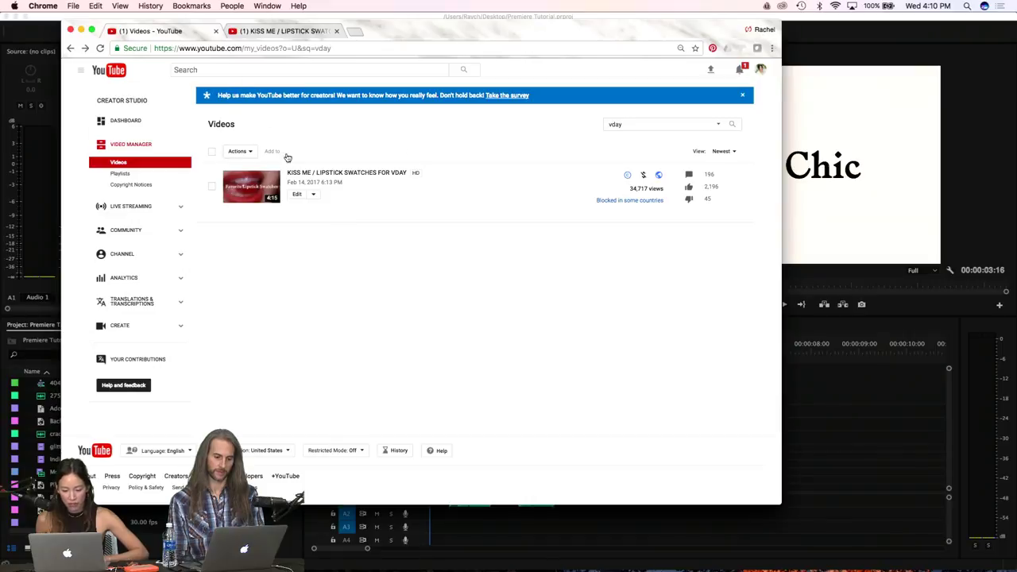
click(688, 125)
key(super+a)
key(BackSpace)
key(Return)
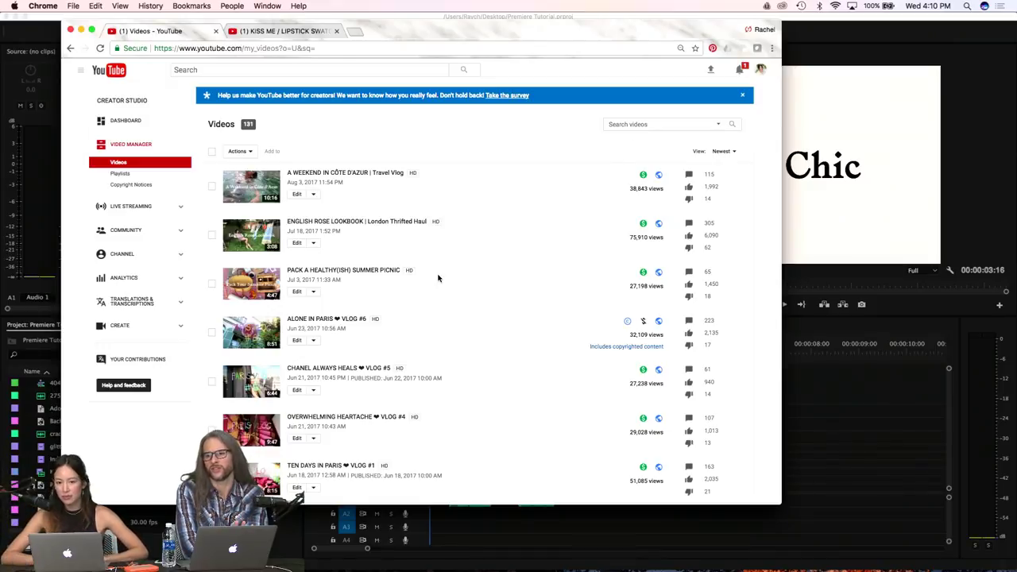
Look through the list of uploaded videos for an example to show
scroll(438, 279, down, 10)
scroll(438, 278, down, 5)
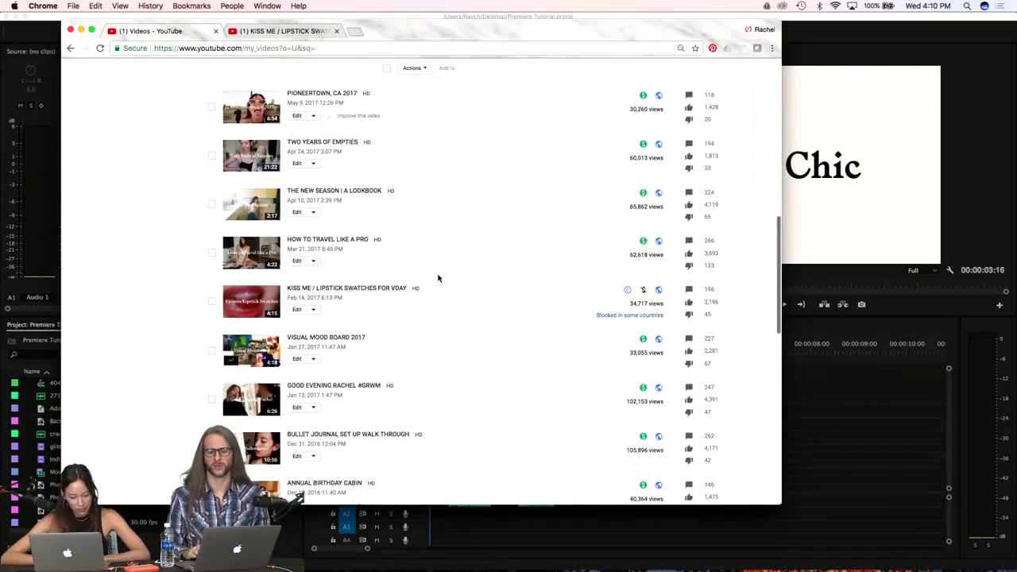
scroll(438, 278, down, 6)
scroll(438, 278, up, 10)
scroll(438, 278, up, 3)
scroll(438, 278, down, 5)
scroll(438, 278, down, 7)
scroll(438, 278, down, 1)
scroll(438, 278, up, 5)
scroll(438, 278, up, 6)
scroll(437, 278, up, 6)
scroll(438, 279, down, 7)
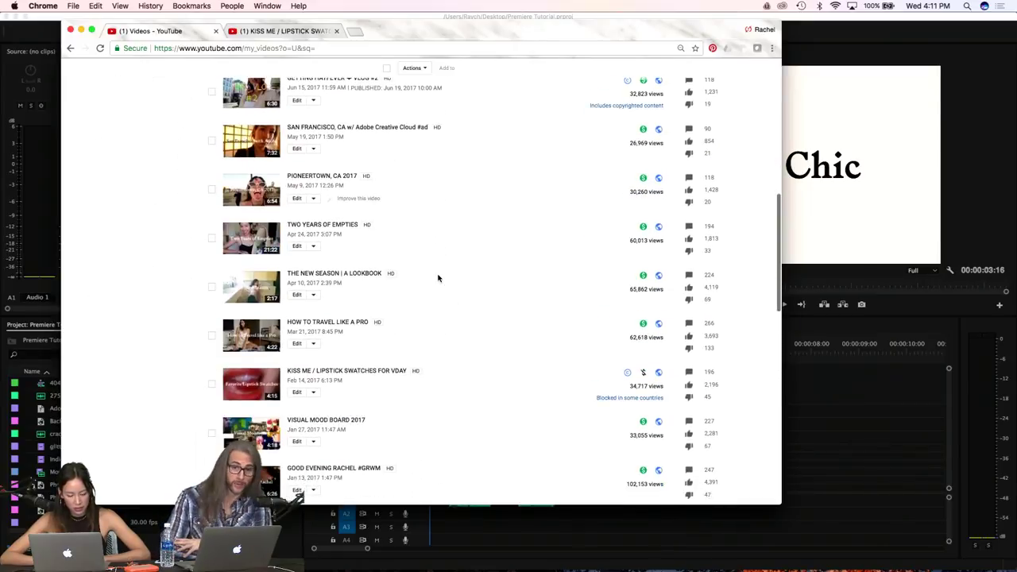
scroll(438, 278, down, 3)
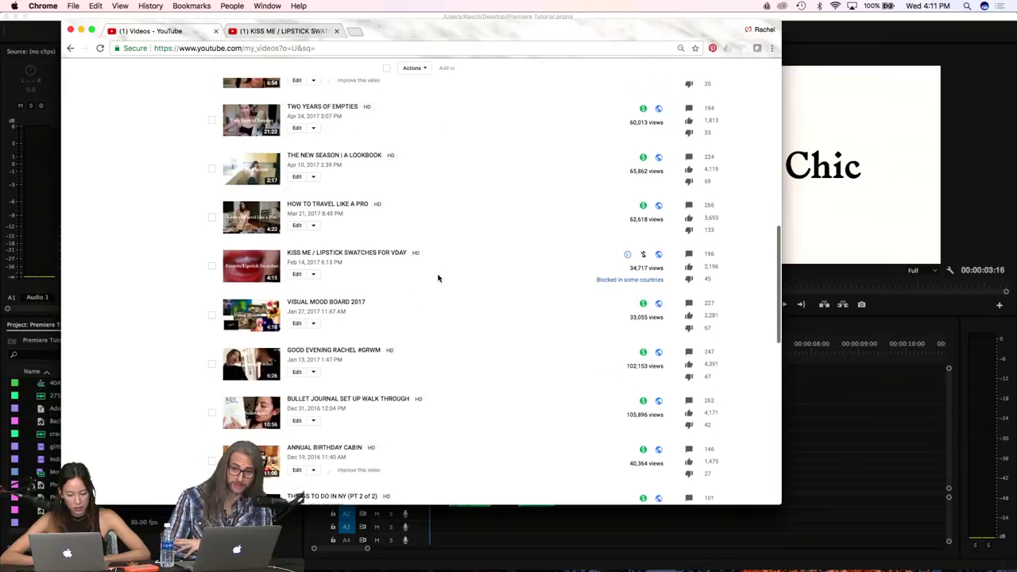
Play HOW TO TRAVEL LIKE A PRO in full screen, skipping the ad and raising the system volume
click(330, 208)
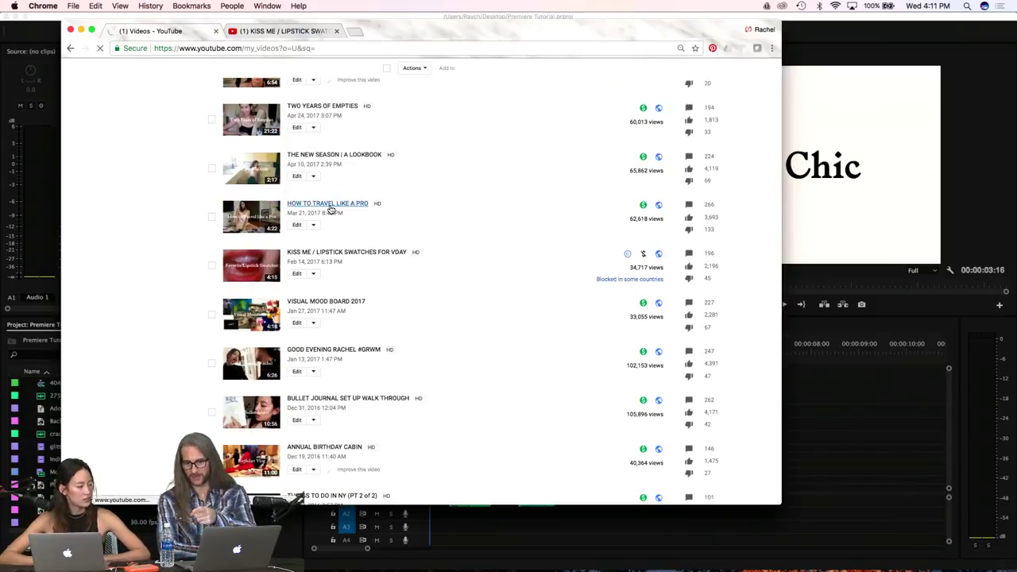
click(300, 189)
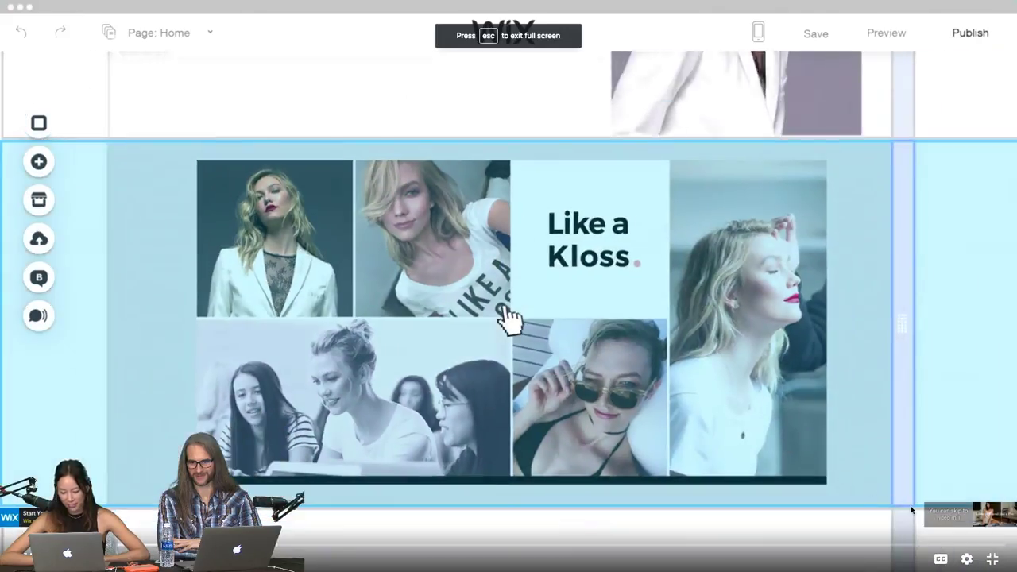
click(977, 521)
key(XF86AudioRaiseVolume)
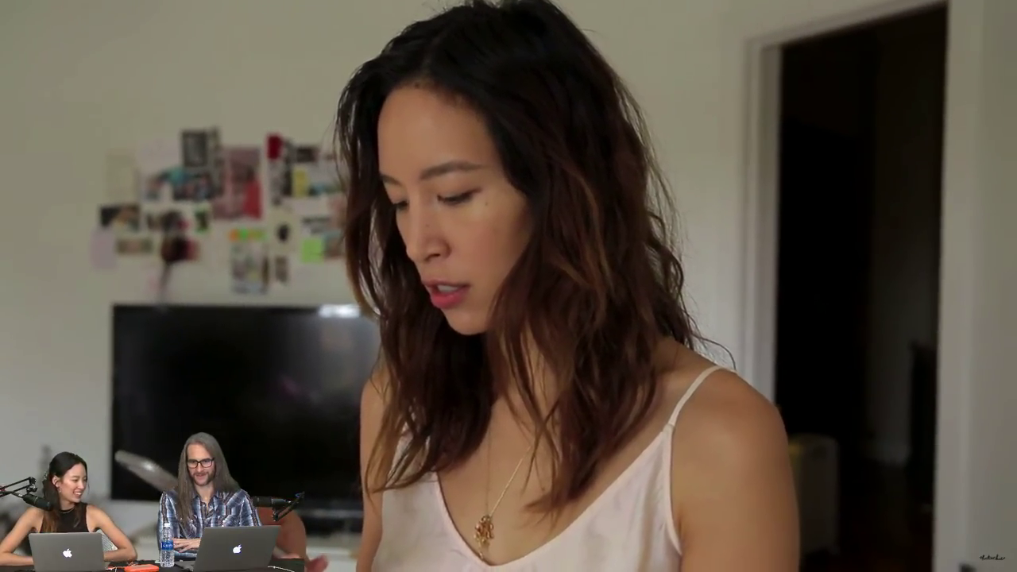
key(XF86AudioRaiseVolume)
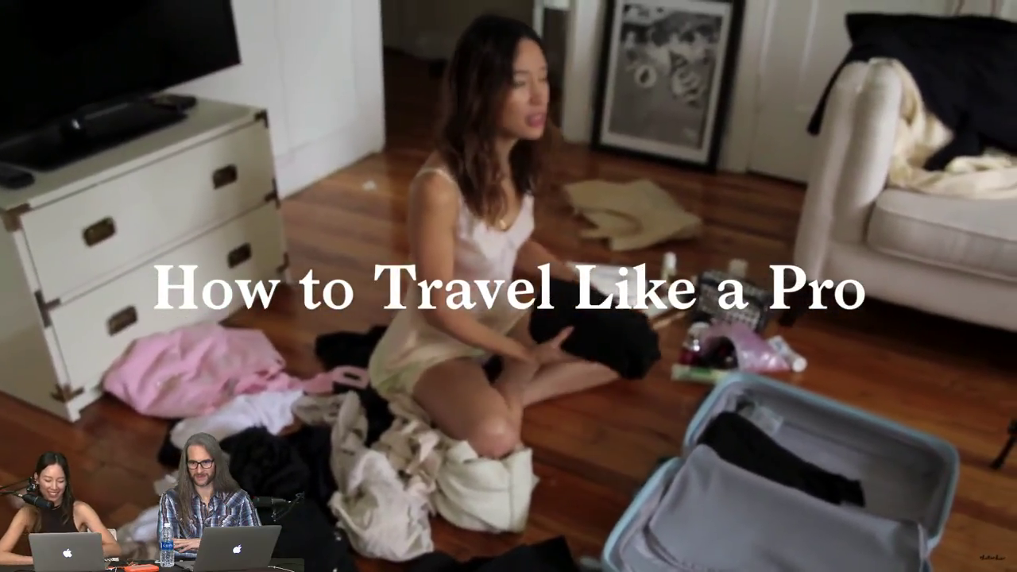
Raise the system volume further for the playing travel video
key(XF86AudioRaiseVolume)
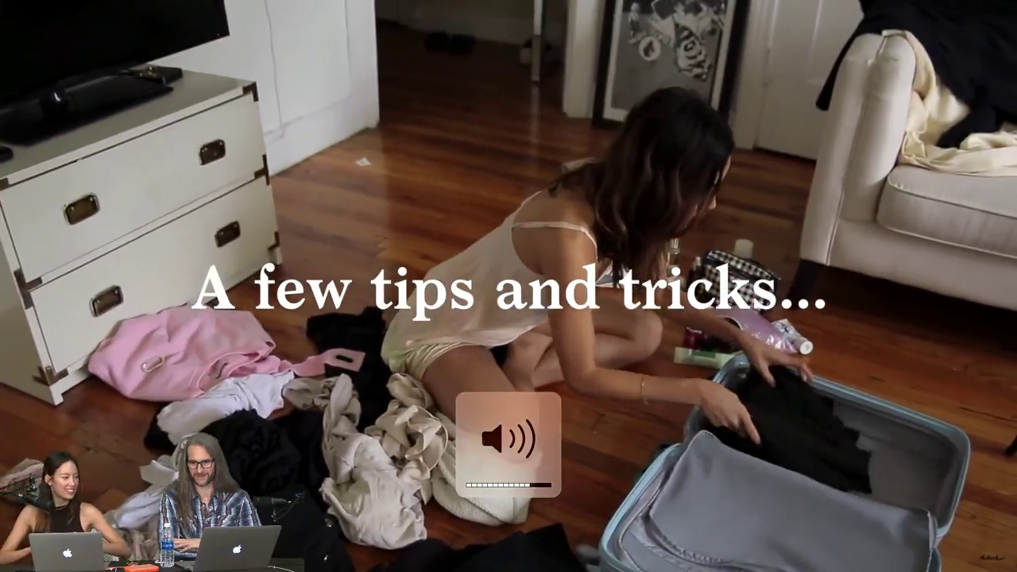
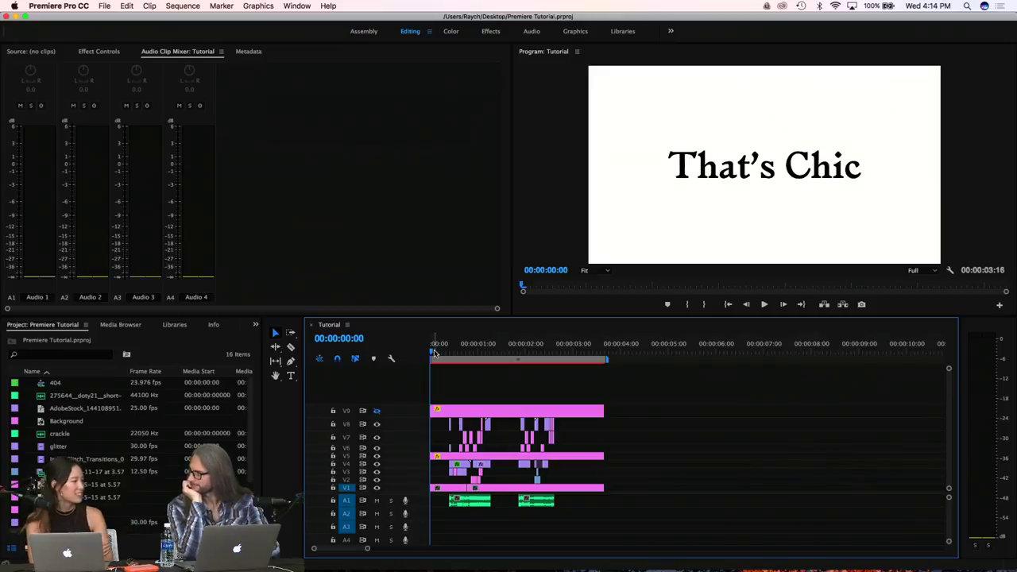
Preview the Tutorial sequence from its start in the maximized Program monitor, adjusting the system volume, and restore the layout
key(=)
key(=)
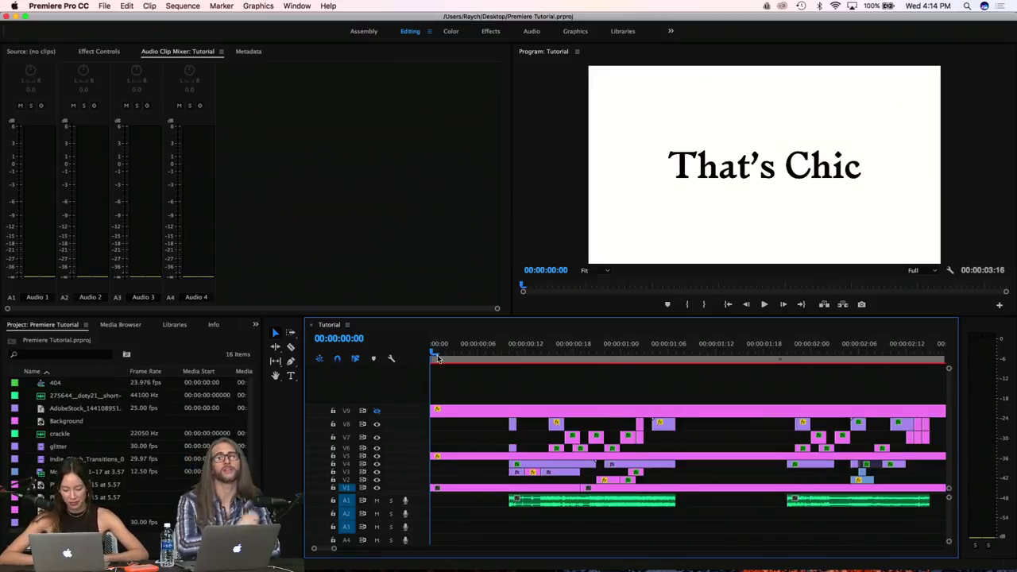
key(=)
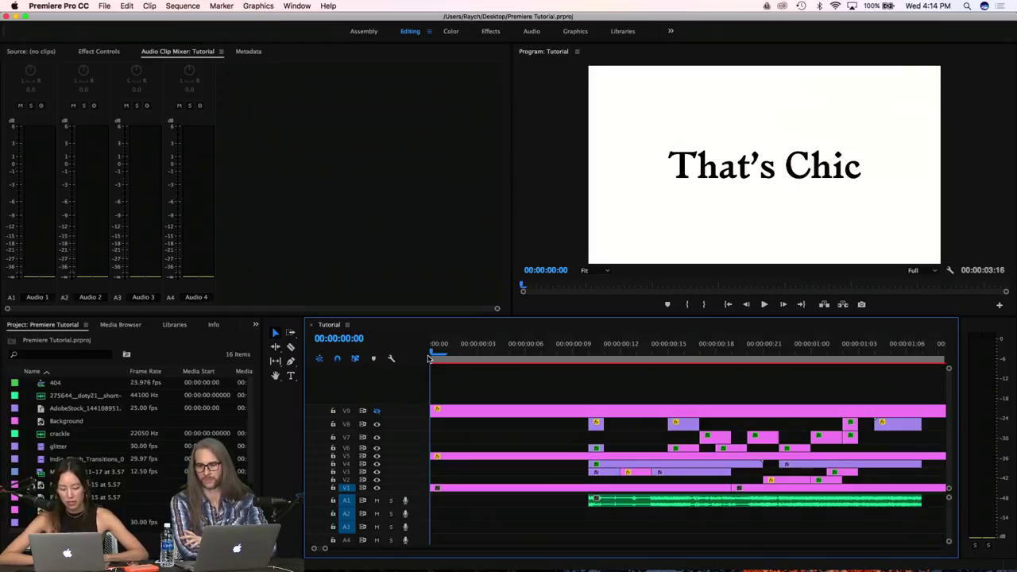
click(576, 226)
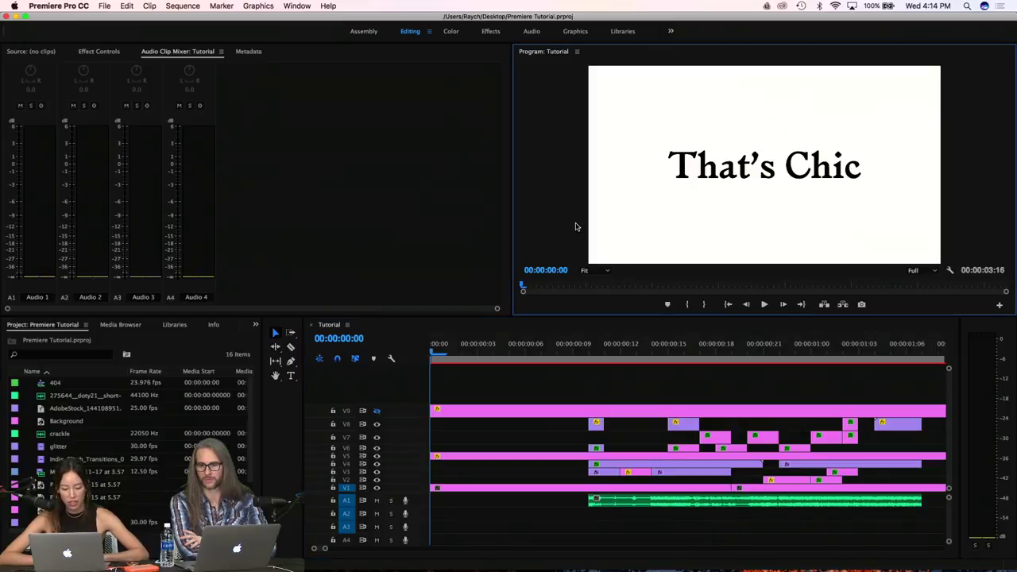
key(grave)
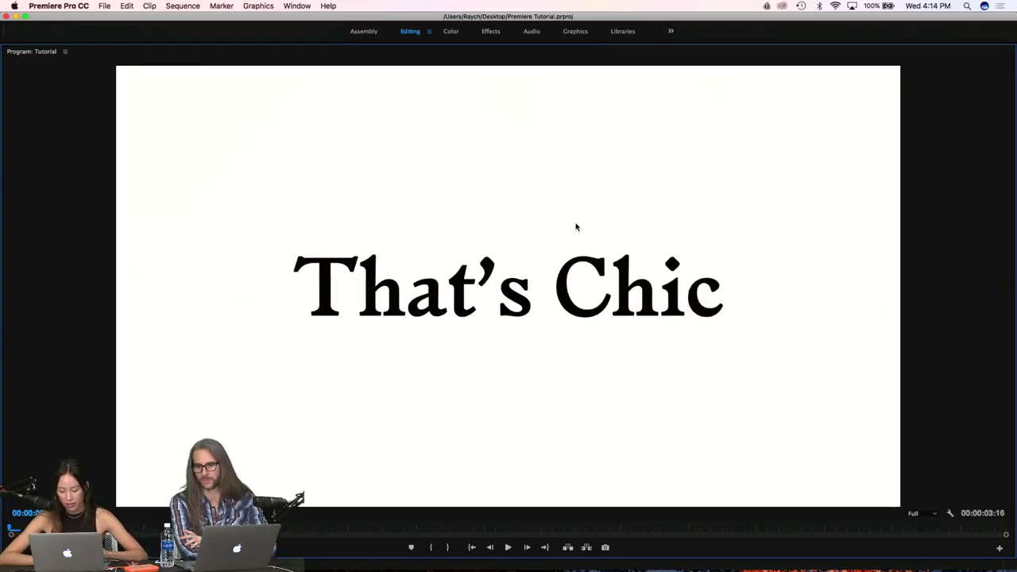
key(space)
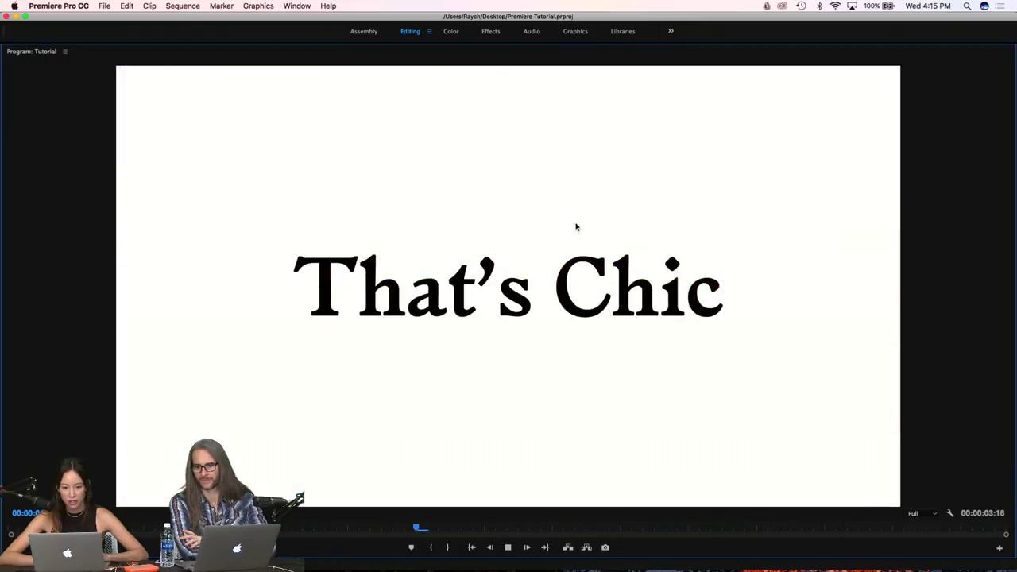
key(XF86AudioRaiseVolume)
key(XF86AudioLowerVolume)
key(space)
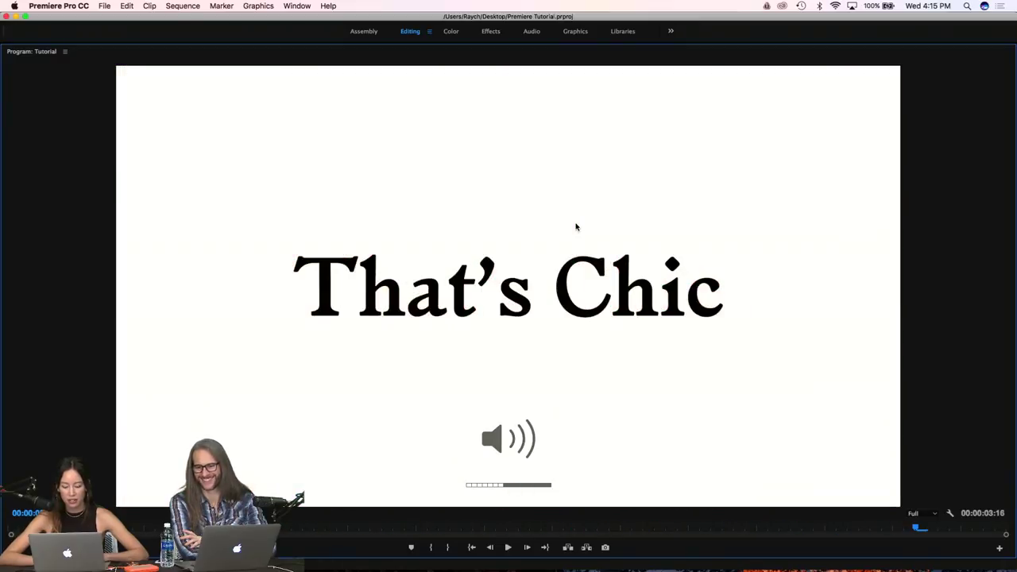
click(10, 530)
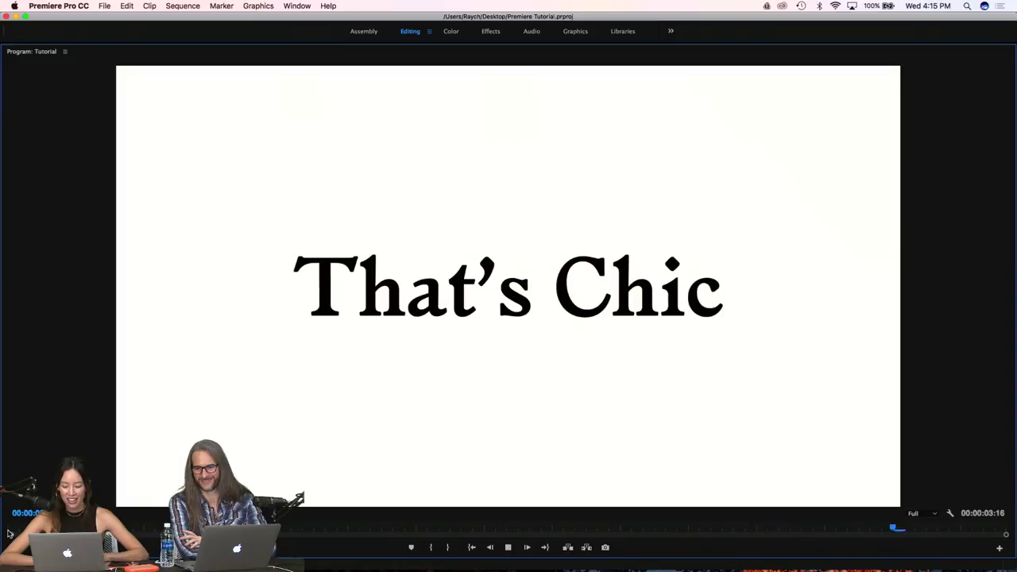
key(grave)
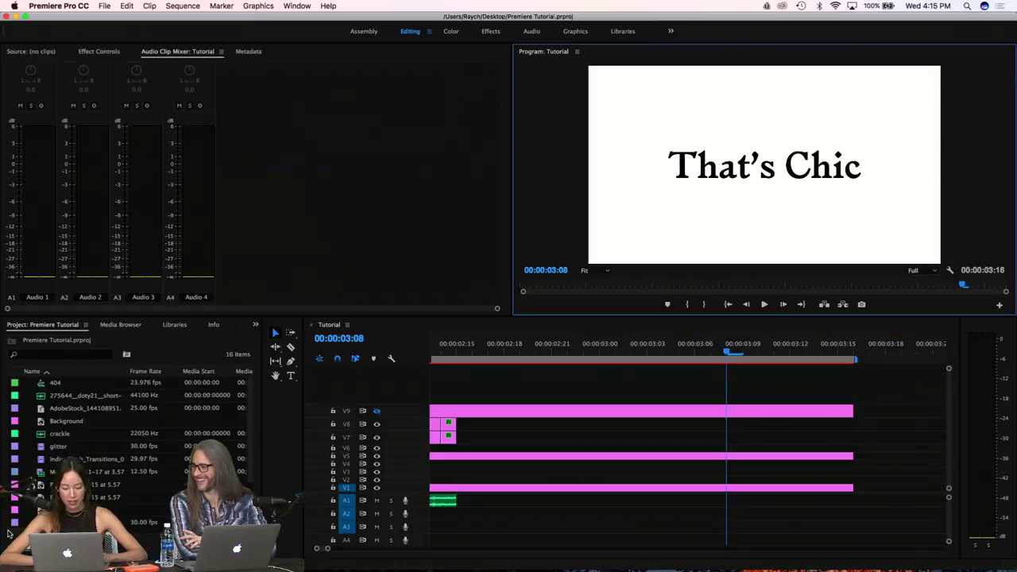
Show the V9 overlay track over the logo and return to the start of the Tutorial sequence
scroll(469, 530, left, 10)
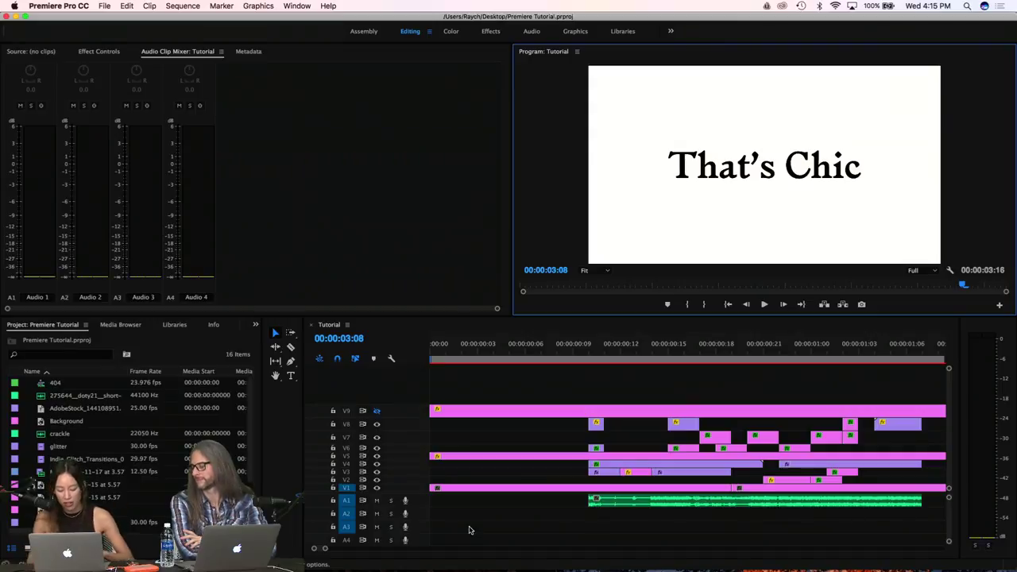
click(482, 401)
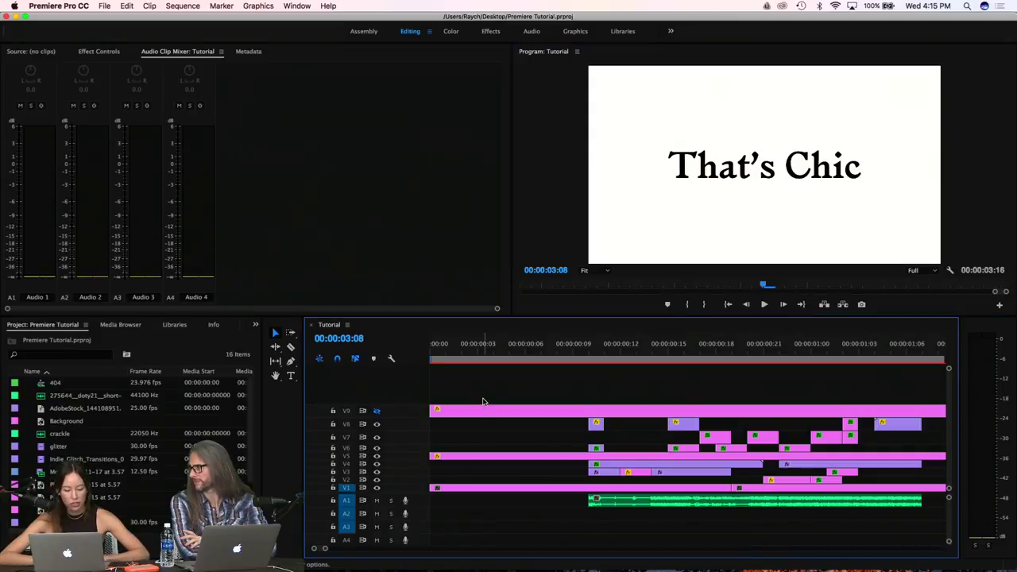
click(491, 436)
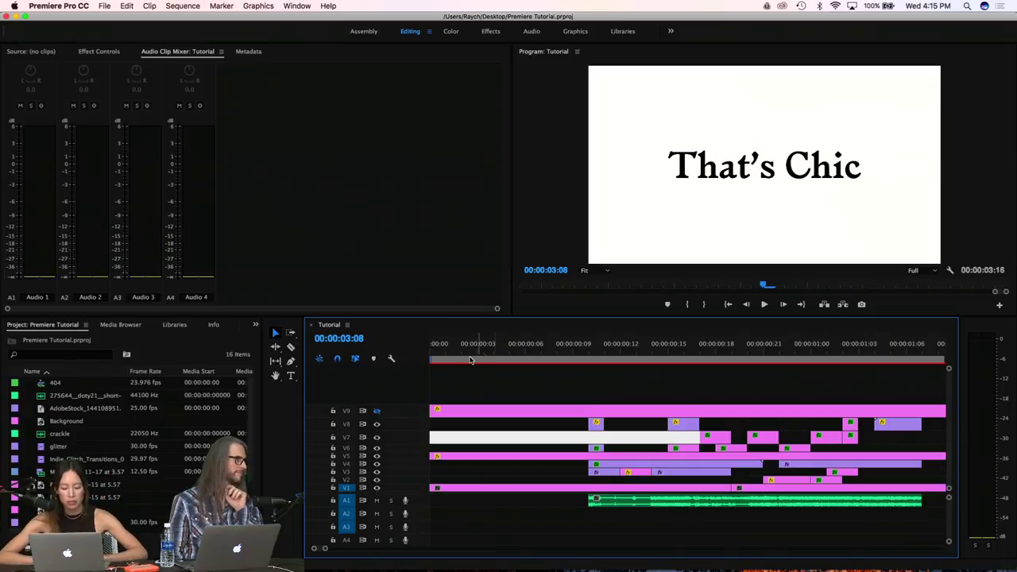
click(378, 411)
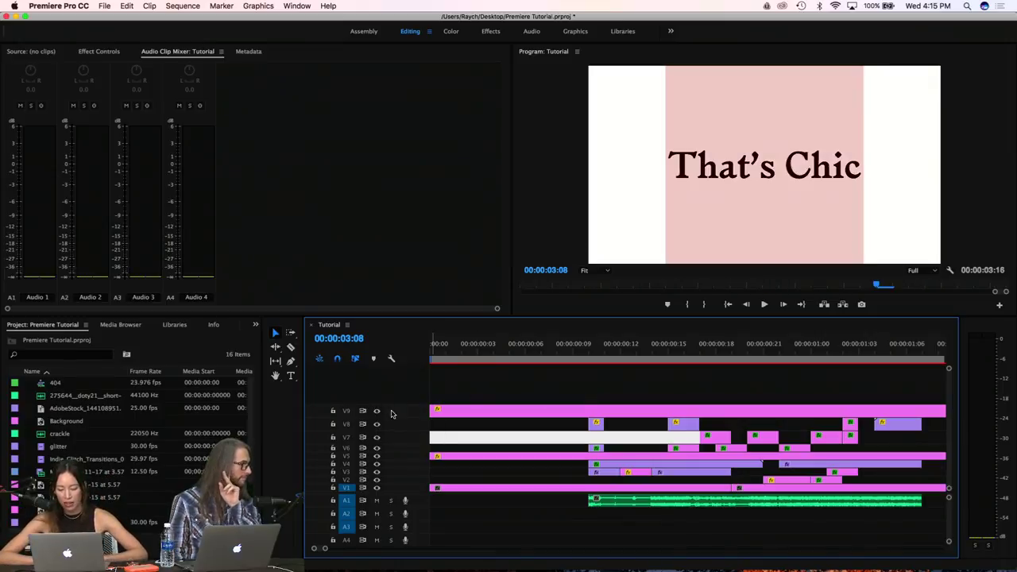
drag(452, 362, 390, 357)
key(XF86AudioMute)
Examine the first glitch frames at 00:00:00:10 and 00:00:00:11, selecting the short clip on V8
click(592, 348)
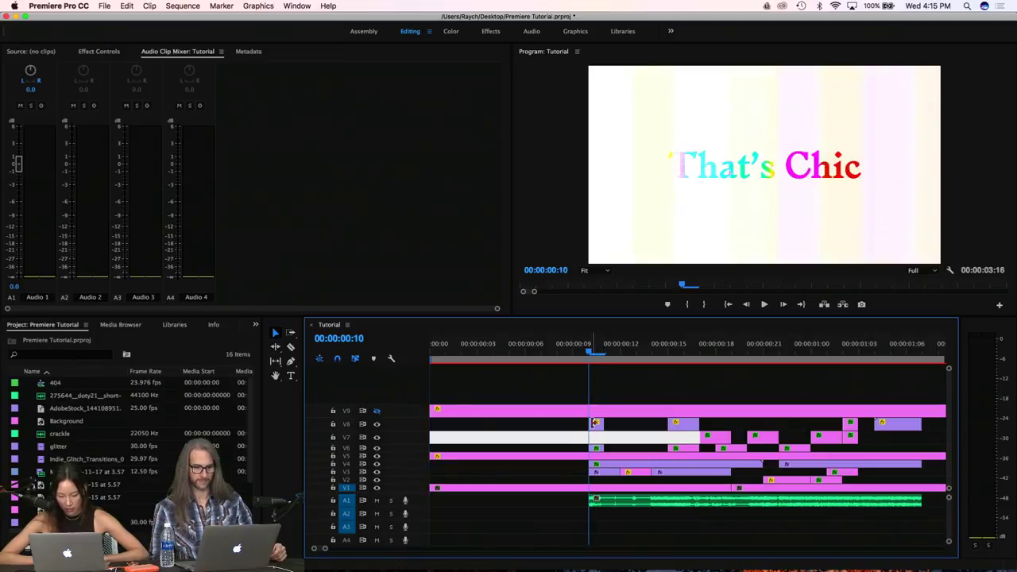
click(596, 426)
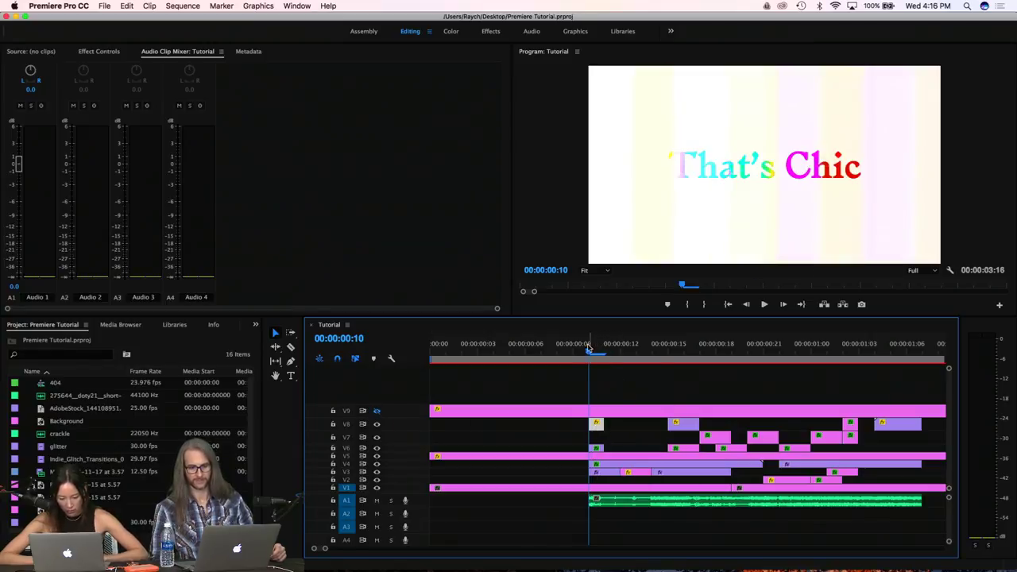
drag(591, 352, 598, 352)
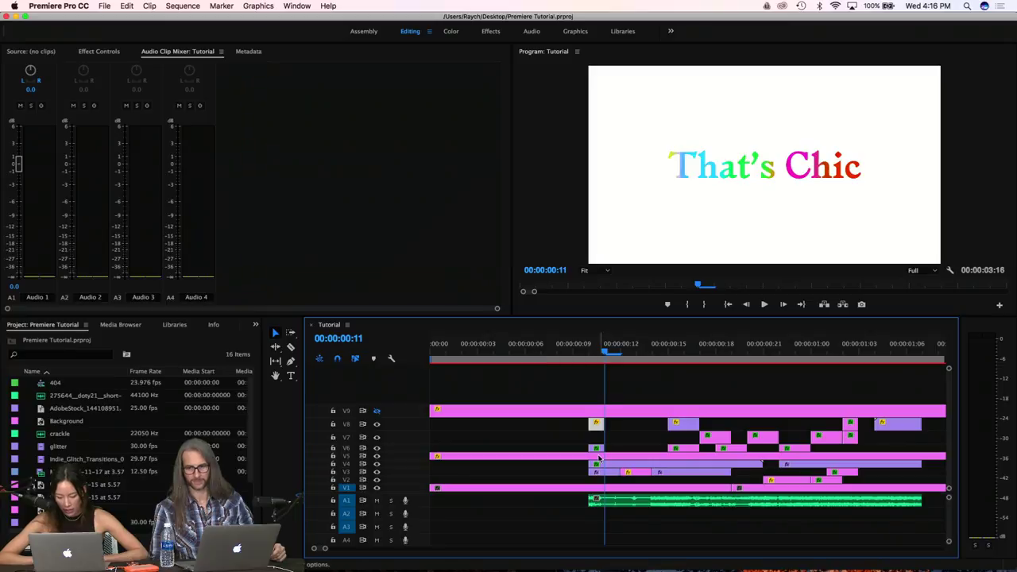
Expand the heights of video tracks V2, V3 and V4 in the Tutorial sequence
double_click(401, 490)
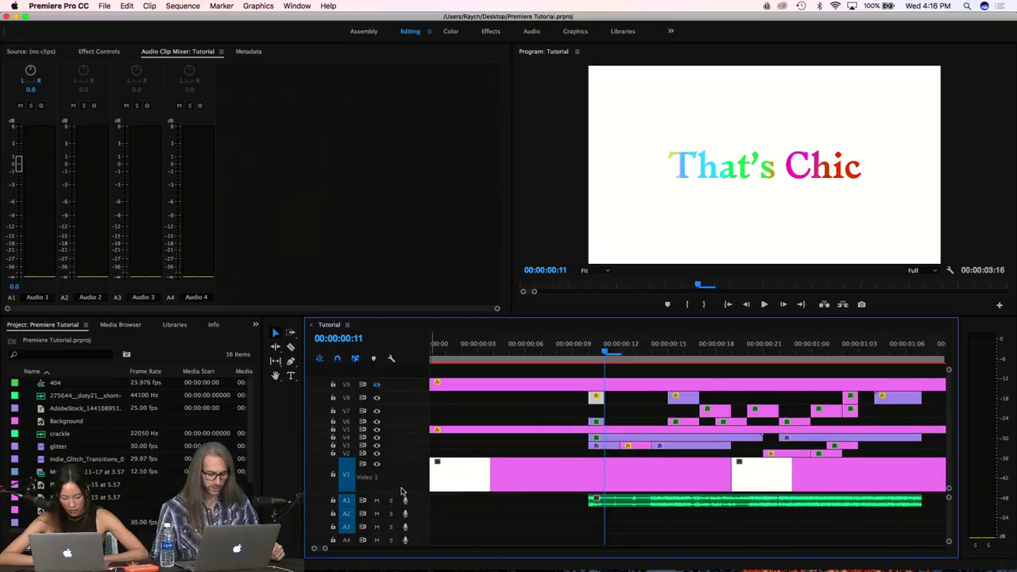
double_click(402, 472)
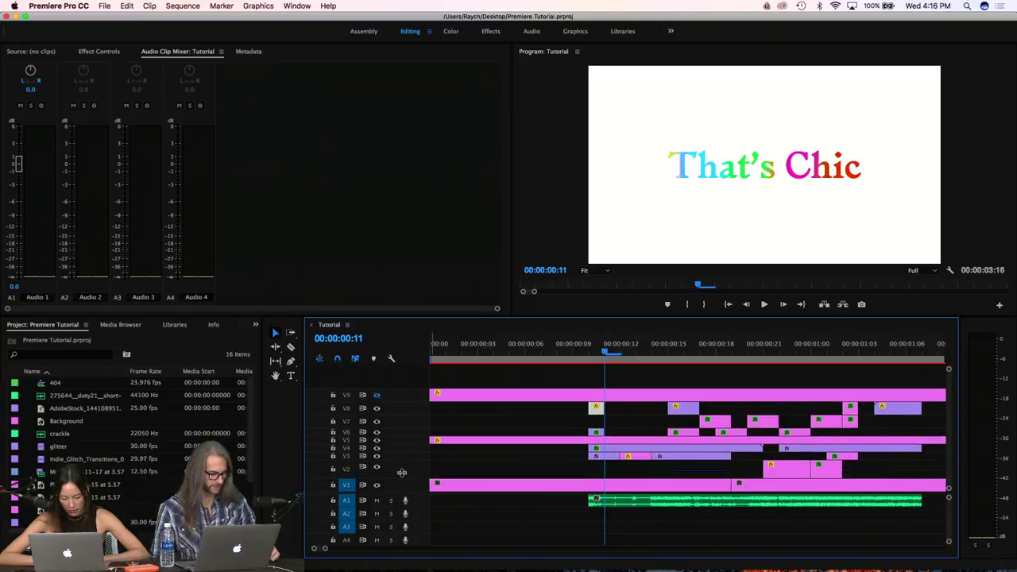
scroll(402, 460, up, 1)
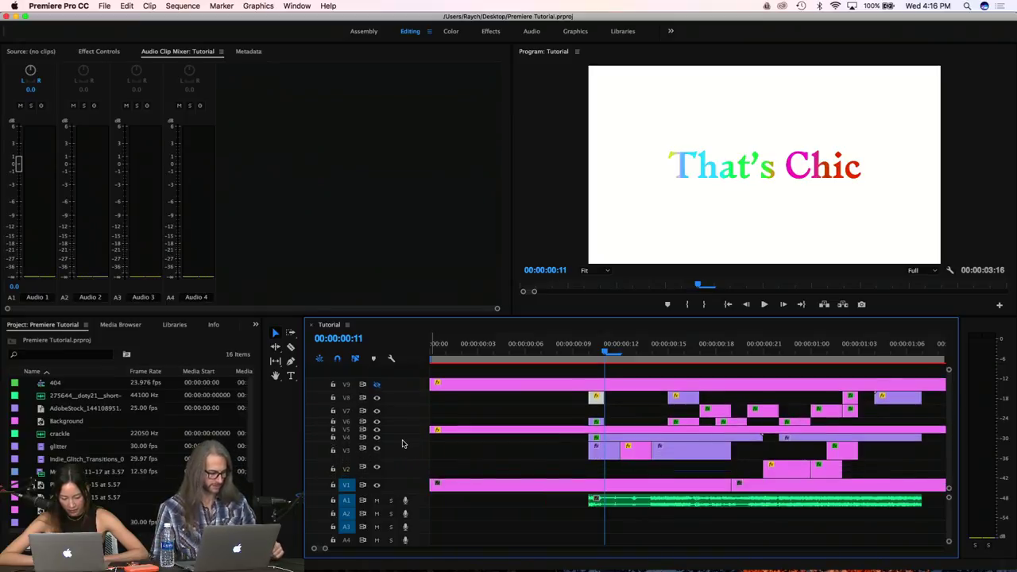
scroll(403, 443, up, 1)
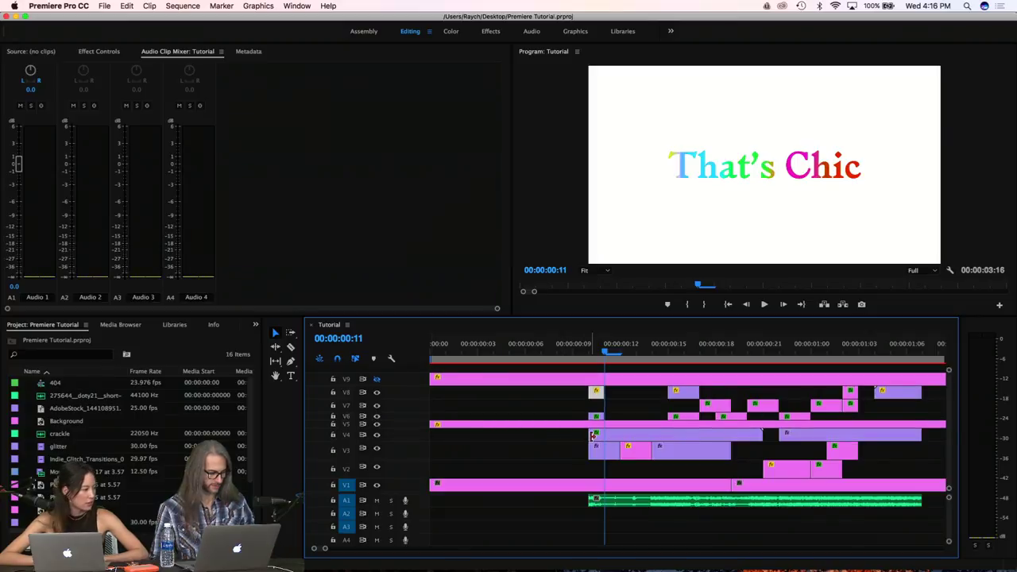
Play the title animation from the first glitch and return the playhead to 00:00:00:10
click(586, 350)
key(space)
drag(601, 351, 594, 354)
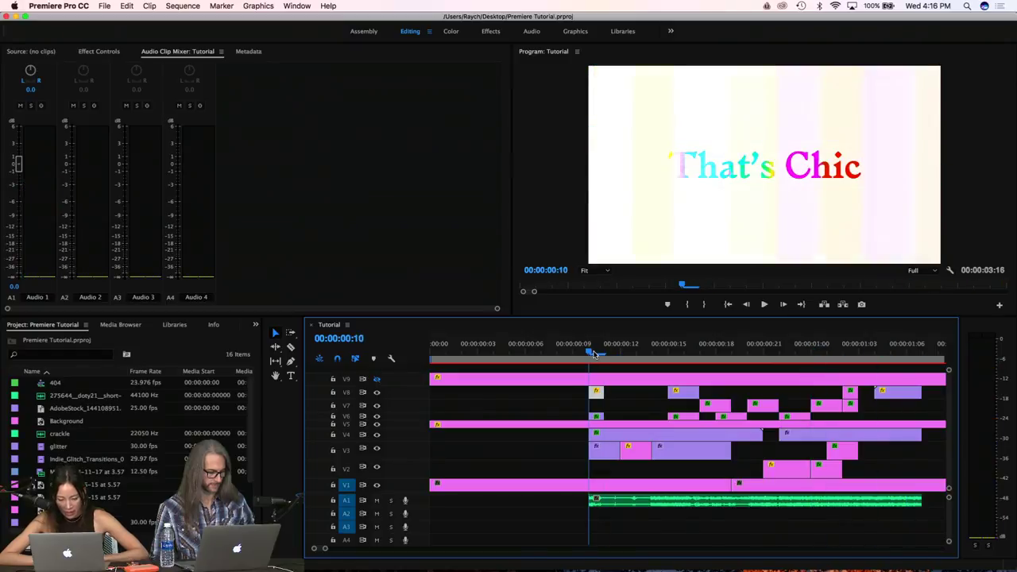
Open Indie_Glitch_Transitions_081.mov in the Source monitor and play it through from its beginning
double_click(94, 461)
click(38, 285)
mouse_move(38, 285)
mouse_down()
mouse_move(476, 285)
mouse_move(22, 286)
mouse_up()
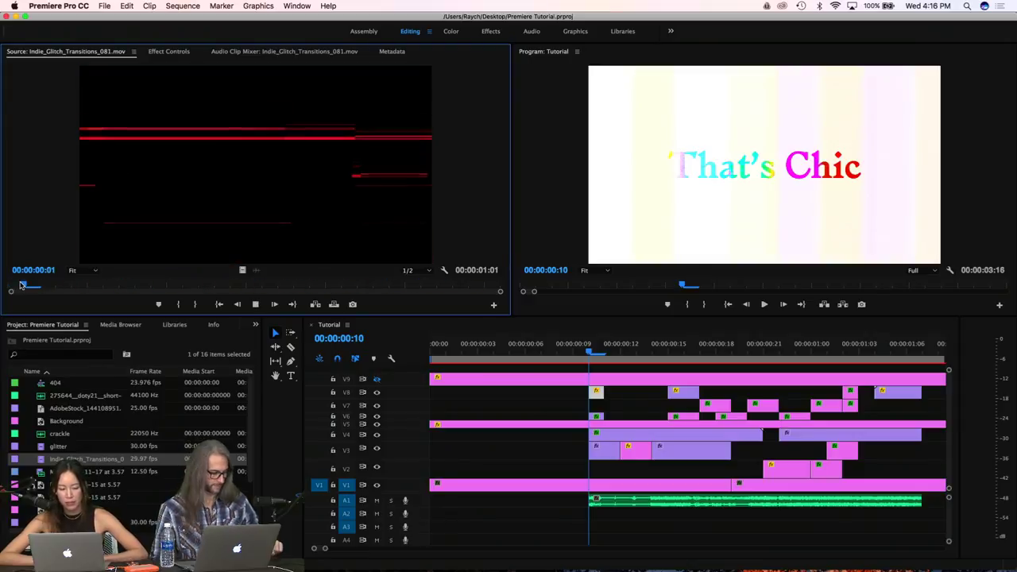
key(space)
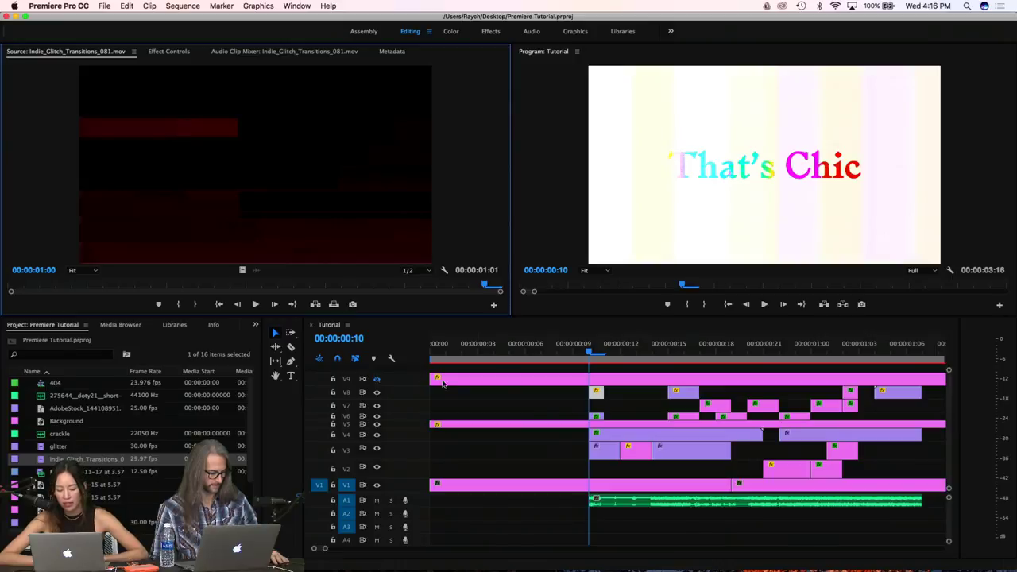
Play back both glitch bursts of the sequence, starting from 00:00:00:10 and from about 00:00:01:14
click(589, 355)
key(space)
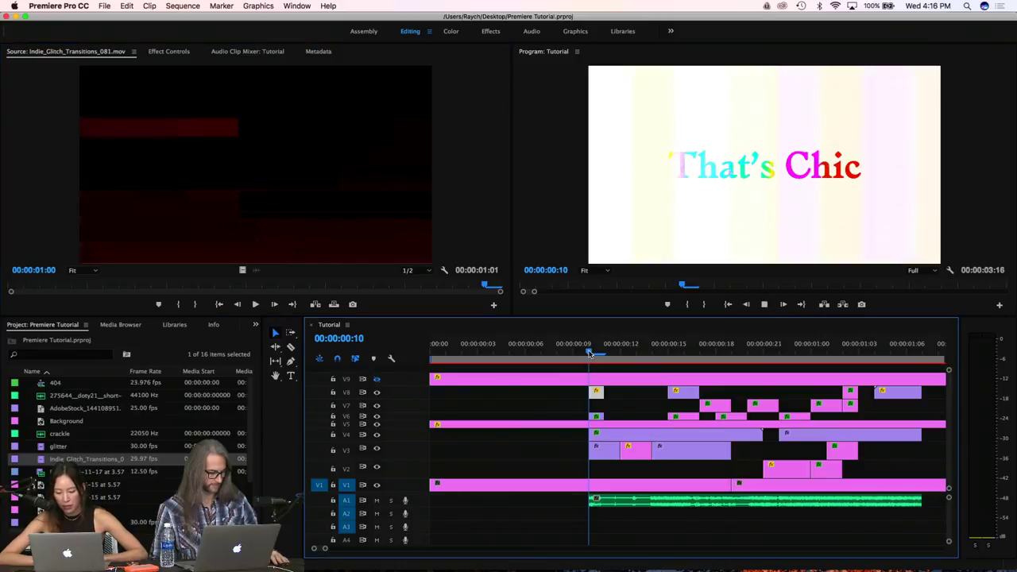
key(space)
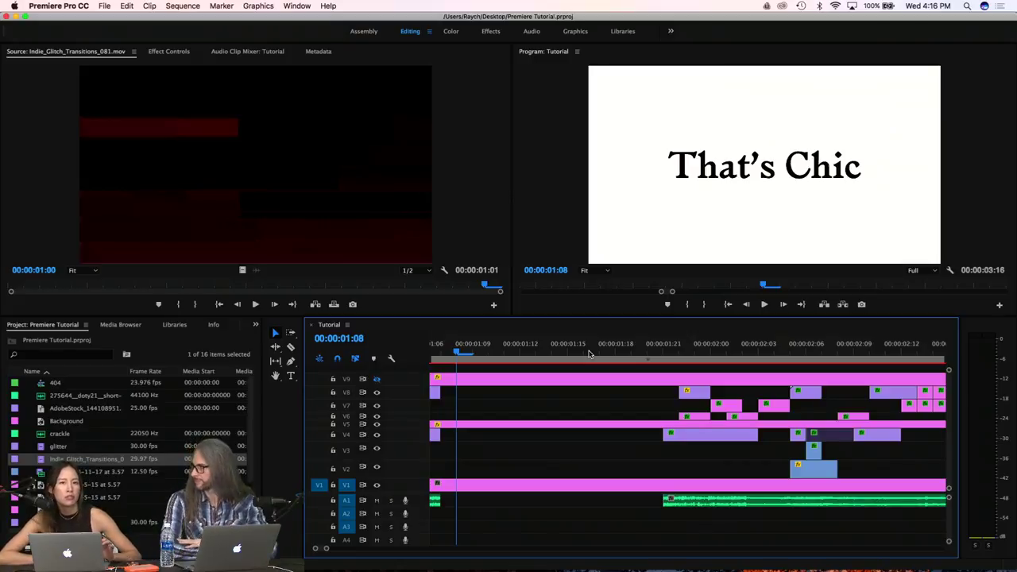
click(552, 355)
key(space)
key(space)
scroll(554, 356, left, 5)
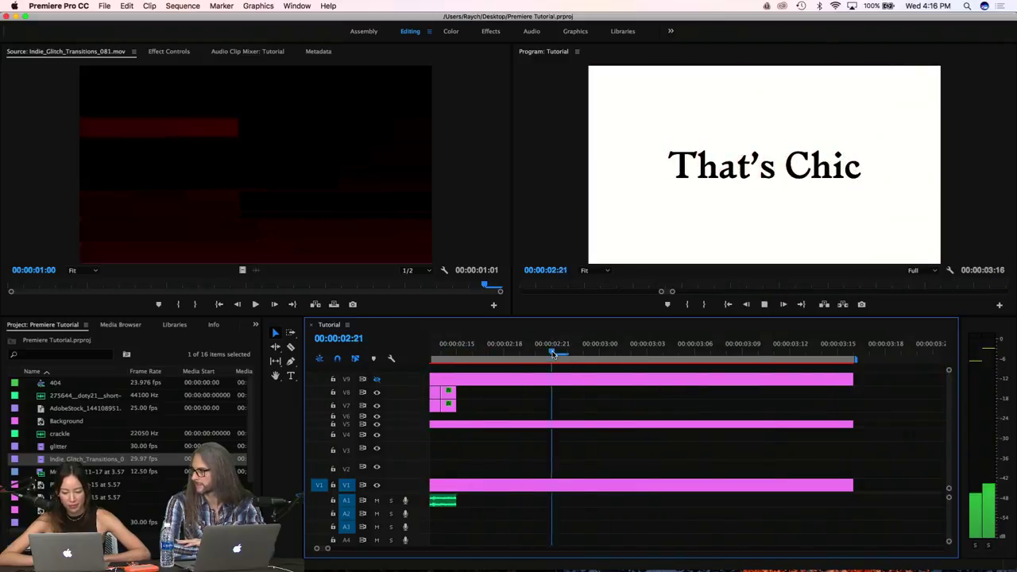
Show the effect settings of the glitch transition clip on V8 at 00:00:00:16
drag(556, 357, 494, 356)
scroll(467, 367, up, 4)
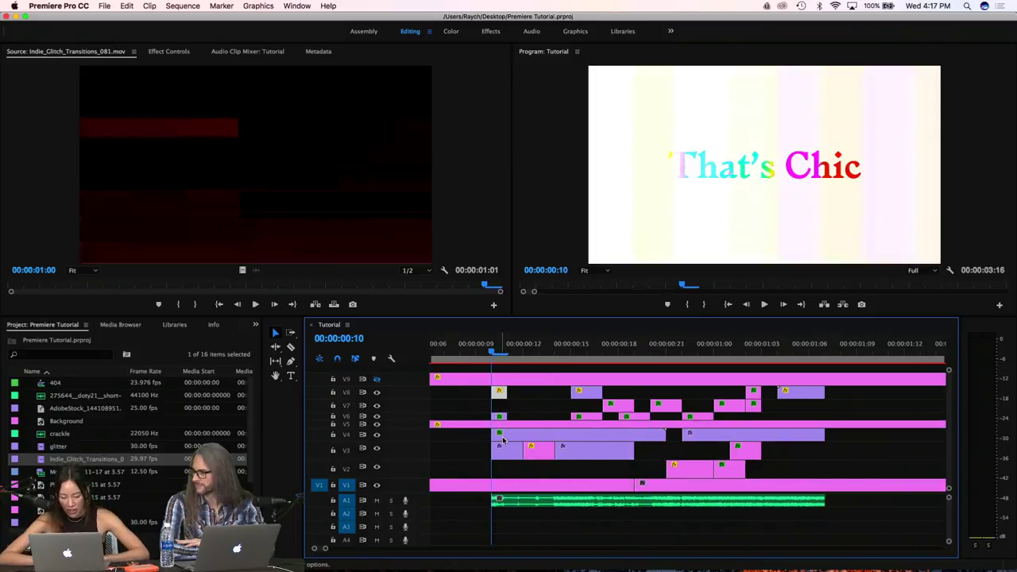
drag(498, 353, 588, 354)
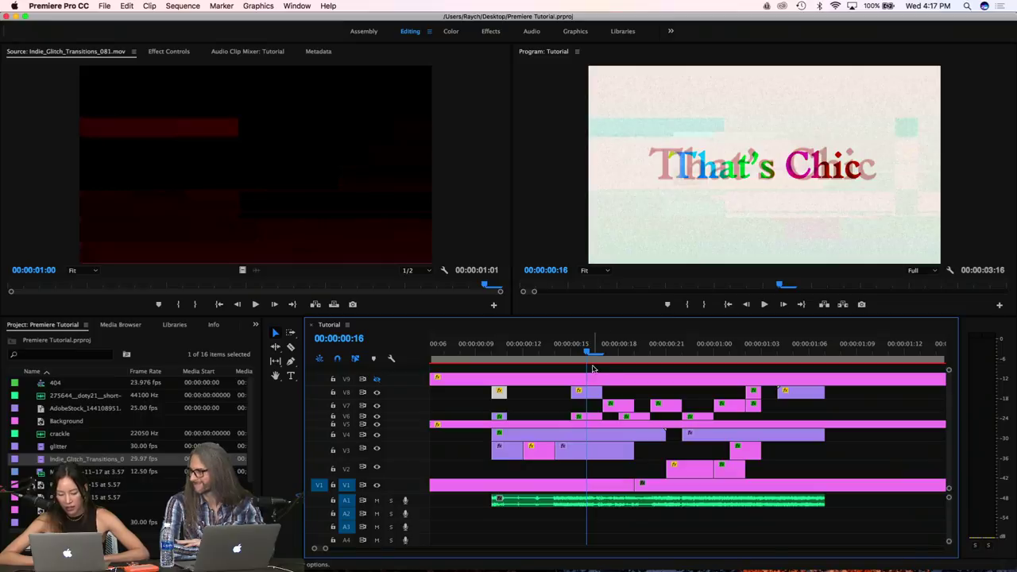
double_click(587, 394)
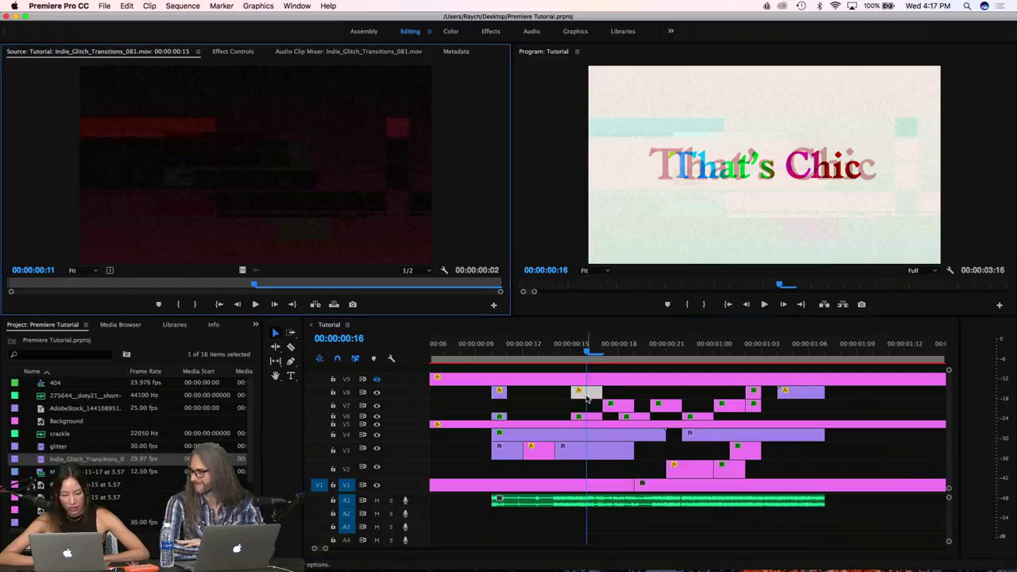
click(233, 52)
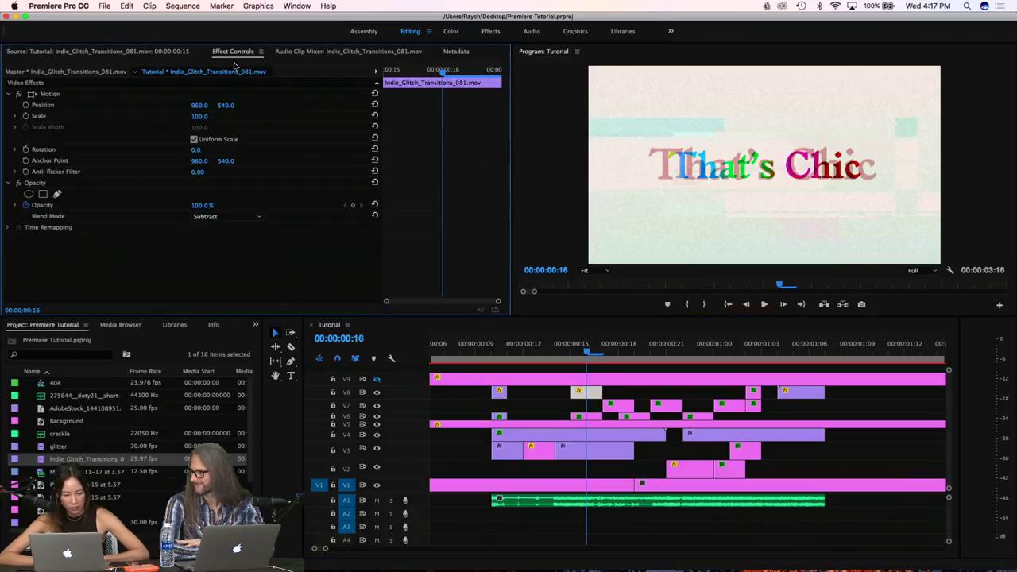
Set the Scale of the That's Chic logo clip on V6 at 00:00:00:16 to 89
click(585, 416)
click(201, 116)
key(Down)
key(Down)
key(Down)
key(Down)
key(Down)
key(Down)
key(Down)
key(Down)
key(Down)
key(Down)
key(Down)
key(Down)
key(Down)
key(Down)
key(Down)
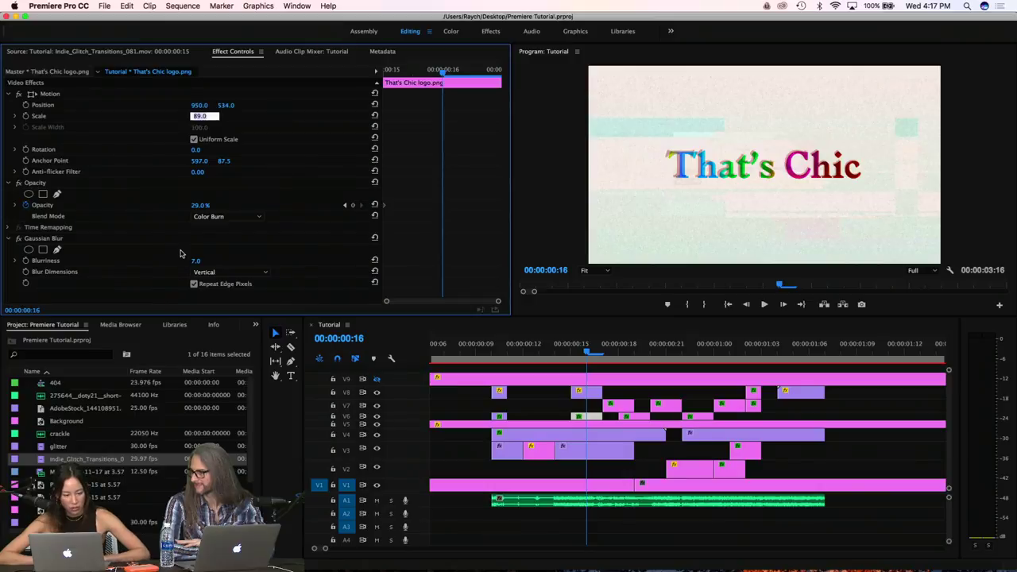
click(254, 239)
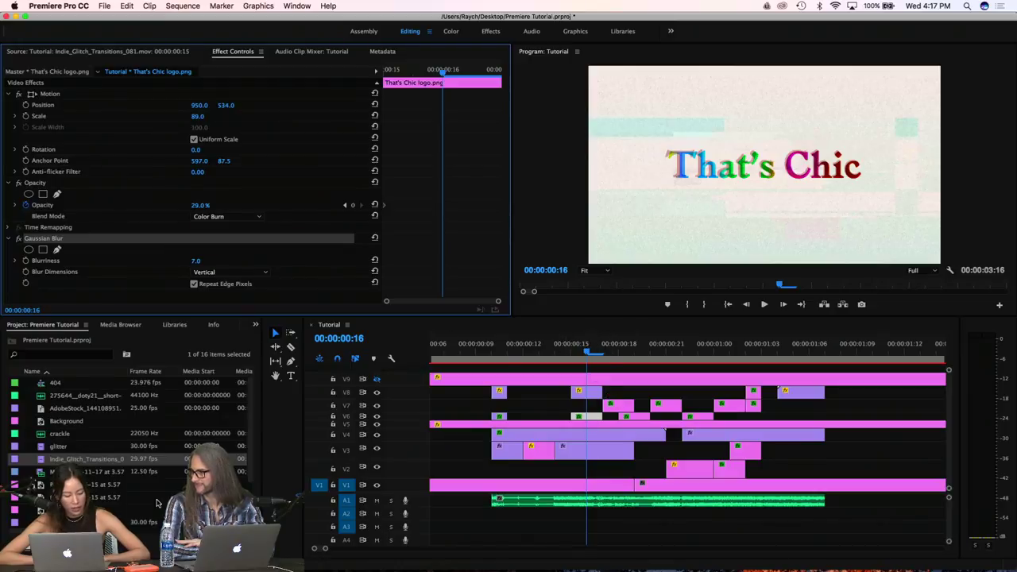
Show the effect settings of the logo clip on V7 at 00:00:00:18, and scrub back to 00:00:00:11
click(617, 349)
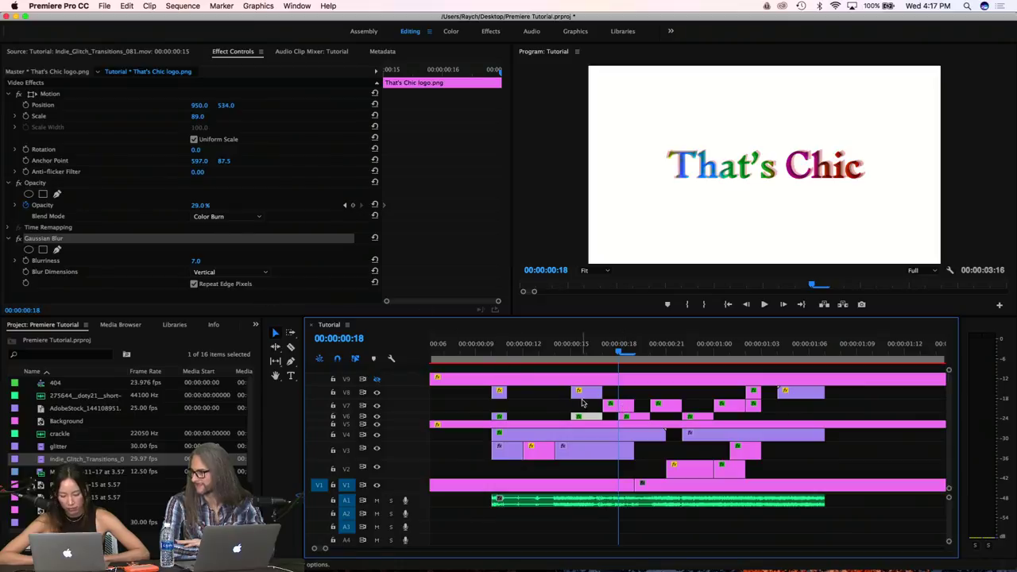
click(618, 406)
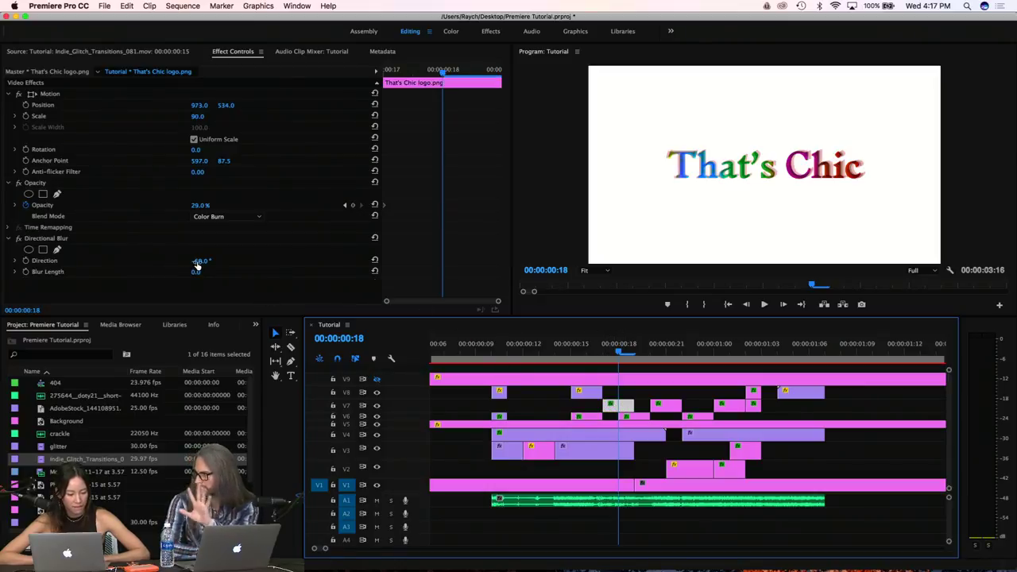
mouse_move(622, 351)
mouse_down()
mouse_move(652, 352)
mouse_move(630, 353)
mouse_up()
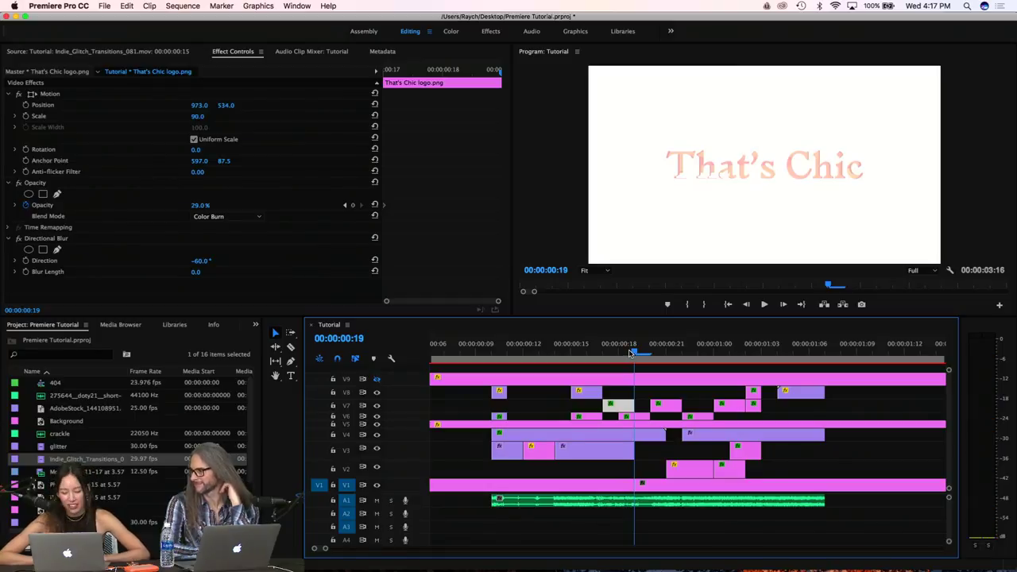
drag(630, 353, 507, 354)
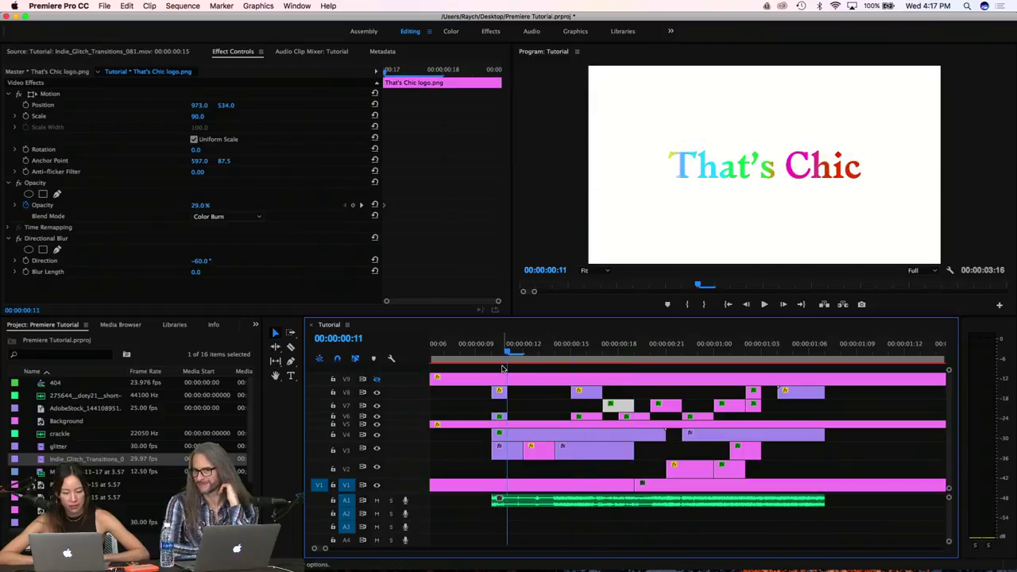
click(104, 6)
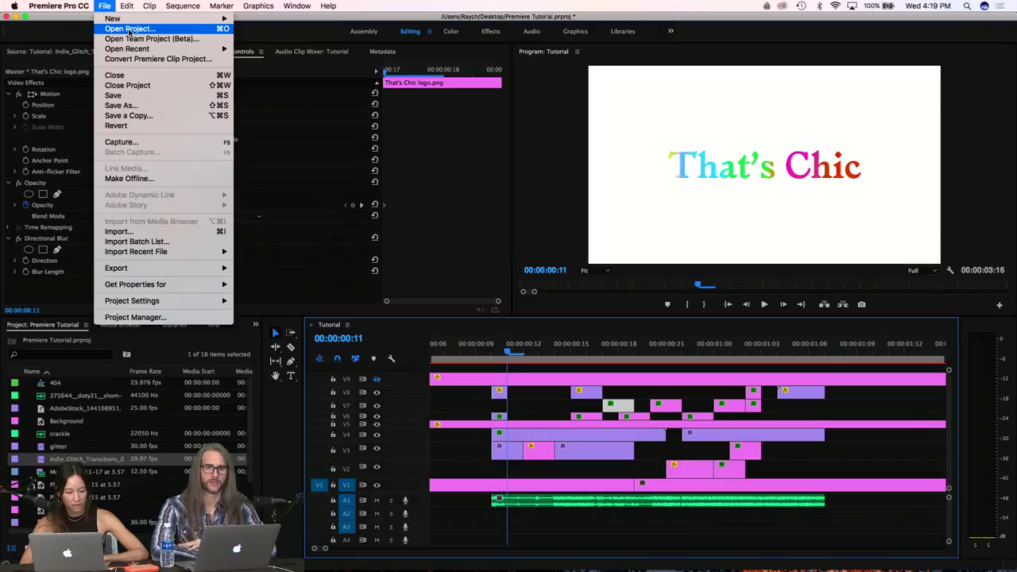
click(129, 31)
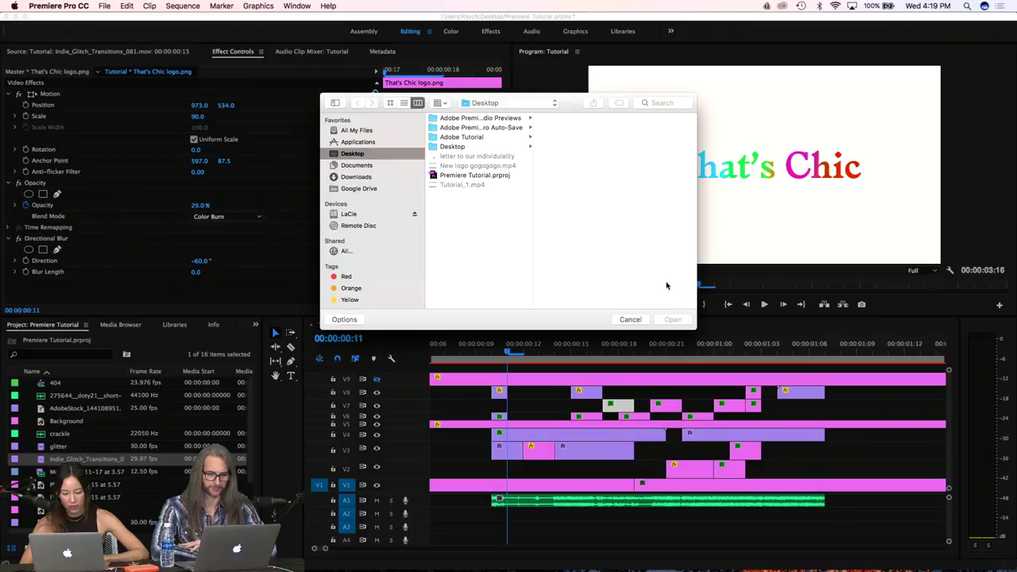
click(630, 320)
Open the recent project Letter to our Individuality.prproj, saving the changes to Premiere Tutorial.prproj
click(104, 5)
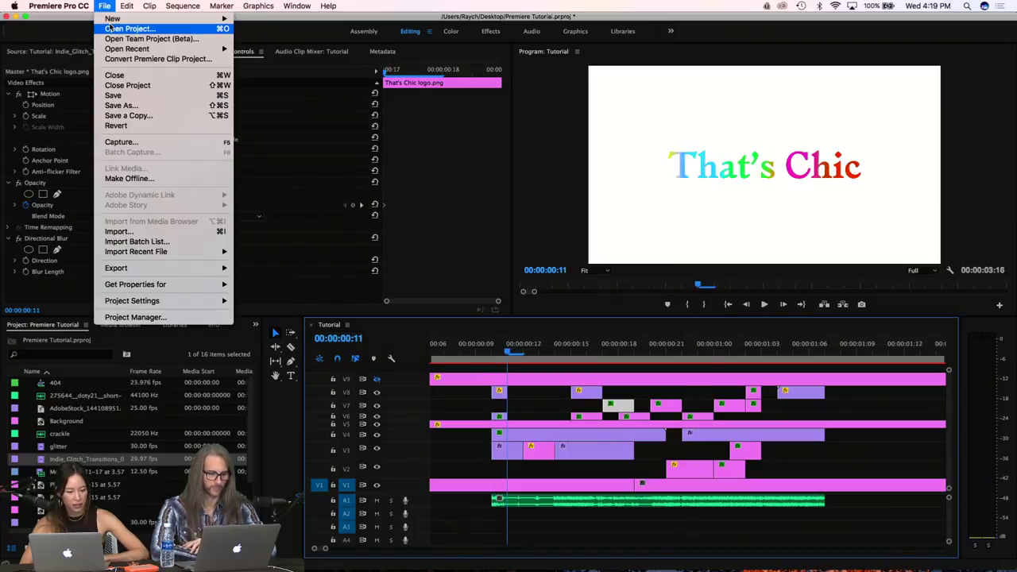
mouse_move(124, 51)
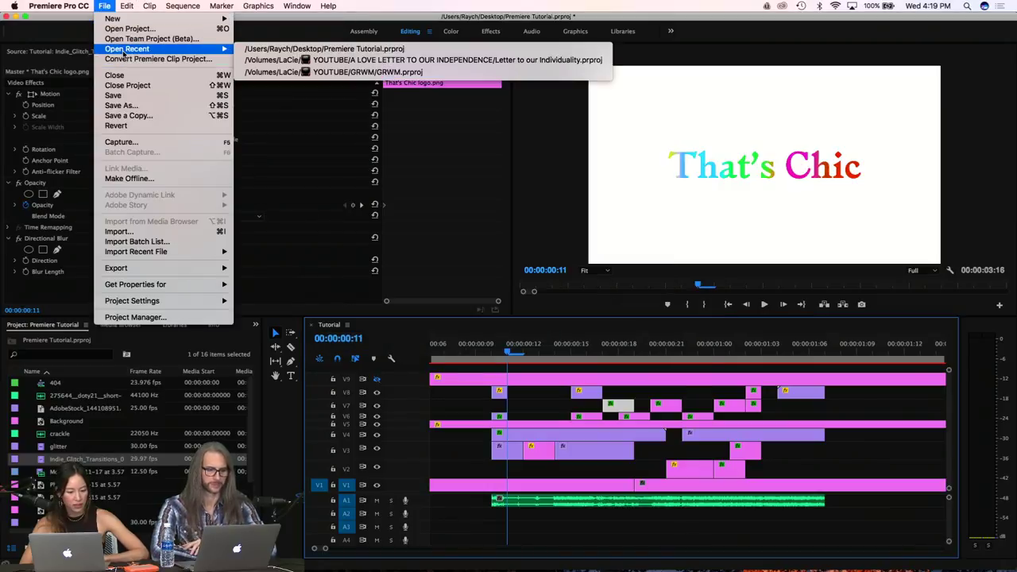
click(309, 60)
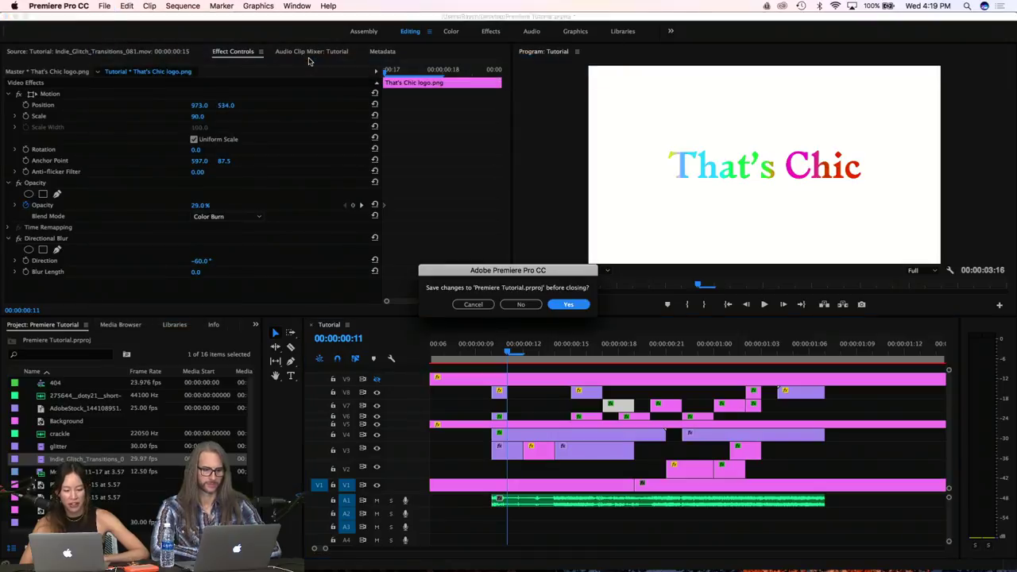
click(561, 309)
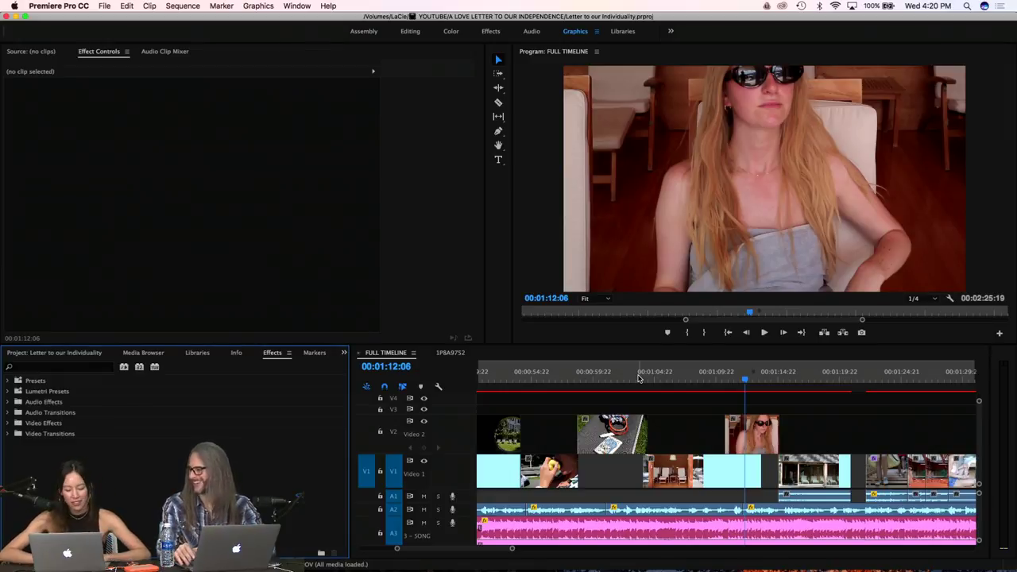
Play the opening of the FULL TIMELINE sequence from its start to about 00:00:06:19 at a lowered system volume
drag(638, 378, 433, 398)
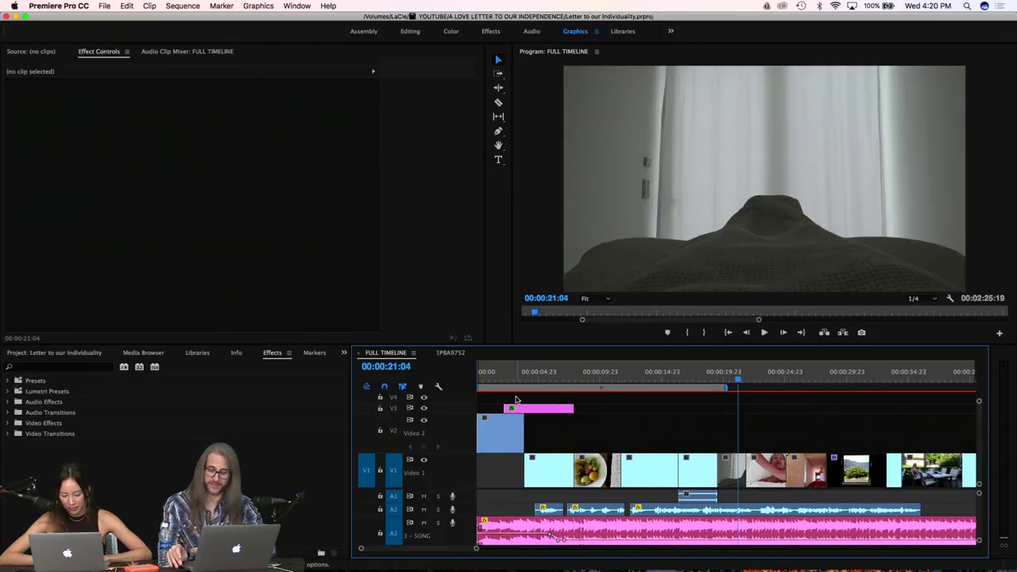
key(Home)
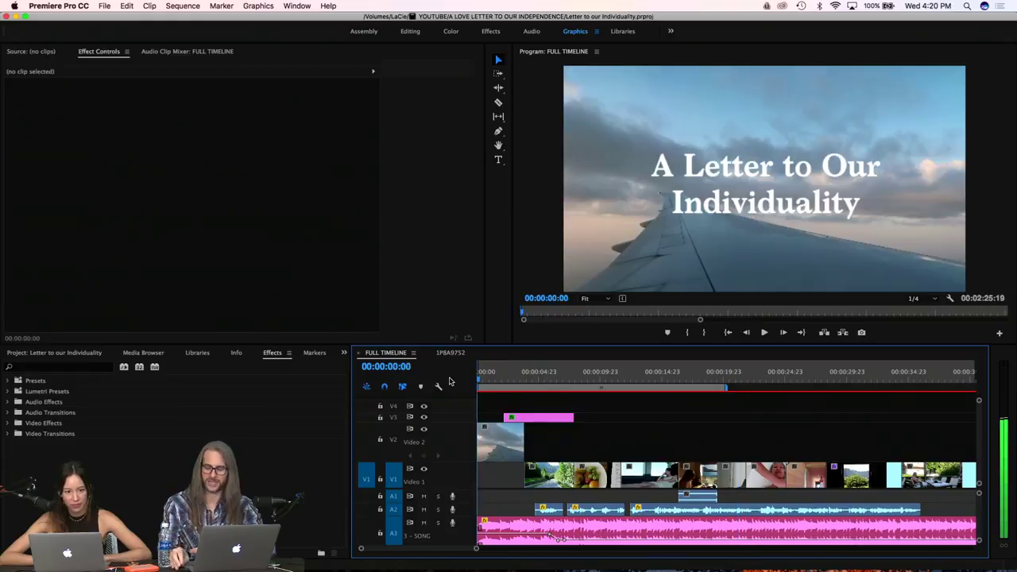
key(space)
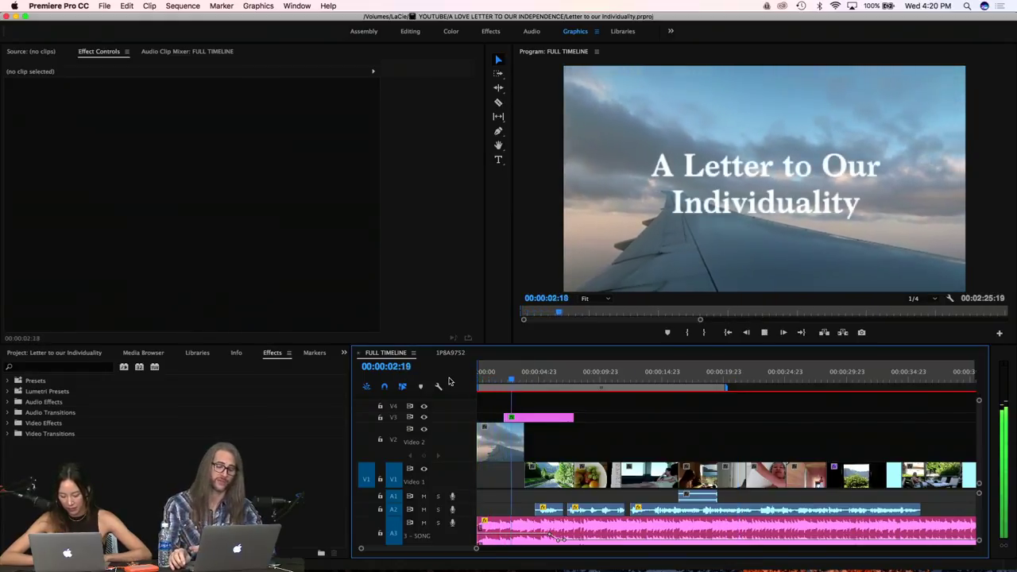
key(XF86AudioLowerVolume)
key(XF86AudioLowerVolume)
key(XF86AudioLowerVolume)
key(XF86AudioLowerVolume)
key(XF86AudioLowerVolume)
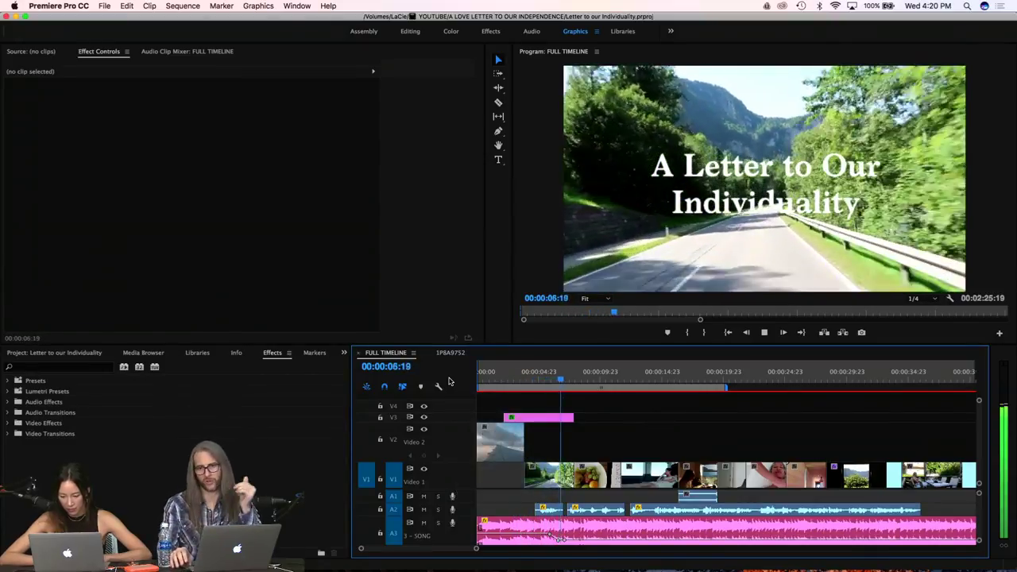
key(space)
Shift the first three voice-over clips on A2 slightly later, lining up the first two near 00:00:07:16
drag(548, 385, 571, 379)
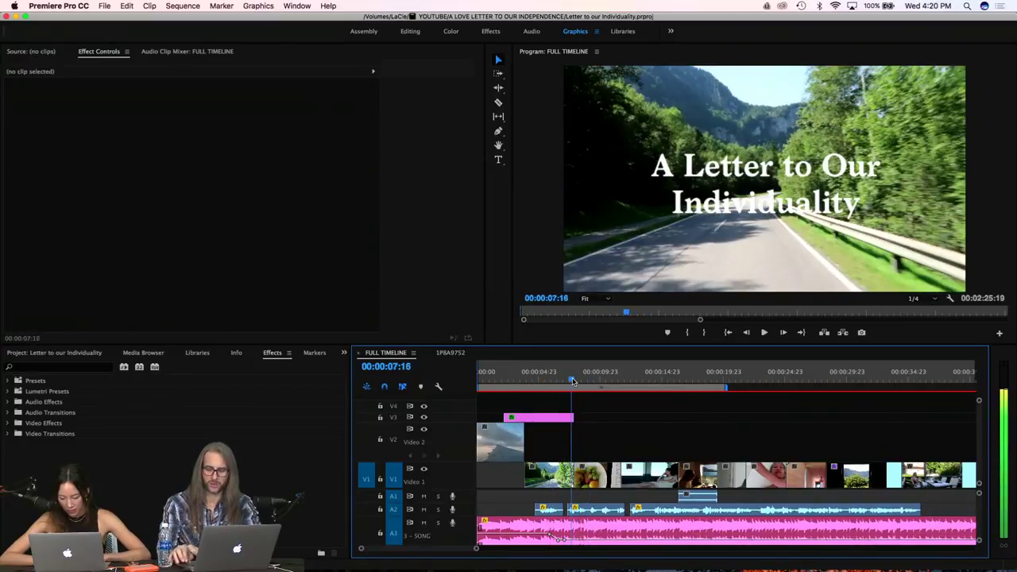
mouse_move(585, 511)
mouse_down()
mouse_move(598, 514)
mouse_move(584, 512)
mouse_up()
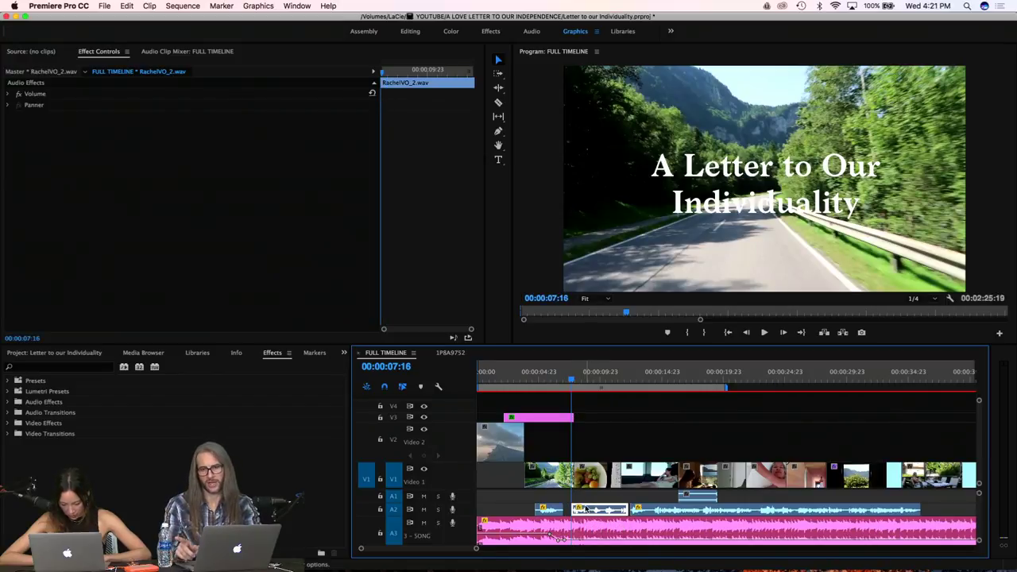
drag(647, 513, 626, 512)
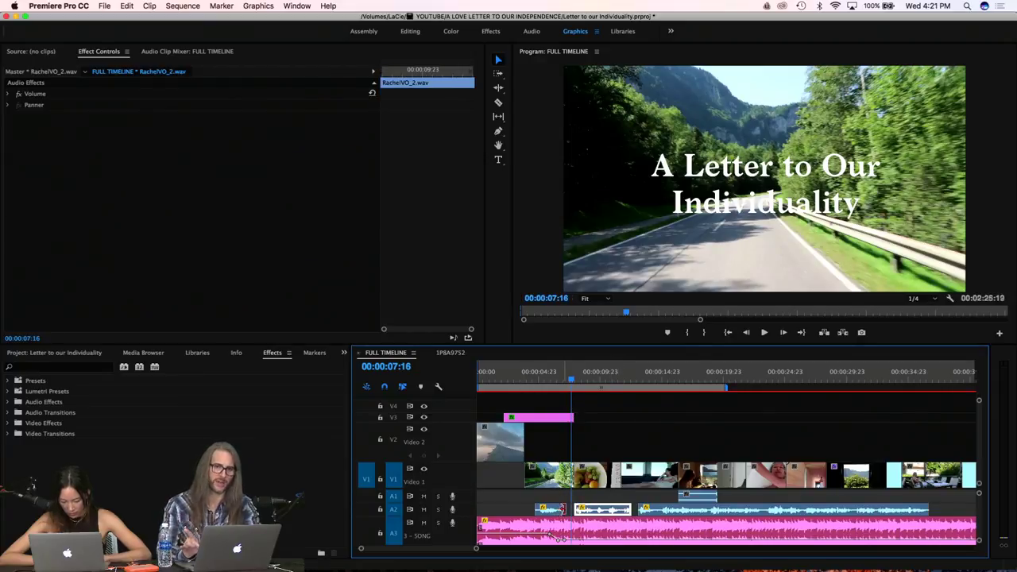
drag(569, 503, 561, 511)
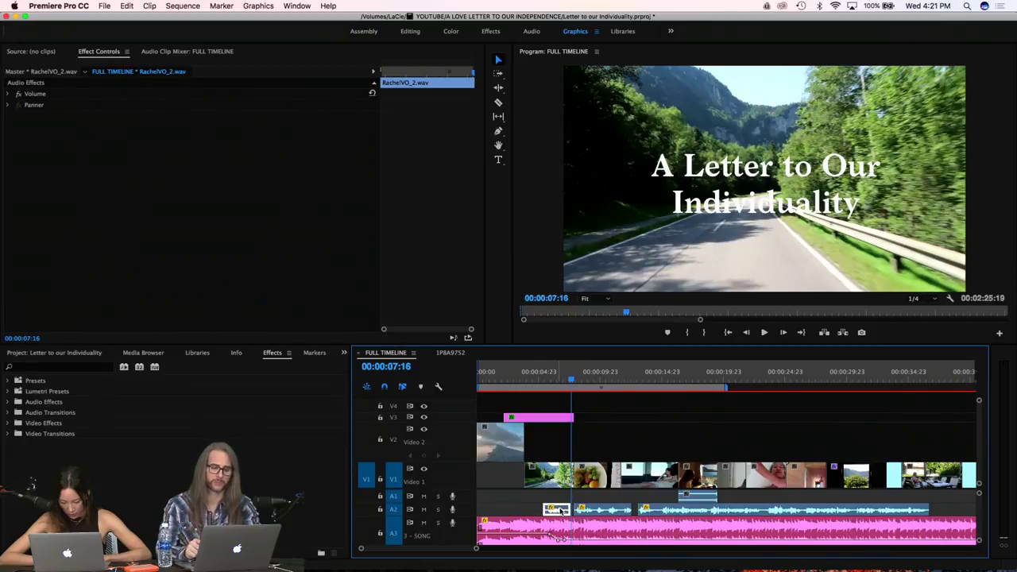
Play back the repositioned voice-over from about 00:00:04 to 00:00:14:06
click(529, 378)
key(space)
key(XF86AudioRaiseVolume)
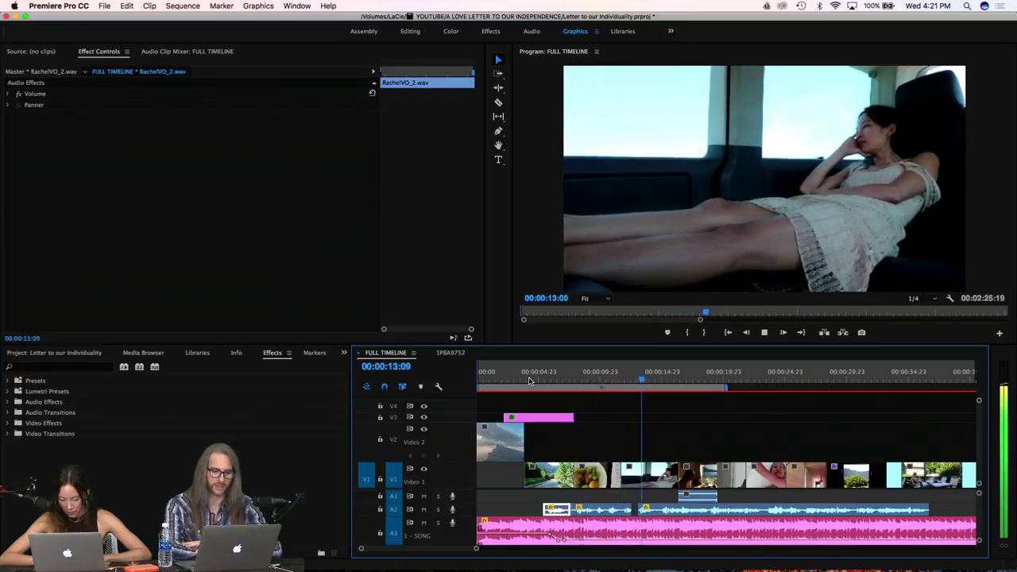
key(space)
key(XF86AudioLowerVolume)
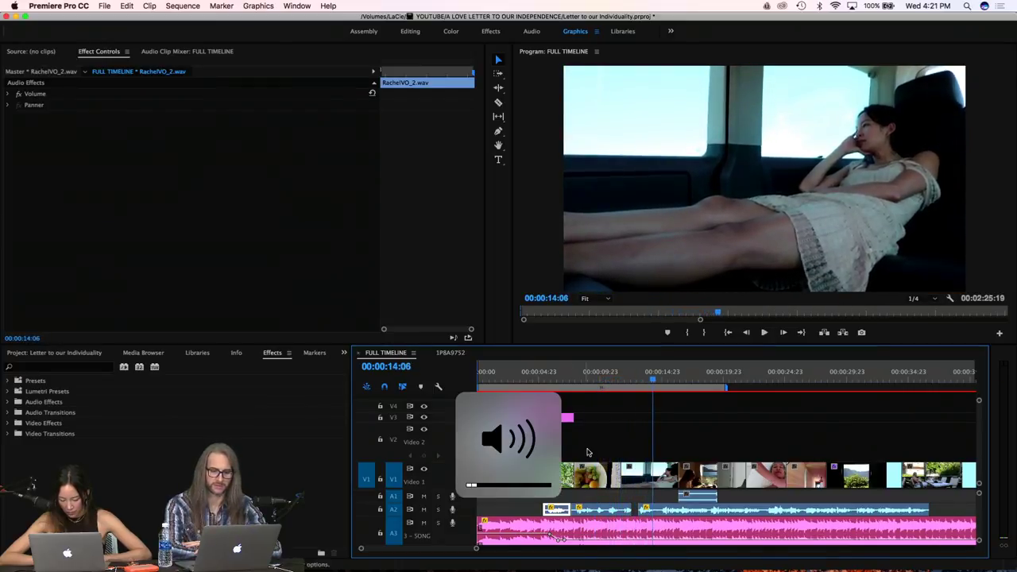
Tighten the gap between the second and third voice-over clips on A2, and play it back from about 00:00:10 to 00:00:14:04
click(627, 487)
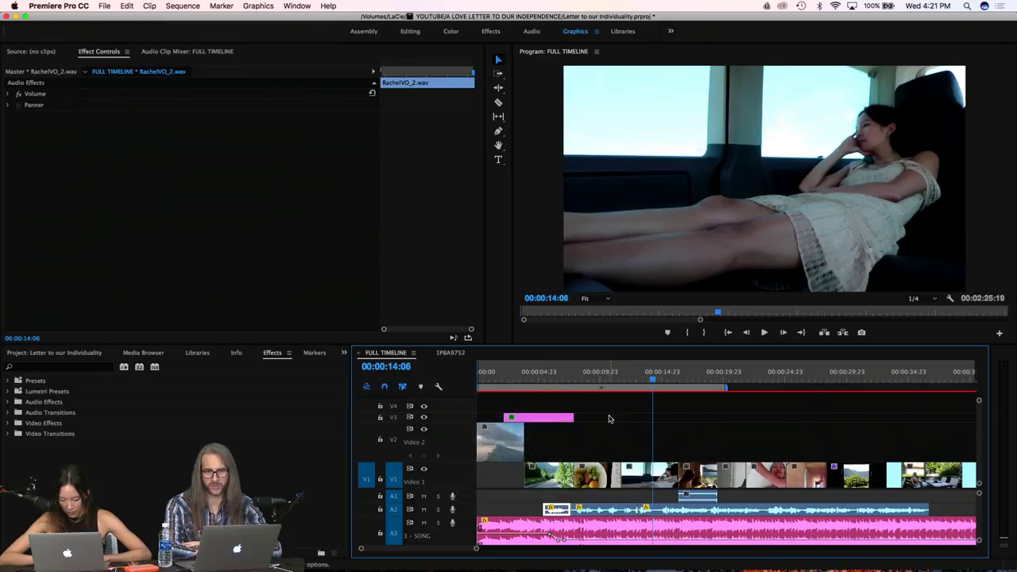
key(equal)
drag(703, 509, 700, 509)
click(662, 442)
click(631, 379)
key(space)
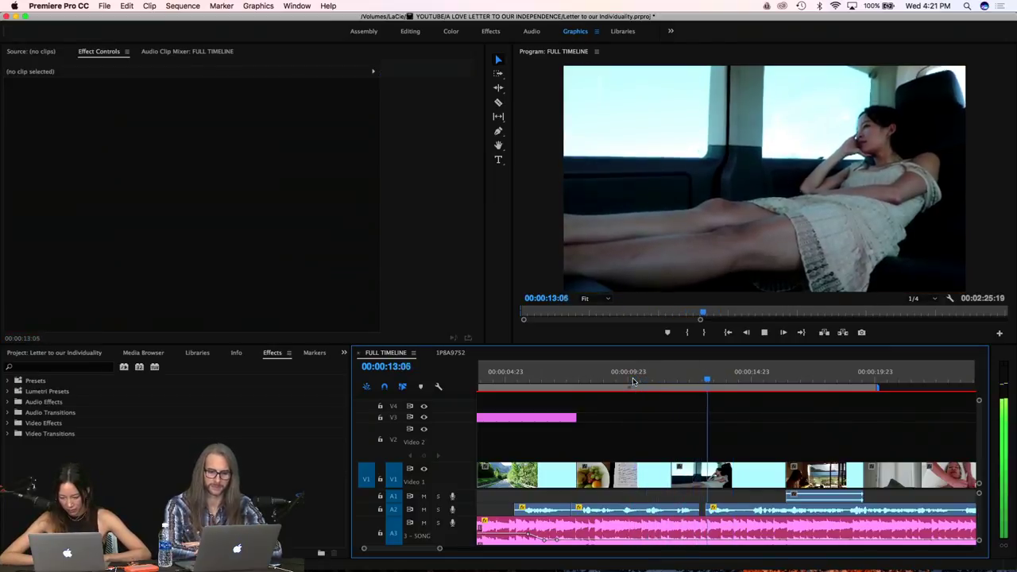
key(space)
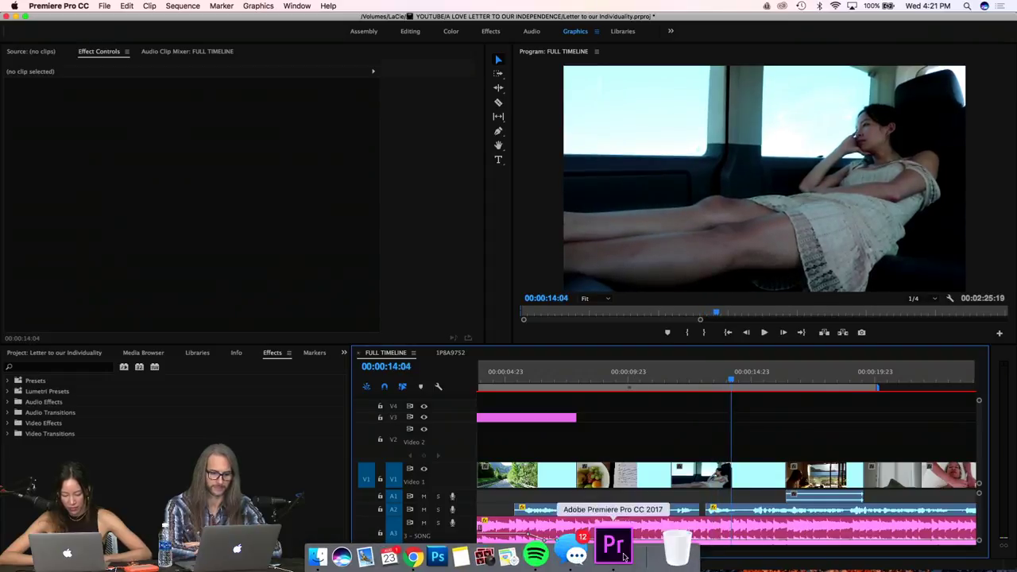
Preview the desktop text file letter to our individulality in Finder, and return to the Premiere Pro timeline
key(F11)
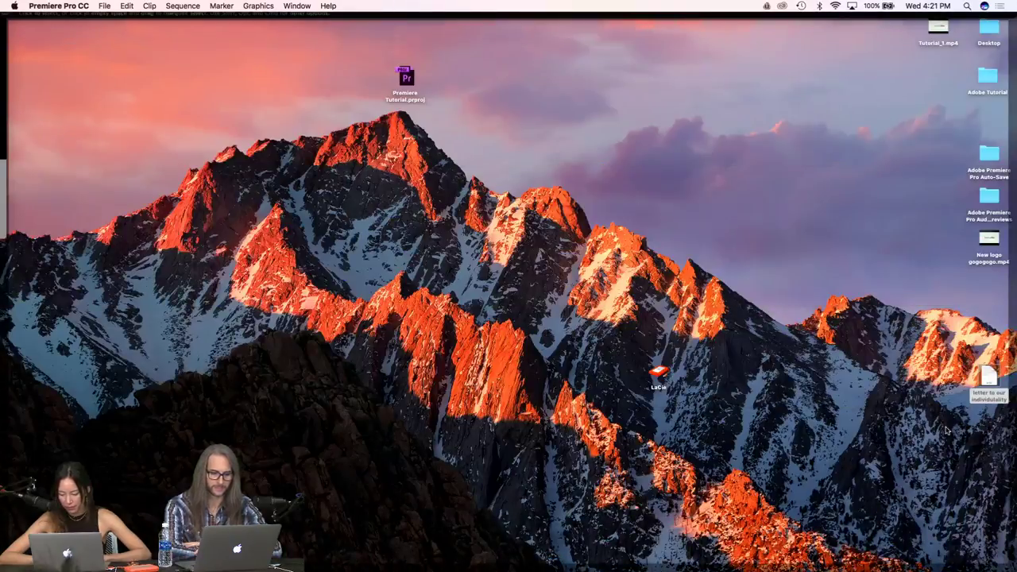
click(987, 408)
key(space)
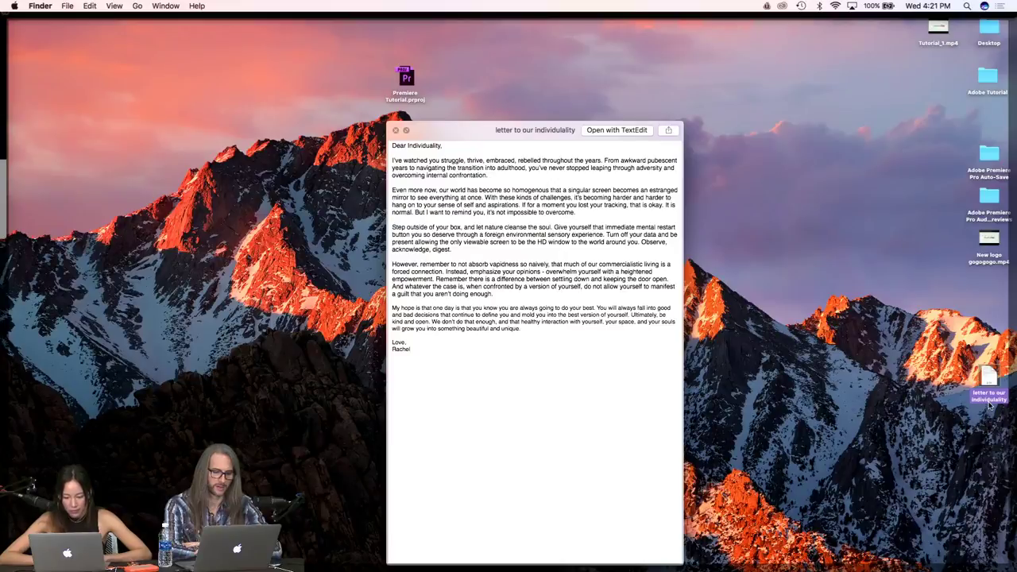
key(space)
key(F11)
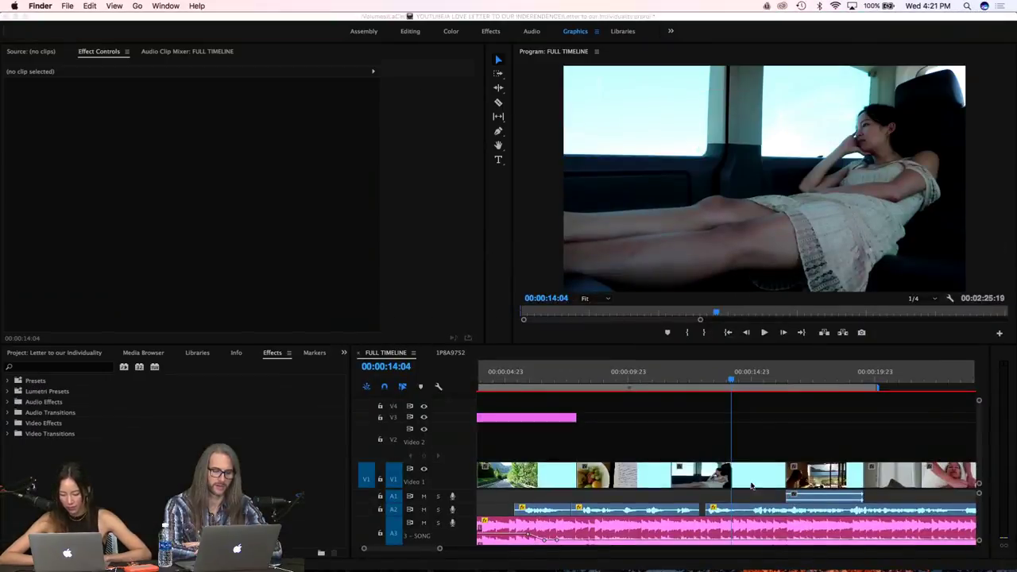
Close the remaining gap between the second and third voice-over clips on A2 near 00:00:13, and play back the join
click(709, 509)
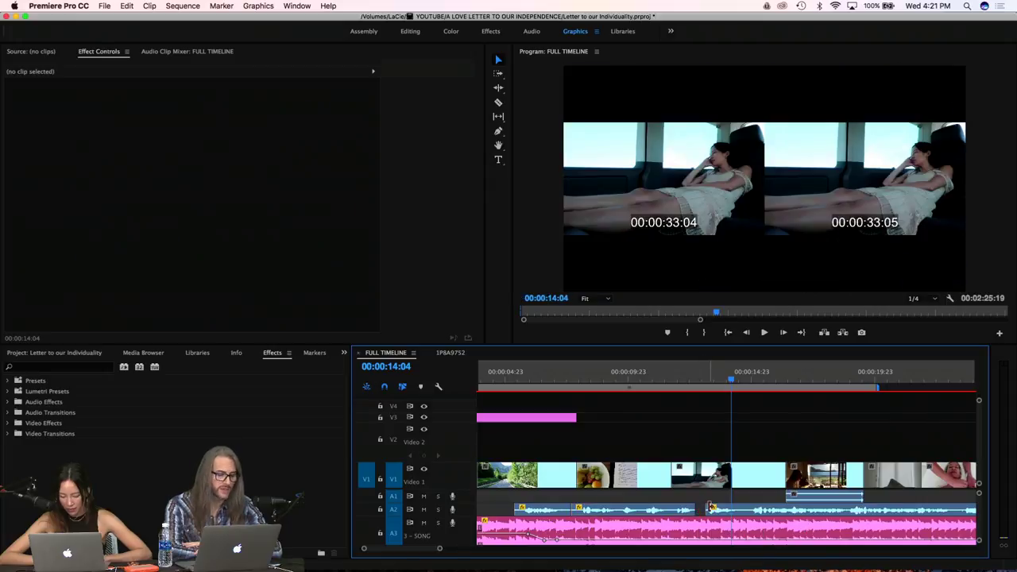
drag(699, 509, 703, 507)
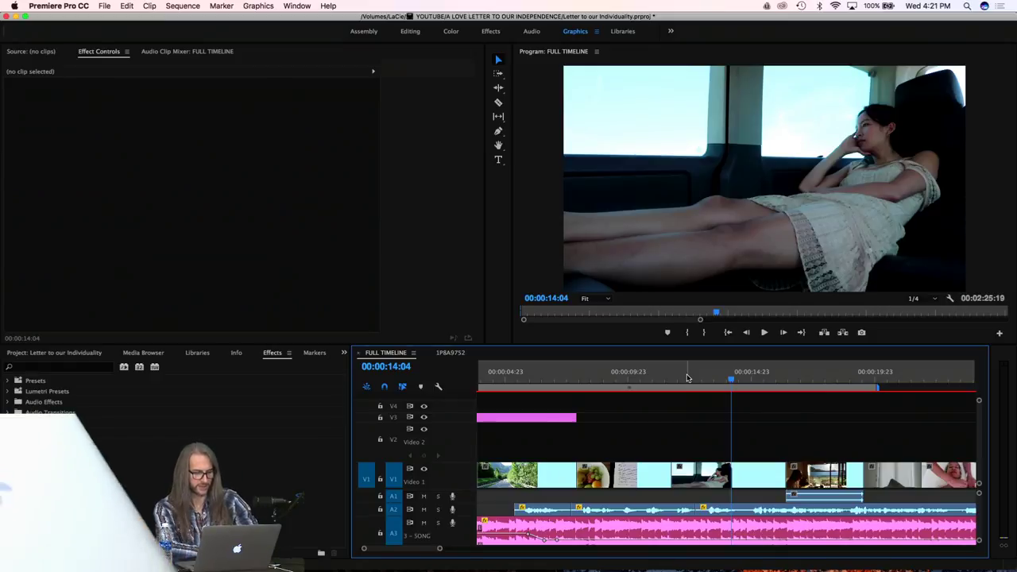
key(space)
drag(674, 387, 599, 390)
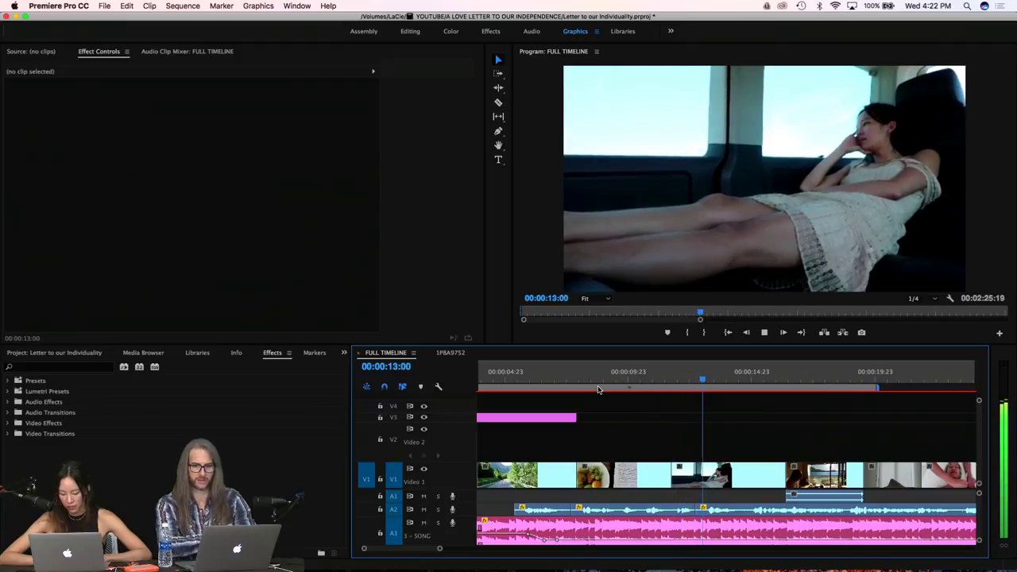
key(space)
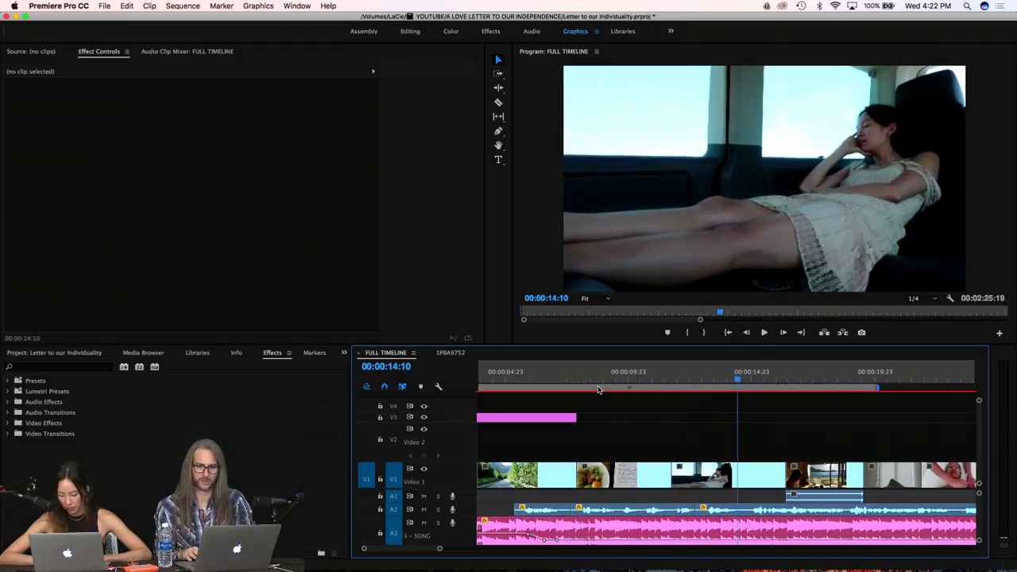
Select the start of the third voice-over clip on A2, and play the sequence from about 00:00:12 and from about 00:00:08
click(700, 507)
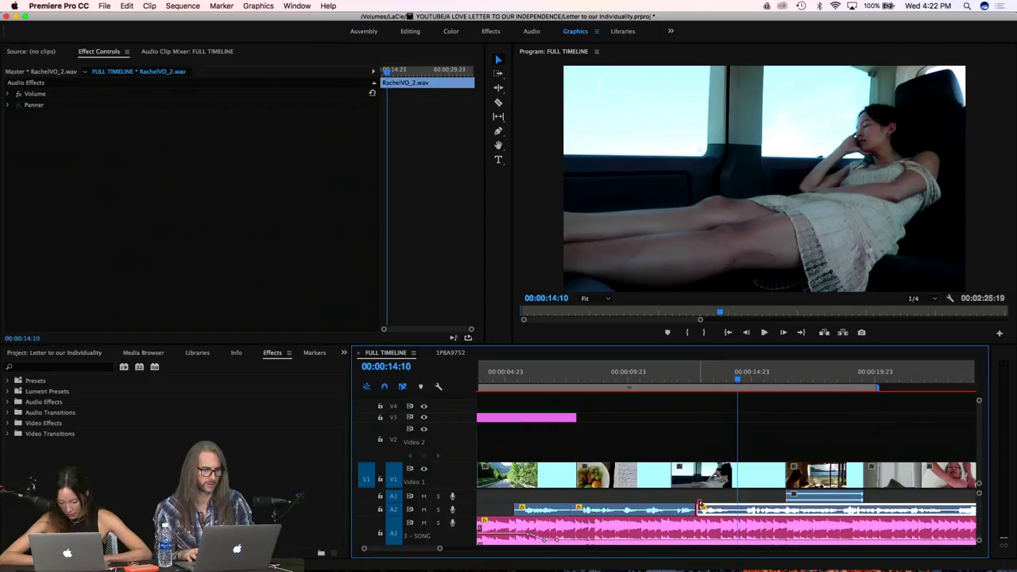
click(675, 384)
key(space)
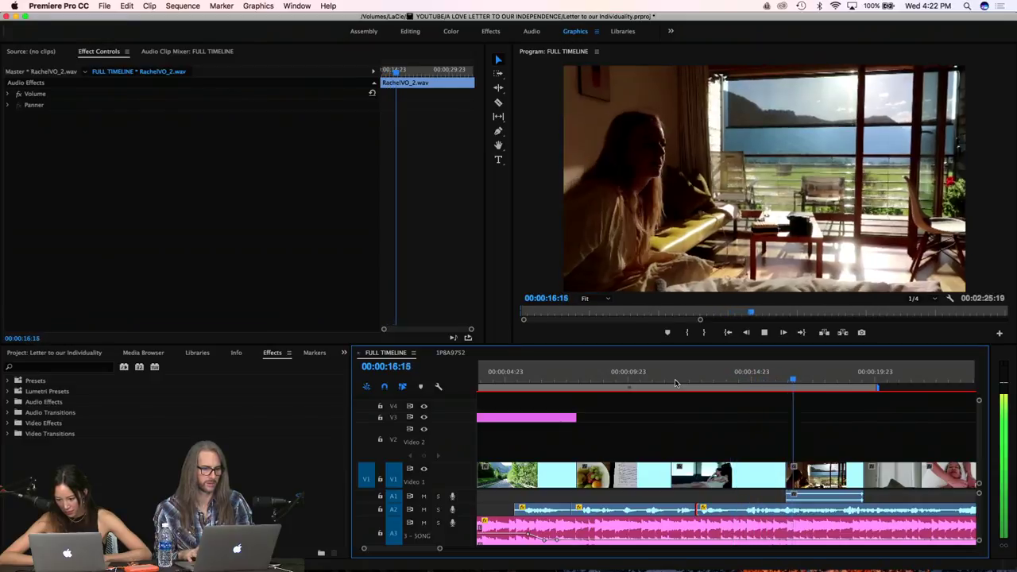
key(space)
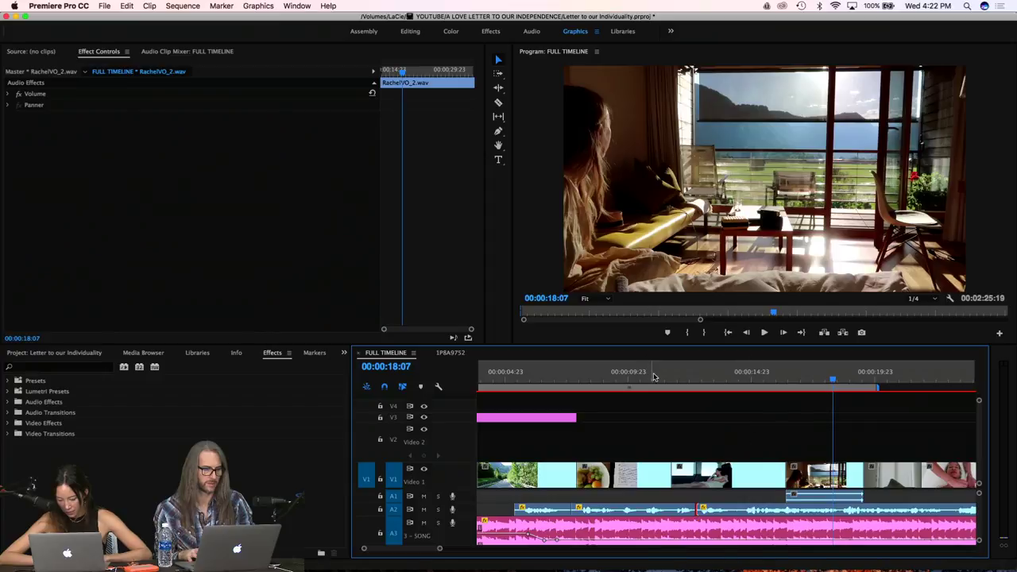
click(578, 379)
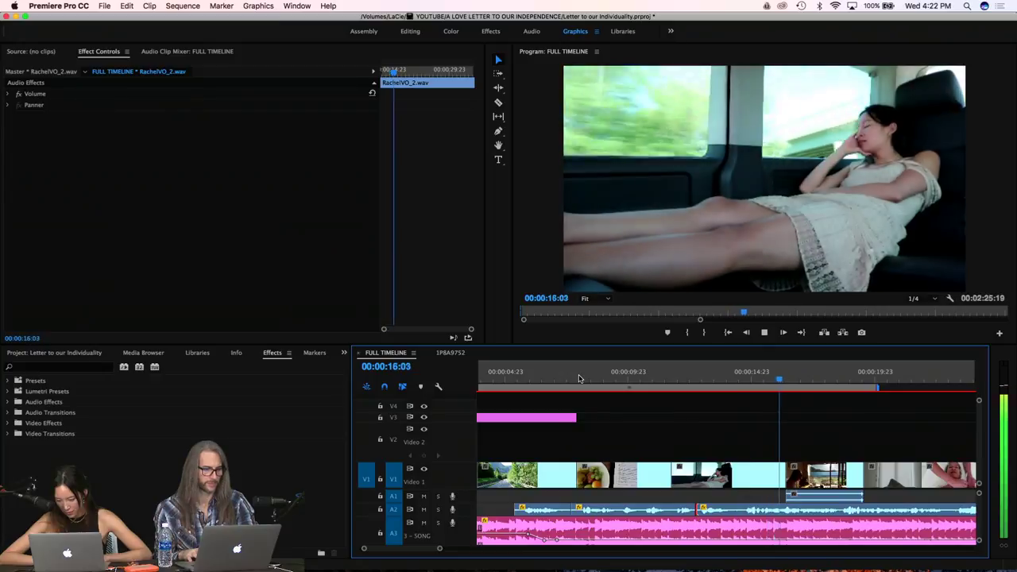
key(space)
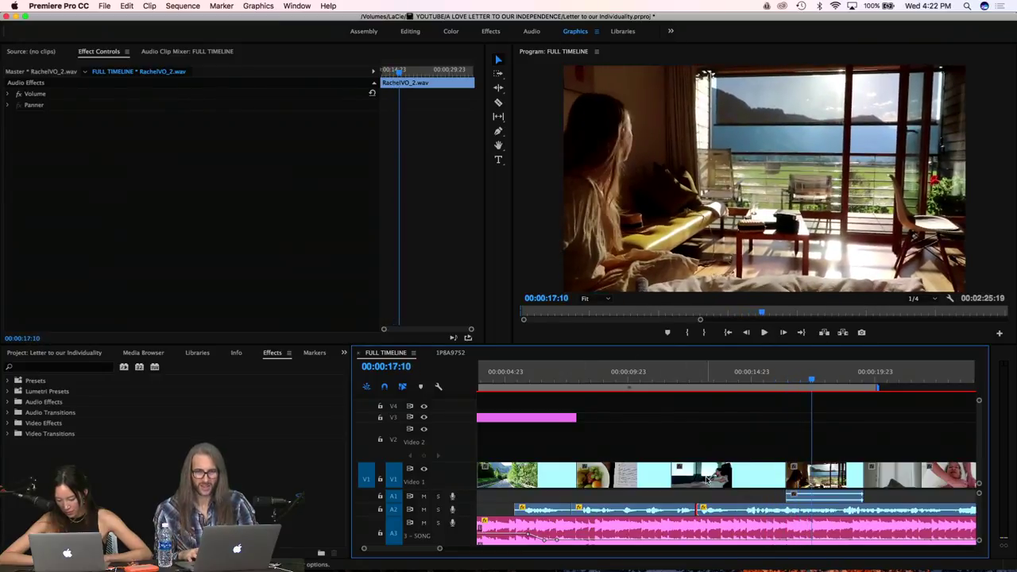
Swap the order of the car clip MVI_8927.MP4 and the window-view clip on V1, and play back from 00:00:10:19
drag(728, 477, 841, 442)
drag(771, 476, 708, 471)
drag(826, 449, 789, 475)
click(648, 377)
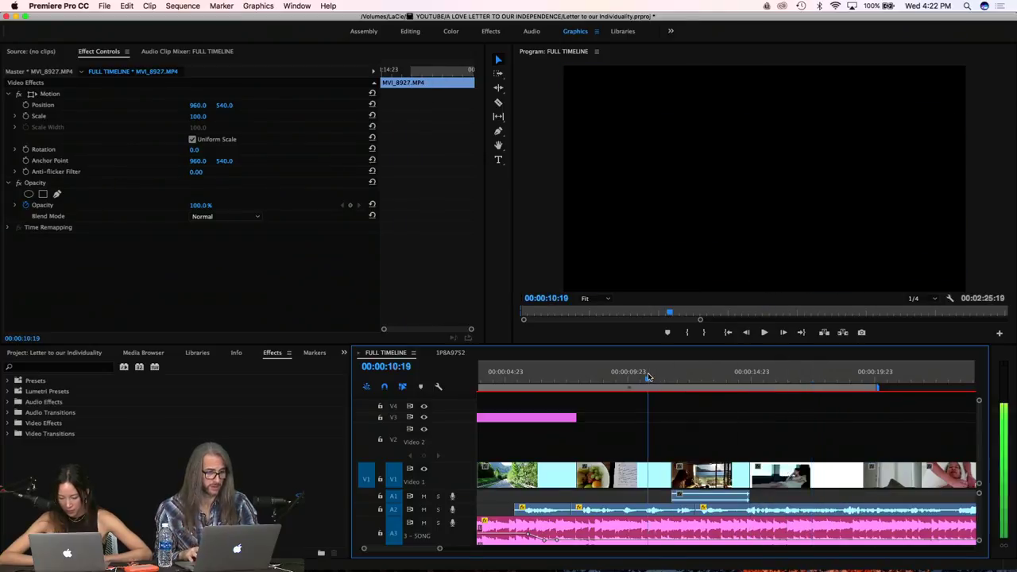
key(space)
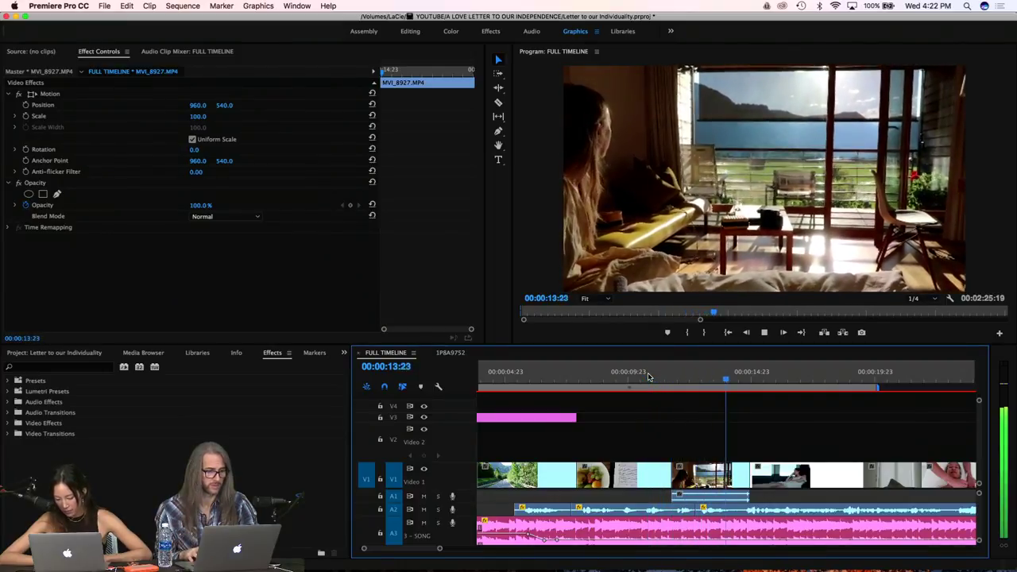
key(space)
Trim the head of the third voice-over clip on A2, slide it earlier to about 00:00:12:13, and play back the join
key(equal)
drag(664, 508, 650, 509)
click(677, 509)
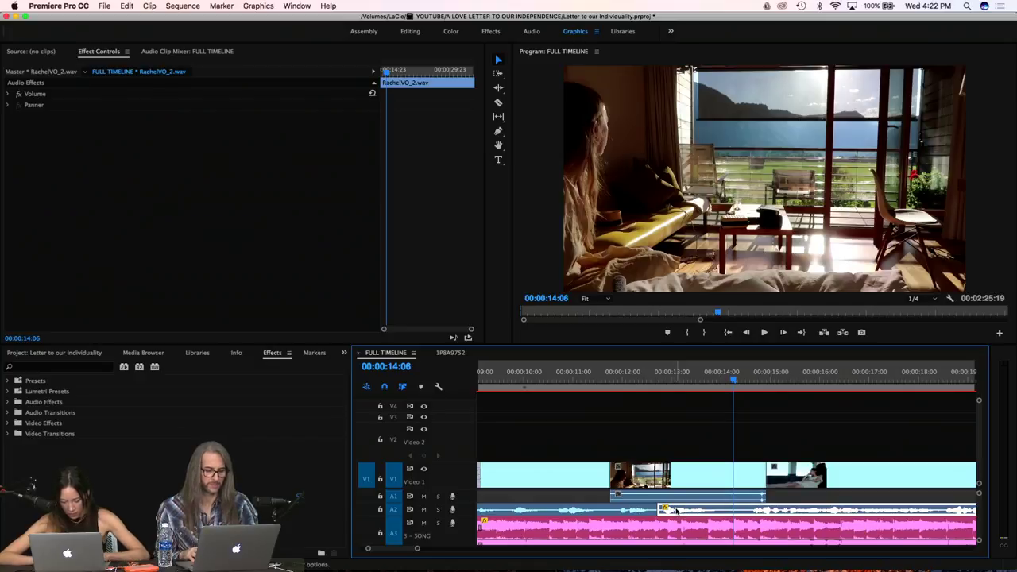
key(b)
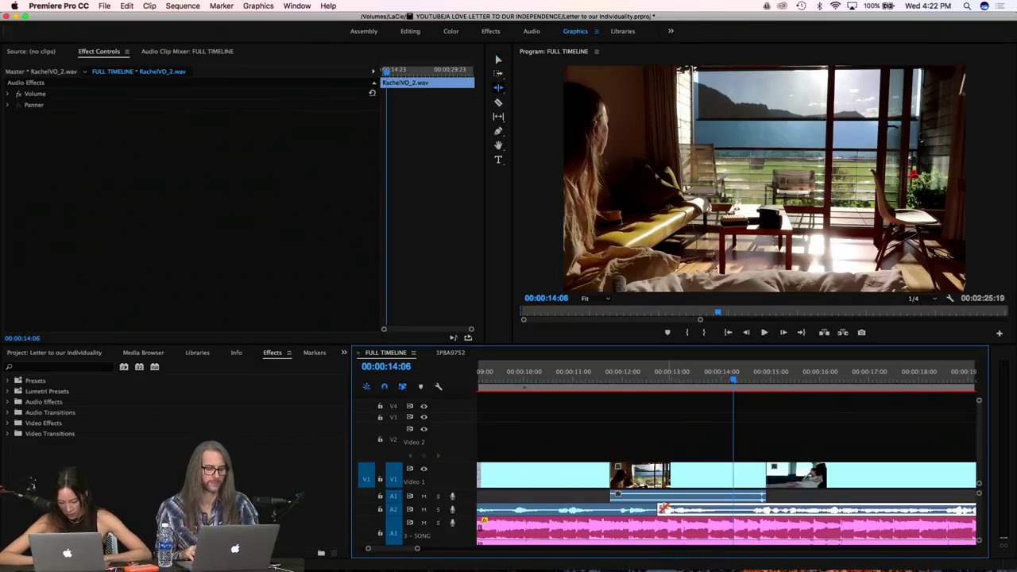
mouse_move(664, 509)
mouse_down()
mouse_move(683, 509)
mouse_move(665, 509)
mouse_up()
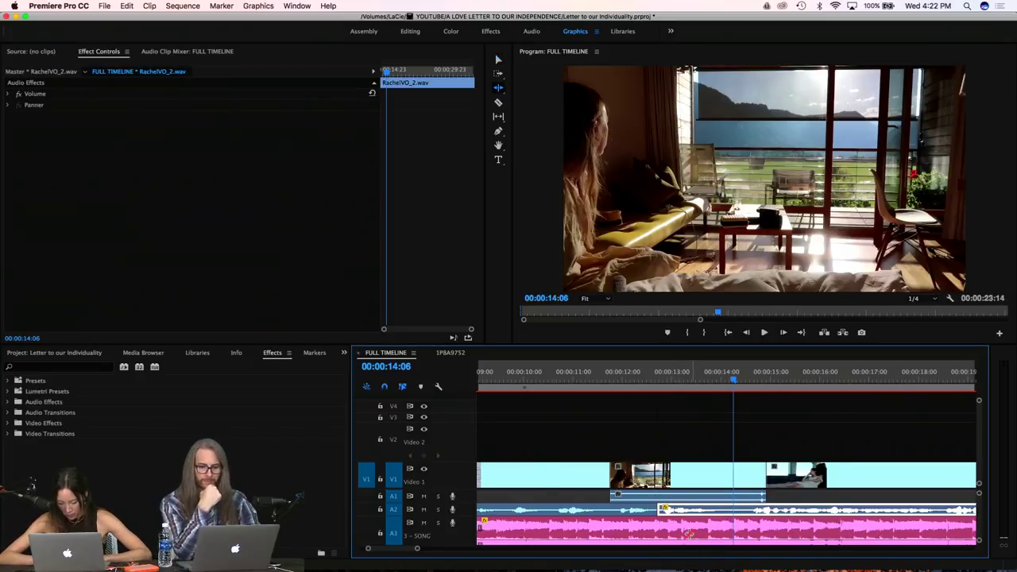
key(=)
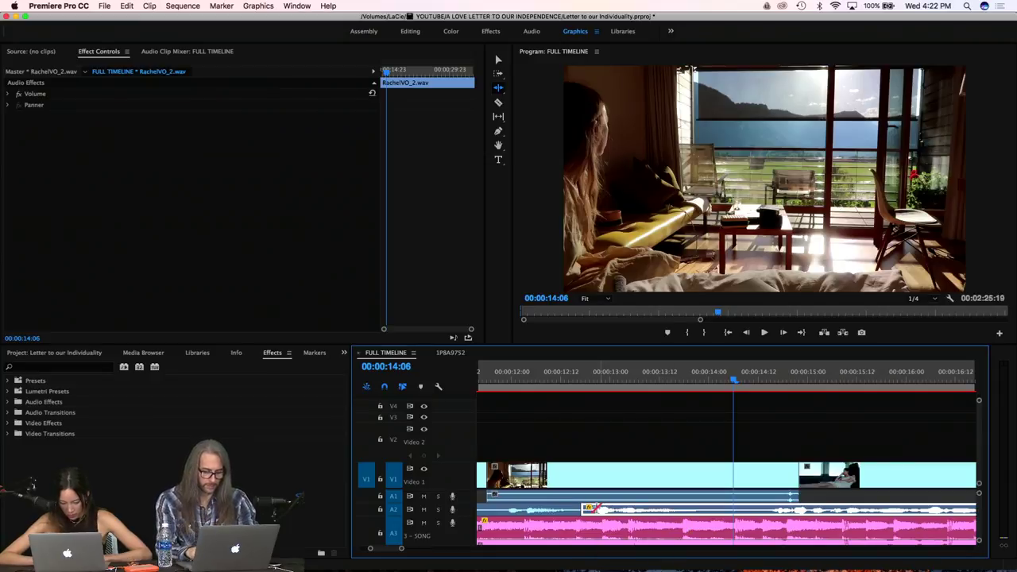
click(591, 509)
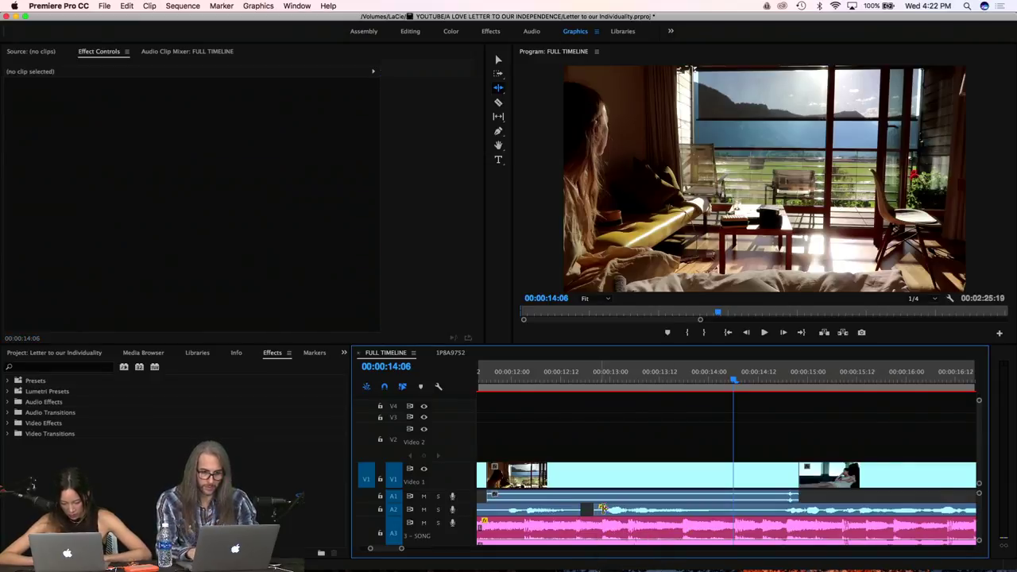
drag(599, 509, 569, 509)
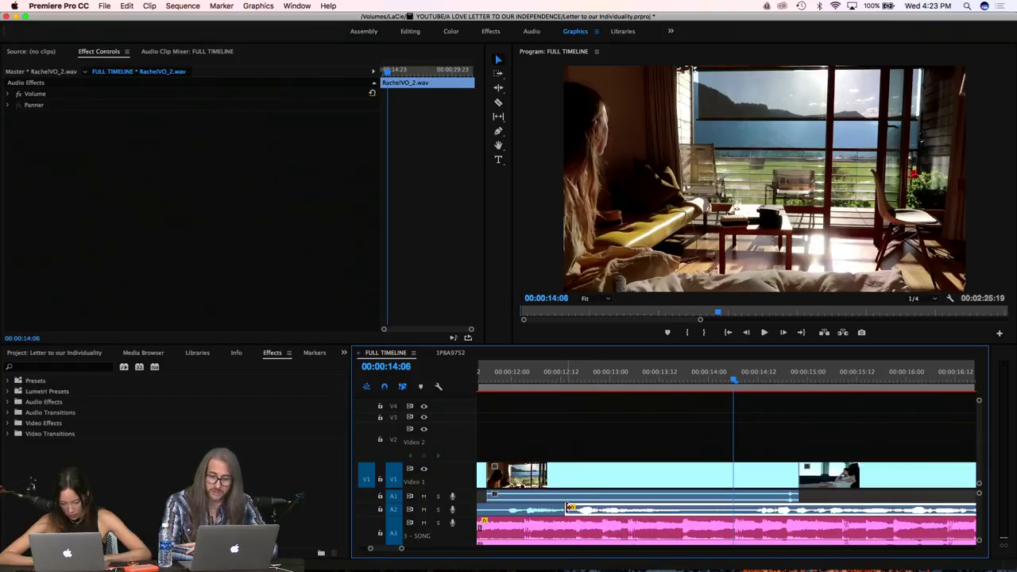
click(500, 379)
key(space)
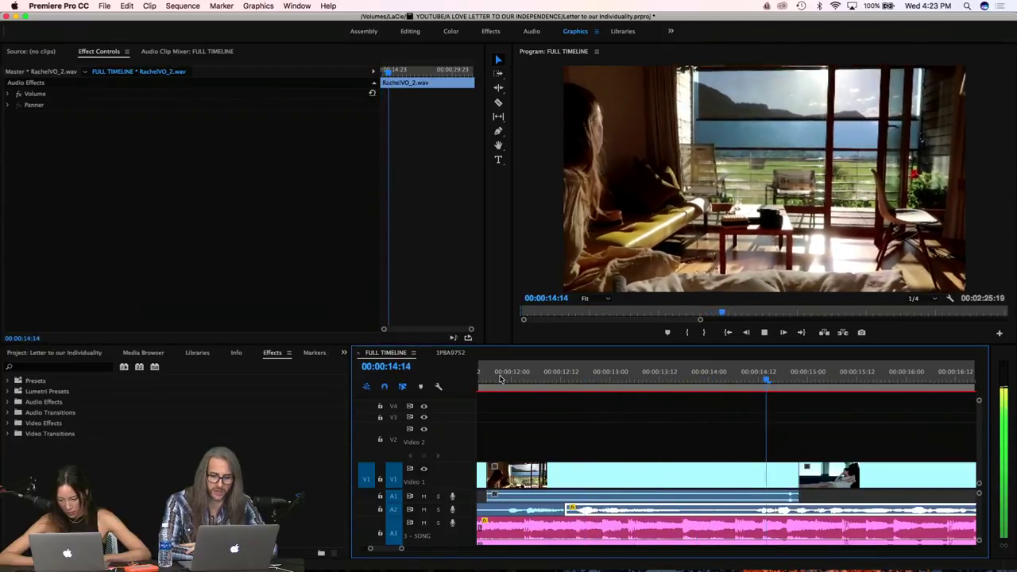
key(space)
scroll(540, 461, left, 3)
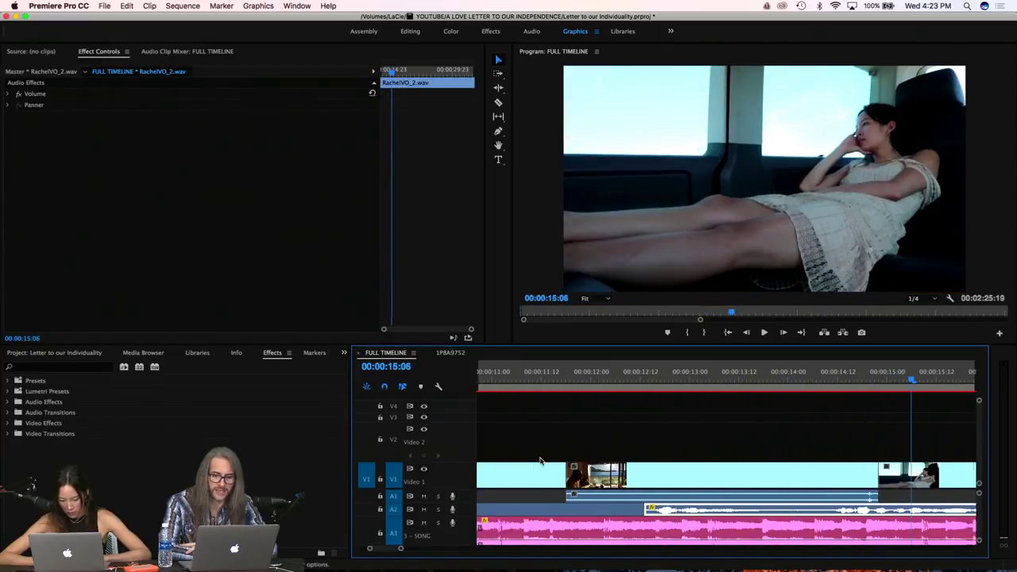
Move the V1 cut from the window-view clip to the car clip earlier to about 00:00:14:18, and play back across it
mouse_move(825, 473)
mouse_down()
mouse_move(789, 472)
mouse_move(836, 475)
mouse_up()
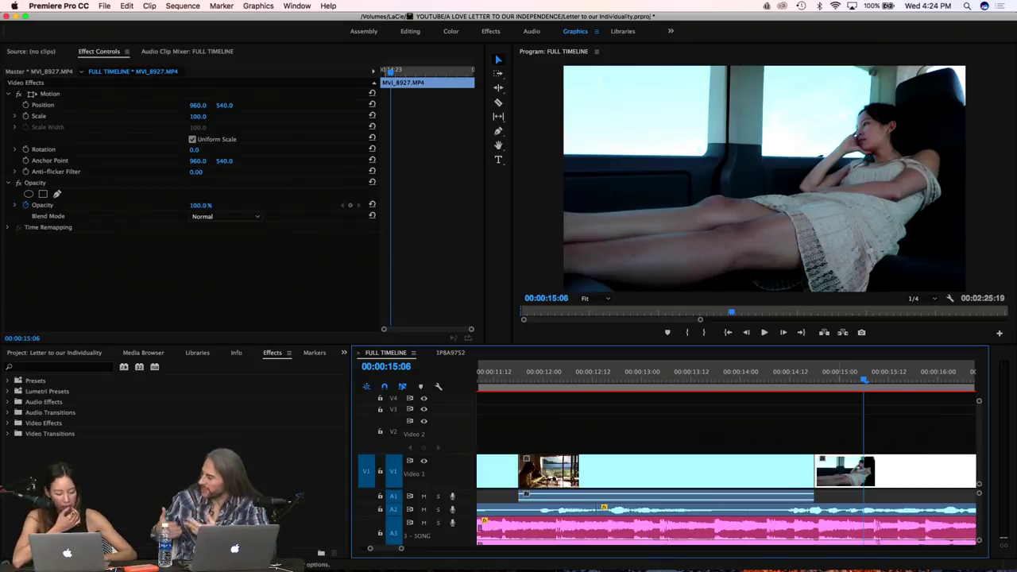
mouse_move(1011, 567)
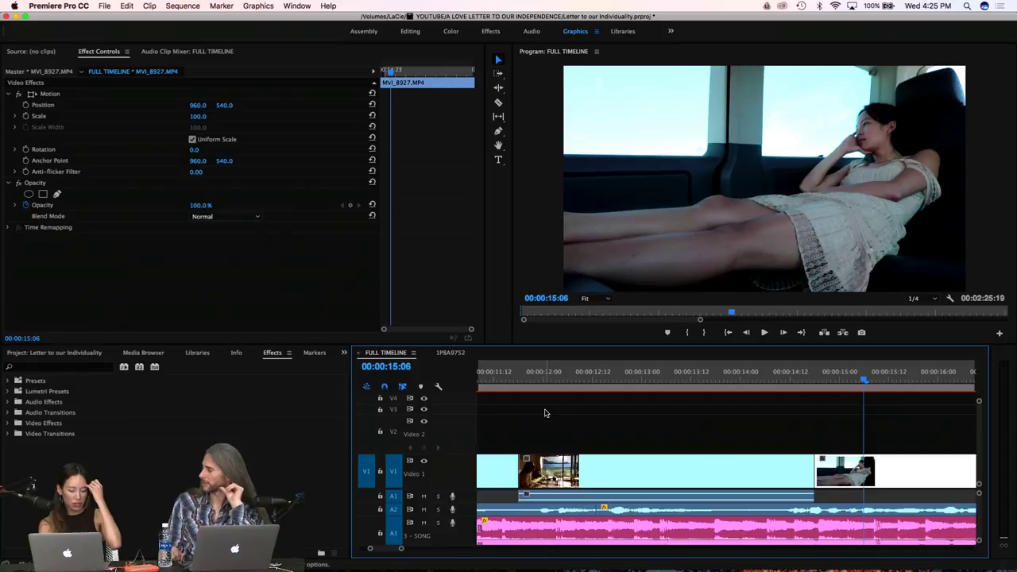
click(765, 380)
key(space)
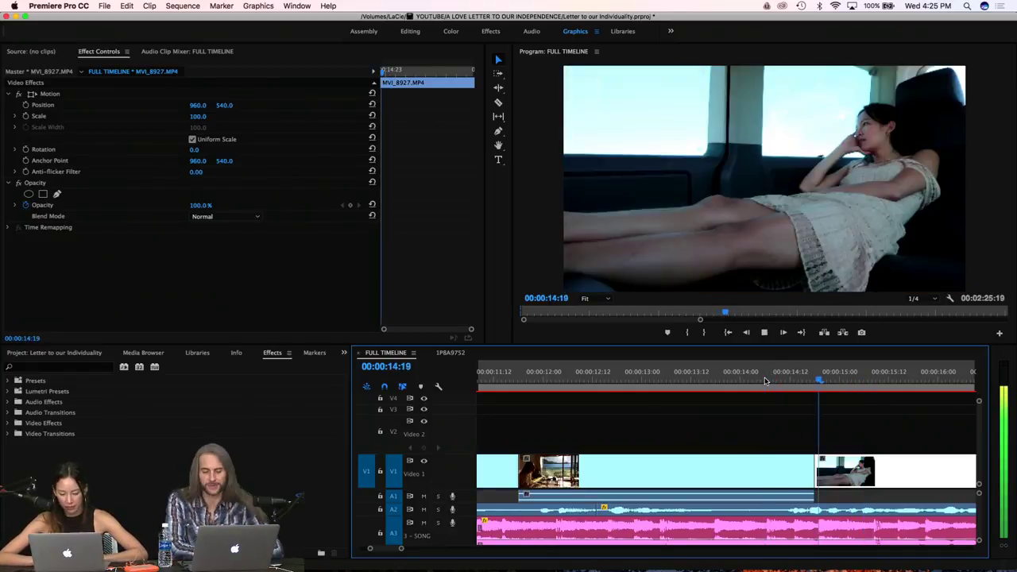
key(space)
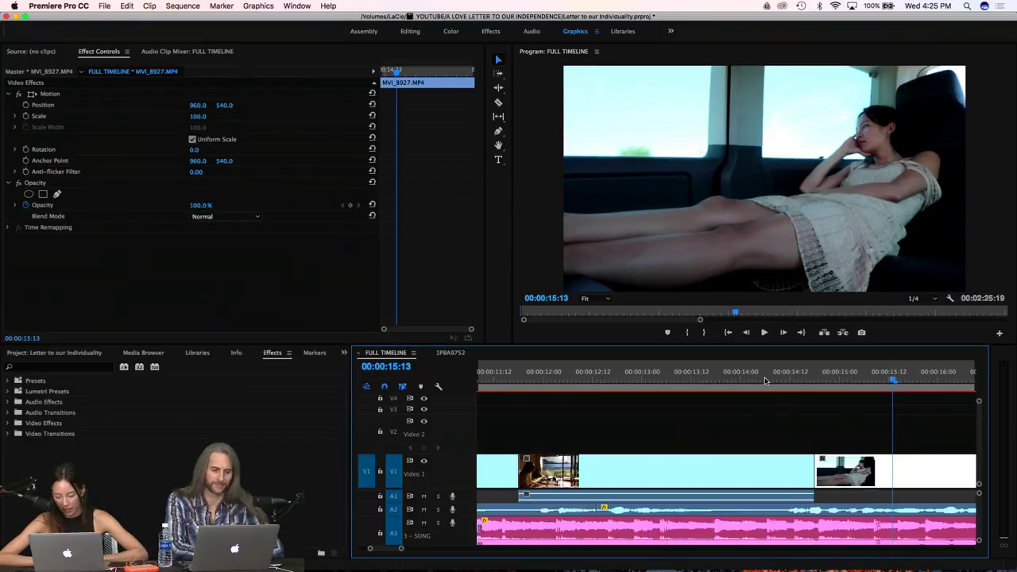
Slide the car clip MVI_8927.MP4 earlier to start at about 00:00:14:15, and play from there to 00:00:19:08
drag(814, 461, 803, 461)
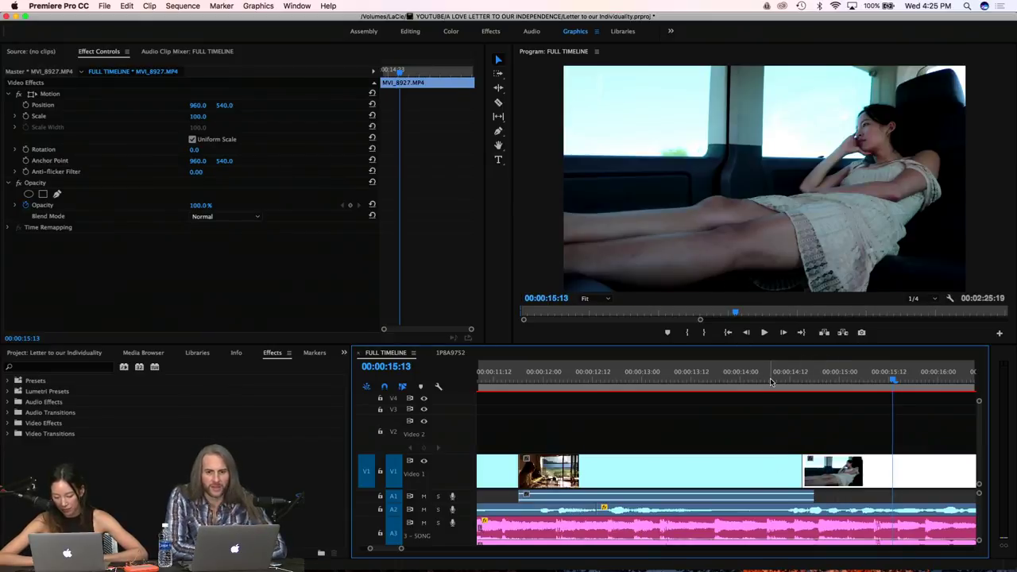
click(770, 381)
key(space)
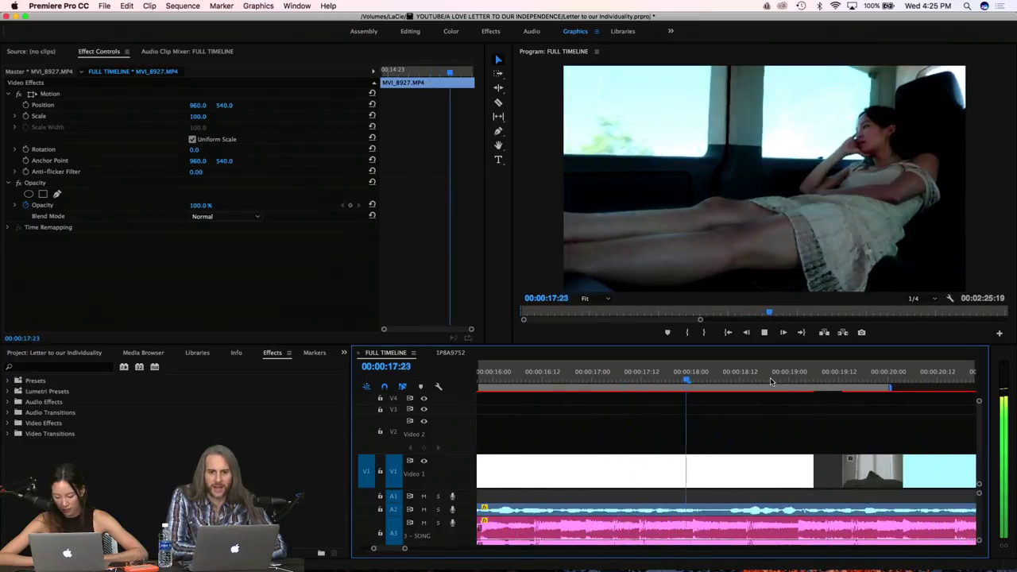
key(space)
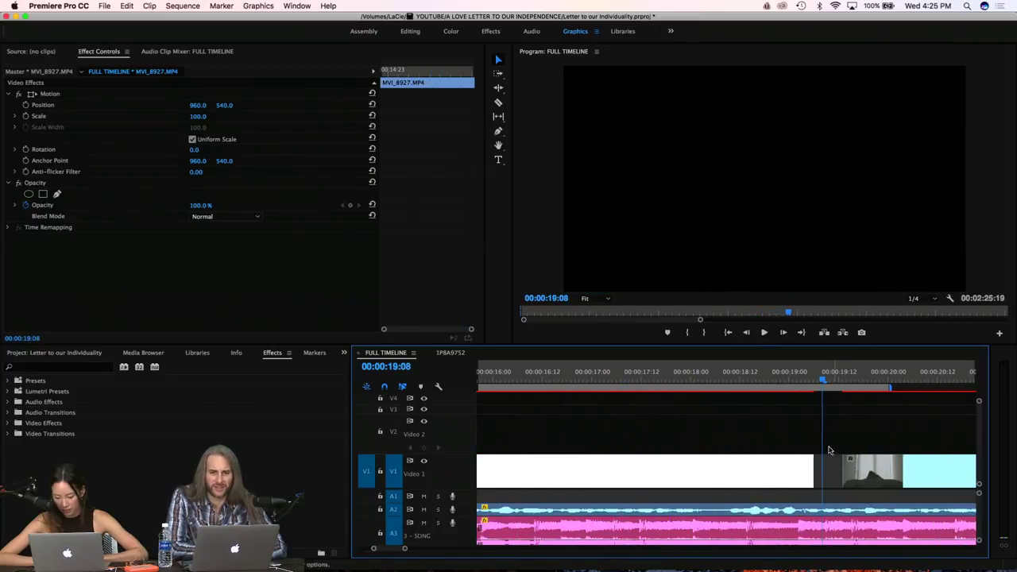
Close the gap before MVI_8933.MP4 on V1, slide the clip earlier to about 00:00:18:09, and play back from 00:00:17:20
click(847, 474)
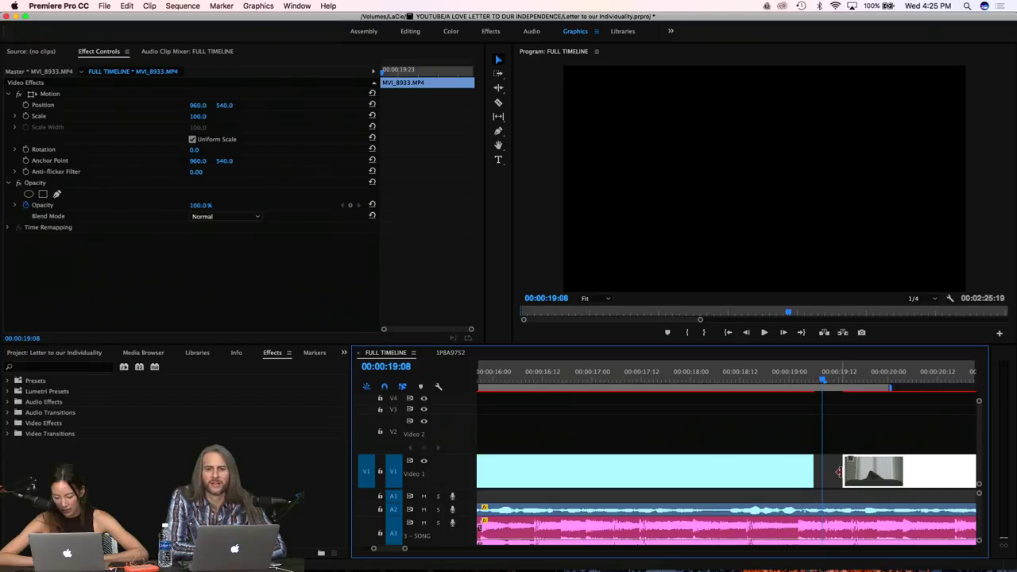
click(836, 472)
key(Delete)
drag(819, 465, 755, 472)
click(674, 383)
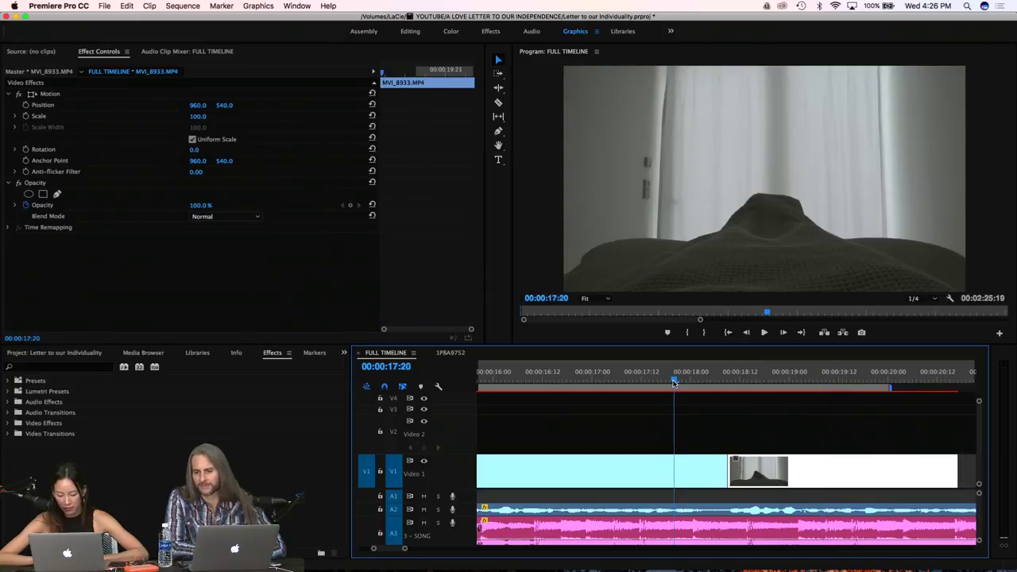
key(space)
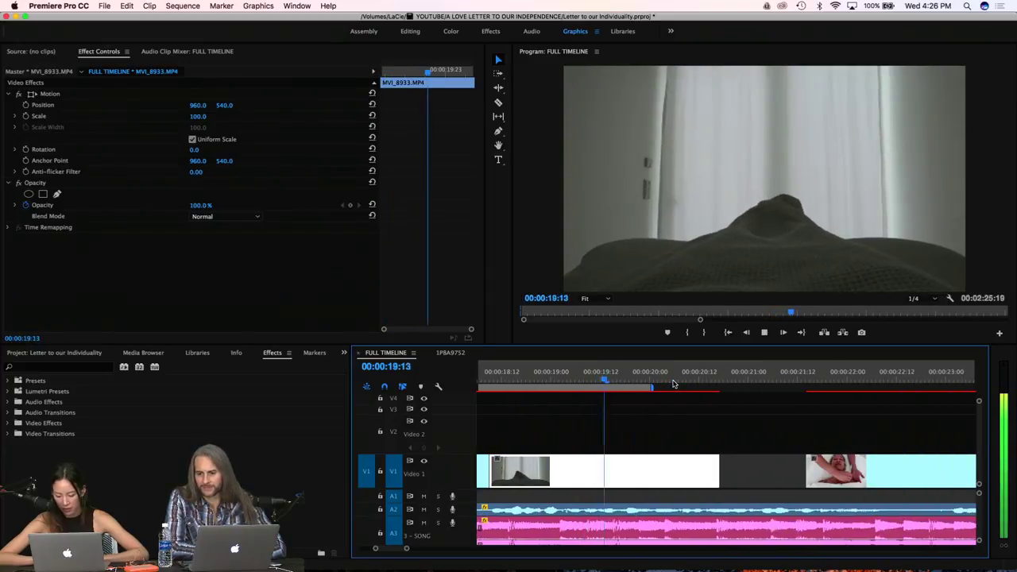
key(space)
Close the gap before the spa massage clip on V1, and play the sequence from about 00:00:20:00 to 00:00:33:23
click(766, 473)
key(Delete)
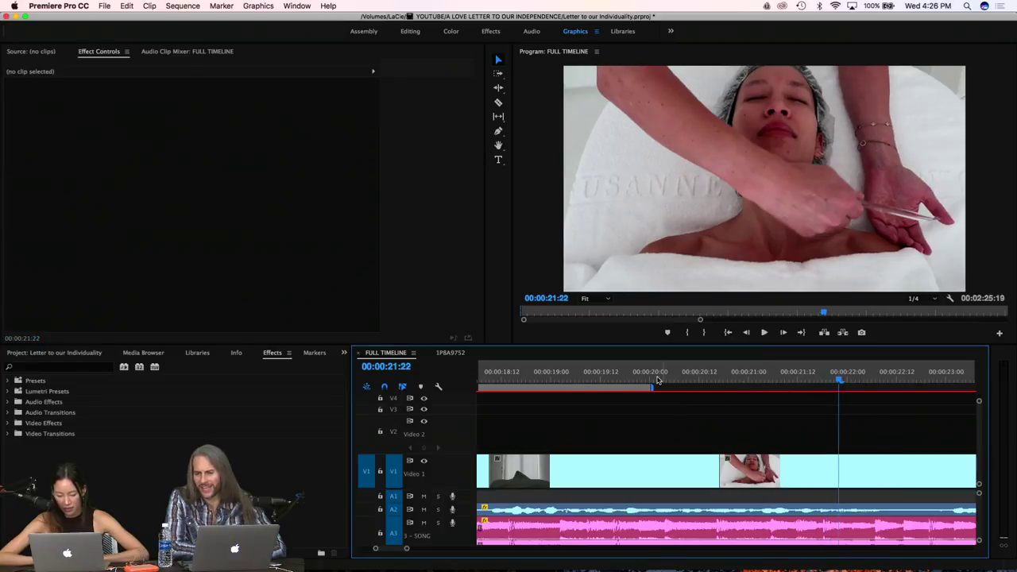
click(652, 381)
key(space)
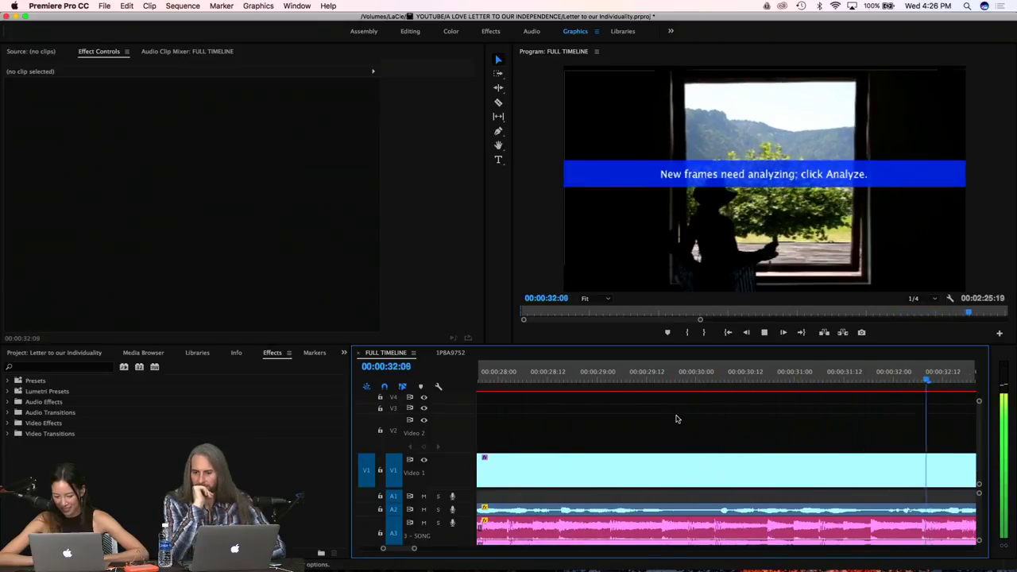
key(space)
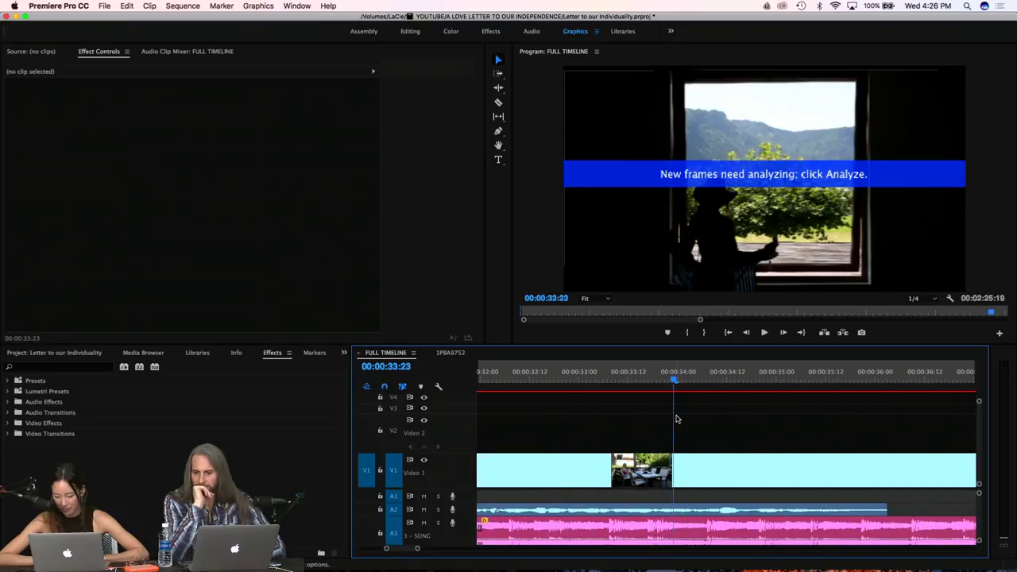
Slide the terrace clip MVI_8979.MP4 later to about 00:00:33:15, cue the playhead at 00:00:26:14, and lower the system volume
scroll(611, 443, down, 5)
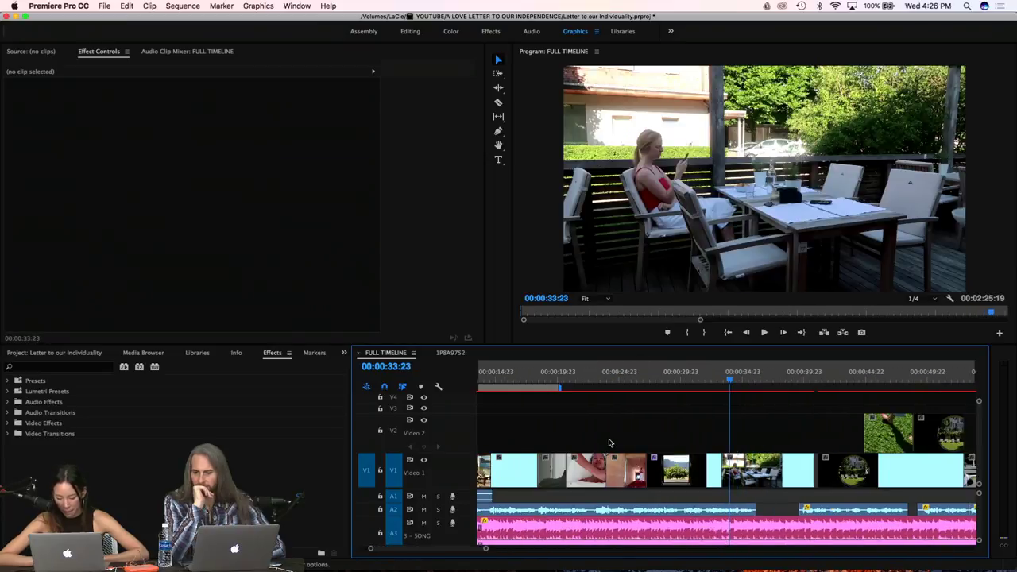
scroll(577, 465, up, 3)
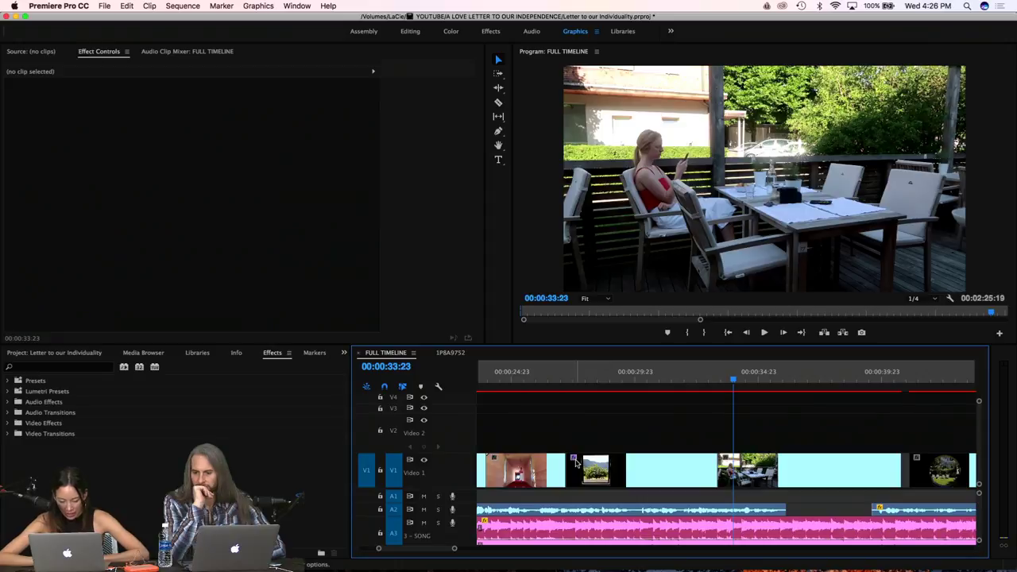
drag(569, 380, 692, 392)
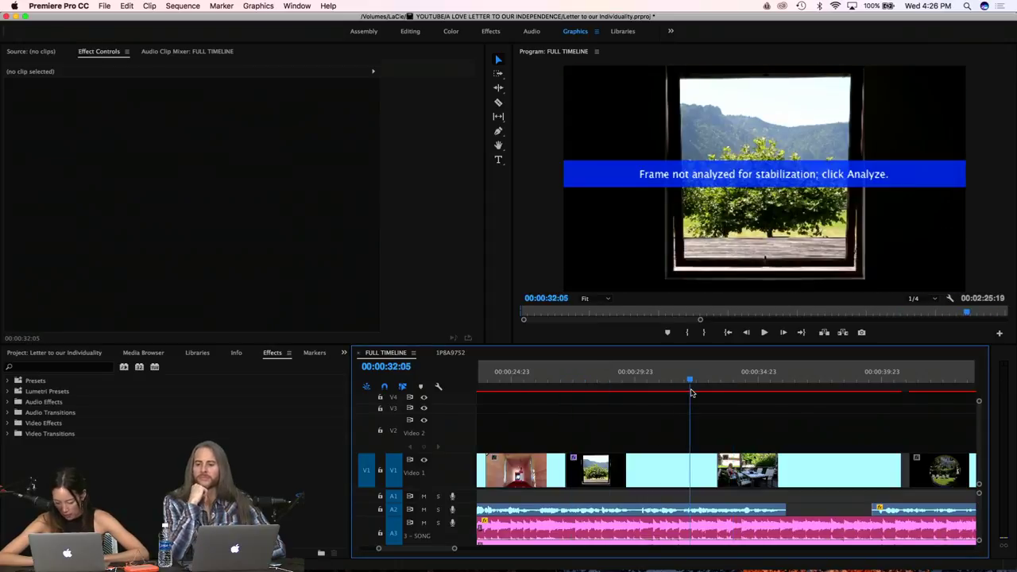
drag(795, 466, 814, 470)
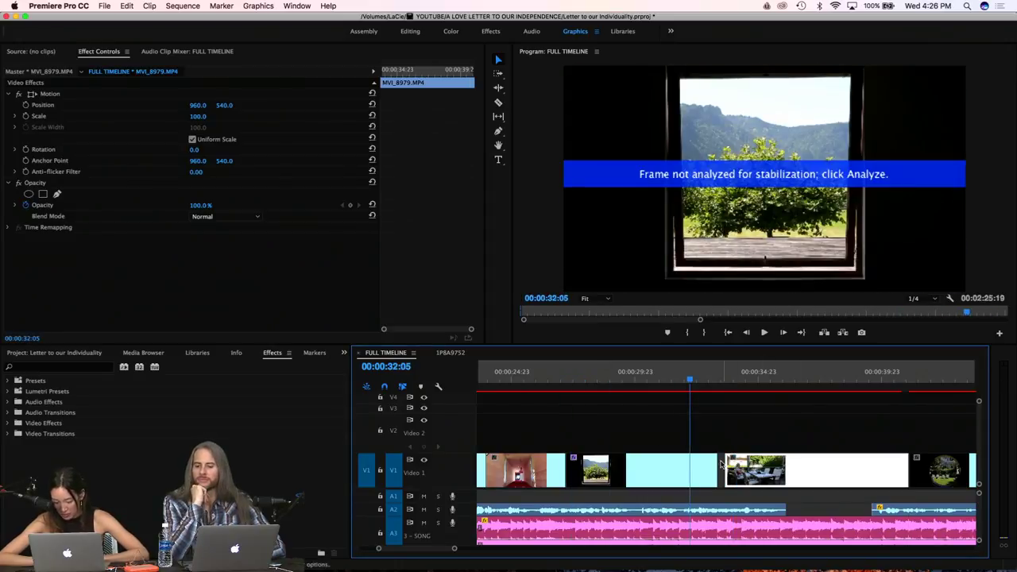
click(552, 379)
key(XF86AudioLowerVolume)
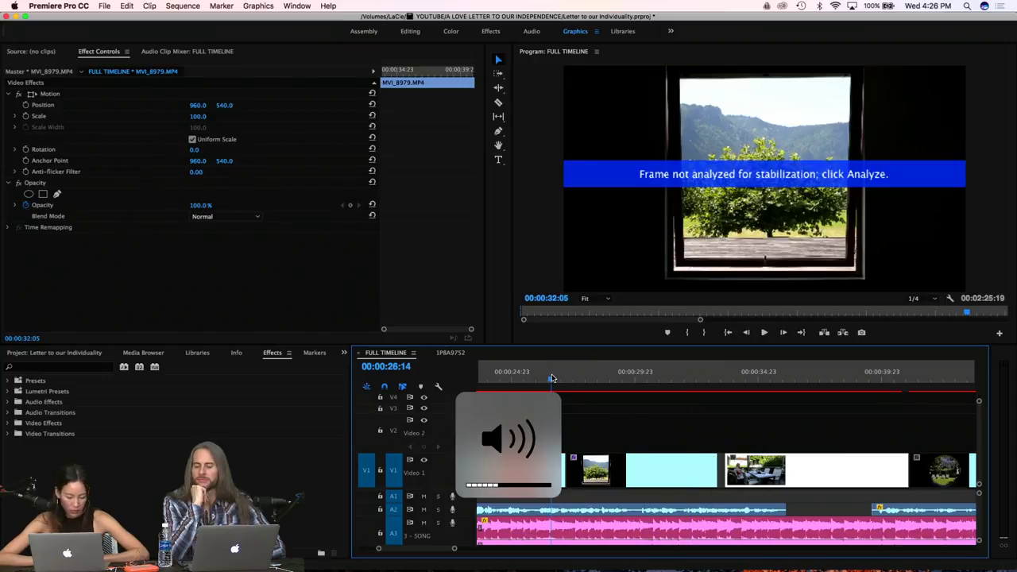
Play back the sequence from about 00:00:22:15 through the window shot and into the terrace café shot
scroll(552, 379, up, 3)
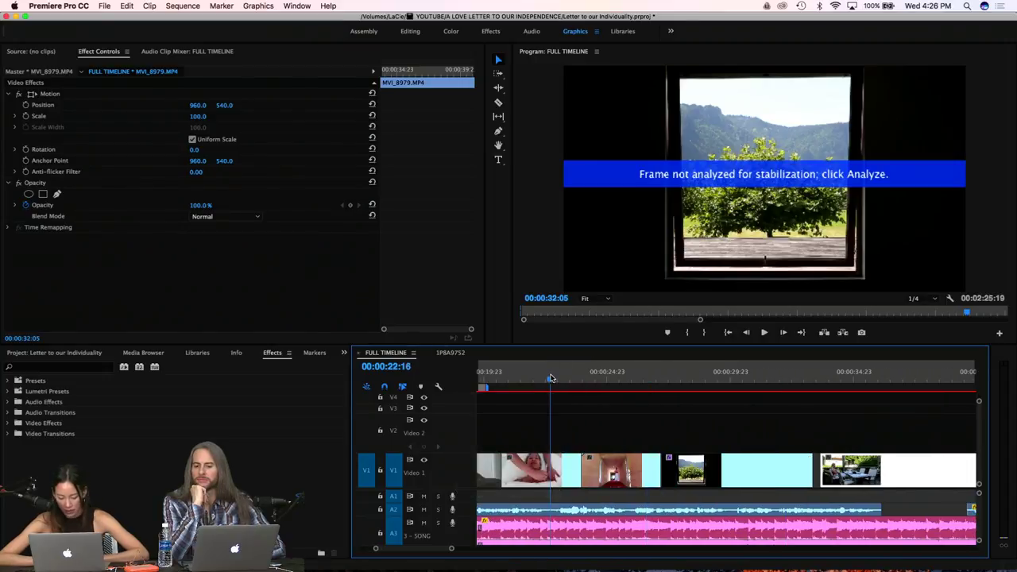
click(602, 225)
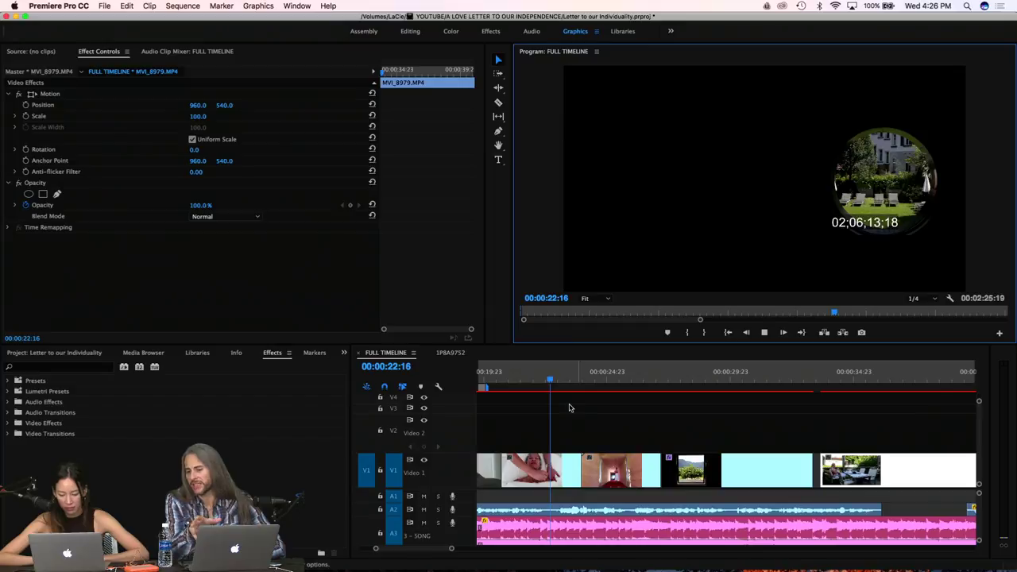
click(552, 385)
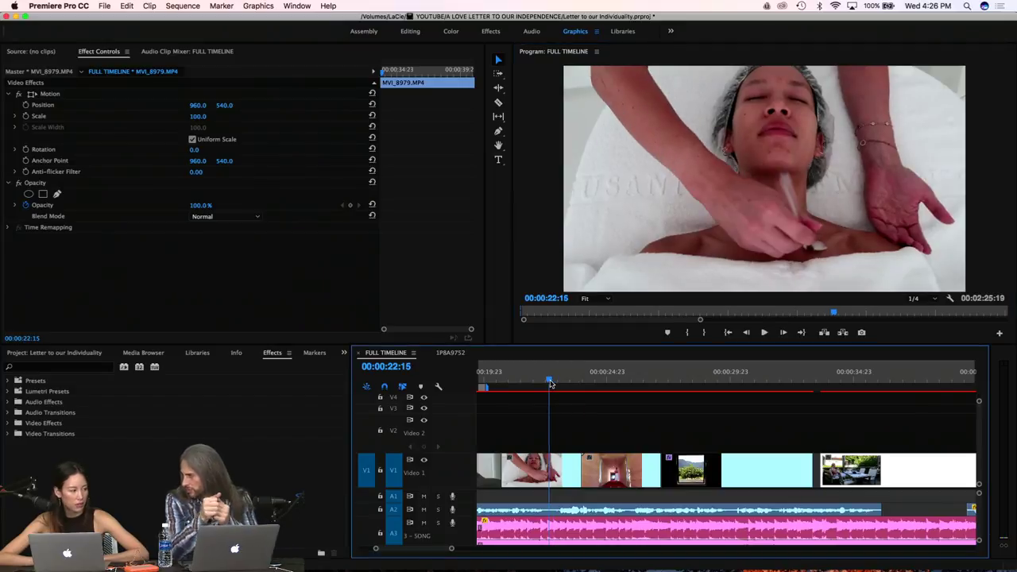
key(space)
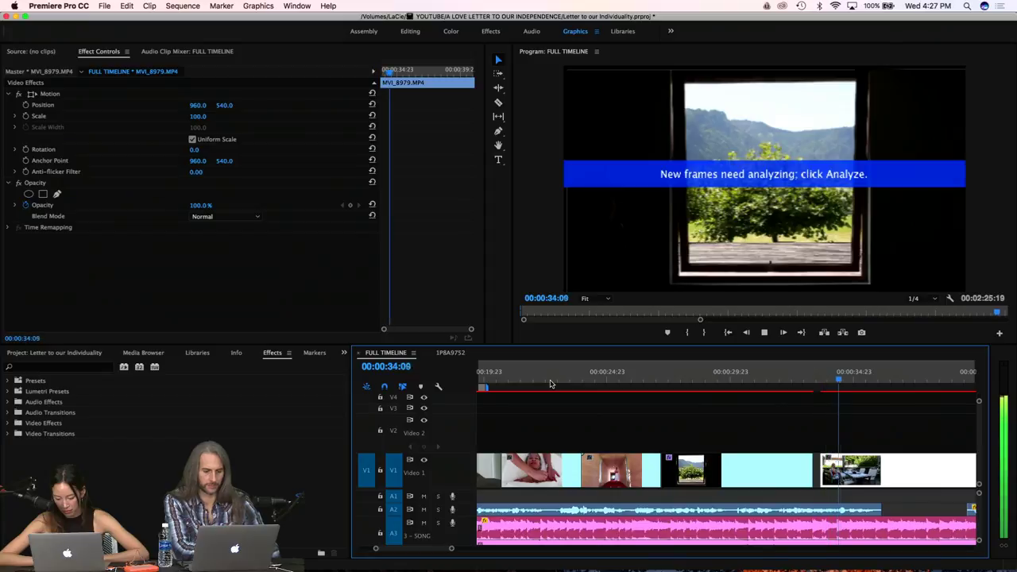
key(space)
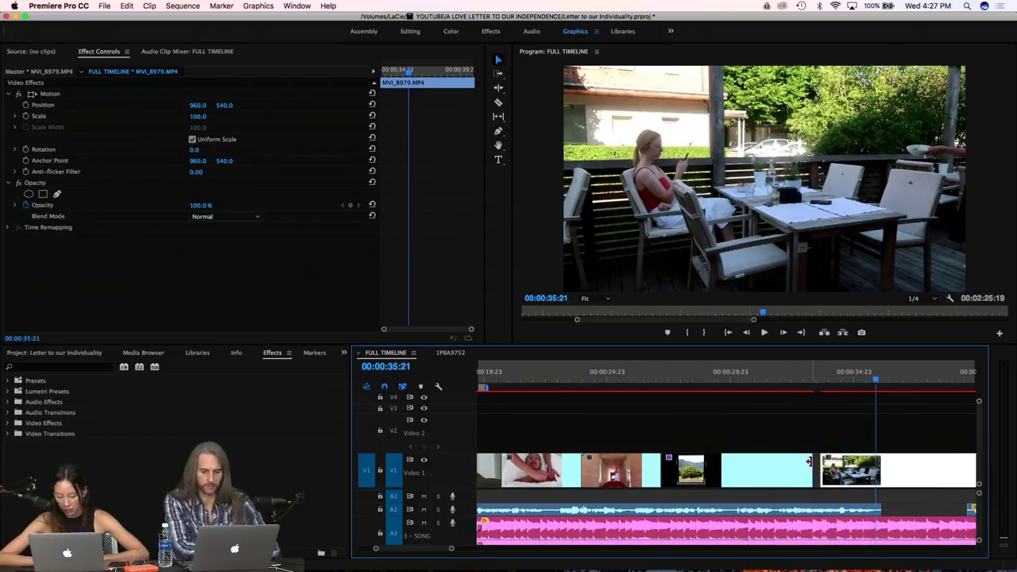
Move the terrace café clip up to track V4 and slide the round-window garden clip on V1 against the end of the window clip
scroll(831, 447, right, 5)
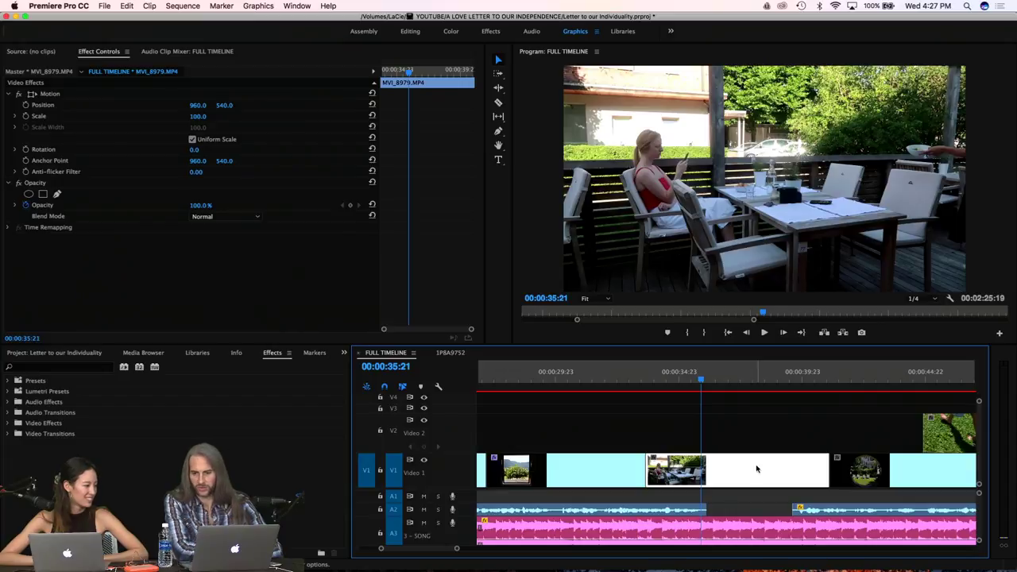
drag(728, 475, 740, 421)
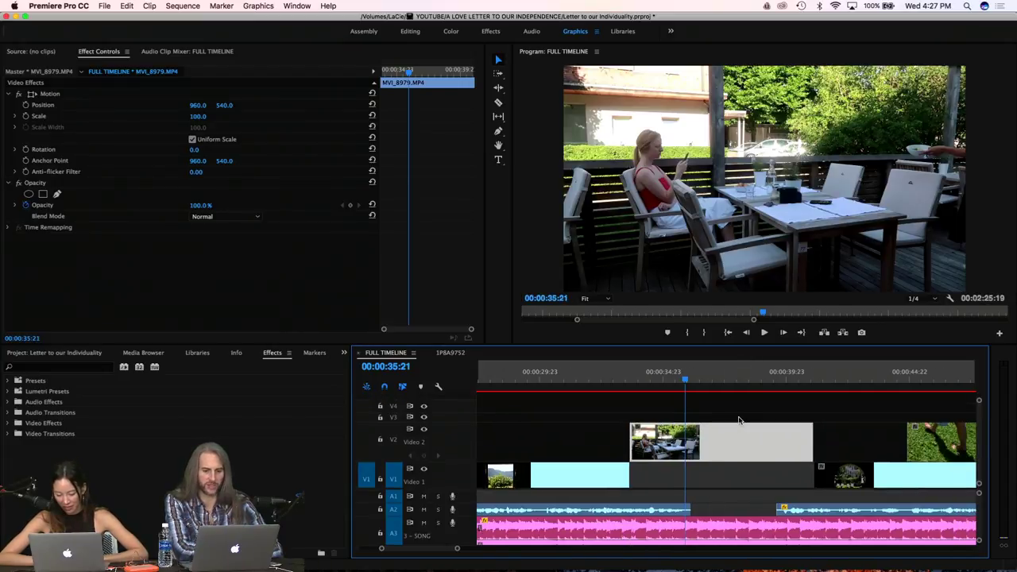
key(alt+Up)
key(alt+Up)
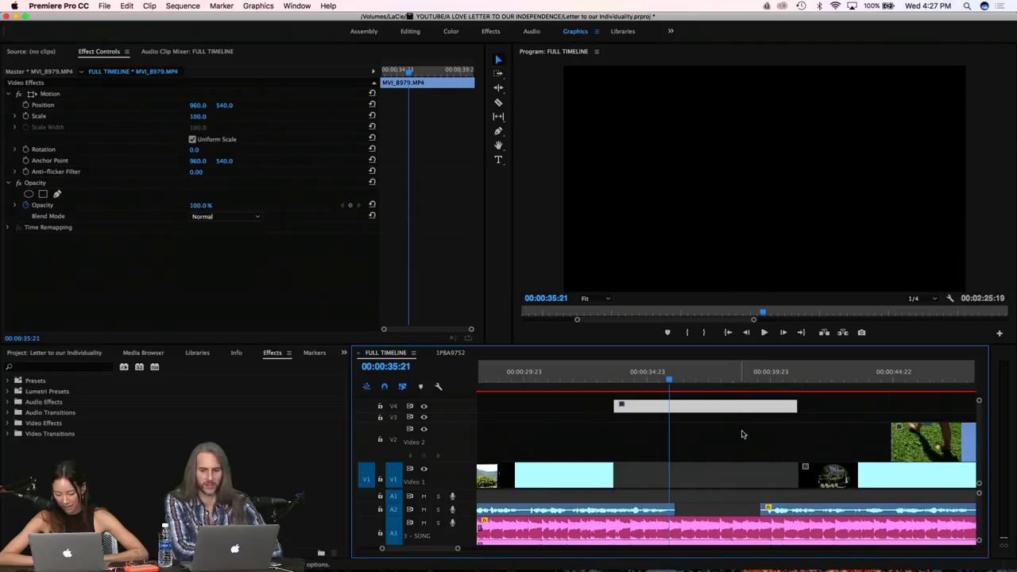
drag(826, 472, 664, 484)
Play the cut at the end of the window clip and hide the output of track V4
click(587, 381)
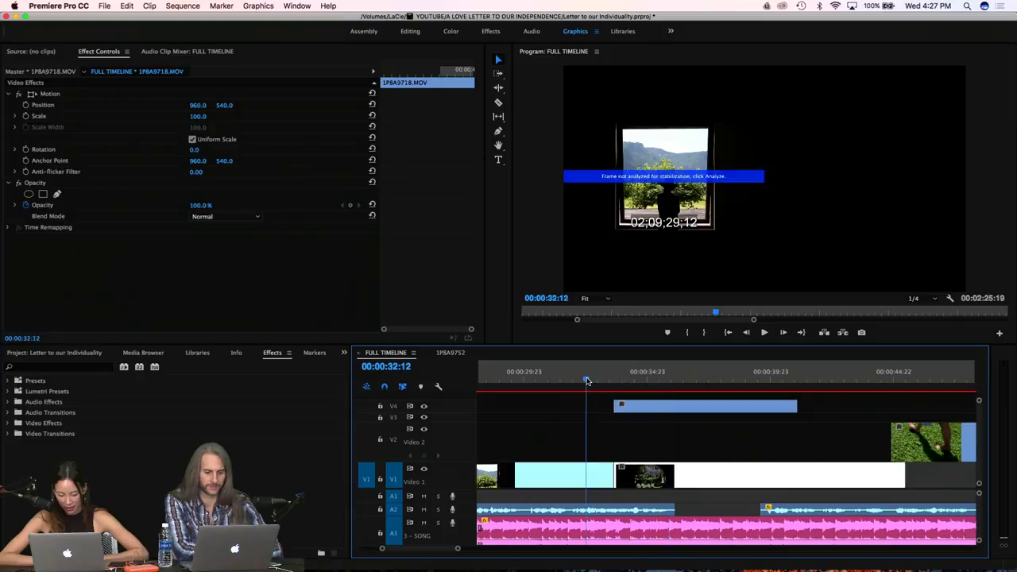
drag(587, 381, 589, 381)
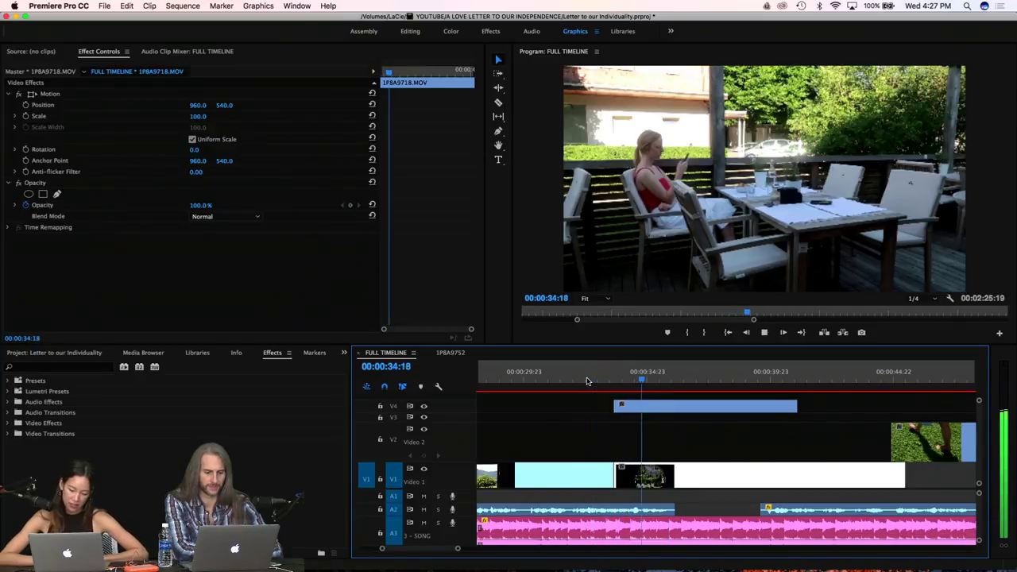
key(space)
click(641, 415)
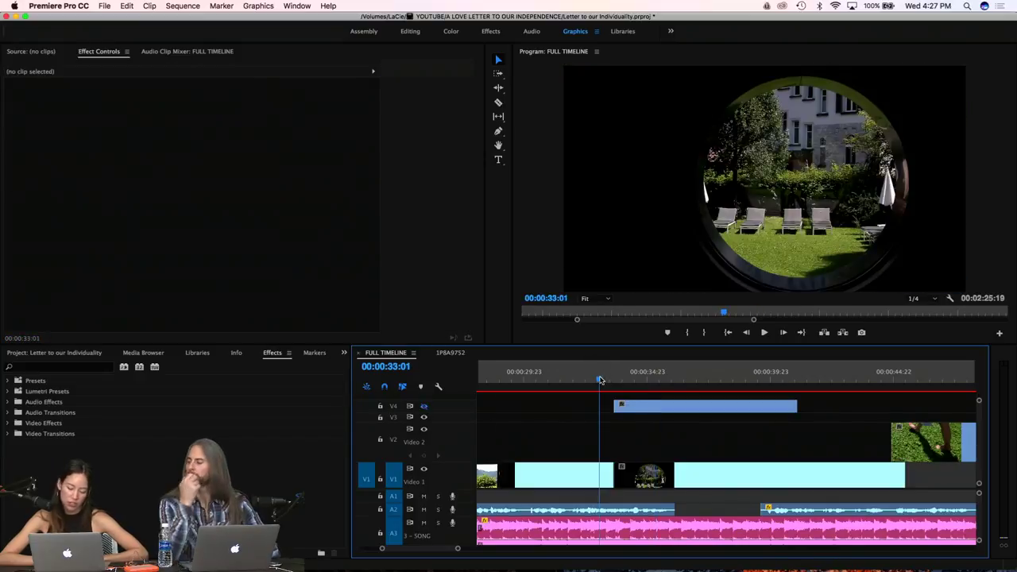
drag(566, 376, 555, 378)
key(space)
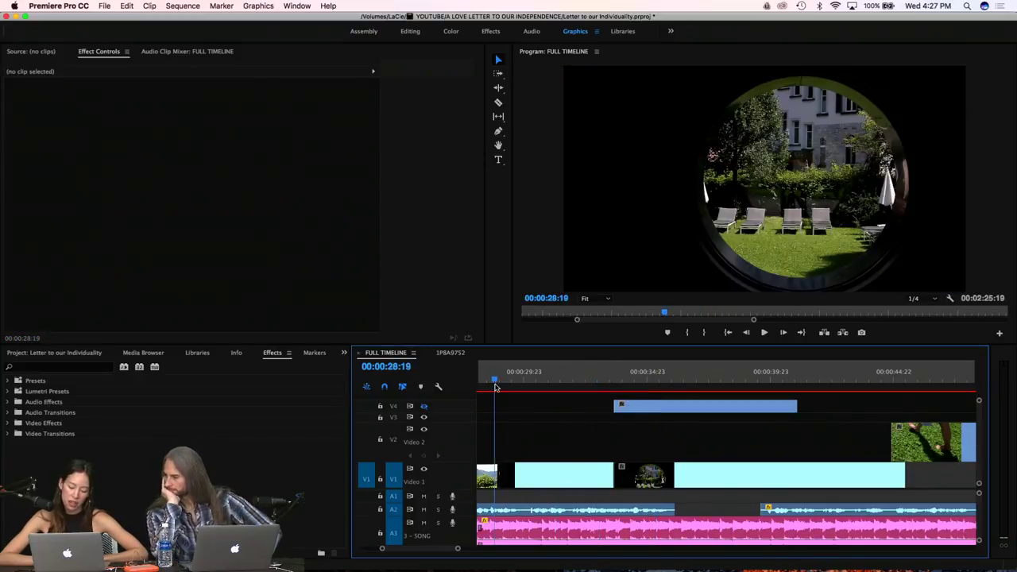
Replay the window shot up to about 00:00:31:10 with the playback volume lowered
scroll(496, 387, up, 5)
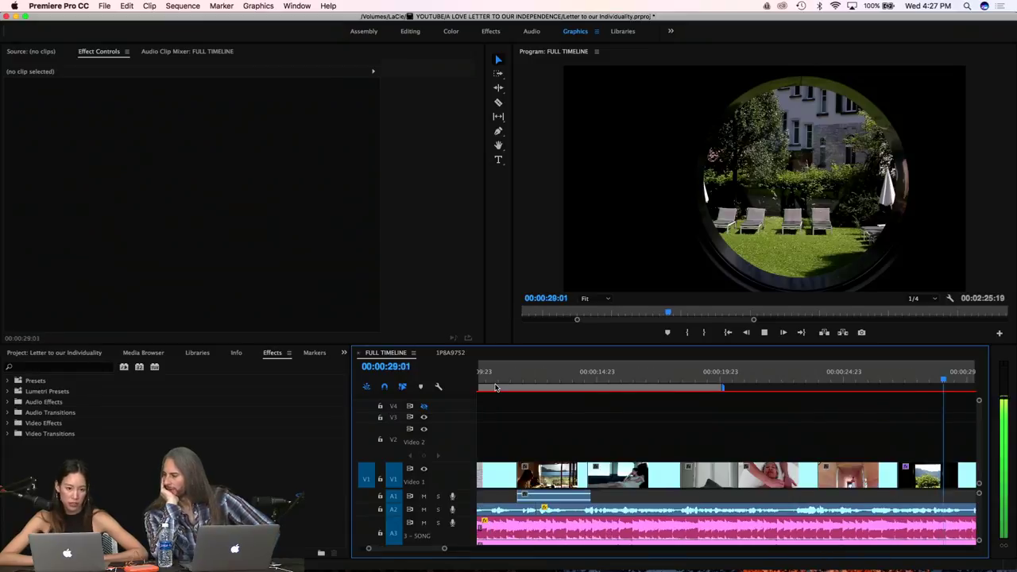
key(space)
scroll(533, 412, up, 3)
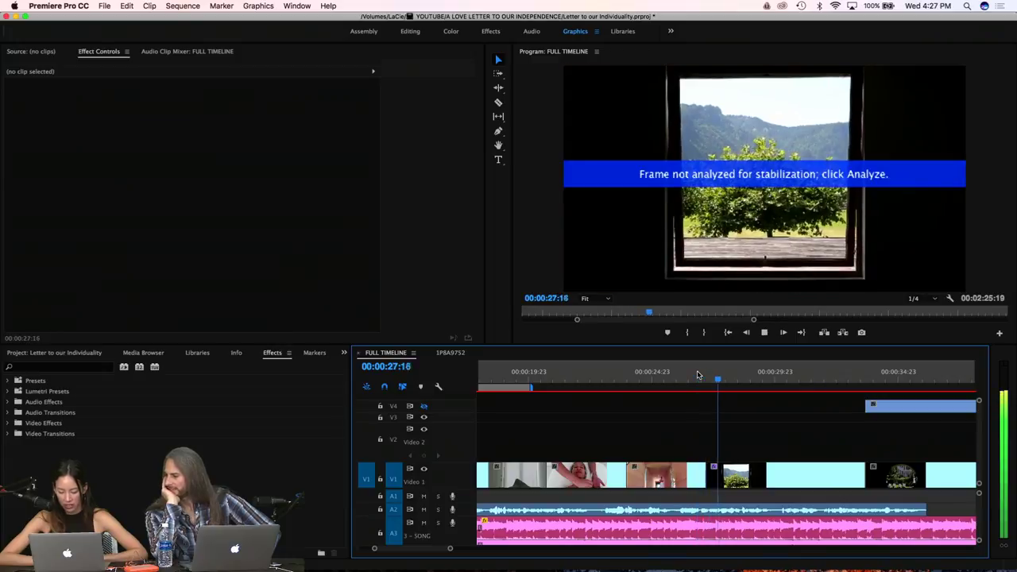
key(XF86AudioRaiseVolume)
key(XF86AudioLowerVolume)
key(XF86AudioLowerVolume)
key(XF86AudioLowerVolume)
key(XF86AudioLowerVolume)
key(XF86AudioLowerVolume)
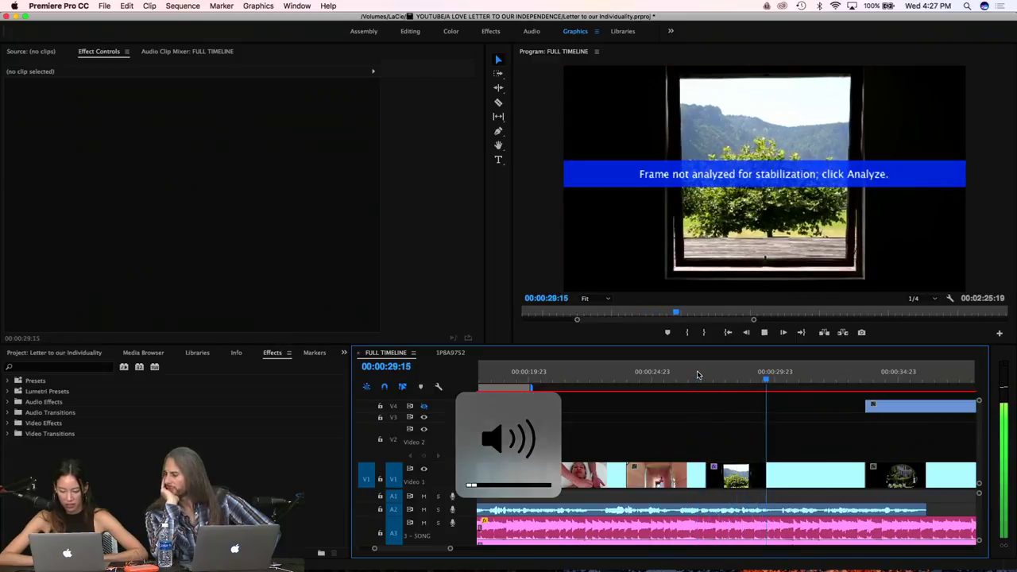
key(space)
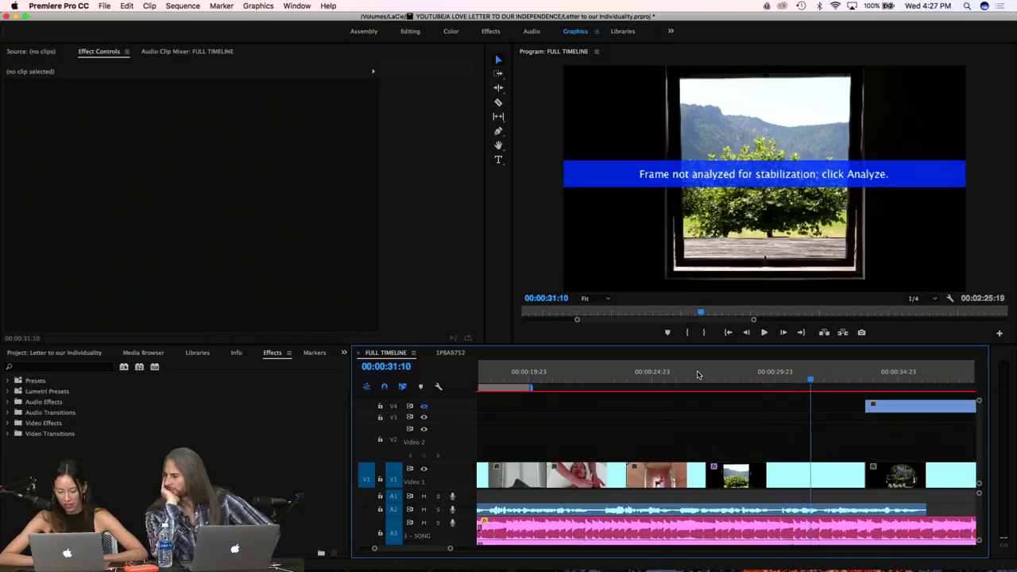
Preview the towel shot 1P8A9727.MOV at about 00:01:05 as an alternative to follow the window shot
scroll(779, 416, right, 5)
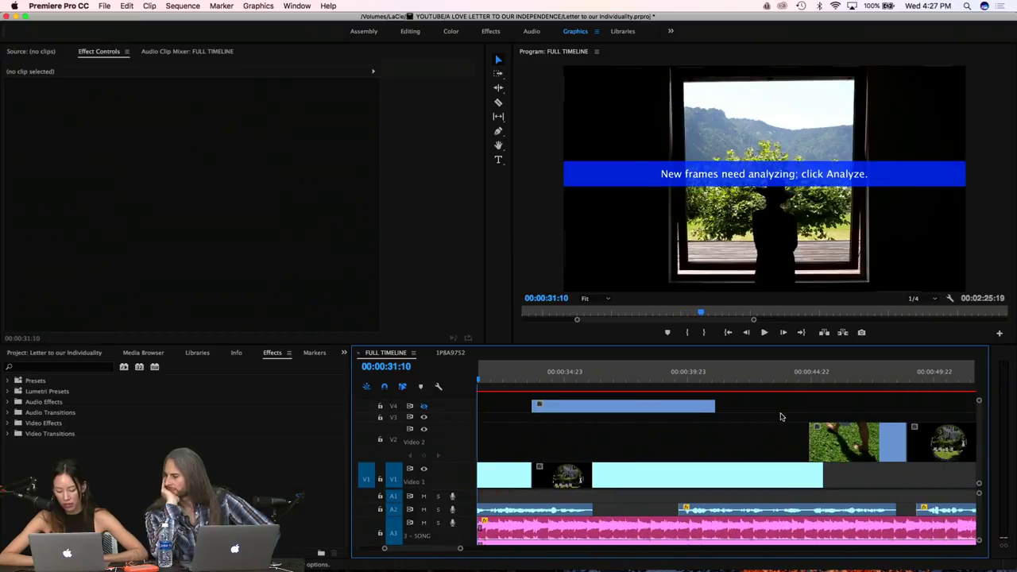
scroll(689, 476, right, 3)
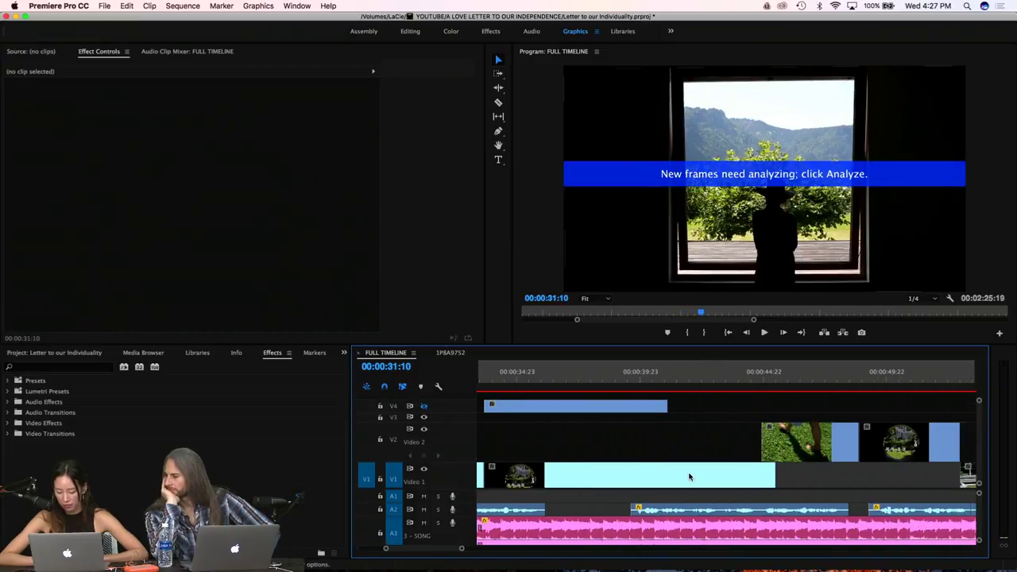
scroll(720, 385, right, 3)
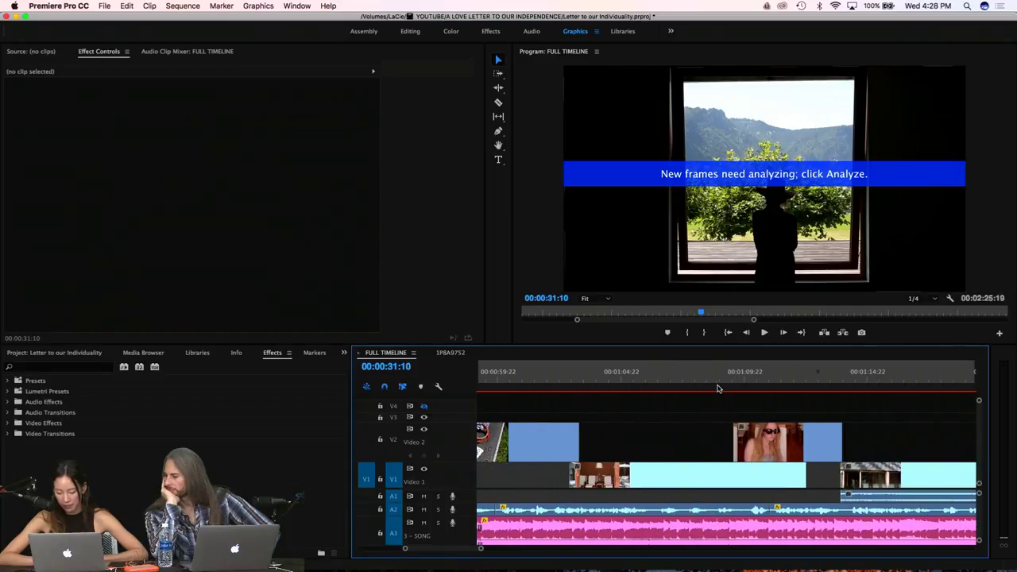
click(630, 383)
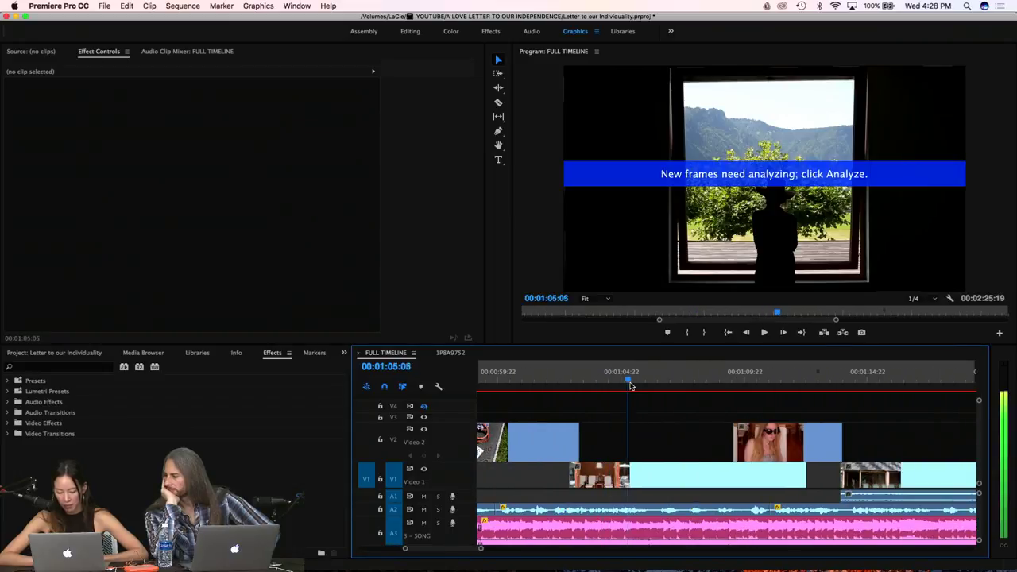
click(715, 479)
scroll(626, 469, left, 7)
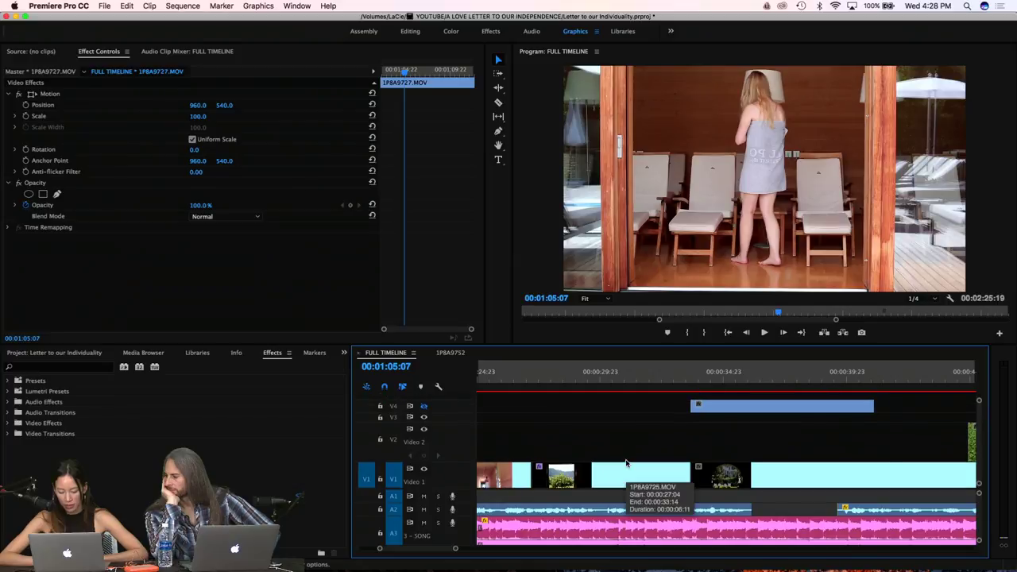
Play the cut from the window shot into the round-window garden shot, starting at about 00:00:32:01
click(651, 385)
key(space)
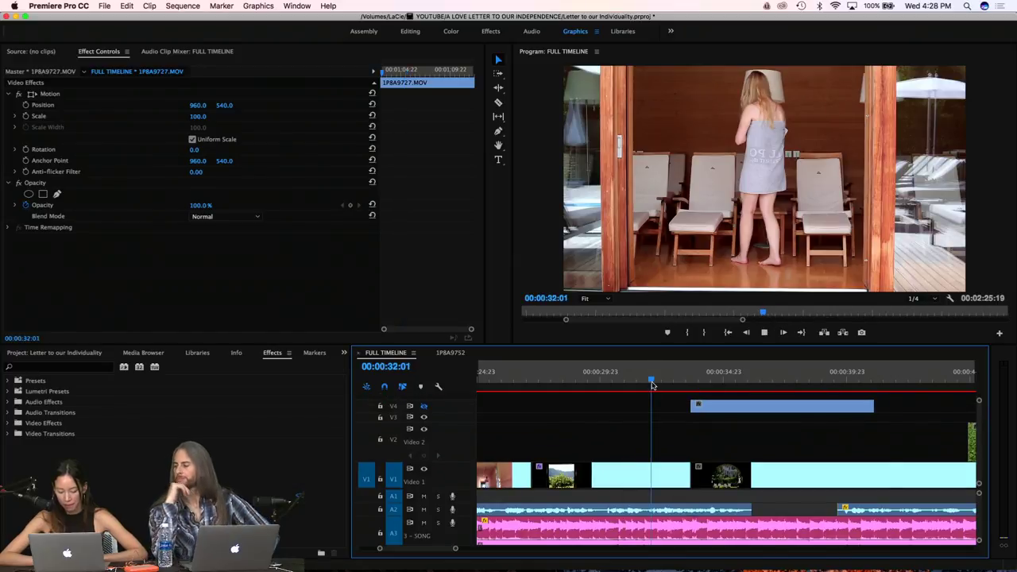
key(XF86AudioRaiseVolume)
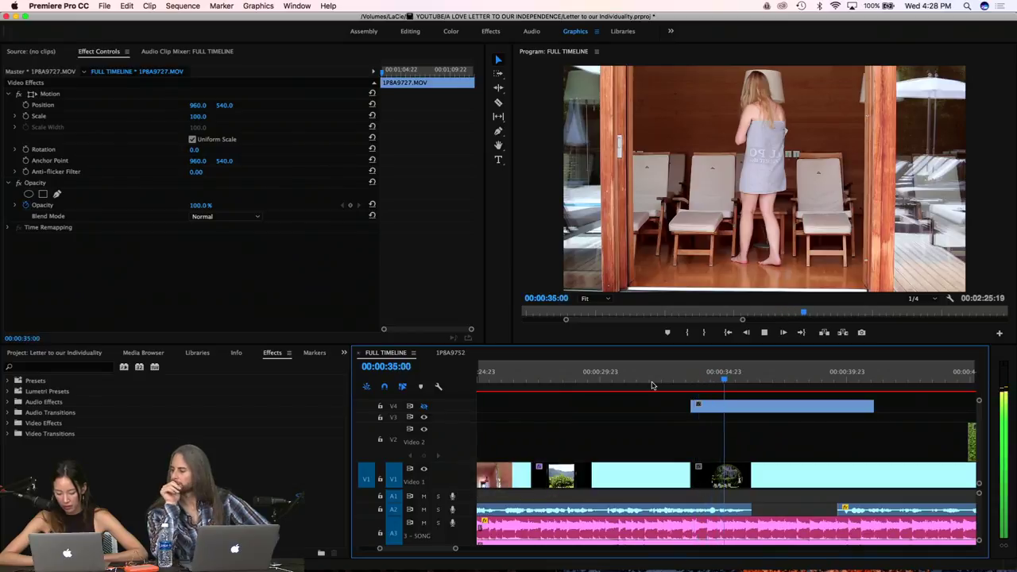
key(space)
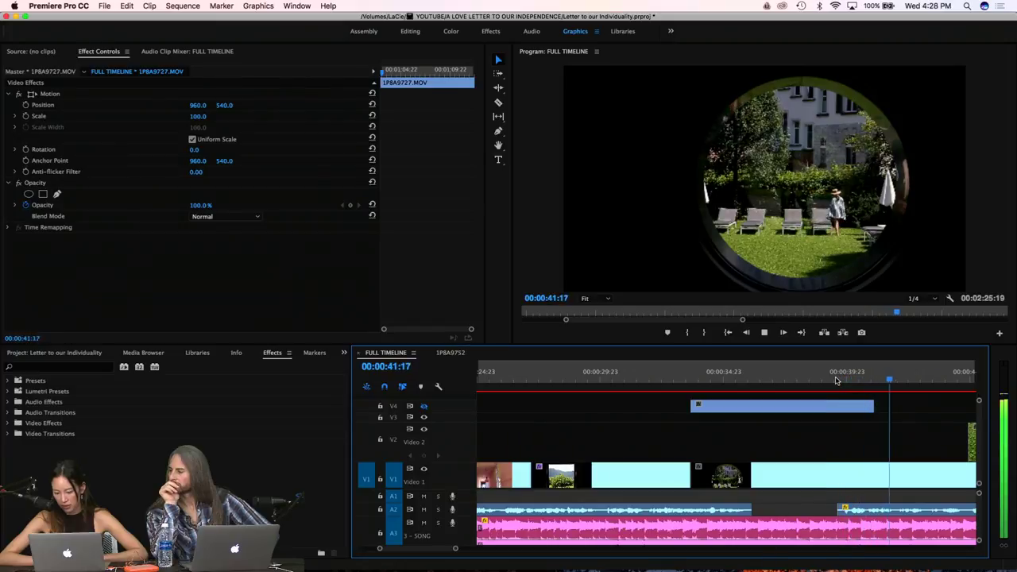
key(space)
Cut the towel clip 1P8A9727.MOV, the sunglasses close-up and the adjacent building clip with its audio out of the timeline
scroll(836, 381, right, 10)
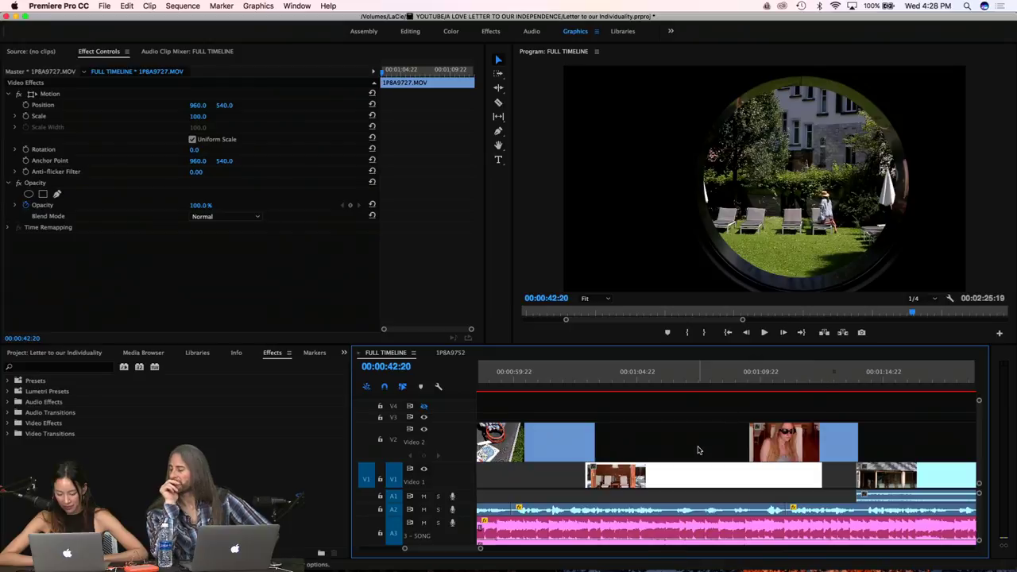
click(707, 448)
drag(588, 373, 738, 475)
key(XF86AudioLowerVolume)
scroll(898, 426, right, 3)
key(Delete)
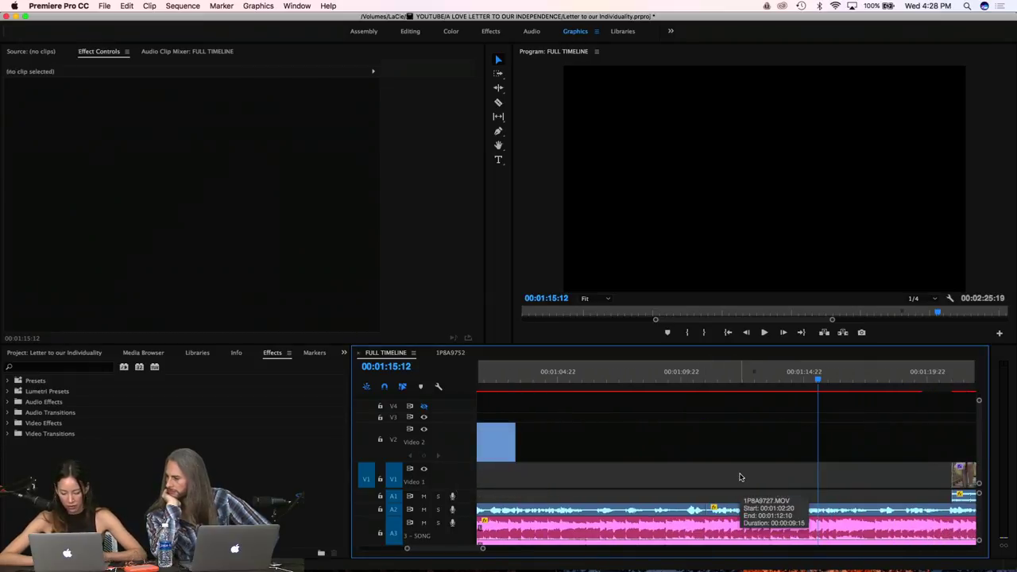
Shift the round-window garden clip and the V1 and V2 clips following it about 19 seconds later to open a gap after the window clip
scroll(674, 484, left, 10)
scroll(677, 485, down, 3)
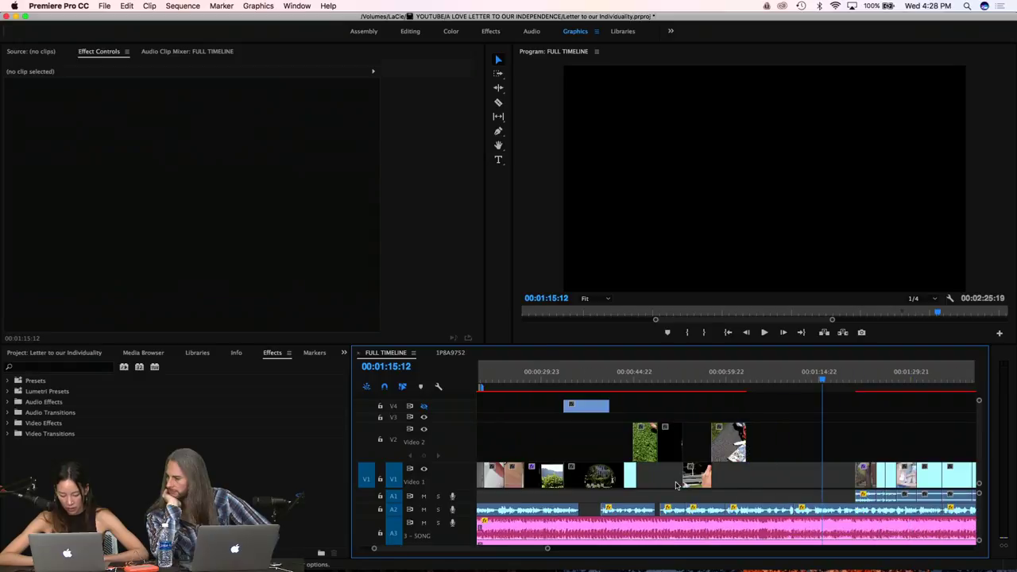
drag(588, 443, 742, 488)
drag(601, 482, 715, 478)
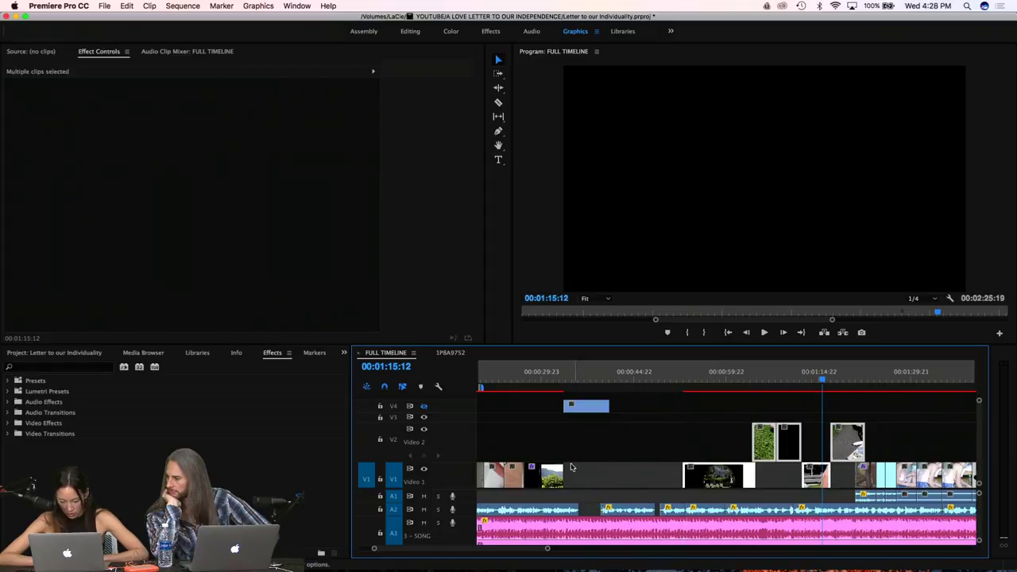
Paste the cut clips at about 00:00:35:12 and close the gap between the window clip and the towel clip
click(572, 468)
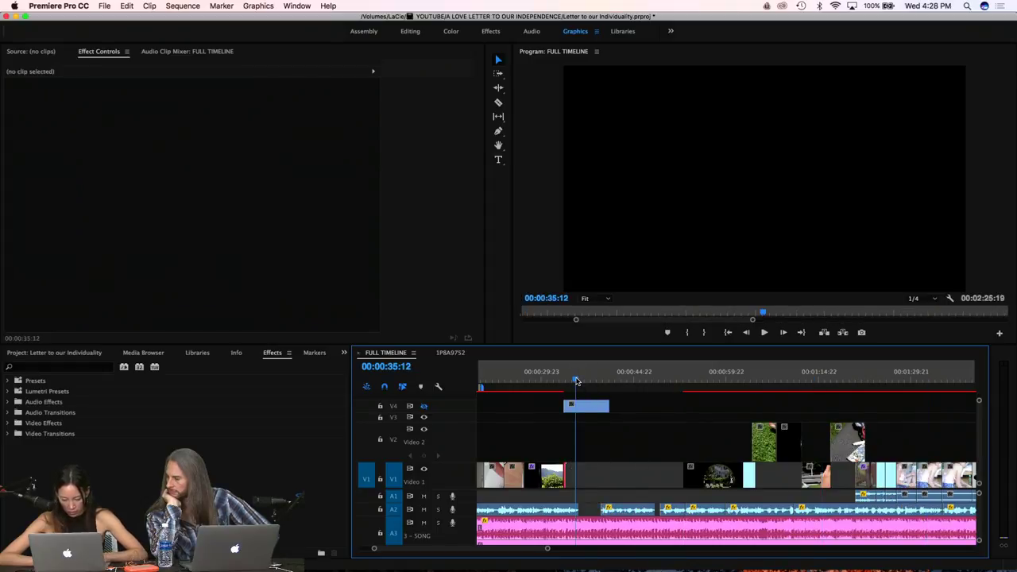
key(super+v)
key(equal)
key(equal)
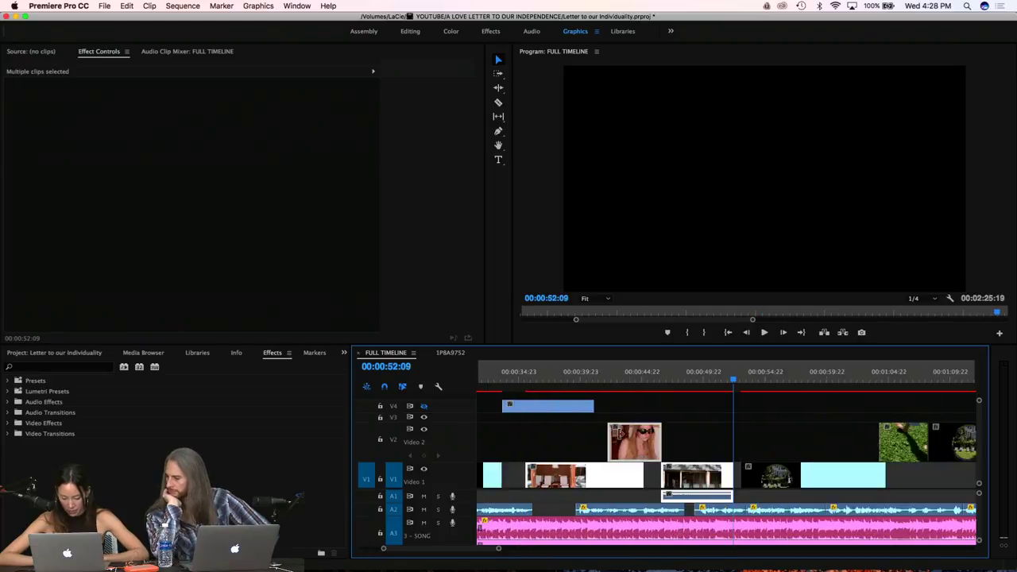
scroll(623, 437, left, 5)
click(678, 476)
key(Delete)
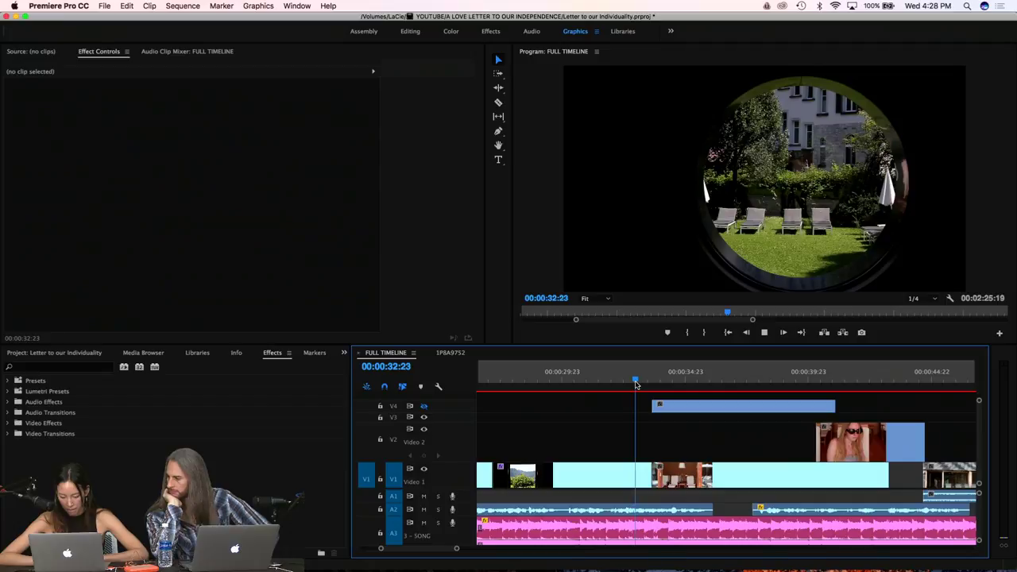
Replay the cut from the window shot into the towel shot, starting from about 00:00:31:03
key(space)
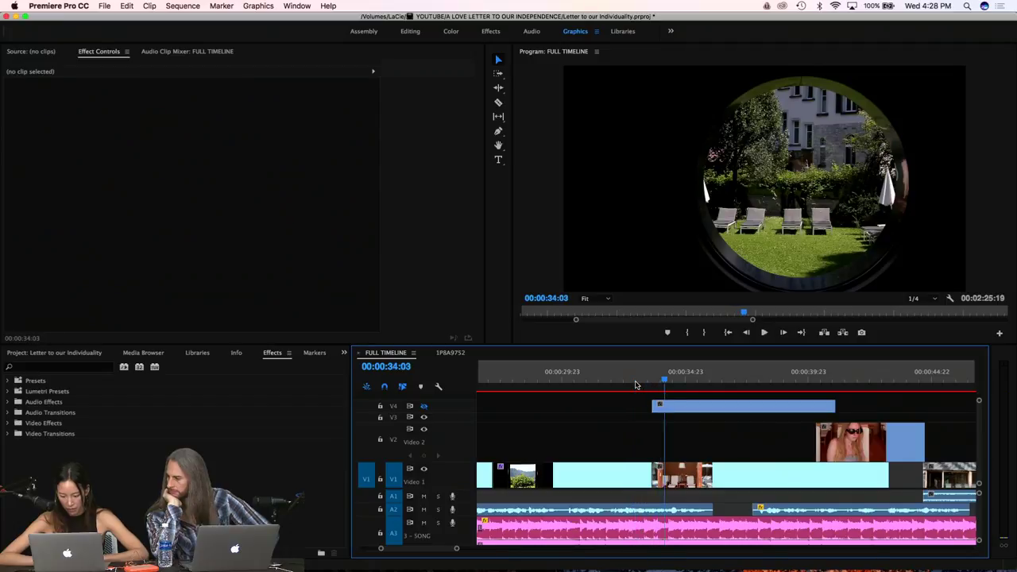
click(636, 373)
key(space)
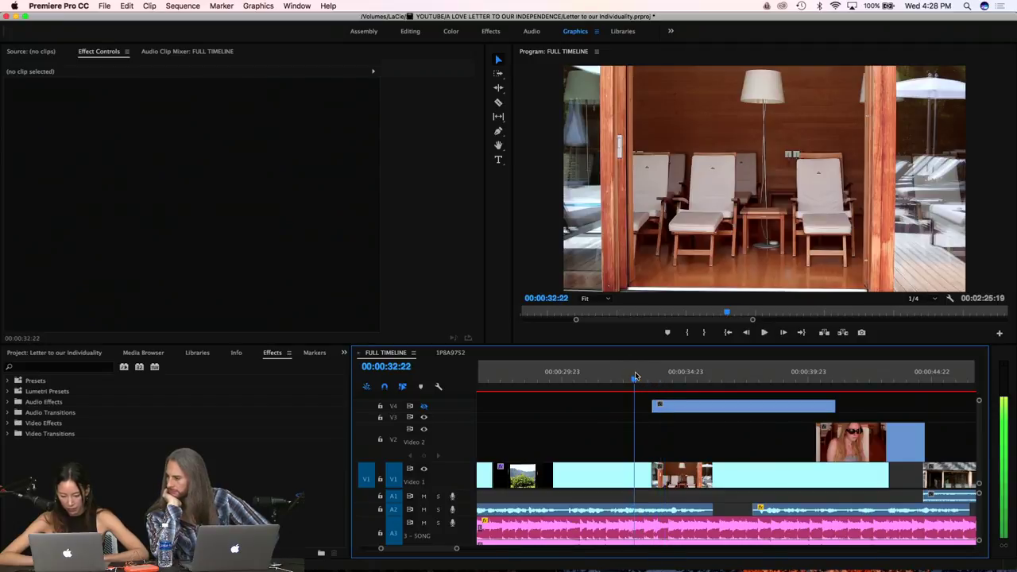
key(space)
click(592, 374)
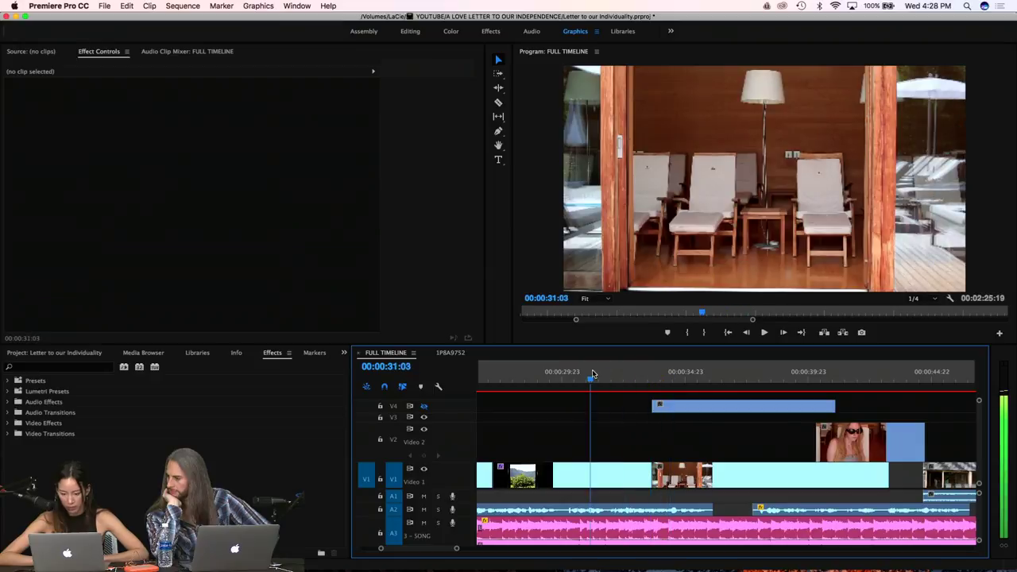
key(XF86AudioRaiseVolume)
key(space)
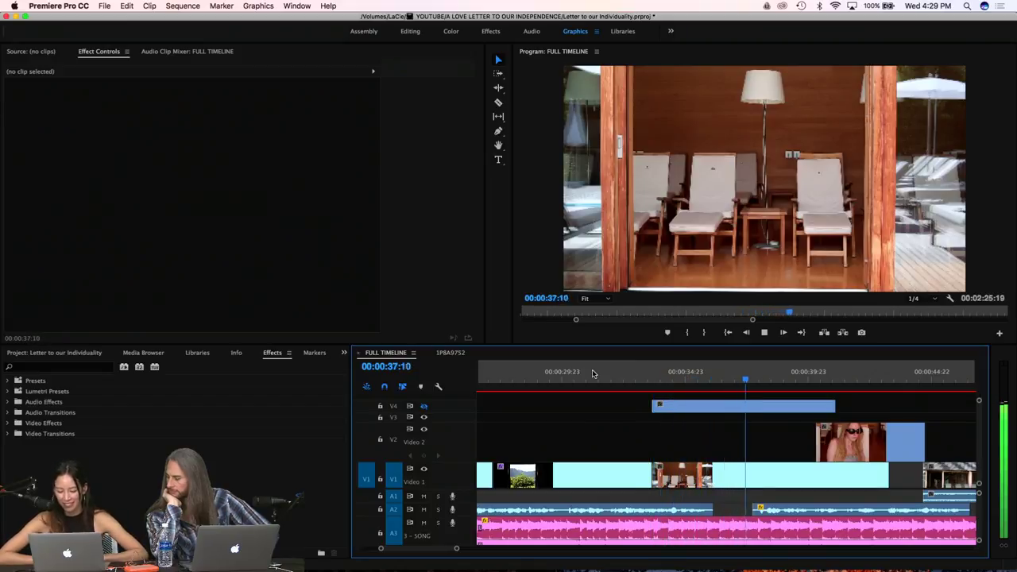
Move the second voice-over clip on A2 earlier to meet the preceding voice-over and replay the towel shot against it
key(space)
click(669, 374)
key(space)
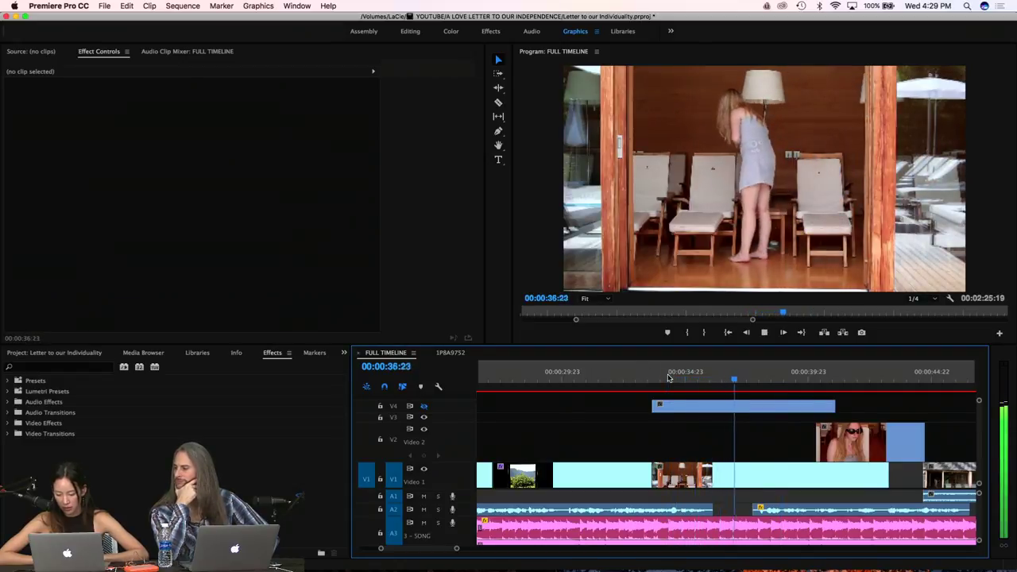
key(space)
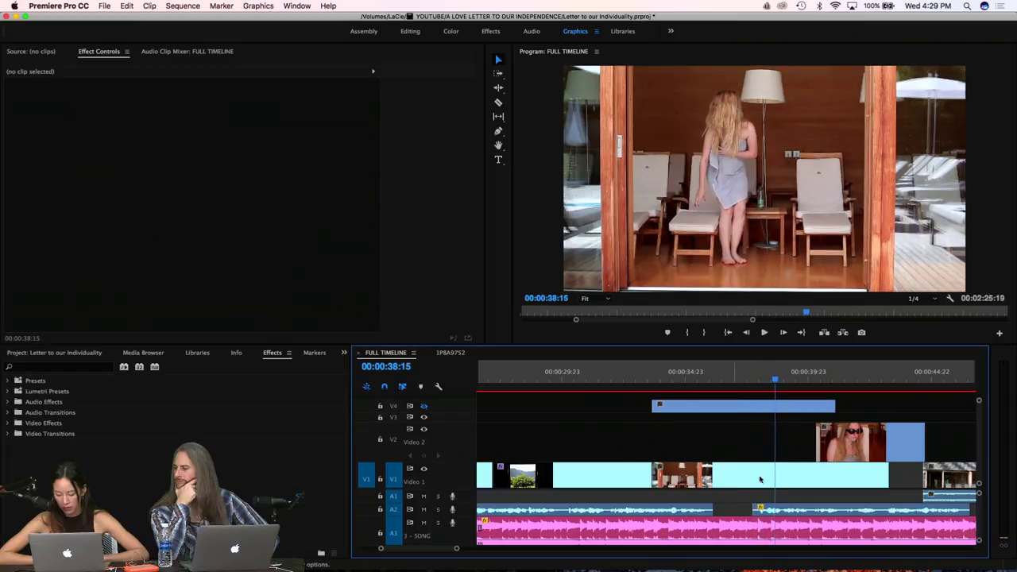
drag(784, 508, 751, 510)
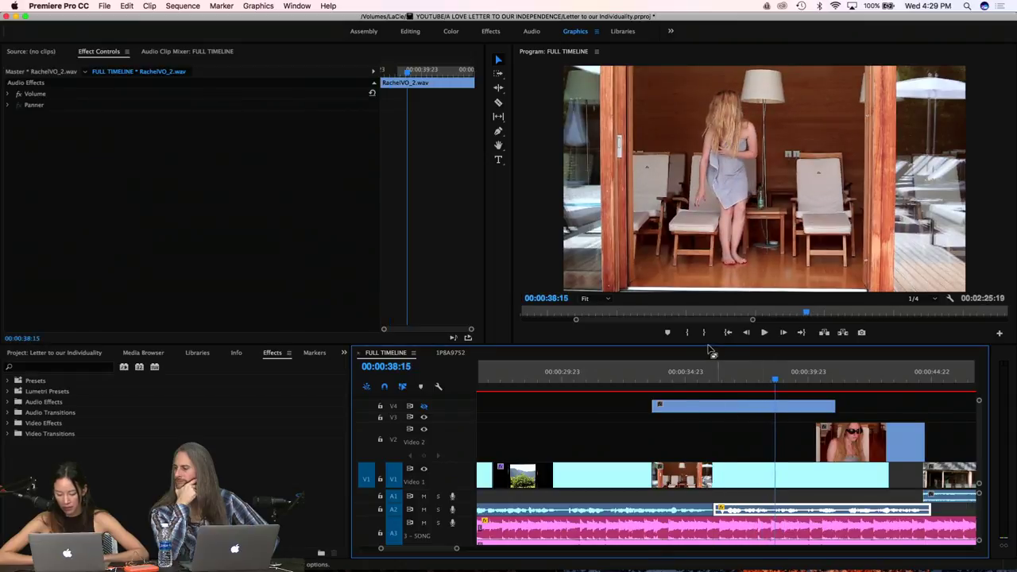
key(space)
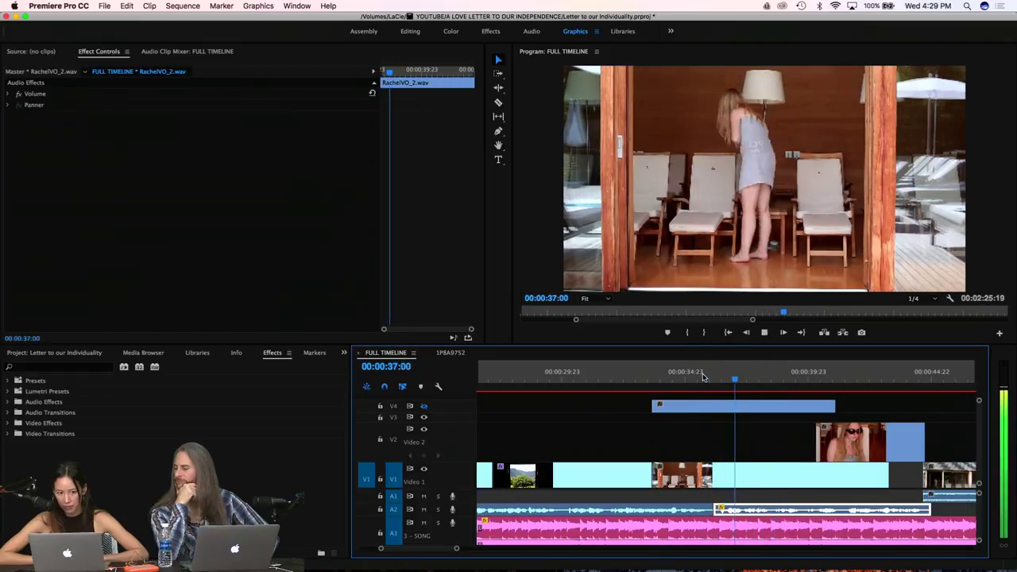
key(XF86AudioRaiseVolume)
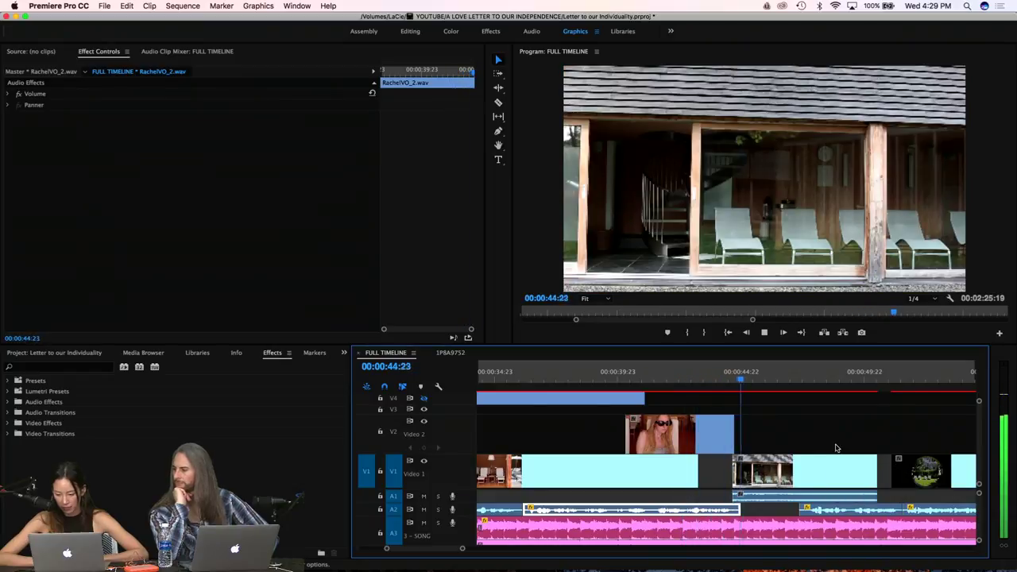
Unlink the building clip 1P8A9751.MOV and delete its audio from A1
click(817, 480)
right_click(817, 480)
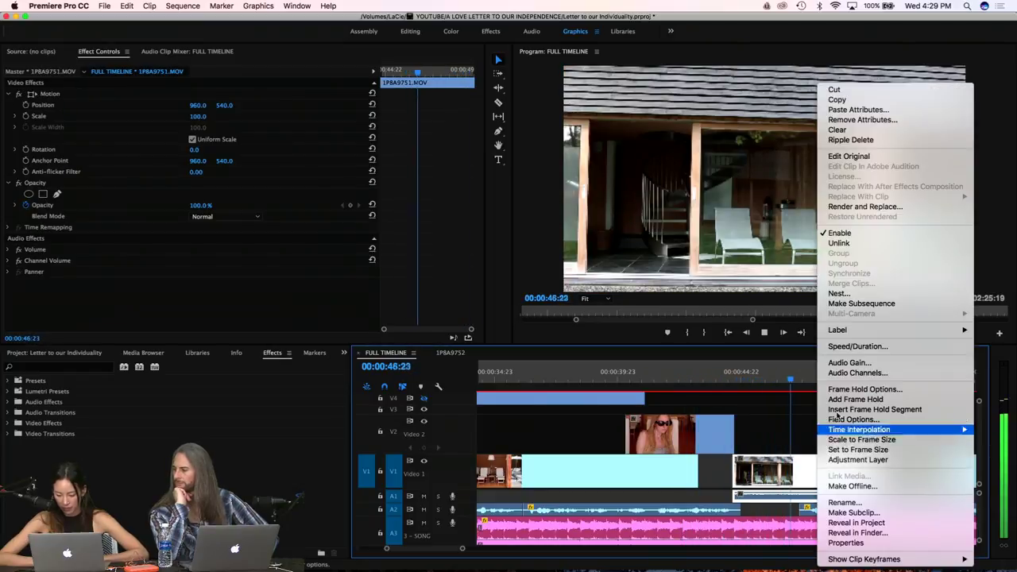
click(839, 243)
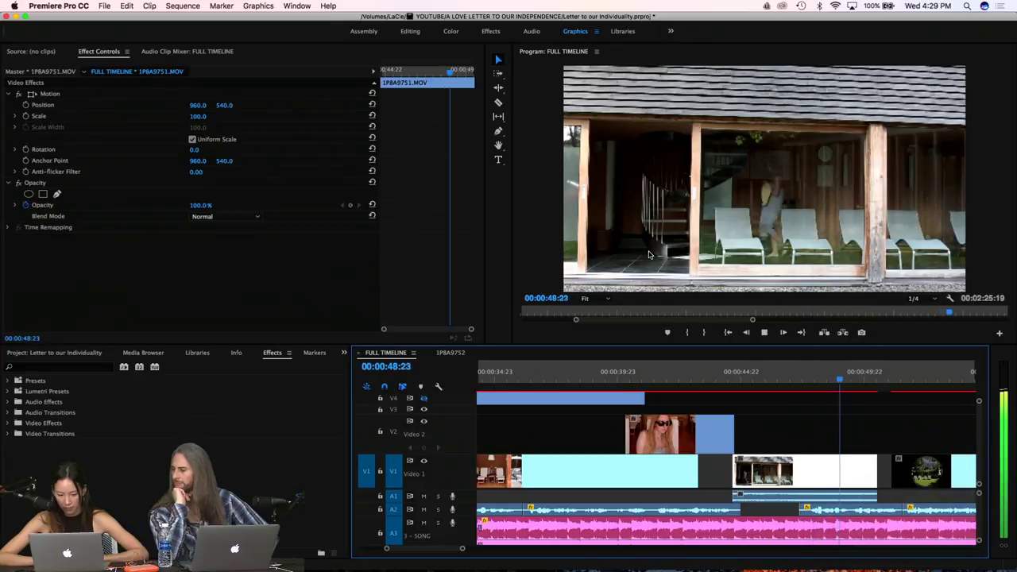
click(787, 500)
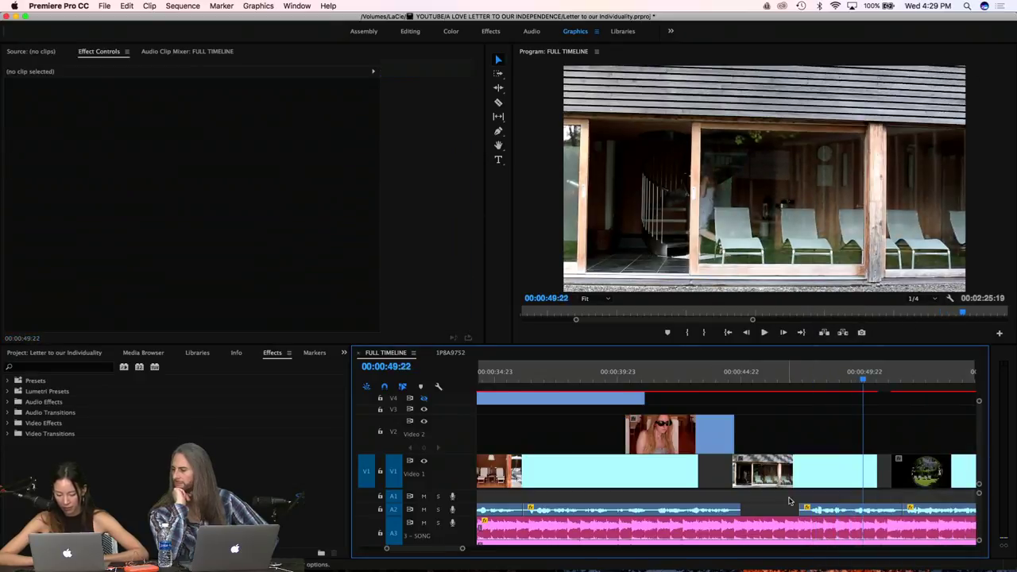
Move the voice-over clip under the building shot earlier to meet the preceding voice-over and replay from about 00:00:44:12
drag(831, 513, 777, 515)
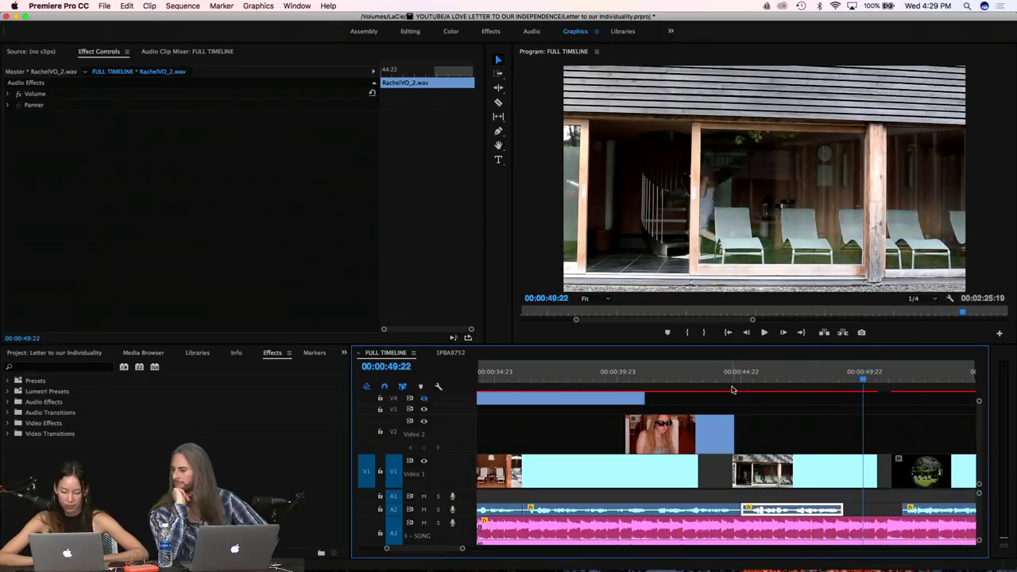
click(731, 390)
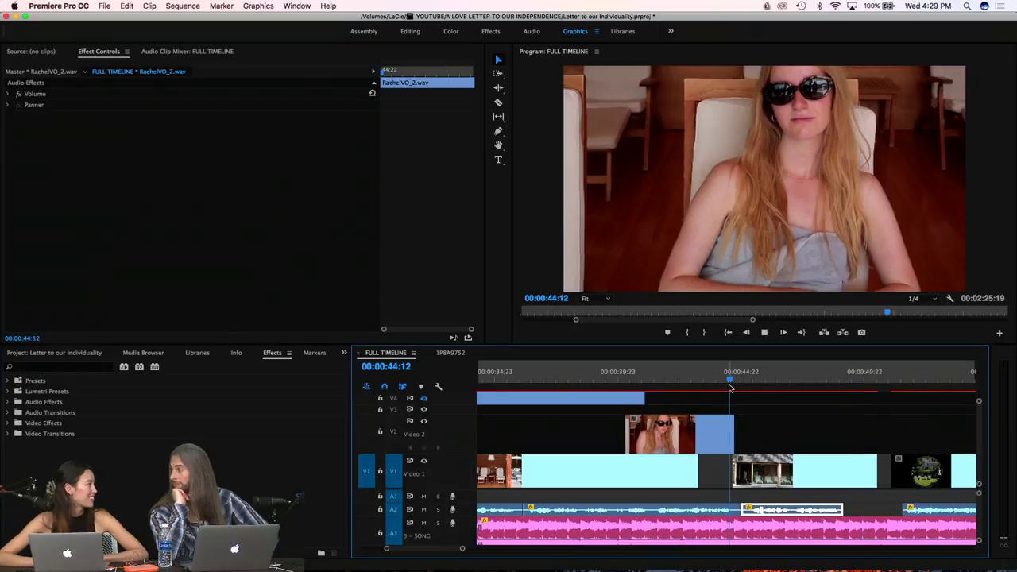
key(space)
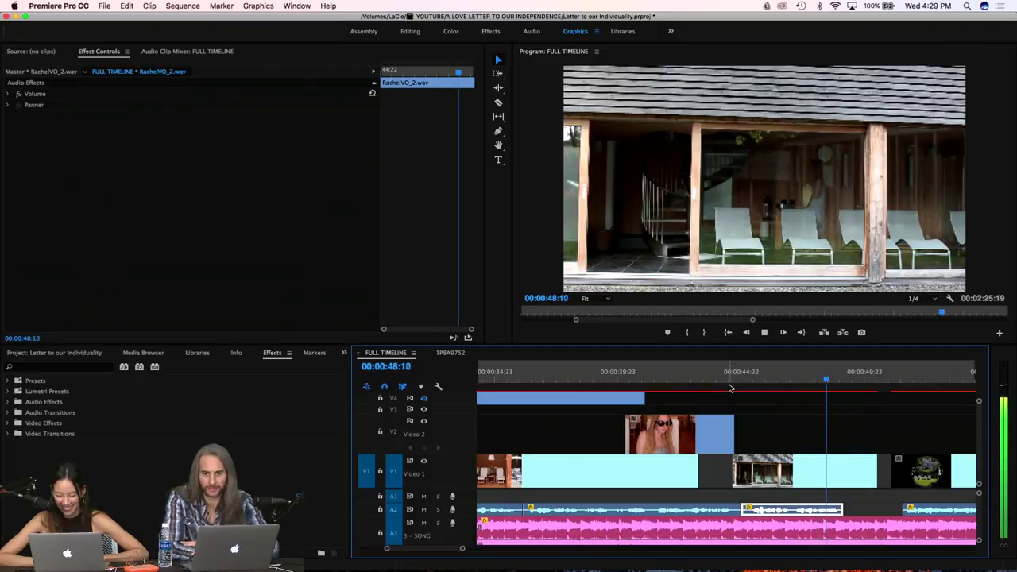
key(space)
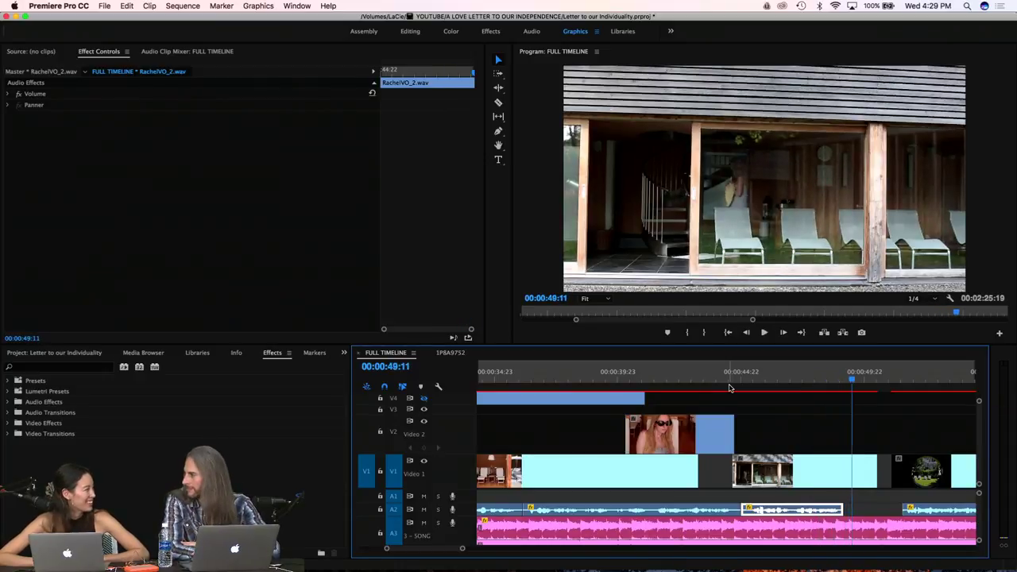
Close the gap between the building clip and the round-window garden clip, and play the join from about 00:00:48:19
click(880, 460)
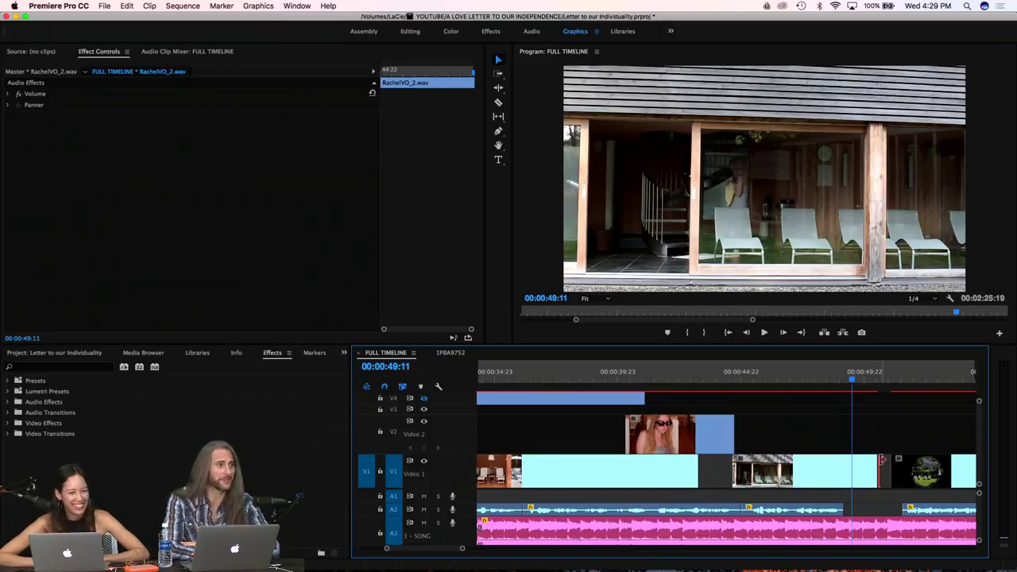
click(885, 472)
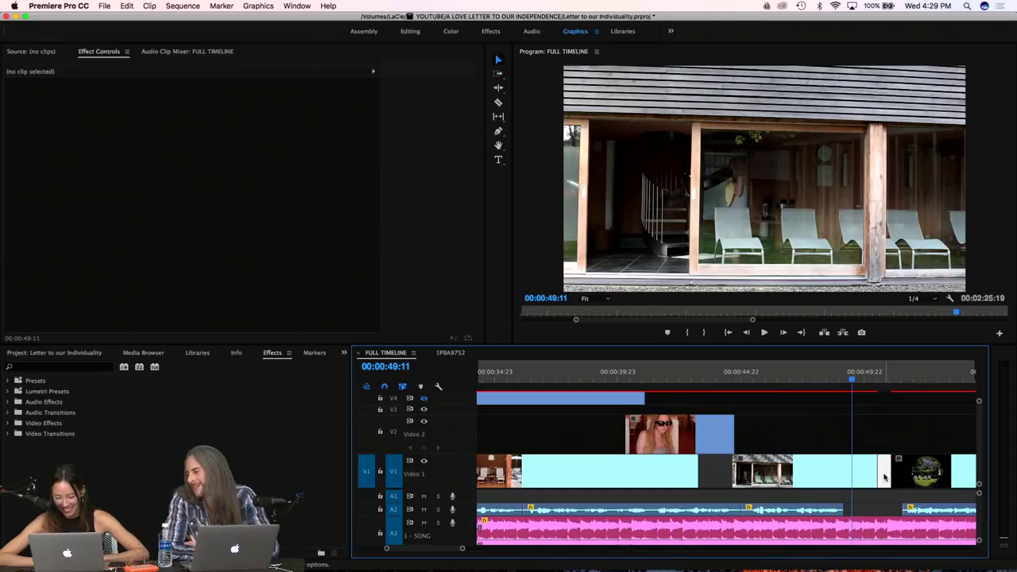
drag(885, 477, 859, 495)
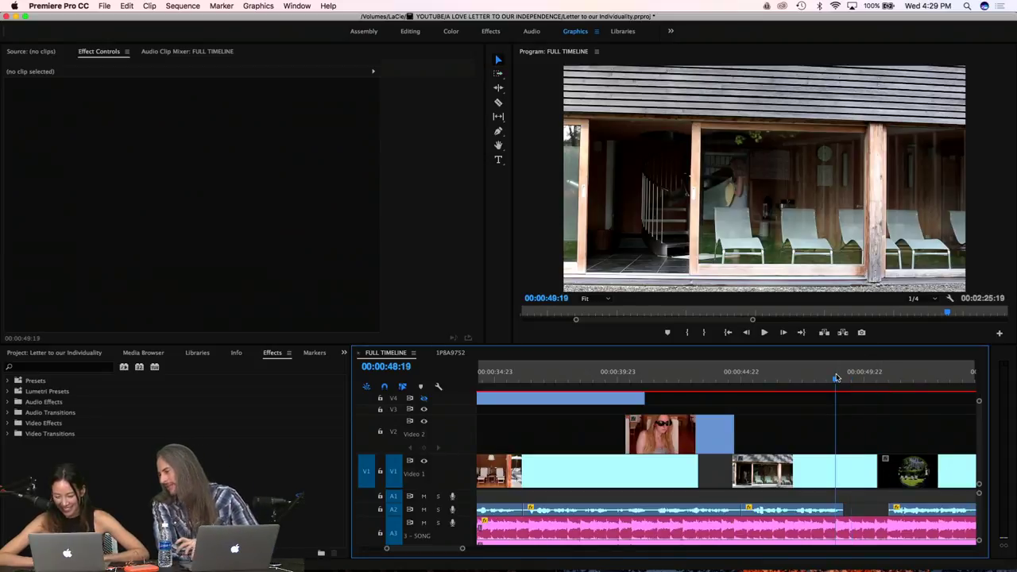
key(space)
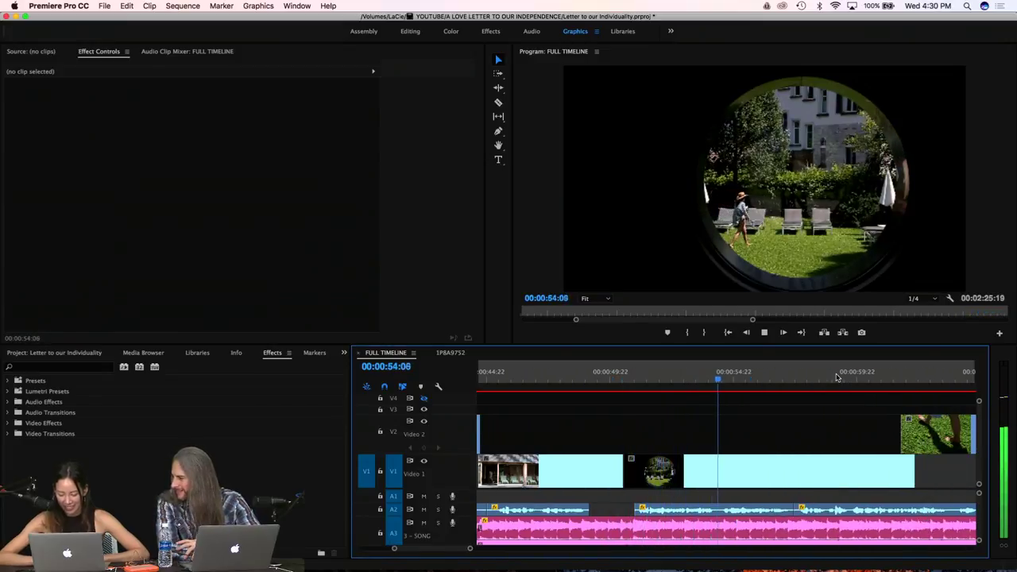
key(space)
Look through the remaining B-roll further along the timeline and play the sauna shot from about 00:01:40:20
scroll(739, 463, down, 15)
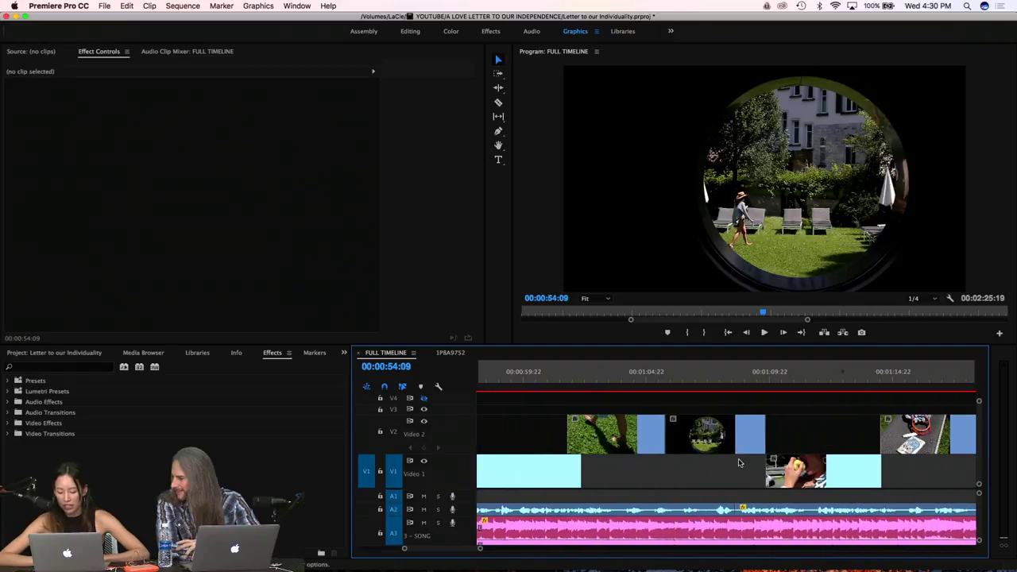
scroll(739, 462, right, 8)
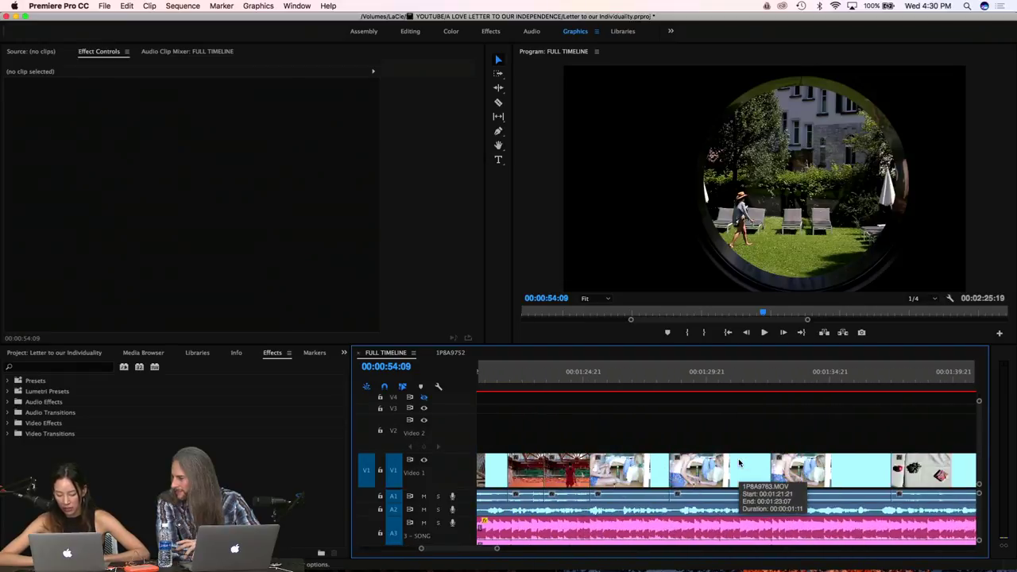
click(684, 380)
click(712, 475)
click(753, 387)
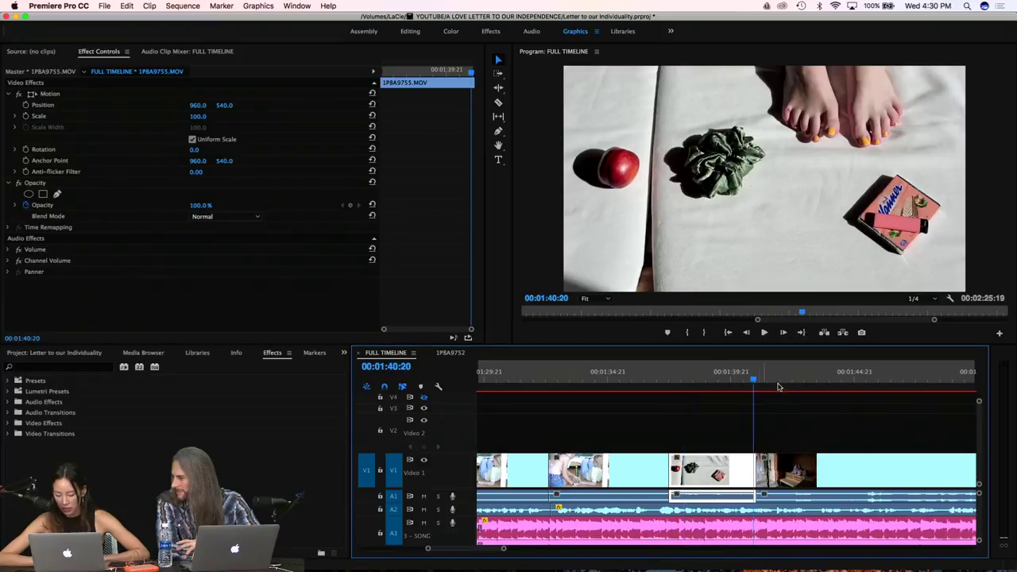
scroll(785, 404, right, 4)
scroll(783, 406, left, 4)
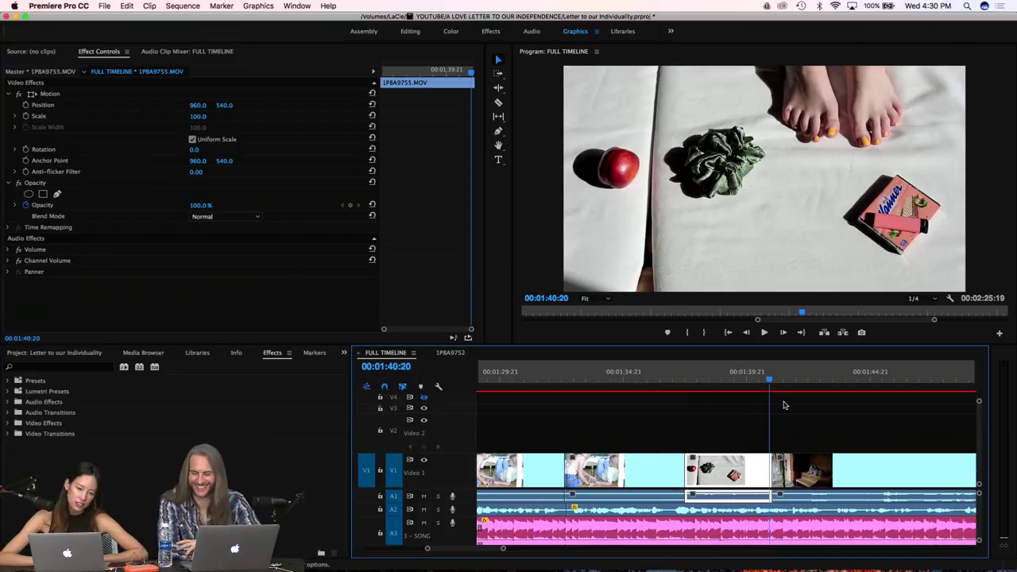
key(space)
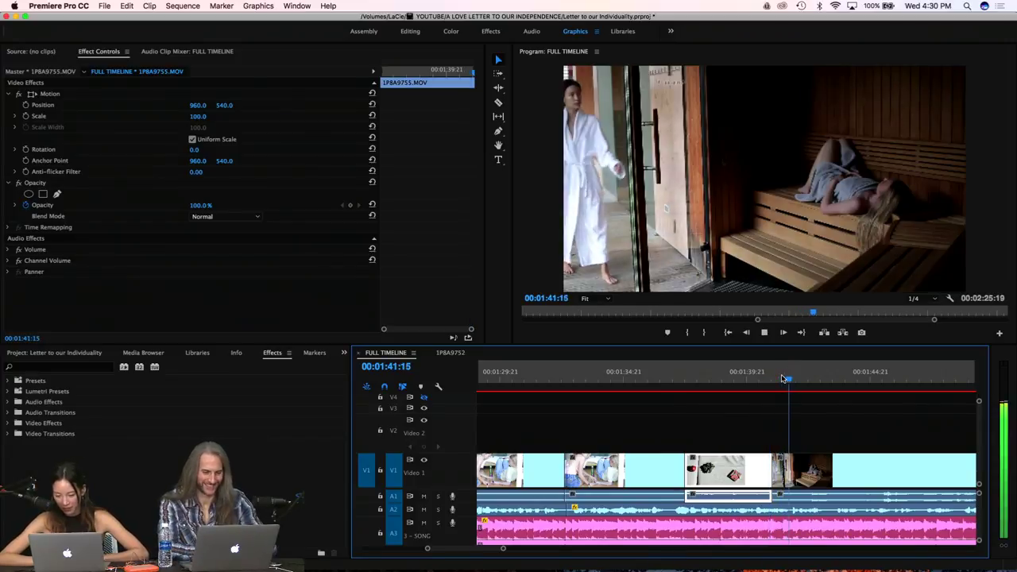
key(space)
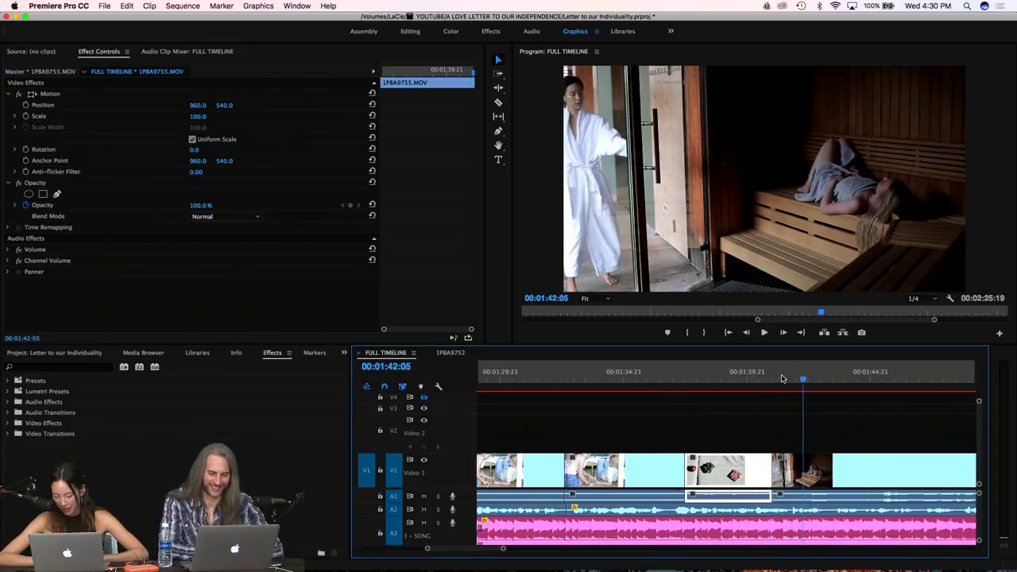
Unlink the sauna clip 1P8A9748.MOV and delete its audio from A1
right_click(832, 473)
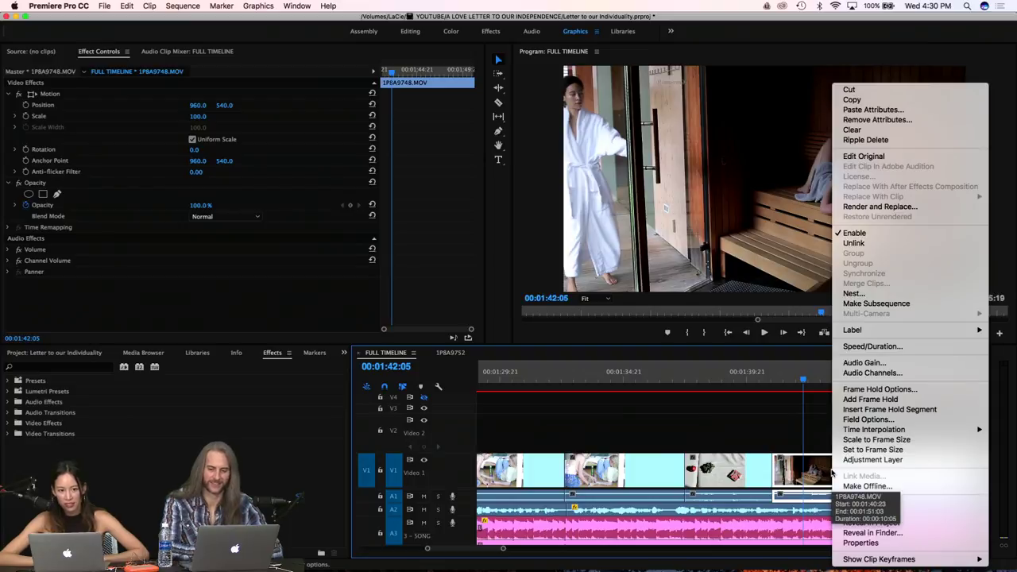
click(854, 242)
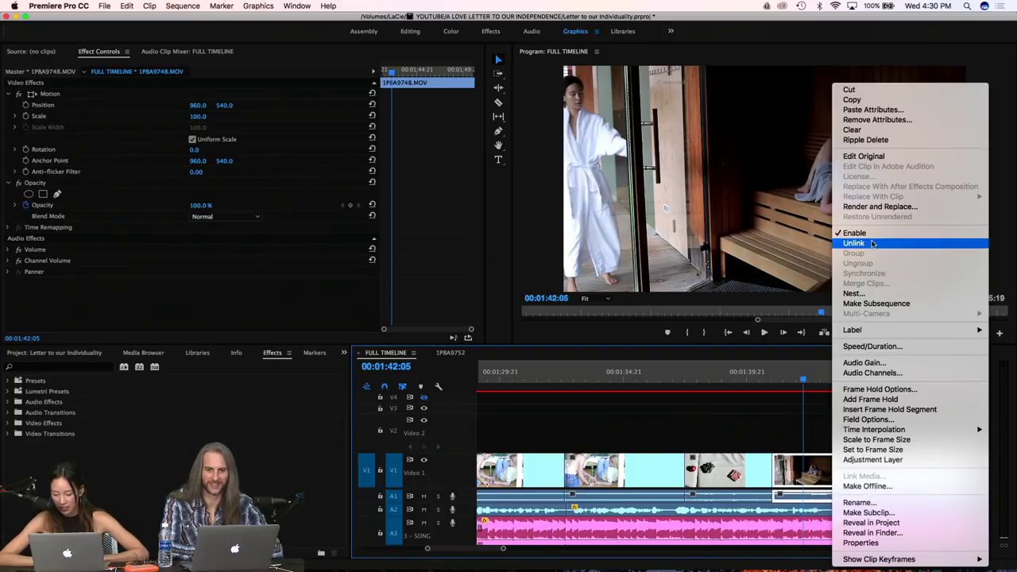
click(822, 495)
key(Delete)
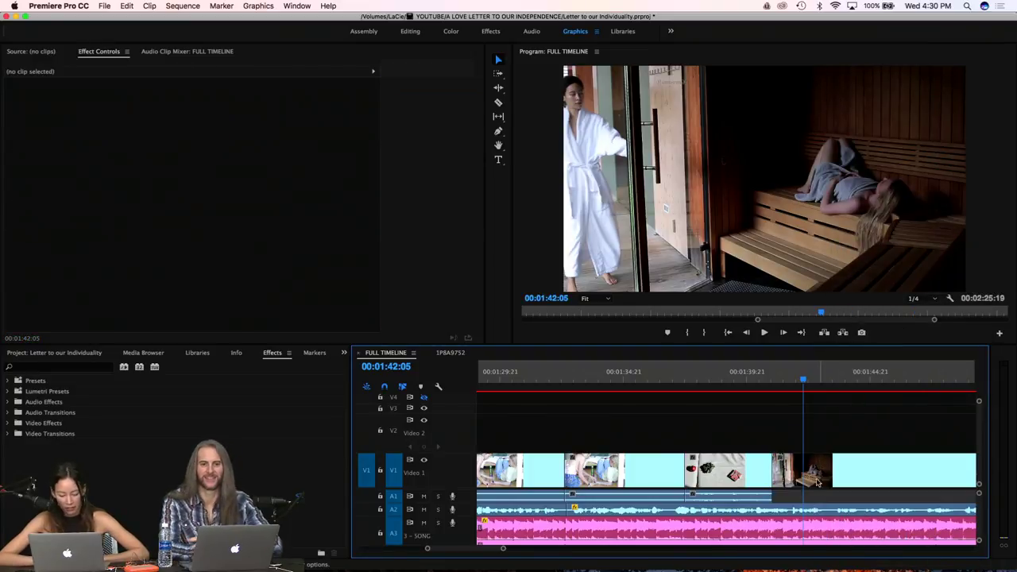
Unlink the second sauna clip 1P8A9749.MOV and delete its audio from A1
scroll(817, 450, down, 3)
scroll(814, 451, down, 1)
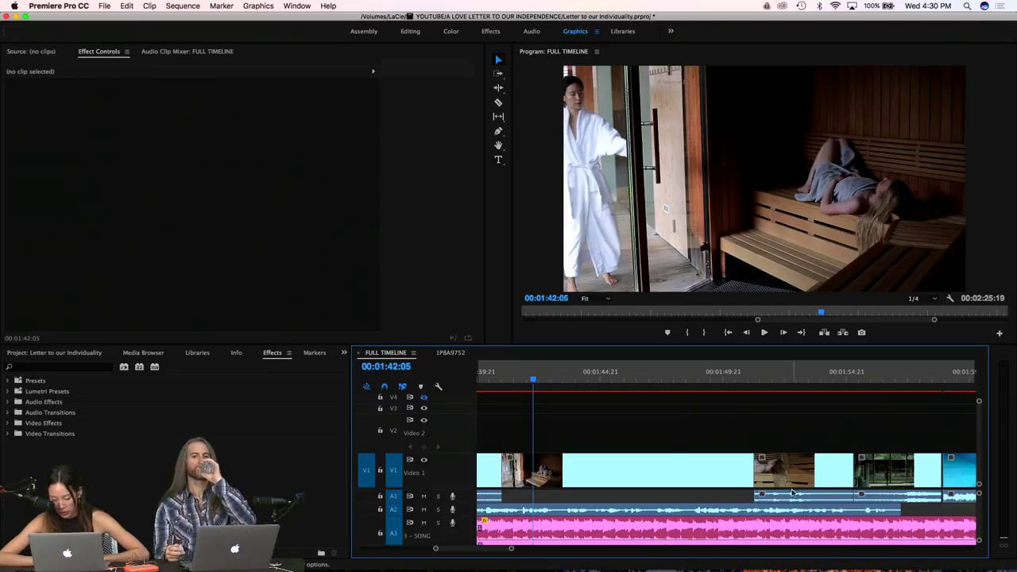
click(791, 473)
right_click(794, 477)
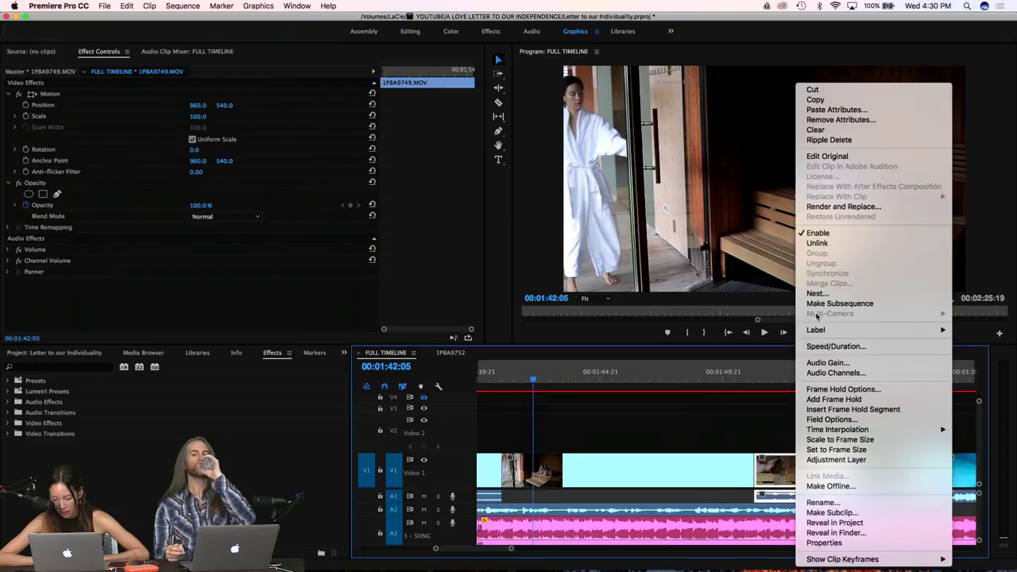
click(825, 242)
click(775, 499)
key(Delete)
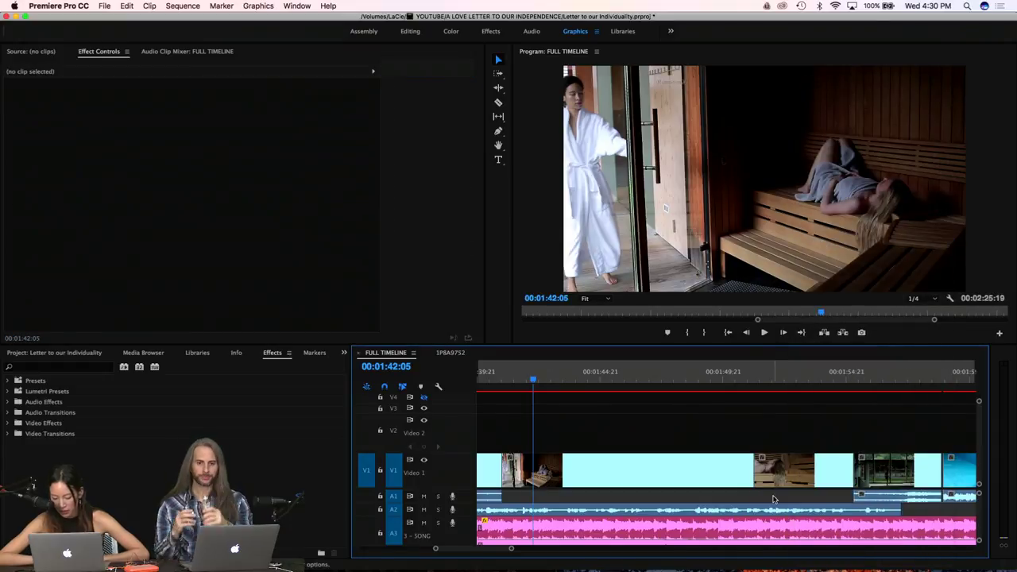
Check the clip 1P8A9731.MOV at about 00:01:56:07 and cut the two sauna clips before it out of V1
click(875, 467)
click(880, 374)
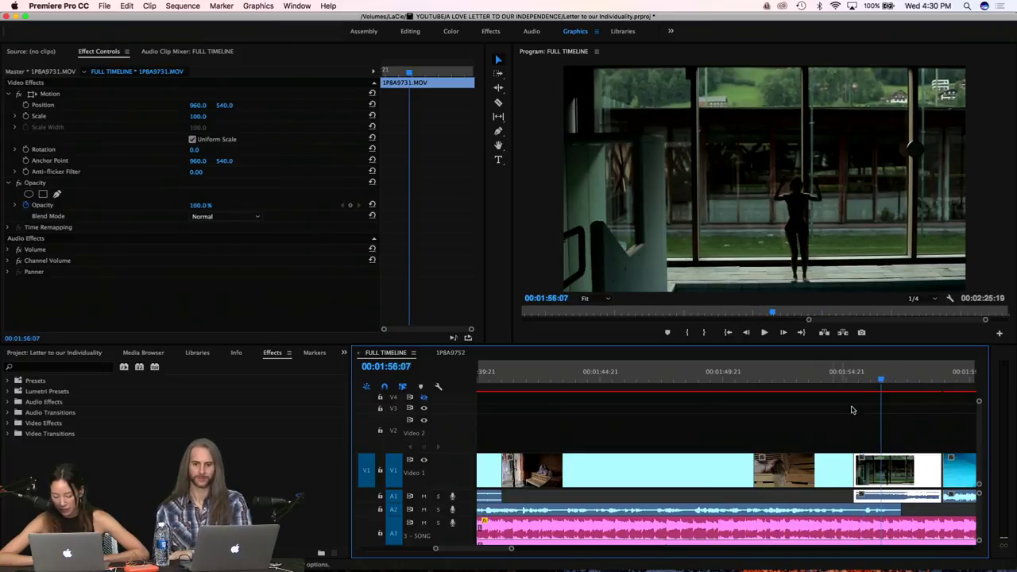
drag(787, 437, 663, 474)
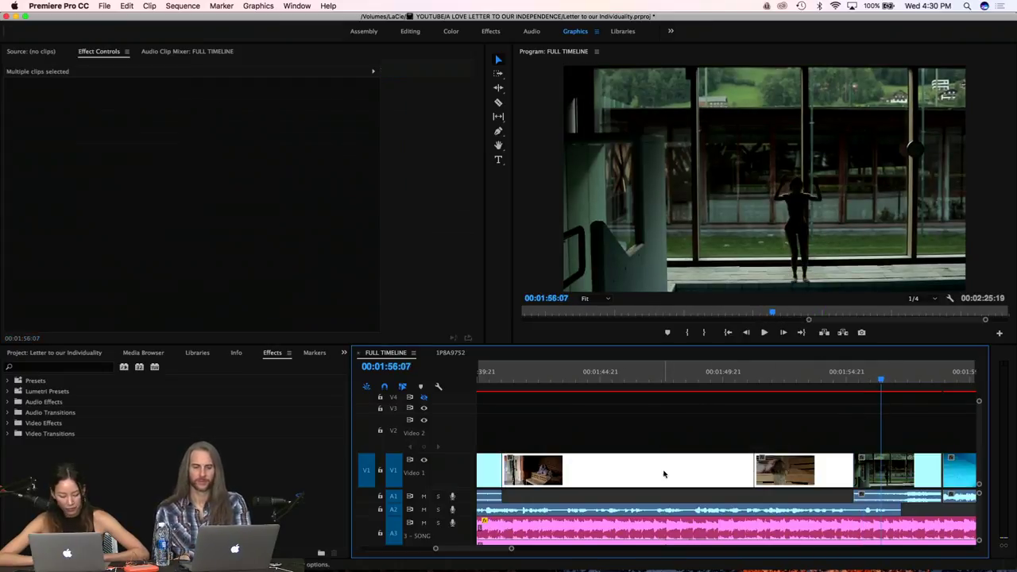
key(Delete)
Shift the round-window garden clip and the V1, V2 and A1 clips following it about 14 seconds later, opening a gap after the building clip
key(minus)
key(minus)
key(minus)
key(minus)
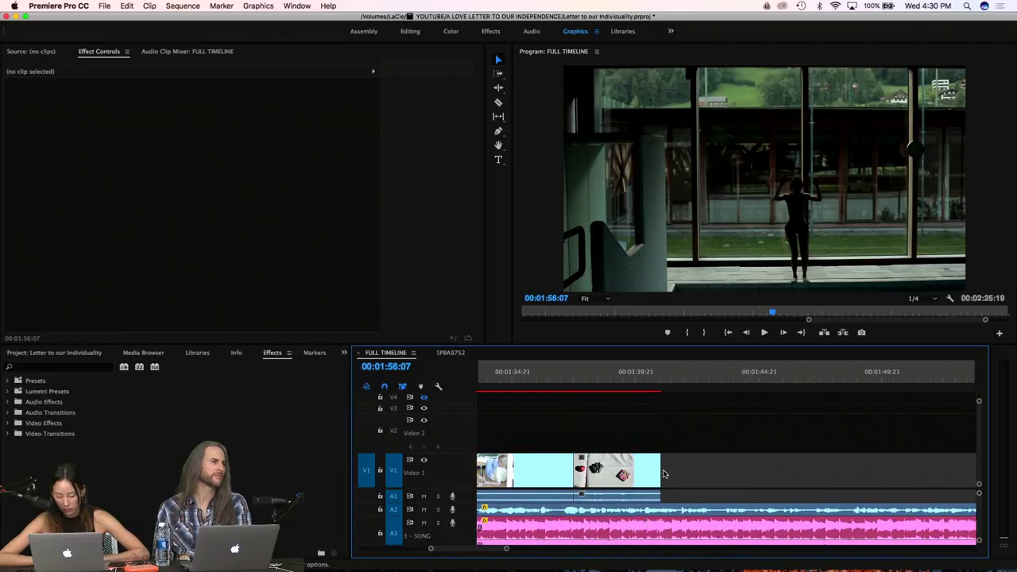
scroll(664, 474, left, 5)
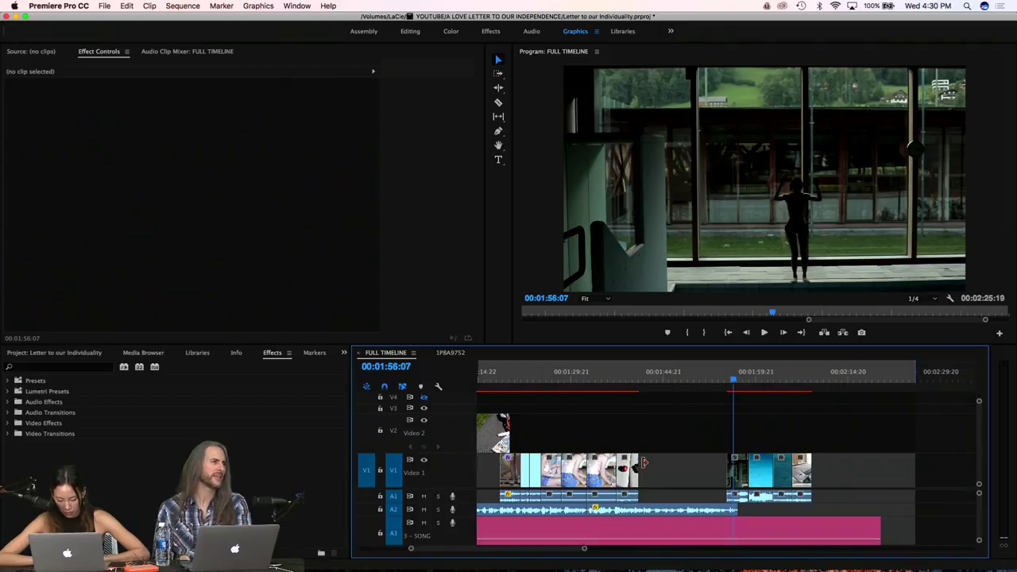
scroll(644, 461, left, 2)
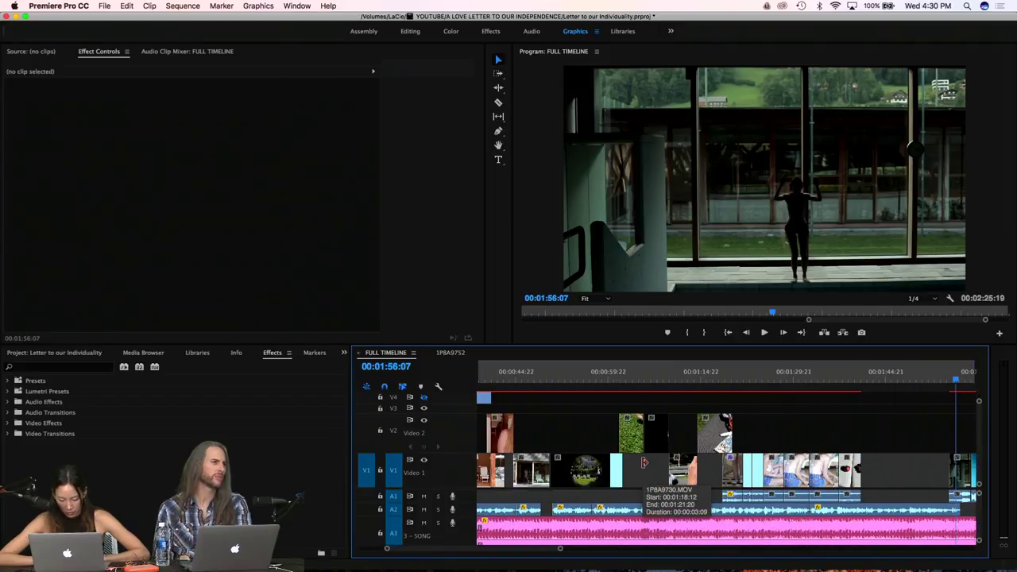
drag(592, 436, 847, 497)
drag(592, 476, 677, 480)
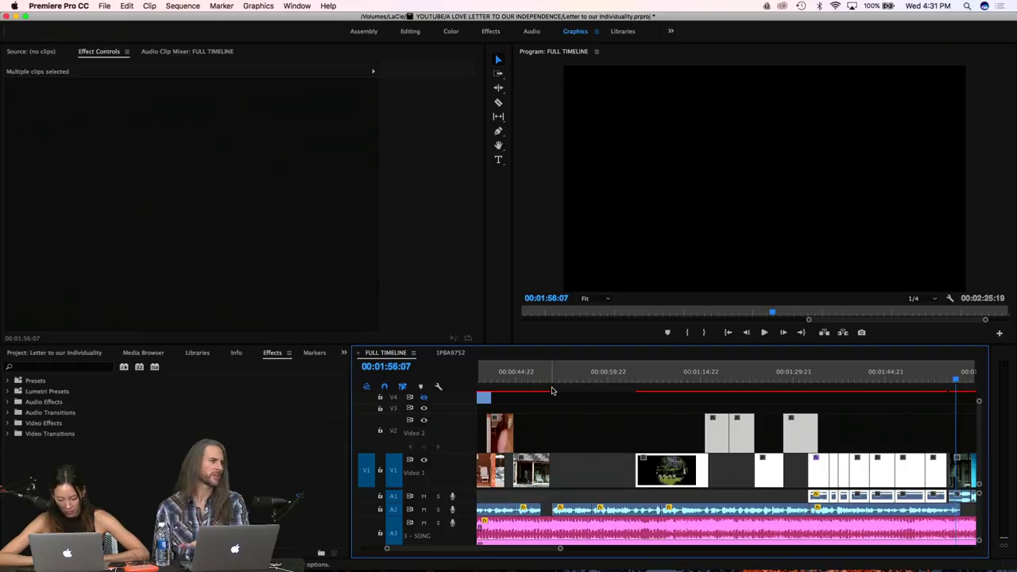
Paste the cut sauna clips onto V1 directly after the building clip, at 00:00:50:12
click(552, 383)
key(=)
key(=)
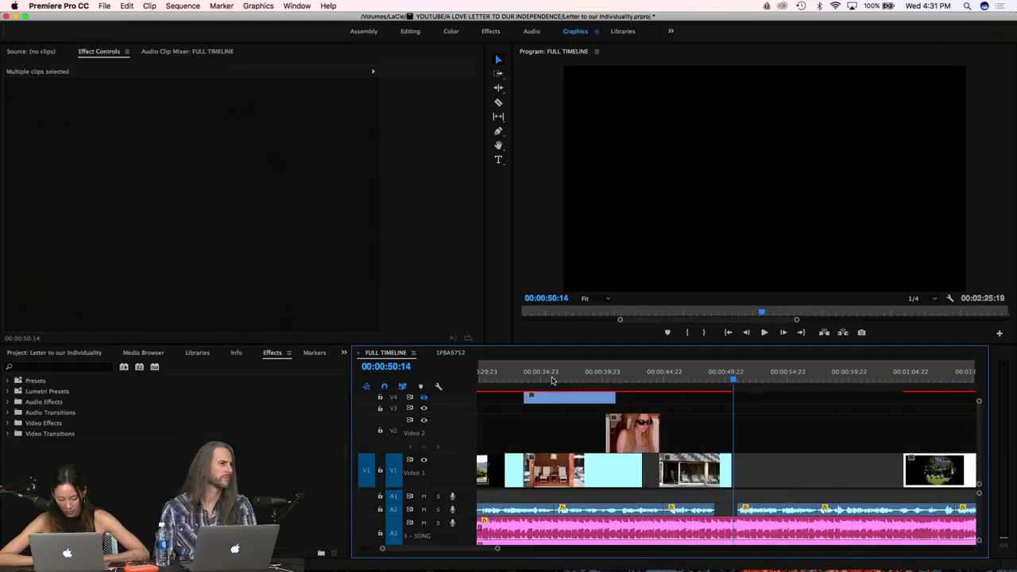
click(727, 381)
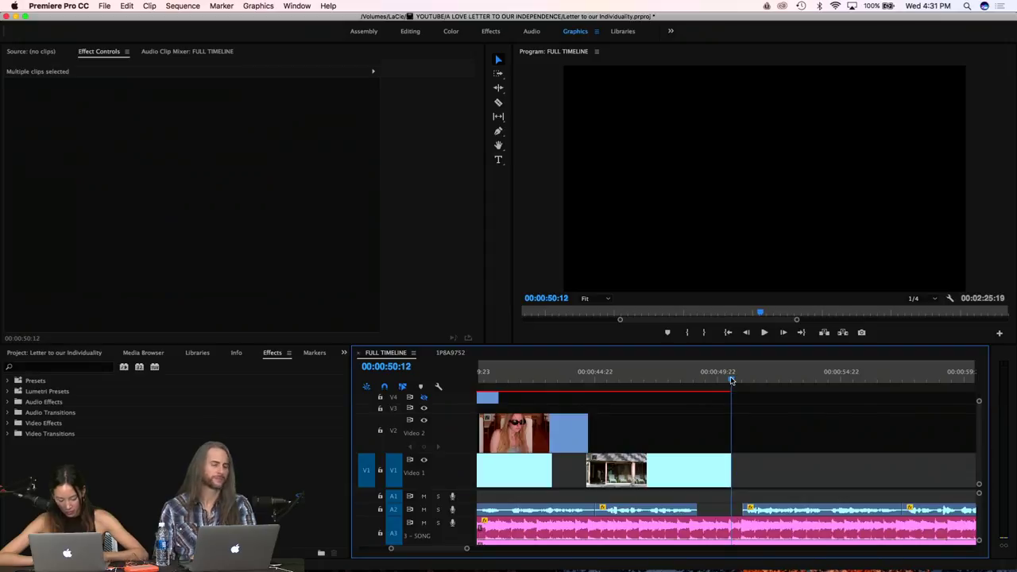
scroll(731, 413, right, 5)
click(733, 381)
key(minus)
key(minus)
key(minus)
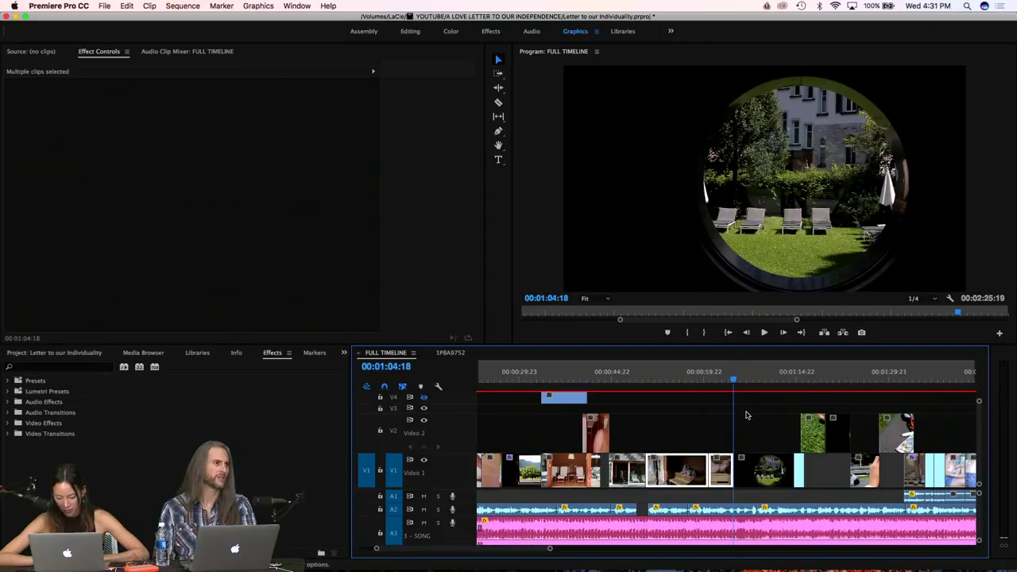
Play the cut into the first sauna clip from 00:00:47:12 and move the A2 voice-over clip beneath it earlier to start with that clip
key(equal)
key(equal)
key(equal)
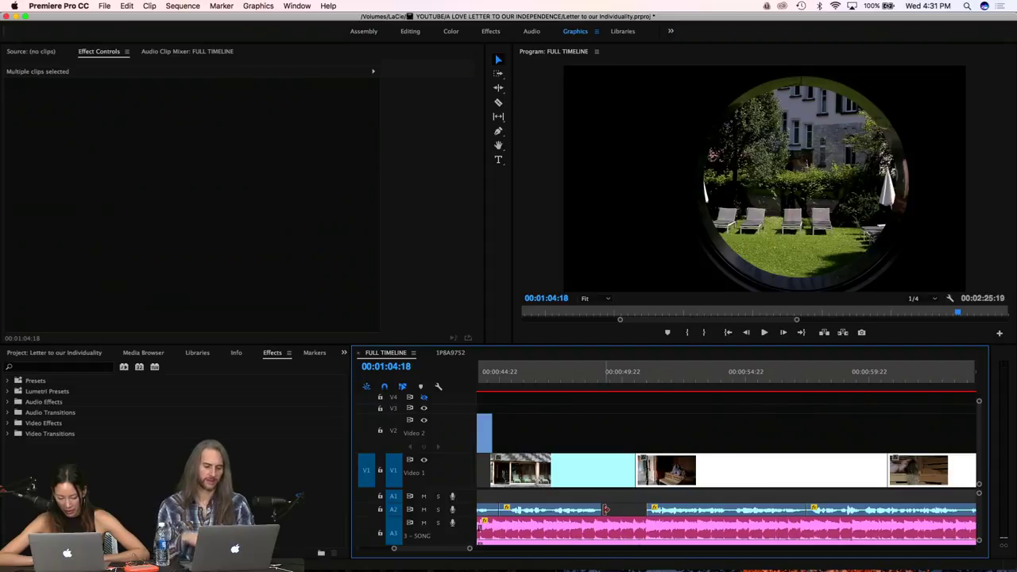
click(562, 376)
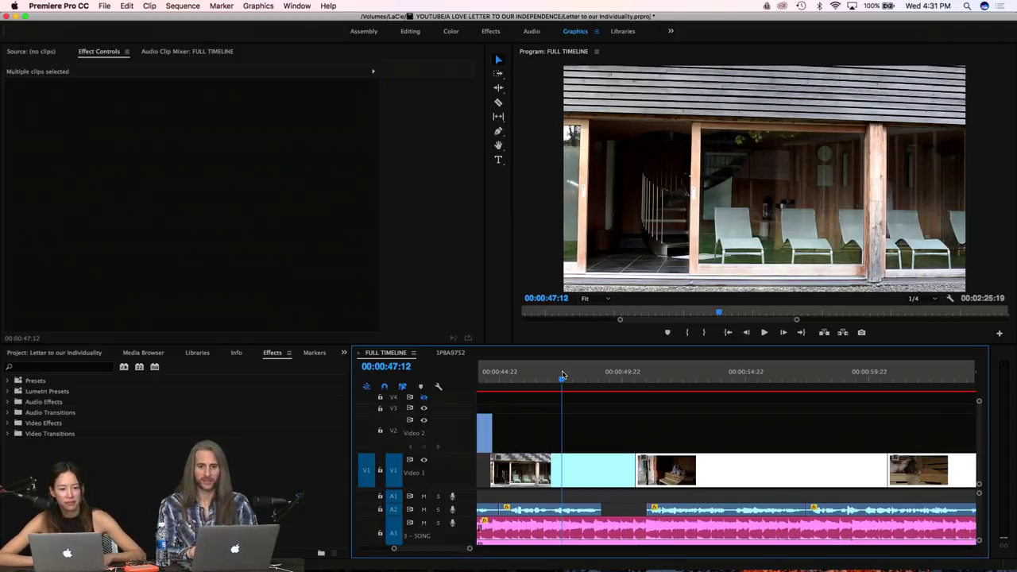
key(space)
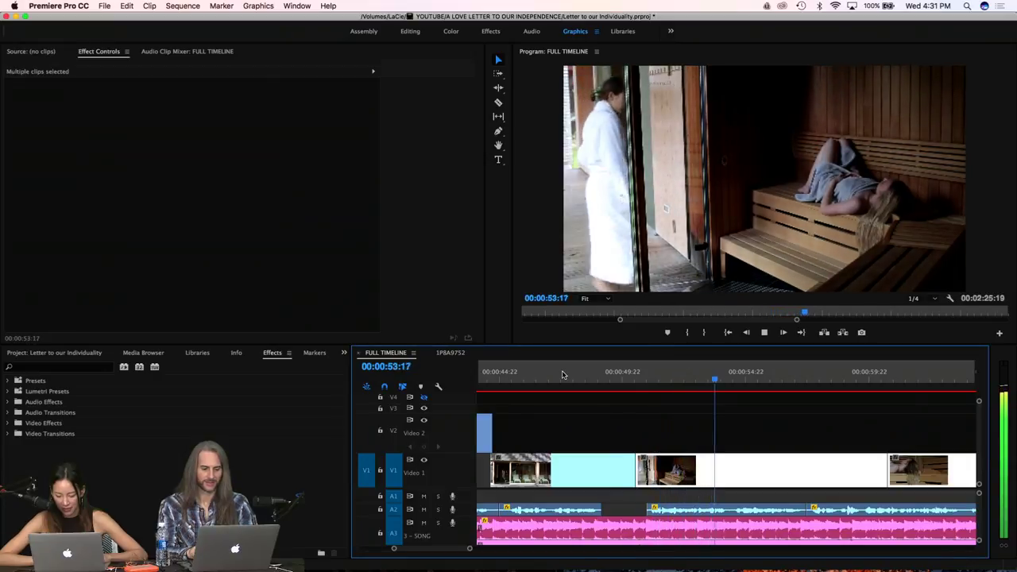
key(space)
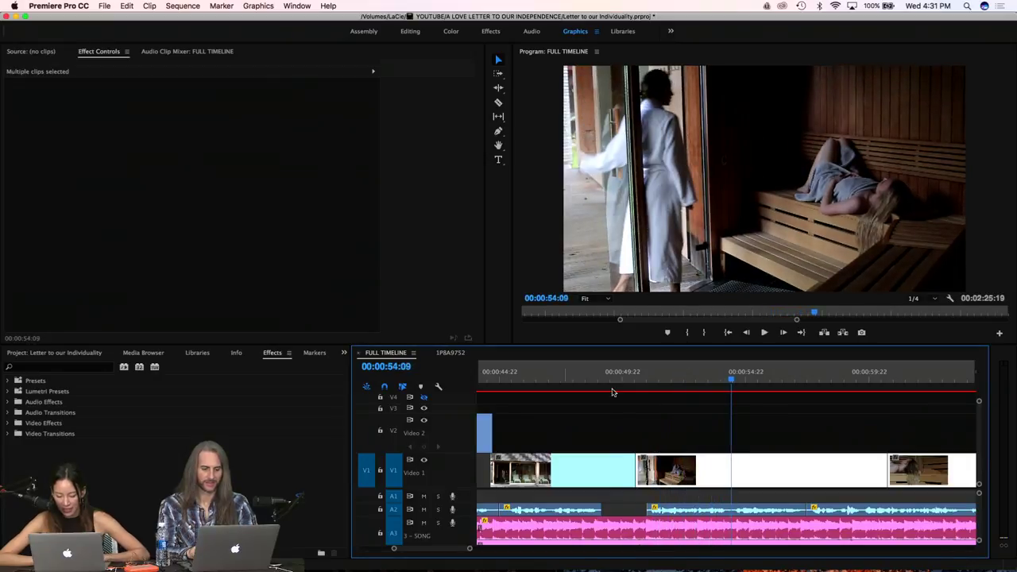
click(689, 509)
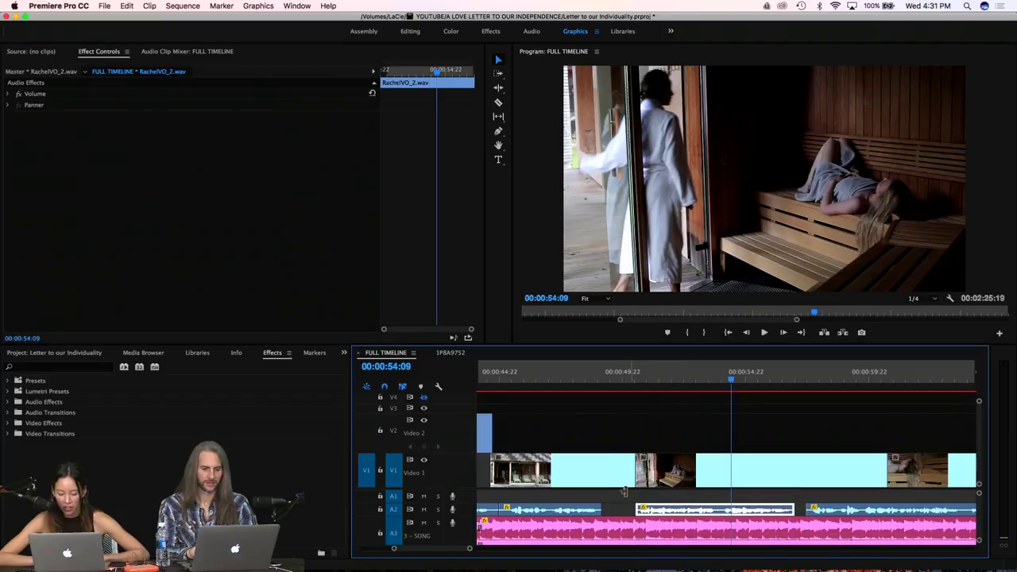
Add four volume keyframes to the A3 song with the Pen tool, a pair at each end of the voice-over gap around 00:00:49–00:00:50
key(=)
scroll(624, 509, down, 1)
scroll(557, 516, left, 5)
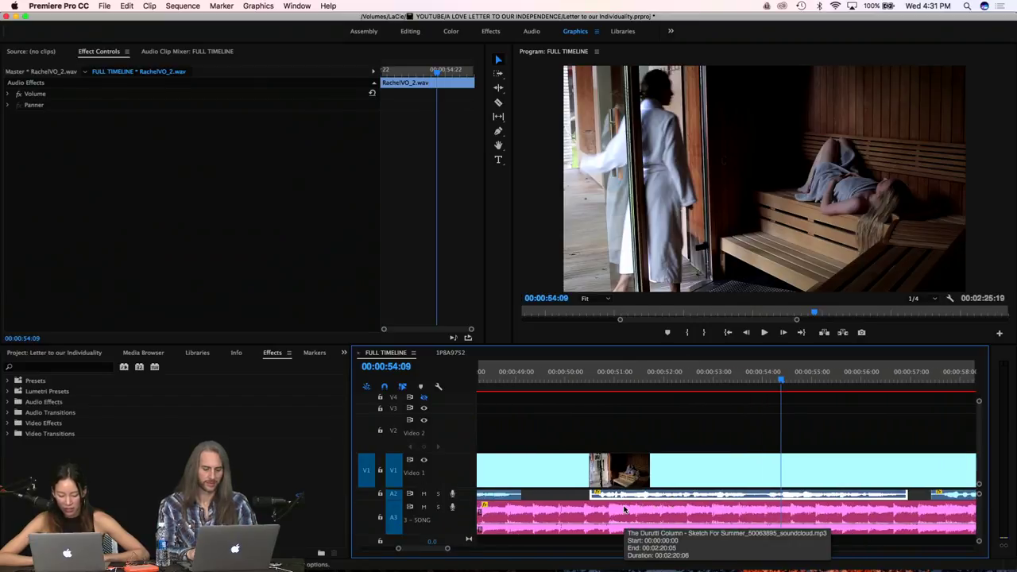
key(p)
key(Left)
click(538, 525)
click(550, 525)
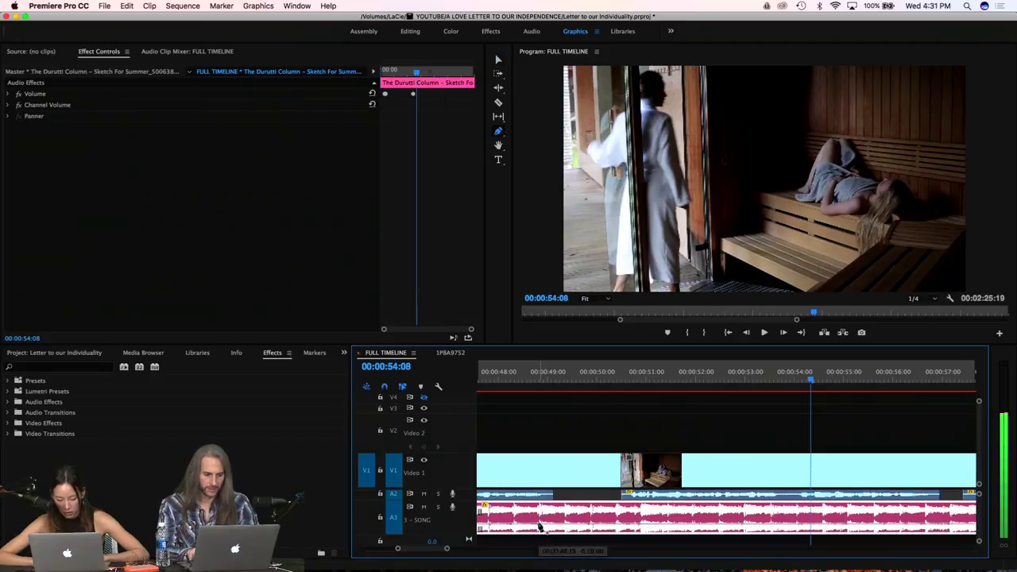
click(624, 524)
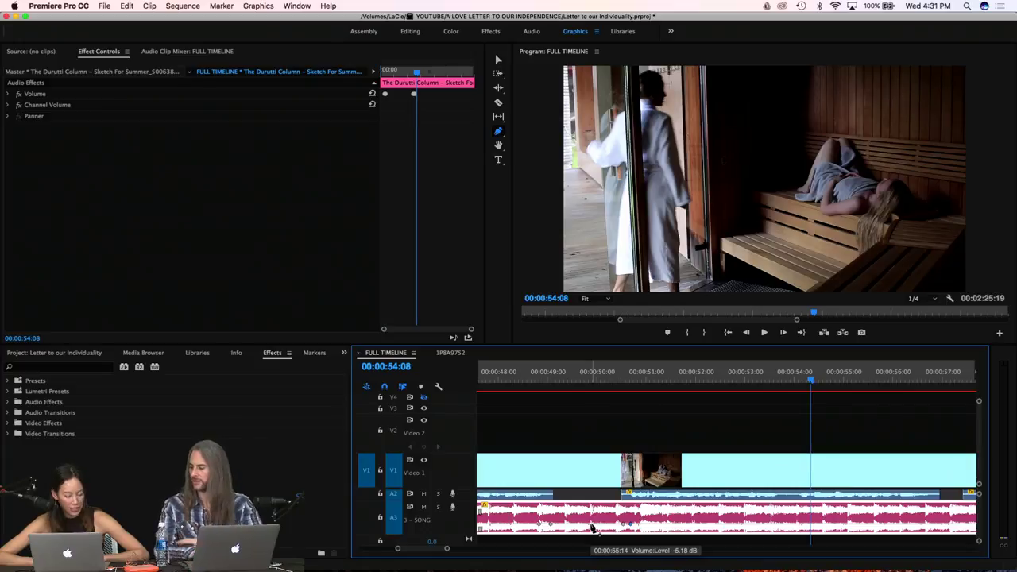
click(592, 526)
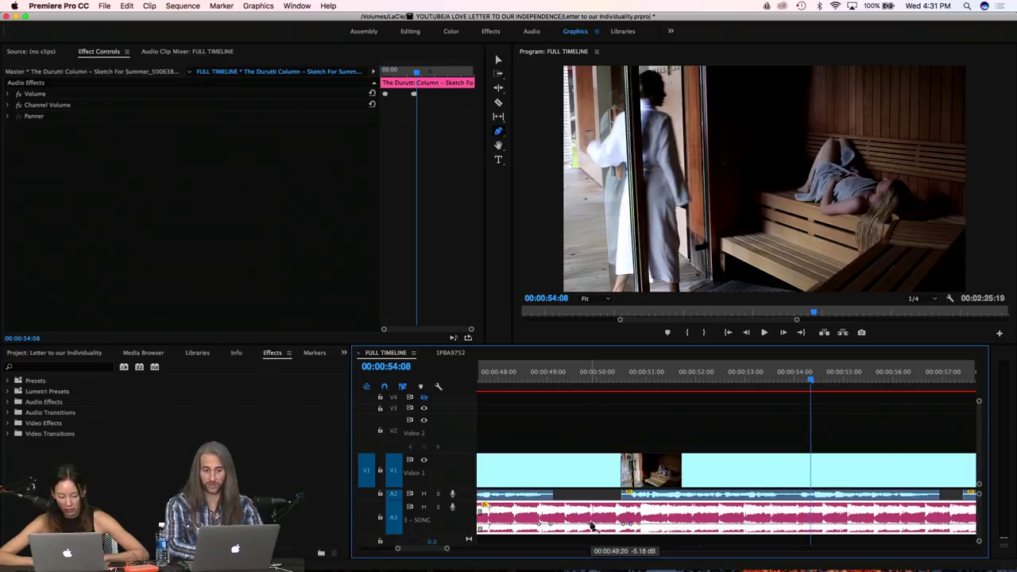
drag(592, 526, 557, 527)
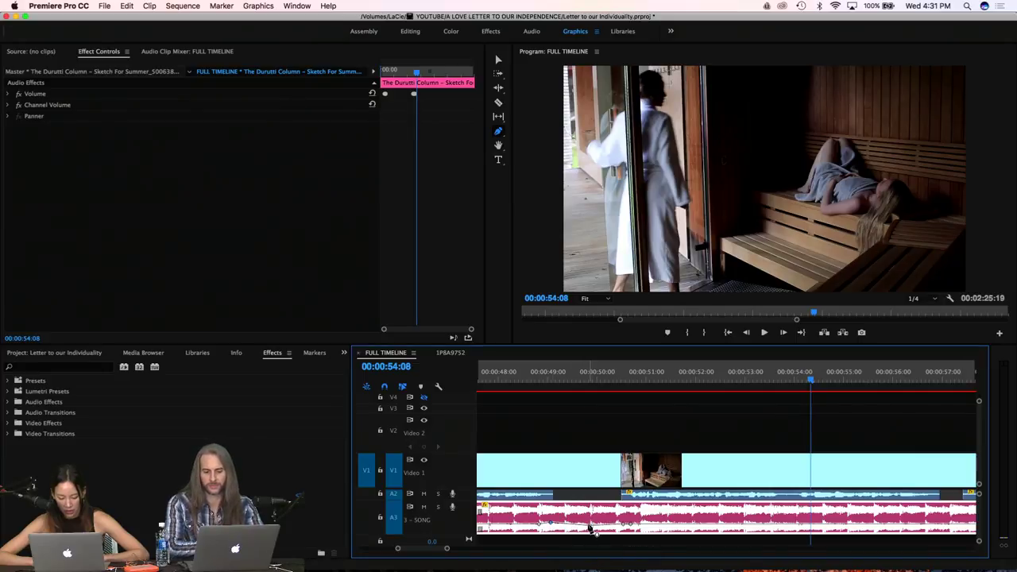
right_click(591, 528)
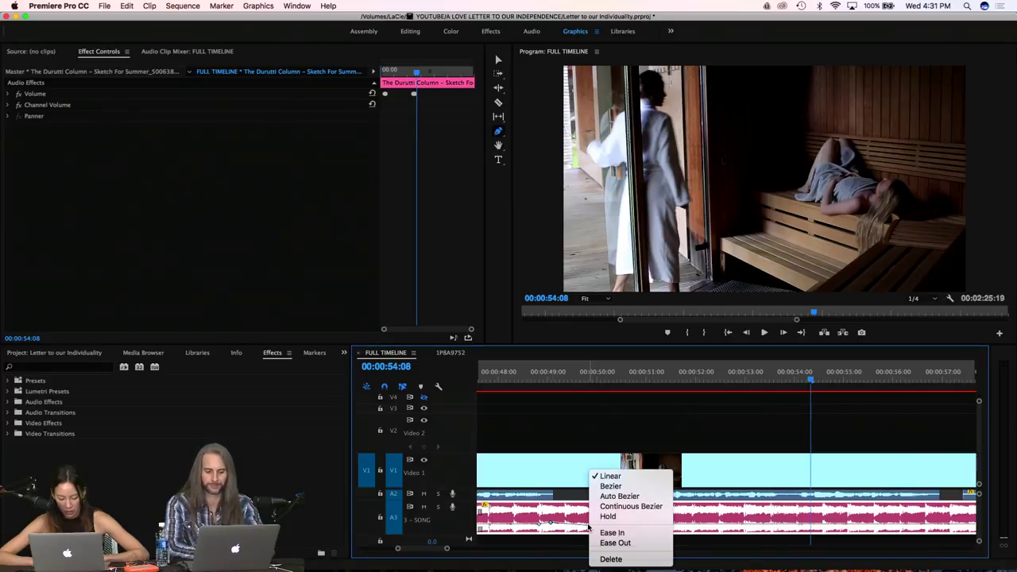
click(610, 560)
Raise the song's two inner volume keyframes so the music swells in the voice-over gap, and save the project
drag(628, 524, 623, 524)
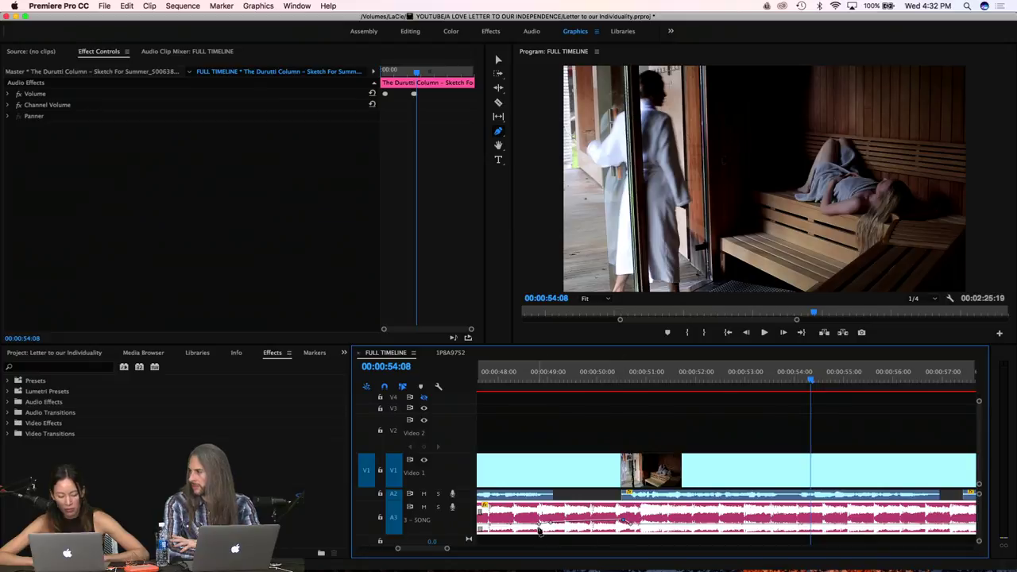
drag(550, 523, 554, 523)
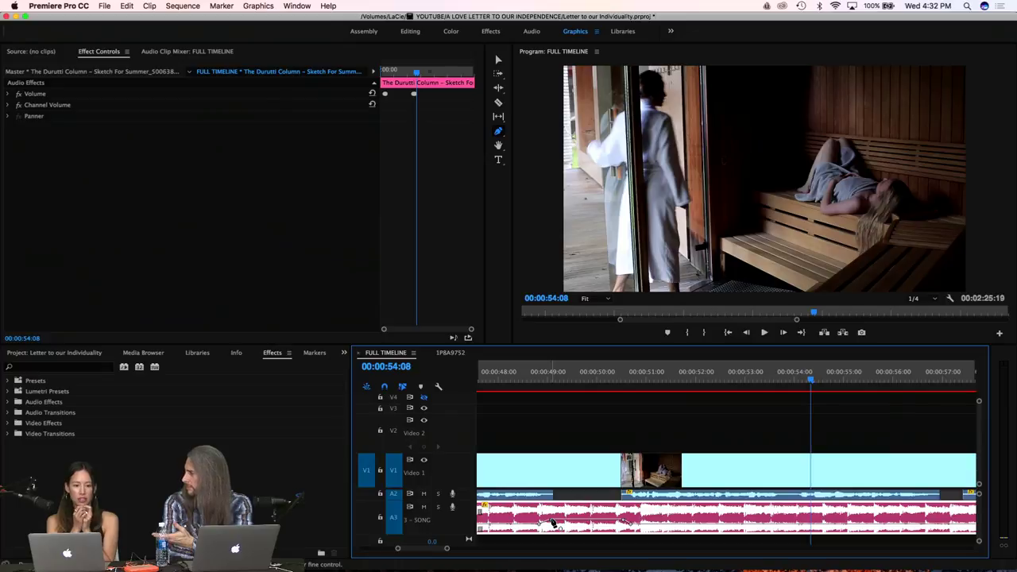
key(super+s)
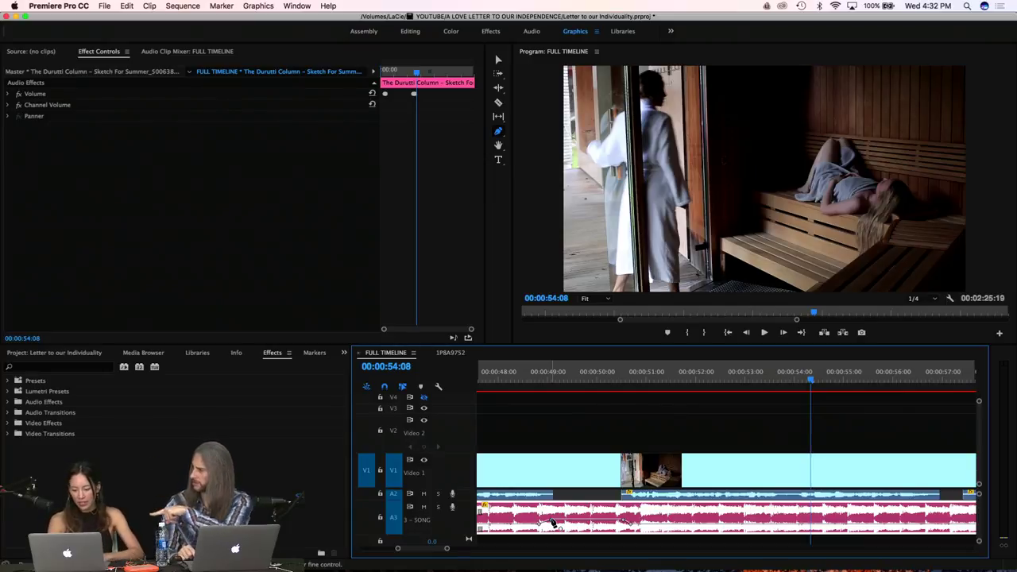
Move the playhead to 00:00:48:22, increase the height of the Video 1 track and select the sauna clip 1P8A9748.MOV
click(544, 379)
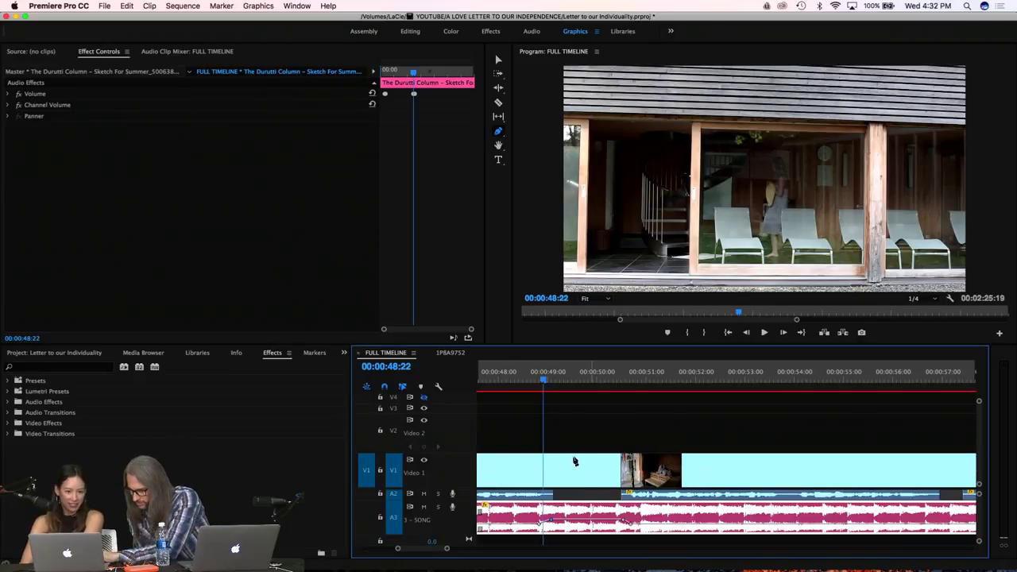
scroll(535, 547, up, 1)
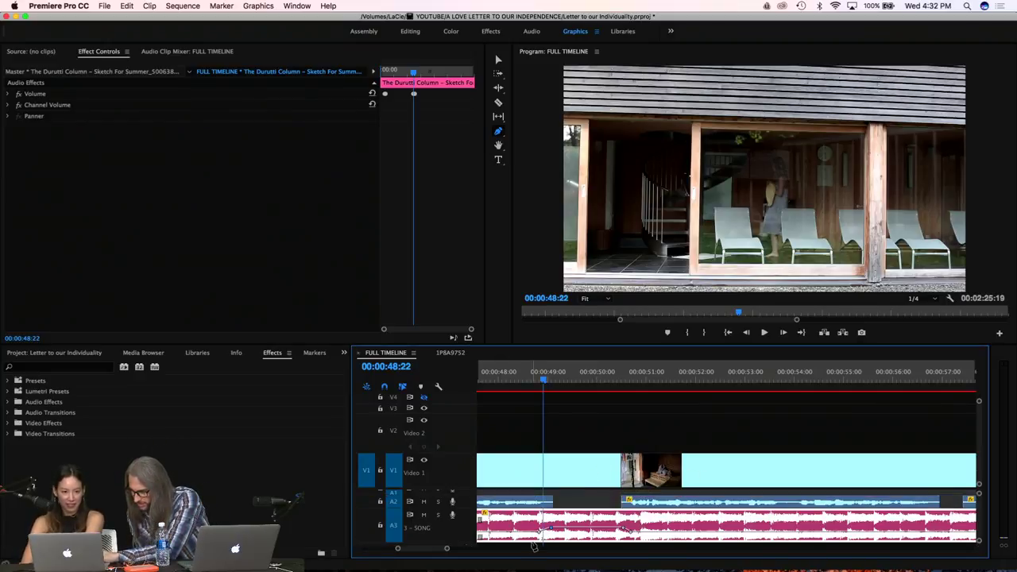
scroll(452, 490, up, 1)
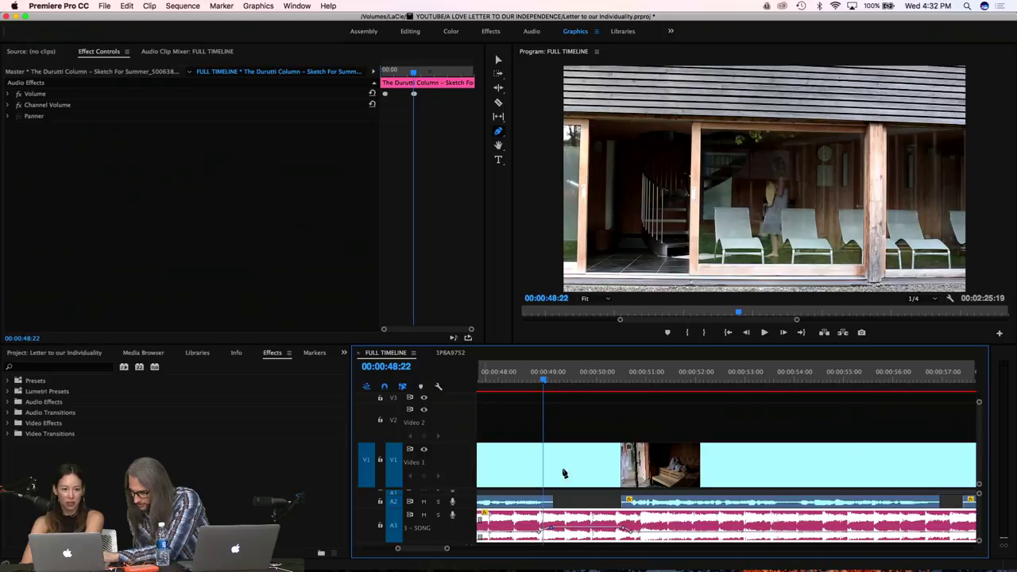
click(631, 451)
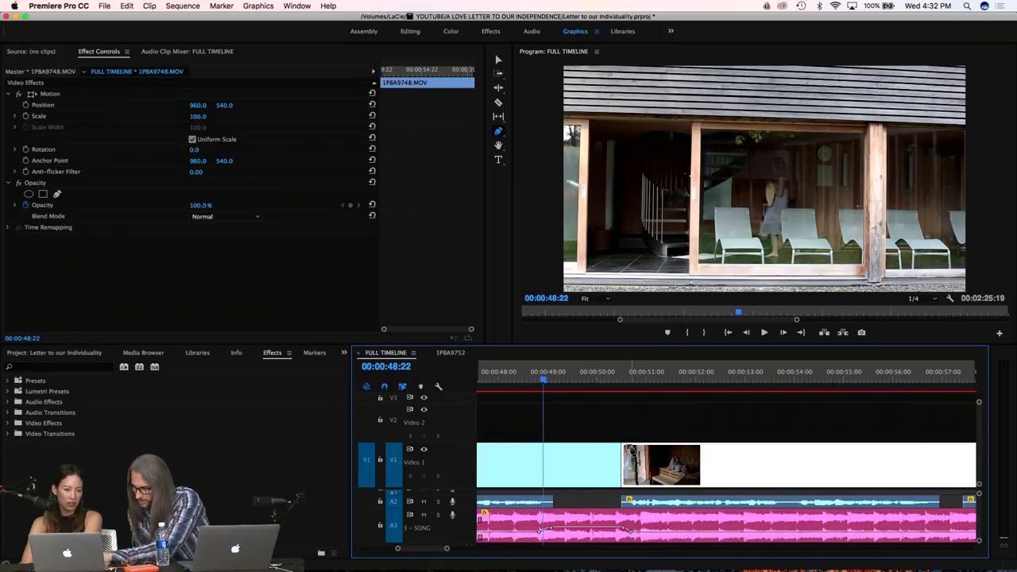
Show the Time Remapping Speed line on the sauna clip 1P8A9748.MOV
click(438, 387)
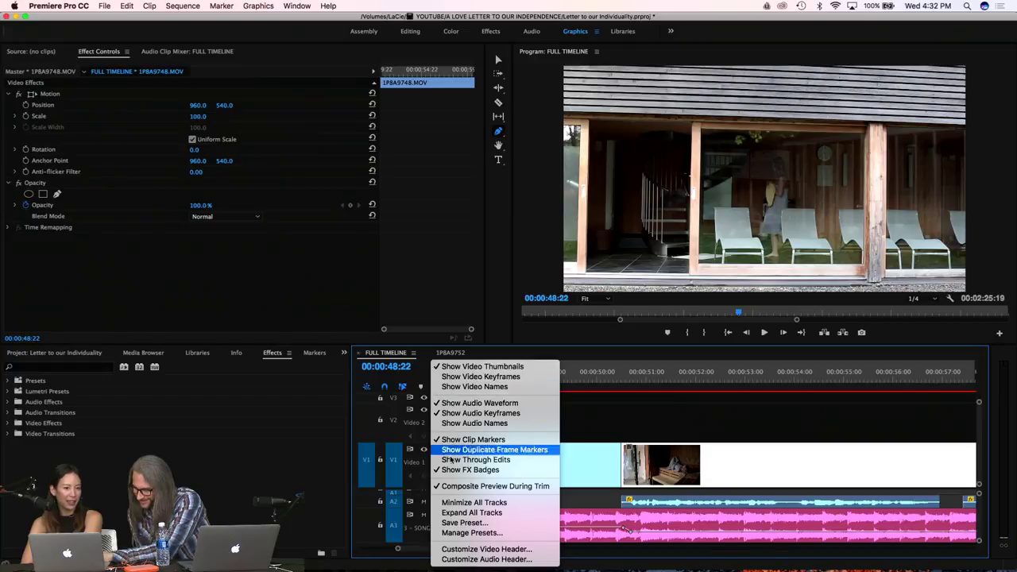
click(359, 398)
right_click(661, 463)
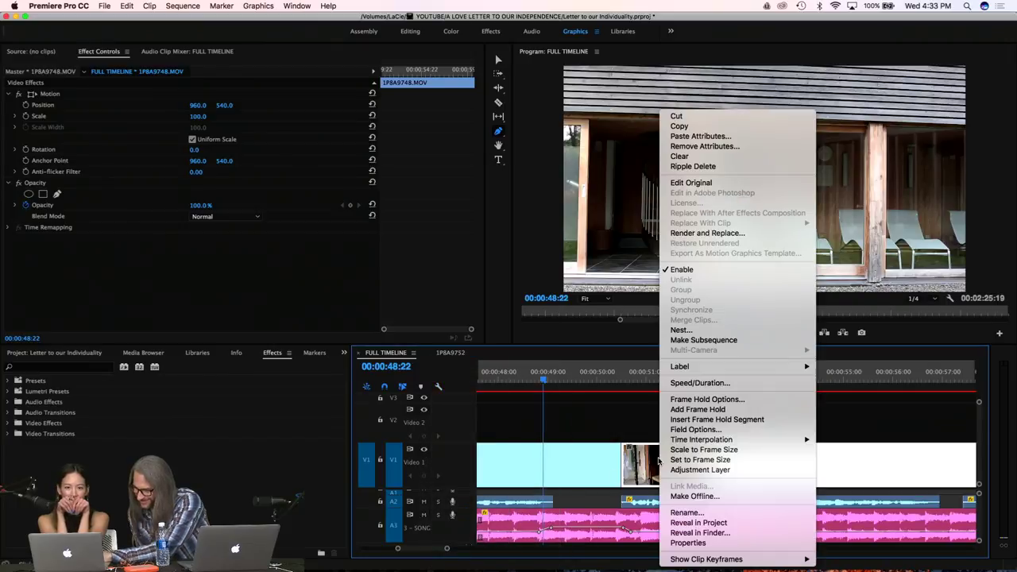
click(633, 450)
click(632, 450)
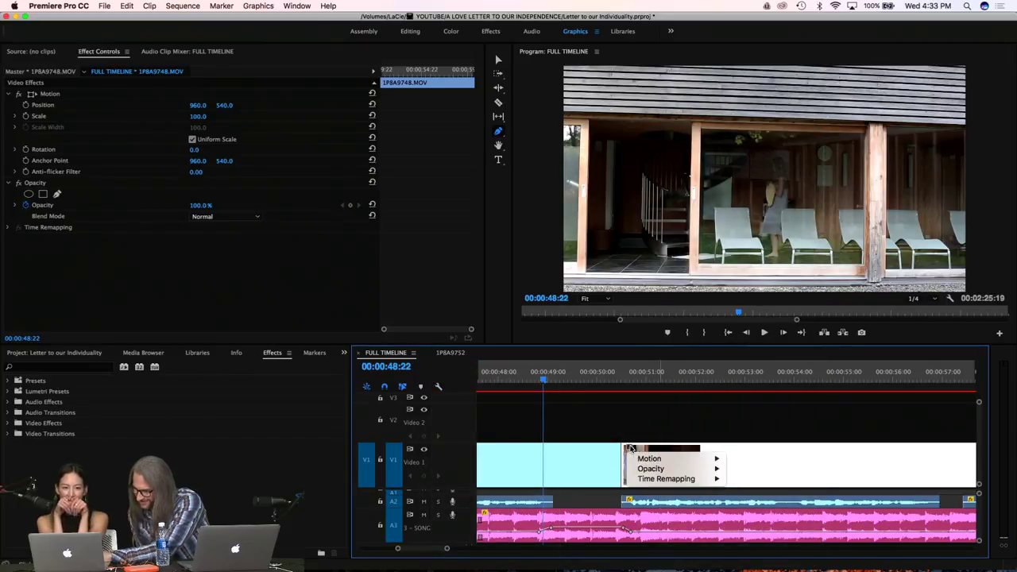
click(632, 450)
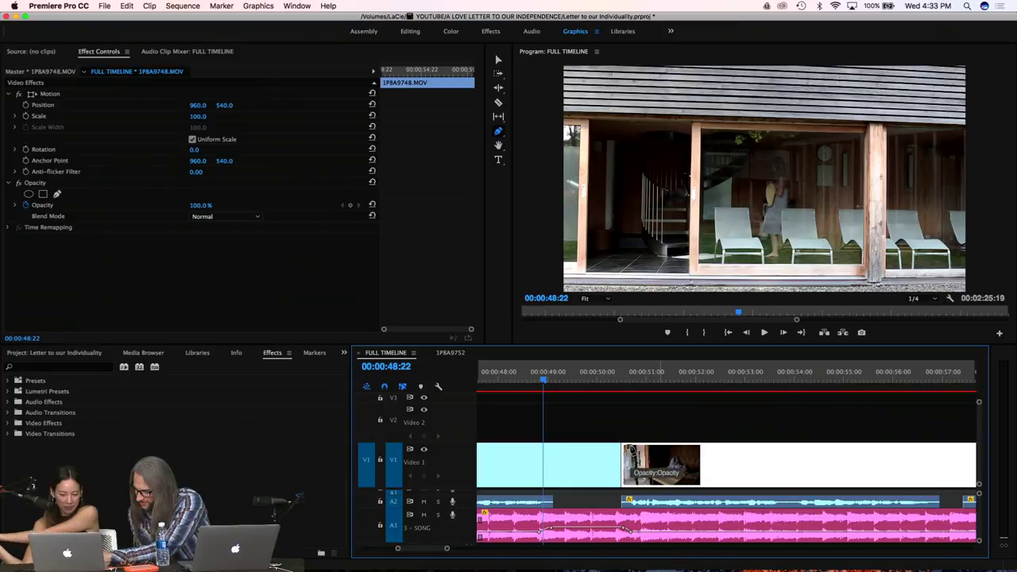
click(631, 450)
mouse_move(637, 460)
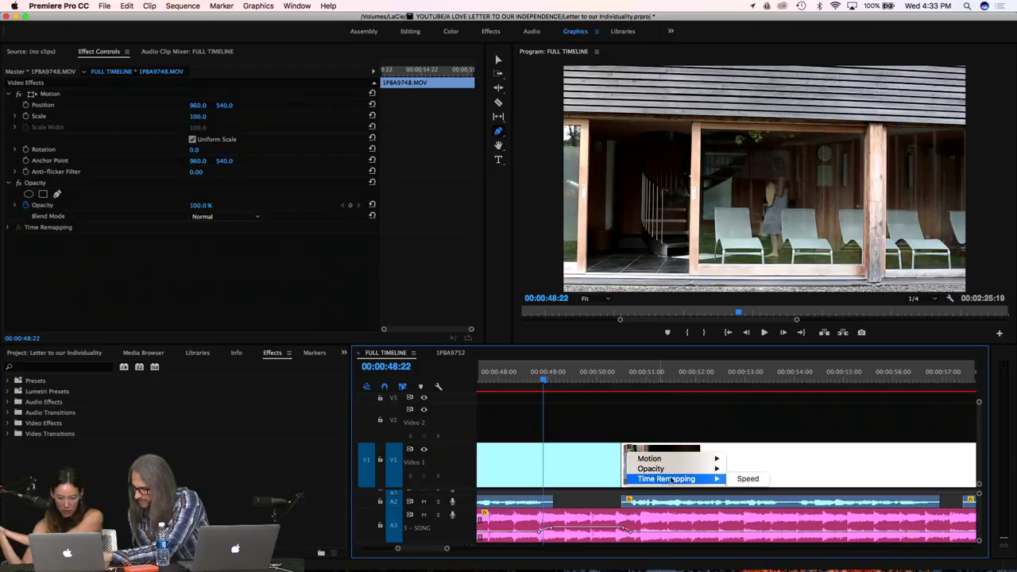
click(746, 479)
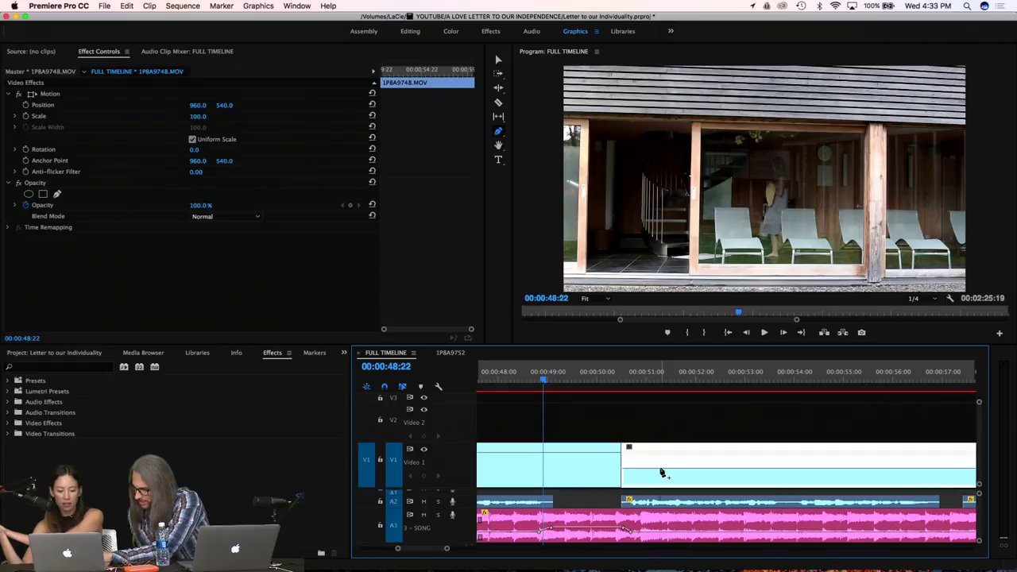
Add speed keyframes to 1P8A9748.MOV at about 00:00:51:06 and 00:00:52:14, and split the first into a gradual ramp
click(726, 471)
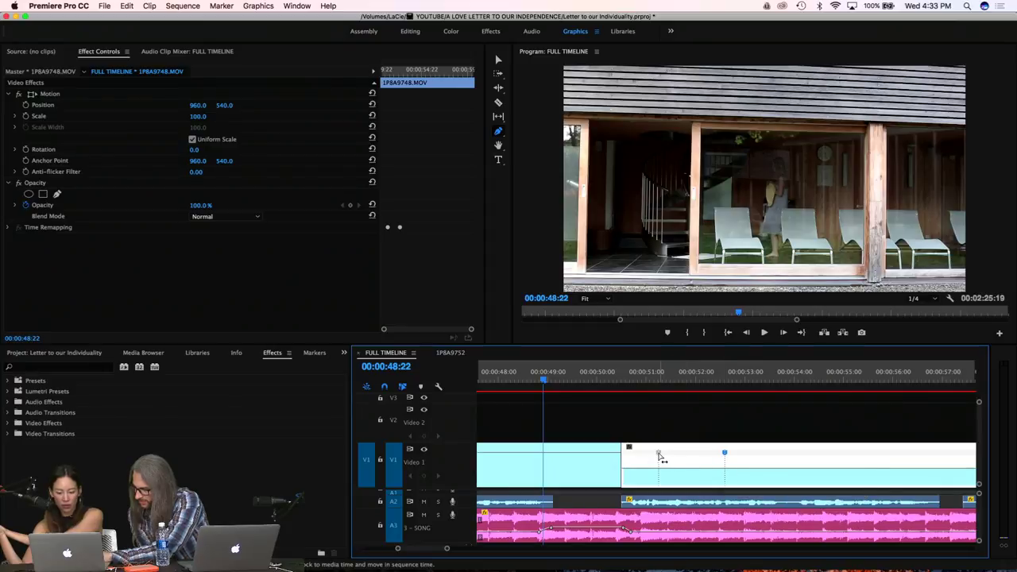
drag(658, 453, 682, 461)
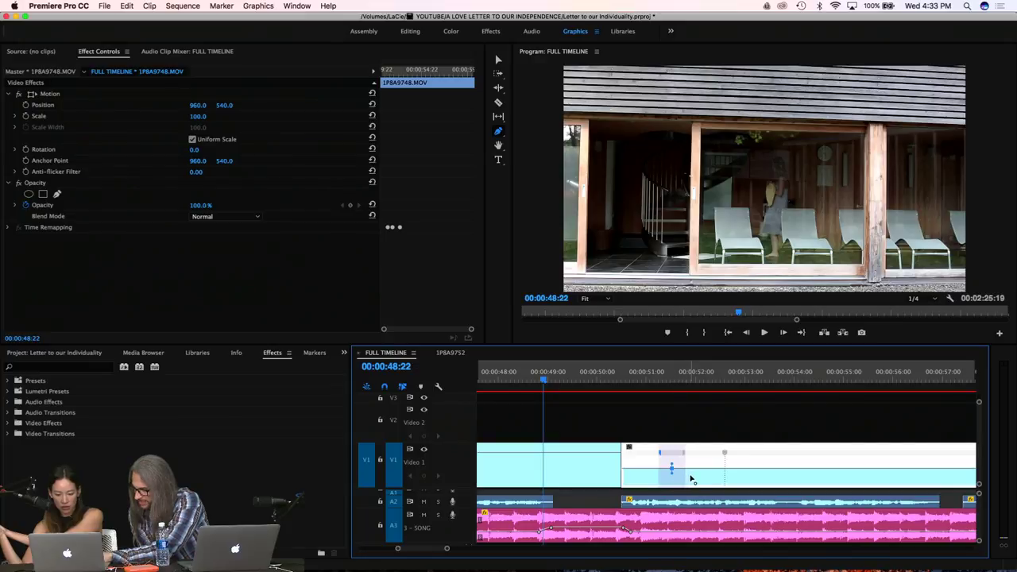
Slow the section between the two speed keyframes to 21% and smooth the first ramp into a curve
click(702, 472)
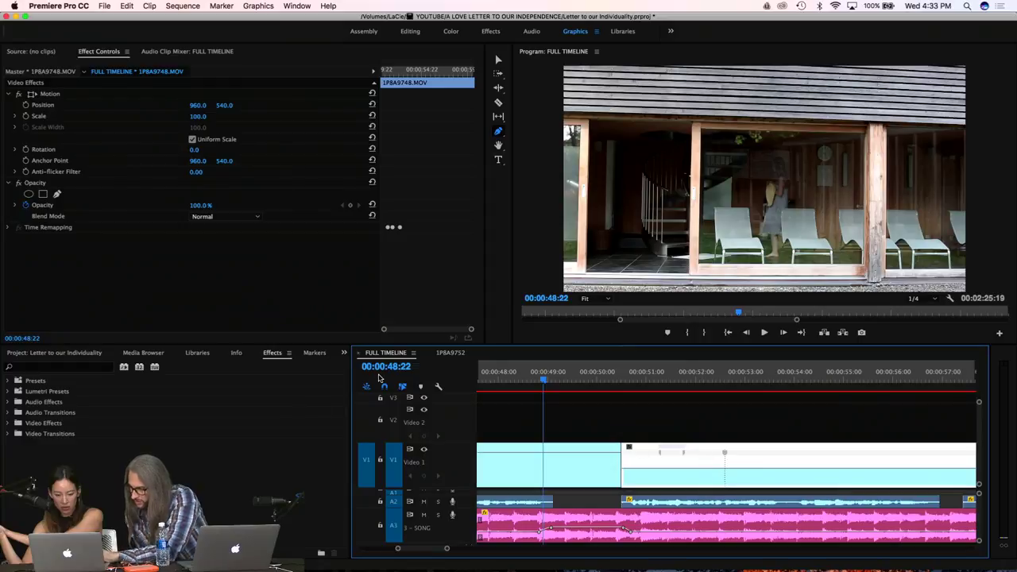
key(v)
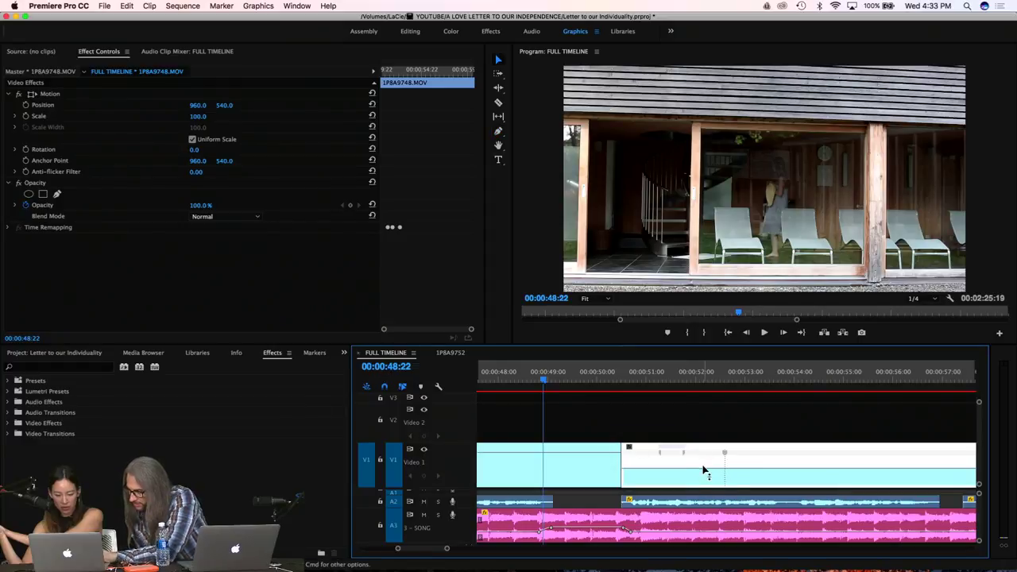
drag(703, 473, 703, 475)
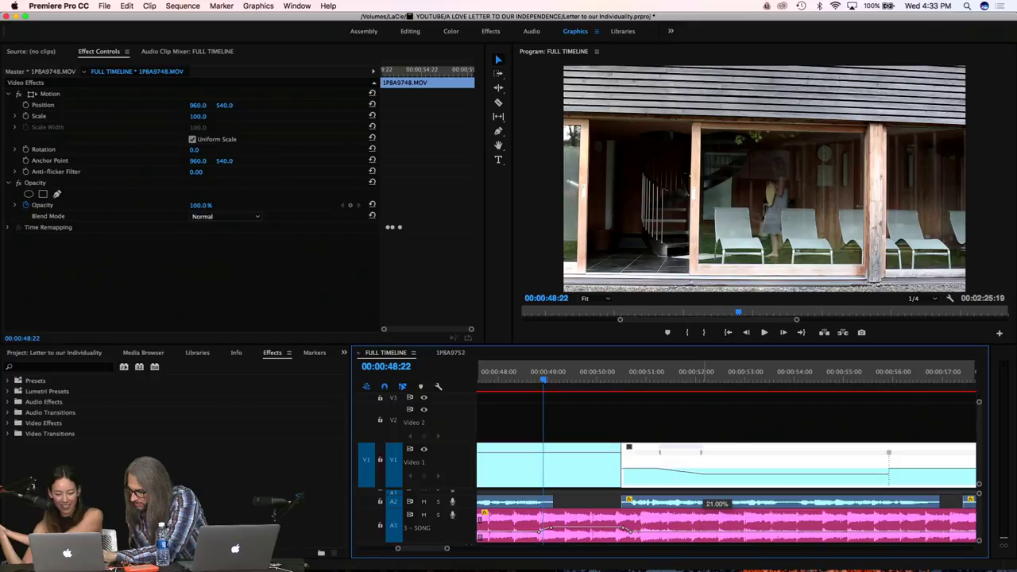
drag(703, 515, 703, 515)
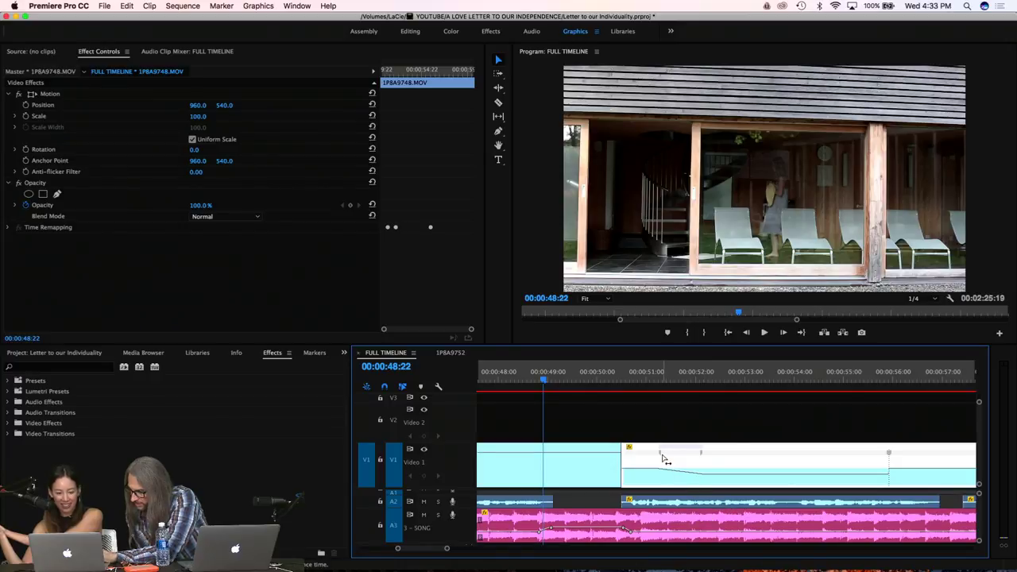
click(663, 456)
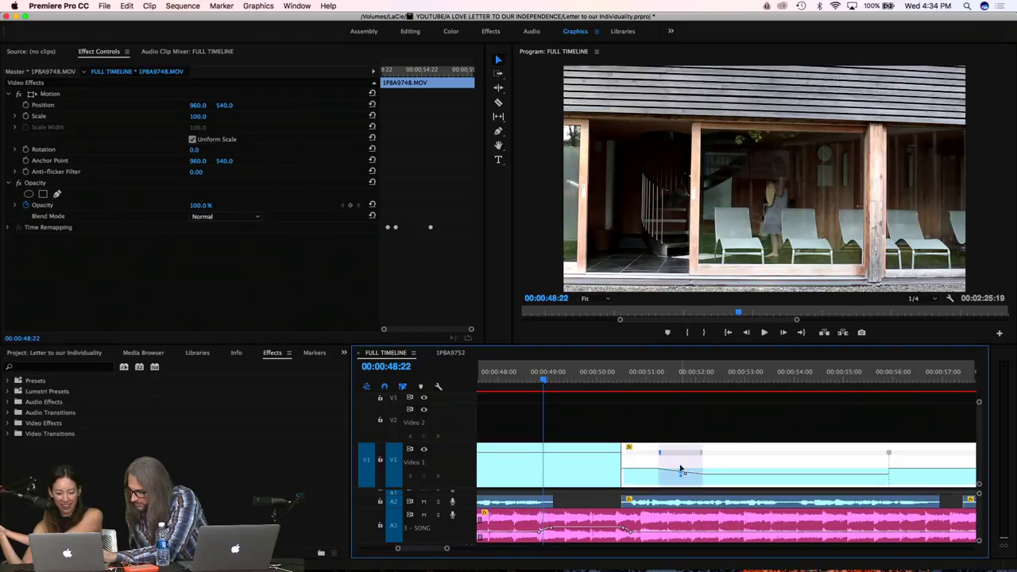
drag(680, 469, 664, 467)
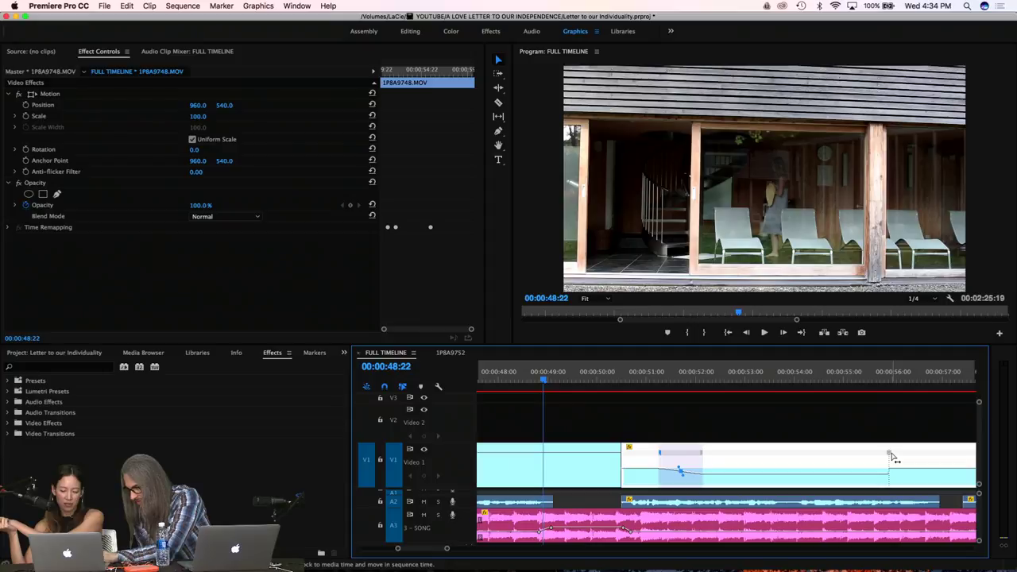
Split the second speed keyframe on 1P8A9748.MOV into a gradual ramp from about 00:00:56 to 00:00:57 and play from 00:00:48:22
drag(892, 457, 941, 461)
click(547, 379)
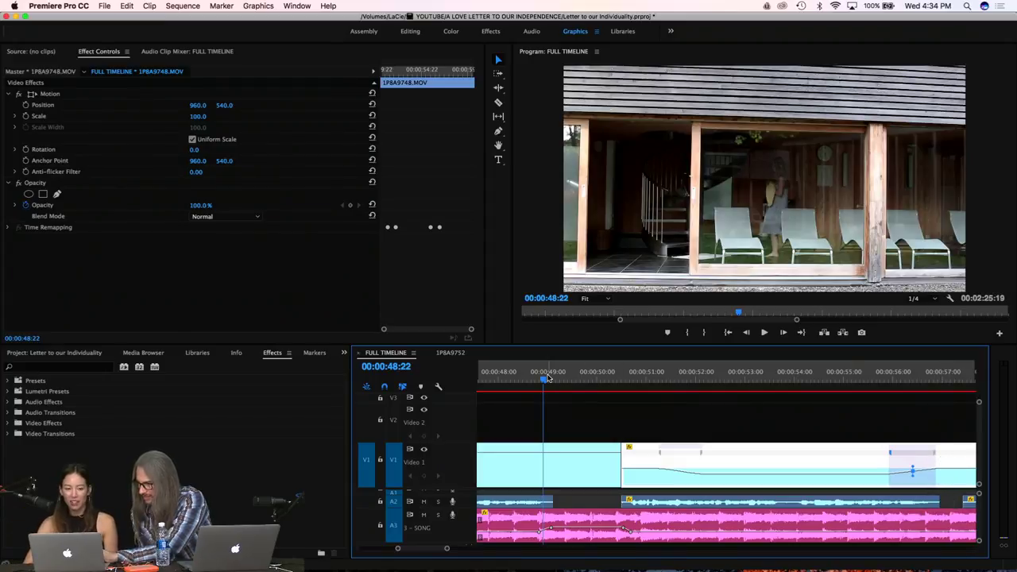
key(space)
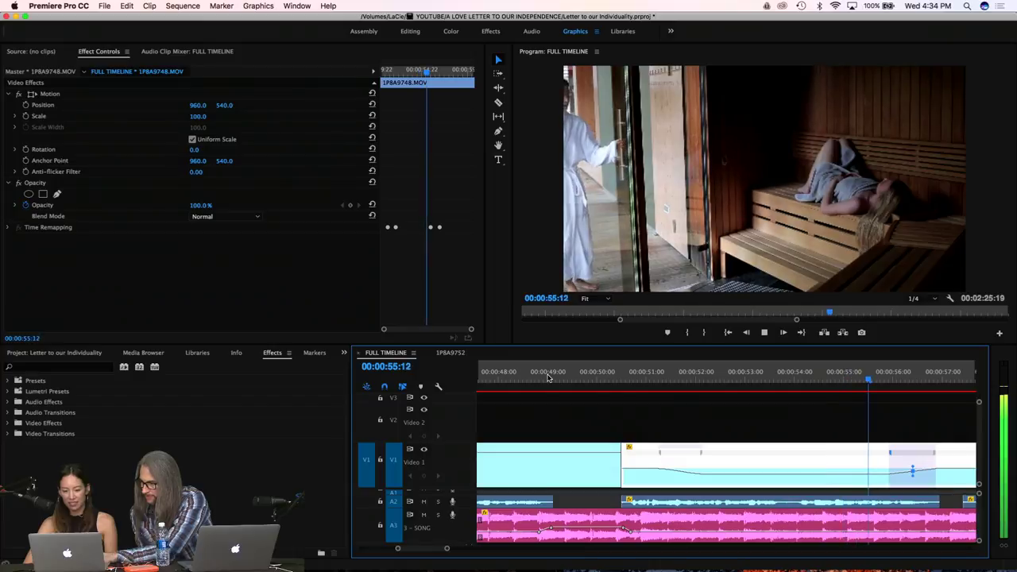
key(space)
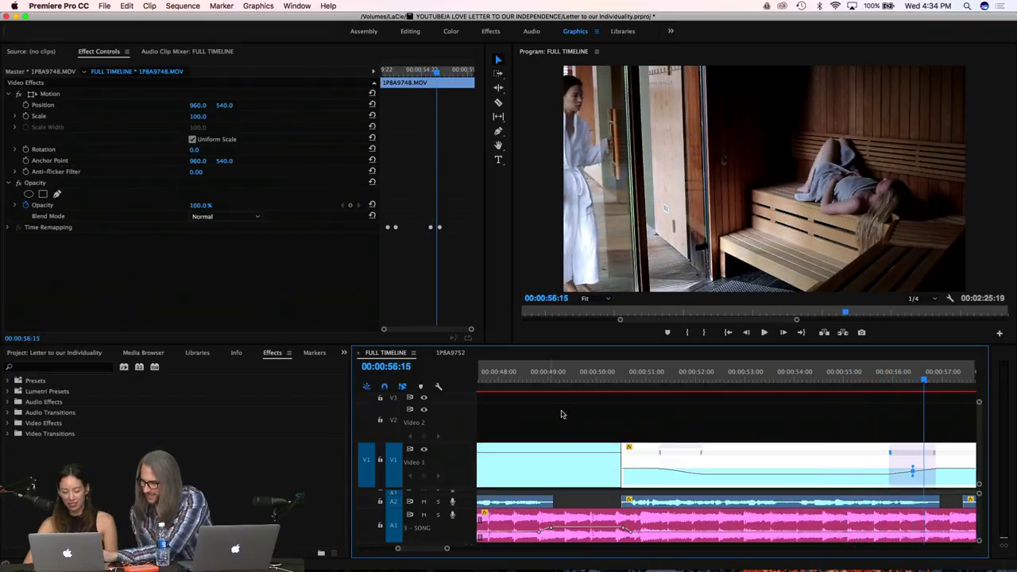
Set the time interpolation of 1P8A9748.MOV to Frame Blending and play the speed ramp from 00:00:48:22
right_click(716, 470)
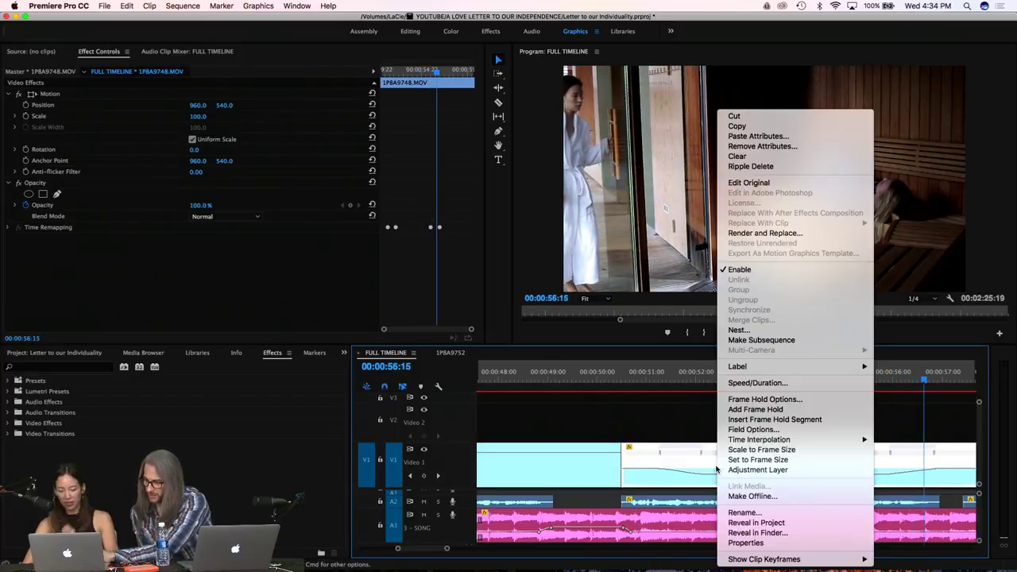
click(773, 382)
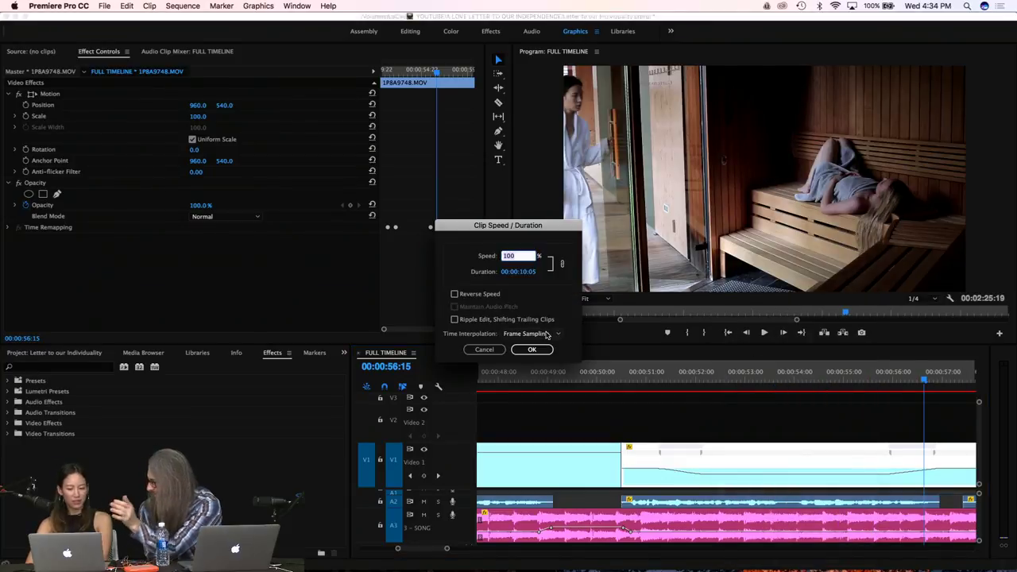
click(547, 334)
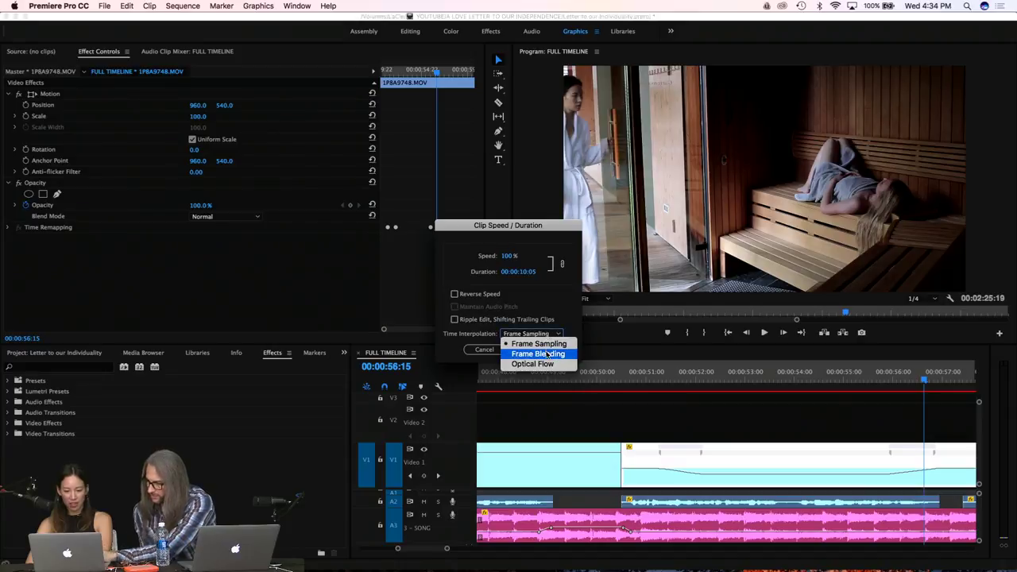
click(549, 364)
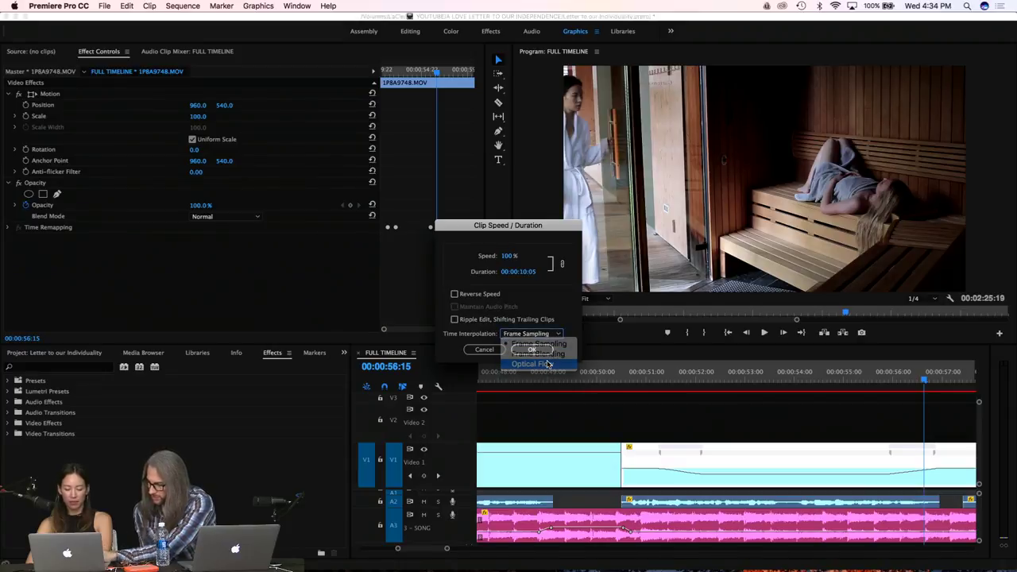
click(539, 337)
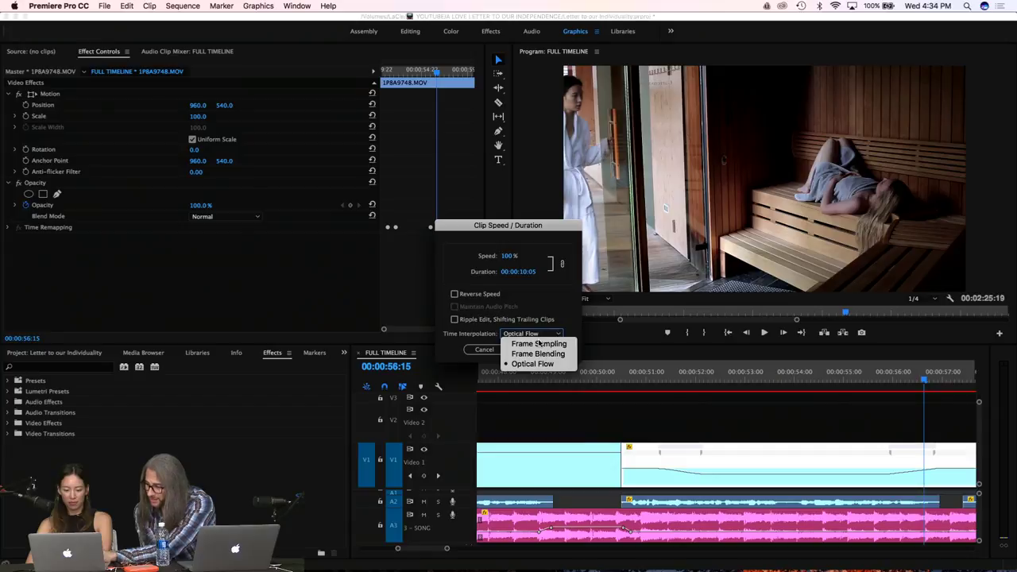
click(541, 352)
click(539, 353)
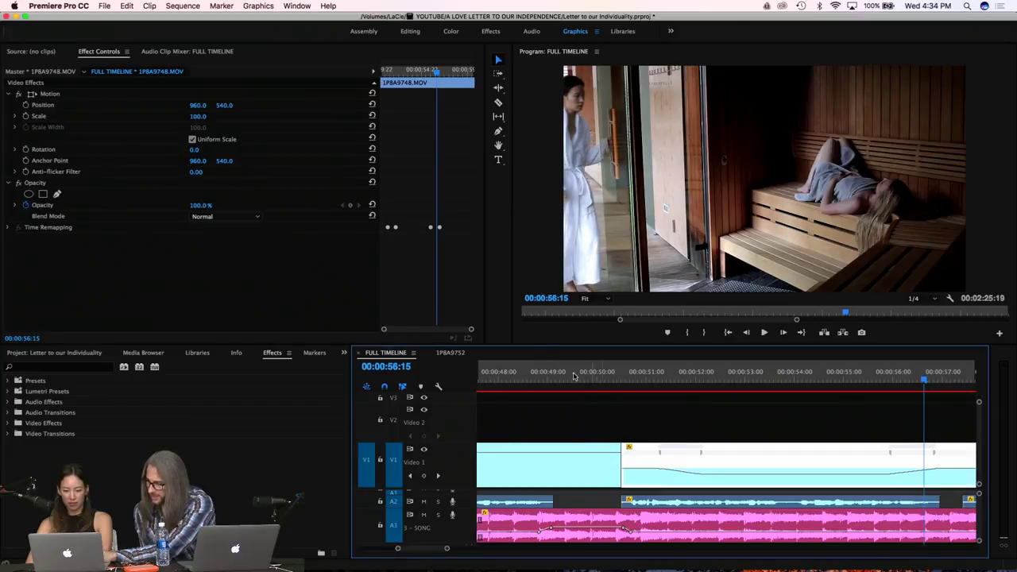
click(545, 373)
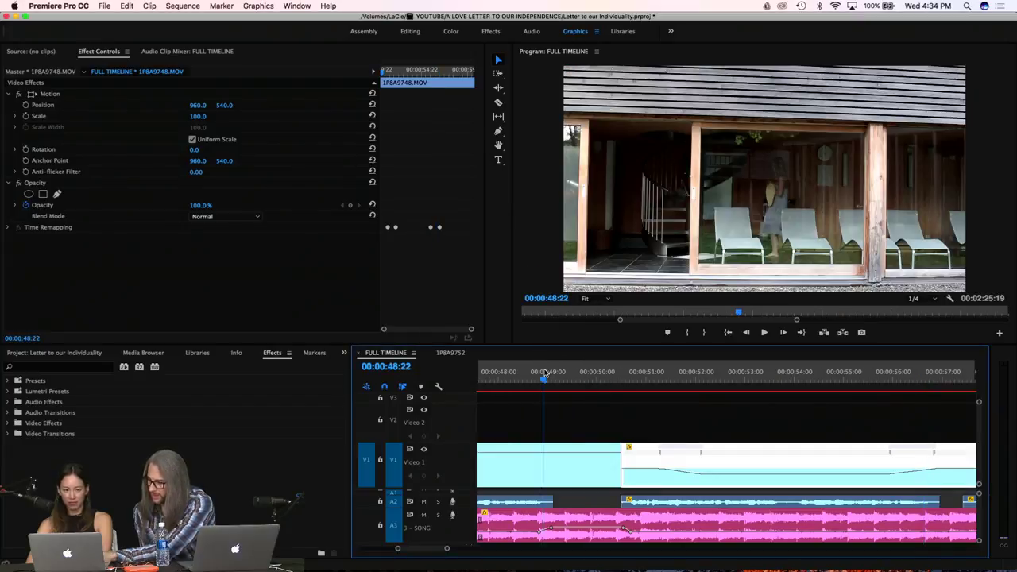
key(space)
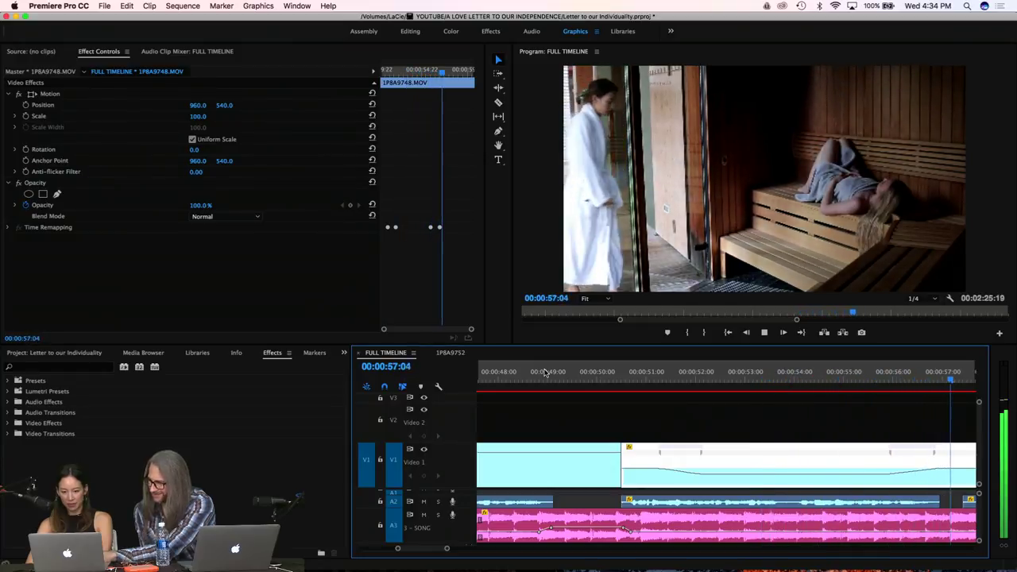
key(space)
Change the time interpolation of 1P8A9748.MOV to Optical Flow and play the speed ramp from 00:00:50:00
click(597, 380)
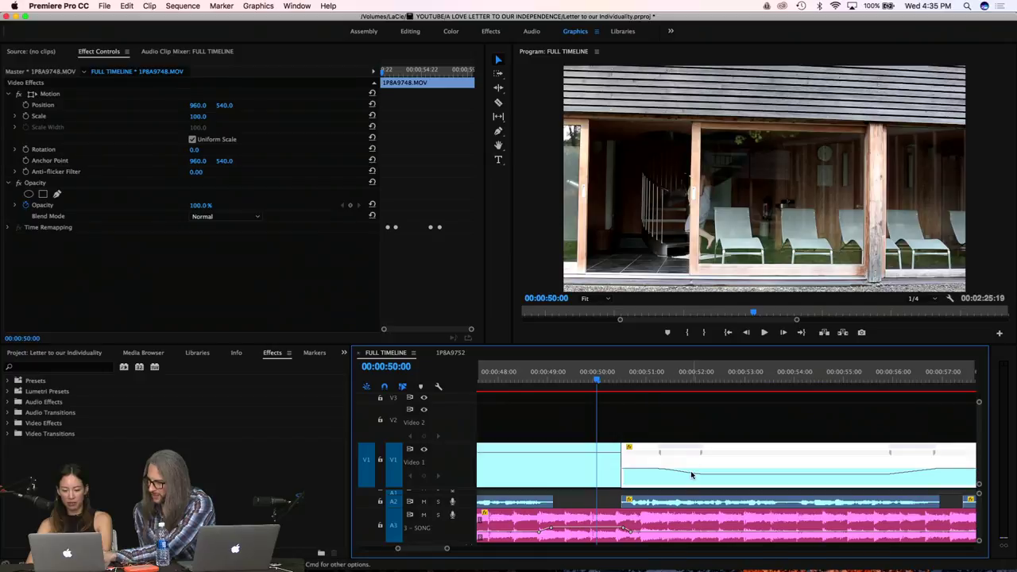
right_click(691, 475)
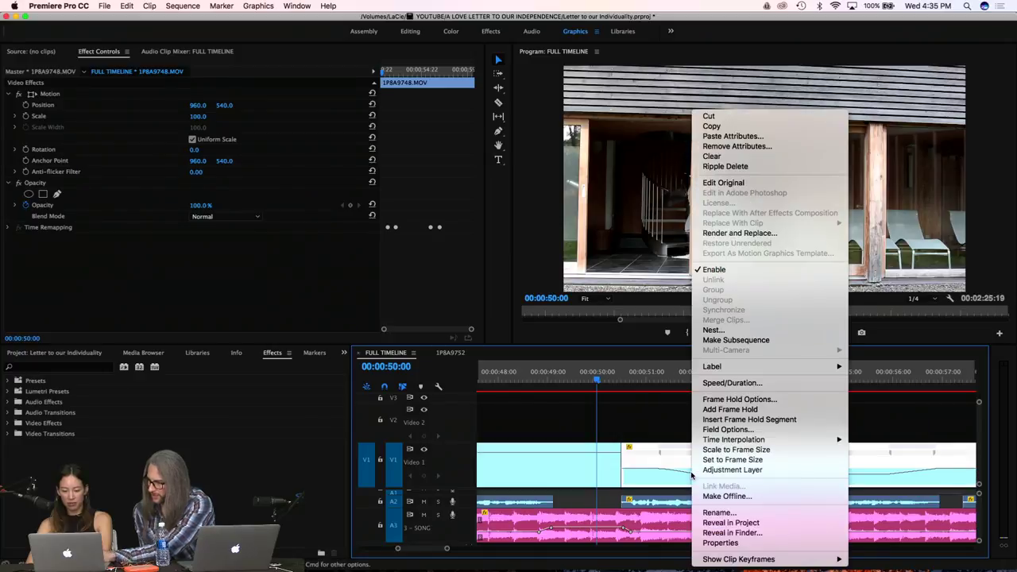
click(720, 385)
click(537, 333)
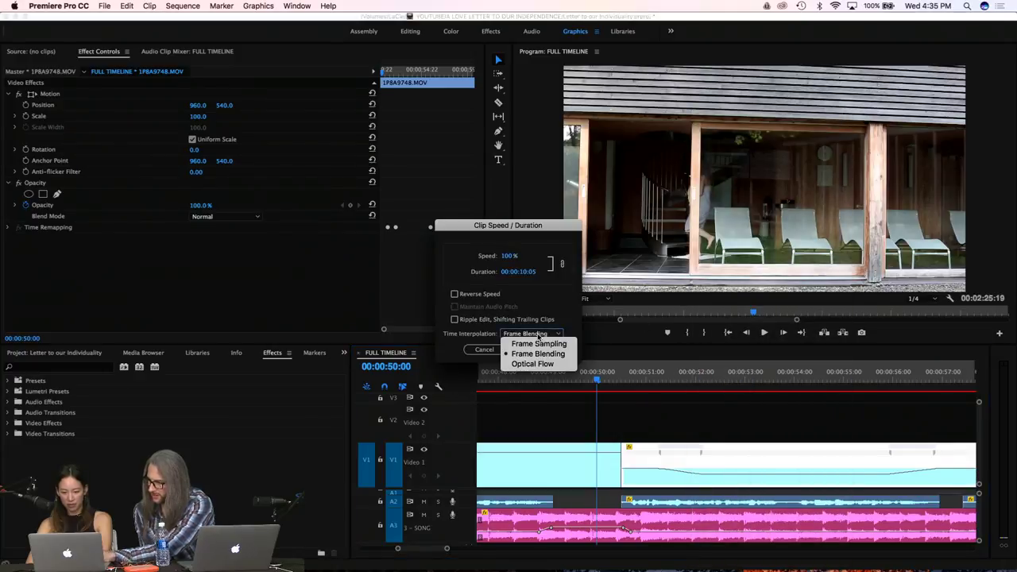
click(528, 365)
click(528, 352)
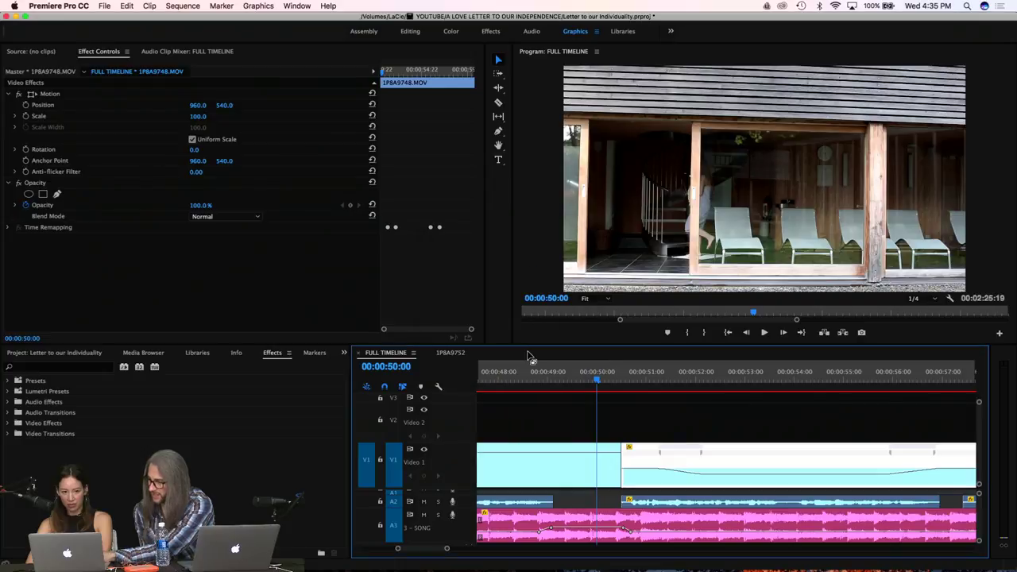
key(space)
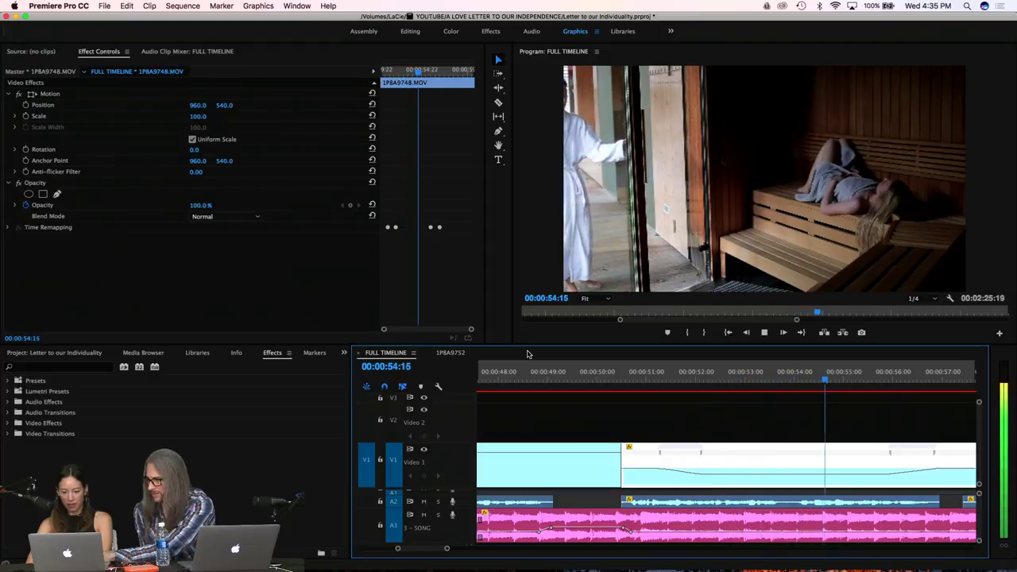
key(space)
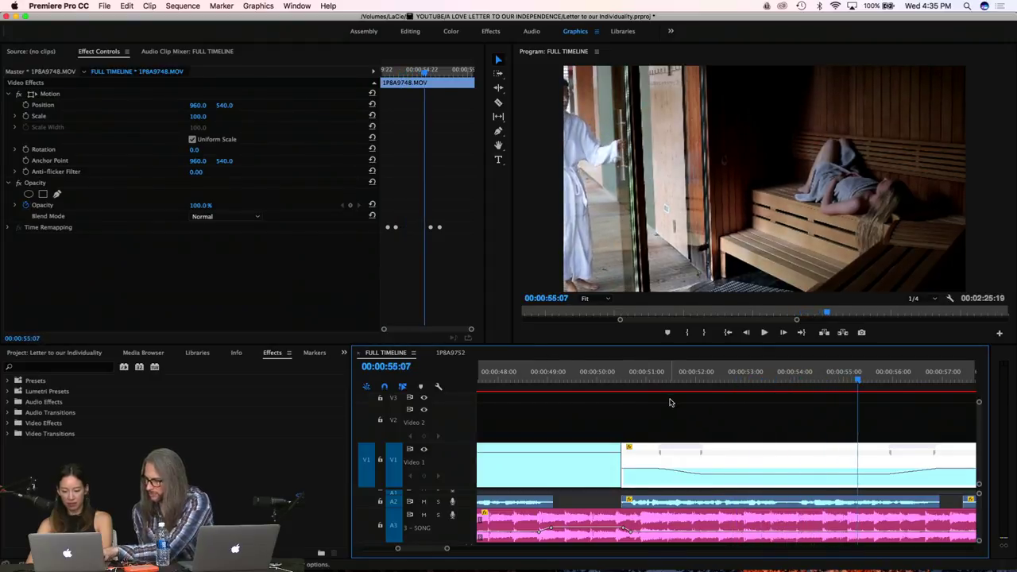
Remove the speed keyframes from the sauna clip 1P8A9748.MOV and play it from just before its start
key(Delete)
key(Delete)
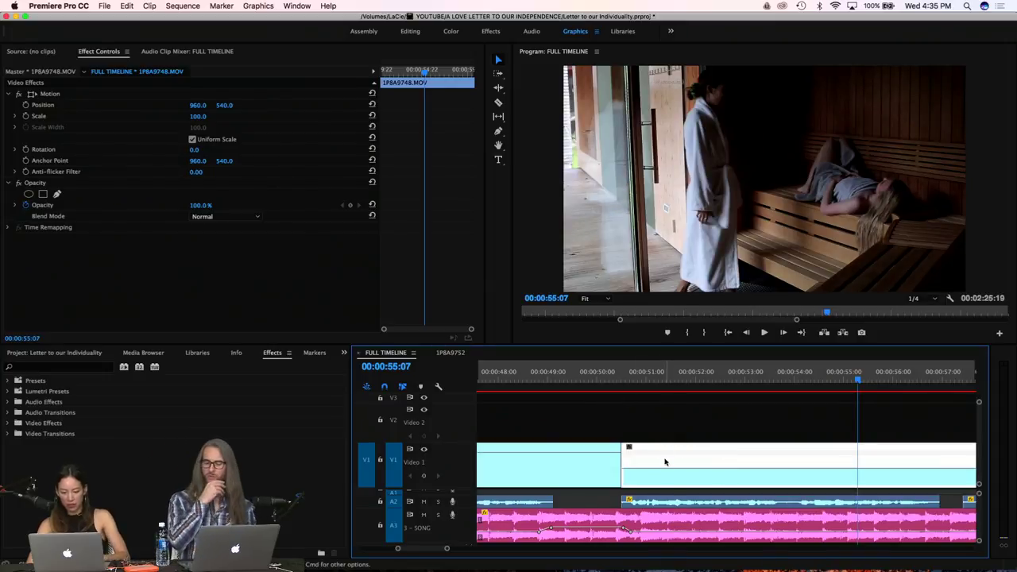
drag(640, 387, 613, 377)
key(space)
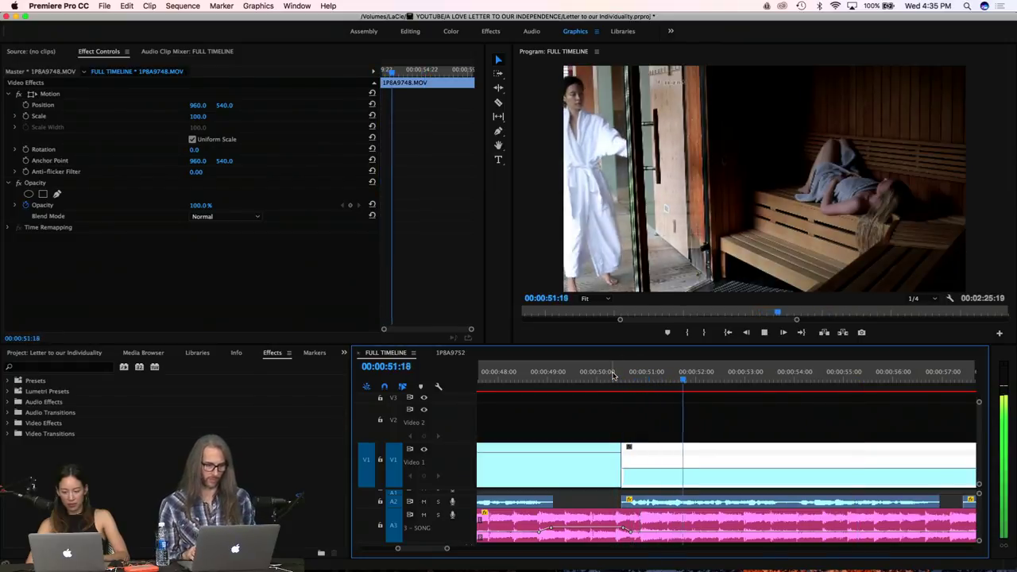
key(space)
Shift the sauna clip and all B-roll after it along the timeline so the sauna clip starts at 00:01:01:07
key(minus)
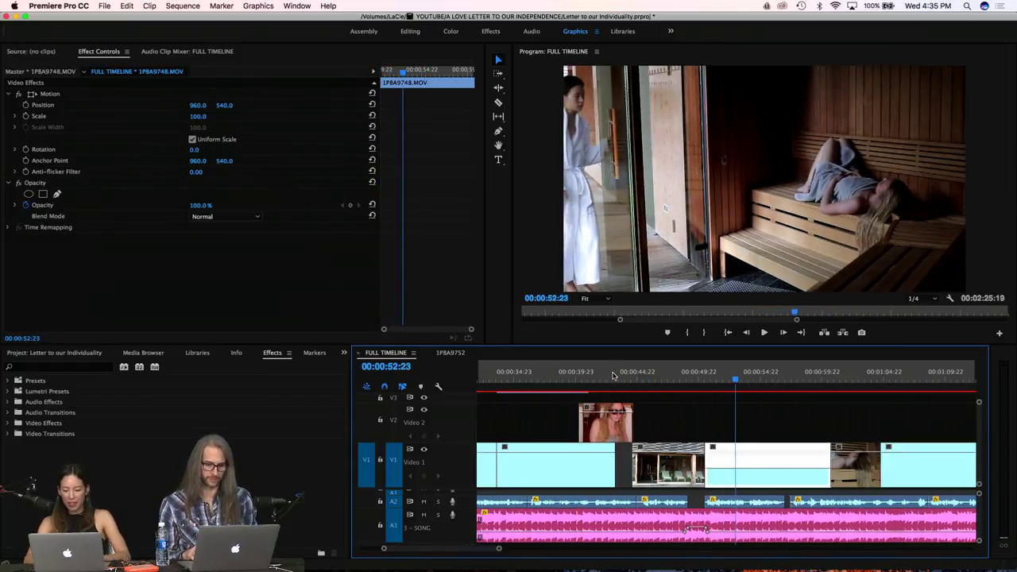
scroll(645, 409, right, 5)
scroll(644, 409, right, 8)
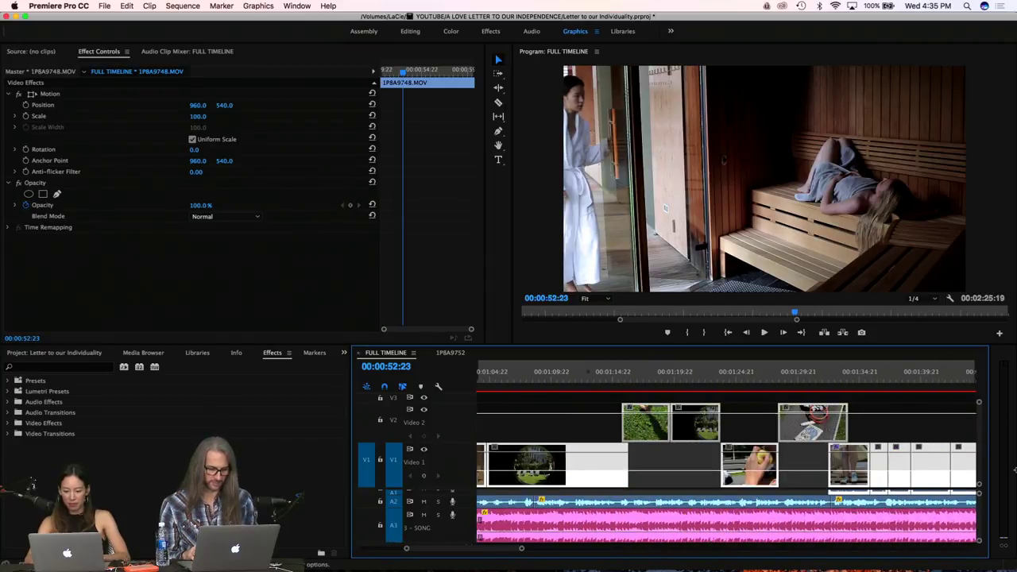
scroll(727, 460, right, 8)
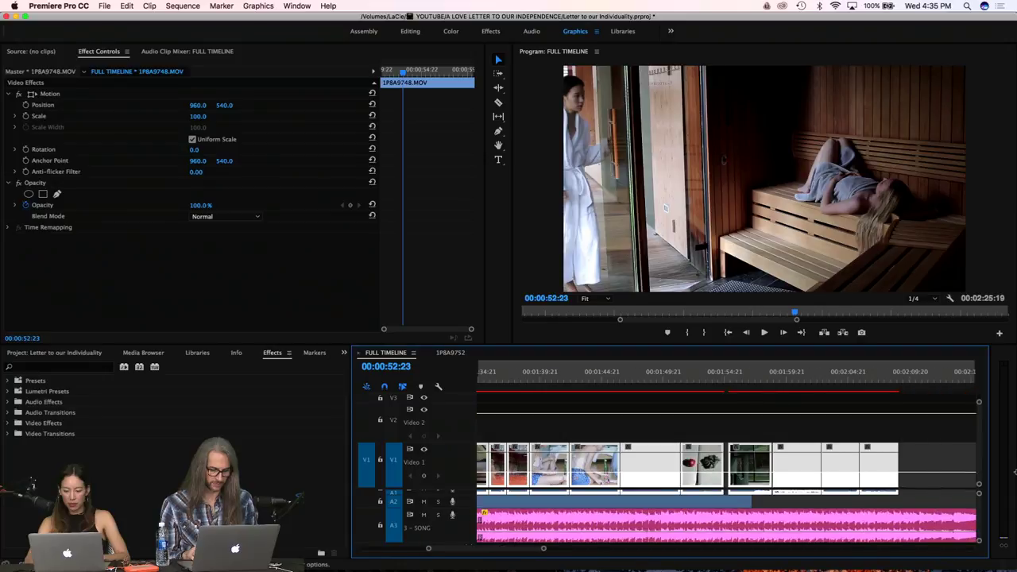
scroll(726, 461, right, 3)
key(super+a)
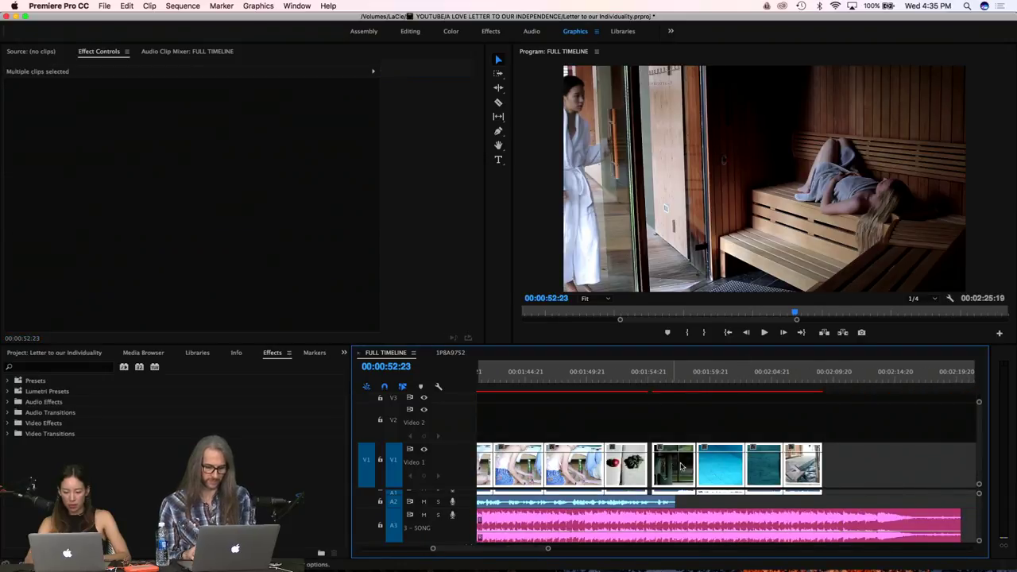
scroll(675, 467, left, 9)
key(=)
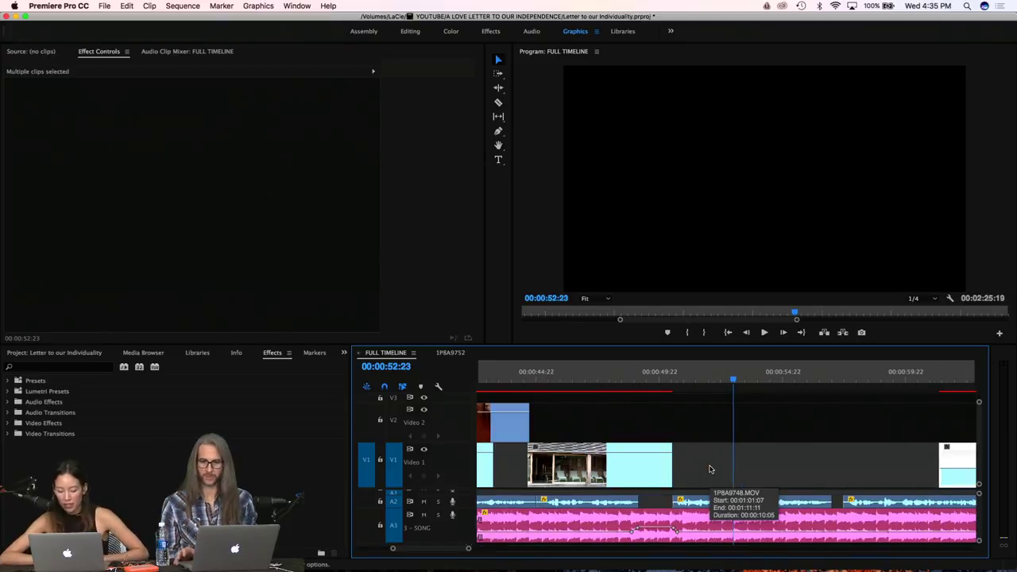
Switch to the Assembly workspace and browse the project footage for clips to fill the gap
click(57, 352)
scroll(149, 482, up, 3)
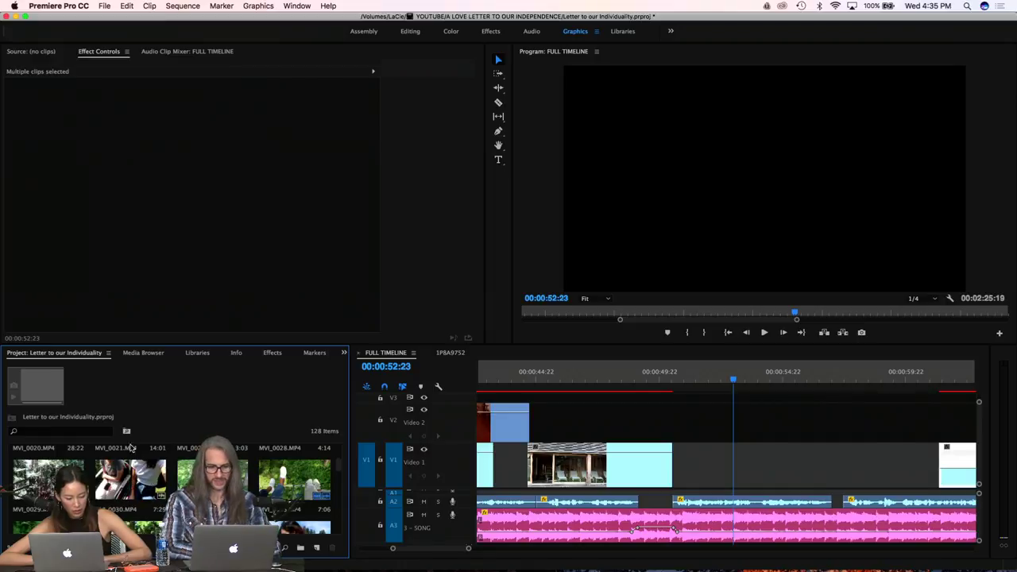
click(361, 33)
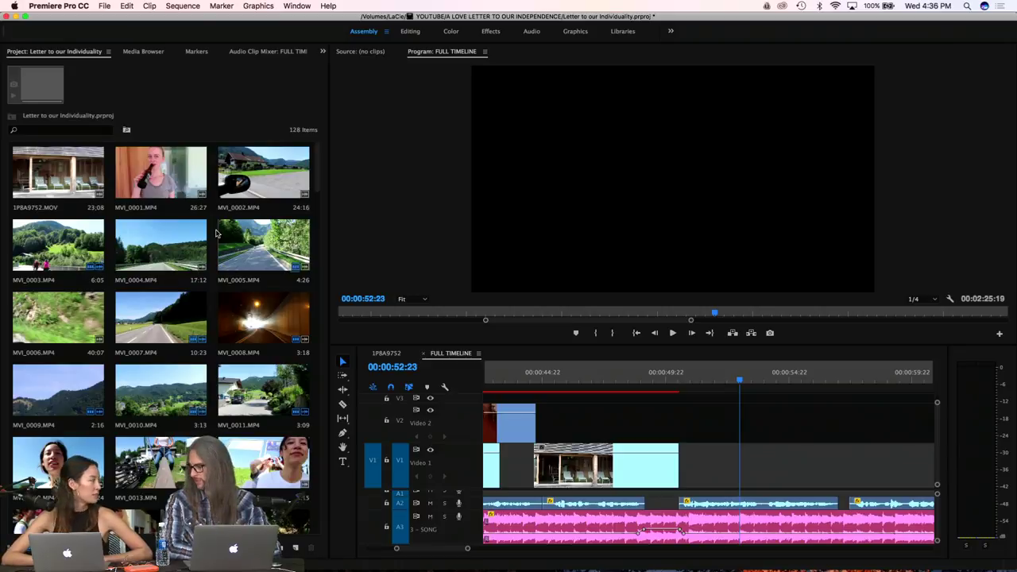
scroll(151, 346, down, 3)
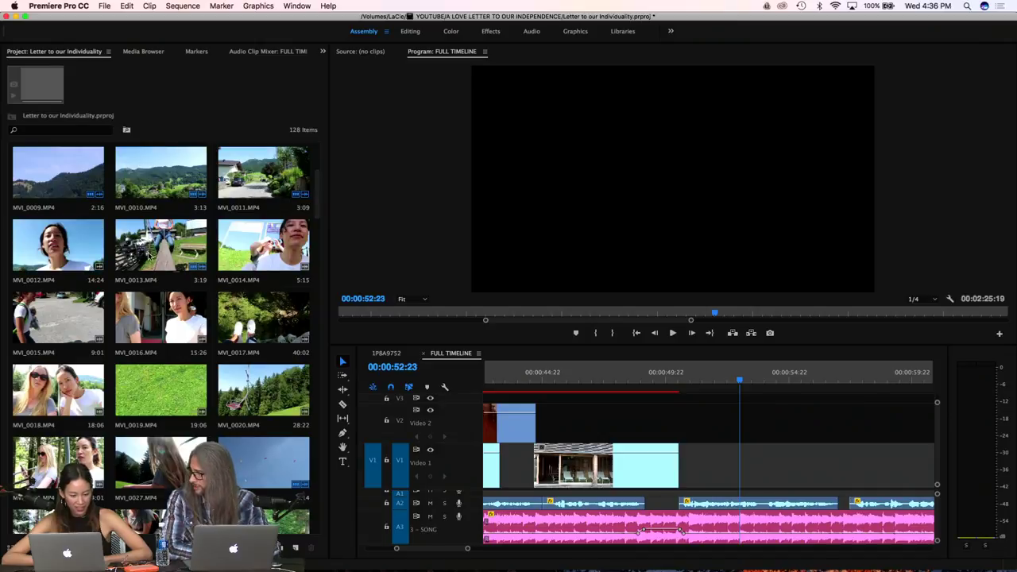
Preview MVI_0014.MP4 and mark a section of it lasting 1:14 and ending at 00:00:04:00
double_click(234, 251)
key(space)
key(XF86AudioRaiseVolume)
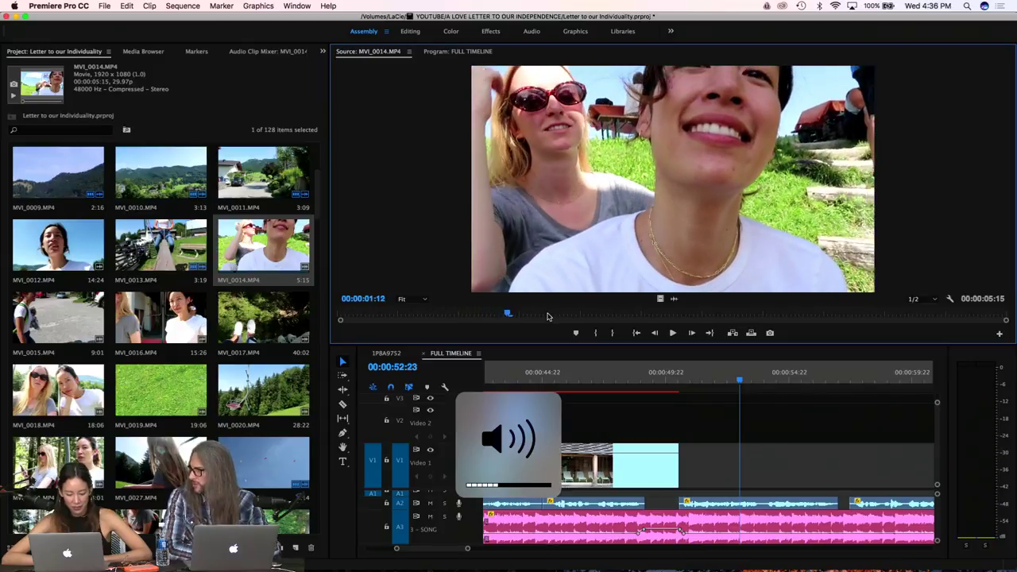
click(552, 315)
drag(594, 314, 649, 313)
key(i)
key(space)
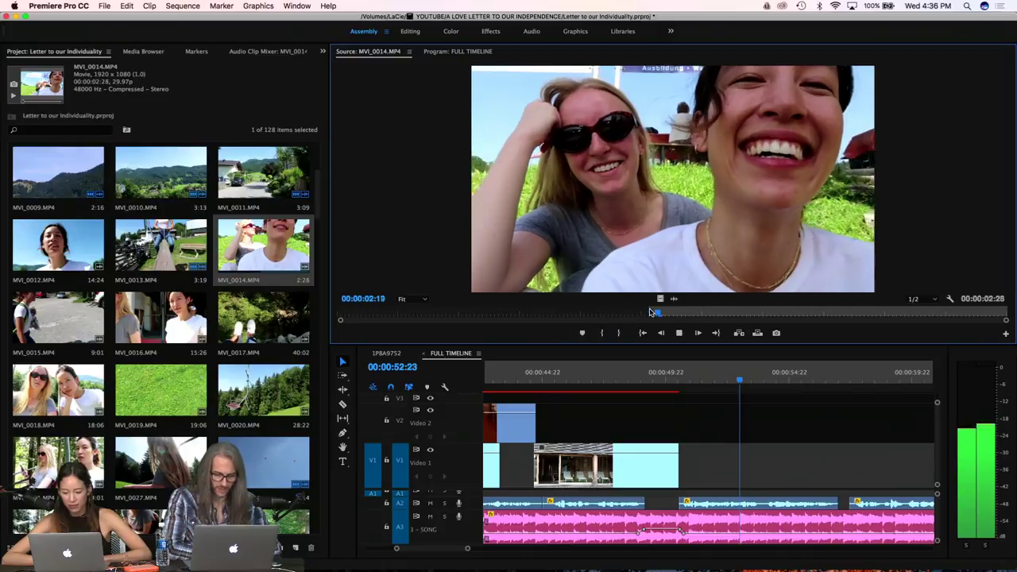
key(space)
key(o)
Place the marked MVI_0014.MP4 section on Video 1 directly after the terrace clip and play across the cut
drag(653, 250, 688, 461)
click(659, 374)
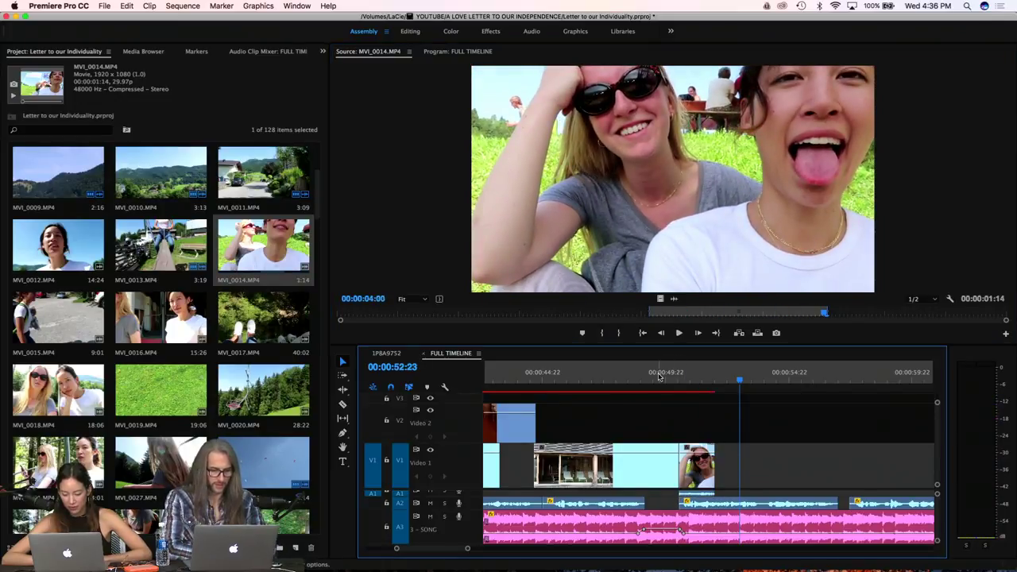
key(space)
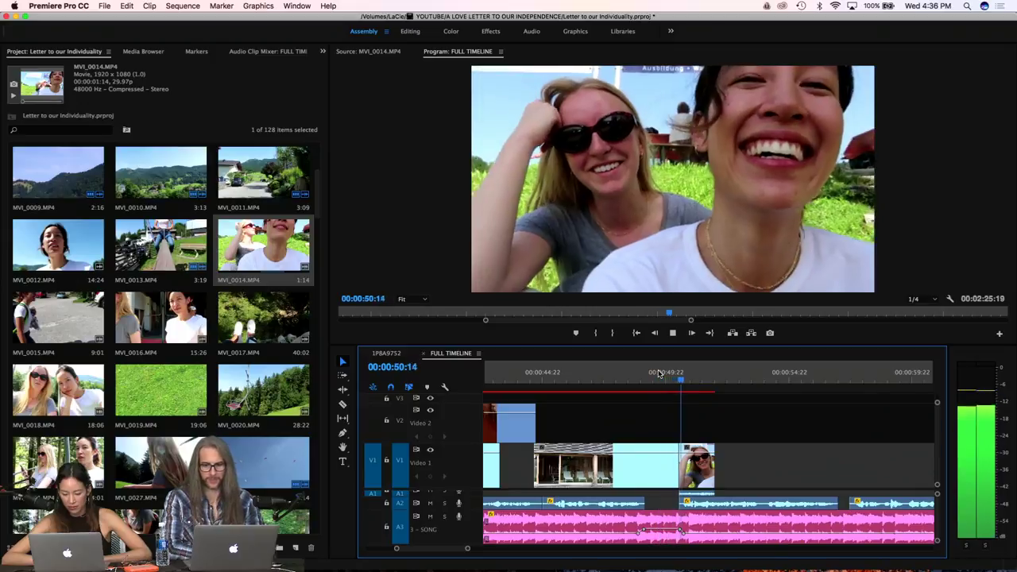
key(space)
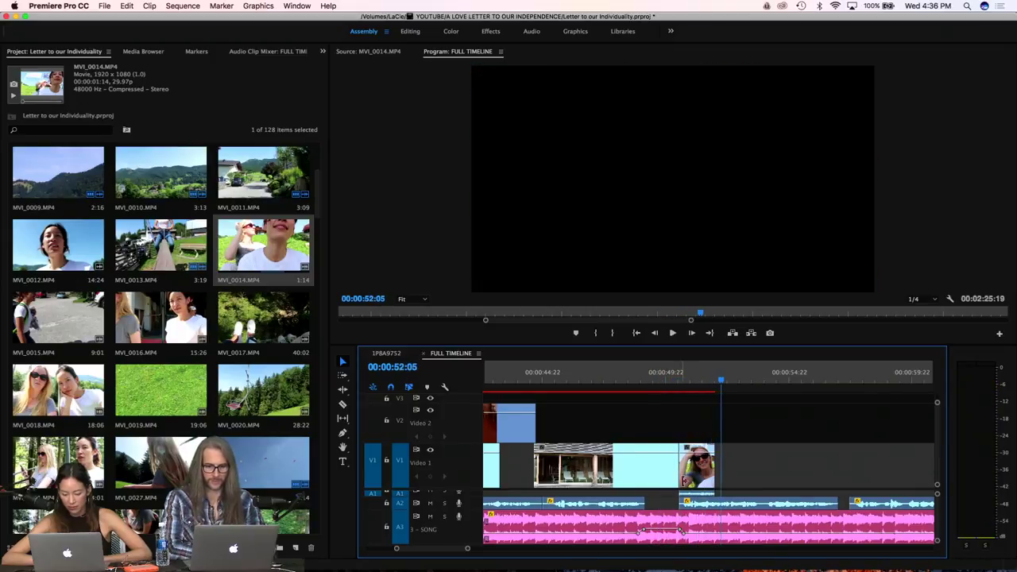
Extend the end of the MVI_0014.MP4 clip to about 00:00:52:23, then unlink and remove its audio
drag(717, 463, 738, 463)
right_click(714, 477)
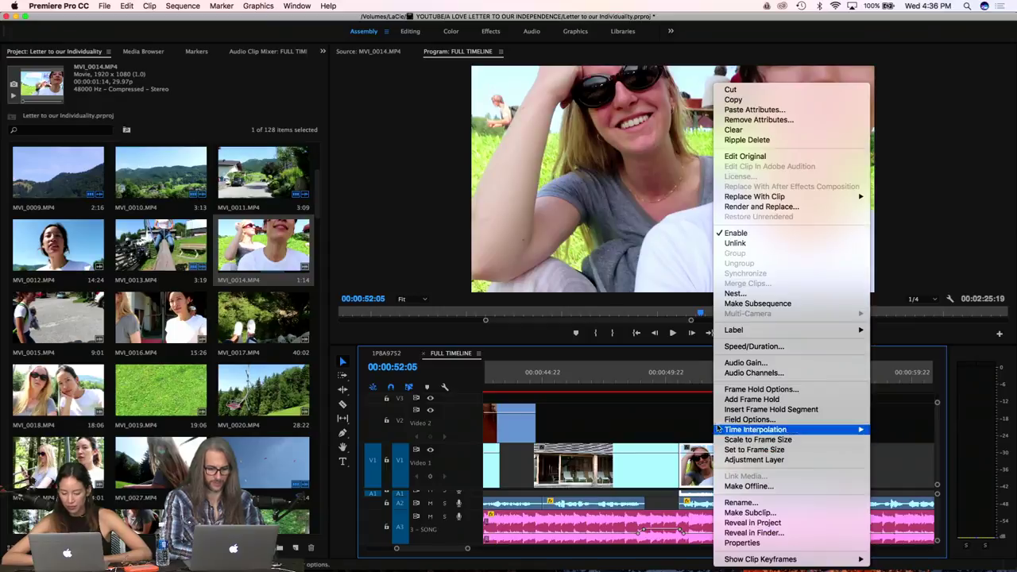
click(747, 241)
click(557, 433)
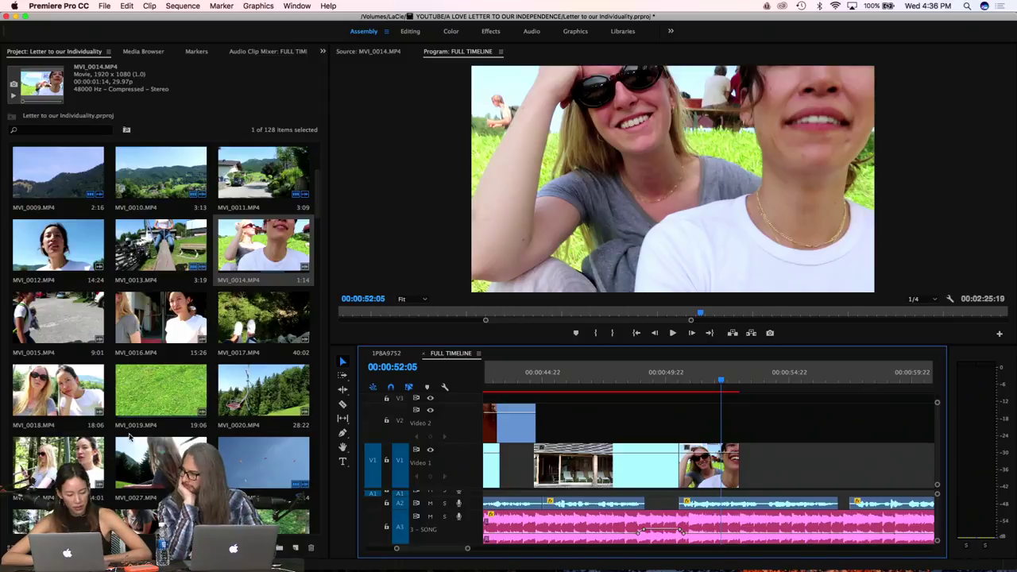
After previewing MVI_0020.MP4 and MVI_0018.MP4, place only the video of MVI_0027.MP4 on Video 1 directly after the MVI_0014.MP4 clip
double_click(235, 385)
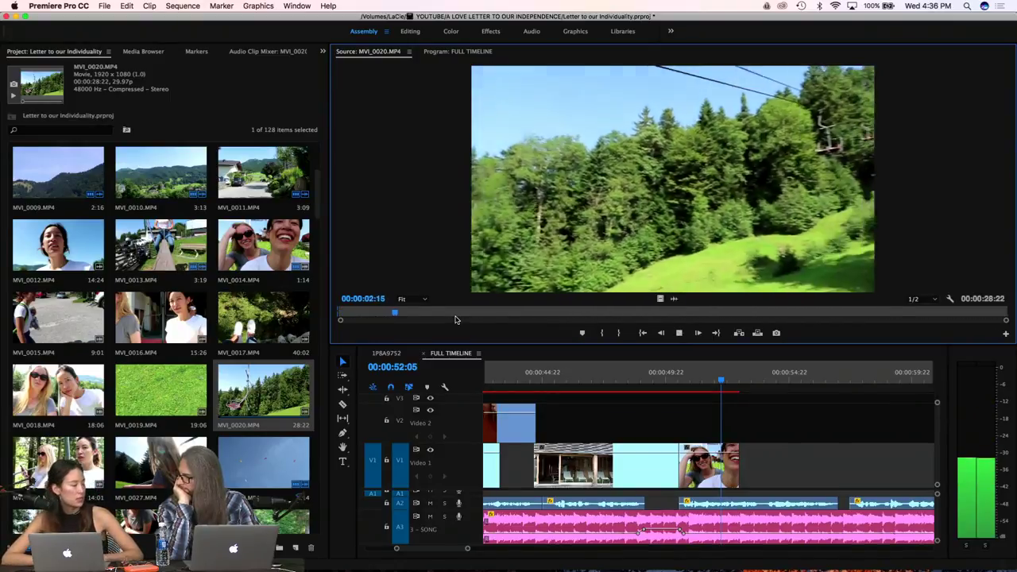
key(space)
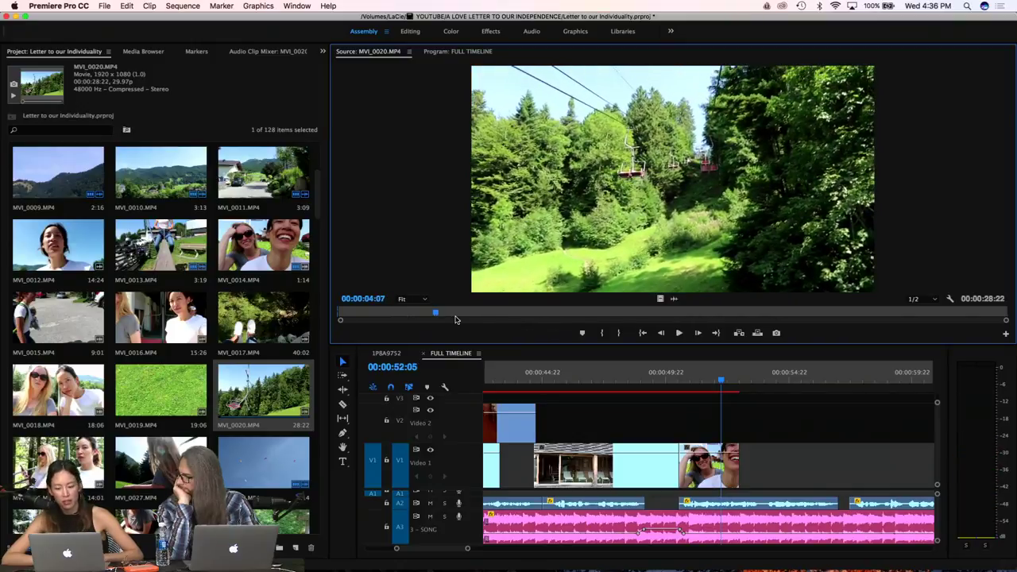
drag(455, 319, 902, 322)
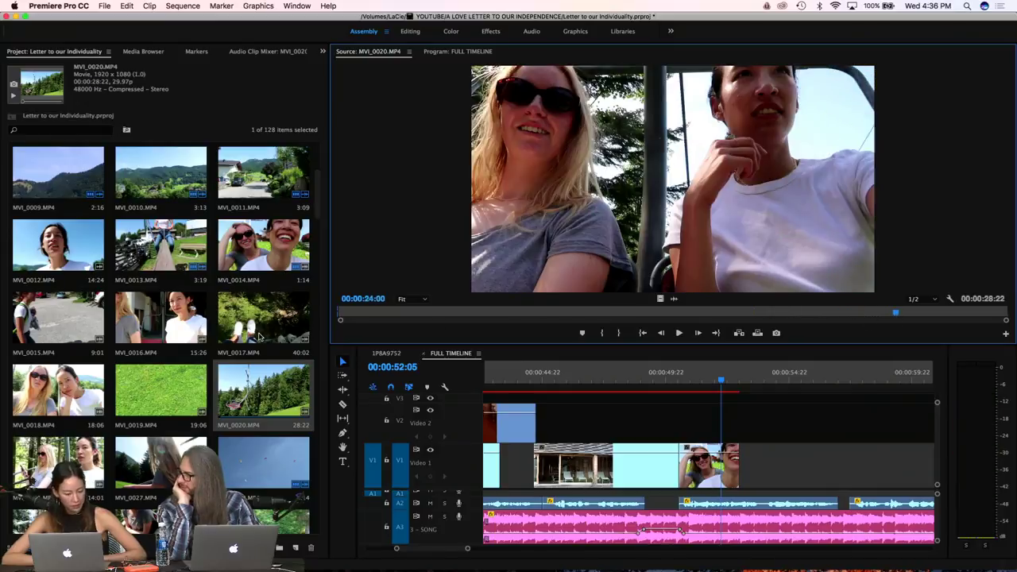
double_click(34, 393)
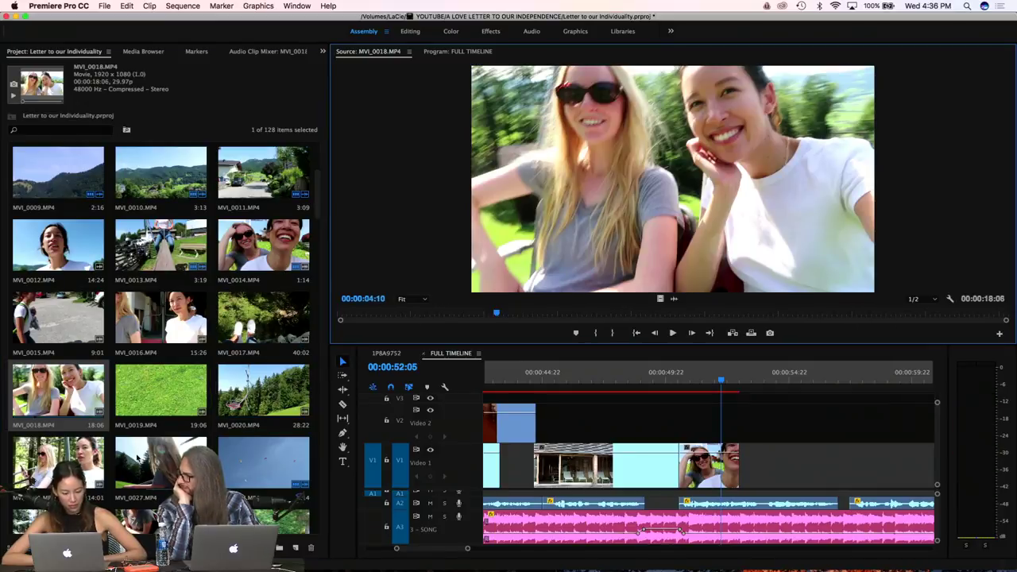
double_click(137, 458)
drag(591, 315, 719, 274)
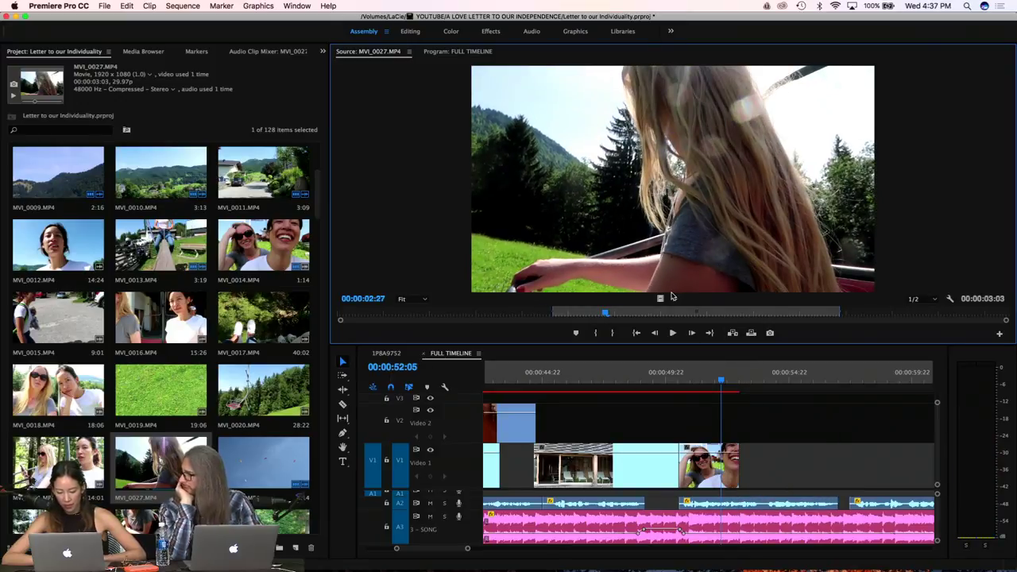
drag(712, 374, 725, 383)
key(space)
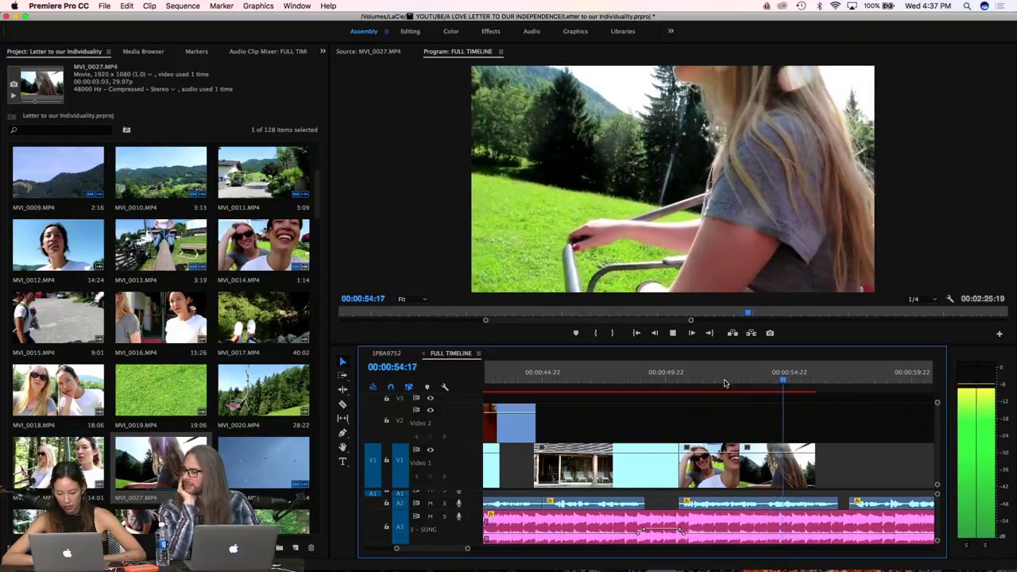
Replace the MVI_0014.MP4 clip by moving the MVI_0027.MP4 clip to directly follow the terrace clip, and play across the cut
key(space)
drag(721, 465, 699, 475)
click(669, 370)
key(space)
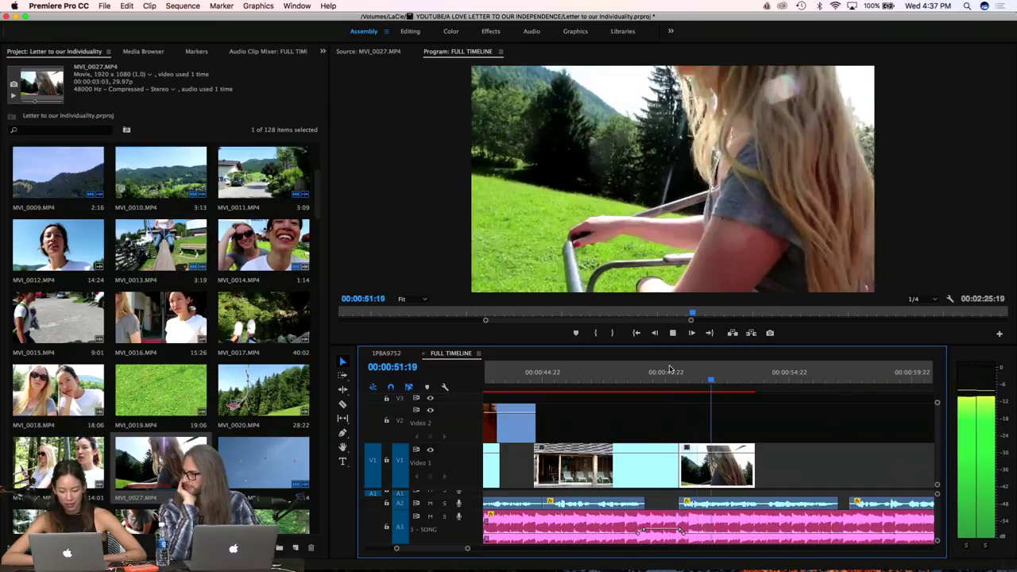
key(space)
click(669, 370)
key(space)
key(XF86AudioRaiseVolume)
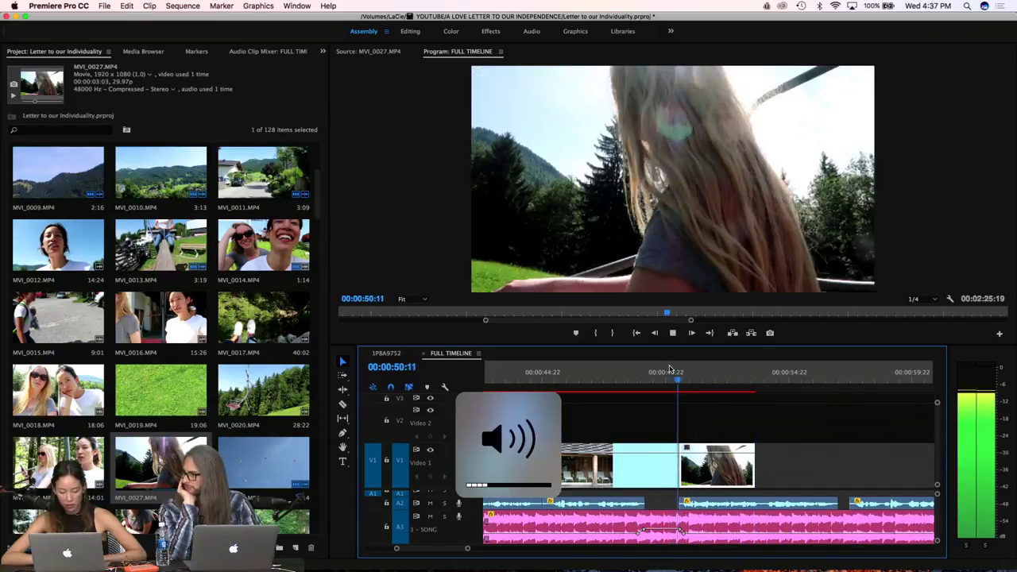
Browse the project footage for the next clip and mark the section of MVI_0042.MP4 from 00:00:01:06 to 00:00:03:08
scroll(228, 466, down, 5)
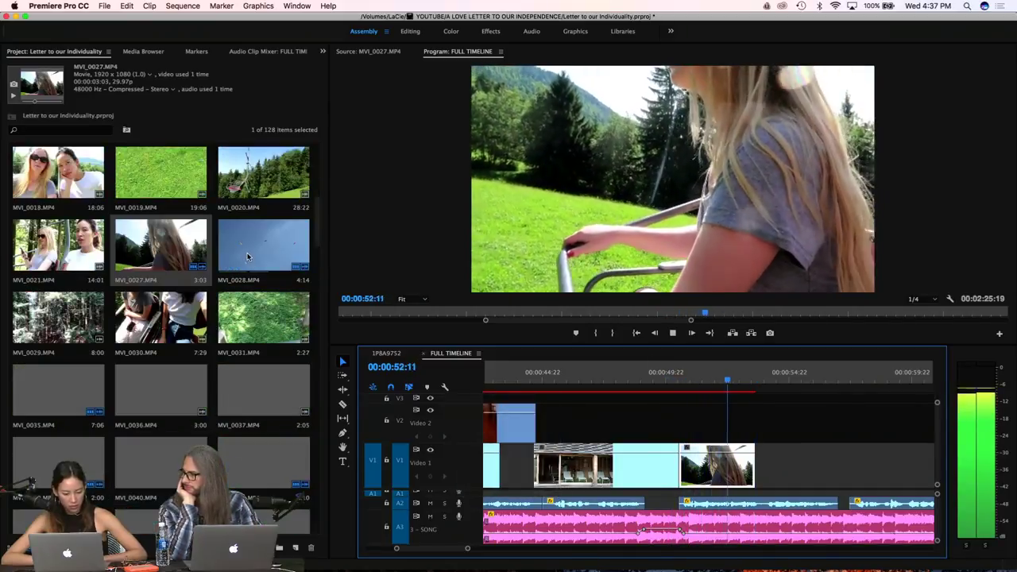
click(242, 259)
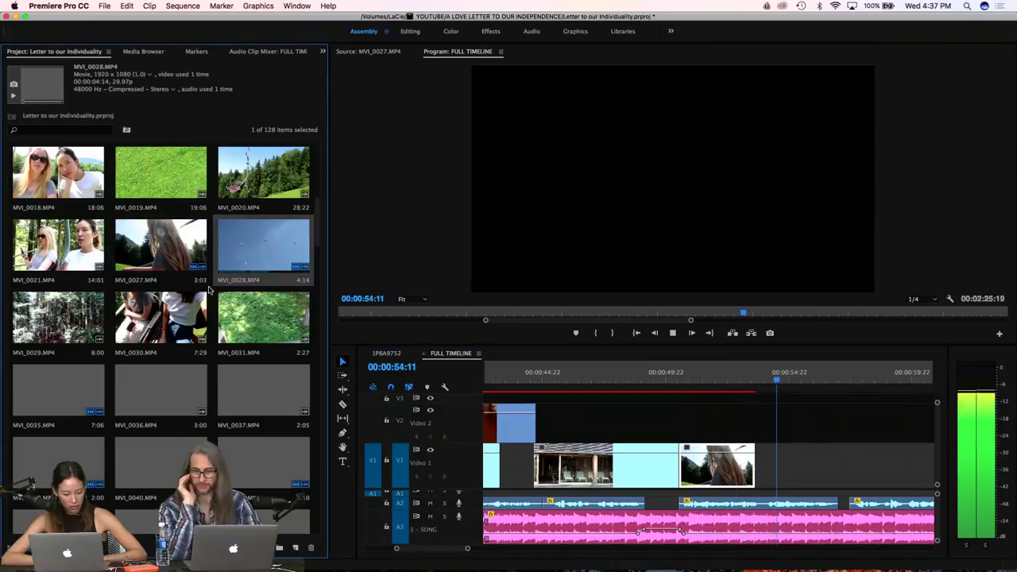
key(space)
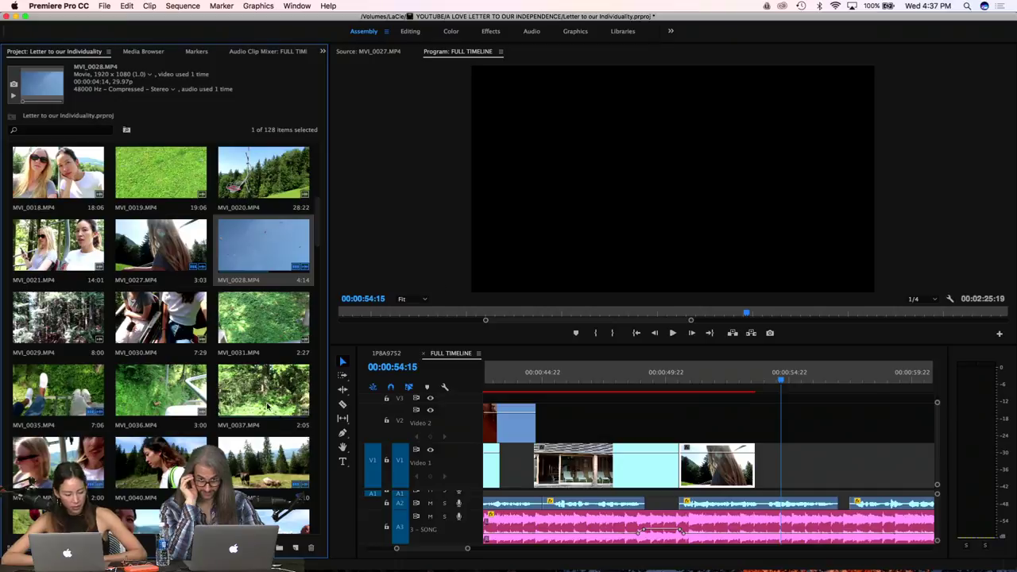
scroll(188, 433, down, 2)
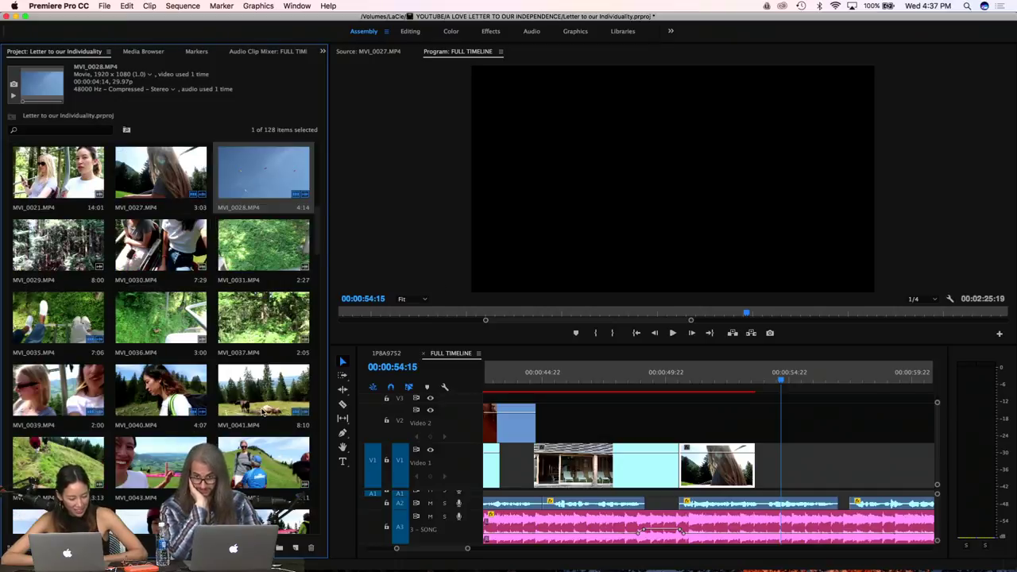
click(242, 406)
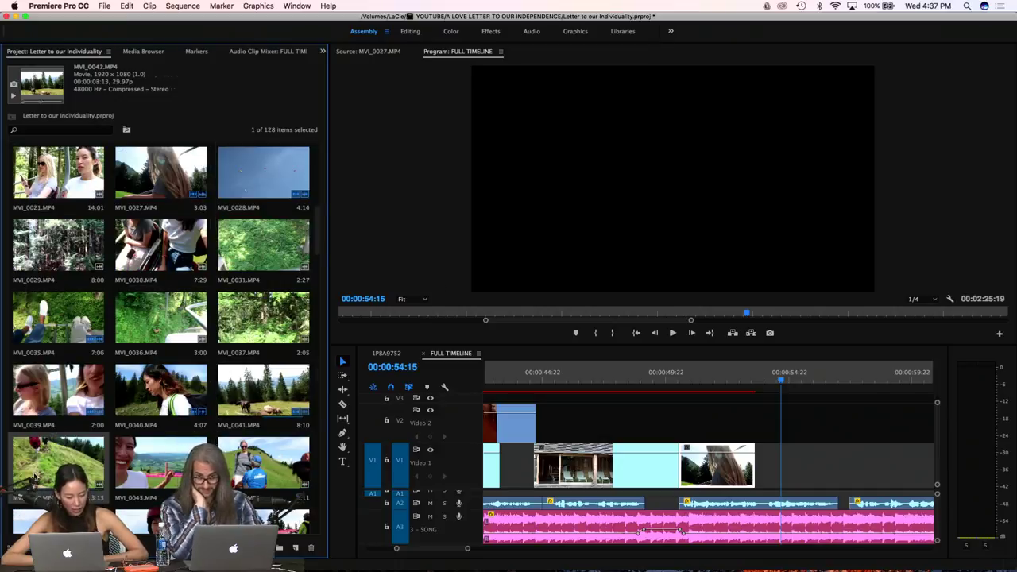
double_click(35, 477)
drag(517, 315, 659, 317)
key(i)
key(space)
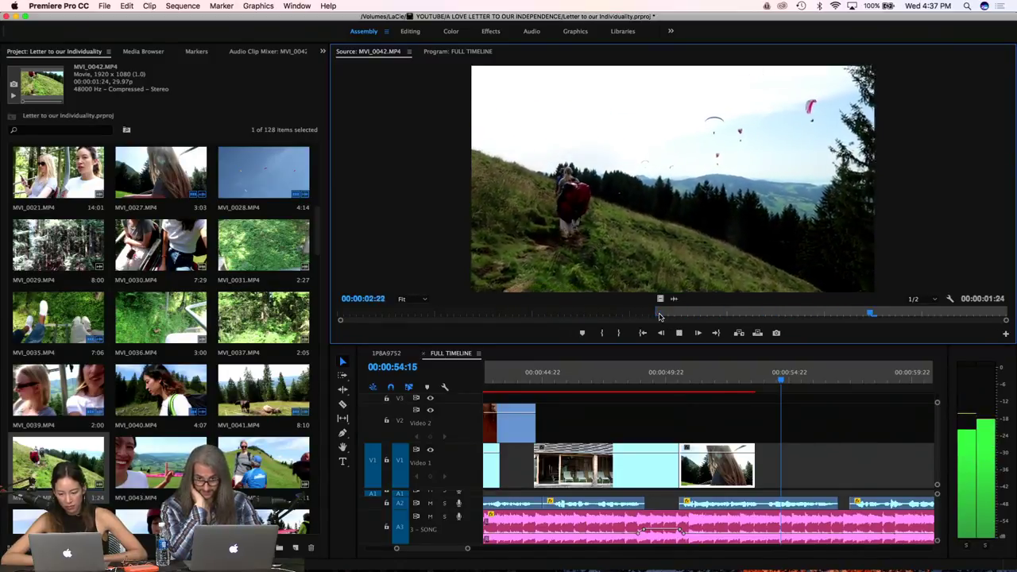
click(570, 314)
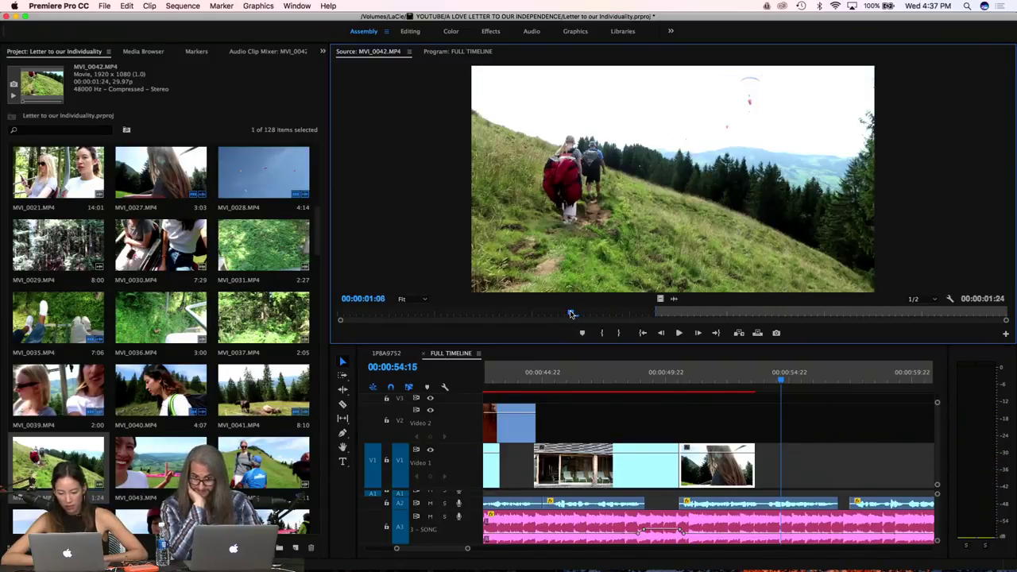
key(i)
key(space)
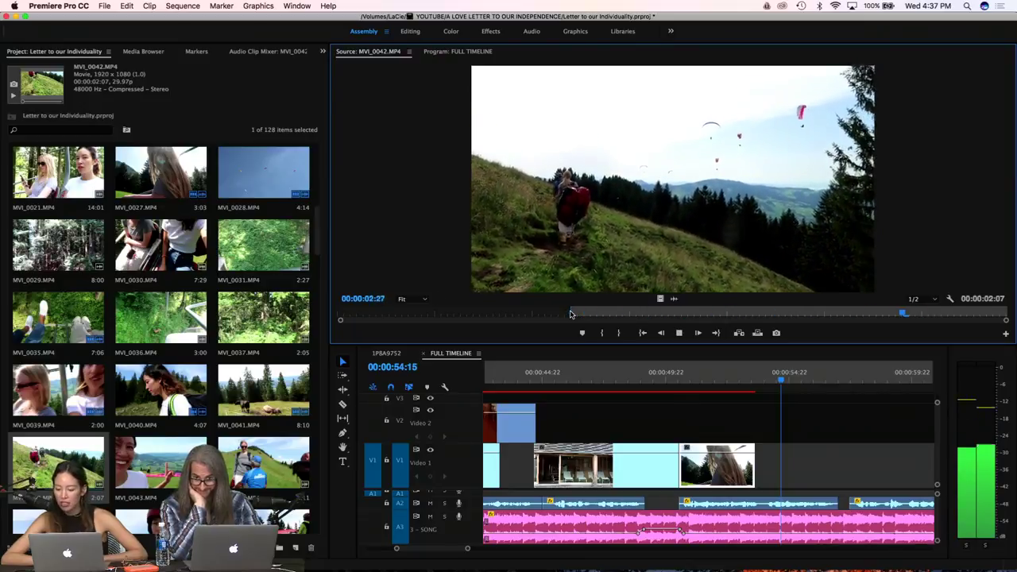
Place only the video of the marked MVI_0042.MP4 section on Video 1 directly after the MVI_0027.MP4 clip
drag(581, 267, 759, 465)
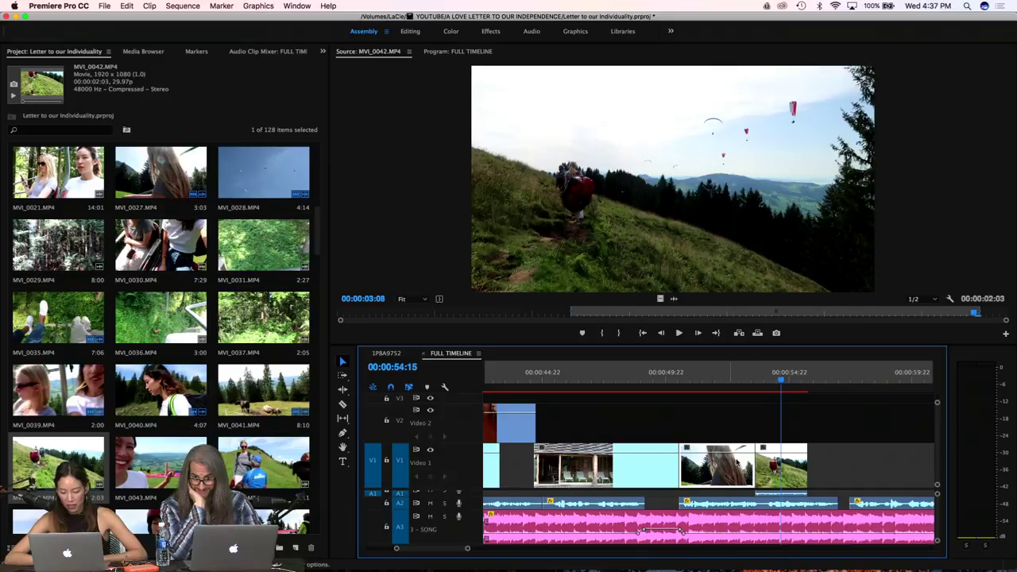
key(super+z)
drag(659, 298, 769, 474)
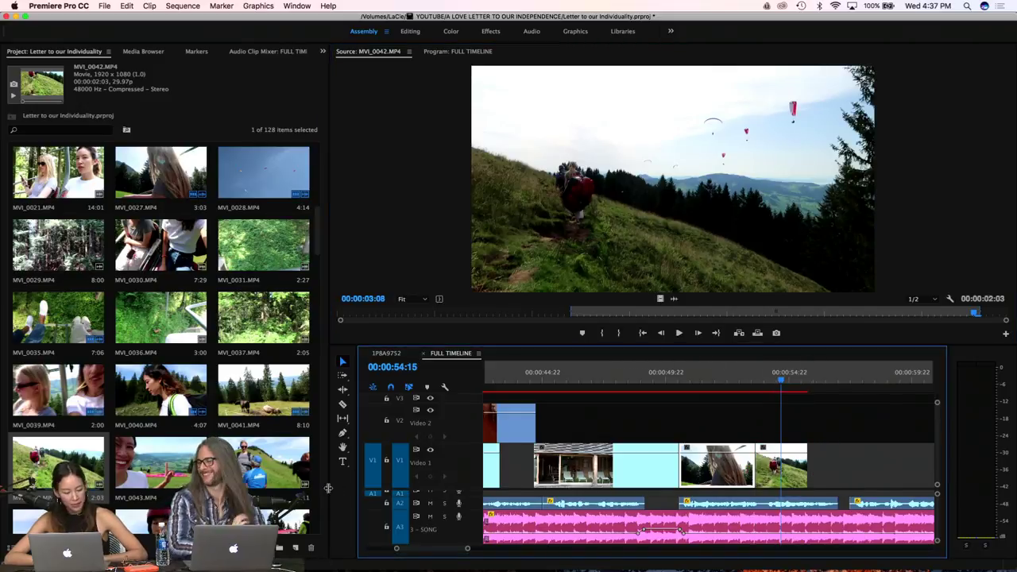
Find MVI_0050.MP4 in the footage and move its in point forward during playback, leaving a selection of 11:03
scroll(111, 378, down, 3)
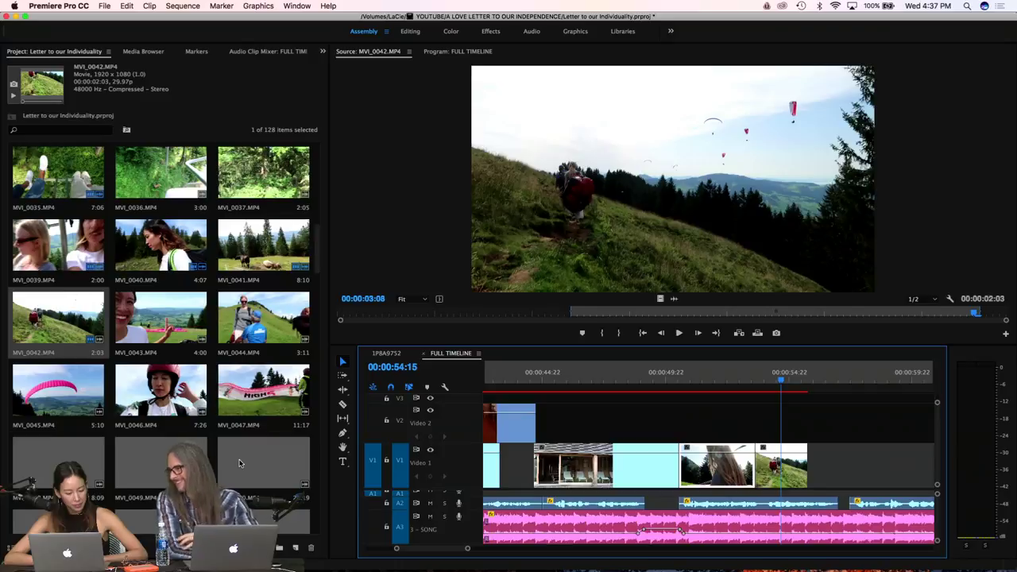
click(67, 390)
scroll(99, 461, down, 2)
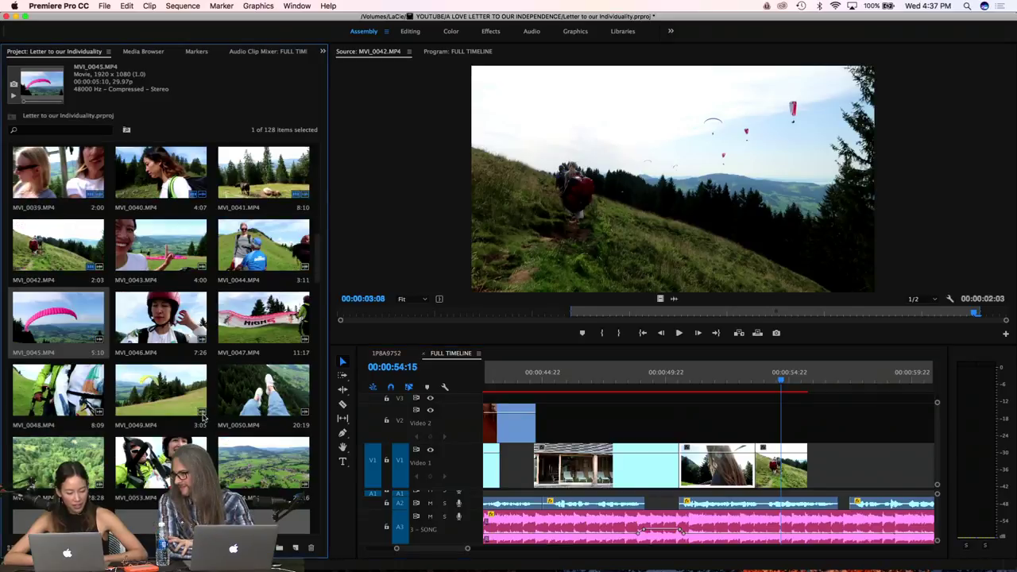
double_click(263, 390)
key(i)
key(space)
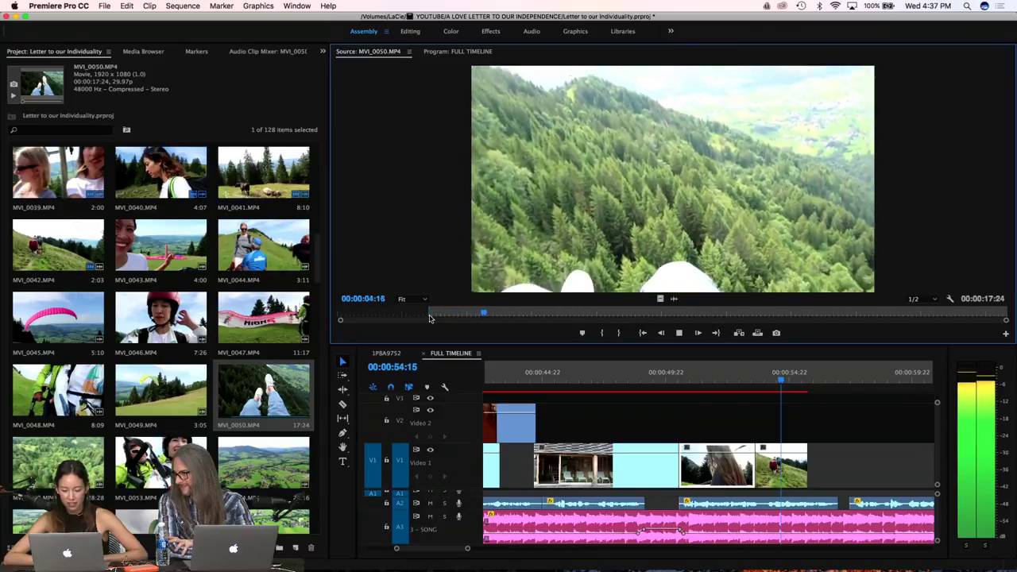
key(i)
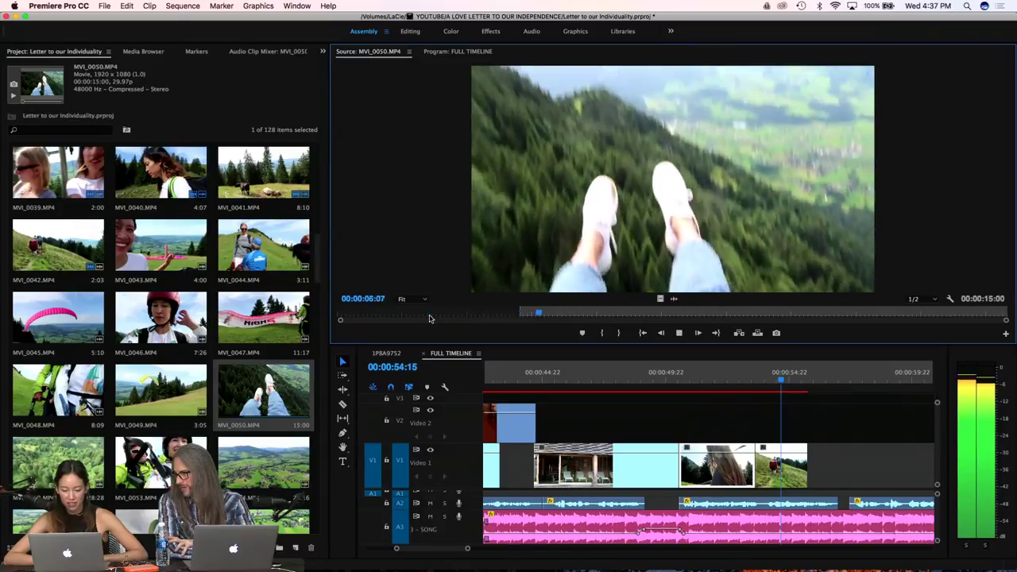
key(i)
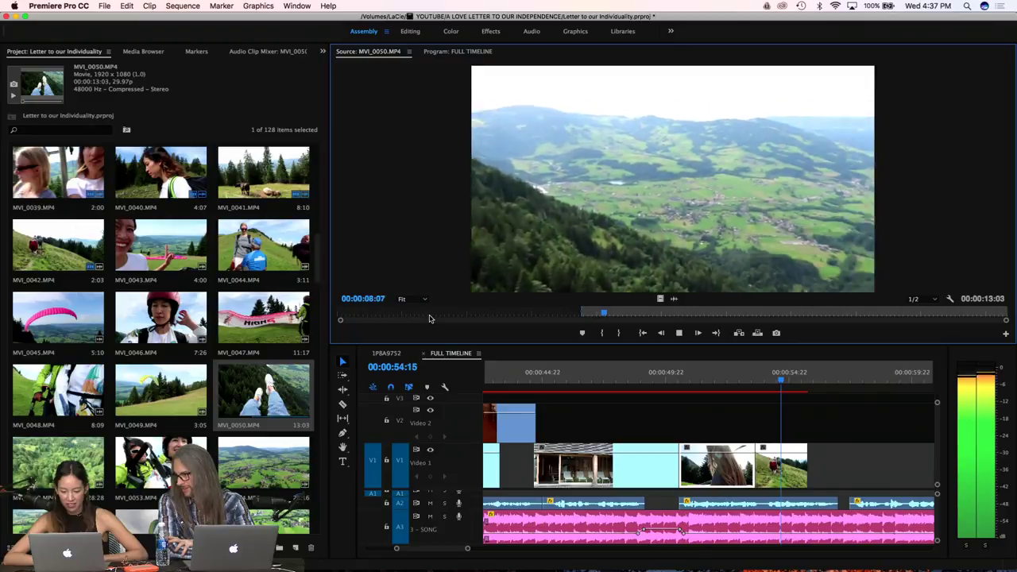
key(i)
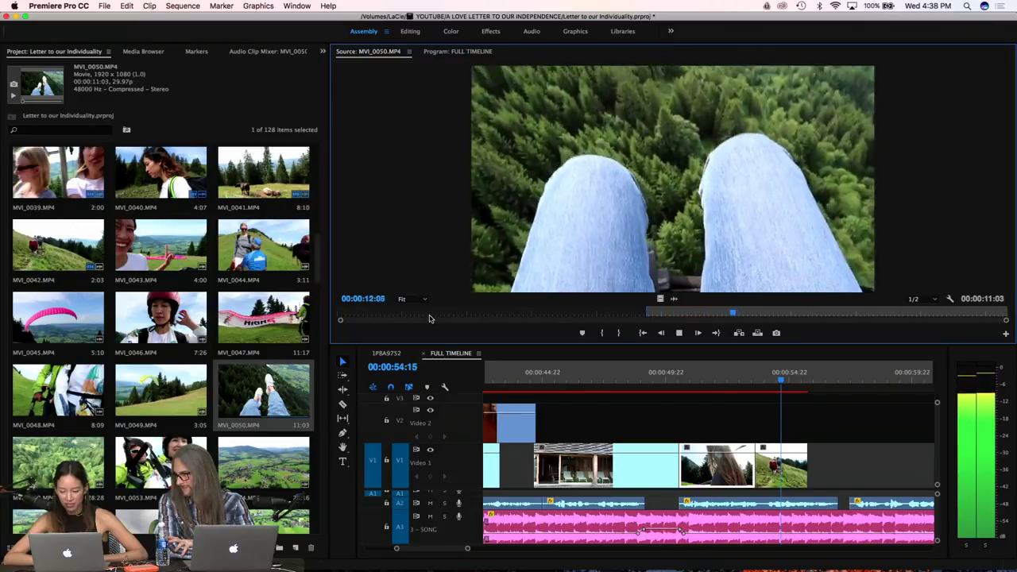
key(space)
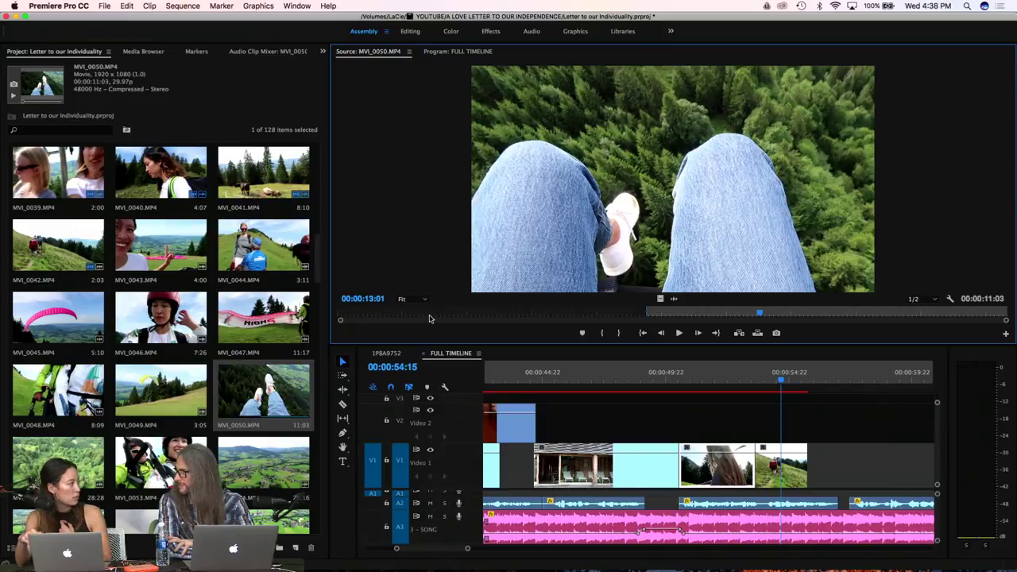
Set the out point of MVI_0050.MP4 at 00:00:14:29 and place only its video on Video 1 directly after the MVI_0042.MP4 clip
click(674, 299)
click(661, 299)
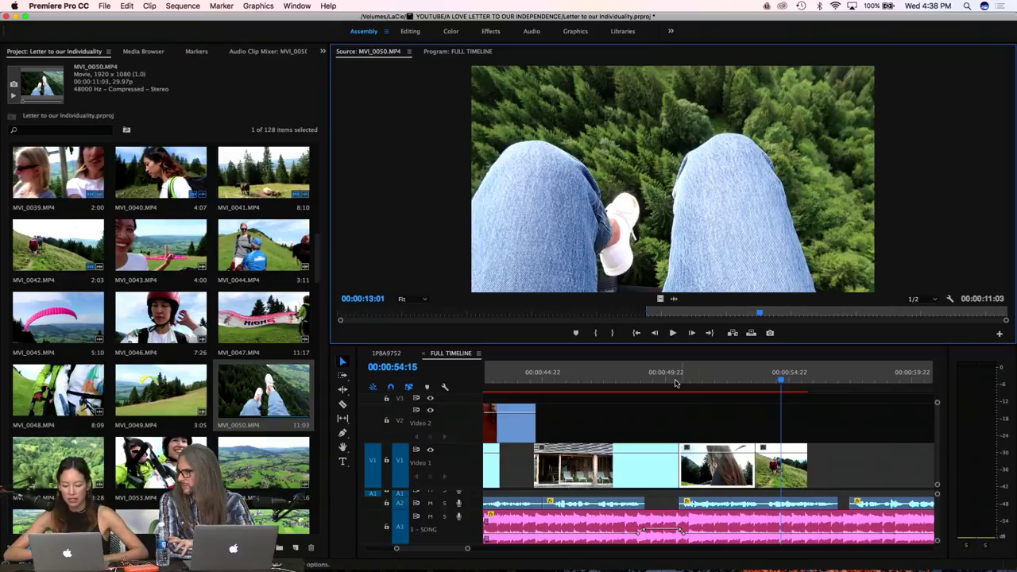
key(space)
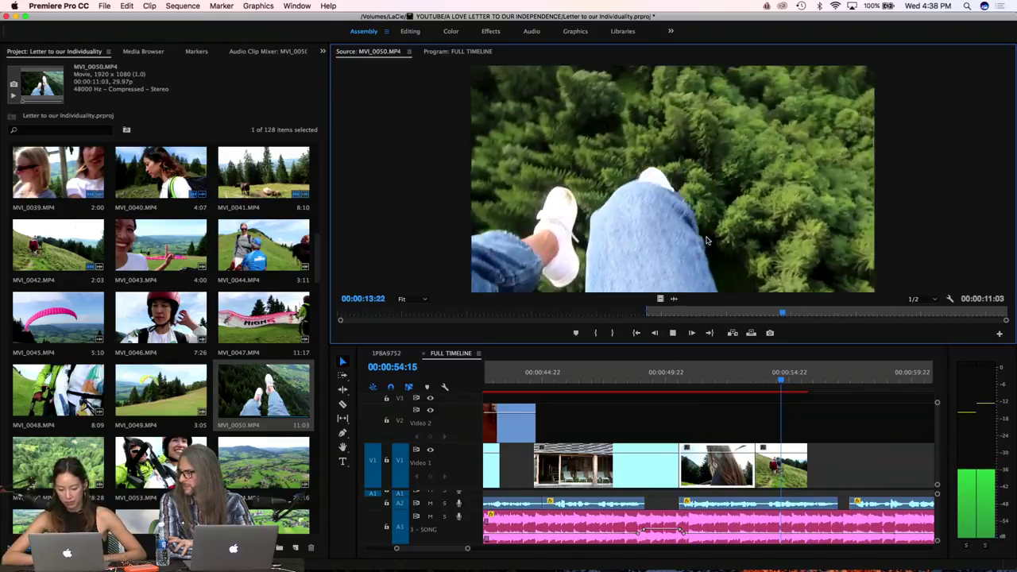
key(space)
key(o)
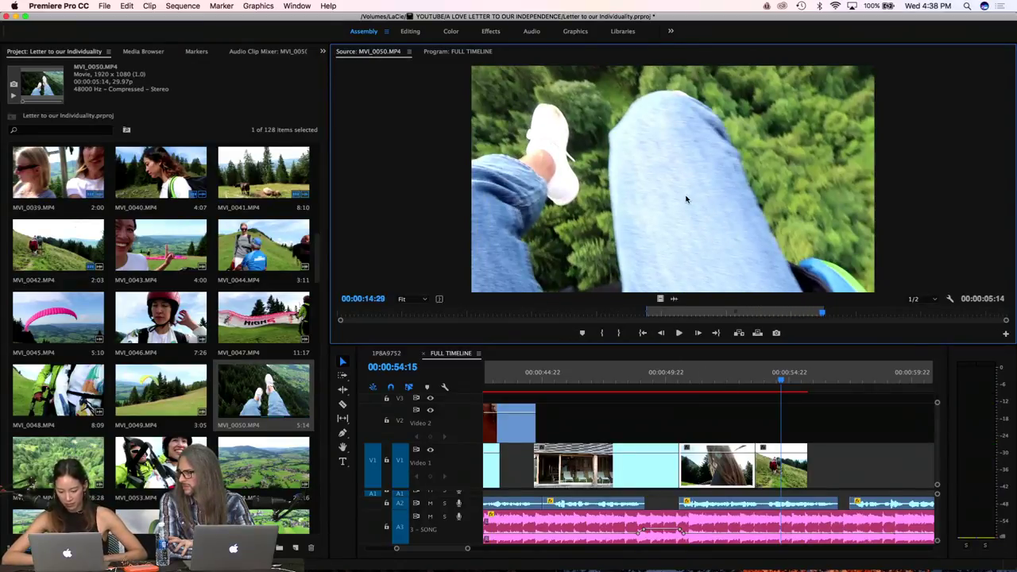
drag(661, 298, 814, 469)
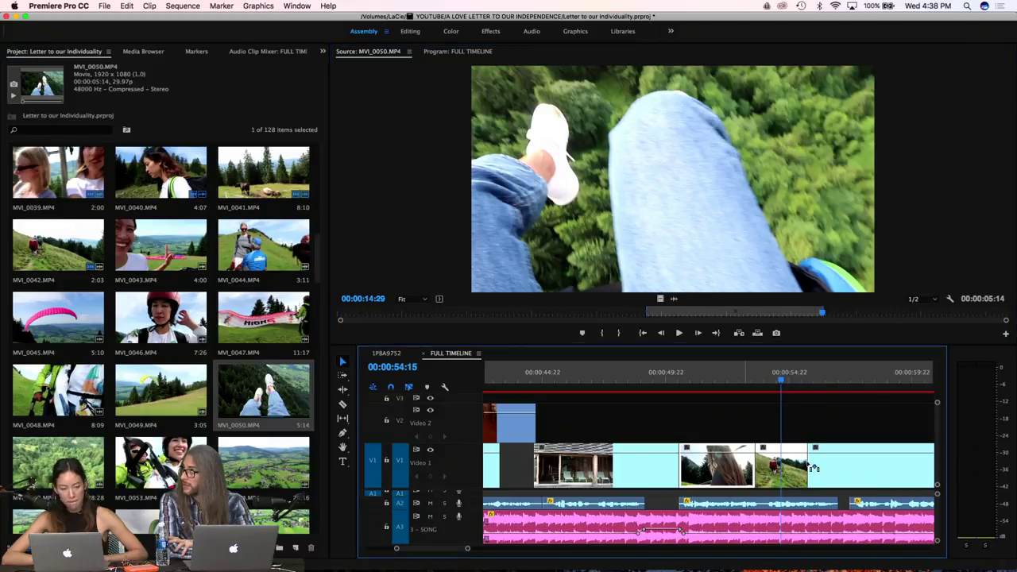
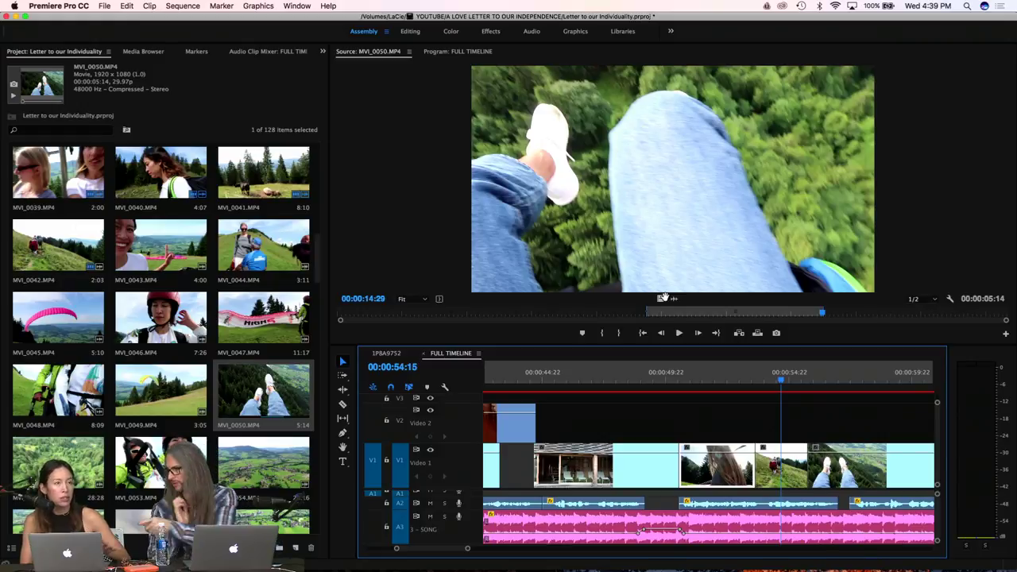
Load the MVI_0050.MP4 timeline clip into the Source monitor and dock the Program monitor beside it
double_click(780, 469)
double_click(847, 465)
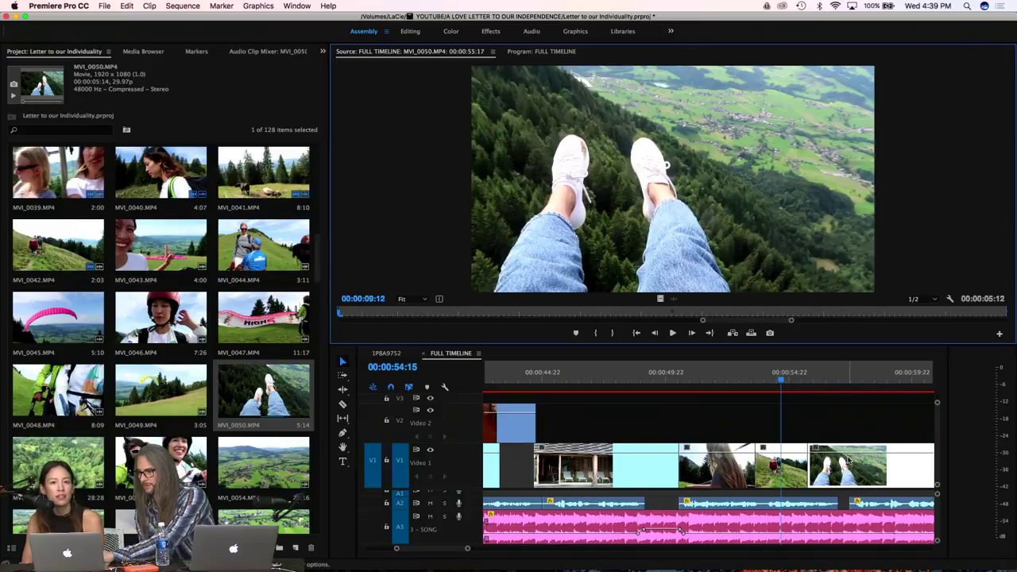
drag(520, 54, 1003, 237)
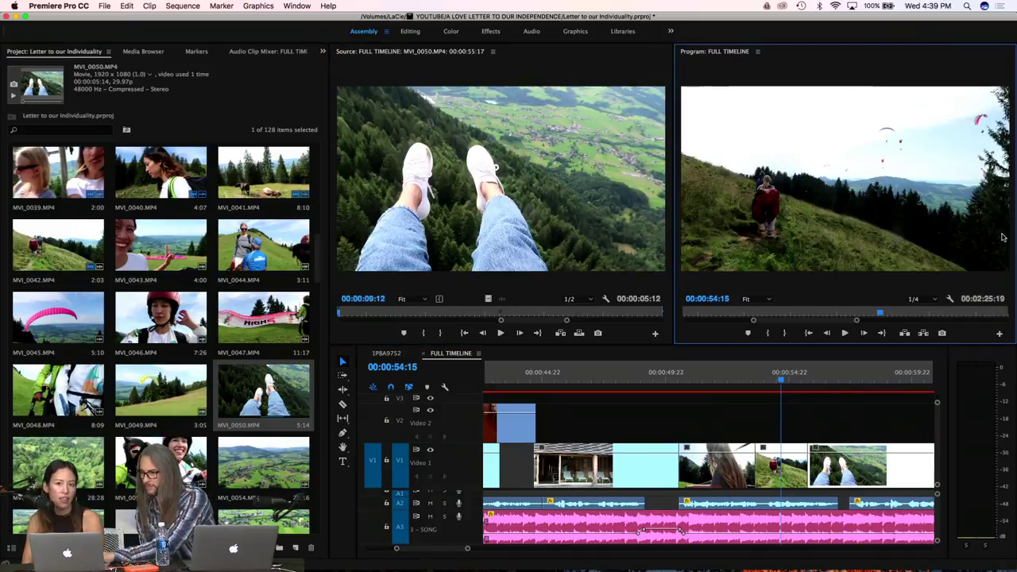
click(606, 299)
click(612, 303)
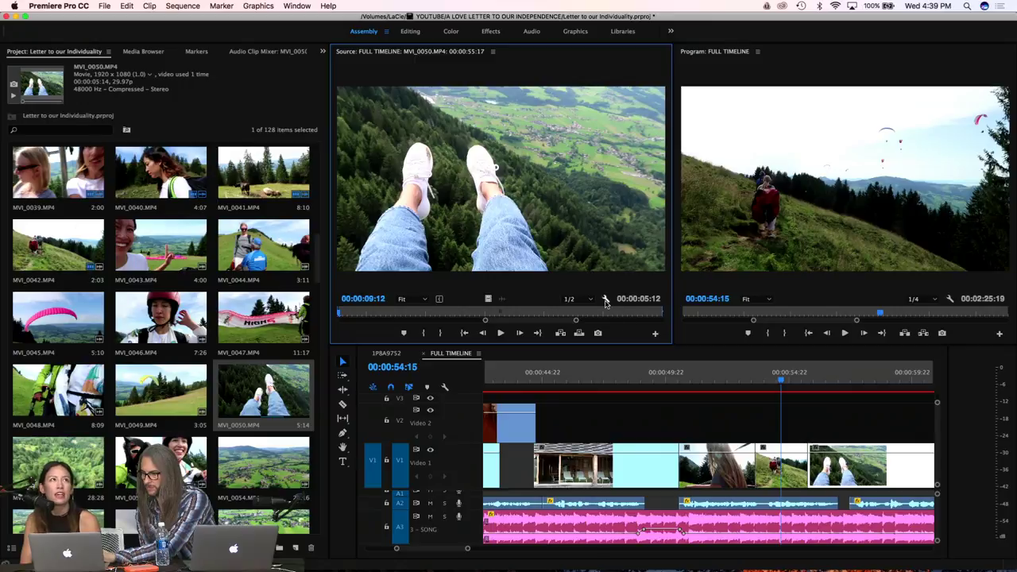
click(606, 300)
click(584, 287)
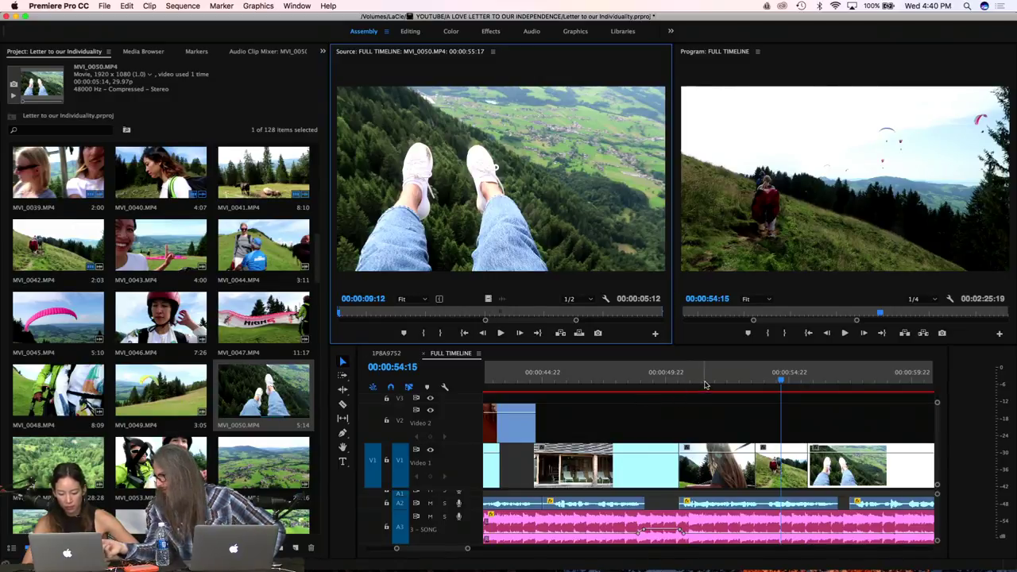
Play MVI_0053.MP4 in the Source monitor with the system sound muted and set an in point leaving a 12:14 selection
double_click(150, 455)
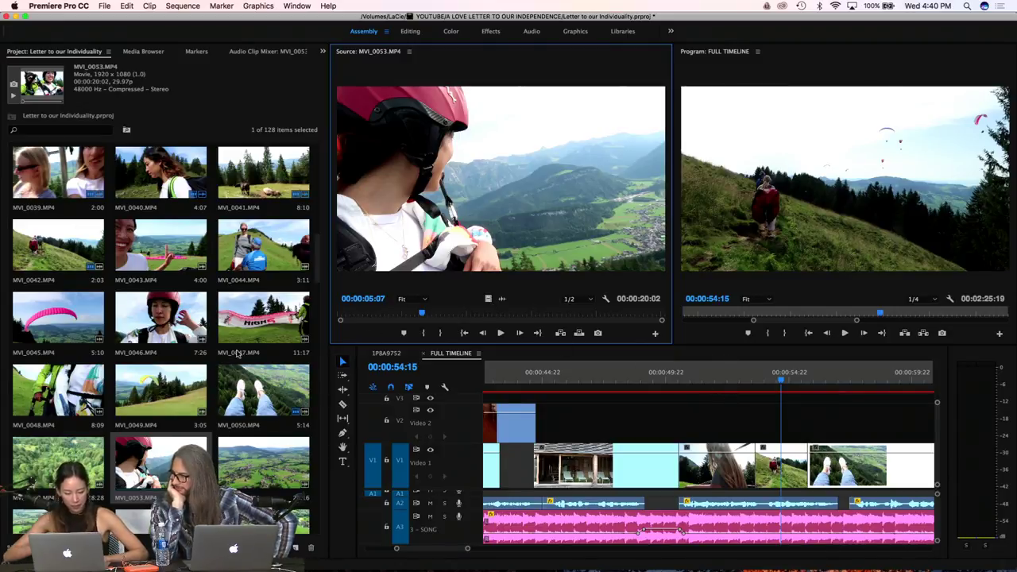
click(399, 316)
key(space)
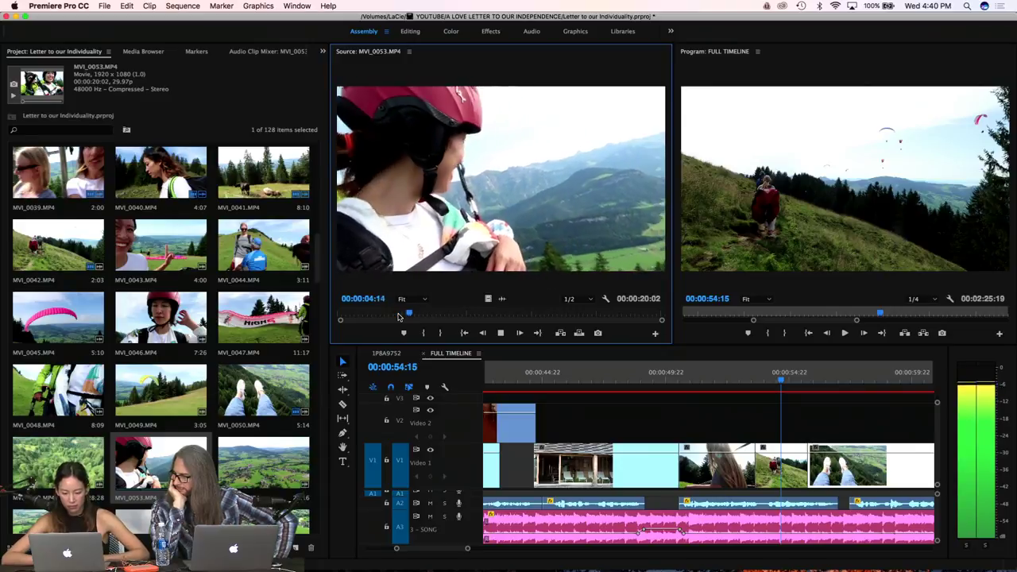
key(XF86AudioRaiseVolume)
key(XF86AudioMute)
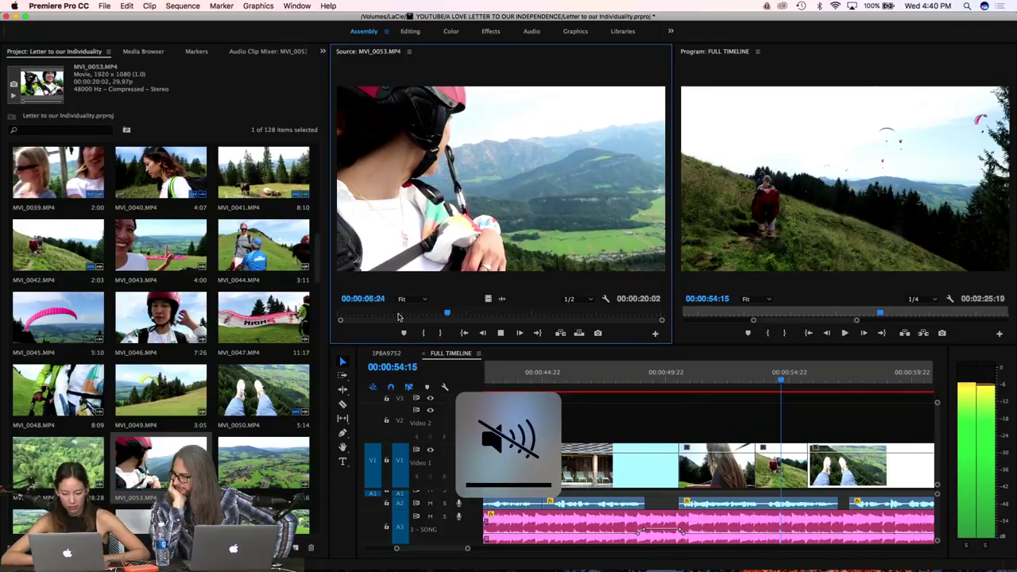
key(i)
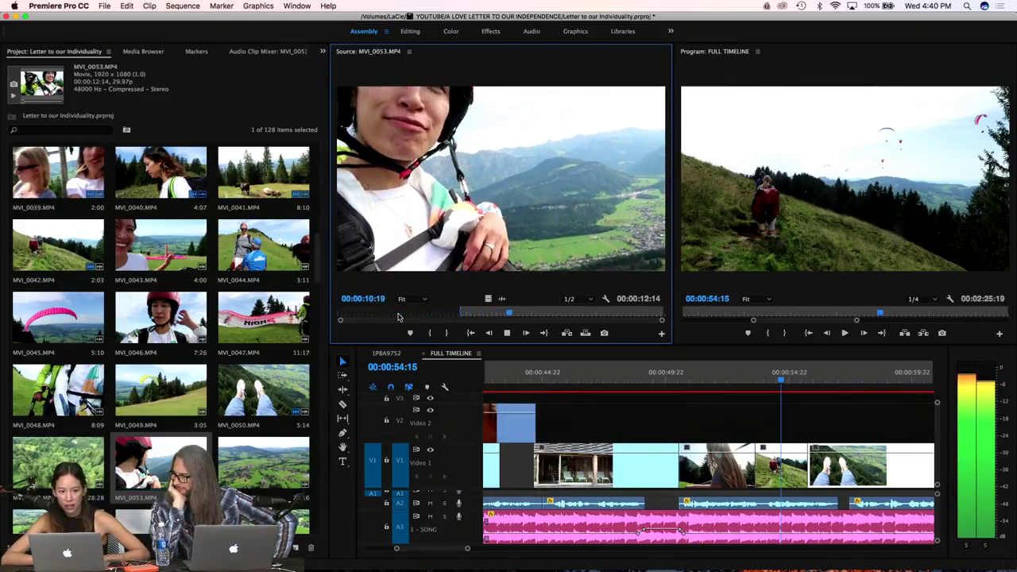
key(space)
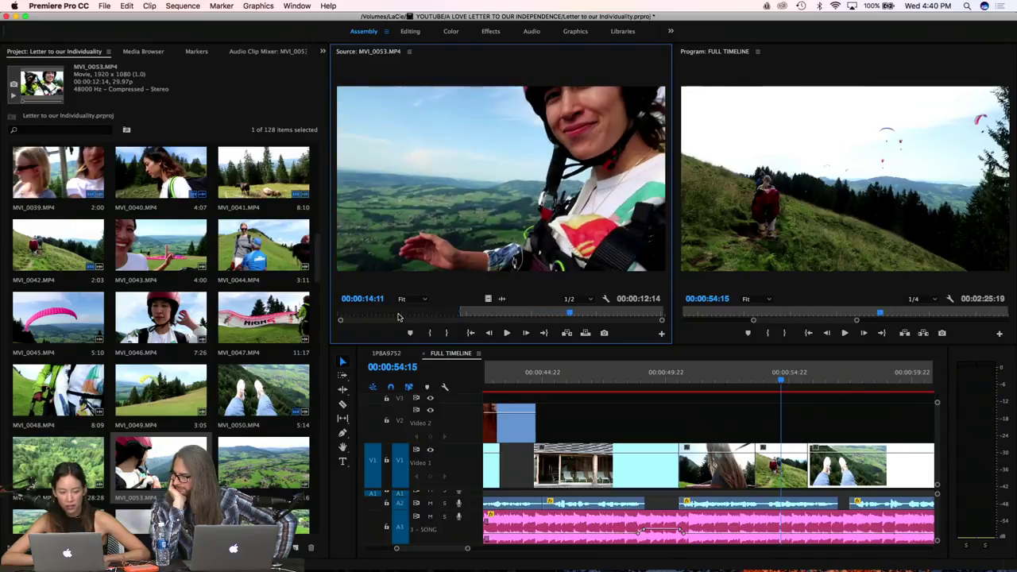
Move the in point of MVI_0053.MP4 forward and set its out point at 00:00:18:16, leaving a 3:11 selection
click(361, 316)
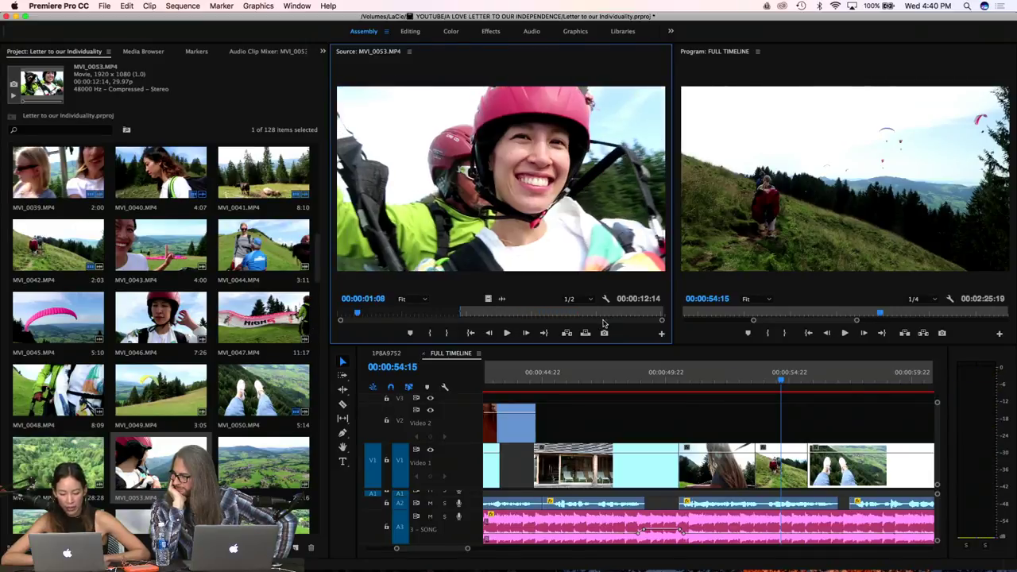
click(585, 318)
key(i)
key(space)
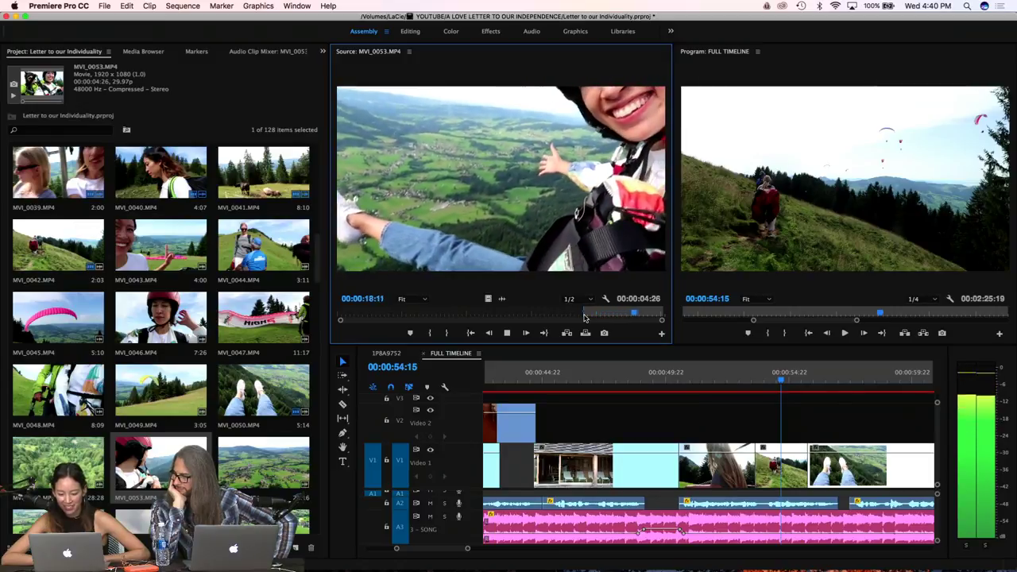
key(space)
key(o)
Place only the video of the marked MVI_0053.MP4 section on Video 2, ending together with the MVI_0050.MP4 clip on Video 1
drag(612, 238, 848, 419)
scroll(848, 420, down, 3)
key(space)
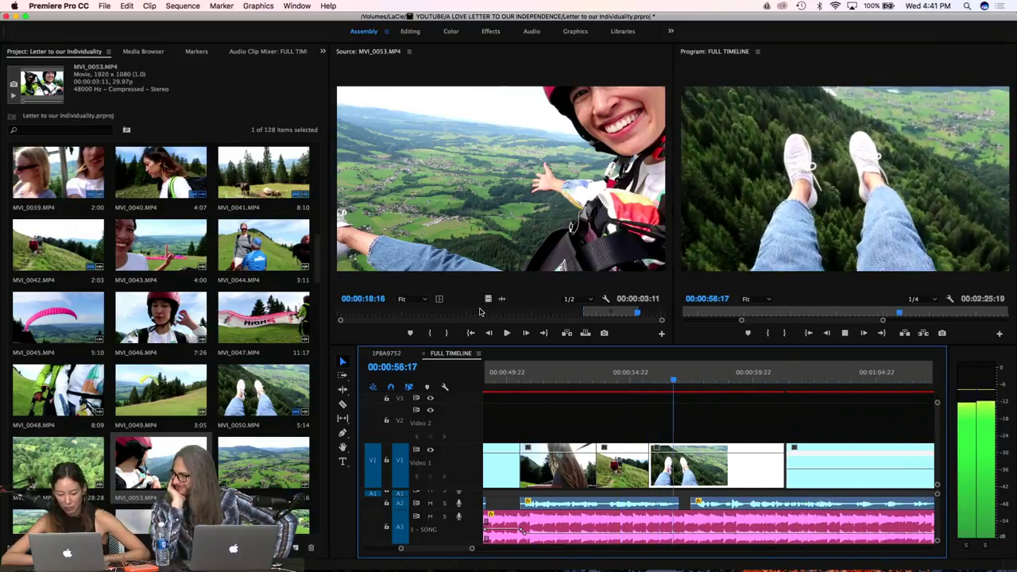
key(space)
drag(487, 299, 705, 427)
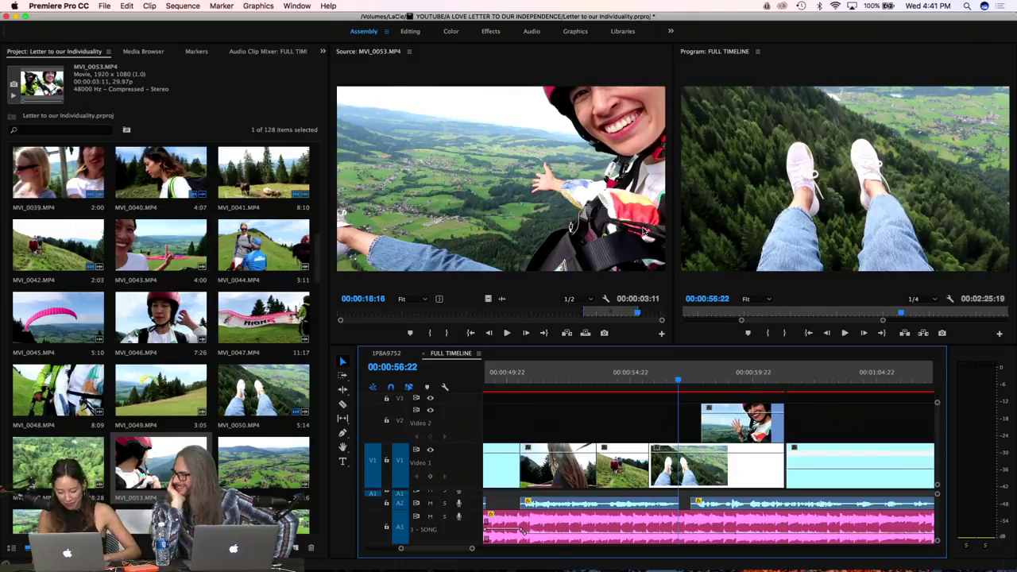
Review the edited sequence from 00:00:50:06 with the sound restored and the Program monitor maximized
click(515, 383)
key(space)
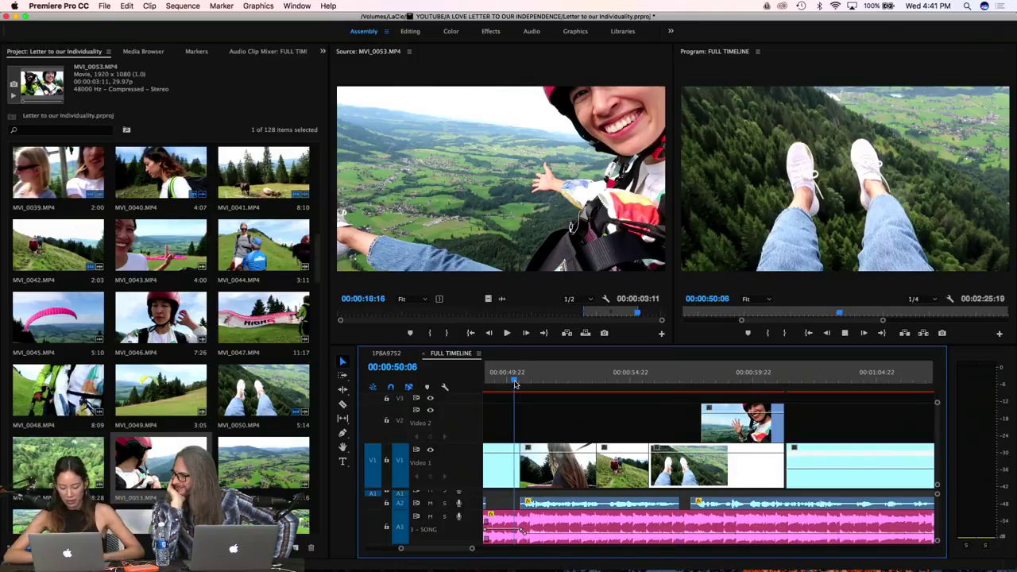
key(XF86AudioRaiseVolume)
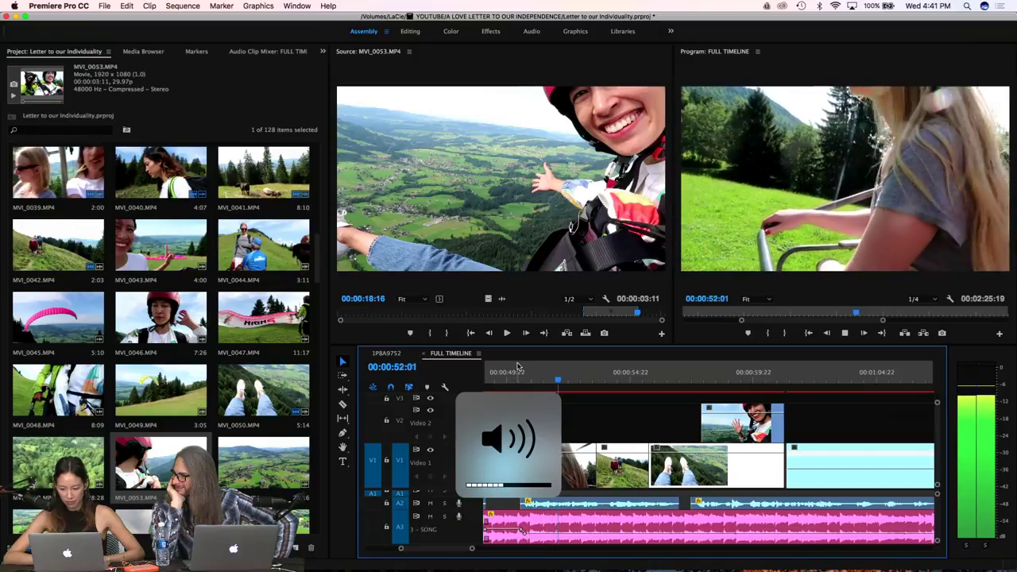
key(grave)
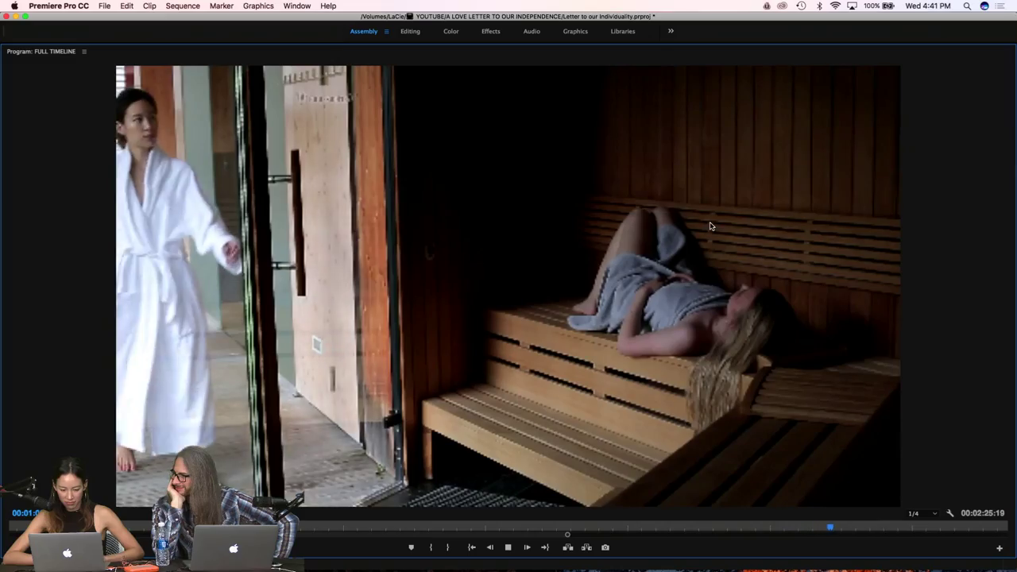
key(space)
key(grave)
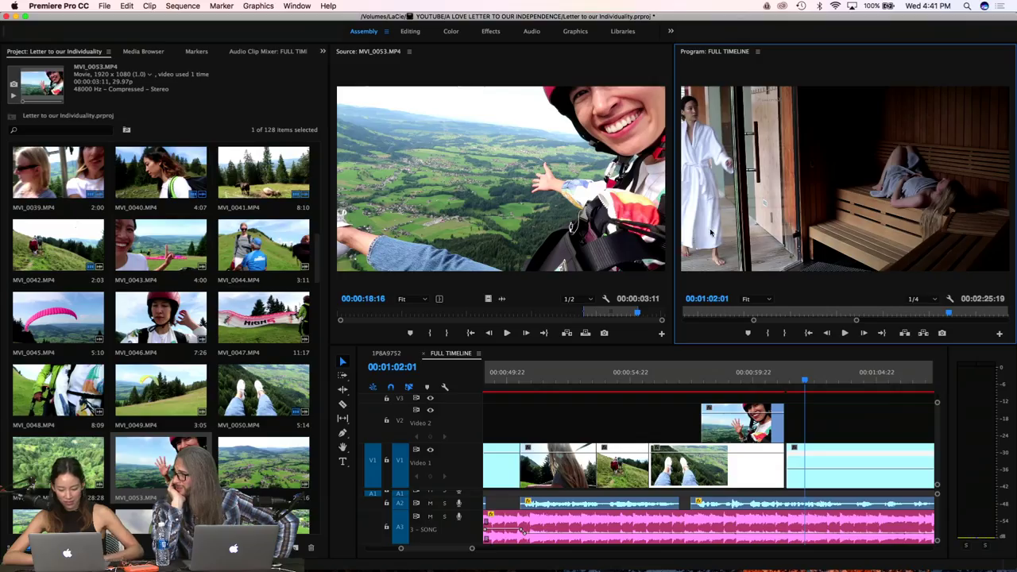
Move the two sauna clips that follow MVI_0050.MP4 on Video 1 to the end of the sequence, leaving a gap in their place
scroll(522, 529, down, 5)
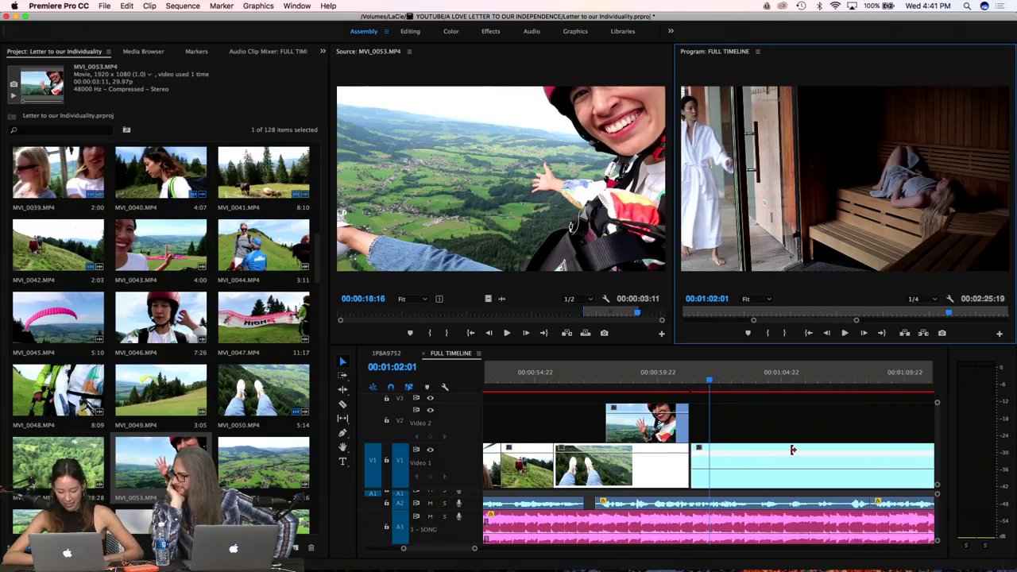
drag(556, 429, 559, 429)
scroll(266, 403, down, 5)
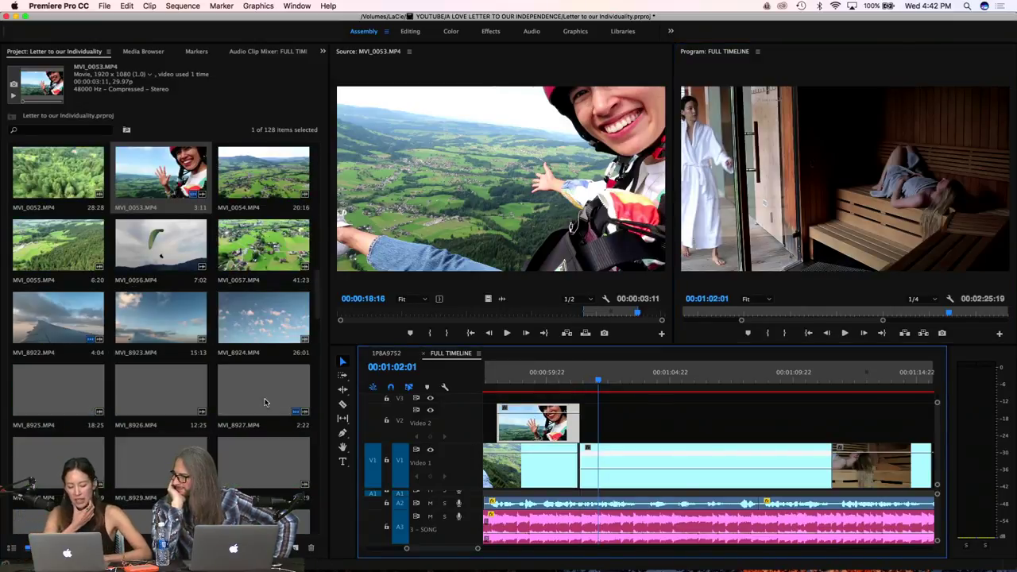
scroll(266, 403, down, 4)
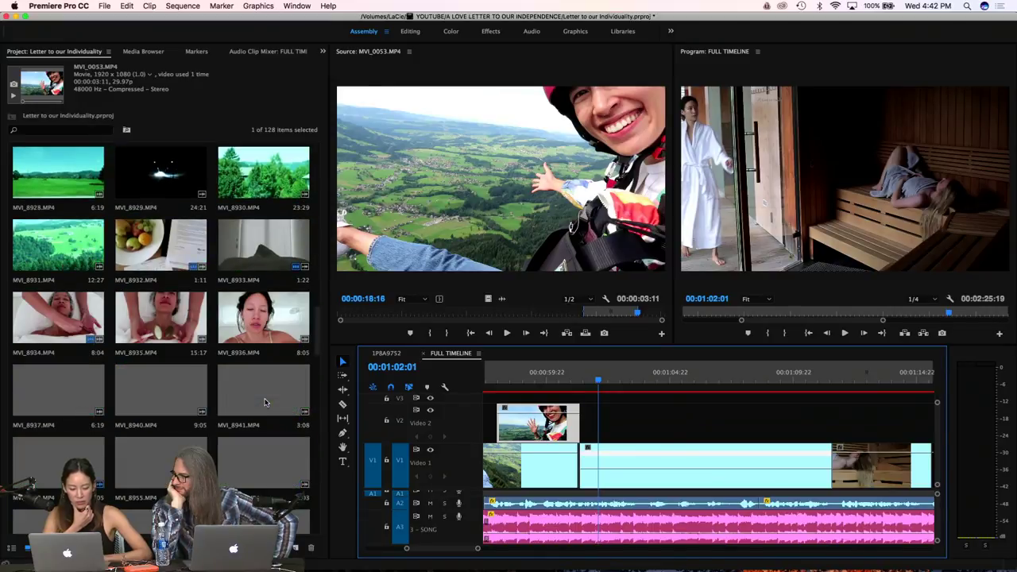
scroll(558, 388, down, 4)
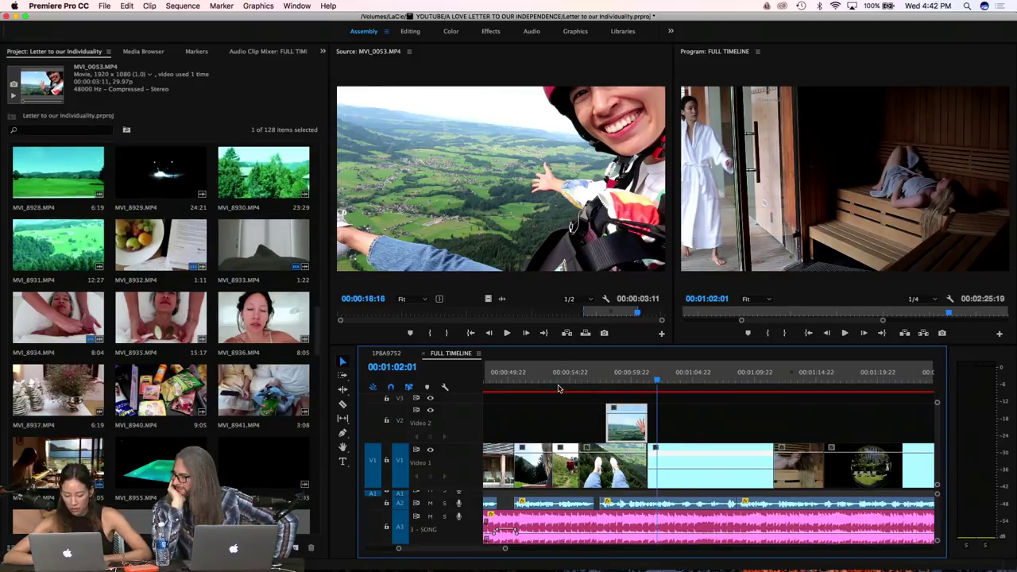
scroll(558, 388, down, 5)
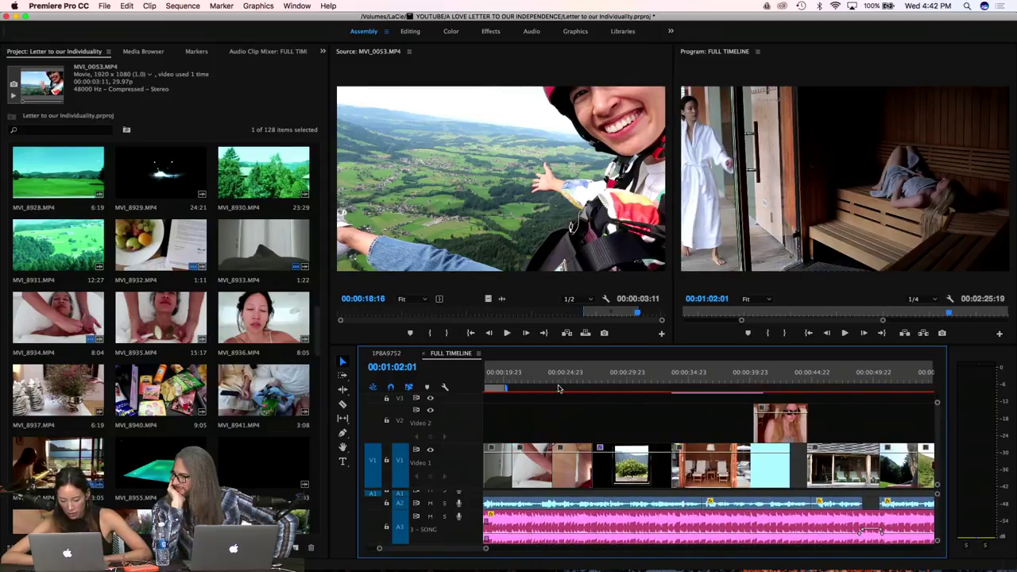
scroll(558, 388, up, 1)
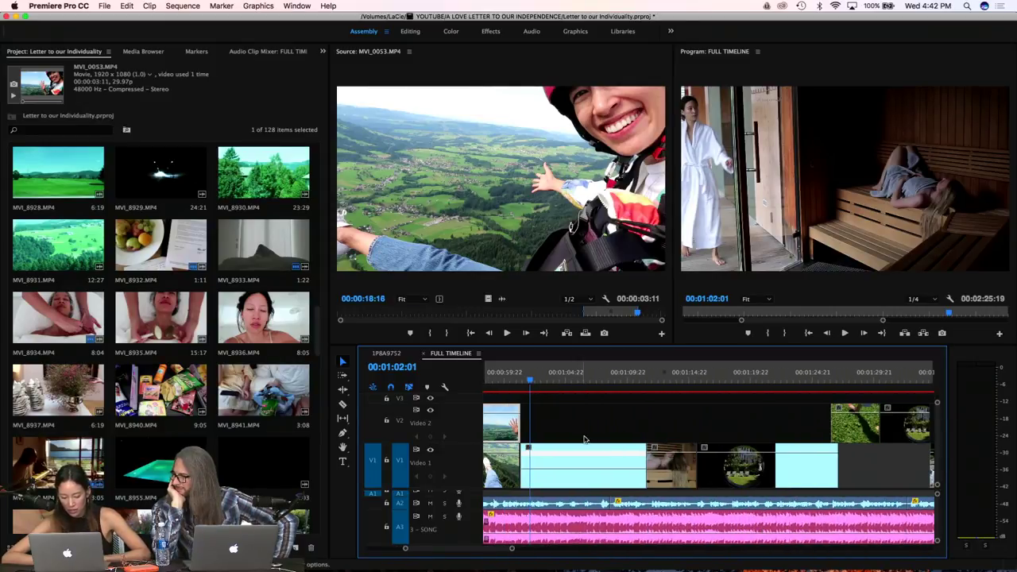
click(667, 469)
key(backslash)
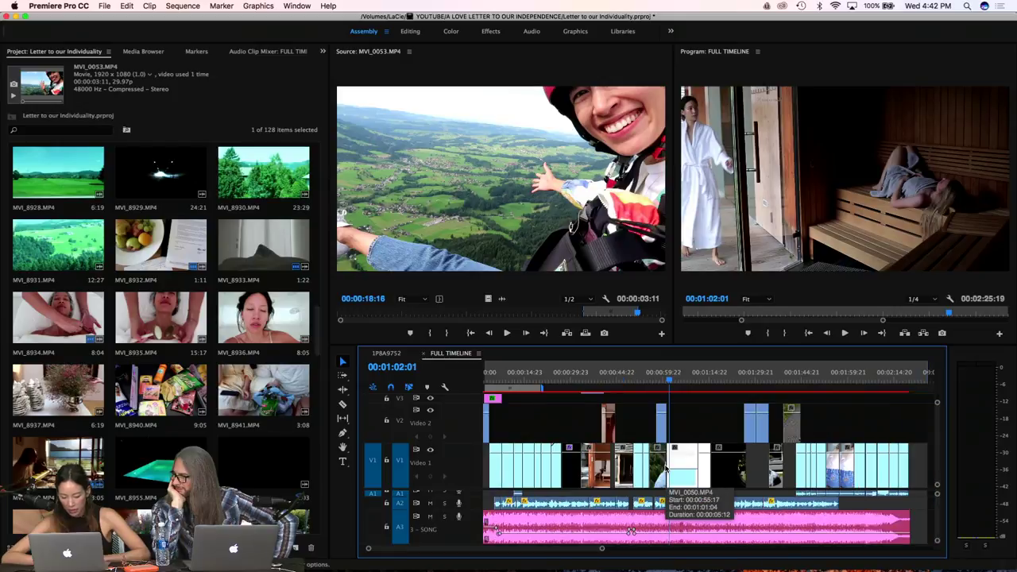
drag(933, 460, 928, 460)
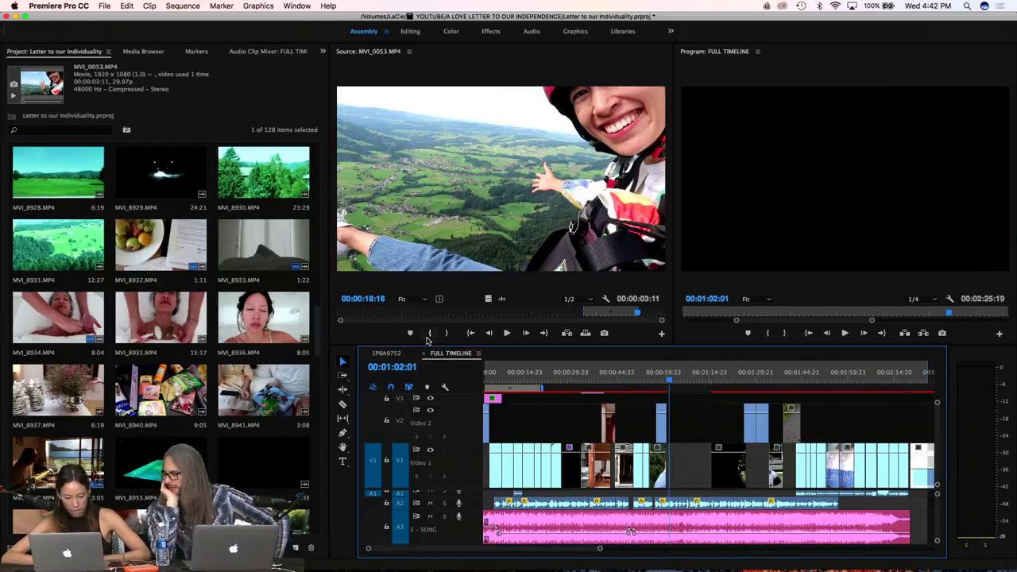
Load MVI_0057.MP4 from the footage and mark a 9:00 section of the aerial village view ending at 00:00:37:25, with the system sound muted
scroll(210, 298, up, 3)
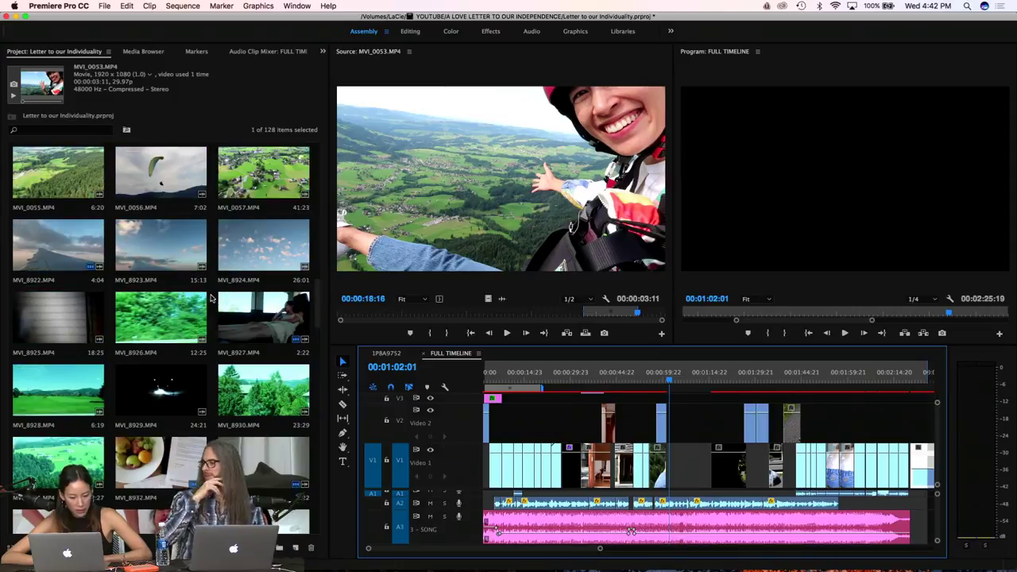
double_click(250, 194)
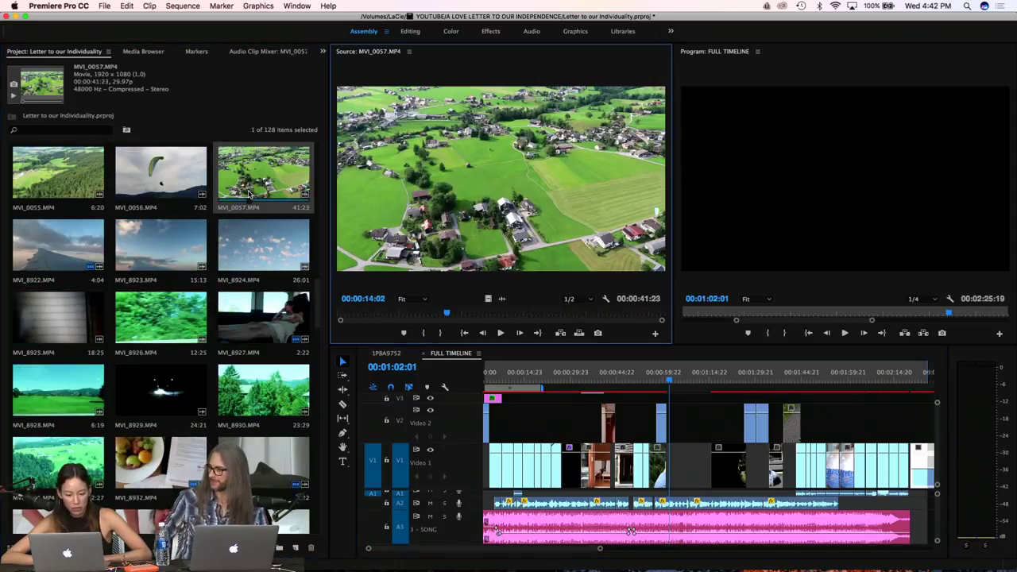
key(space)
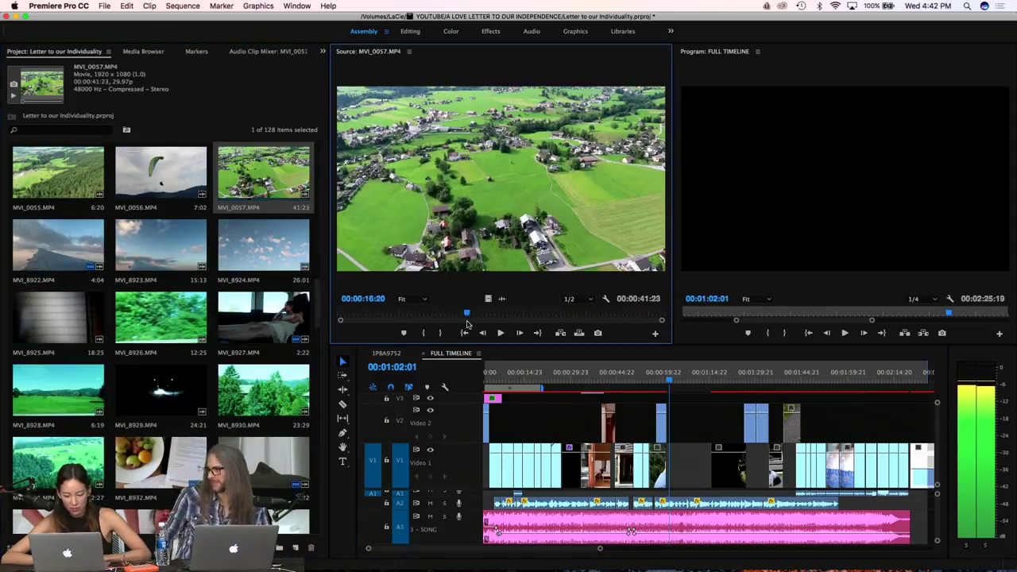
key(i)
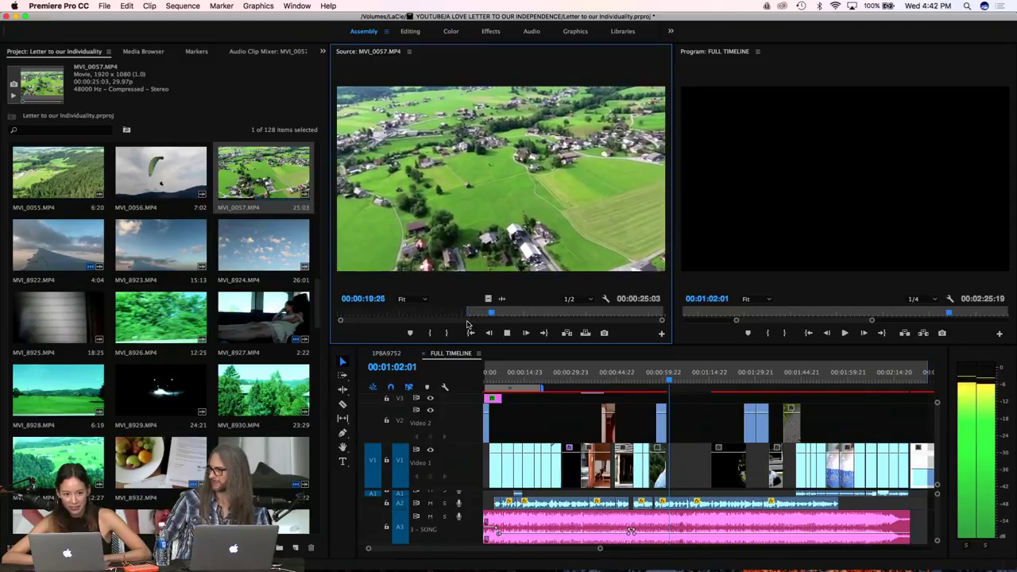
key(o)
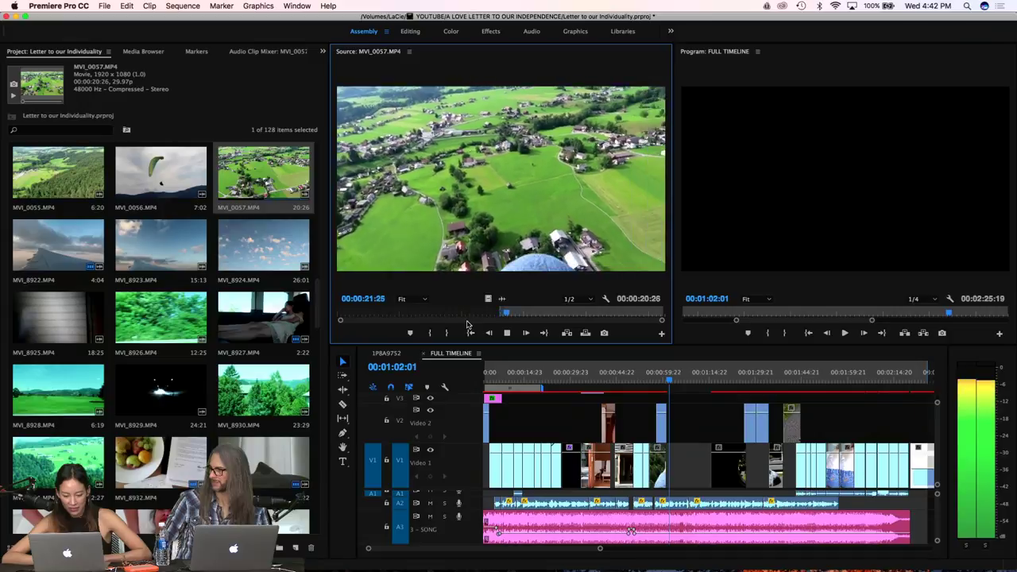
key(i)
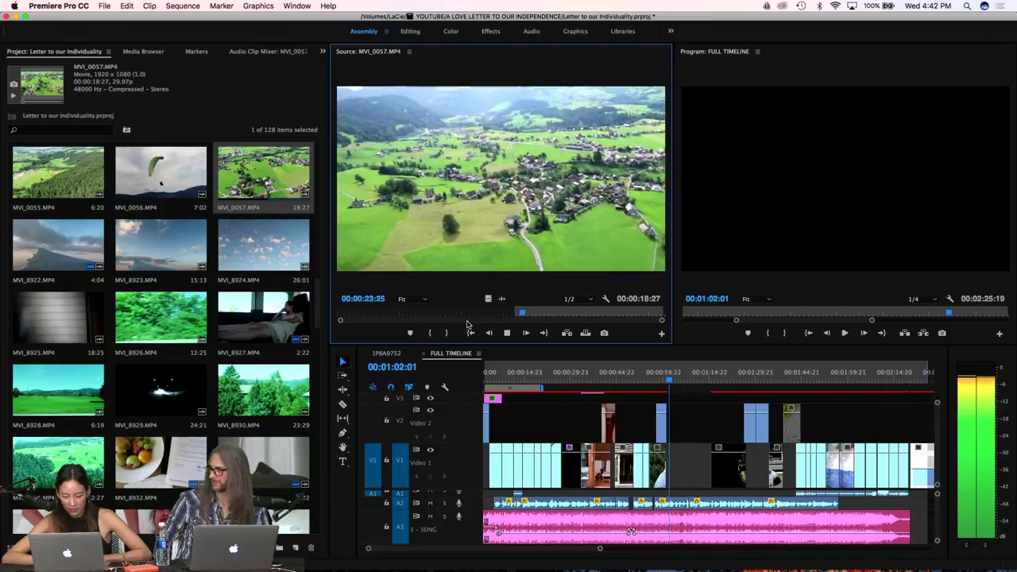
key(i)
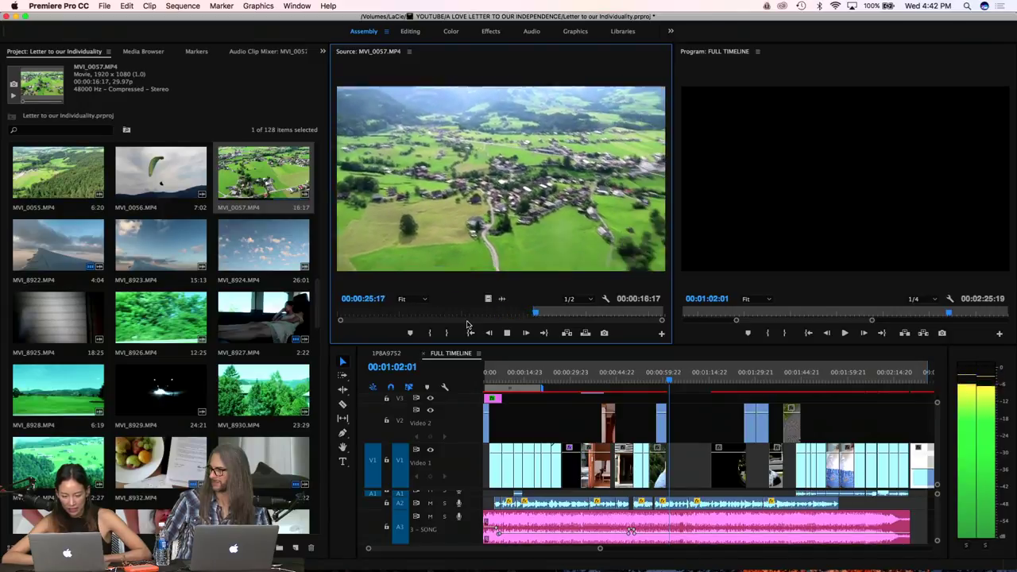
key(i)
key(space)
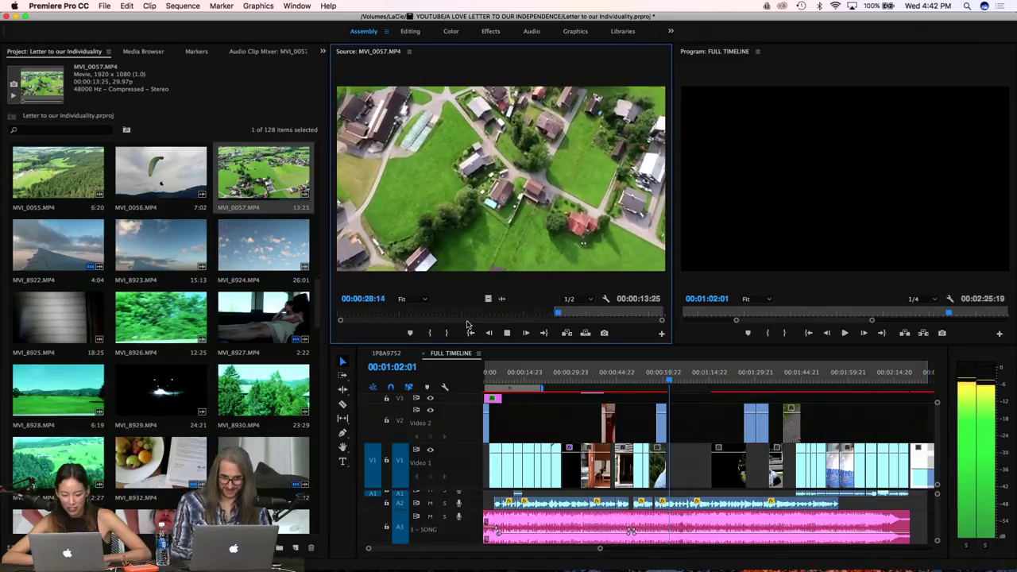
key(i)
key(XF86AudioMute)
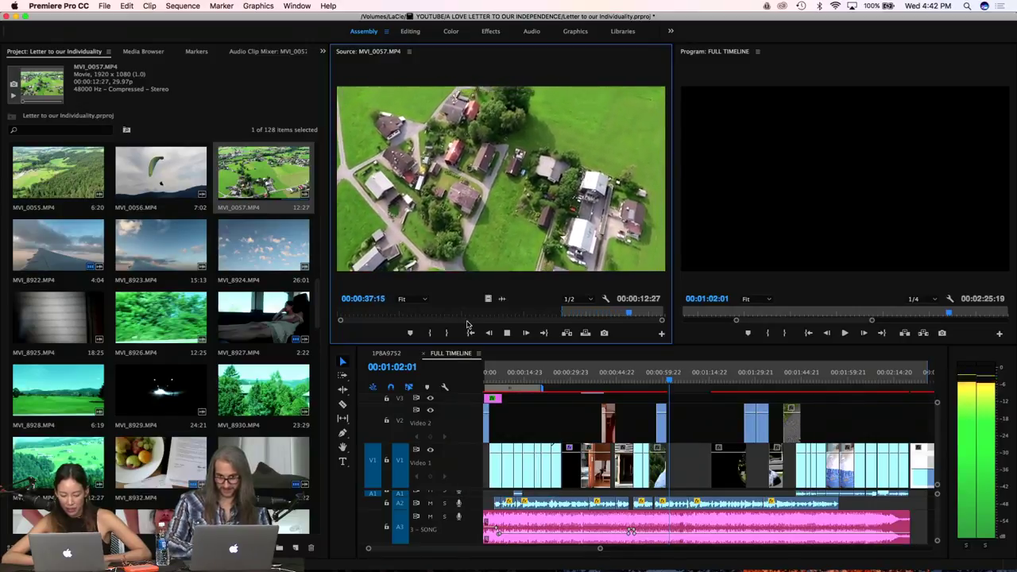
key(space)
key(o)
Try placing the marked MVI_0057.MP4 section with its audio after MVI_0053.MP4 on Video 2 and shortening it, and undo these edits
drag(469, 274, 664, 419)
key(=)
key(=)
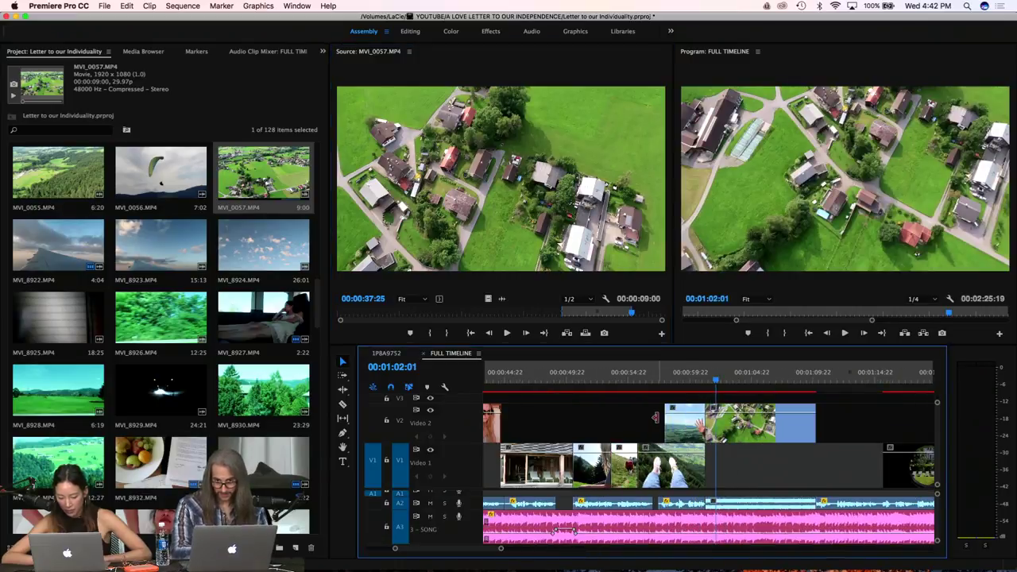
double_click(663, 419)
drag(811, 429, 774, 428)
key(super+z)
key(super+z)
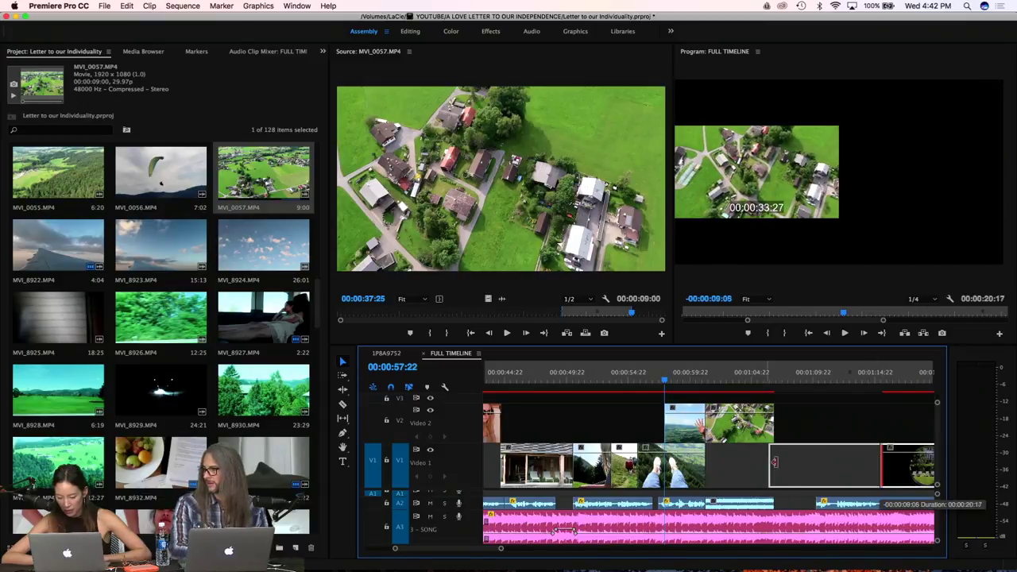
key(super+z)
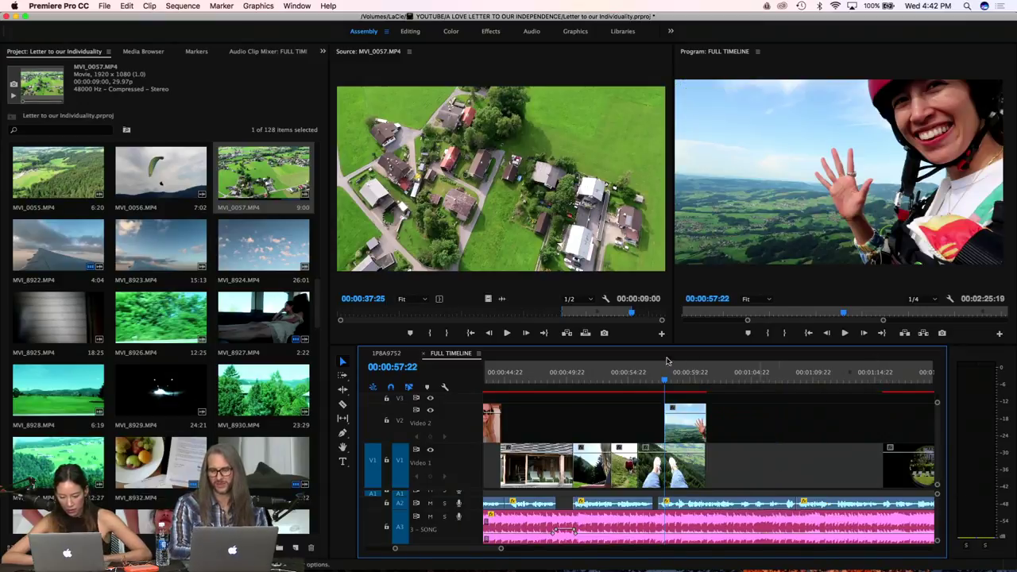
Place only the video of the marked MVI_0057.MP4 section directly after MVI_0050.MP4 on Video 1 and trim its end to about seven seconds
drag(490, 302, 709, 458)
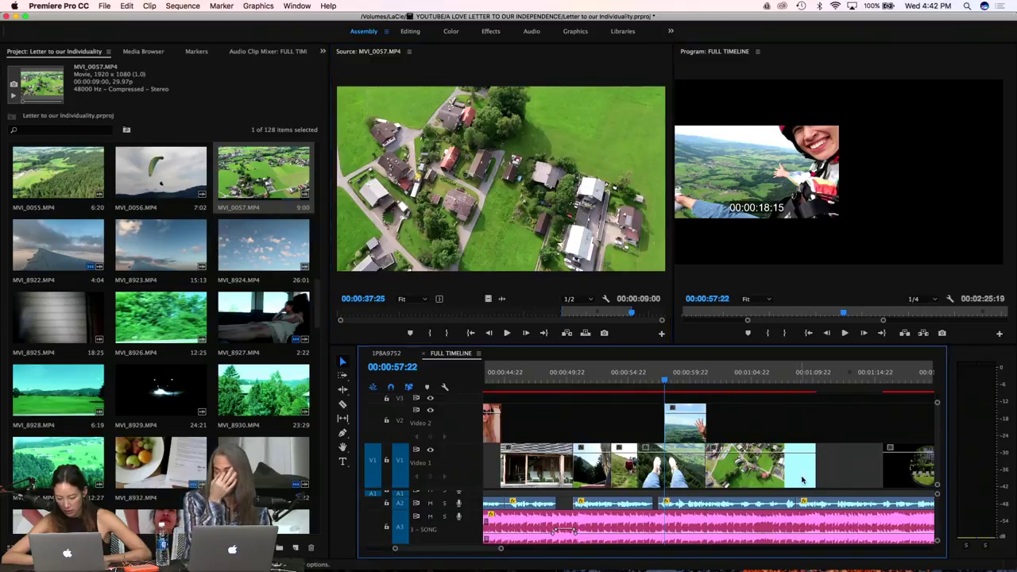
drag(819, 463, 792, 464)
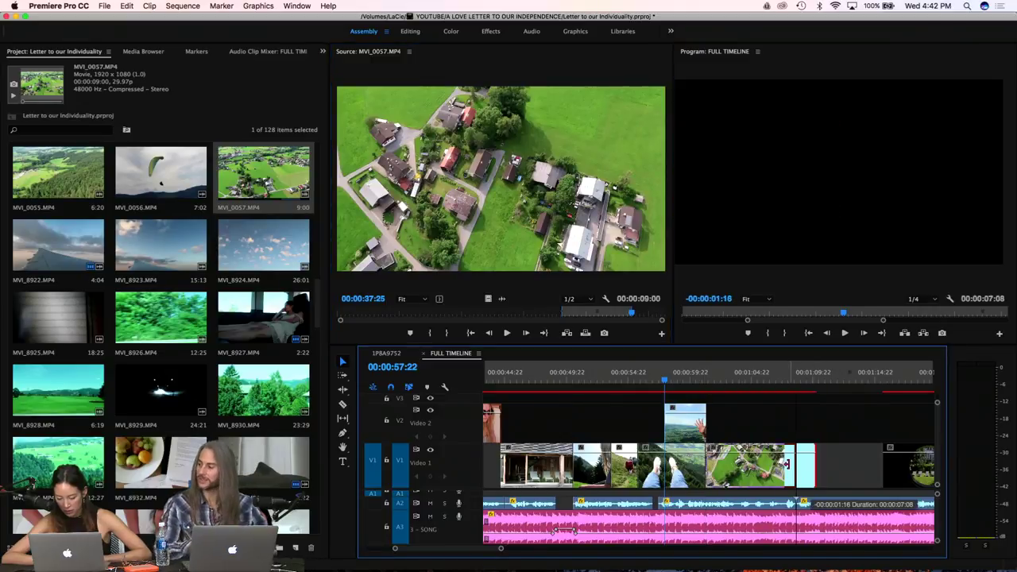
Close the gap on Video 1 by moving the round-window garden clip directly after MVI_0057.MP4
click(832, 470)
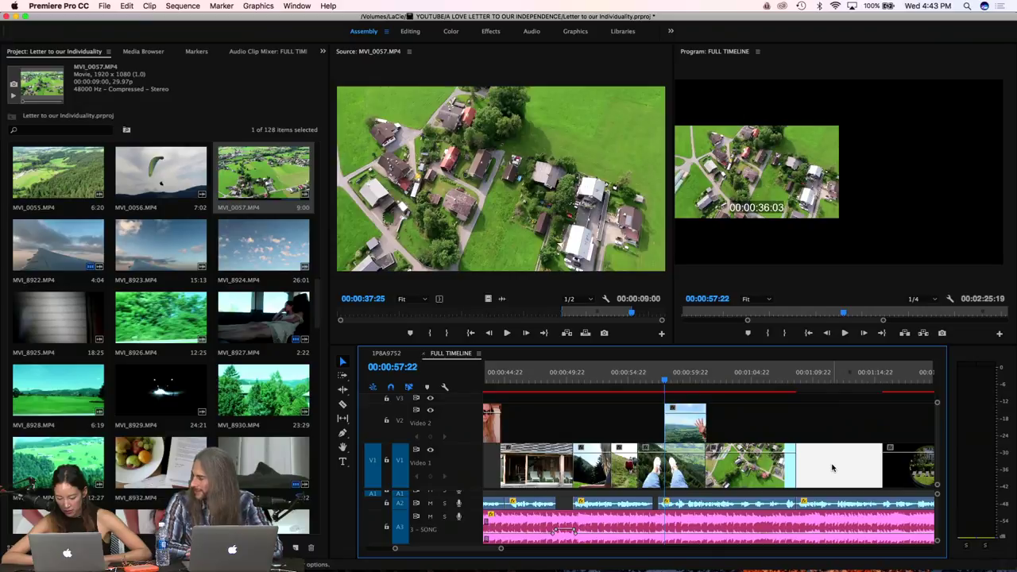
key(Delete)
scroll(843, 452, down, 5)
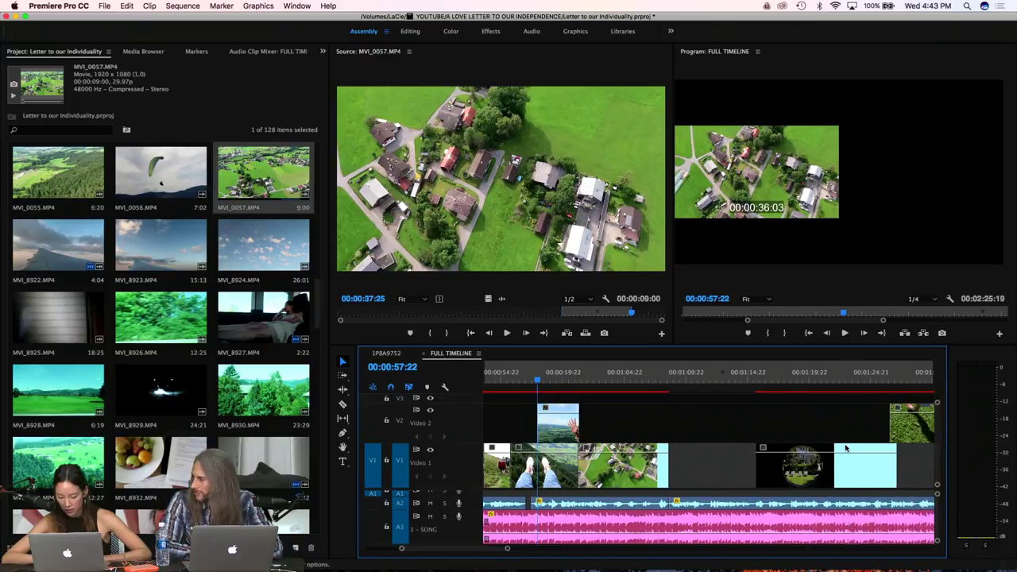
drag(731, 451, 658, 449)
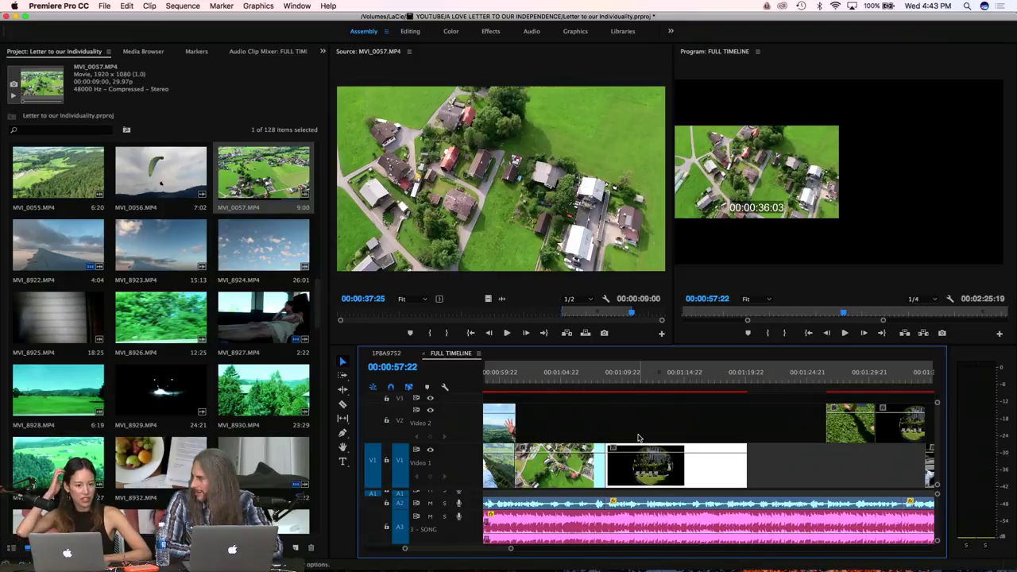
Trim the end of MVI_0057.MP4 to 00:01:03:22 on Video 1 and move the round-window garden clip up against it
click(527, 374)
key(space)
key(XF86AudioRaiseVolume)
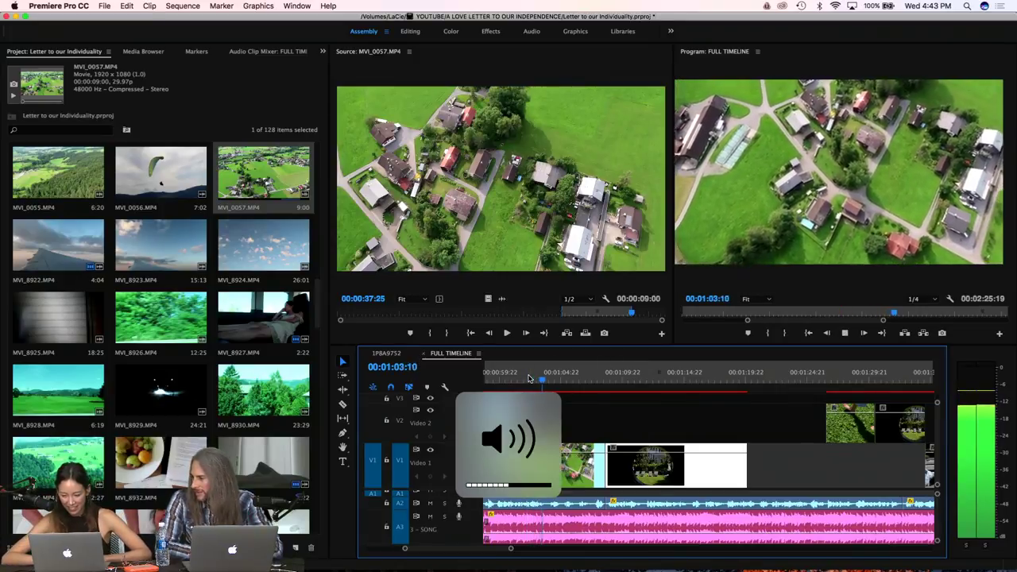
click(501, 381)
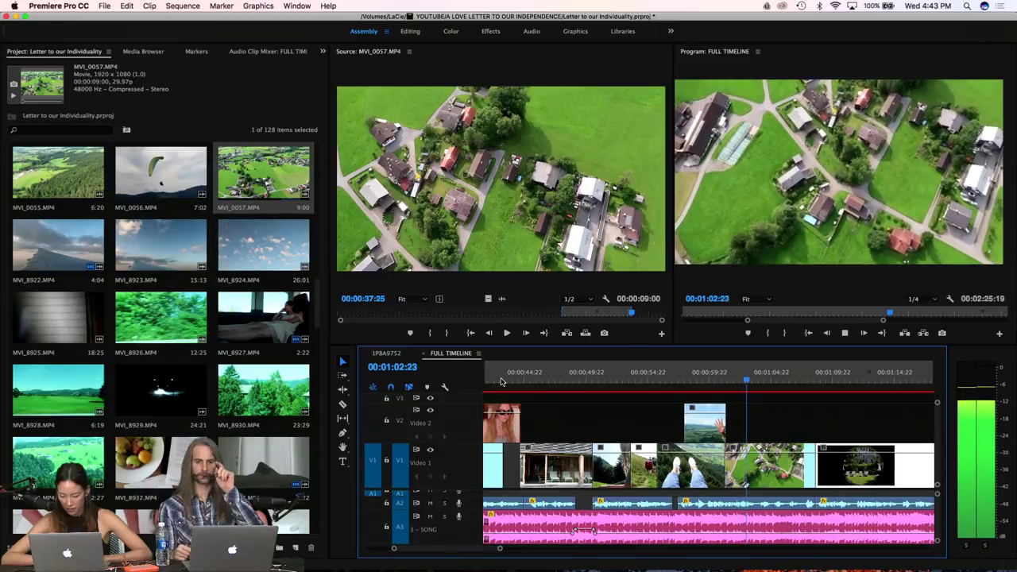
key(space)
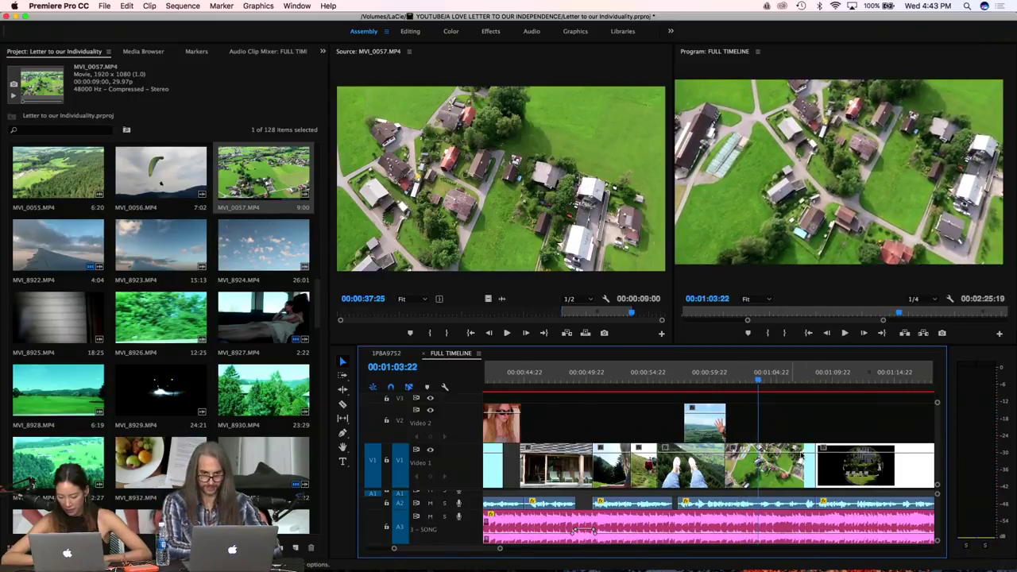
drag(811, 457, 759, 458)
click(795, 460)
key(Delete)
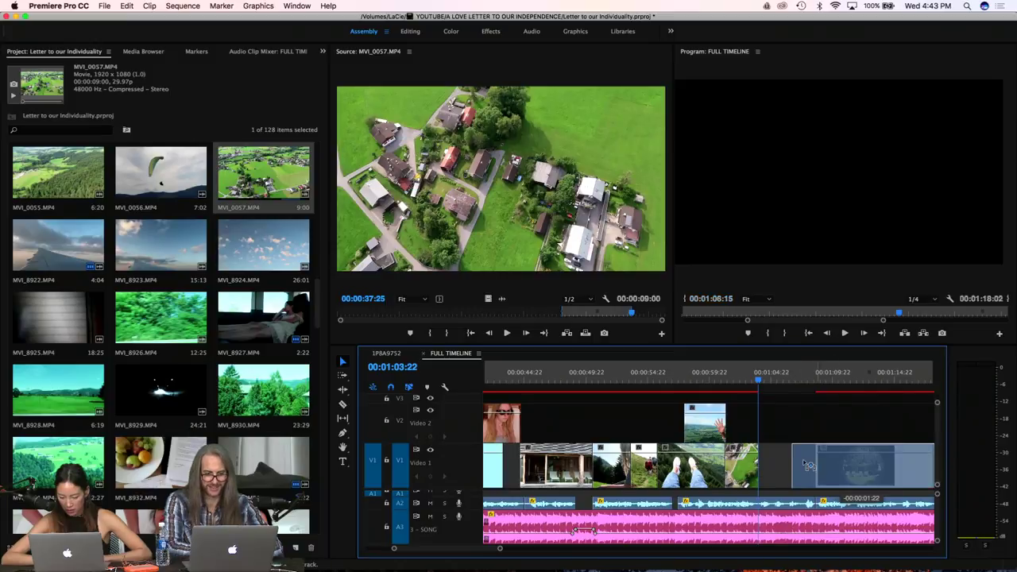
click(780, 447)
Trim about a second off the start of the round-window clip, keep it against MVI_0057.MP4, and play back the cut
key(space)
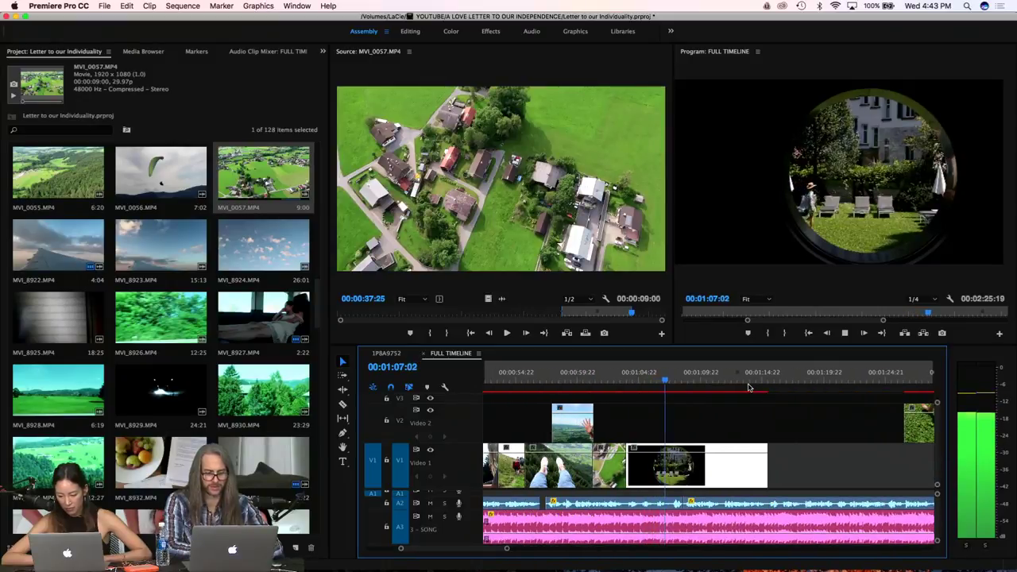
key(space)
drag(630, 451, 653, 442)
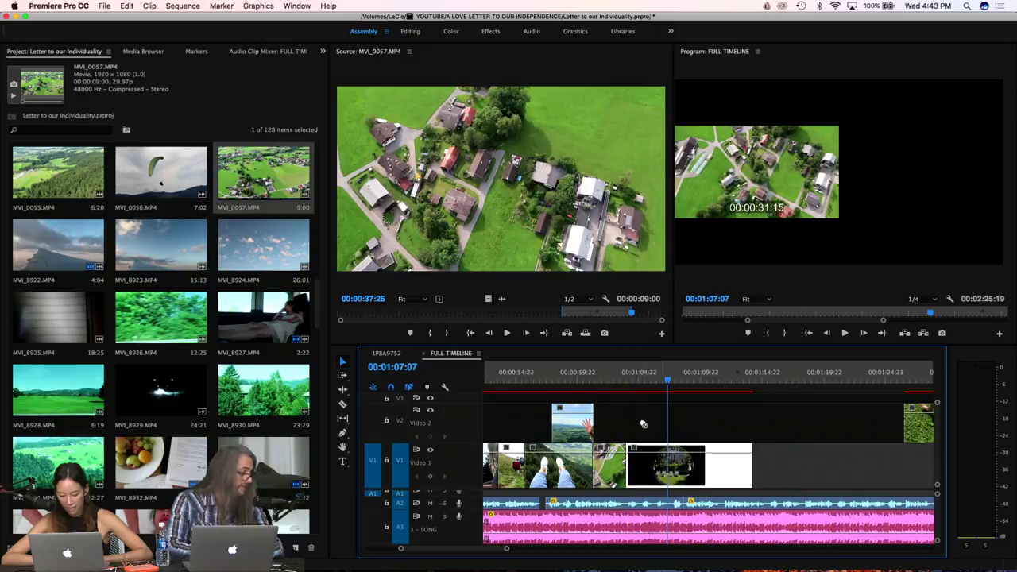
click(615, 382)
key(space)
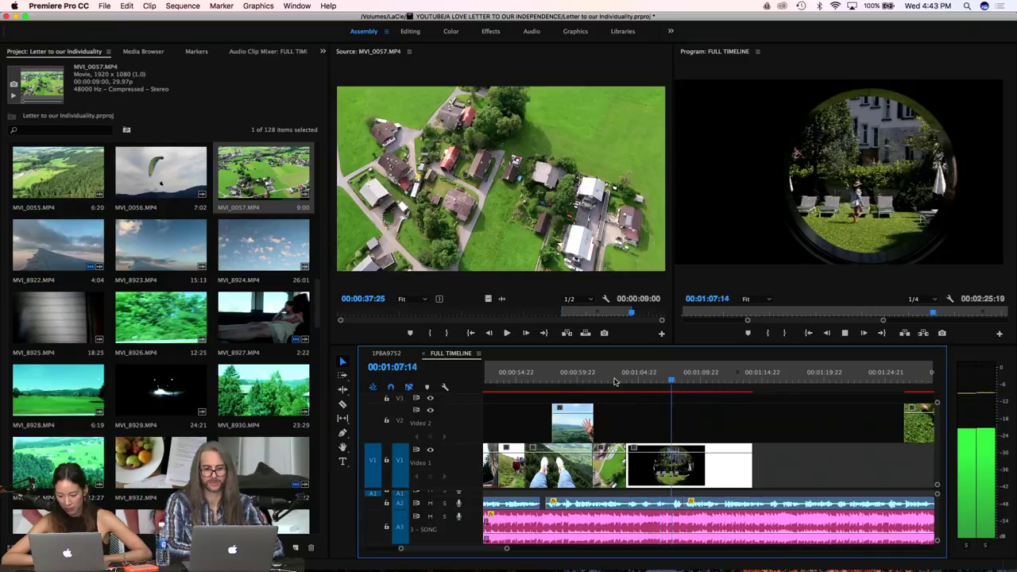
key(space)
Move the barefoot grass clip on Video 2 to start at 00:01:08:10 and place 1P8A9718.MOV directly after it
scroll(707, 422, right, 5)
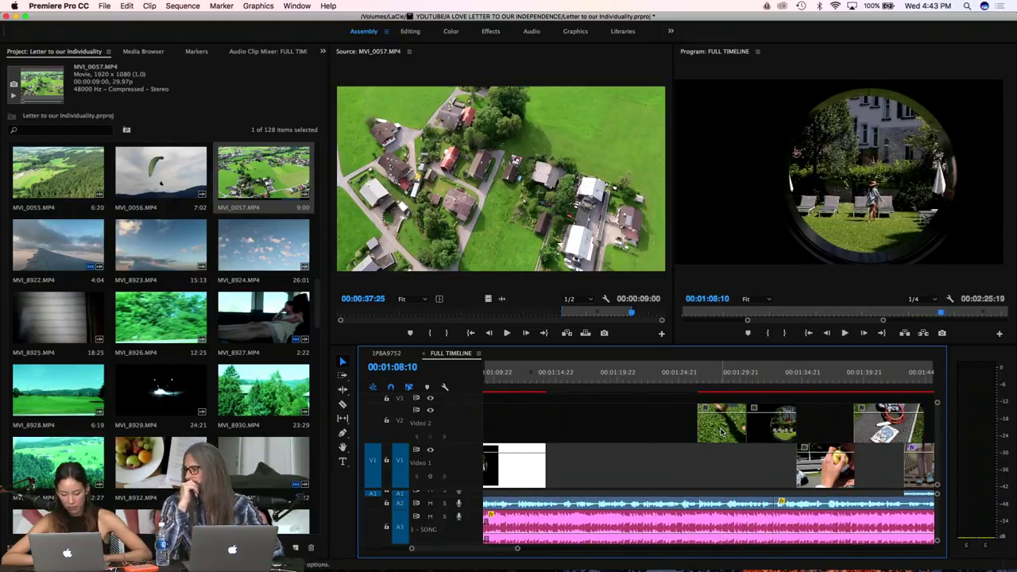
key(minus)
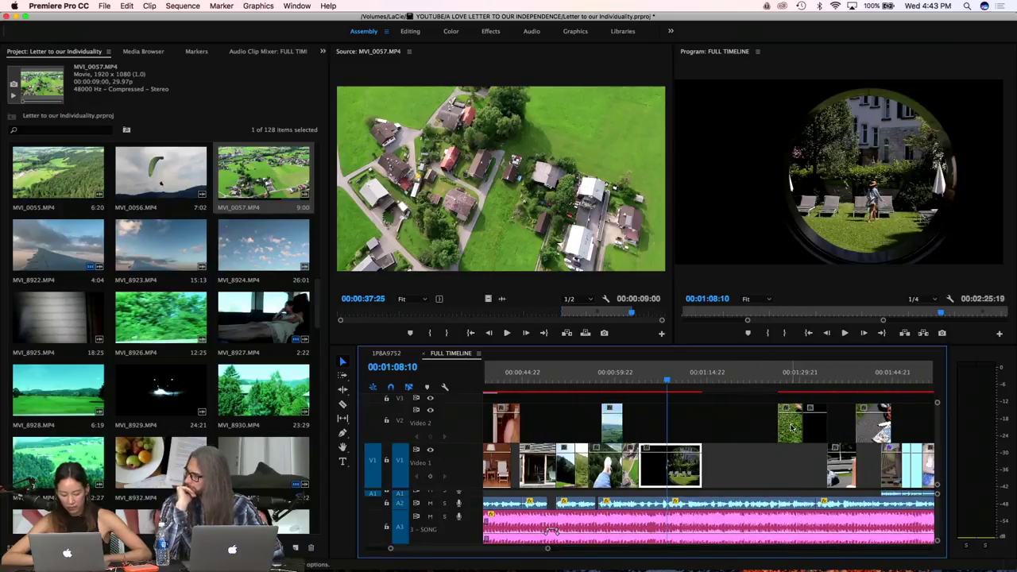
key(super+z)
key(super+z)
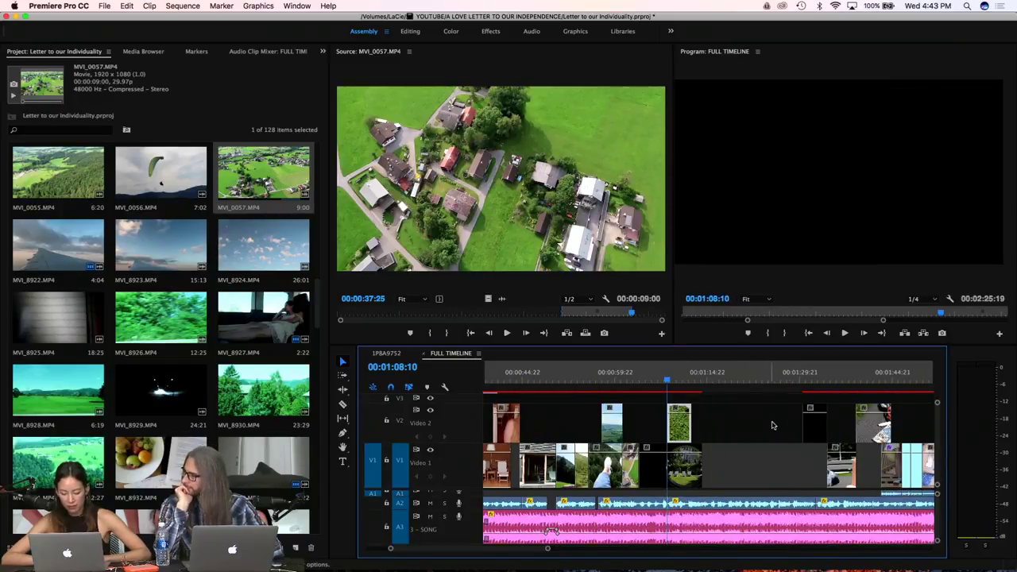
drag(815, 426, 715, 419)
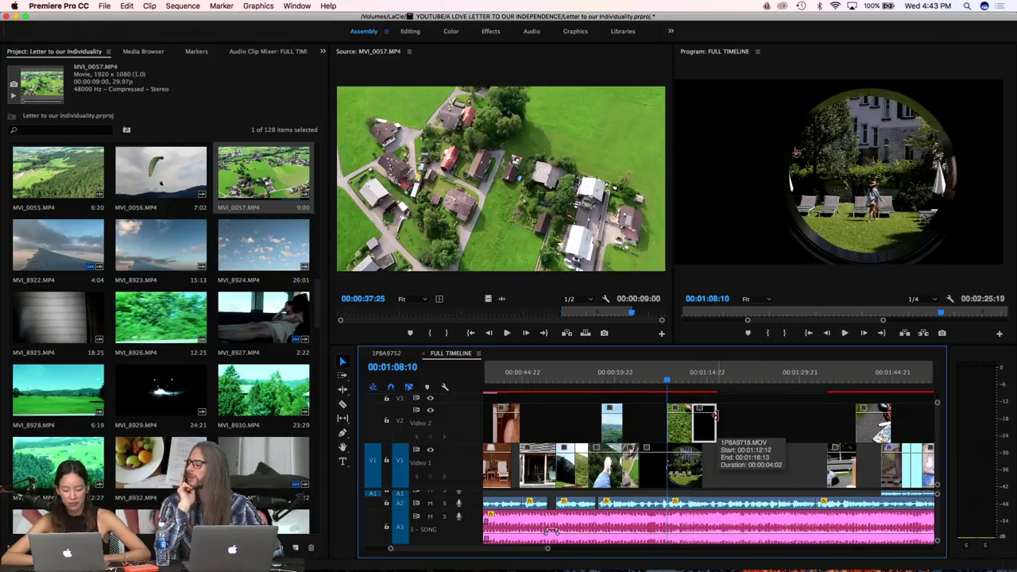
Play back the sequence from the paragliding shot through the round-window clip to check the cut to the grass clip
click(648, 379)
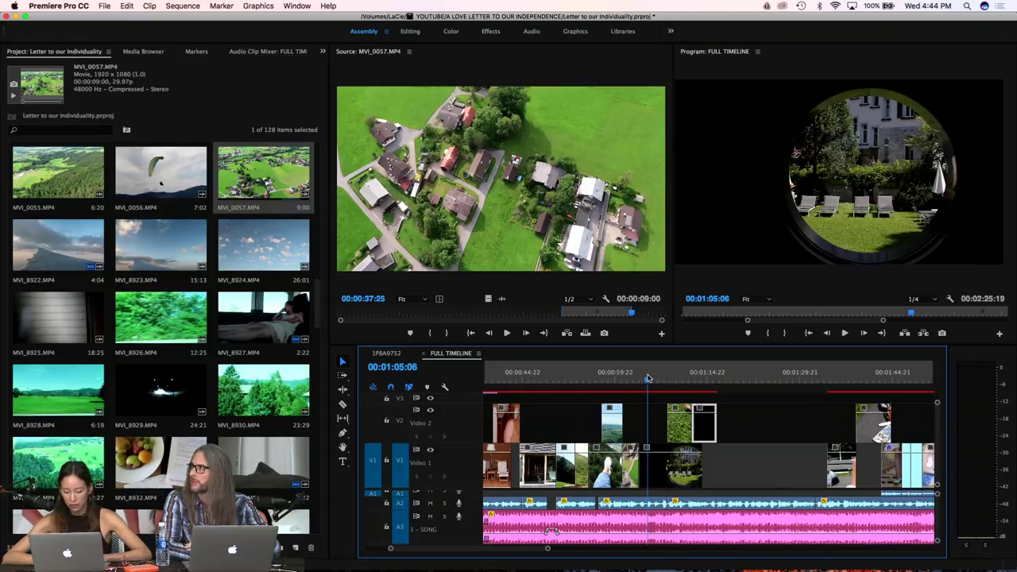
key(XF86AudioRaiseVolume)
key(XF86AudioMute)
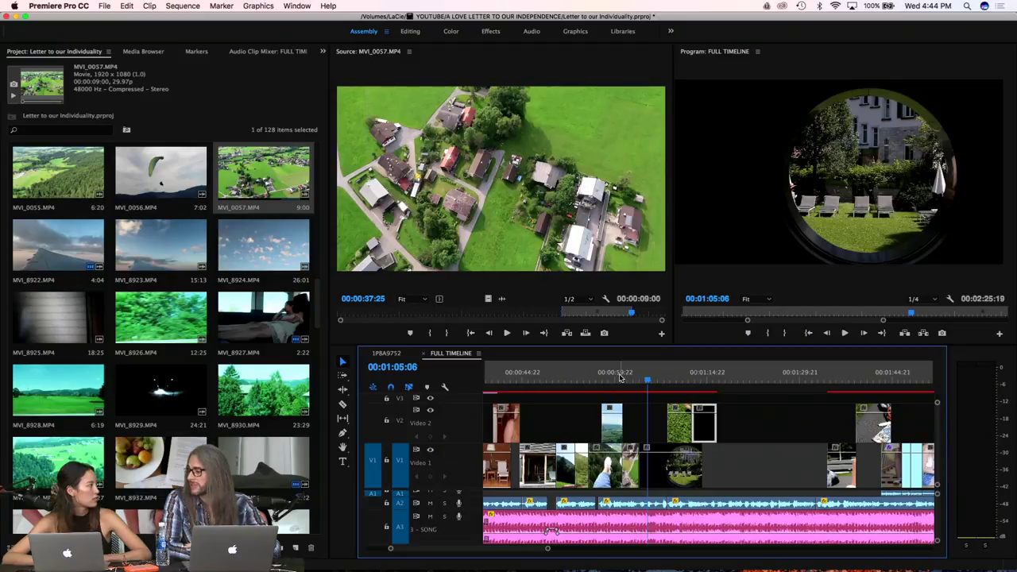
click(621, 377)
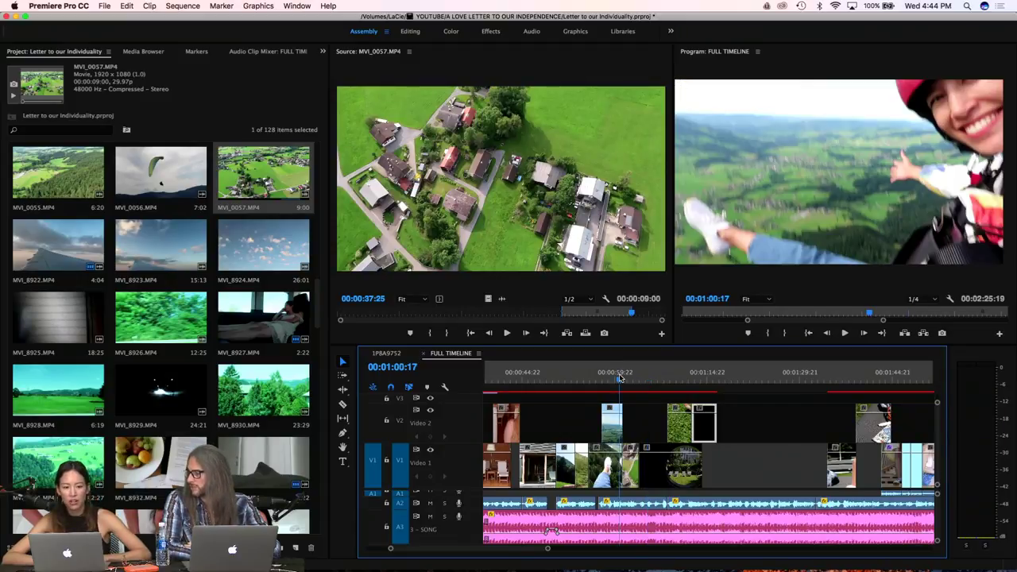
key(space)
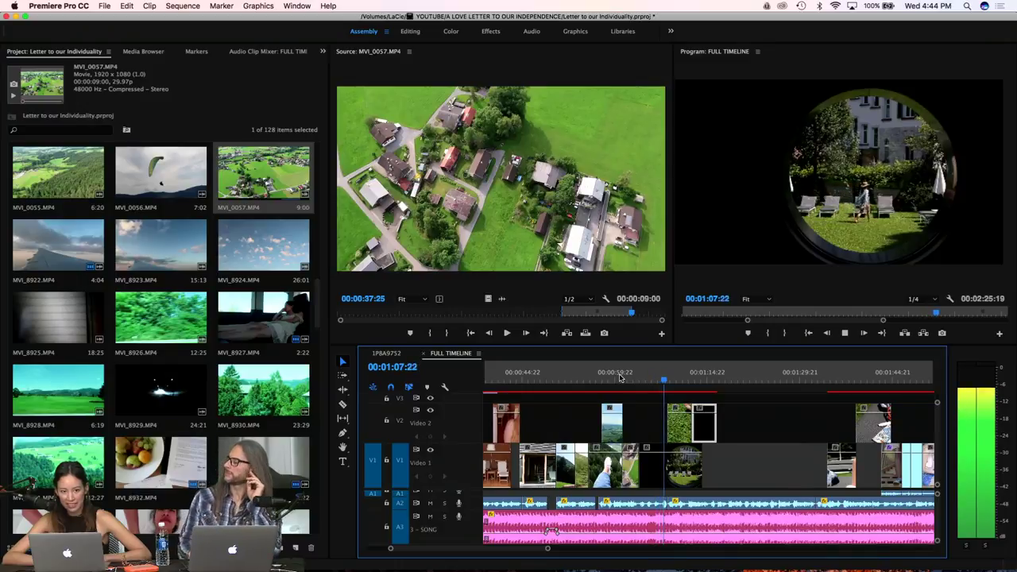
key(space)
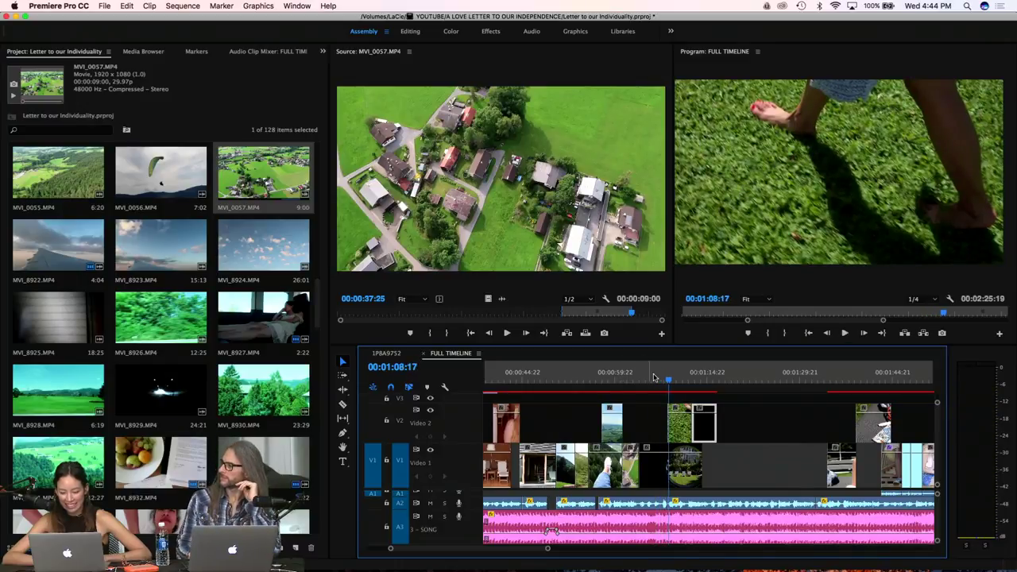
click(656, 380)
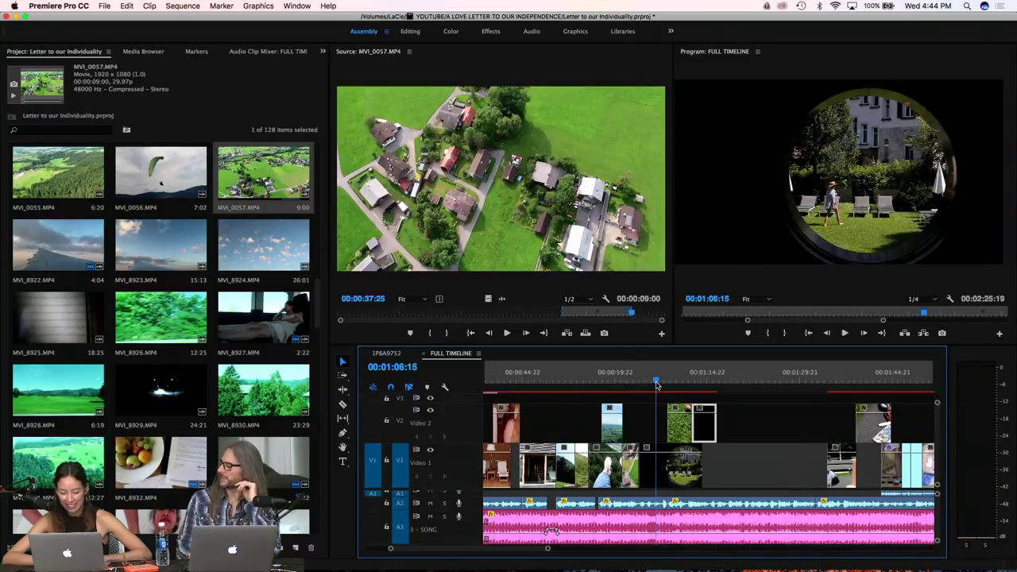
key(space)
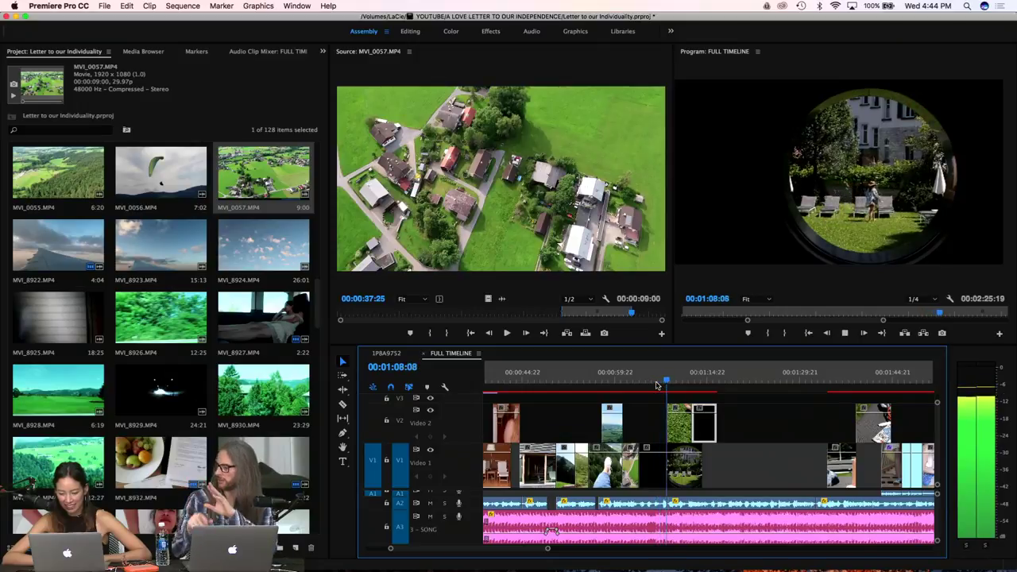
key(space)
Shift the grass clip and 1P8A9718.MOV on Video 2 slightly later and play back the cut
click(677, 421)
drag(678, 424, 681, 424)
click(664, 381)
key(space)
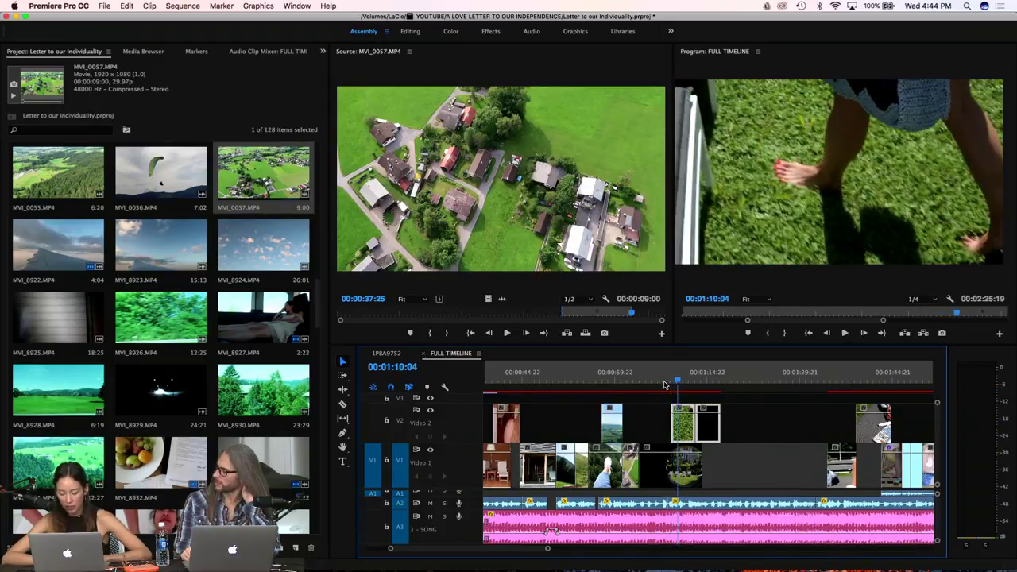
click(664, 383)
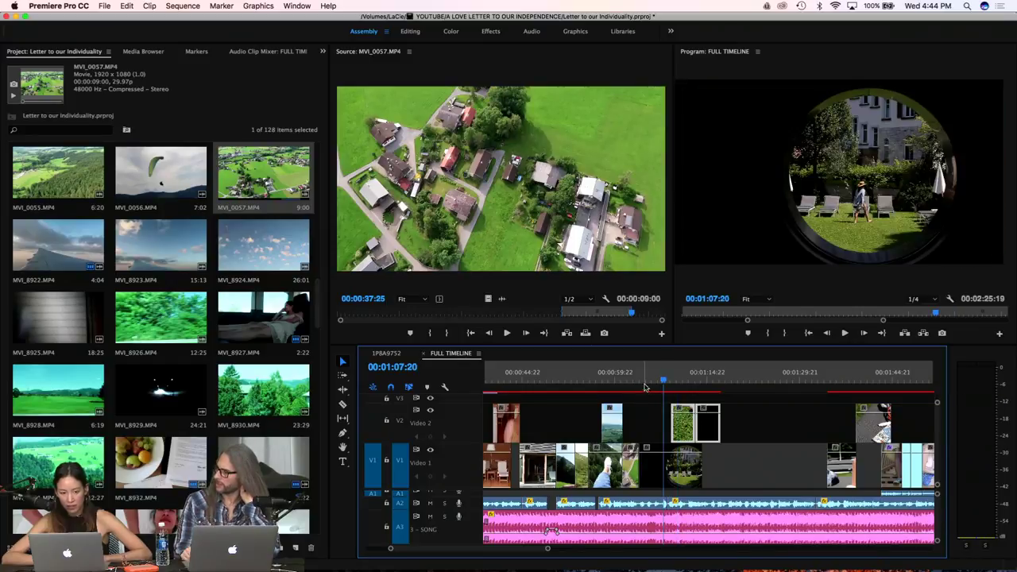
Move the grass clip and 1P8A9718.MOV on Video 2 together to start at 00:01:07:19 and play back the result
key(=)
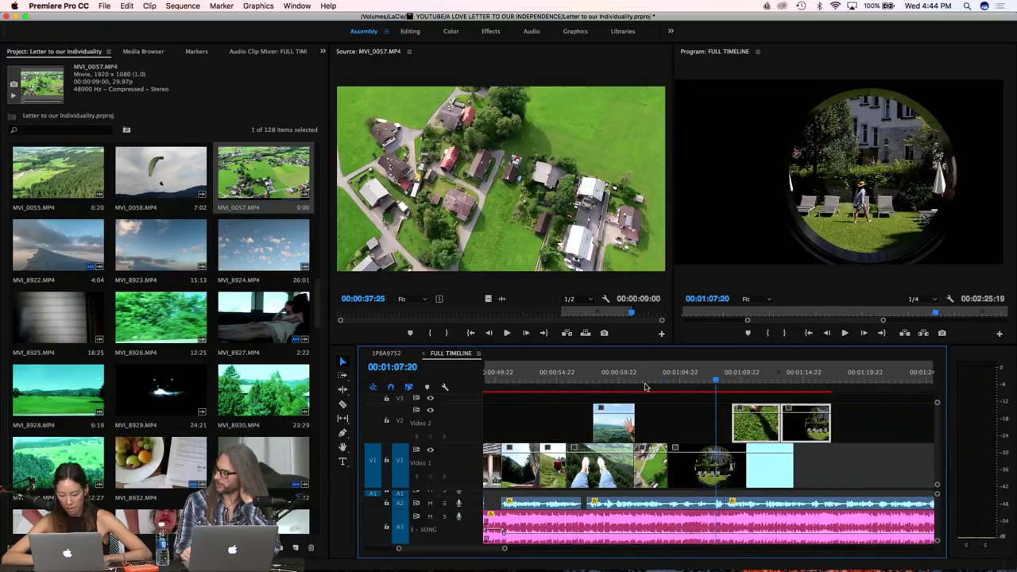
click(689, 382)
key(space)
key(XF86AudioRaiseVolume)
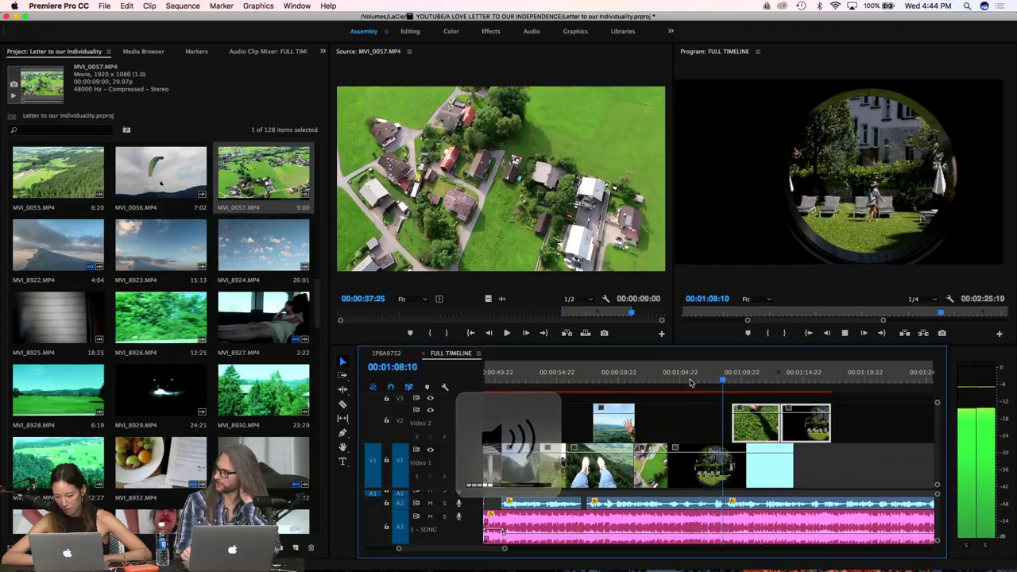
click(690, 382)
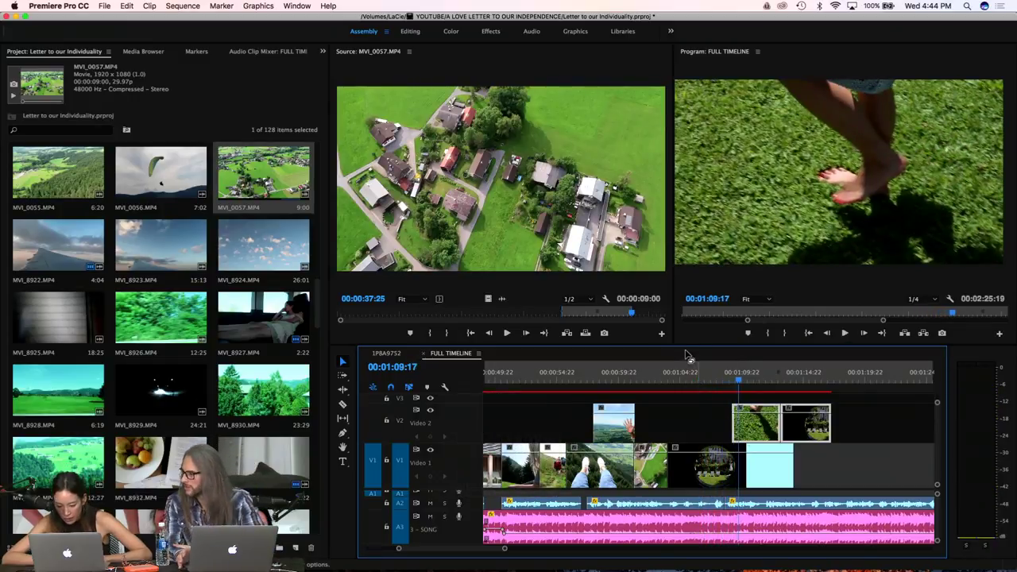
click(707, 377)
key(space)
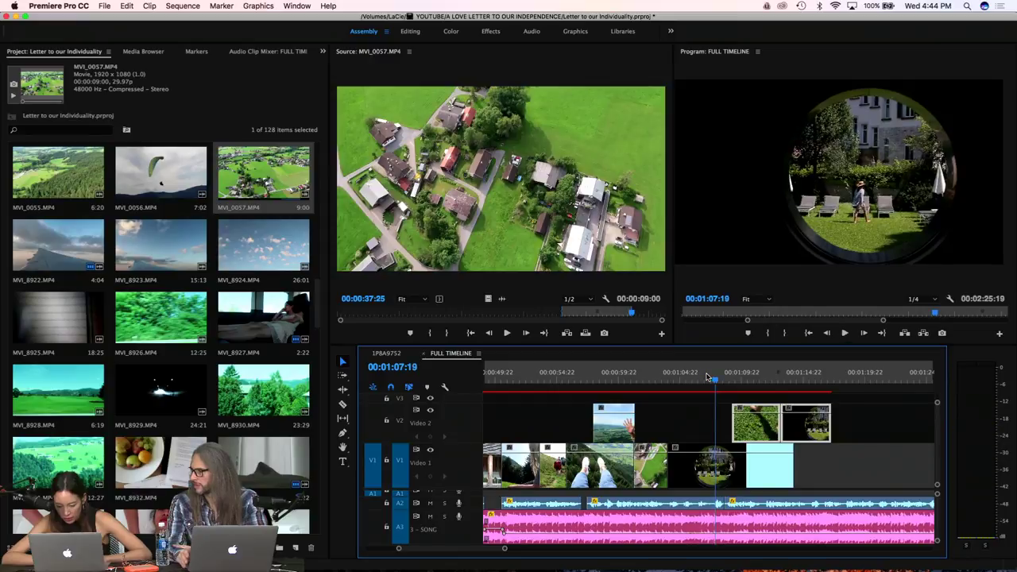
drag(821, 425, 804, 426)
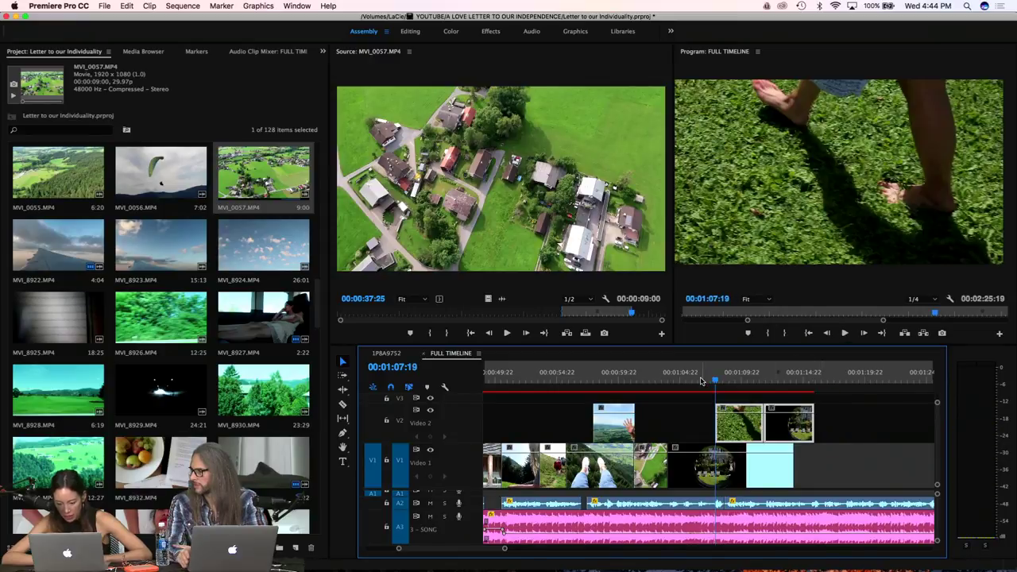
click(701, 382)
key(space)
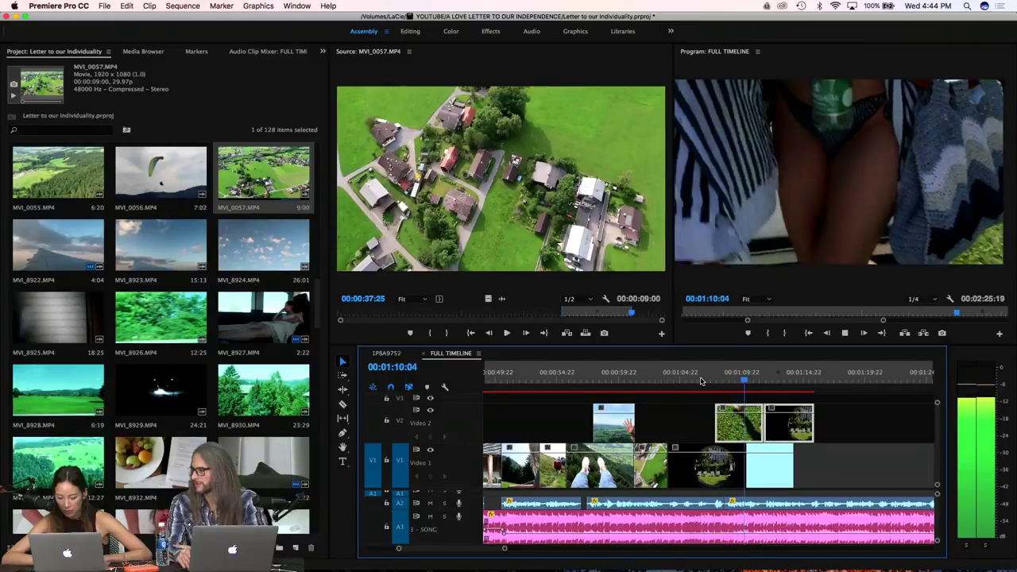
Move the apple clip on Video 1 earlier so it starts where 1P8A9718.MOV ends on Video 2
scroll(774, 397, right, 3)
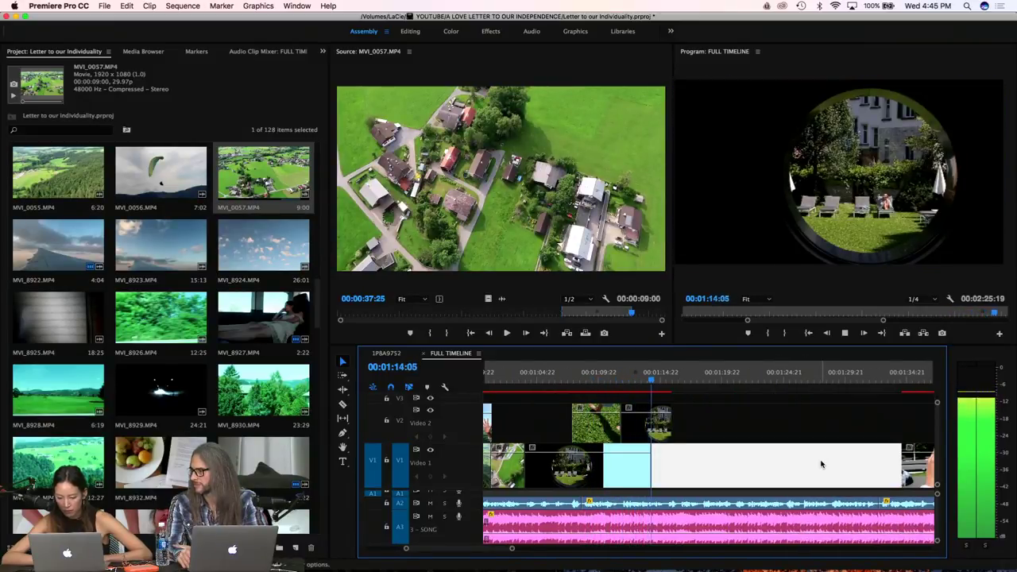
key(space)
scroll(794, 461, right, 2)
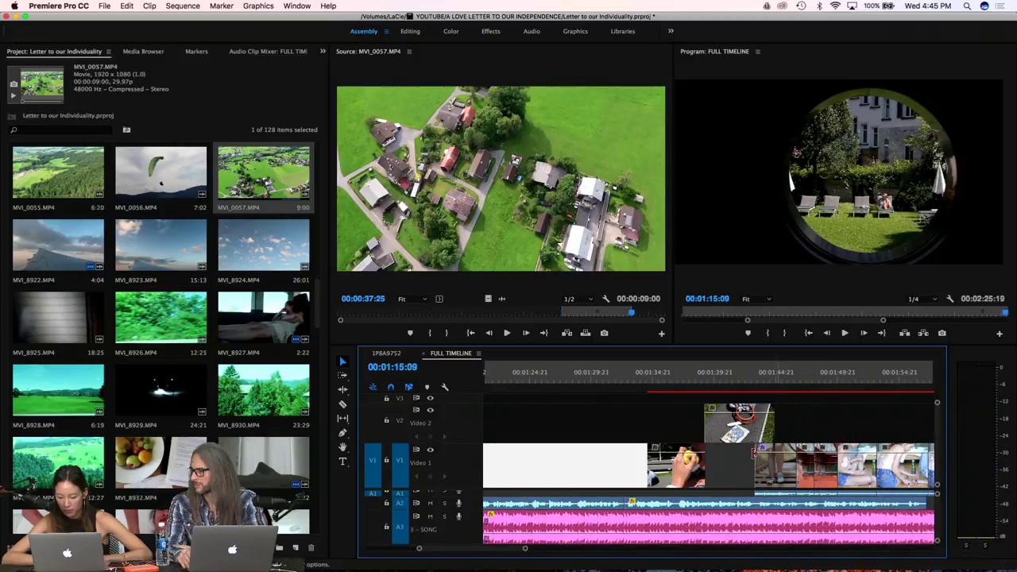
drag(750, 453, 645, 469)
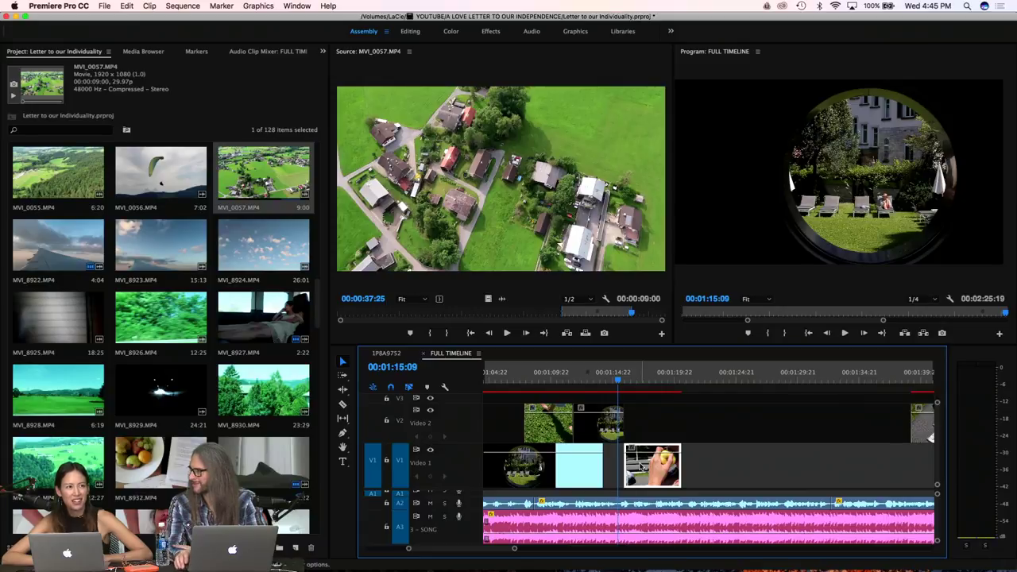
key(super+s)
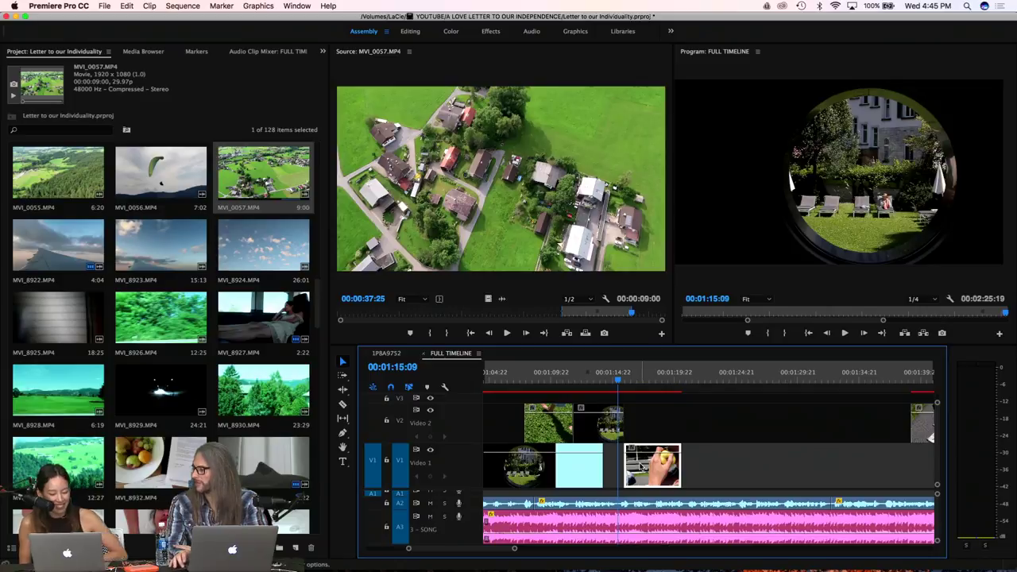
Move the bicycle clip on Video 2 earlier so its start overlaps the end of the apple clip
click(761, 459)
scroll(763, 458, right, 3)
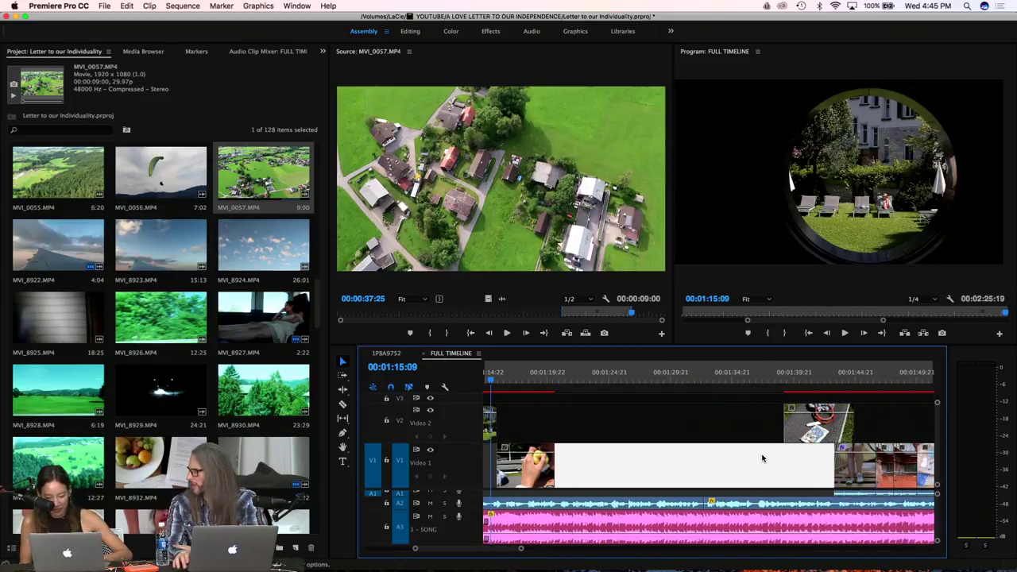
drag(869, 429, 628, 428)
drag(897, 464, 664, 464)
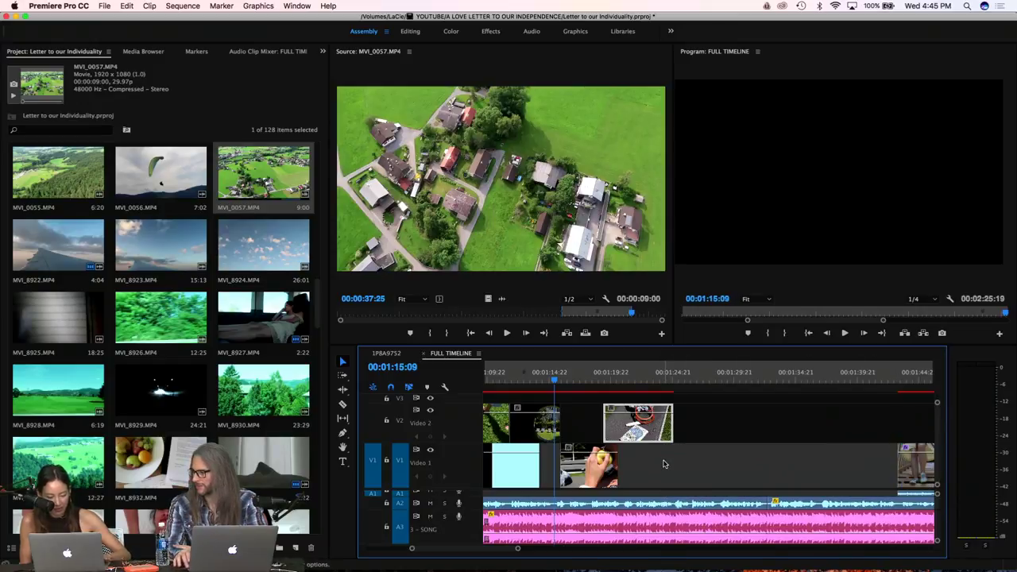
click(819, 467)
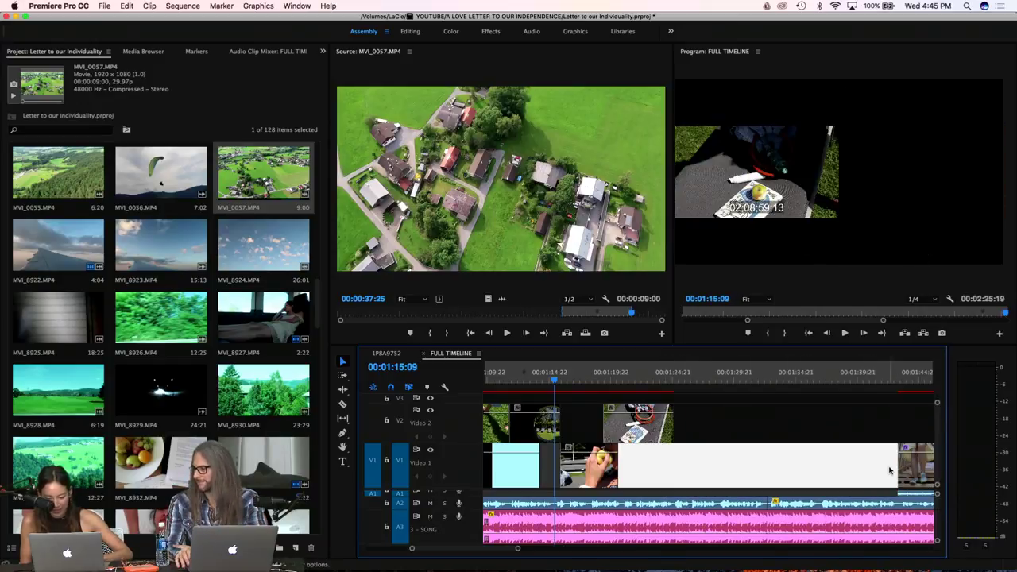
drag(896, 469, 709, 468)
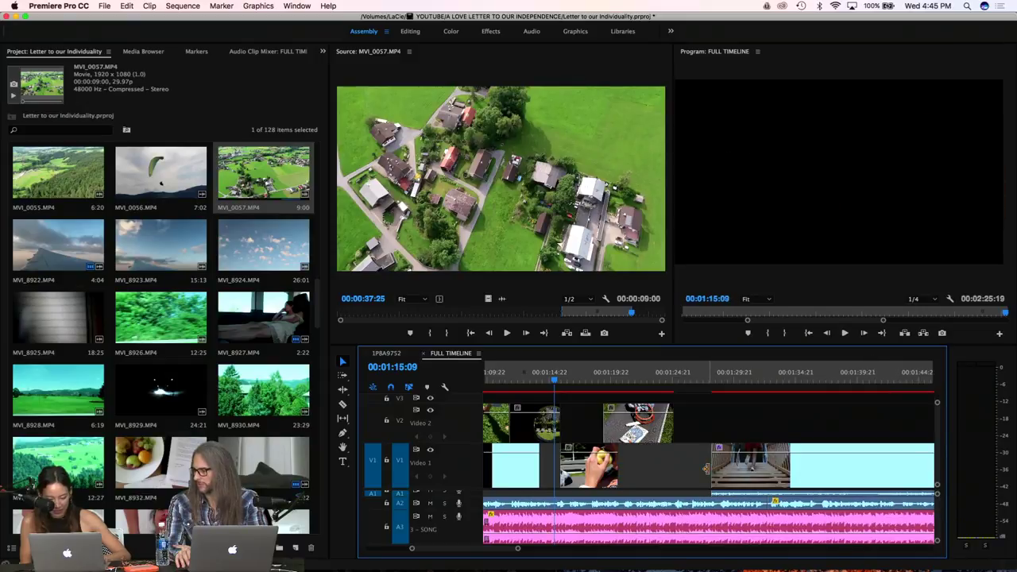
key(super+z)
Trim the end of the racket-and-book clip on Video 2, move the stairs clip on Video 1 to start there, and play back the cut
scroll(707, 470, right, 5)
scroll(708, 470, left, 8)
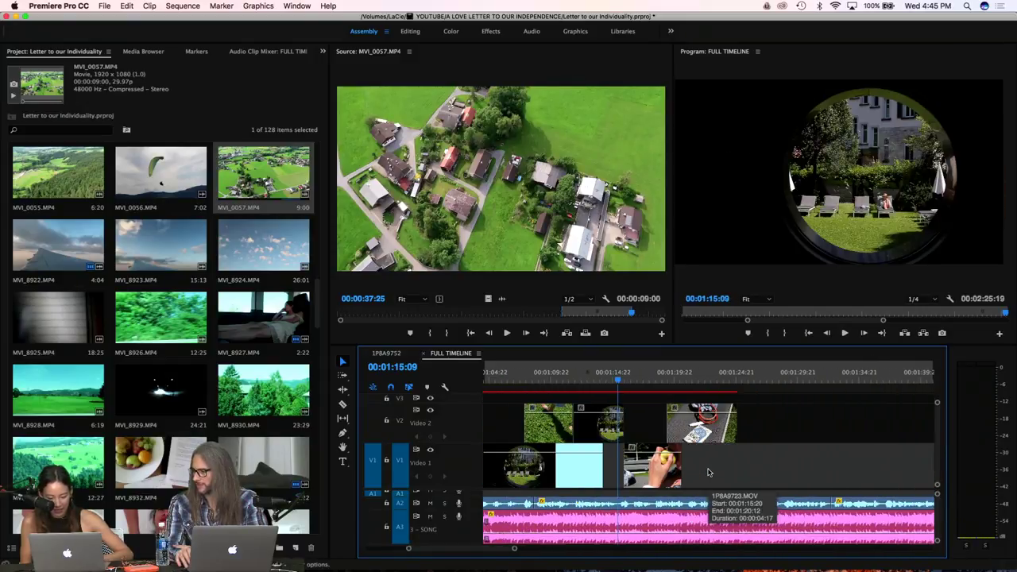
scroll(709, 472, right, 3)
drag(906, 465, 676, 463)
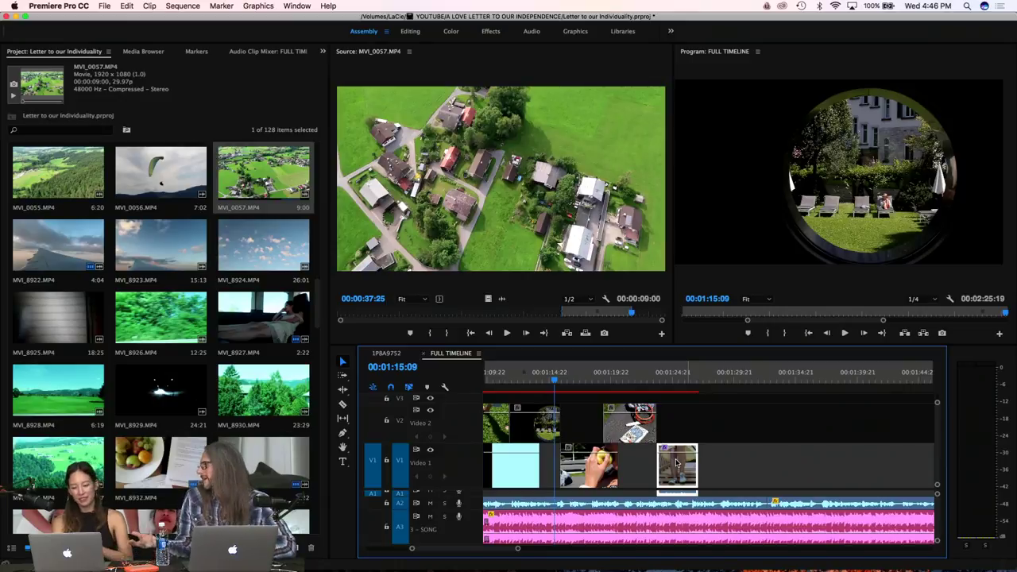
click(533, 382)
key(space)
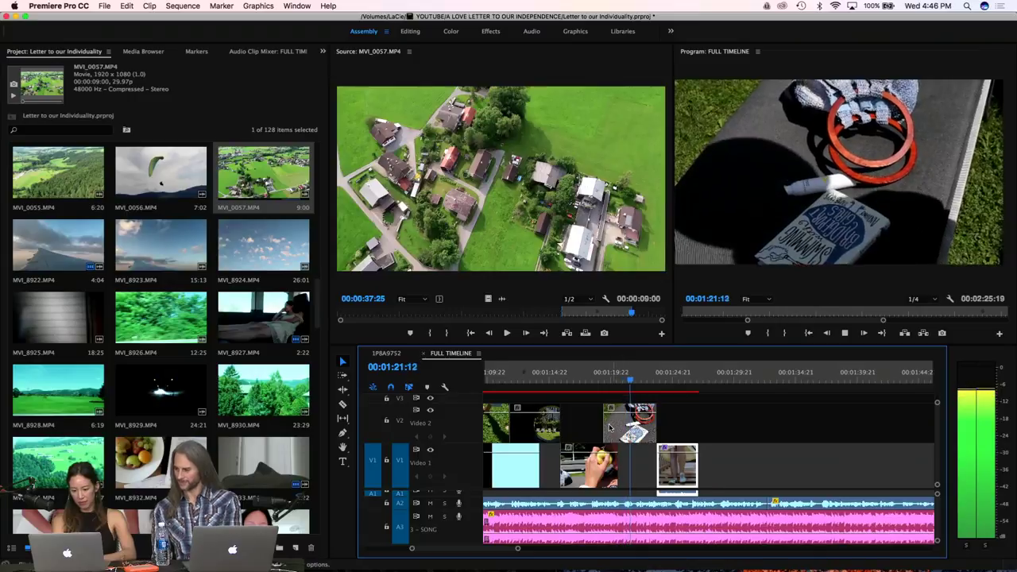
Trim the start of the racket-and-book clip and shift it earlier, then butt the stairs clip against its end and play back
mouse_move(604, 425)
mouse_down()
mouse_move(633, 429)
mouse_move(621, 427)
mouse_up()
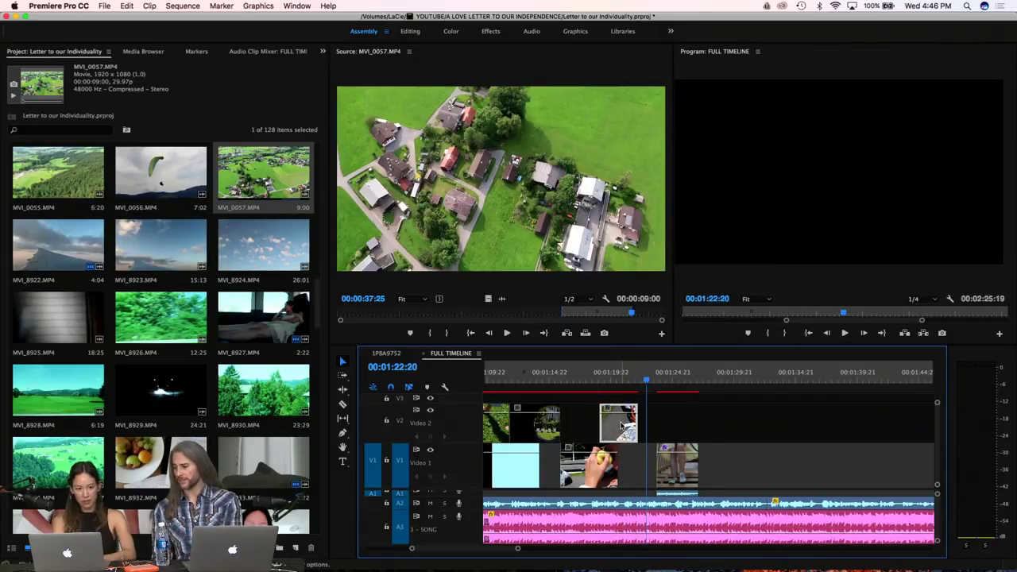
drag(678, 468, 656, 461)
click(598, 386)
key(space)
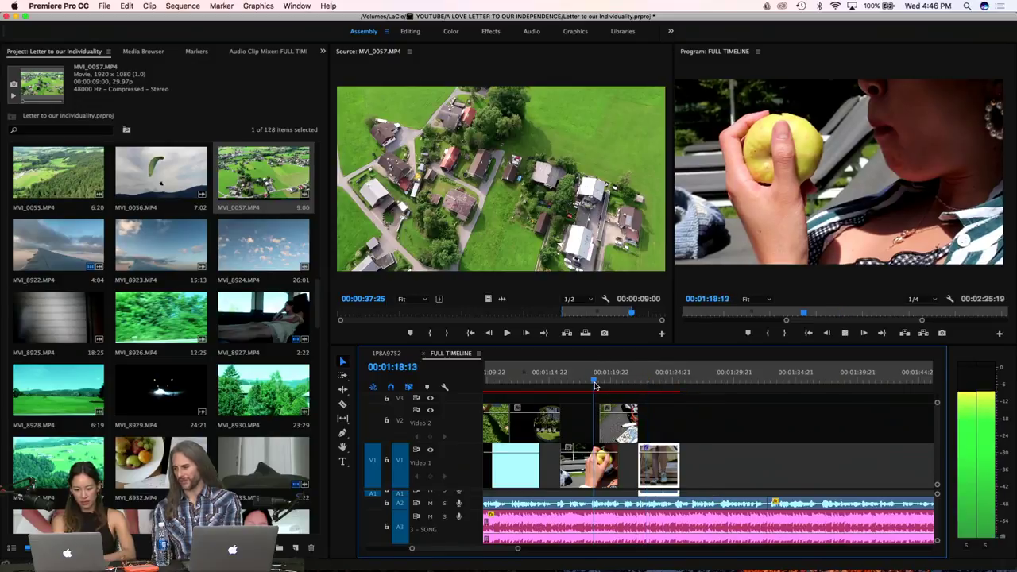
key(XF86AudioRaiseVolume)
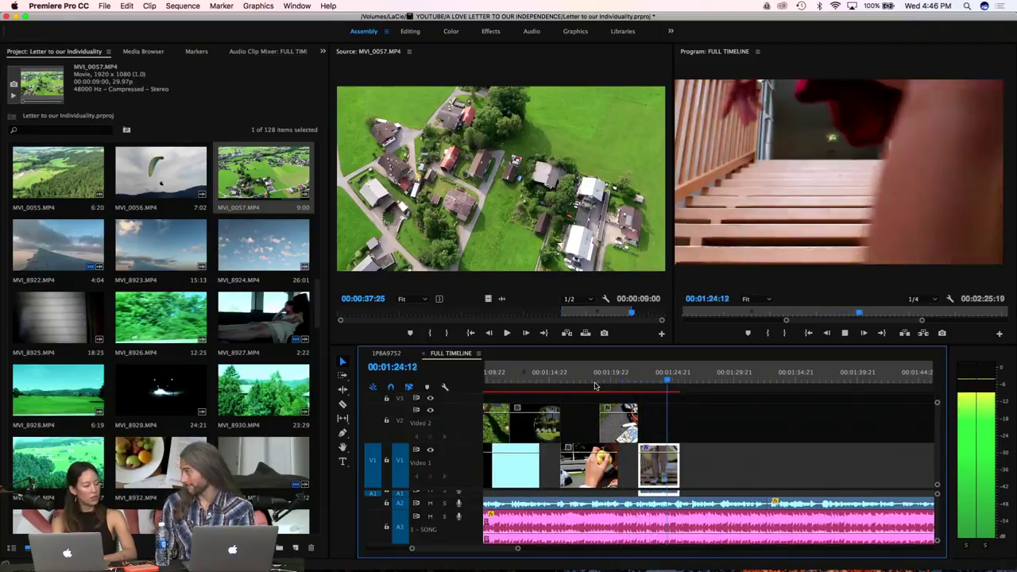
key(space)
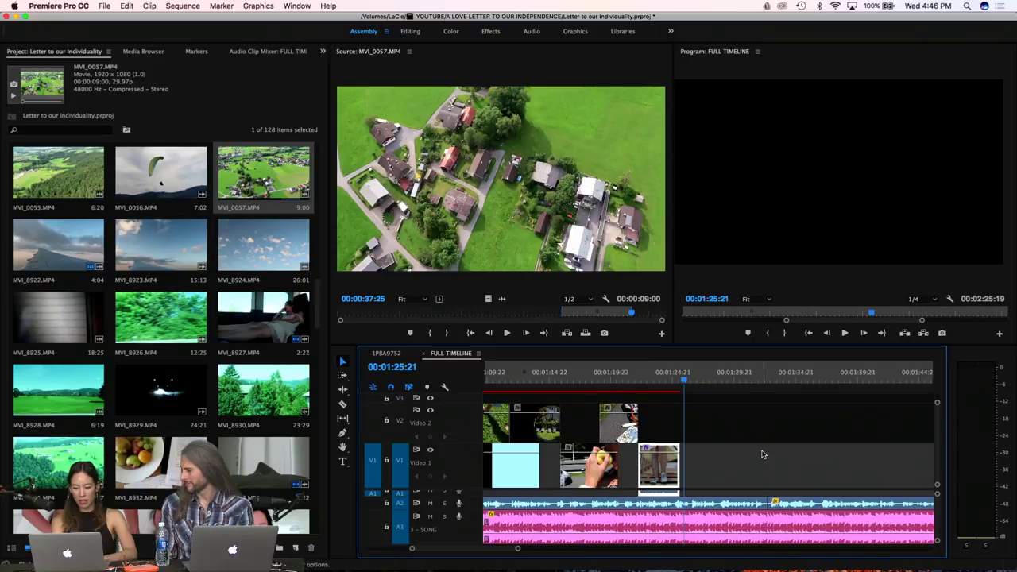
Try to ripple delete the empty gap on Video 1 between the stairs clip and the tennis court clips
scroll(761, 455, right, 5)
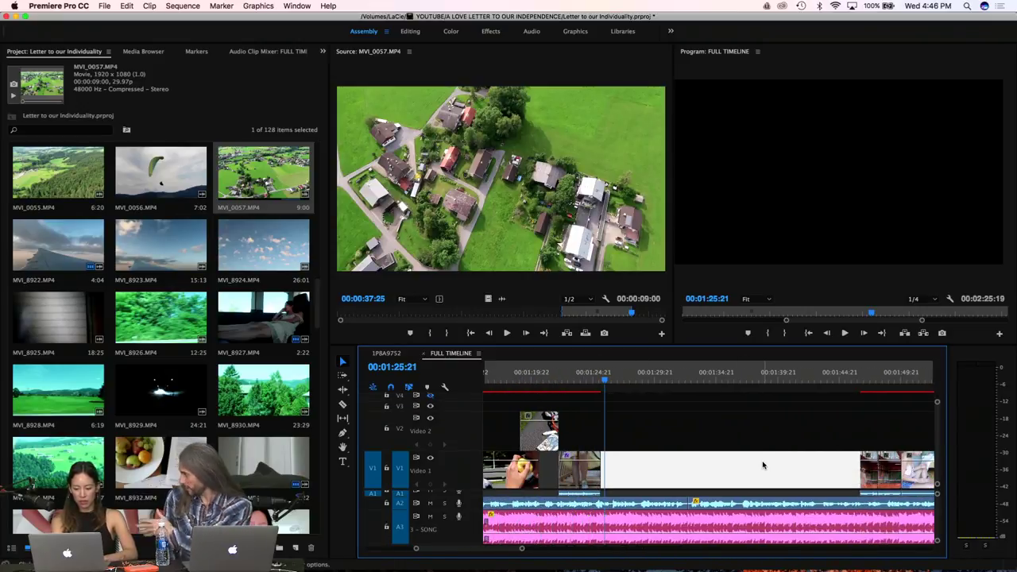
scroll(763, 461, down, 1)
key(Delete)
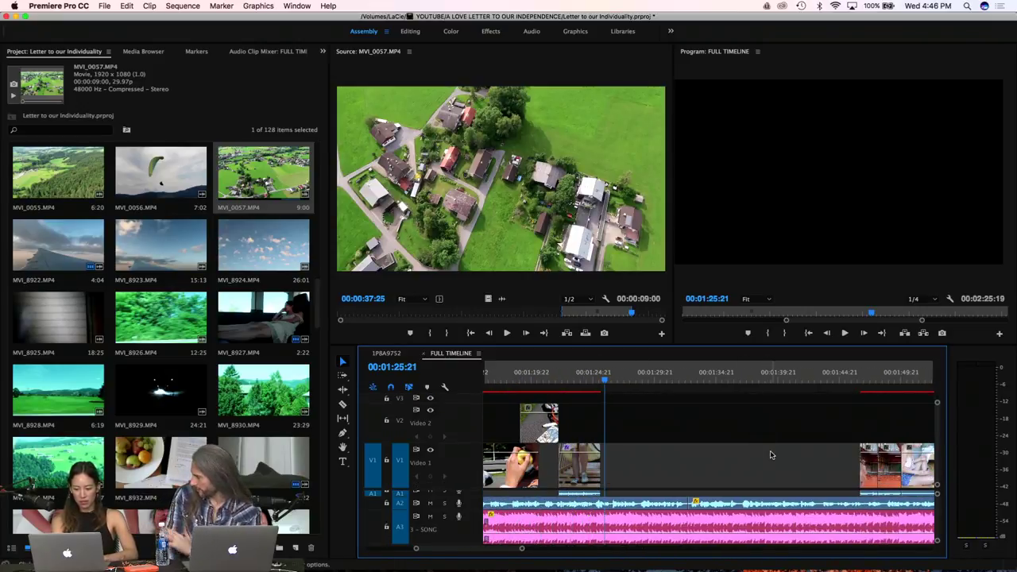
click(770, 455)
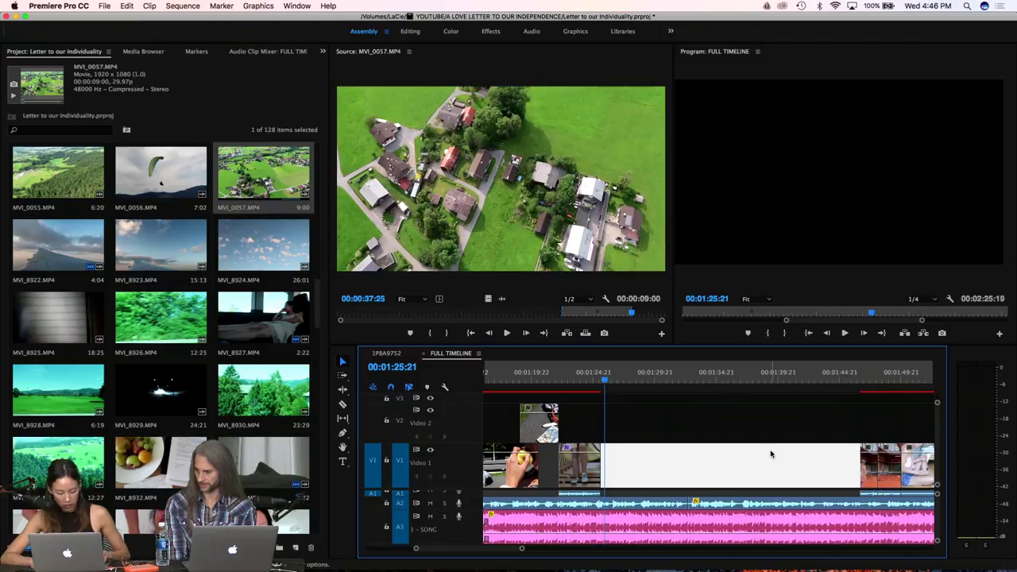
key(Delete)
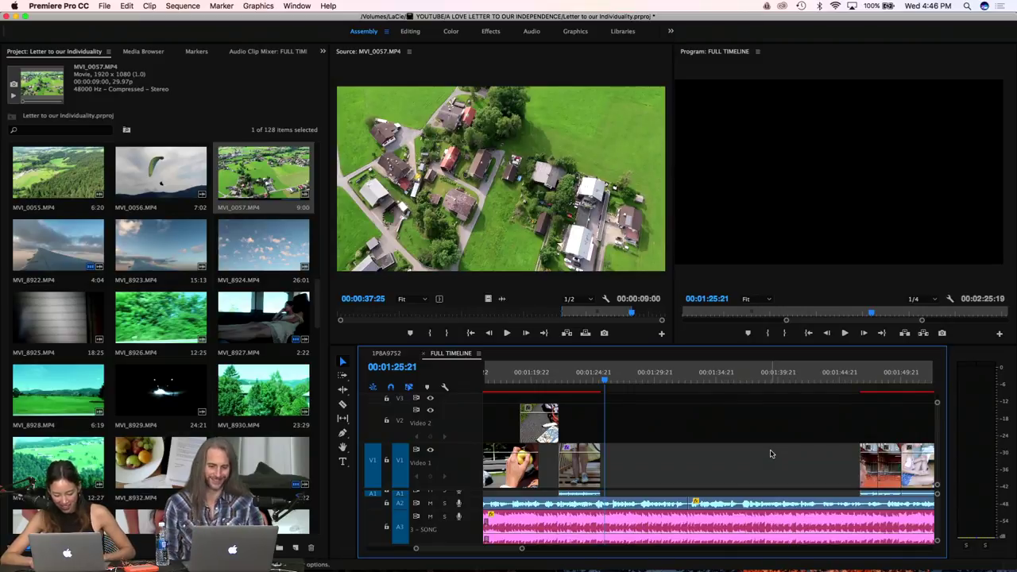
click(770, 454)
right_click(770, 454)
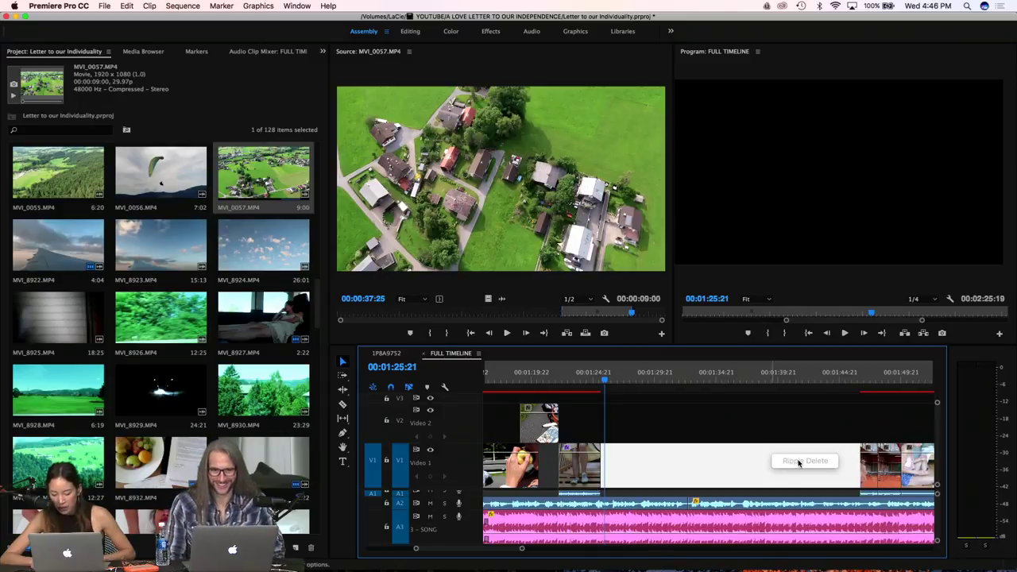
Move the two tennis court clips on Video 1 earlier to follow the stairs clip, and select 1P8A9765.MOV in the project
drag(864, 433, 629, 477)
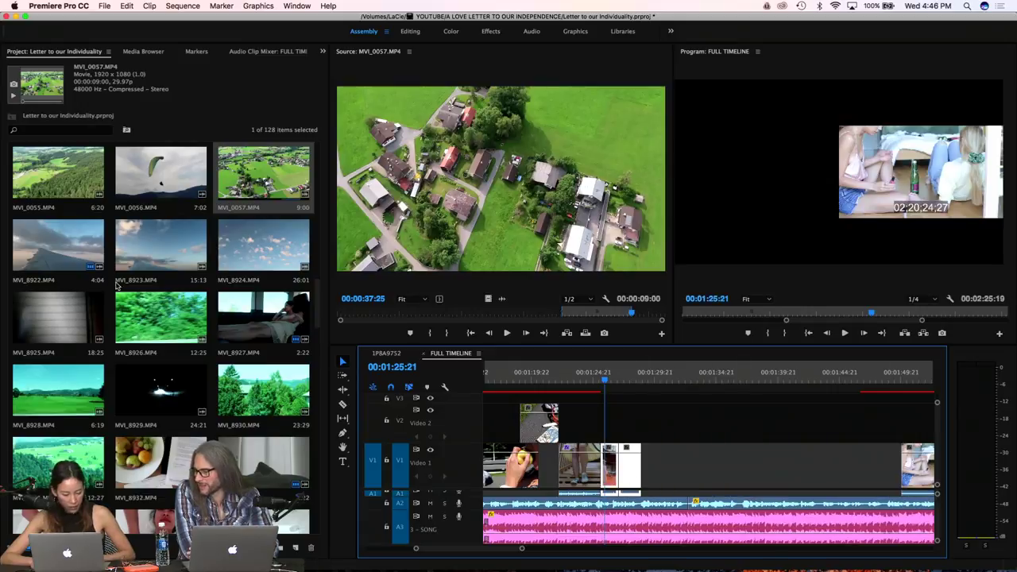
scroll(212, 439, down, 10)
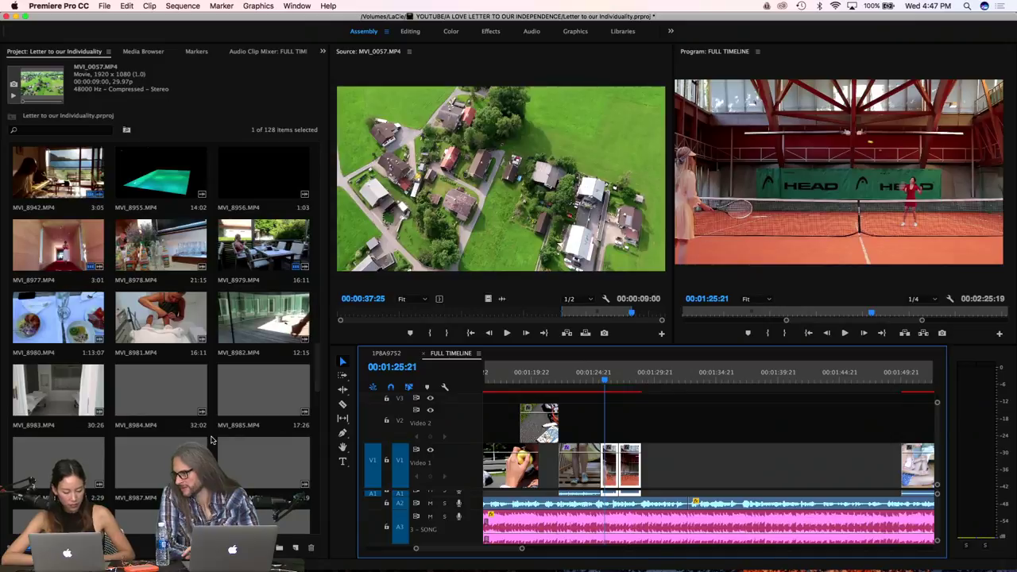
scroll(213, 439, down, 5)
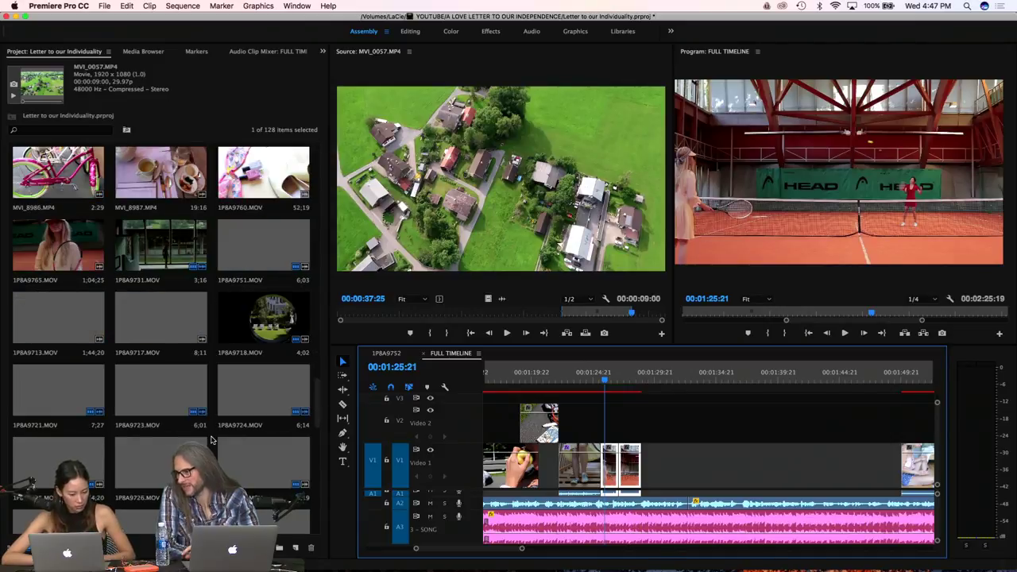
click(57, 260)
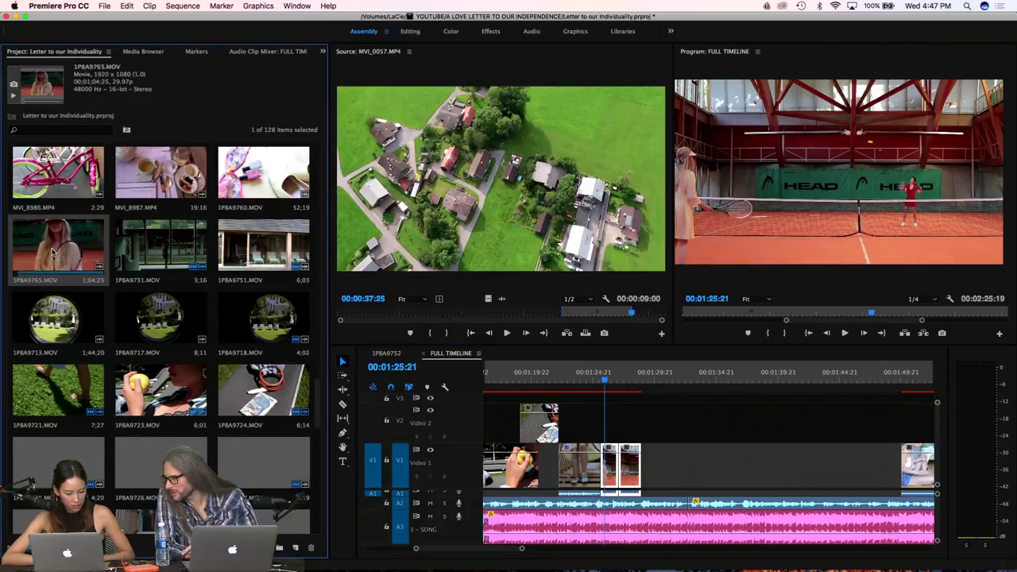
click(184, 6)
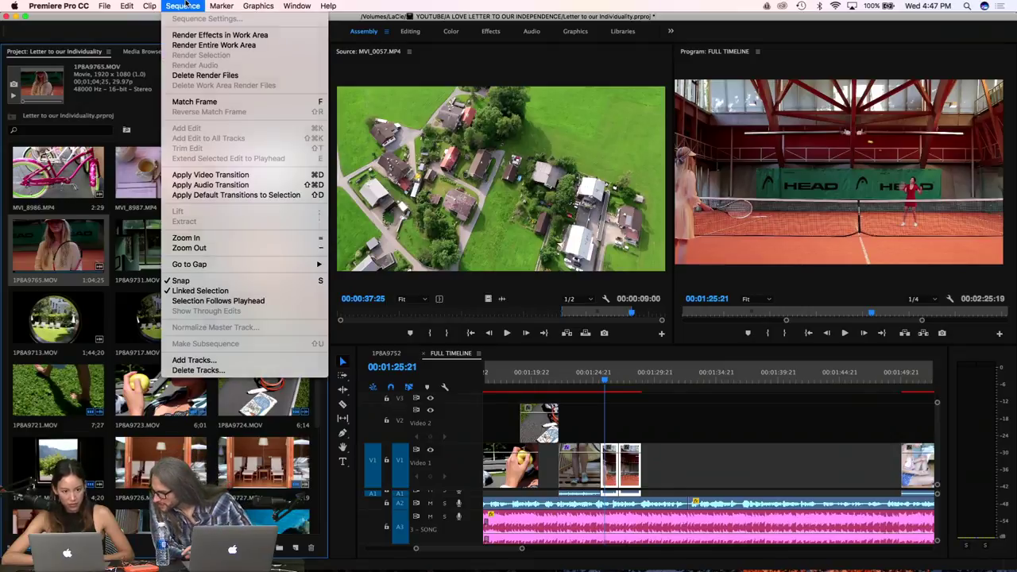
click(184, 6)
click(807, 468)
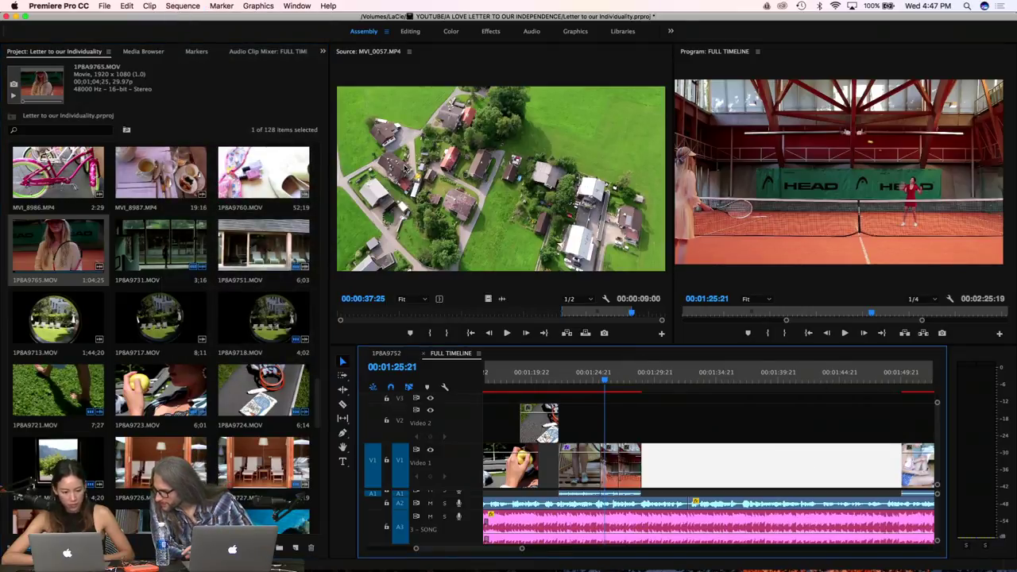
click(199, 6)
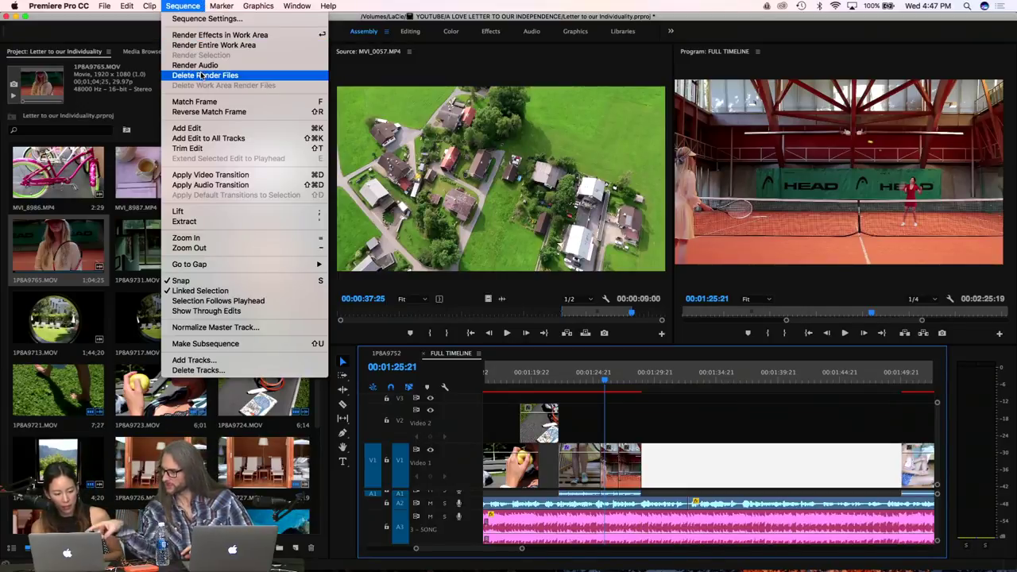
mouse_move(207, 270)
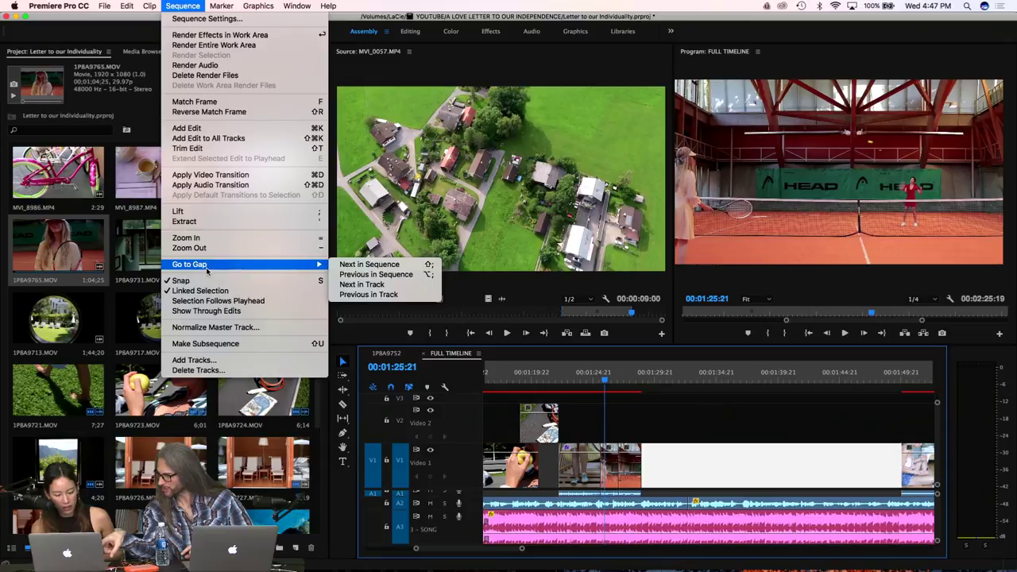
mouse_move(235, 5)
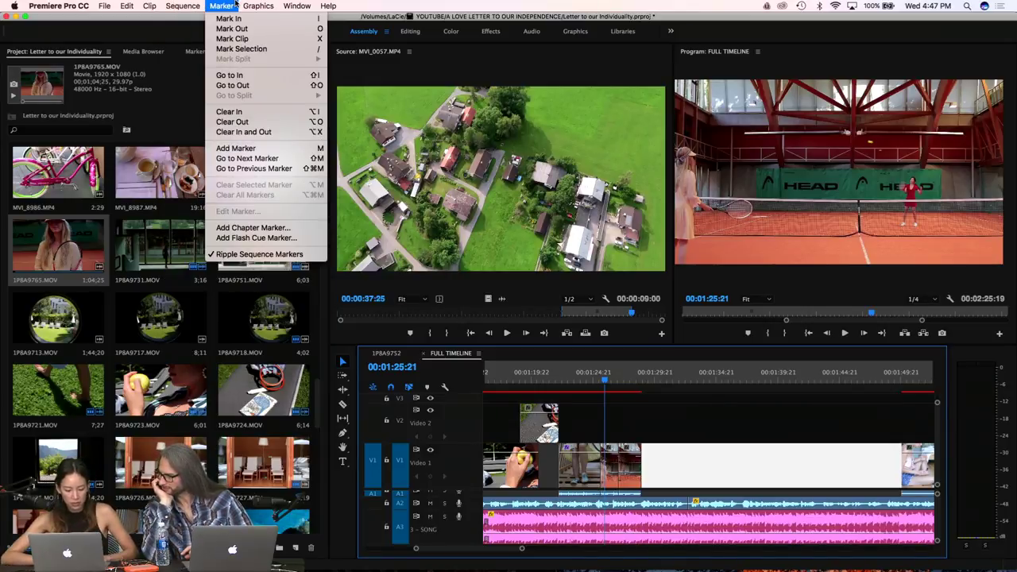
click(236, 6)
Open 1P8A9765.MOV in the Source Monitor, mark an initial In point near its final third, and play from there
double_click(57, 247)
drag(374, 320, 561, 310)
key(i)
key(l)
key(l)
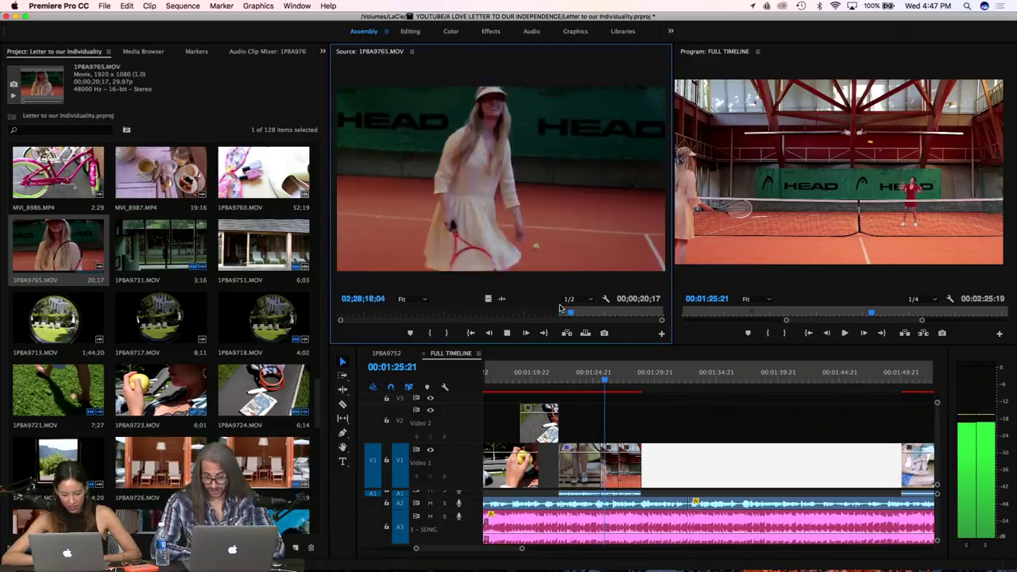
click(702, 472)
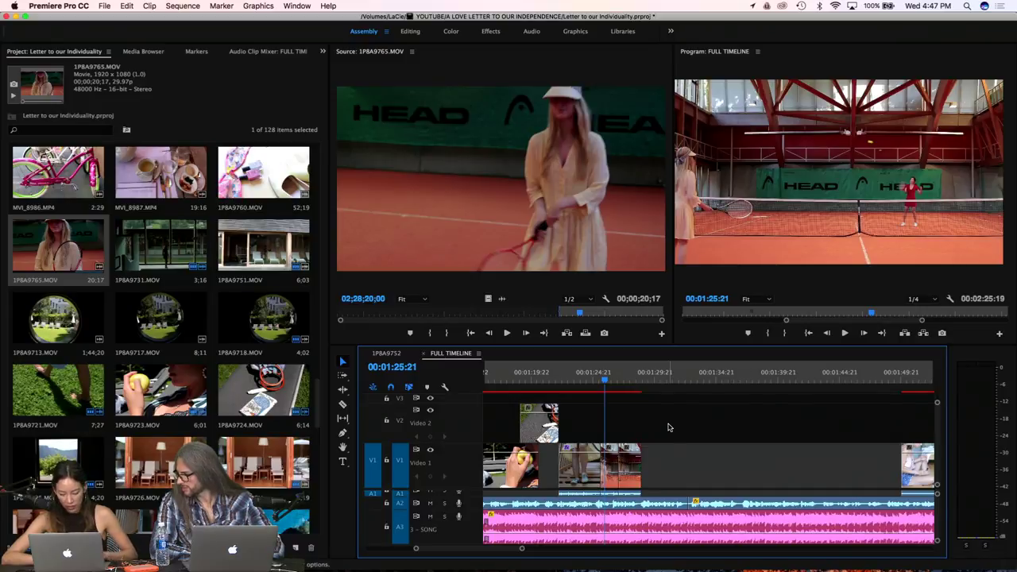
click(740, 469)
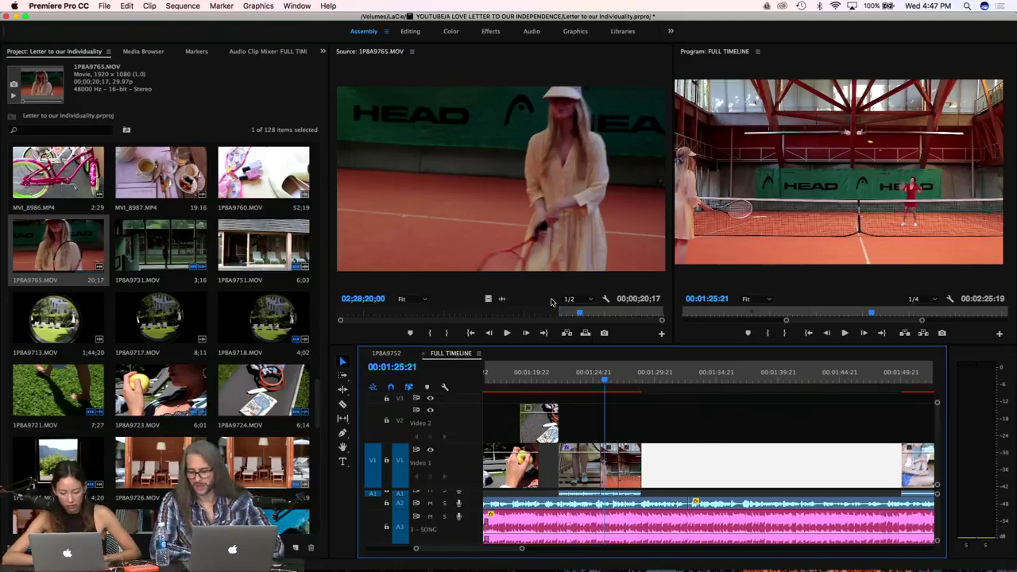
Mark new In and Out points near the end of 1P8A9765.MOV to isolate a 27-frame section of the racket swing
click(579, 314)
key(i)
key(space)
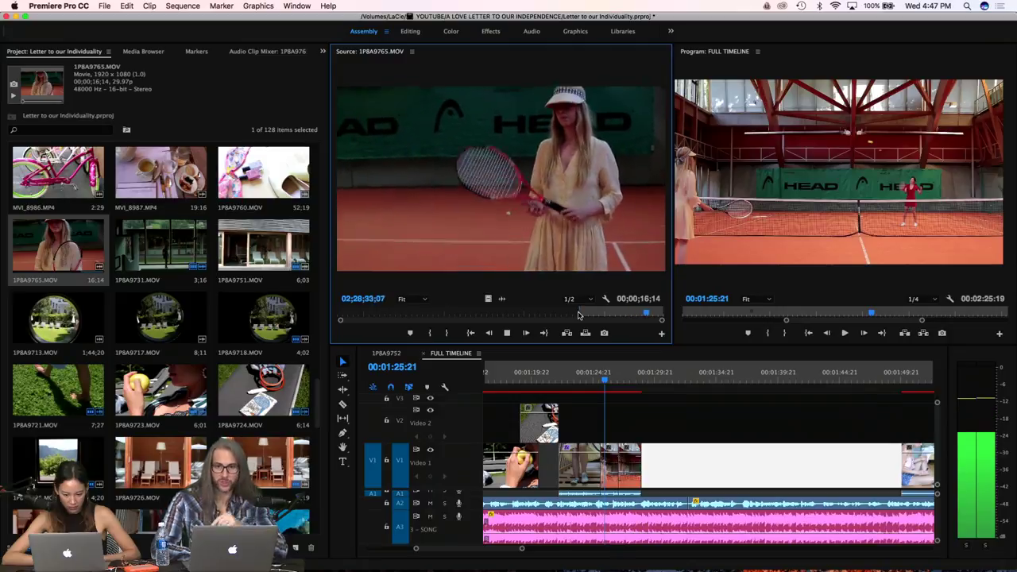
key(space)
click(650, 313)
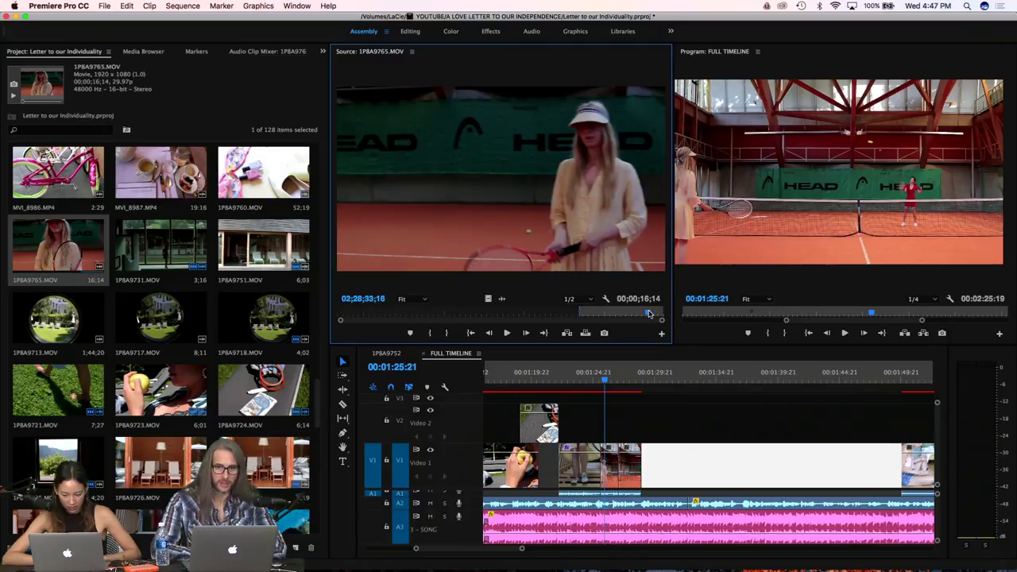
key(i)
key(space)
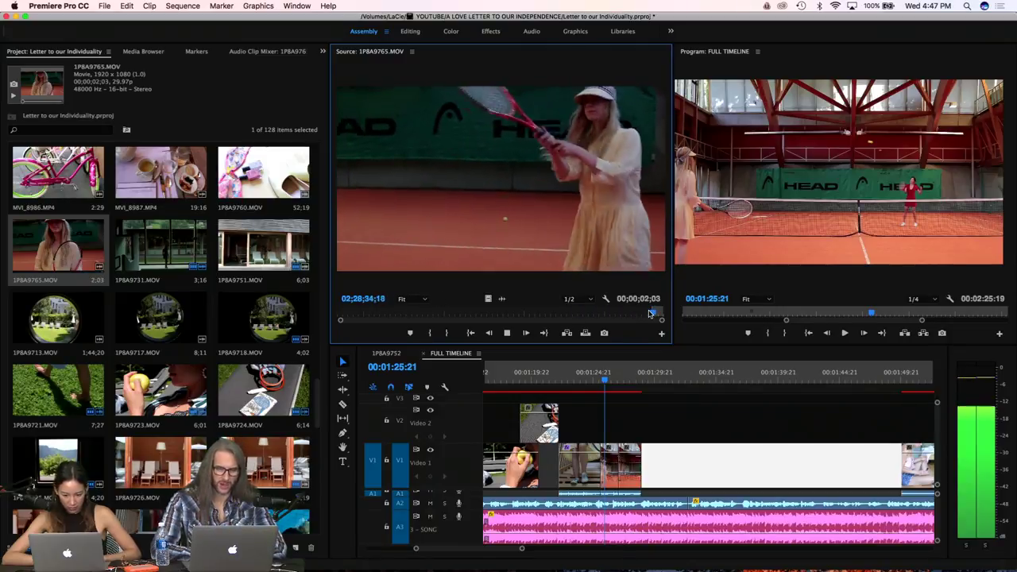
key(space)
key(o)
Place only the video of the marked section on Video 2 over the first tennis clip's end, with the second tennis clip starting where it ends
drag(606, 238, 611, 419)
key(=)
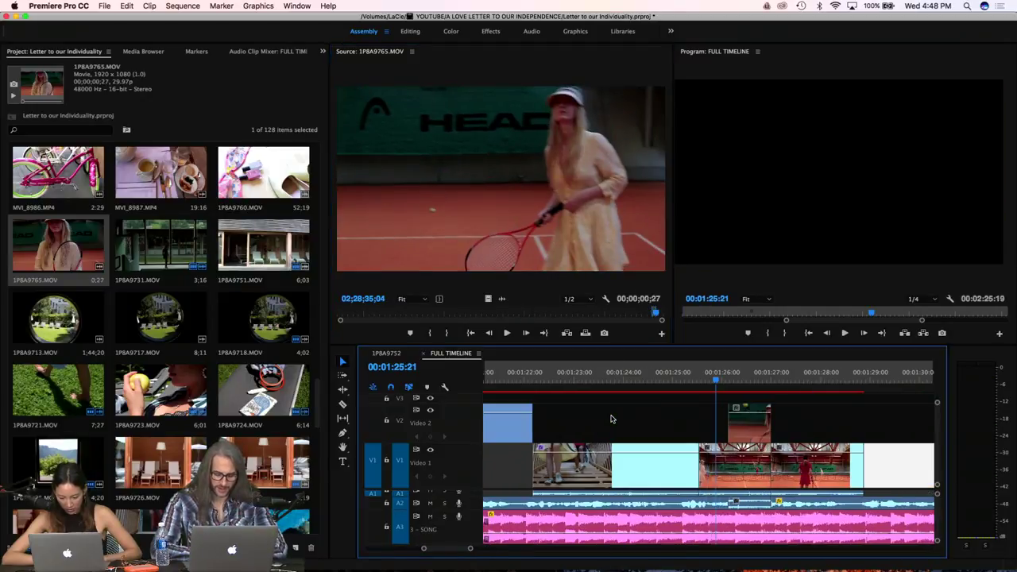
scroll(636, 429, right, 2)
drag(618, 379, 640, 383)
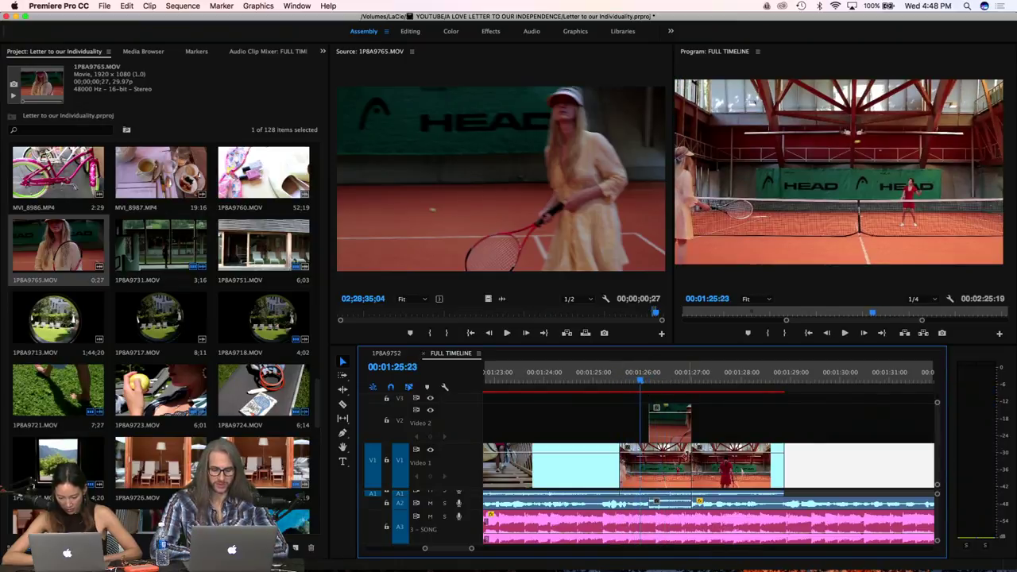
key(Delete)
drag(488, 299, 731, 464)
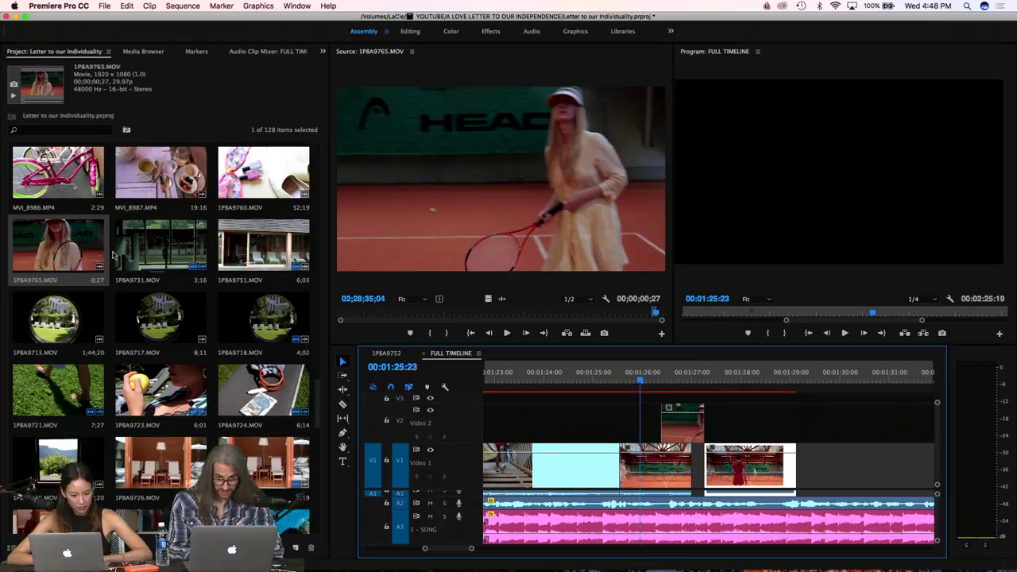
Find 1P8A9766.MOV, the tennis player in the red dress, in the project and open it in the Source Monitor
scroll(120, 300, down, 5)
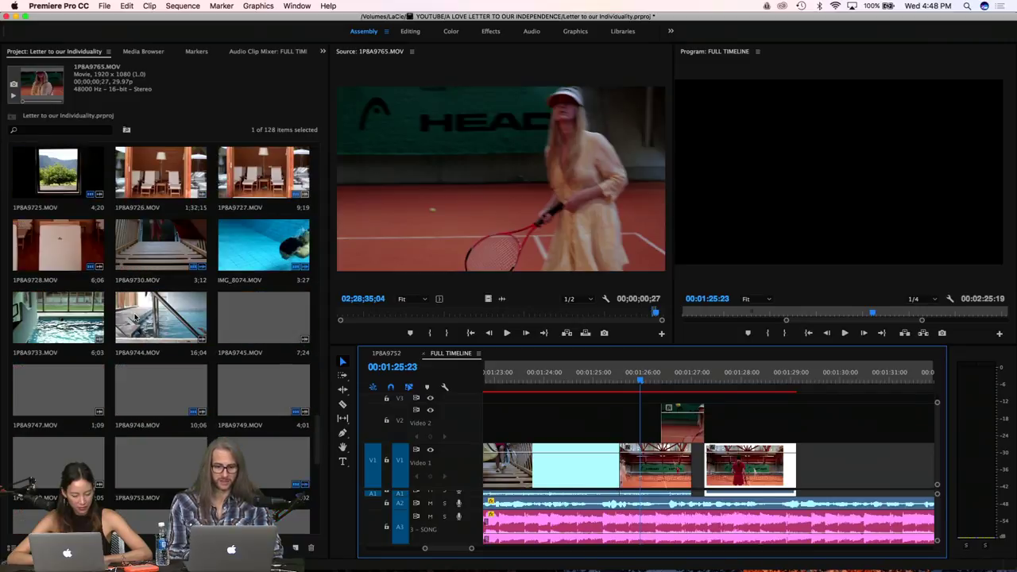
scroll(136, 317, down, 5)
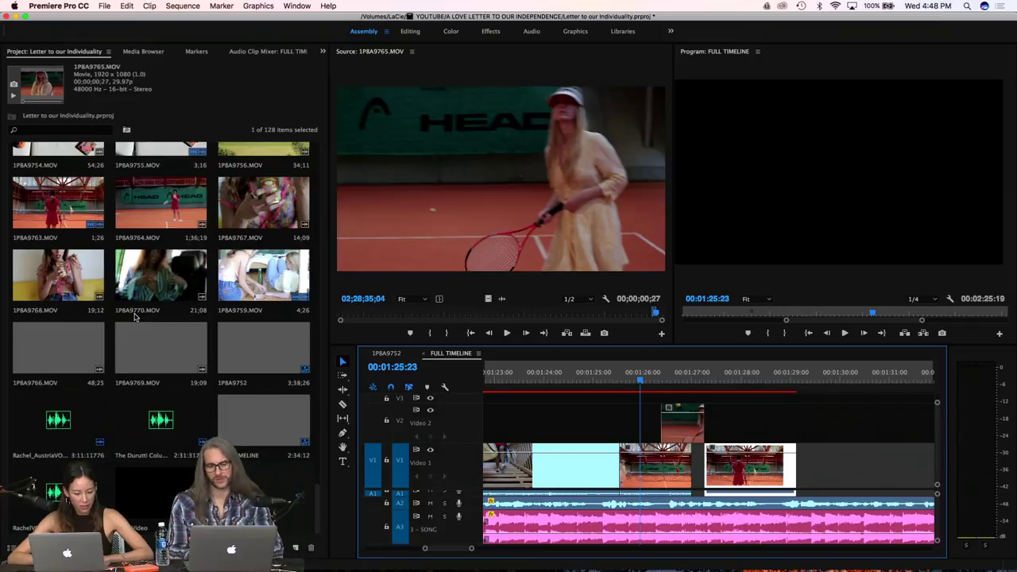
double_click(46, 347)
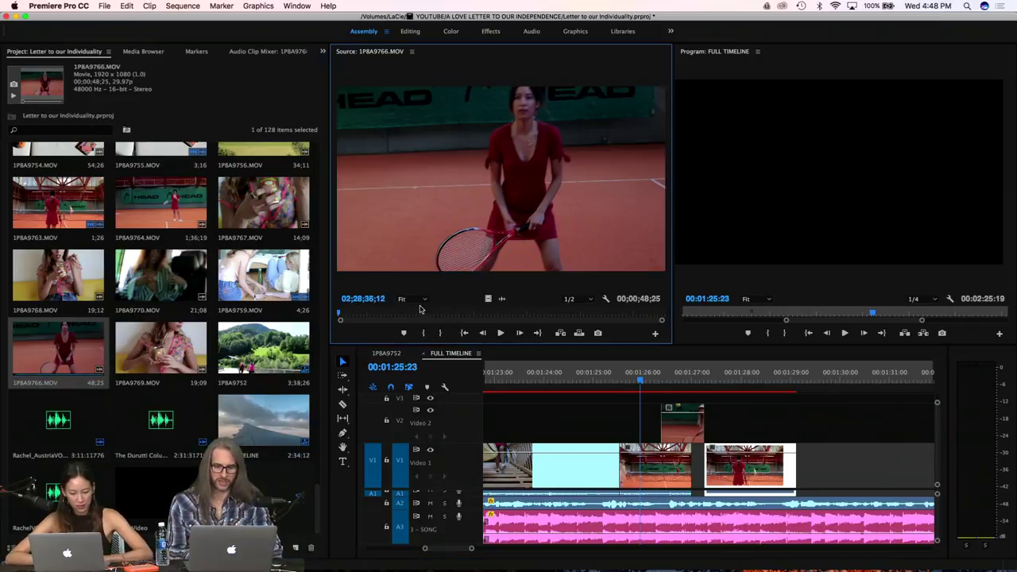
Review 1P8A9766.MOV and mark In and Out points about a quarter into it to isolate a section lasting 1 second 14 frames
key(space)
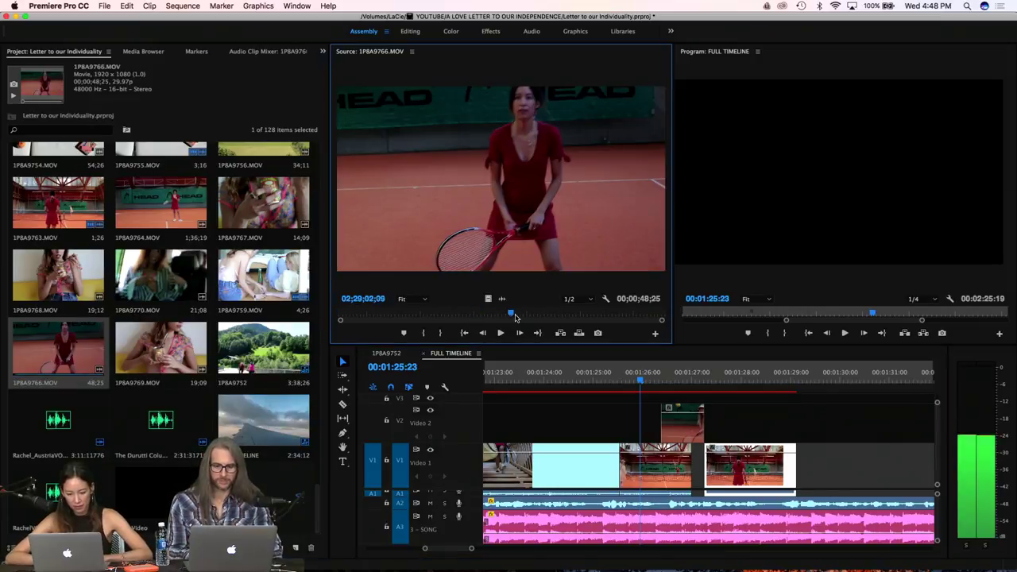
click(587, 317)
drag(587, 316, 423, 311)
key(i)
key(space)
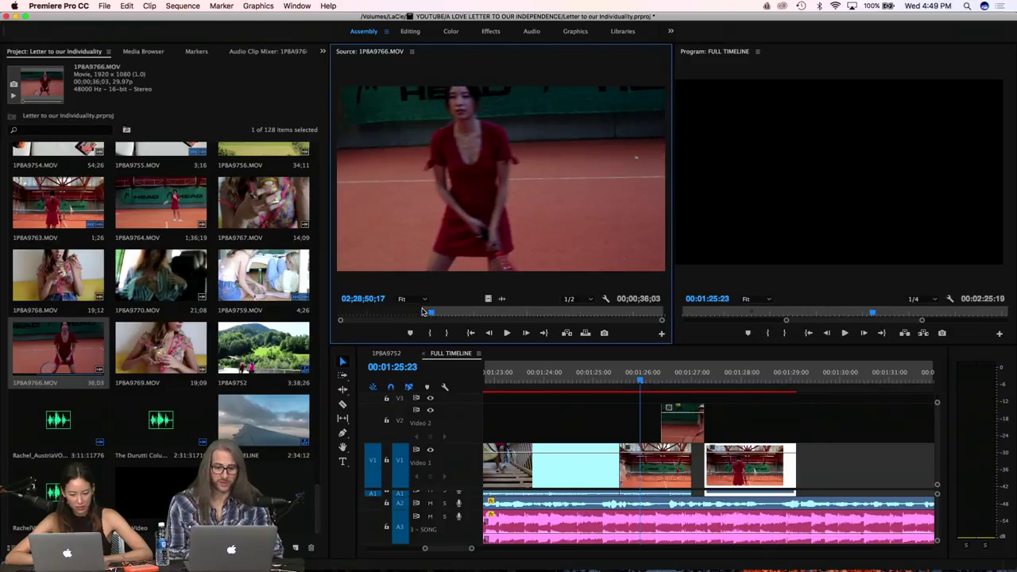
key(space)
key(o)
Place the marked section on Video 1 over the second tennis clip's end, and play back the tennis cuts
drag(702, 377, 782, 454)
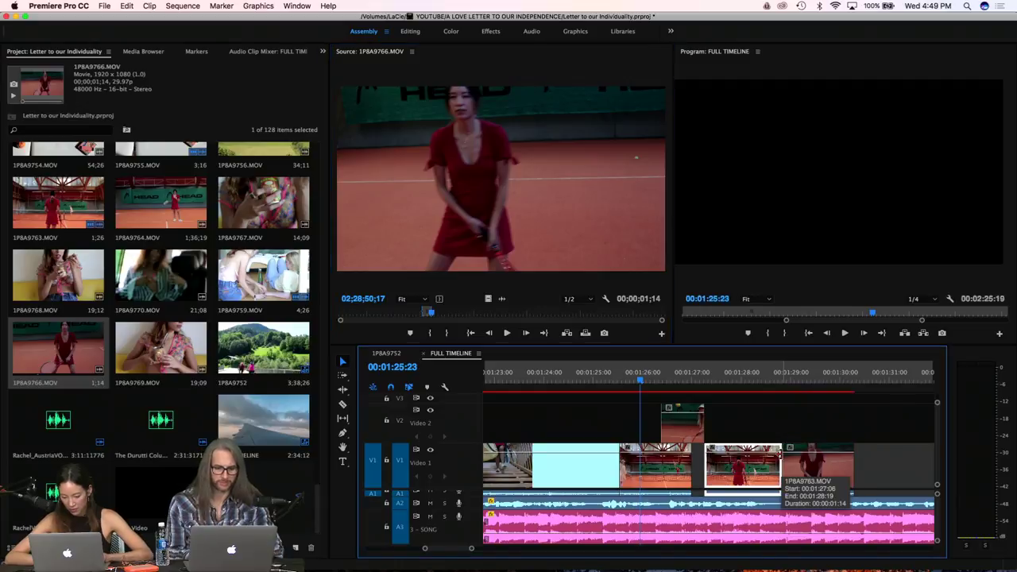
click(765, 383)
key(space)
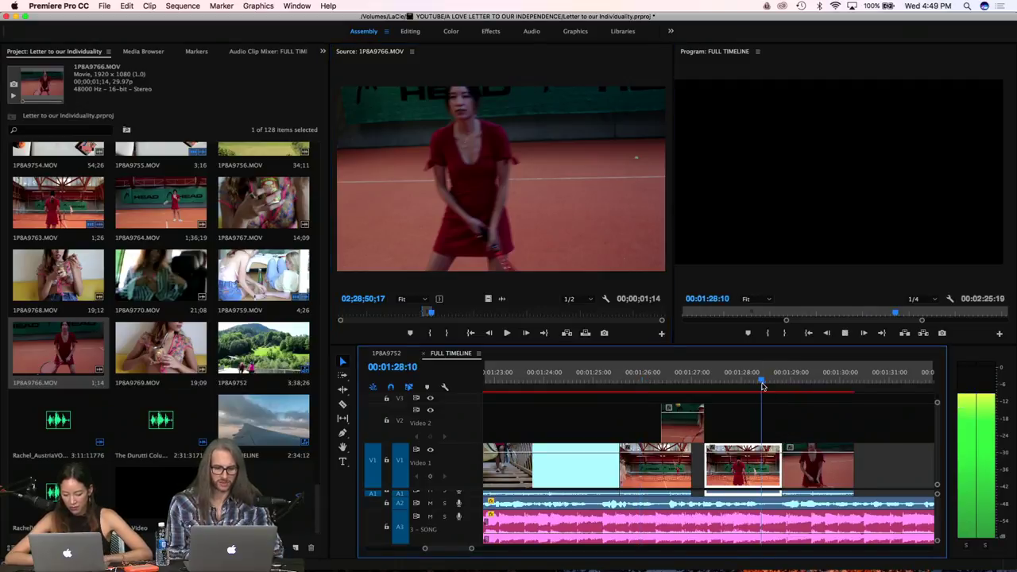
key(space)
click(813, 473)
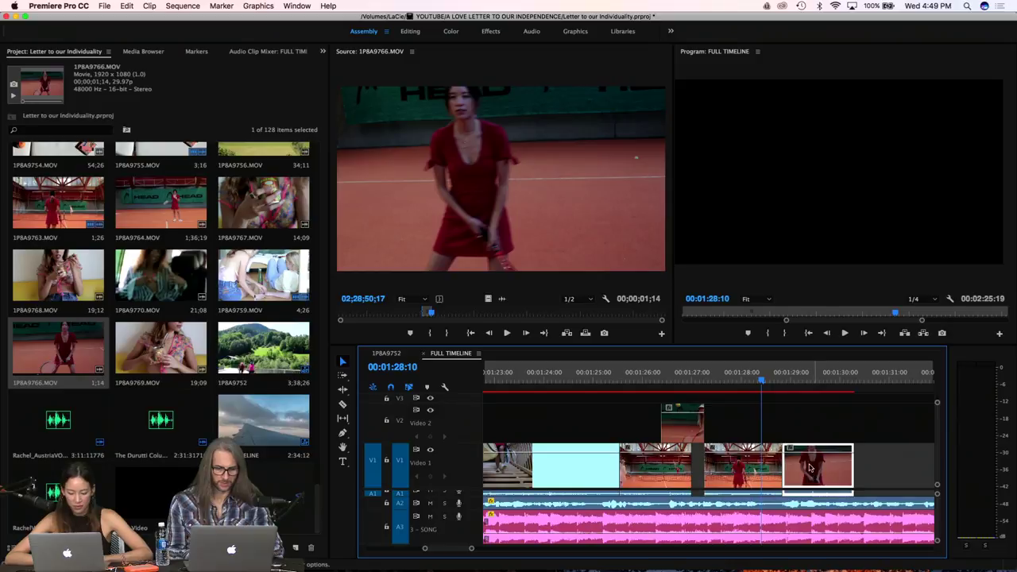
key(space)
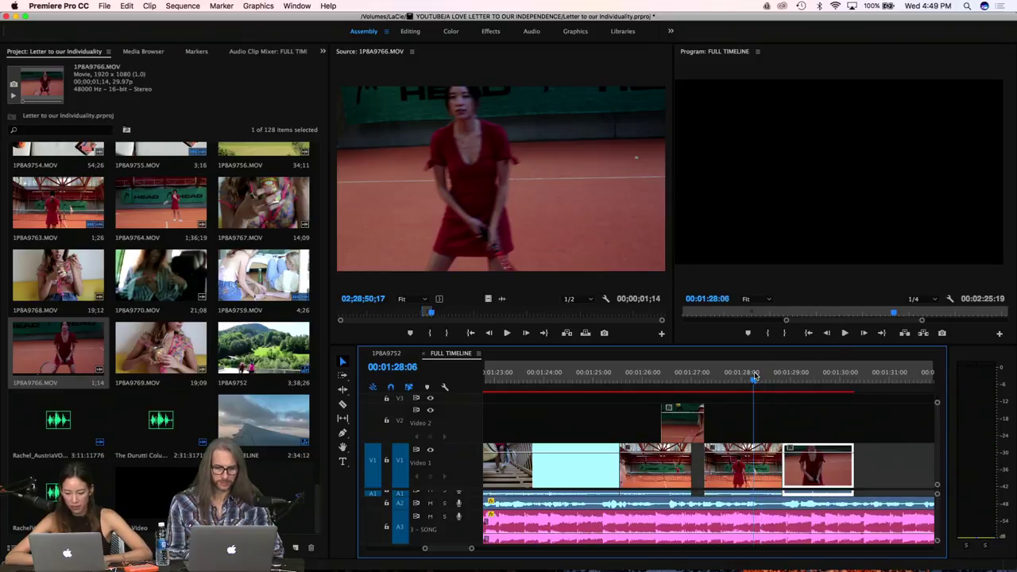
drag(755, 377, 726, 382)
key(space)
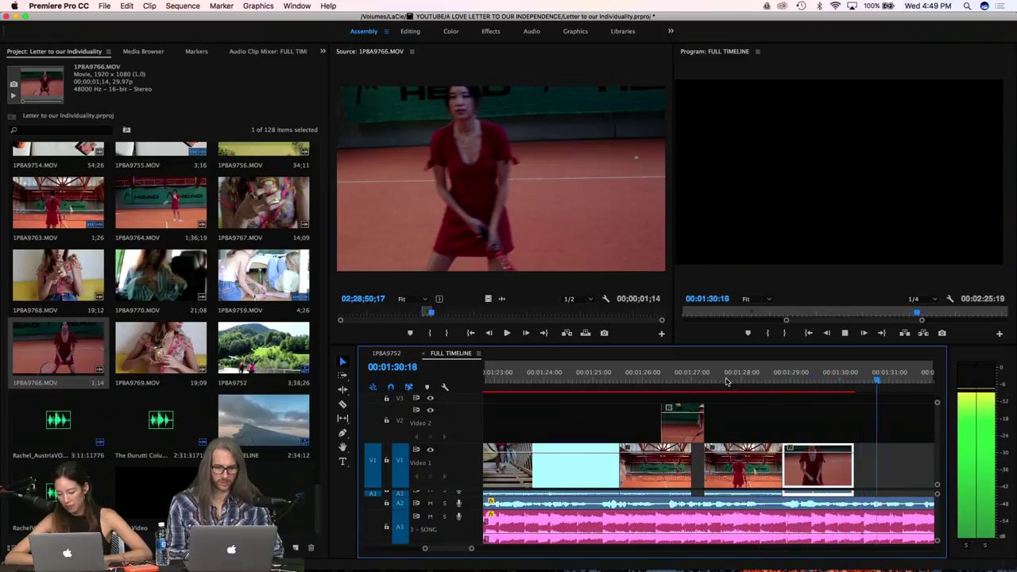
key(space)
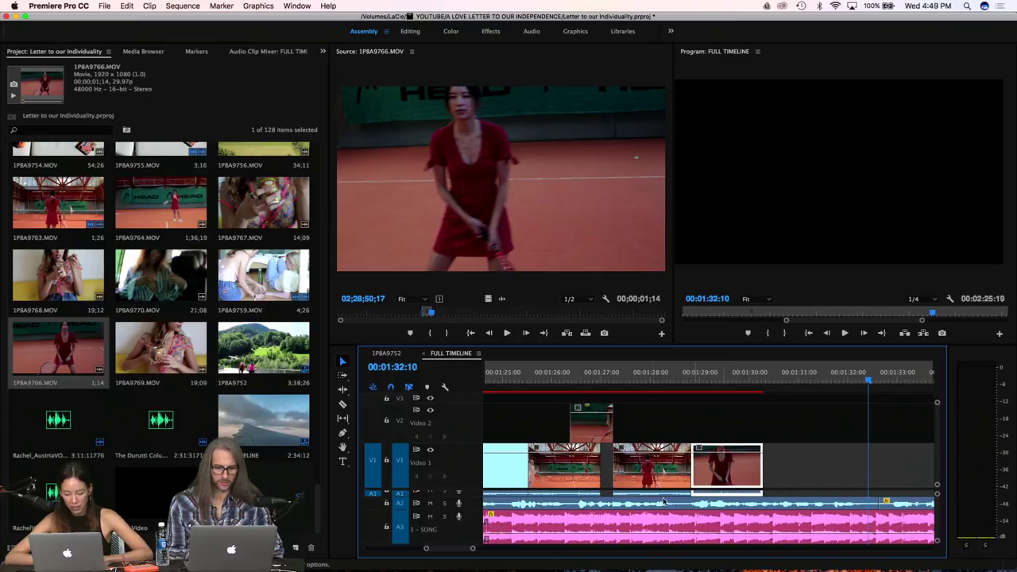
Increase the height of audio track A2 slightly and select the empty gap on Video 1 after the last tennis clip
drag(459, 506, 460, 513)
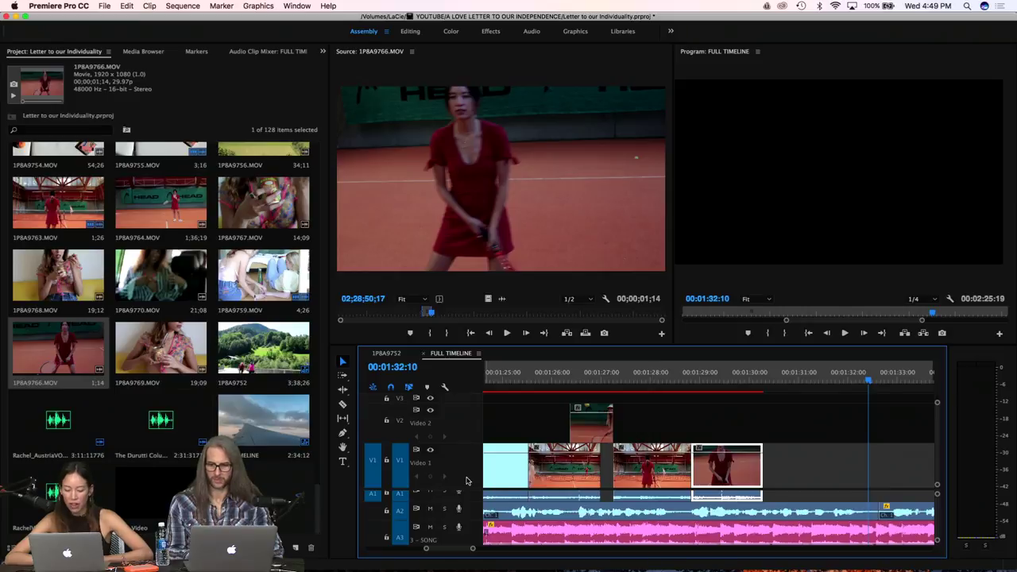
double_click(472, 496)
double_click(472, 495)
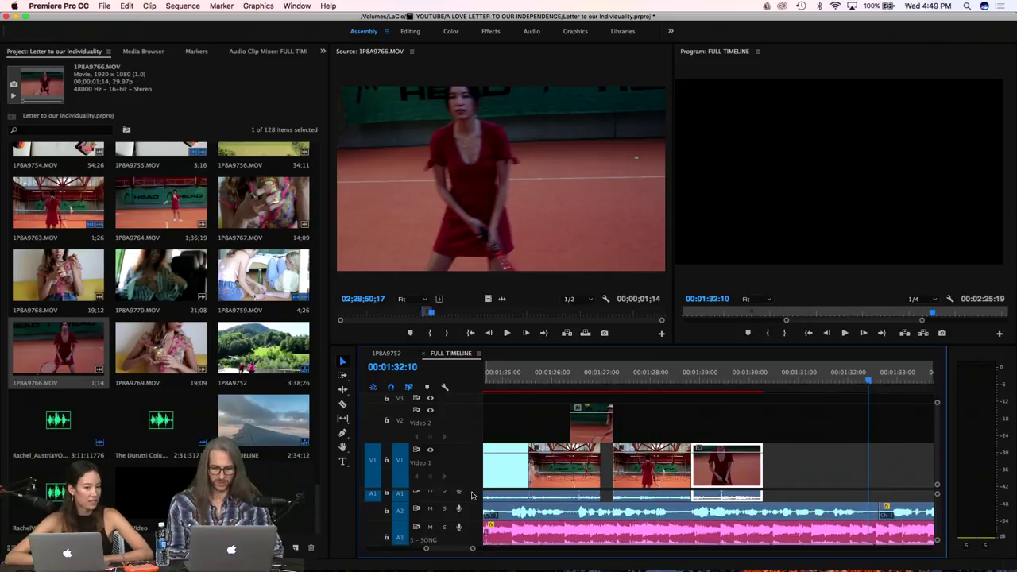
scroll(787, 431, right, 5)
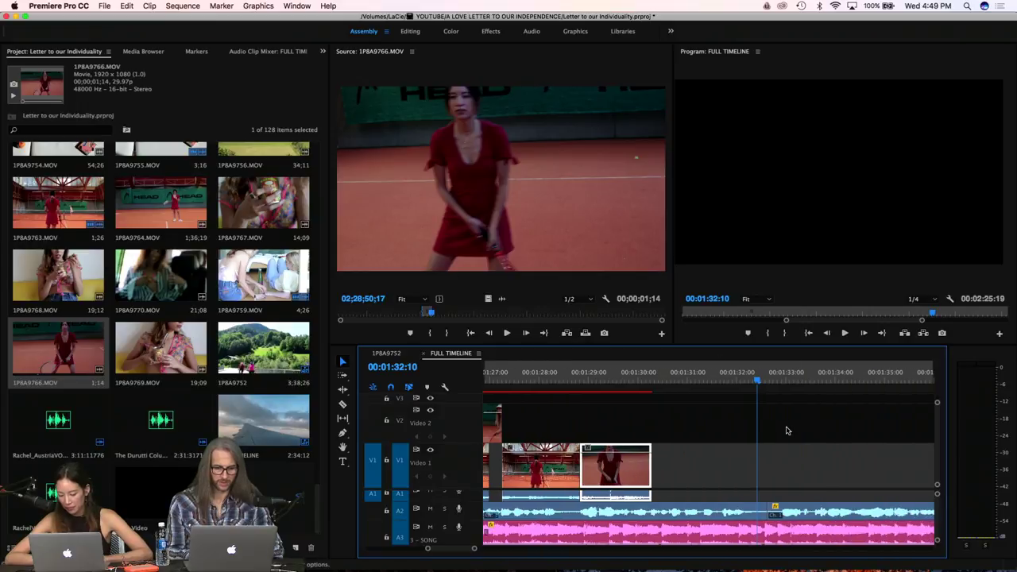
scroll(755, 461, down, 4)
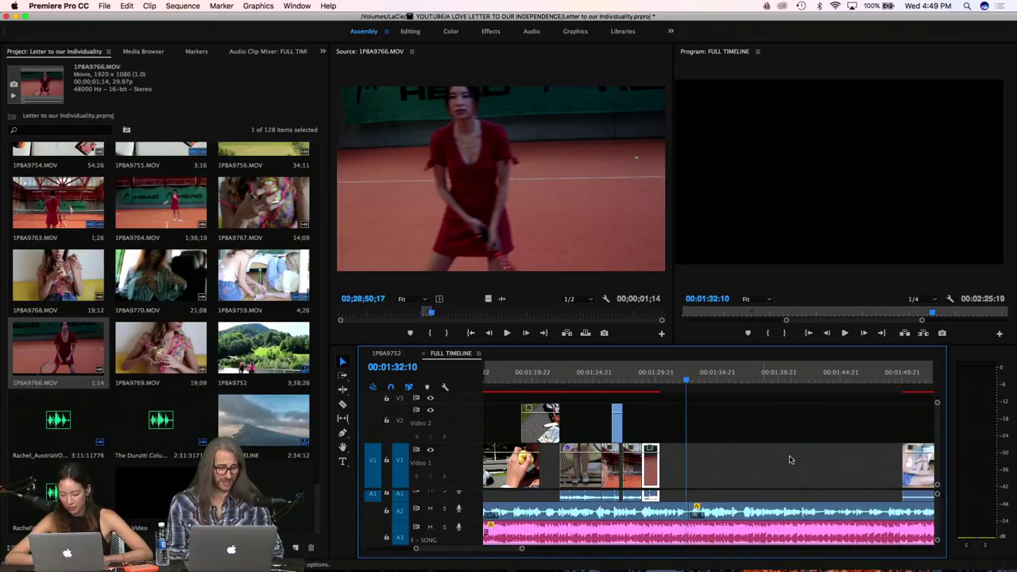
scroll(828, 460, right, 5)
scroll(828, 460, left, 8)
scroll(828, 460, right, 1)
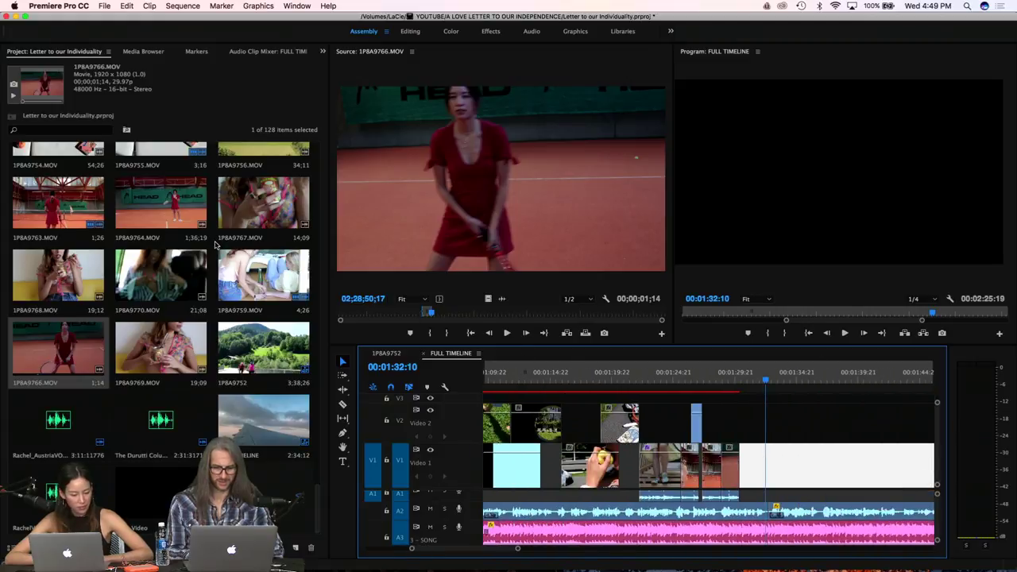
Open 1P8A9764.MOV in the Source Monitor and mark a section lasting 4 seconds 24 frames in its final fifth
double_click(159, 205)
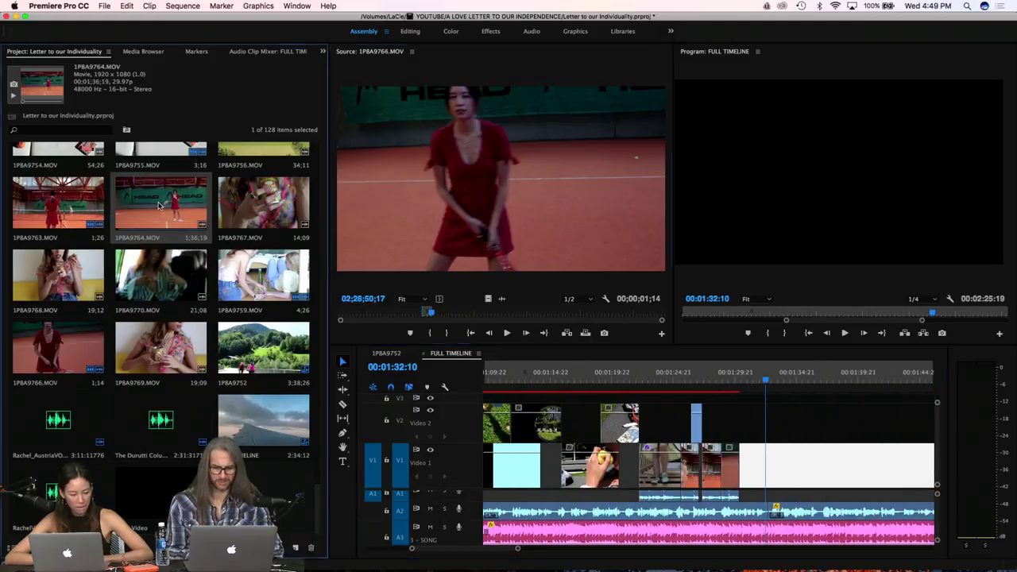
drag(489, 310, 605, 317)
key(space)
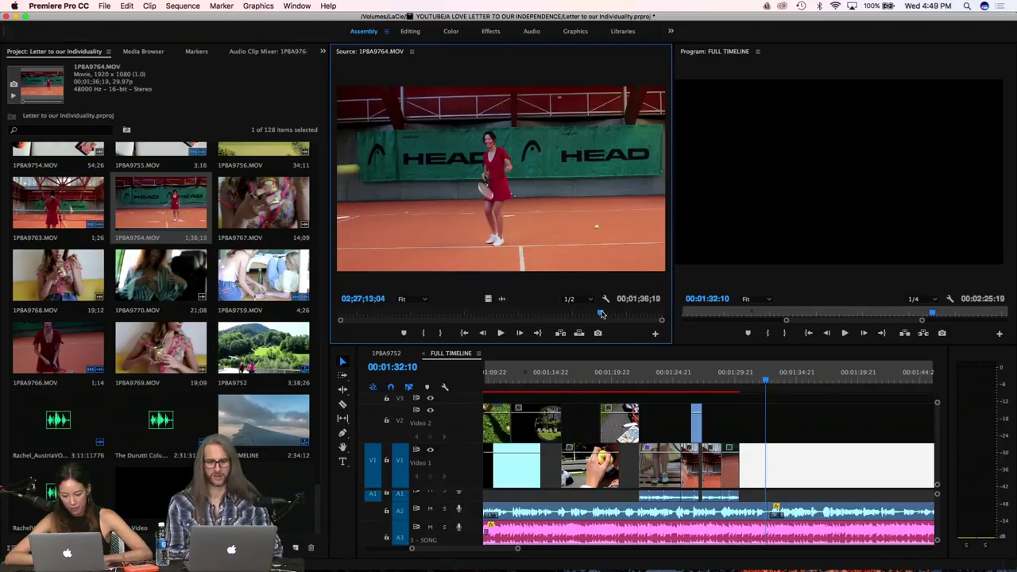
key(i)
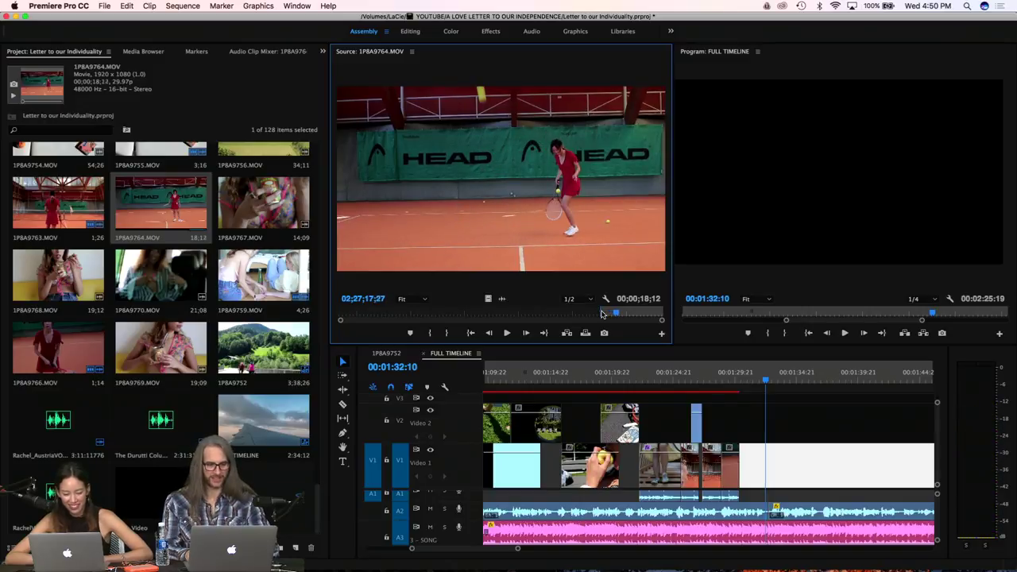
key(o)
Return to the start of FULL TIMELINE, maximize the Program Monitor, and set its playback resolution to Full for a review
scroll(545, 389, up, 10)
click(471, 386)
key(Home)
click(832, 170)
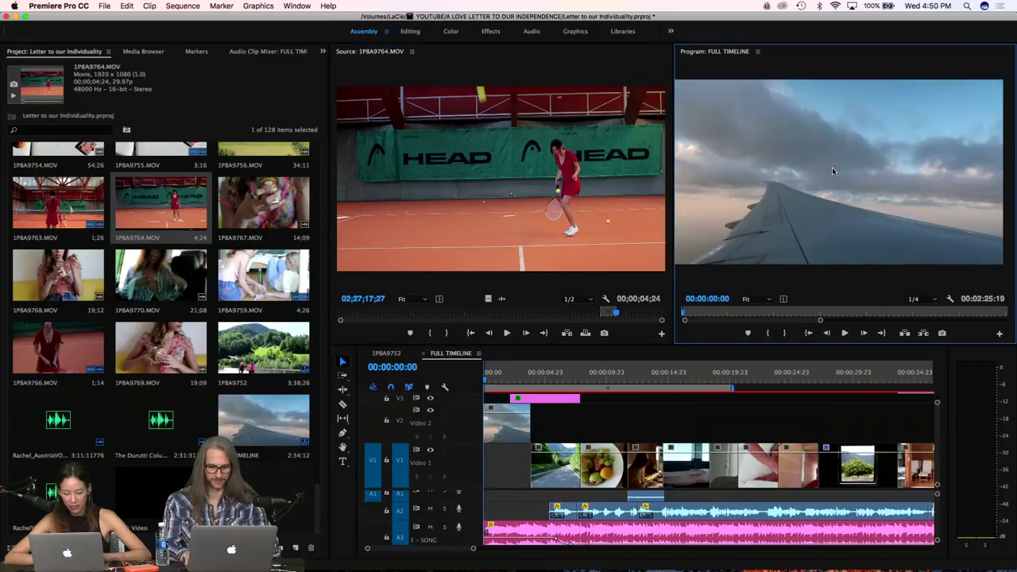
key(grave)
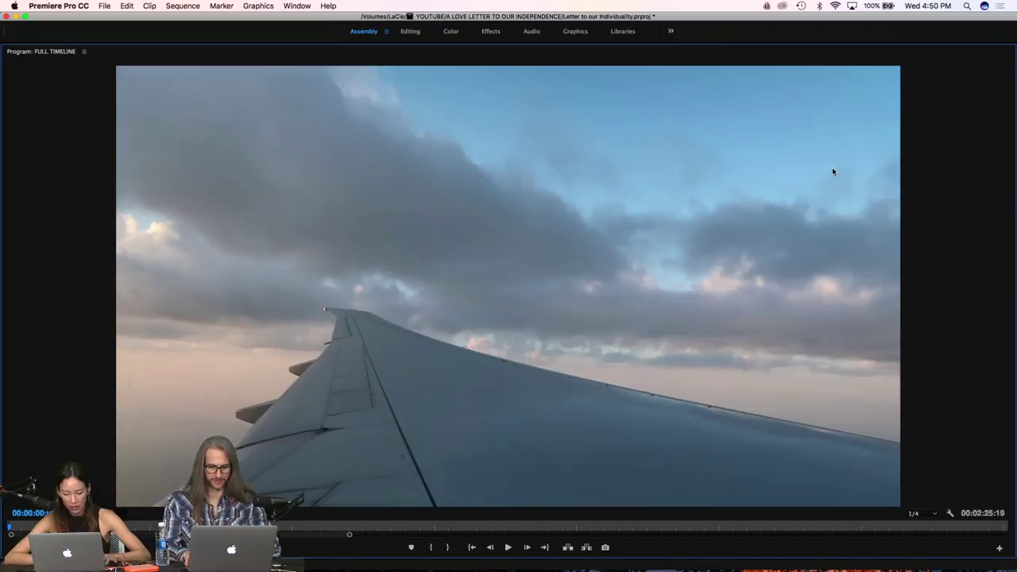
click(925, 513)
click(922, 521)
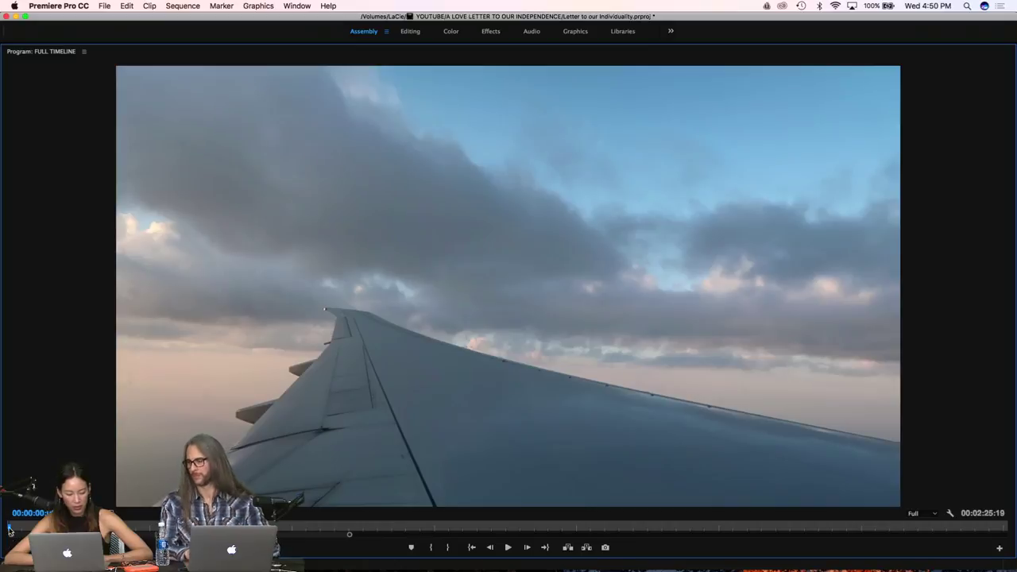
key(XF86AudioLowerVolume)
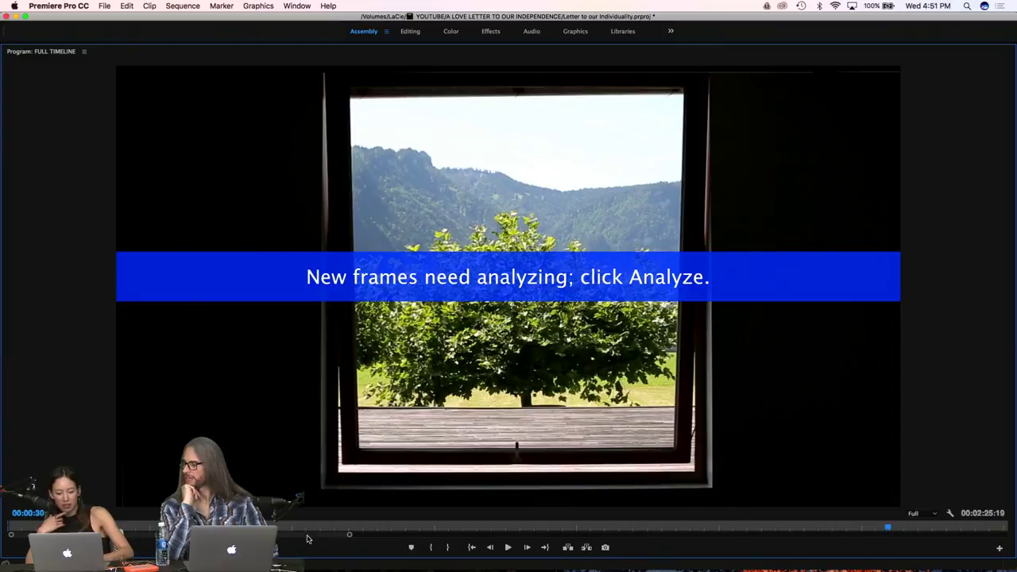
Restore the panel layout and open the silhouetted window clip 1P8A9725.MOV from Video 1 in the Source Monitor
double_click(349, 536)
key(grave)
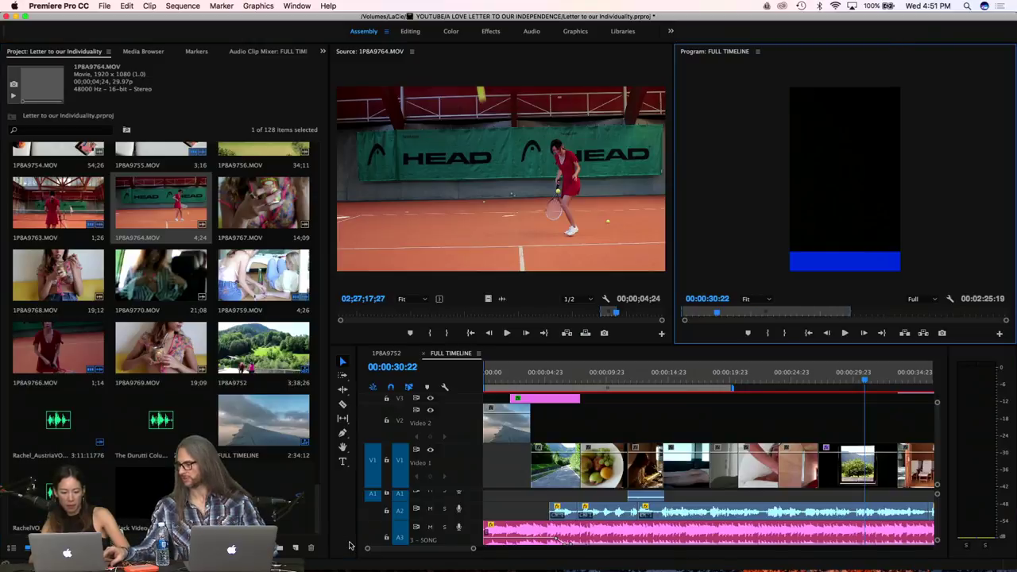
click(853, 470)
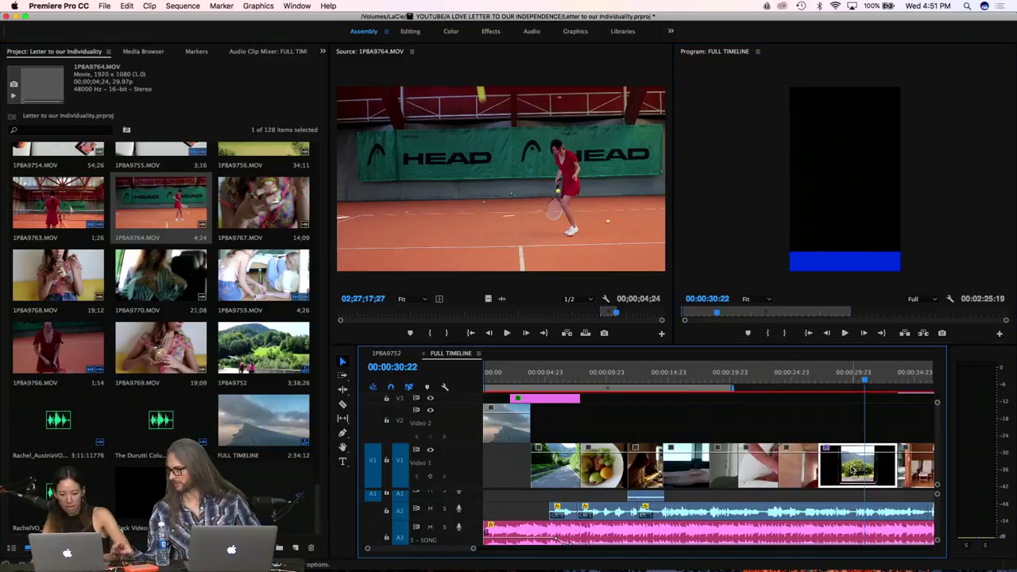
double_click(845, 458)
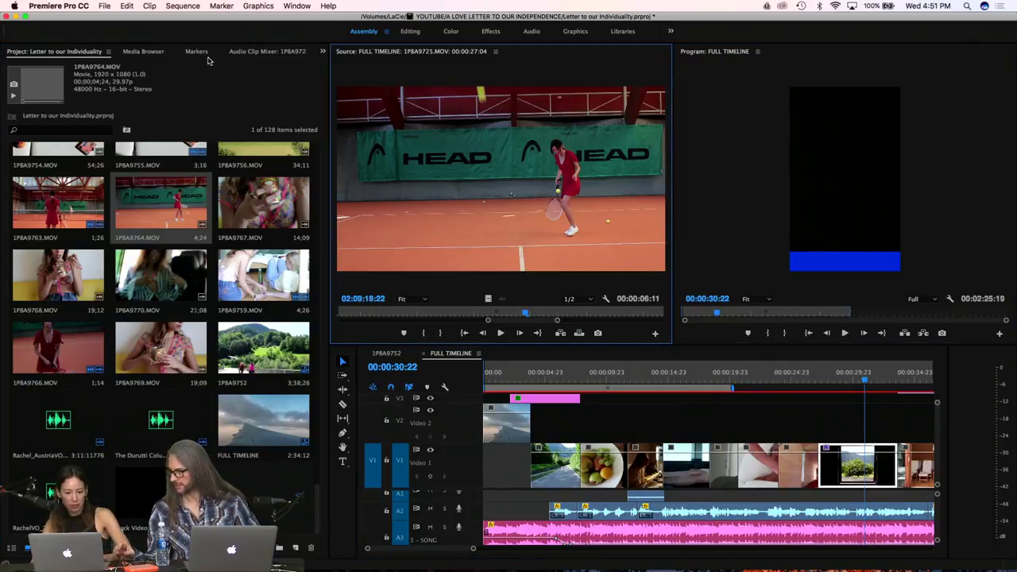
Switch to the Editing workspace and turn off the Warp Stabilizer effect on the window clip 1P8A9725.MOV
key(shift+6)
key(shift+1)
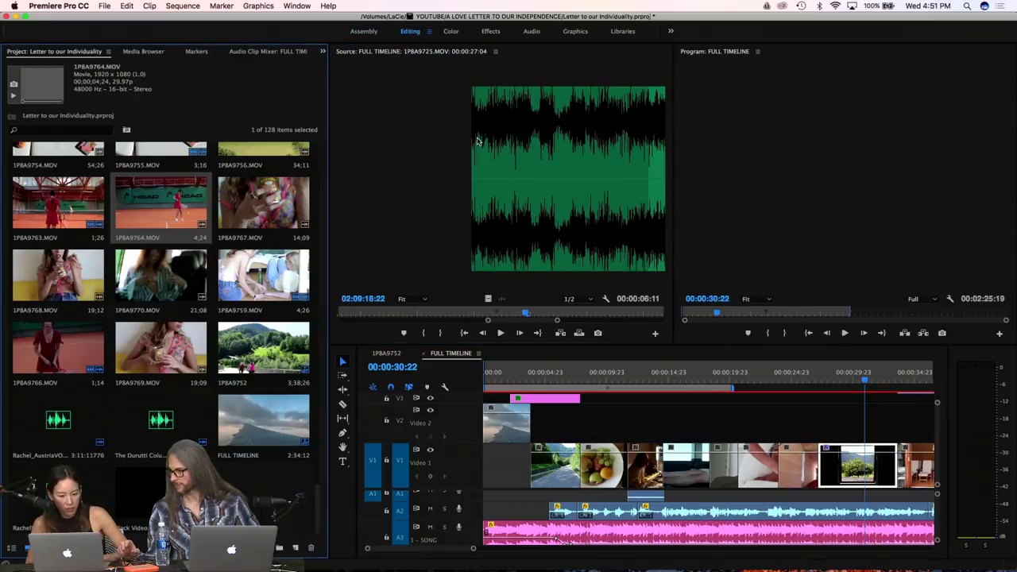
key(alt+shift+0)
scroll(278, 210, down, 4)
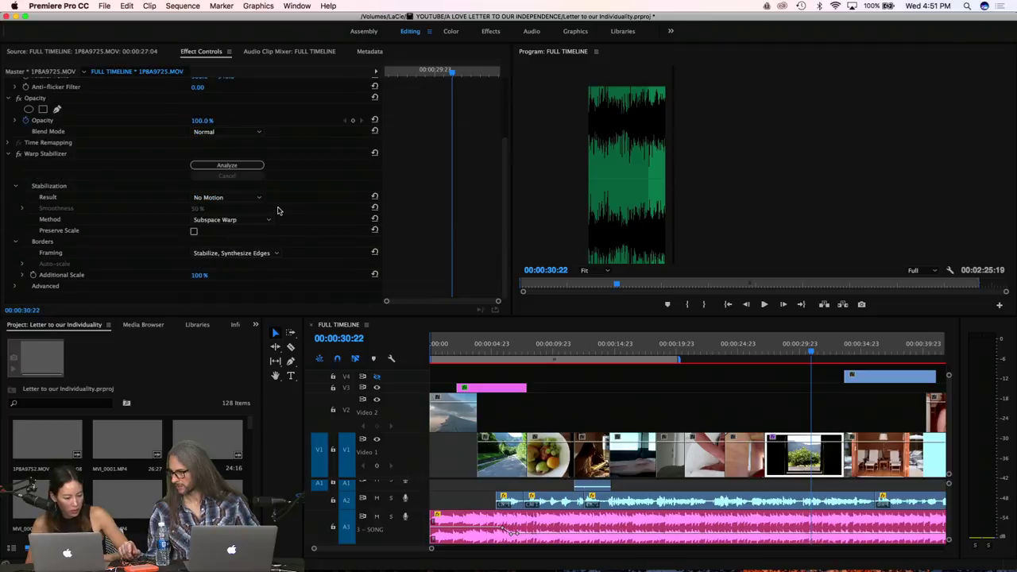
click(36, 187)
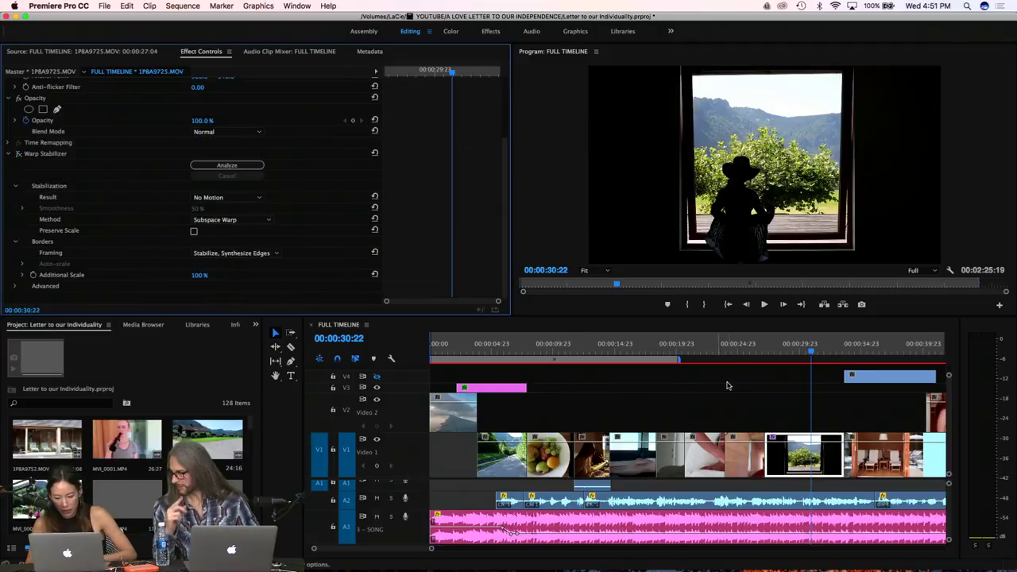
Move the playhead to 00:00:15:09 and maximize the Program Monitor to review the sequence from there
click(621, 349)
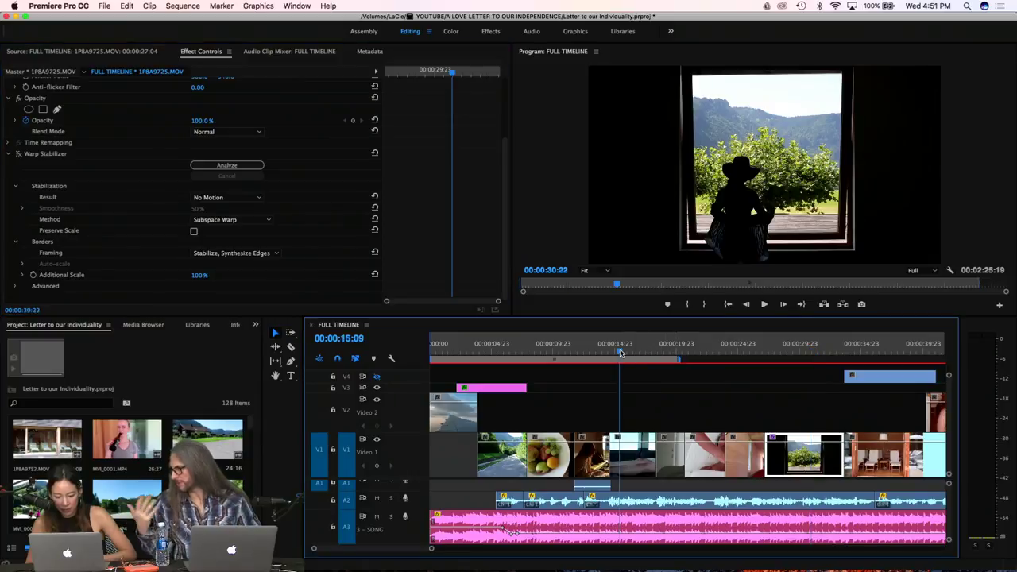
key(grave)
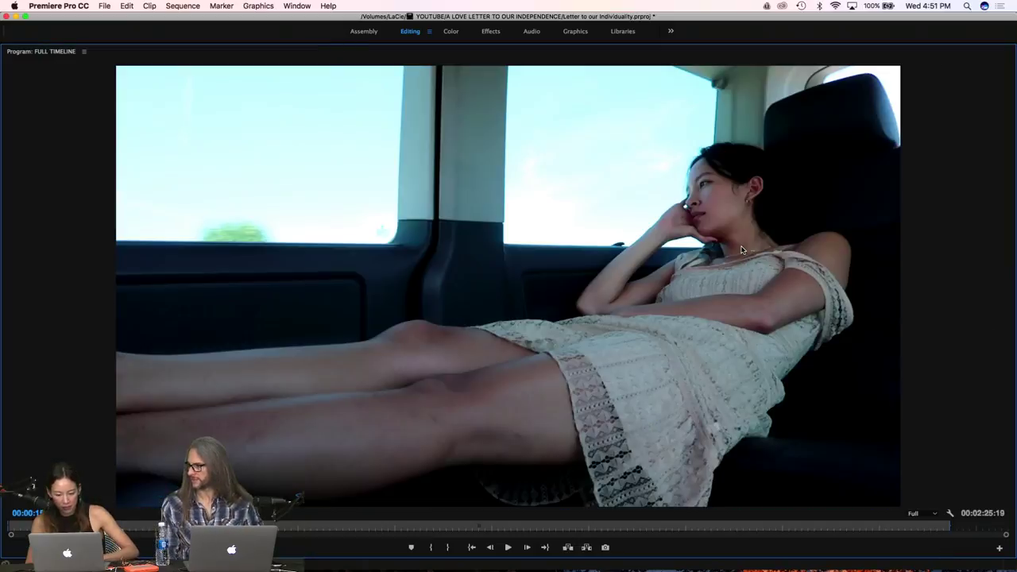